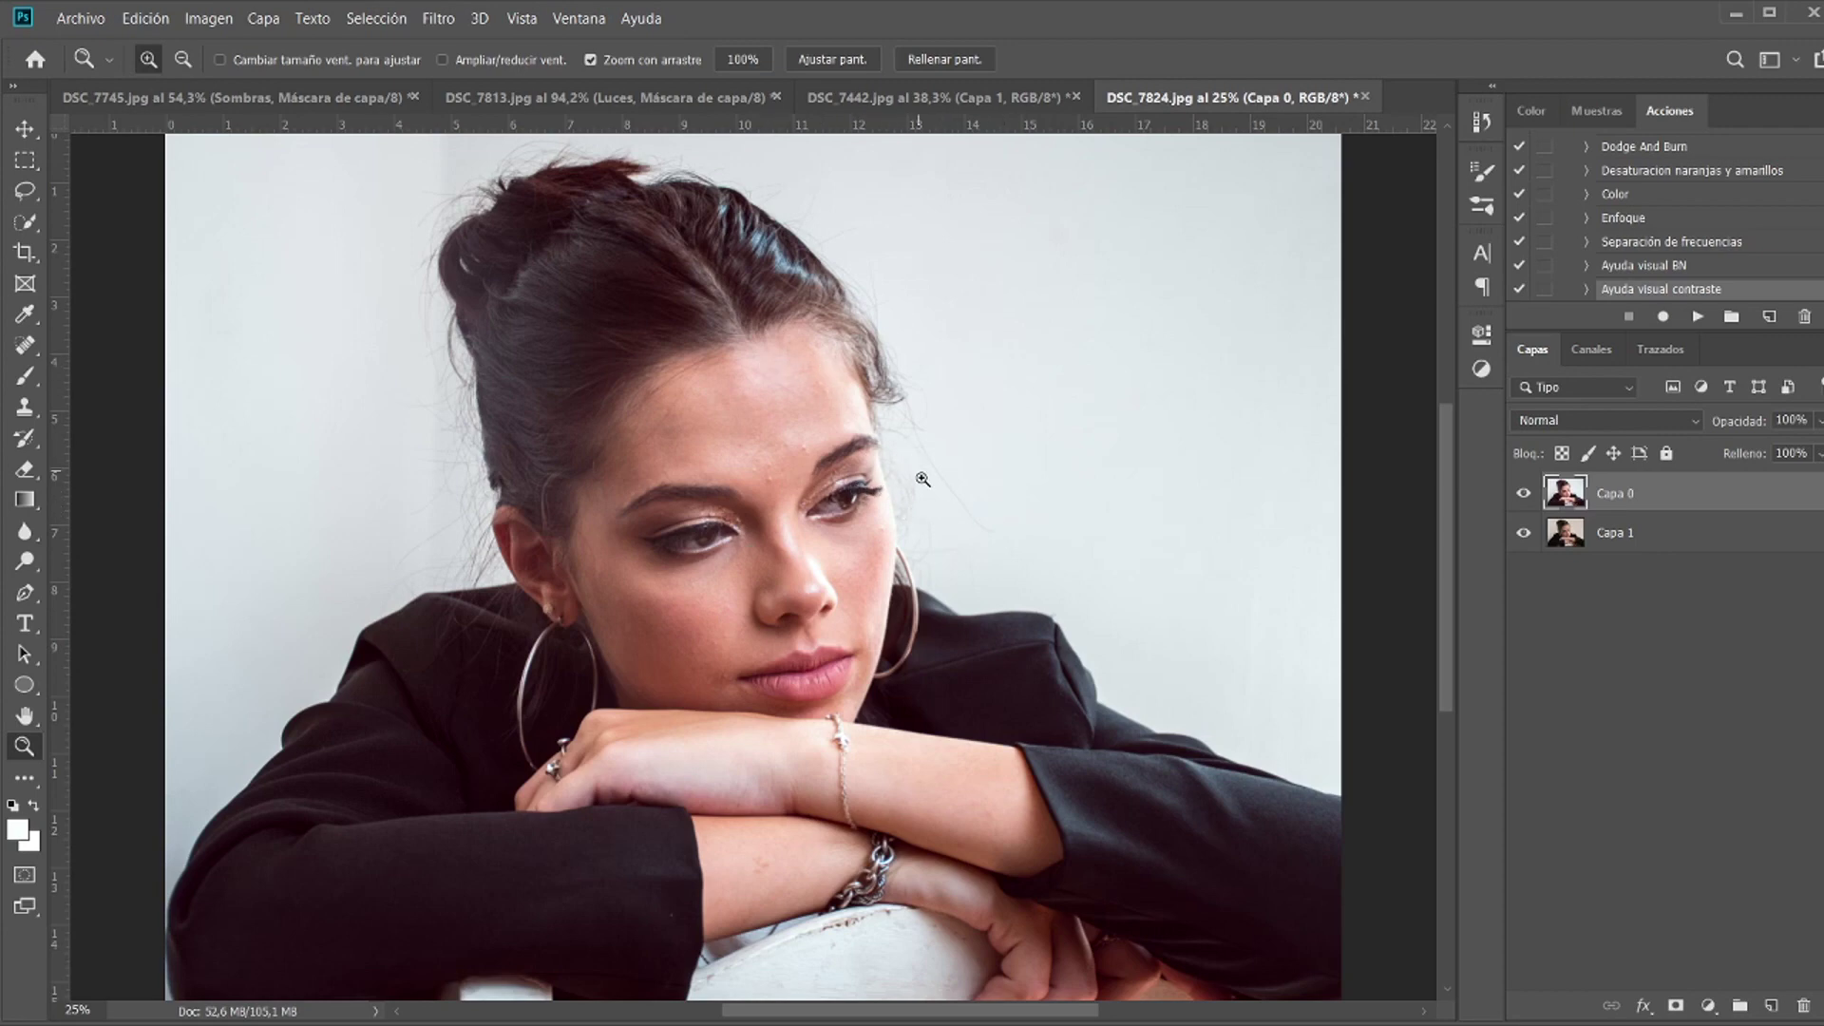
{"action": "left_click_drag", "start_coordinate": [947, 651], "coordinate": [1007, 639]}
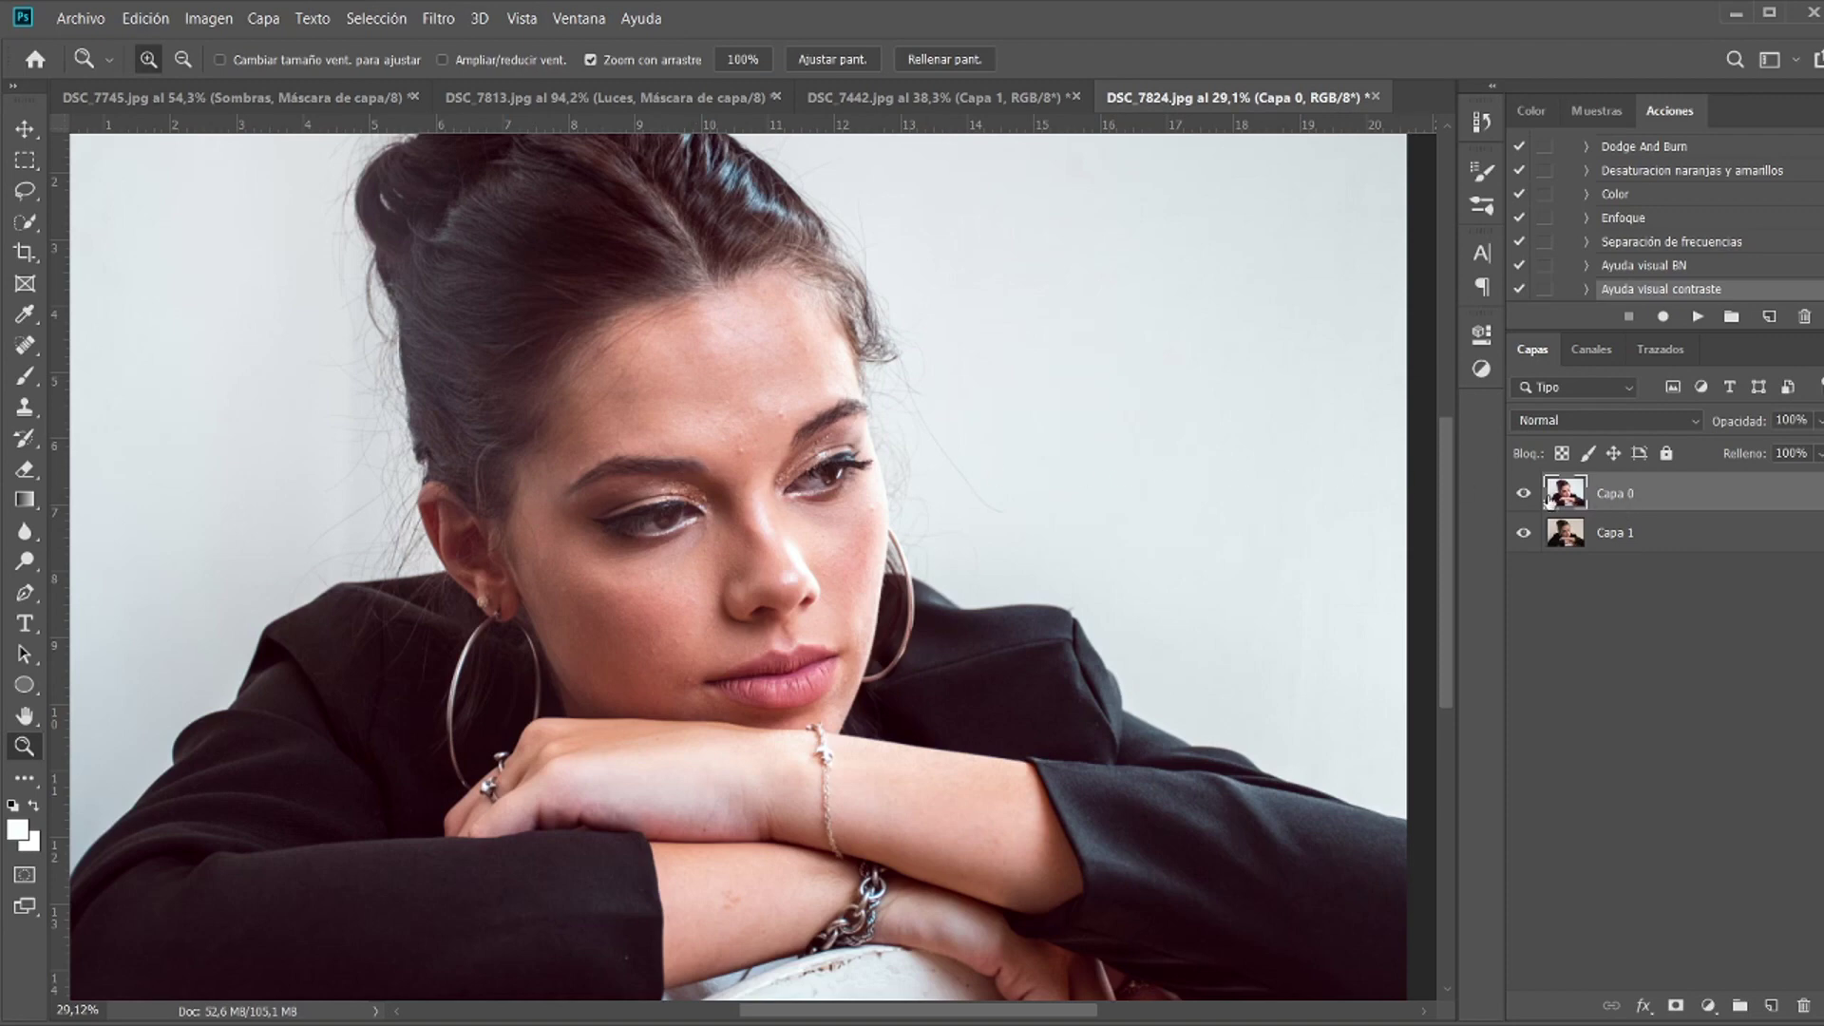
{"action": "left_click_drag", "start_coordinate": [591, 520], "coordinate": [641, 503]}
{"action": "left_click_drag", "start_coordinate": [818, 430], "coordinate": [790, 424]}
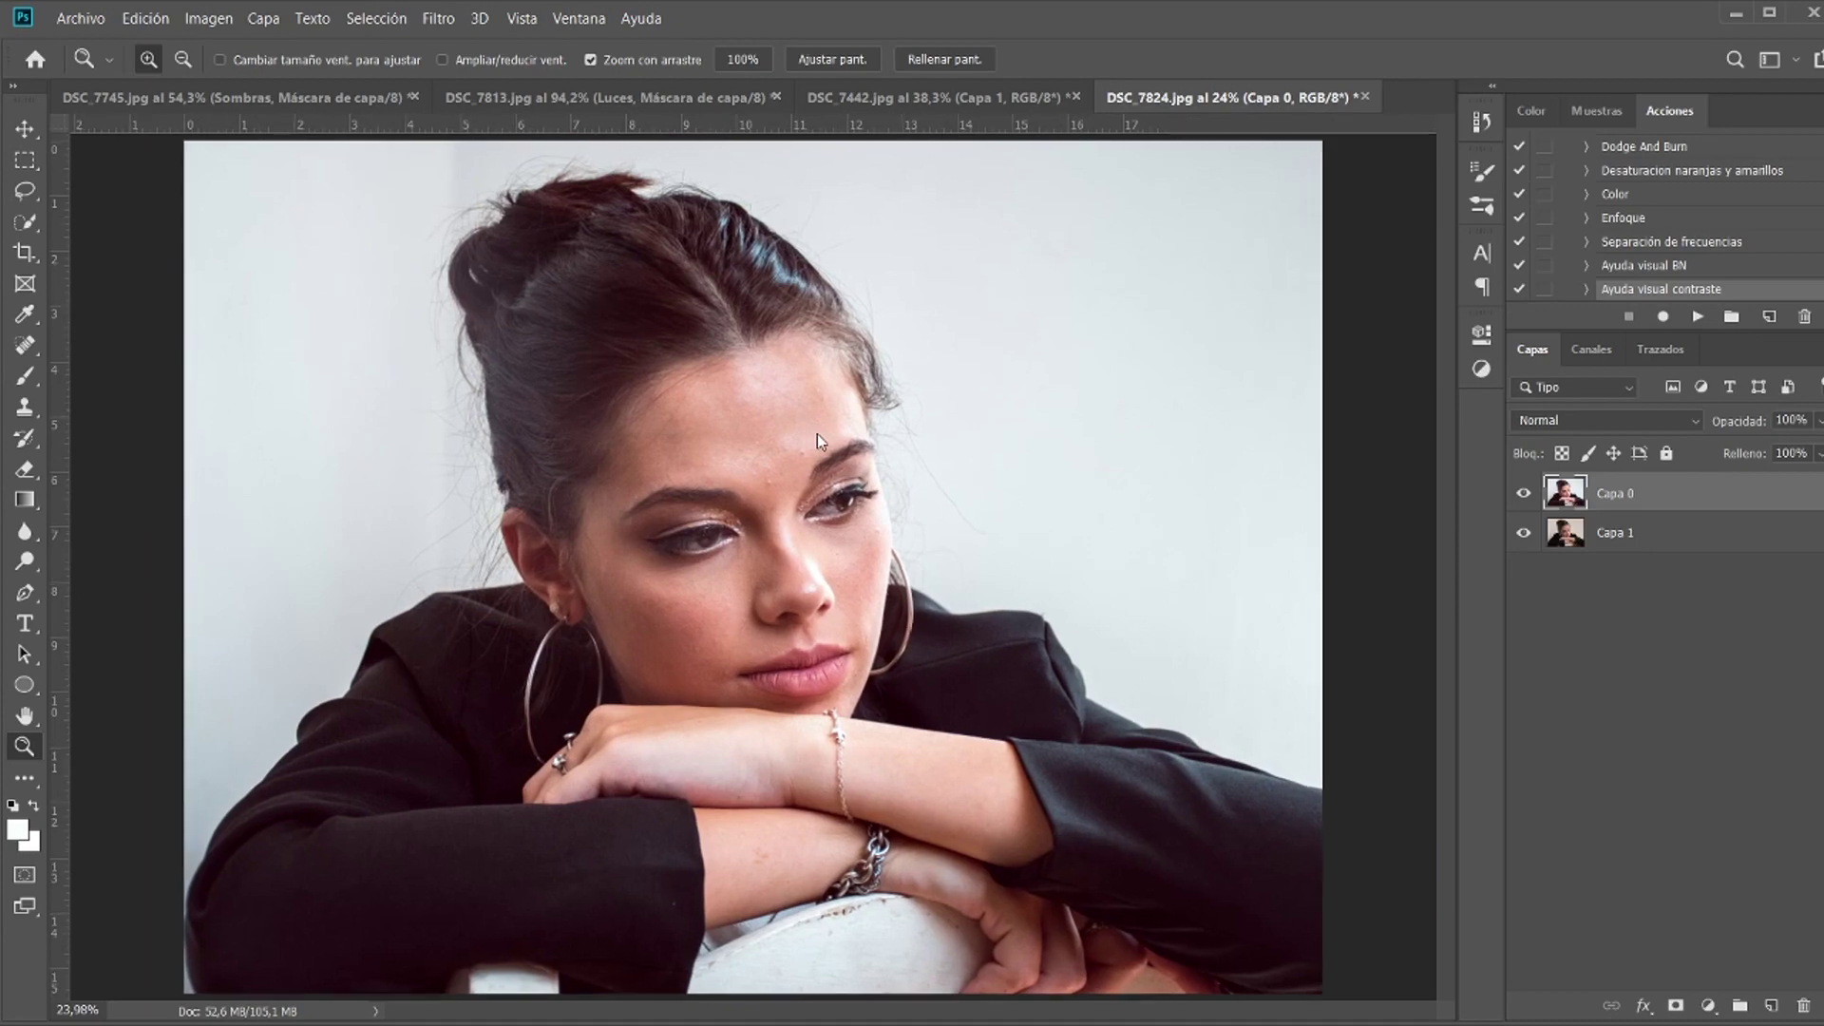
{"action": "left_click_drag", "start_coordinate": [706, 484], "coordinate": [1085, 408]}
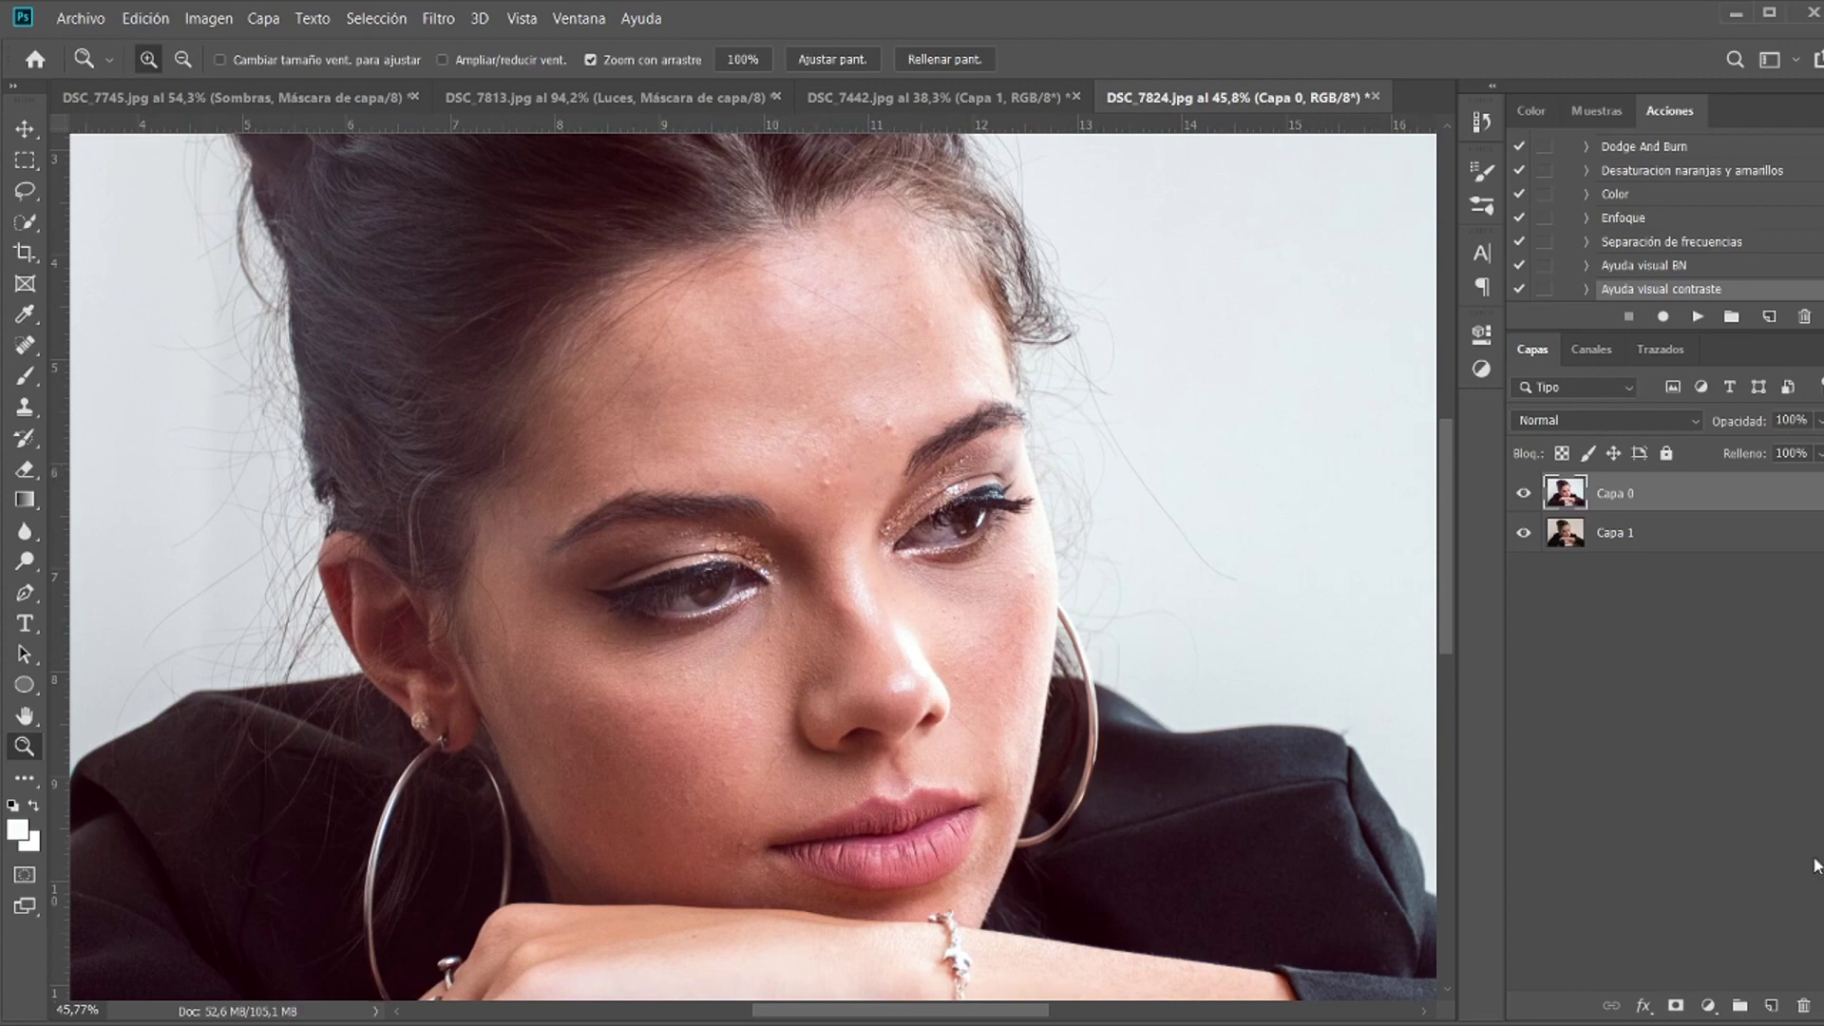
Step: Add a new layer above the portrait and ready the Brush with black as the foreground colour
{"action": "left_click", "coordinate": [1772, 1005]}
{"action": "left_click_drag", "start_coordinate": [854, 524], "coordinate": [827, 518]}
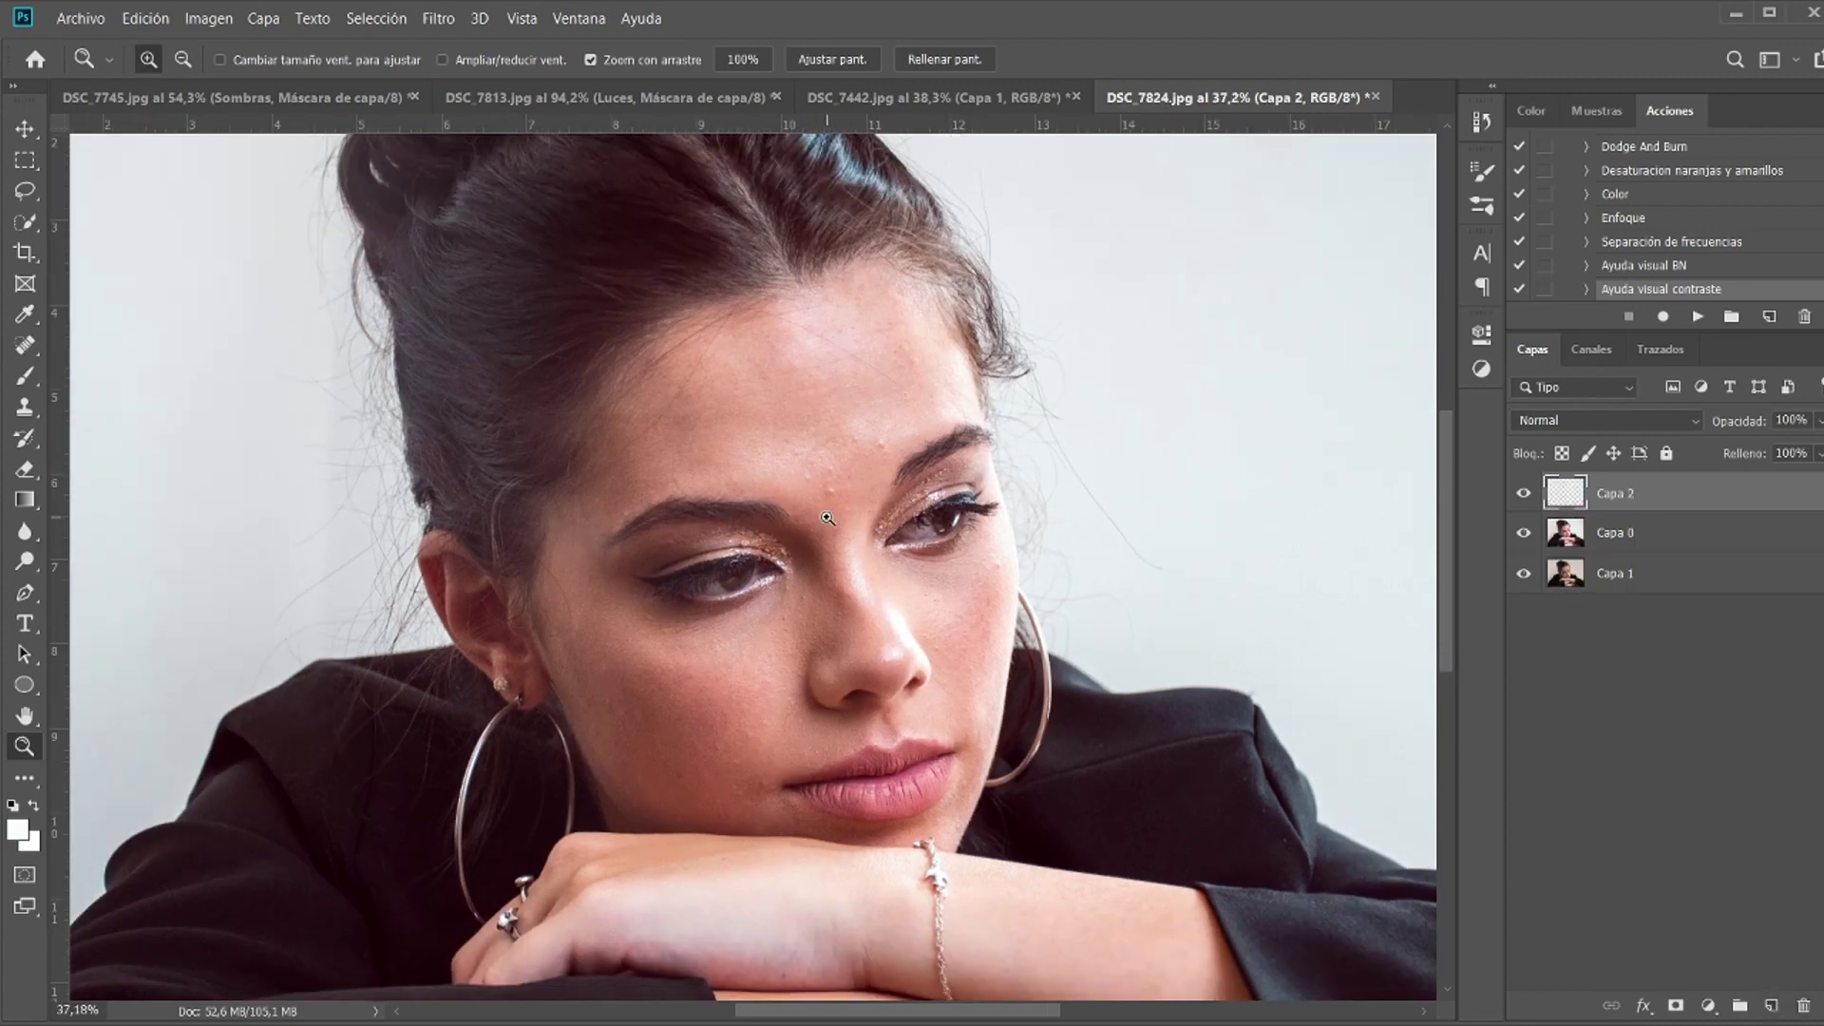
{"action": "left_click", "coordinate": [26, 376]}
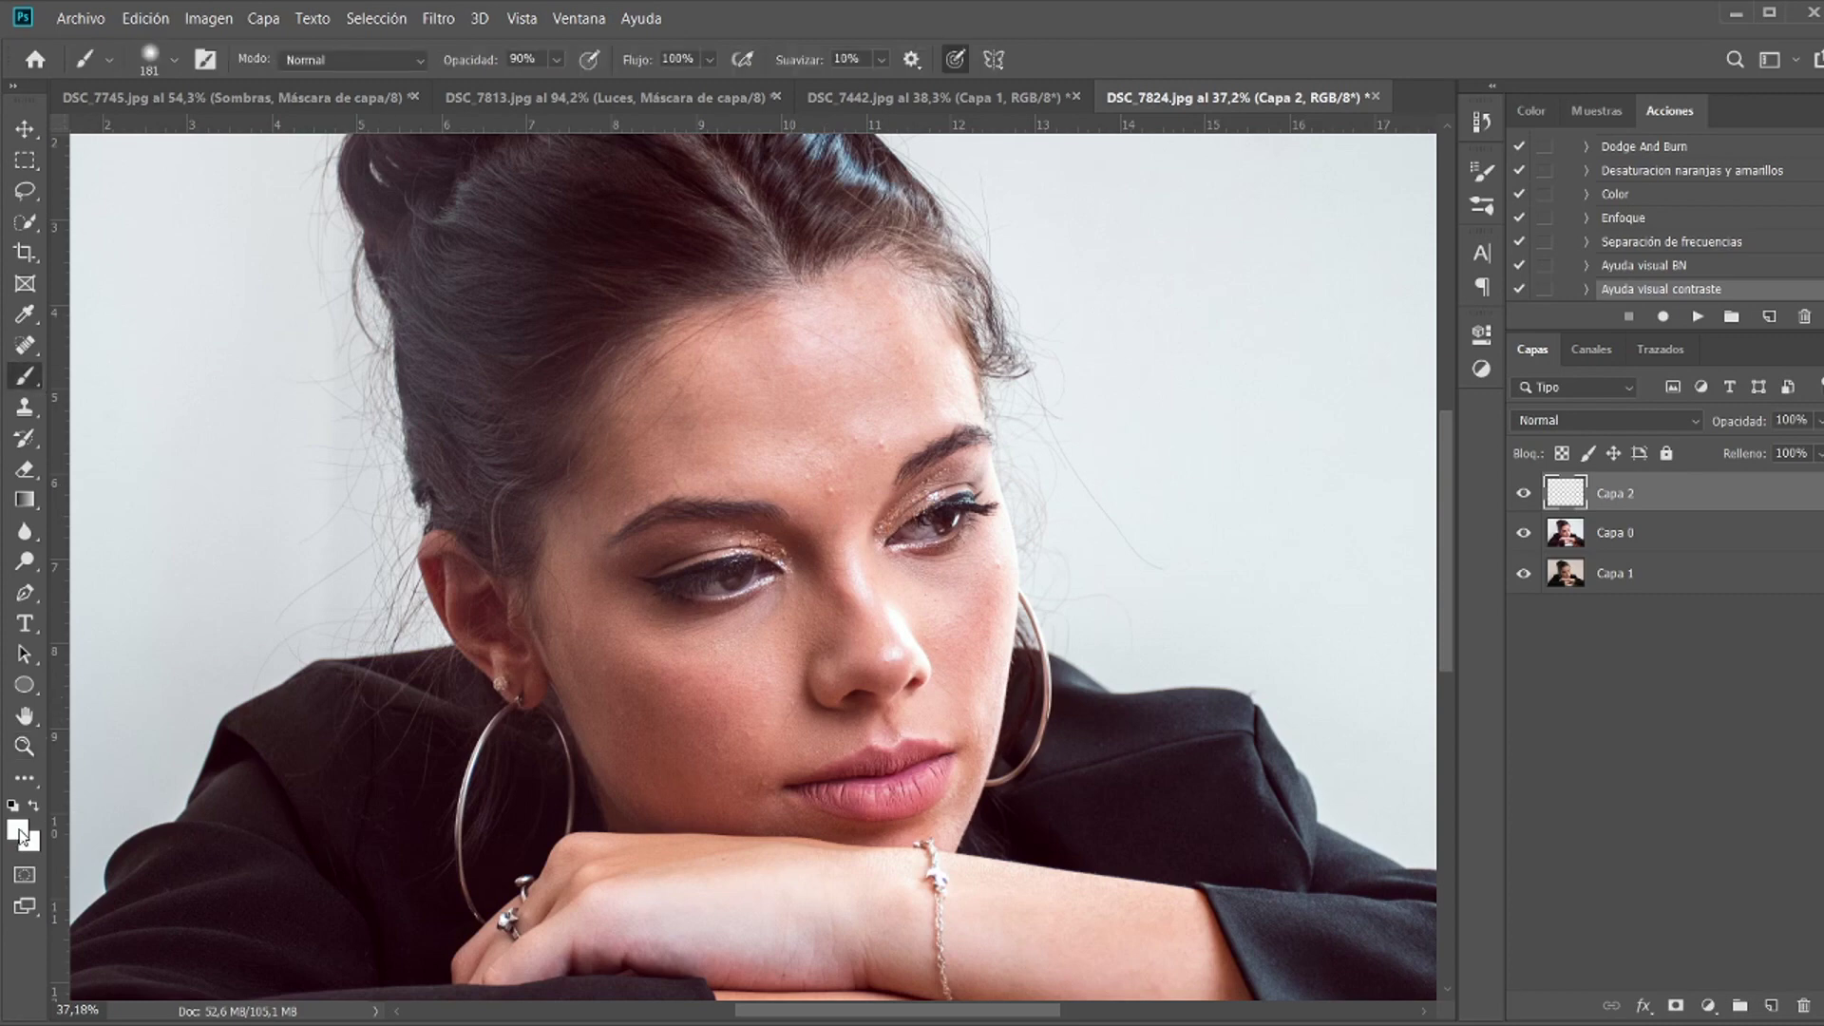
{"action": "key", "text": "i"}
{"action": "key", "text": "b"}
{"action": "key", "text": "x"}
Step: Circle the forehead, cheek, nose, lip and chin areas in black and delete the layer holding these markings
{"action": "left_click_drag", "start_coordinate": [791, 414], "coordinate": [773, 411]}
{"action": "mouse_move", "coordinate": [835, 335]}
{"action": "left_mouse_down"}
{"action": "mouse_move", "coordinate": [772, 401]}
{"action": "mouse_move", "coordinate": [785, 479]}
{"action": "mouse_move", "coordinate": [867, 465]}
{"action": "mouse_move", "coordinate": [897, 401]}
{"action": "mouse_move", "coordinate": [800, 337]}
{"action": "left_mouse_up"}
{"action": "mouse_move", "coordinate": [859, 539]}
{"action": "left_mouse_down"}
{"action": "mouse_move", "coordinate": [833, 603]}
{"action": "mouse_move", "coordinate": [875, 676]}
{"action": "mouse_move", "coordinate": [901, 671]}
{"action": "mouse_move", "coordinate": [902, 600]}
{"action": "mouse_move", "coordinate": [850, 538]}
{"action": "left_mouse_up"}
{"action": "mouse_move", "coordinate": [661, 632]}
{"action": "left_mouse_down"}
{"action": "mouse_move", "coordinate": [575, 653]}
{"action": "mouse_move", "coordinate": [647, 723]}
{"action": "mouse_move", "coordinate": [739, 746]}
{"action": "mouse_move", "coordinate": [752, 690]}
{"action": "mouse_move", "coordinate": [655, 635]}
{"action": "left_mouse_up"}
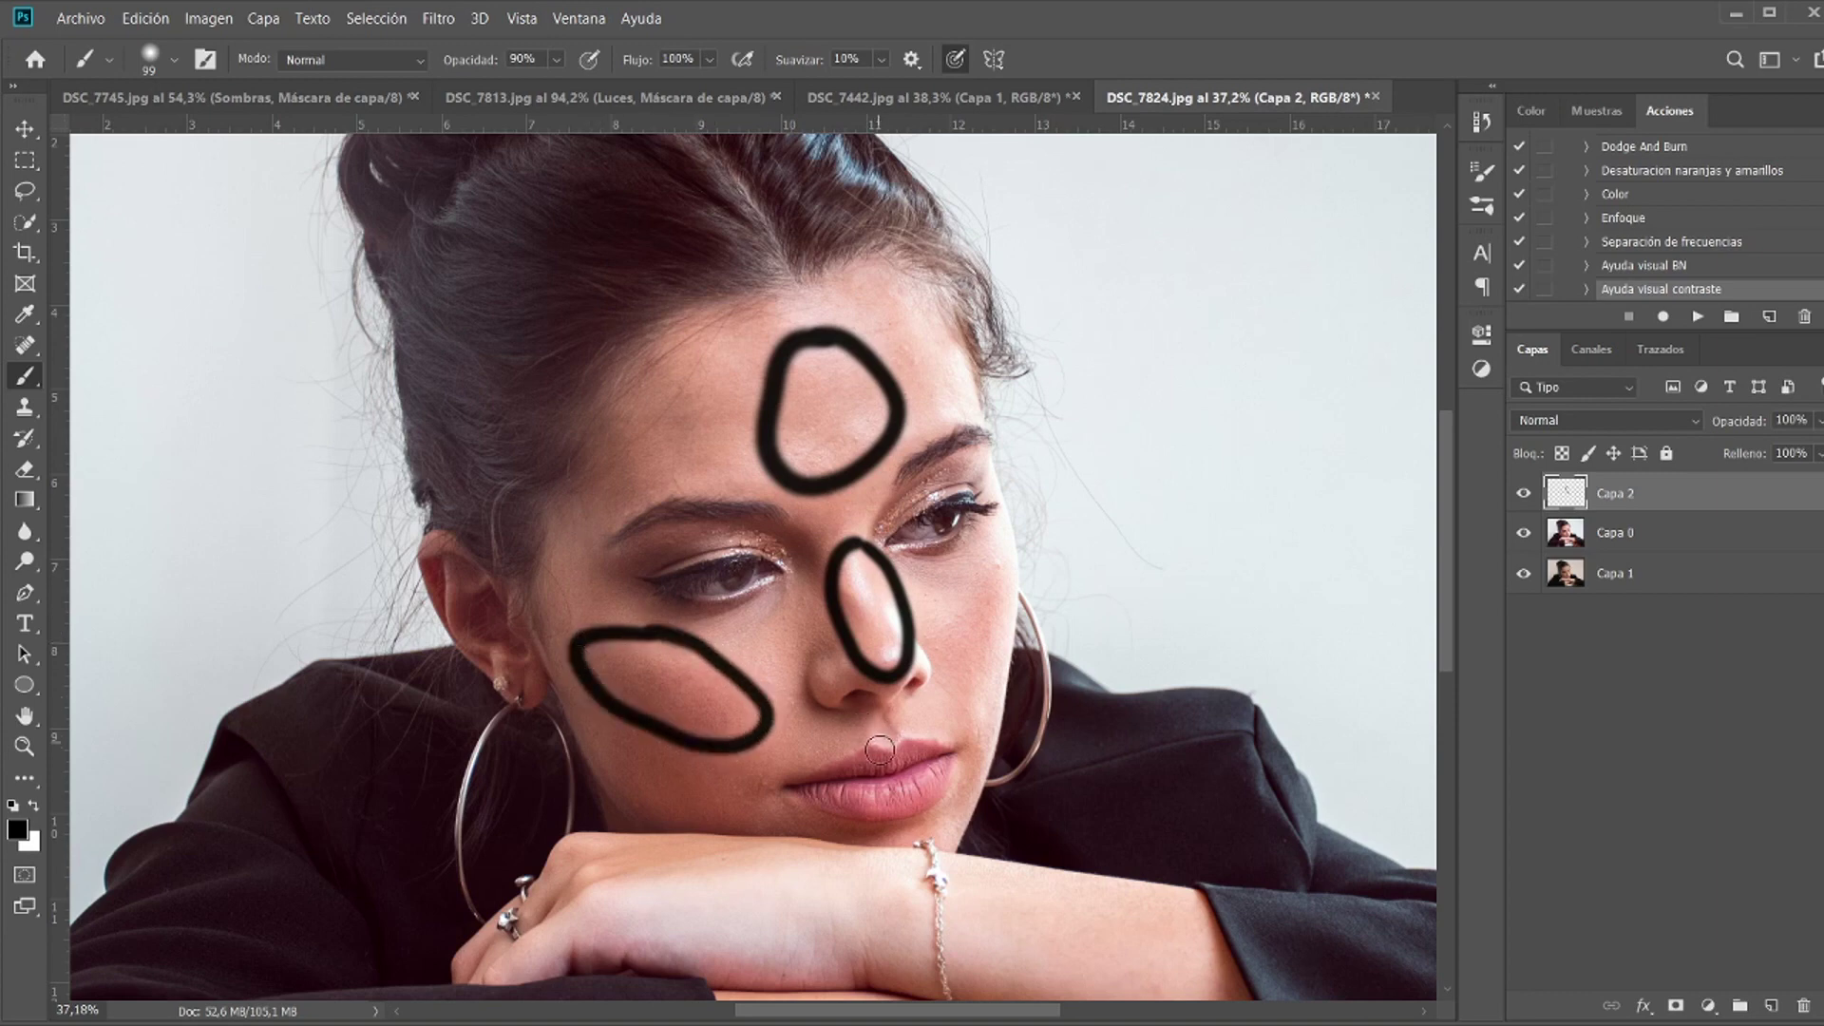
{"action": "mouse_move", "coordinate": [881, 722]}
{"action": "left_mouse_down"}
{"action": "mouse_move", "coordinate": [876, 814]}
{"action": "mouse_move", "coordinate": [908, 831]}
{"action": "mouse_move", "coordinate": [891, 723]}
{"action": "left_mouse_up"}
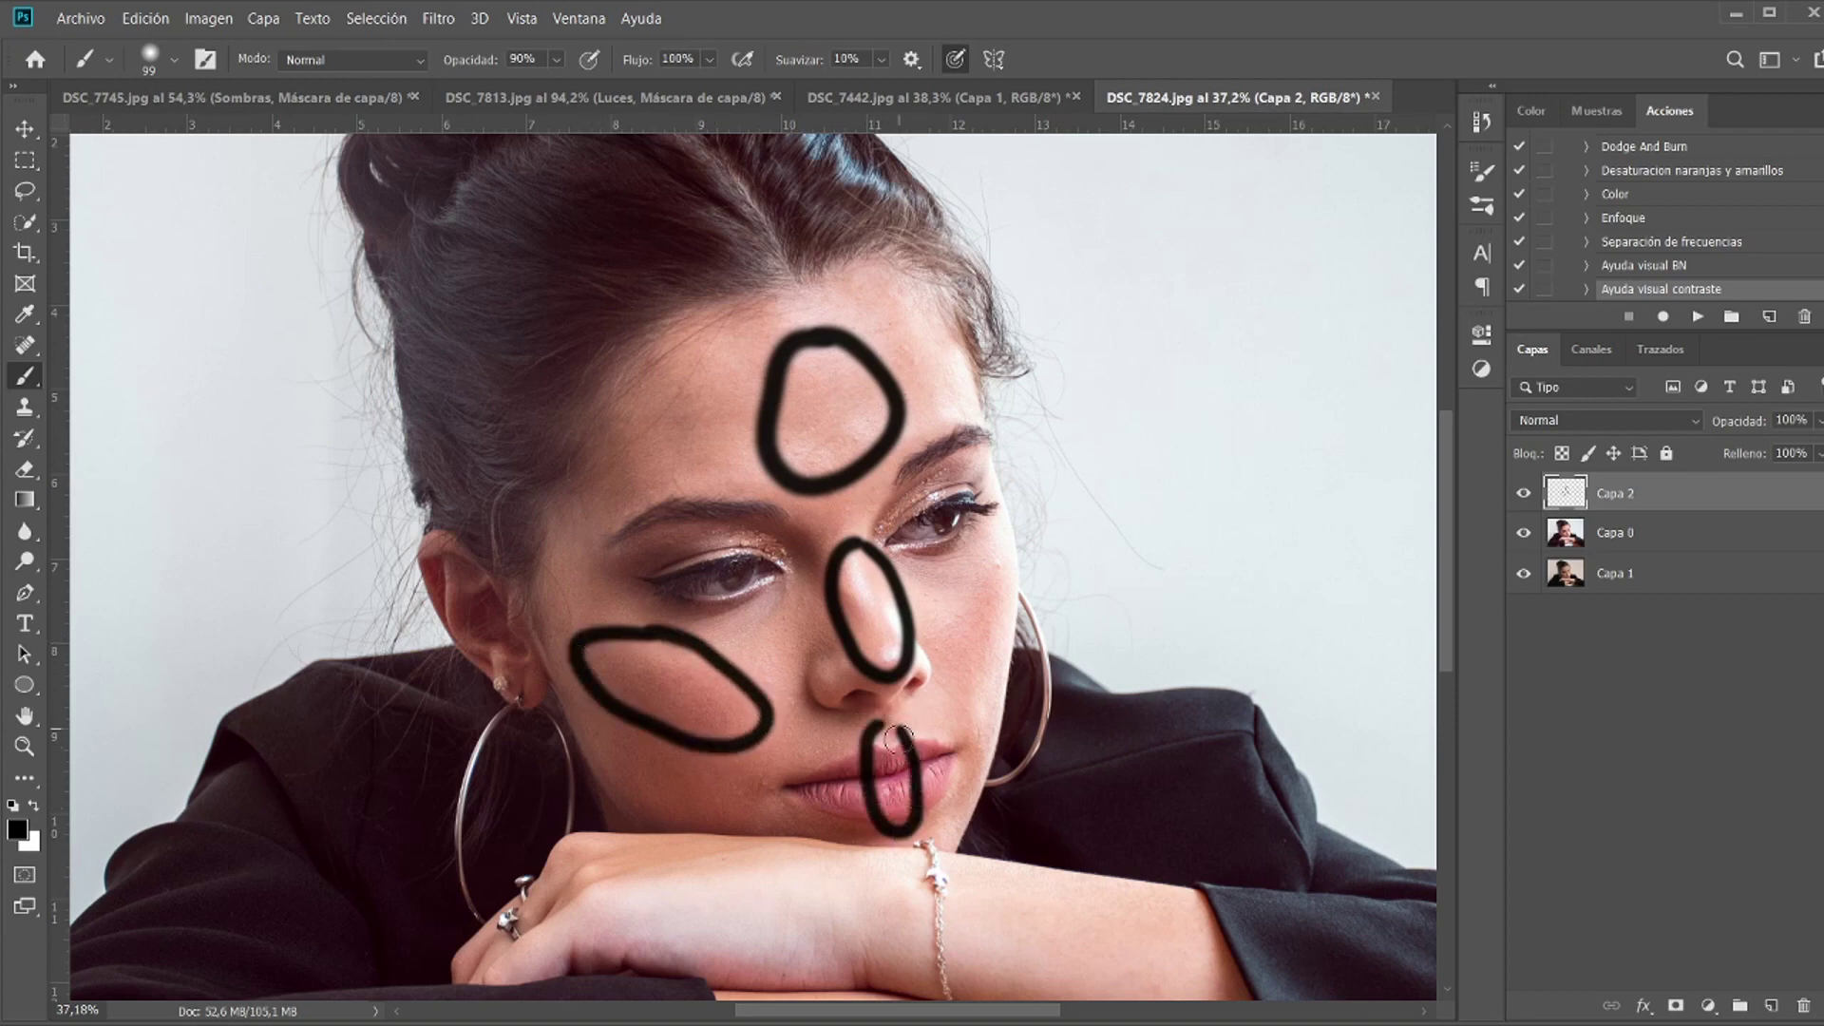
{"action": "mouse_move", "coordinate": [904, 860]}
{"action": "left_mouse_down"}
{"action": "mouse_move", "coordinate": [885, 897]}
{"action": "mouse_move", "coordinate": [940, 893]}
{"action": "mouse_move", "coordinate": [943, 855]}
{"action": "mouse_move", "coordinate": [889, 870]}
{"action": "mouse_move", "coordinate": [926, 883]}
{"action": "left_mouse_up"}
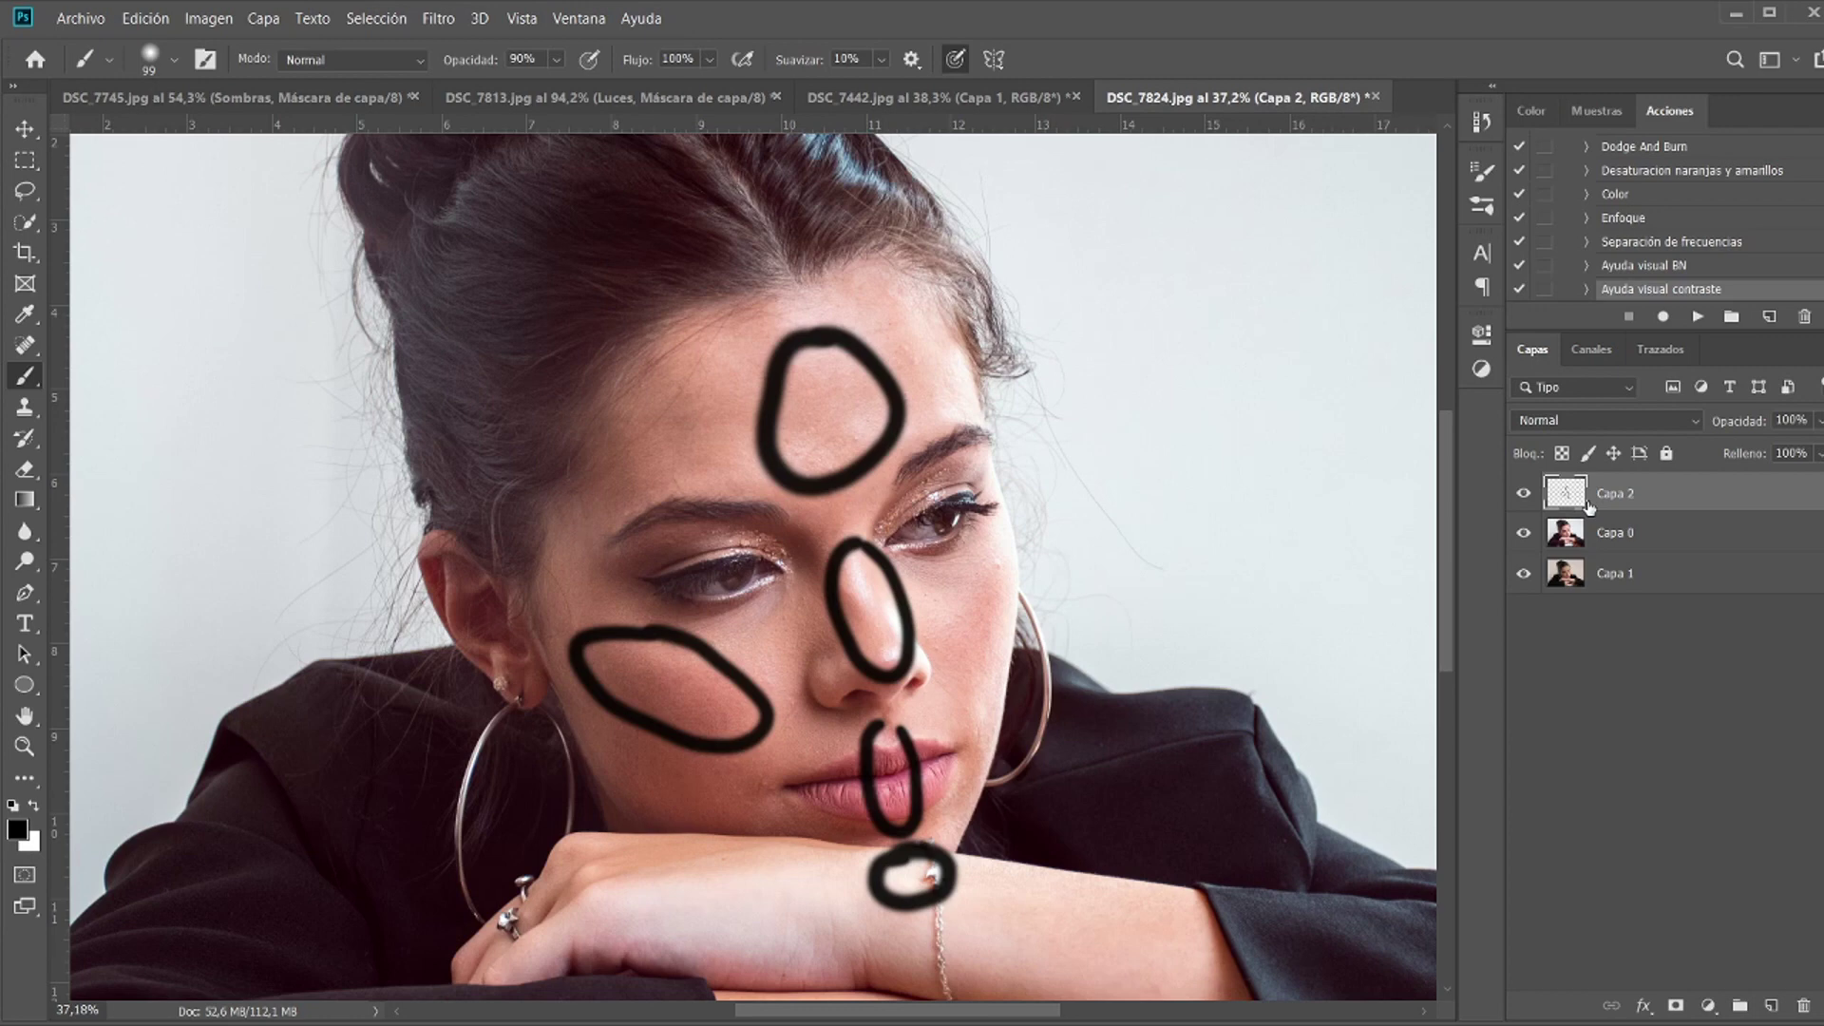
{"action": "key", "text": "Delete"}
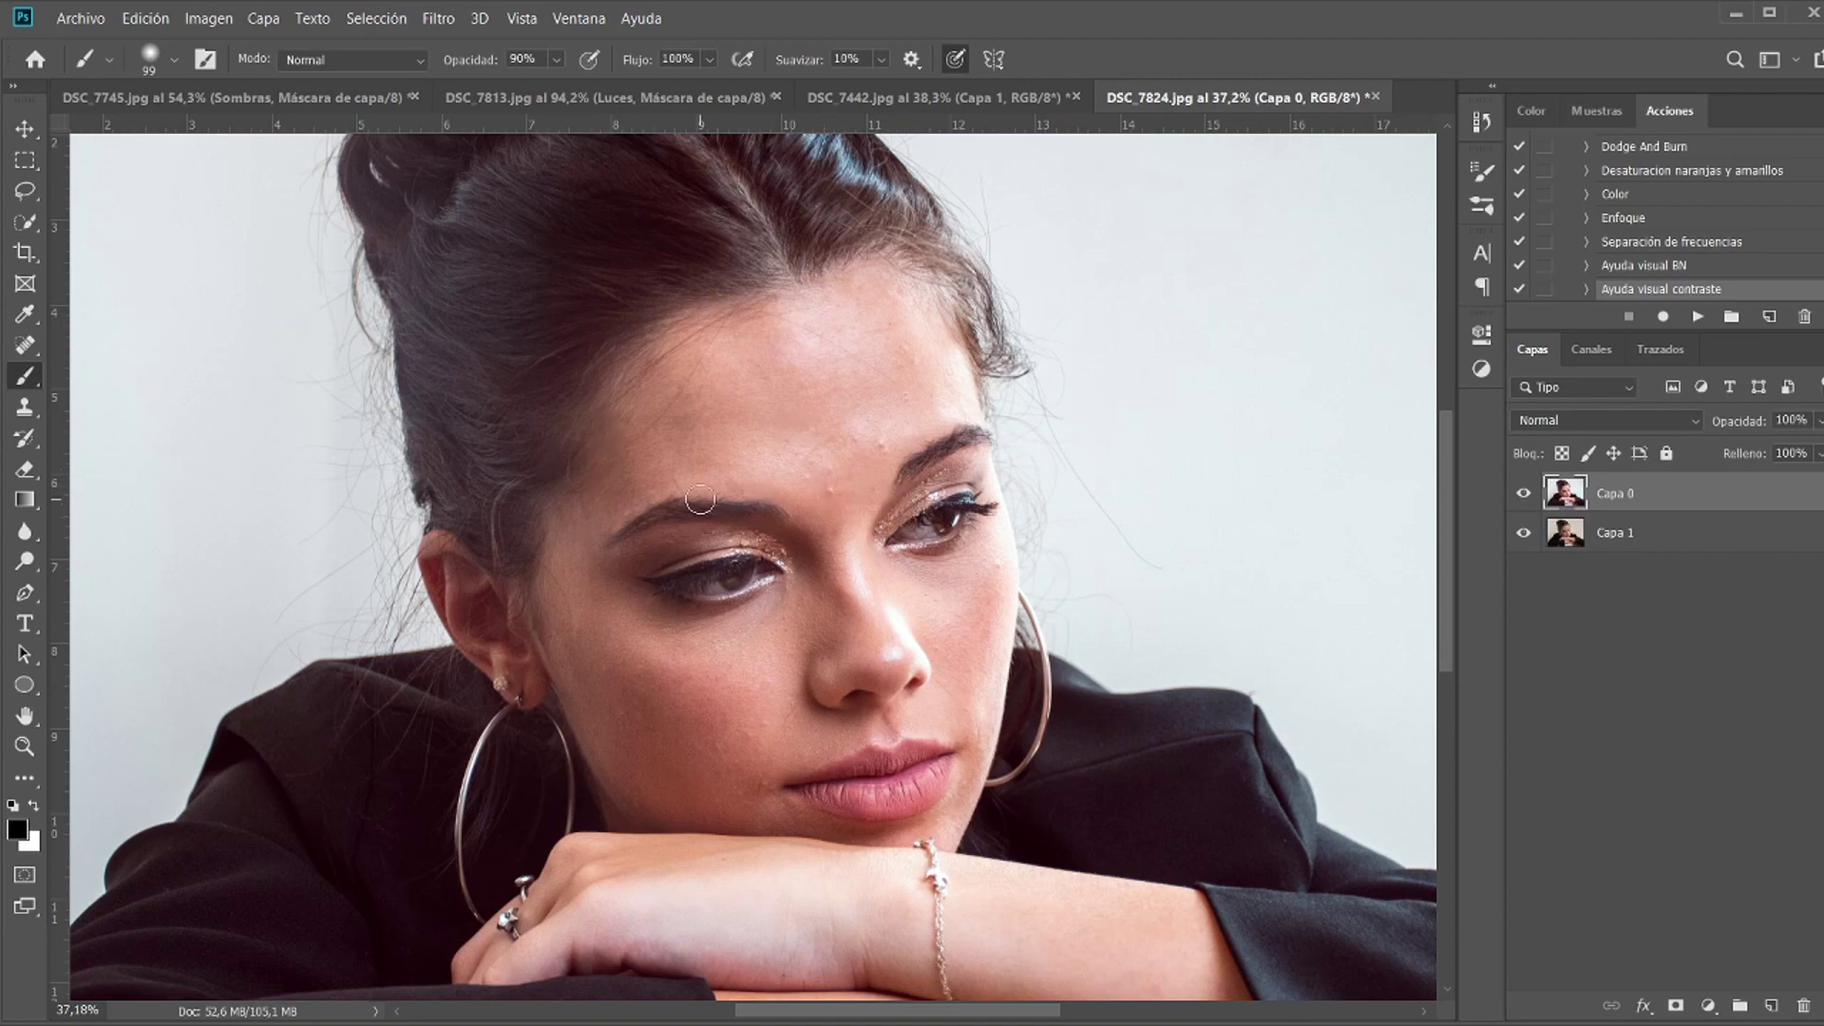
Step: Duplicate the retouched portrait layer and enlarge the Spot Healing Brush to 58 px
{"action": "scroll", "coordinate": [760, 508], "scroll_direction": "up", "scroll_amount": 1}
{"action": "scroll", "coordinate": [638, 434], "scroll_direction": "up", "scroll_amount": 1}
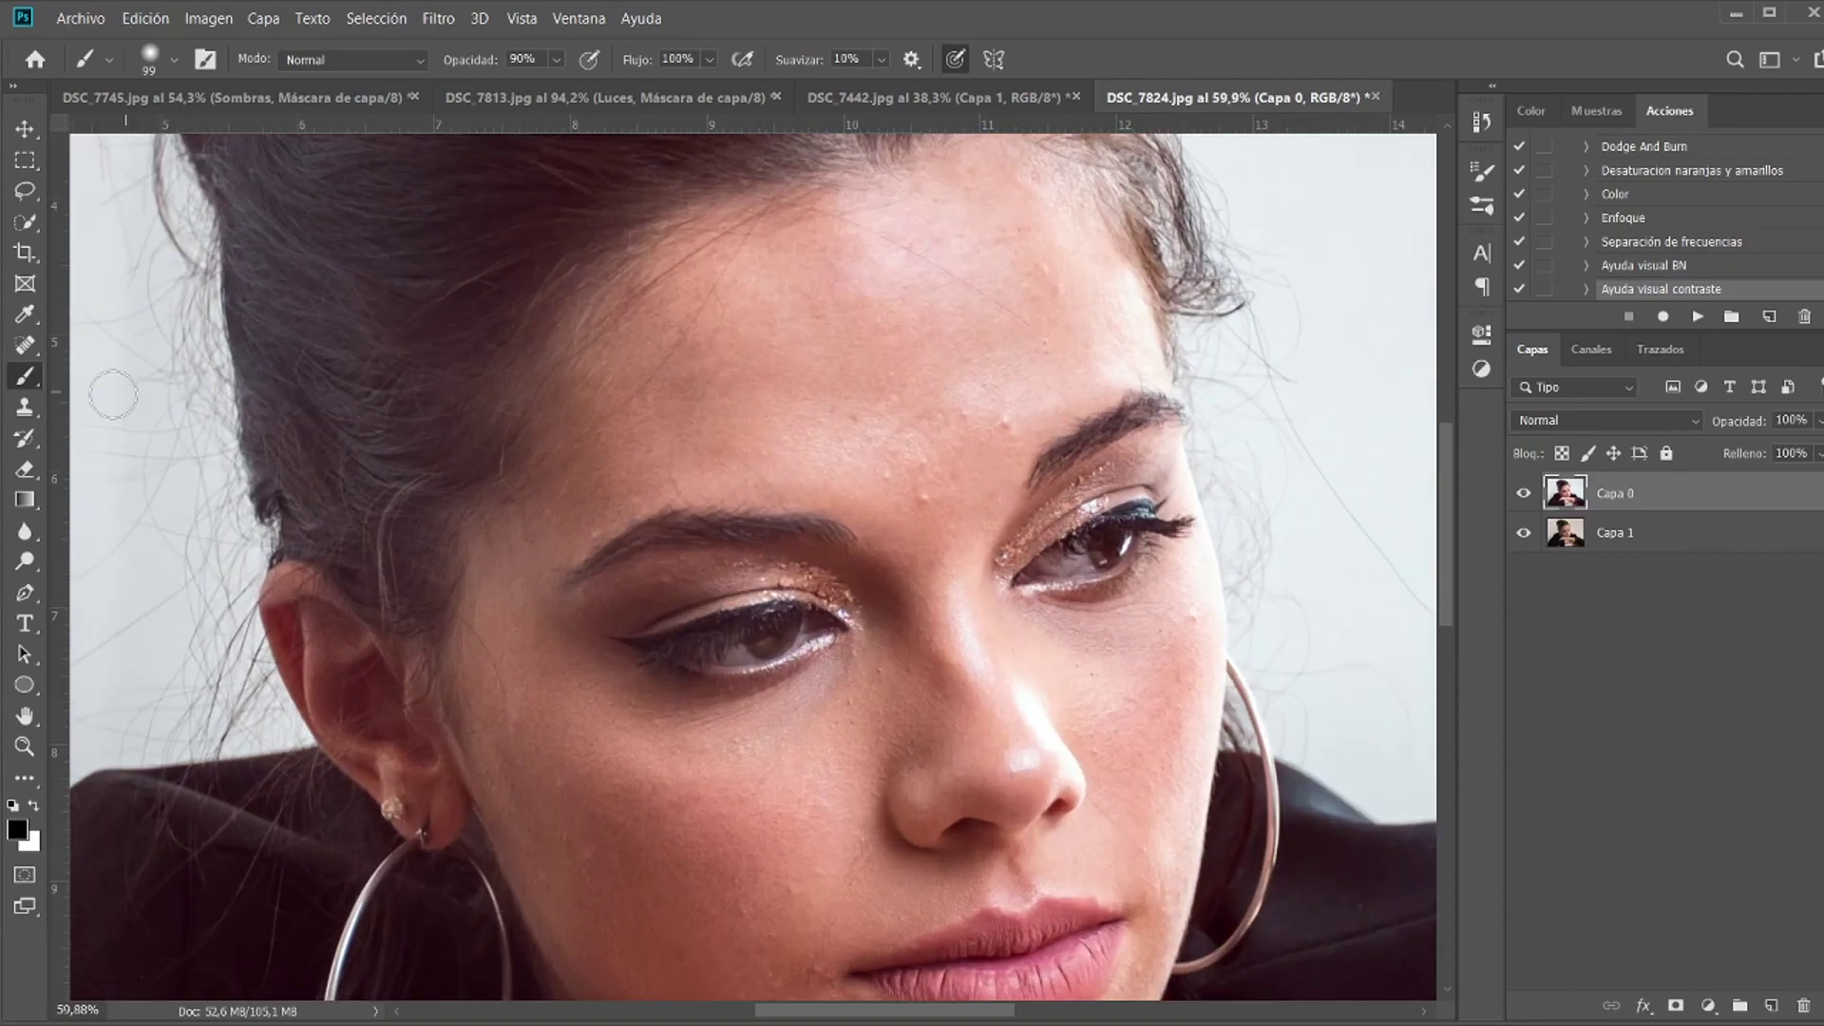
{"action": "left_click", "coordinate": [26, 348]}
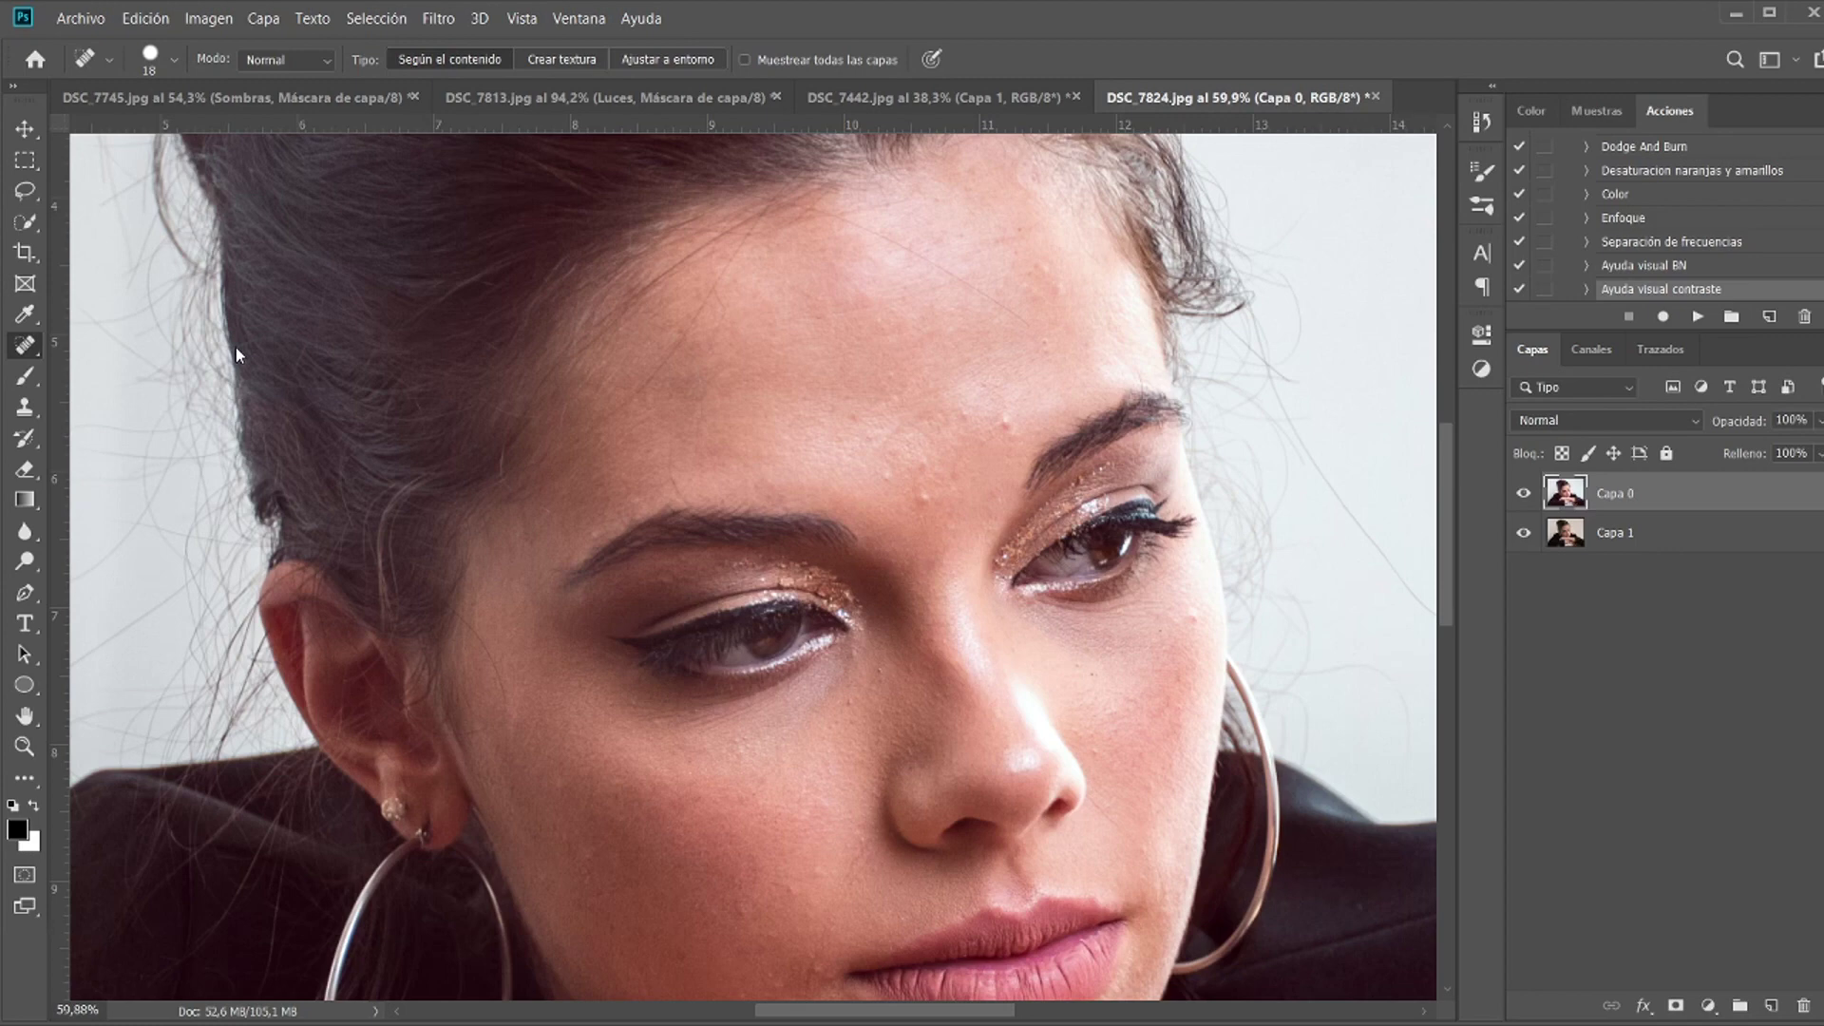
{"action": "key", "text": "bracketright"}
{"action": "key", "text": "bracketright"}
{"action": "key", "text": "bracketright"}
{"action": "key", "text": "bracketright"}
{"action": "left_click", "coordinate": [962, 450]}
{"action": "key", "text": "ctrl+j"}
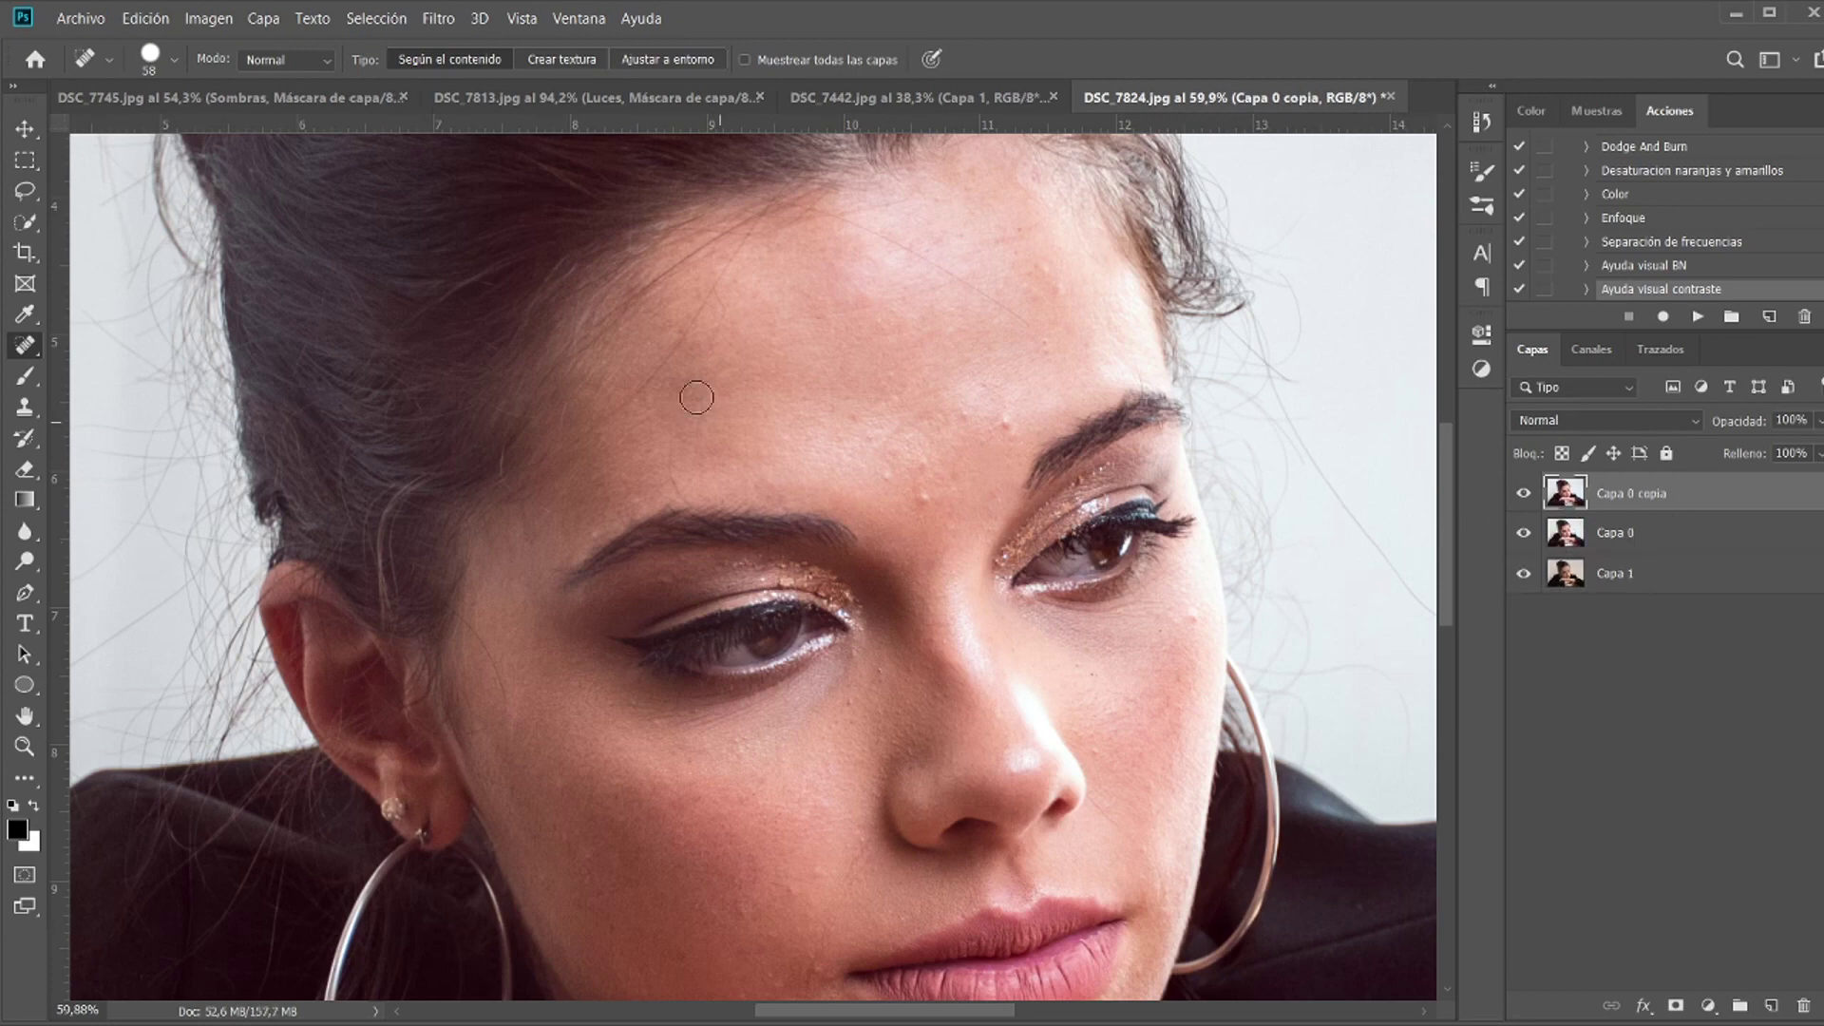
Step: Reduce the Spot Healing Brush to 34 px and heal the blemish between the eyebrows
{"action": "scroll", "coordinate": [767, 348], "scroll_direction": "up", "scroll_amount": 1}
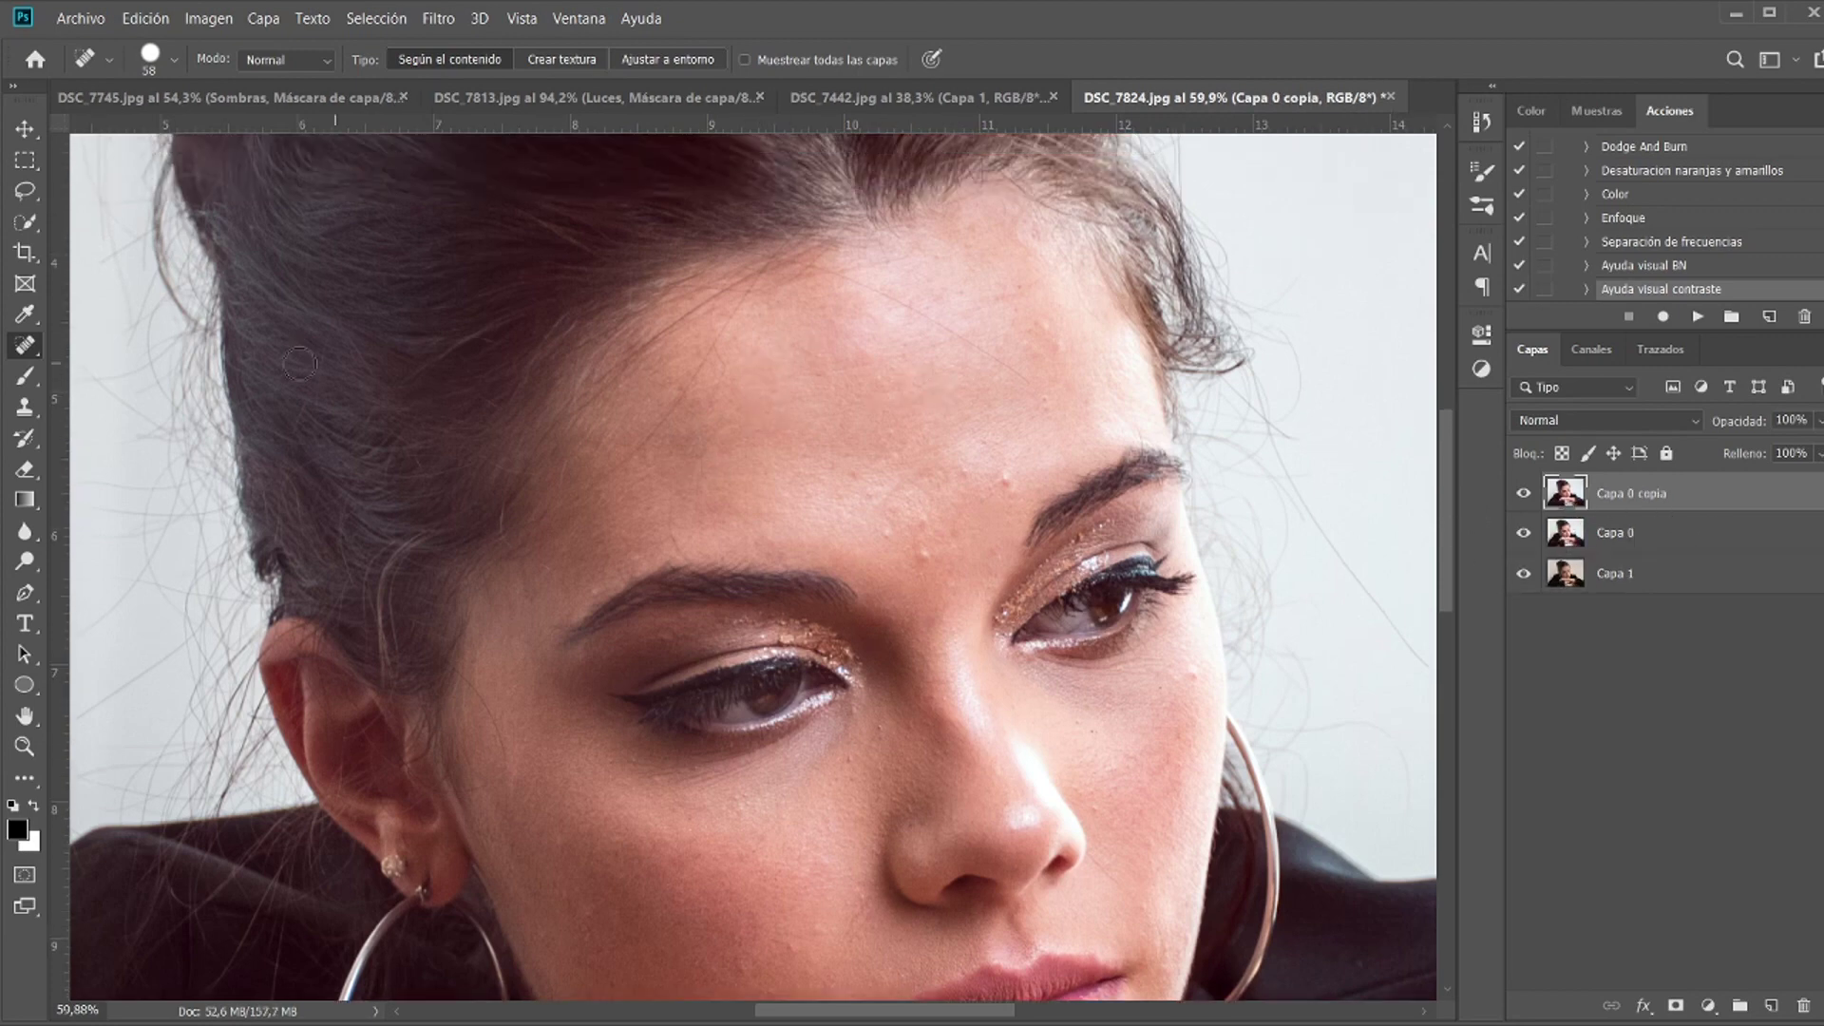
{"action": "right_click", "coordinate": [1027, 374], "text": "alt"}
{"action": "right_click", "coordinate": [998, 395], "text": "alt"}
{"action": "right_click", "coordinate": [956, 513], "text": "alt"}
{"action": "right_click", "coordinate": [720, 451], "text": "alt"}
{"action": "left_click", "coordinate": [923, 551]}
{"action": "left_click_drag", "start_coordinate": [803, 259], "coordinate": [1020, 376]}
{"action": "key", "text": "shift+j"}
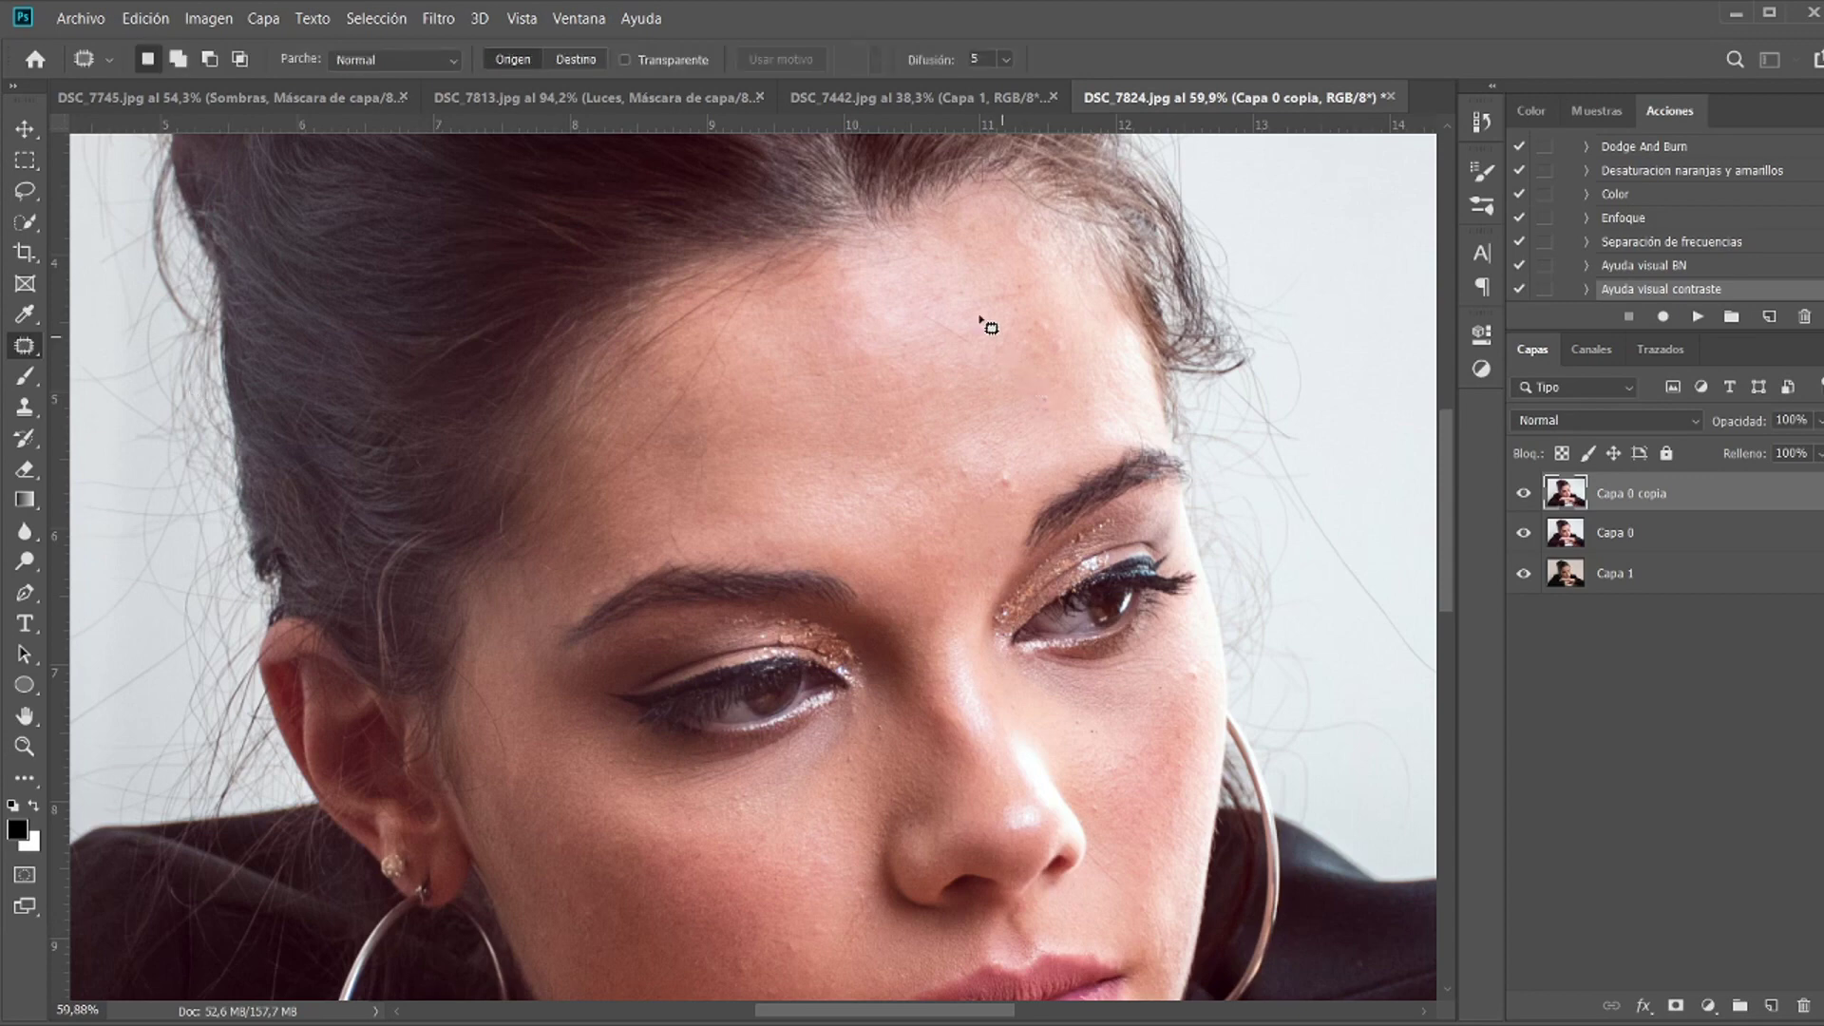
{"action": "mouse_move", "coordinate": [925, 289]}
{"action": "left_mouse_down"}
{"action": "mouse_move", "coordinate": [992, 336]}
{"action": "mouse_move", "coordinate": [976, 368]}
{"action": "mouse_move", "coordinate": [899, 314]}
{"action": "mouse_move", "coordinate": [933, 298]}
{"action": "mouse_move", "coordinate": [935, 396]}
{"action": "mouse_move", "coordinate": [886, 409]}
{"action": "left_mouse_up"}
{"action": "key", "text": "ctrl+d"}
{"action": "key", "text": "shift+j"}
{"action": "scroll", "coordinate": [934, 387], "scroll_direction": "down", "scroll_amount": 1}
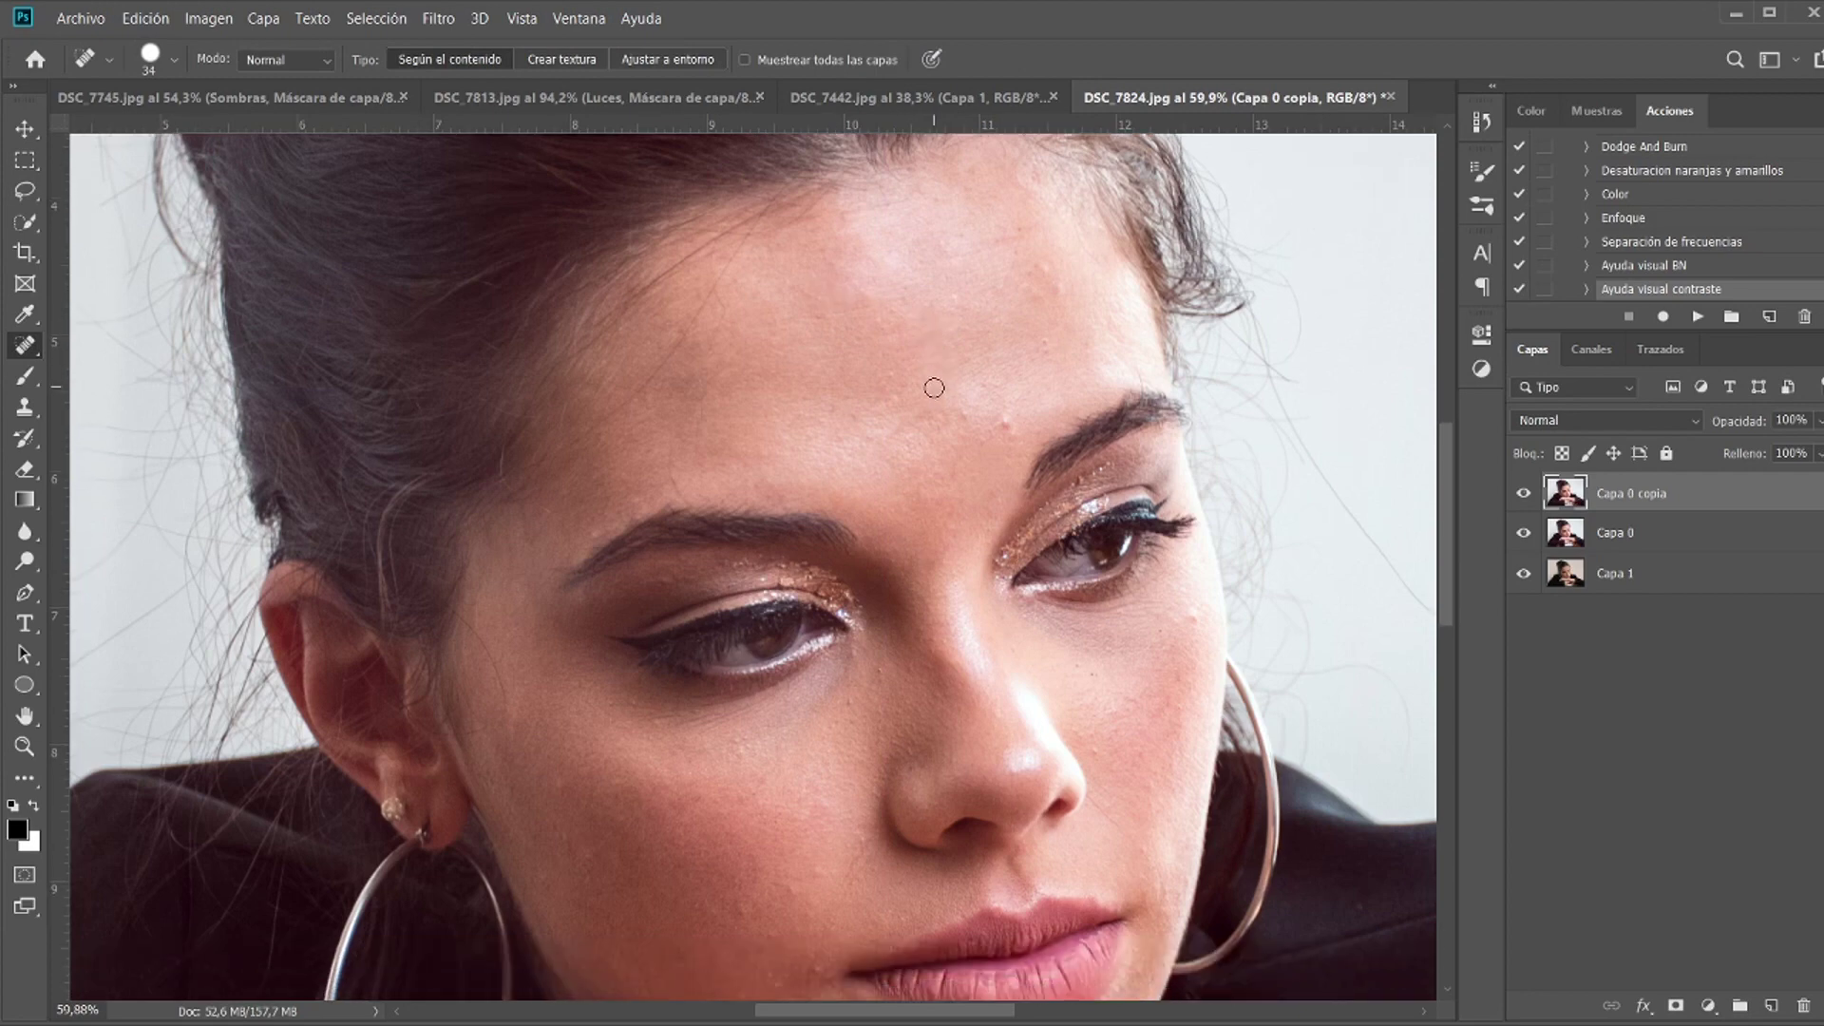
Step: Heal the blemish above the far eyebrow and the marks on the outer cheek and around the near eyebrow
{"action": "left_click", "coordinate": [1005, 421]}
{"action": "left_click_drag", "start_coordinate": [515, 709], "coordinate": [513, 741]}
{"action": "left_click_drag", "start_coordinate": [461, 623], "coordinate": [511, 714]}
{"action": "left_click_drag", "start_coordinate": [666, 464], "coordinate": [683, 517]}
{"action": "left_click_drag", "start_coordinate": [578, 557], "coordinate": [604, 536]}
Step: Heal two specks in the glitter makeup on the near eye's upper lid with the Spot Healing Brush
{"action": "key", "text": "z"}
{"action": "left_click_drag", "start_coordinate": [788, 584], "coordinate": [929, 549]}
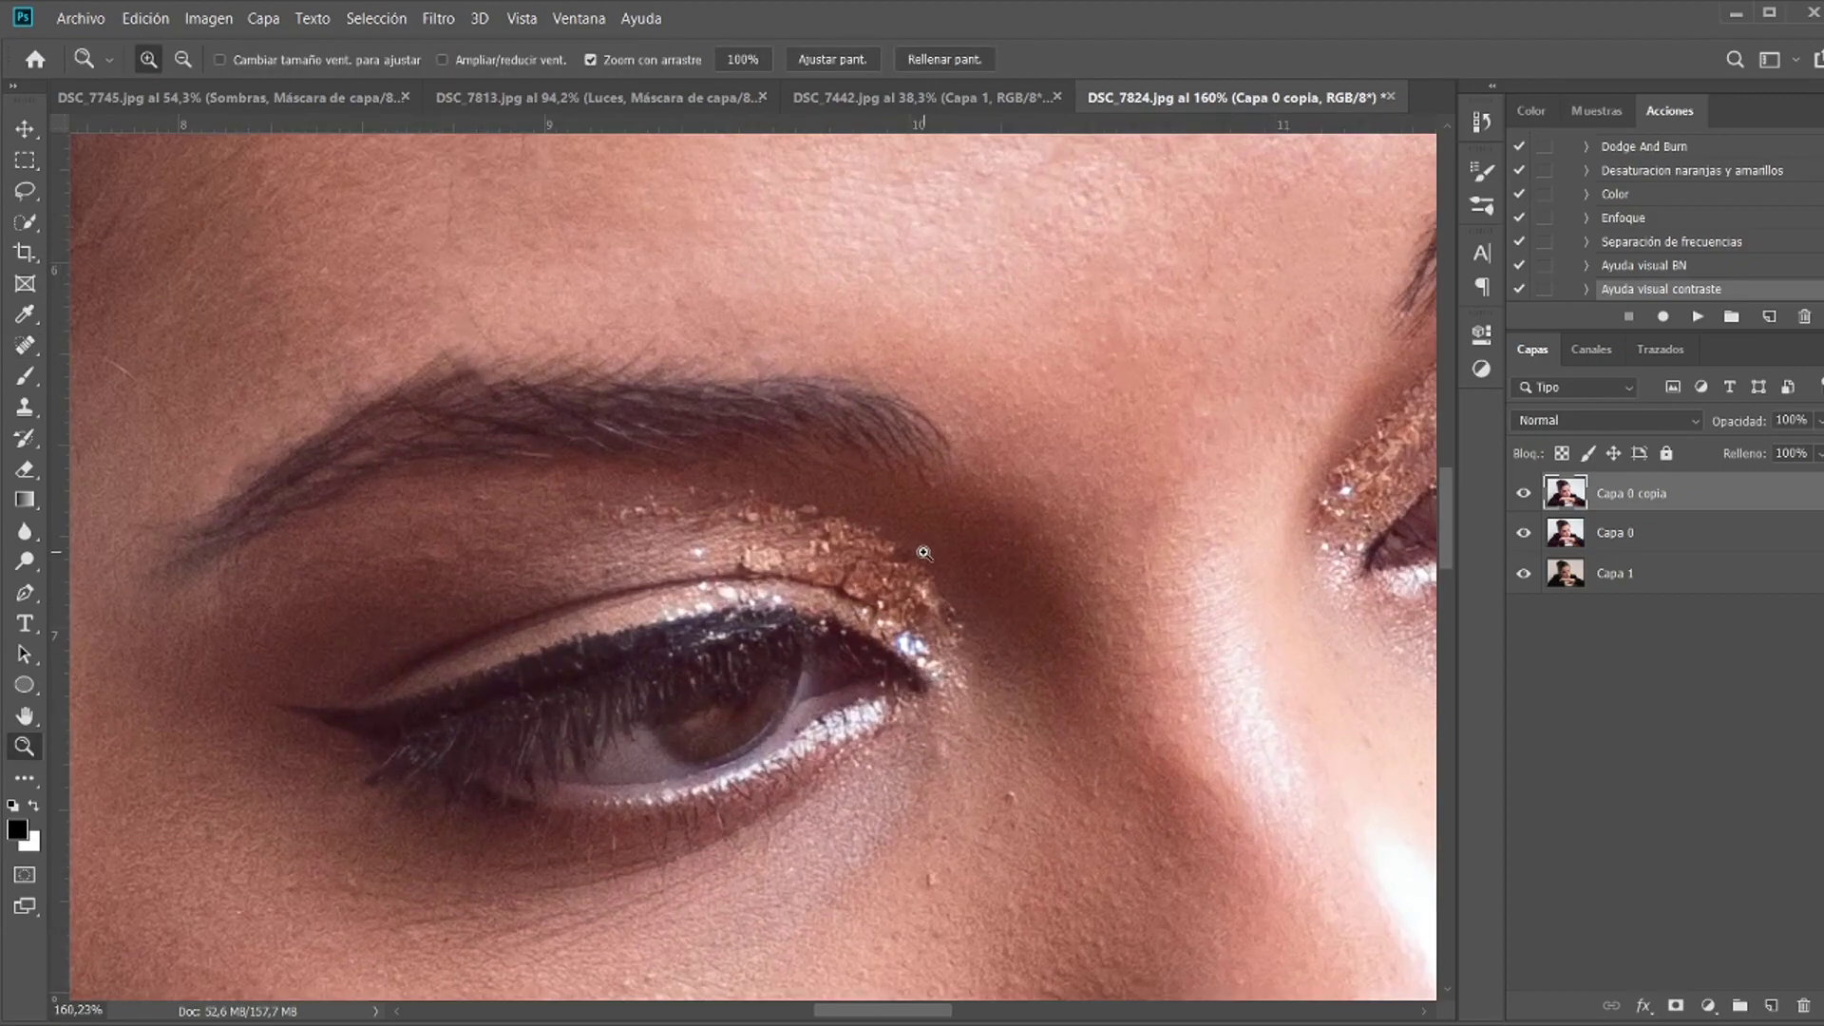
{"action": "key", "text": "j"}
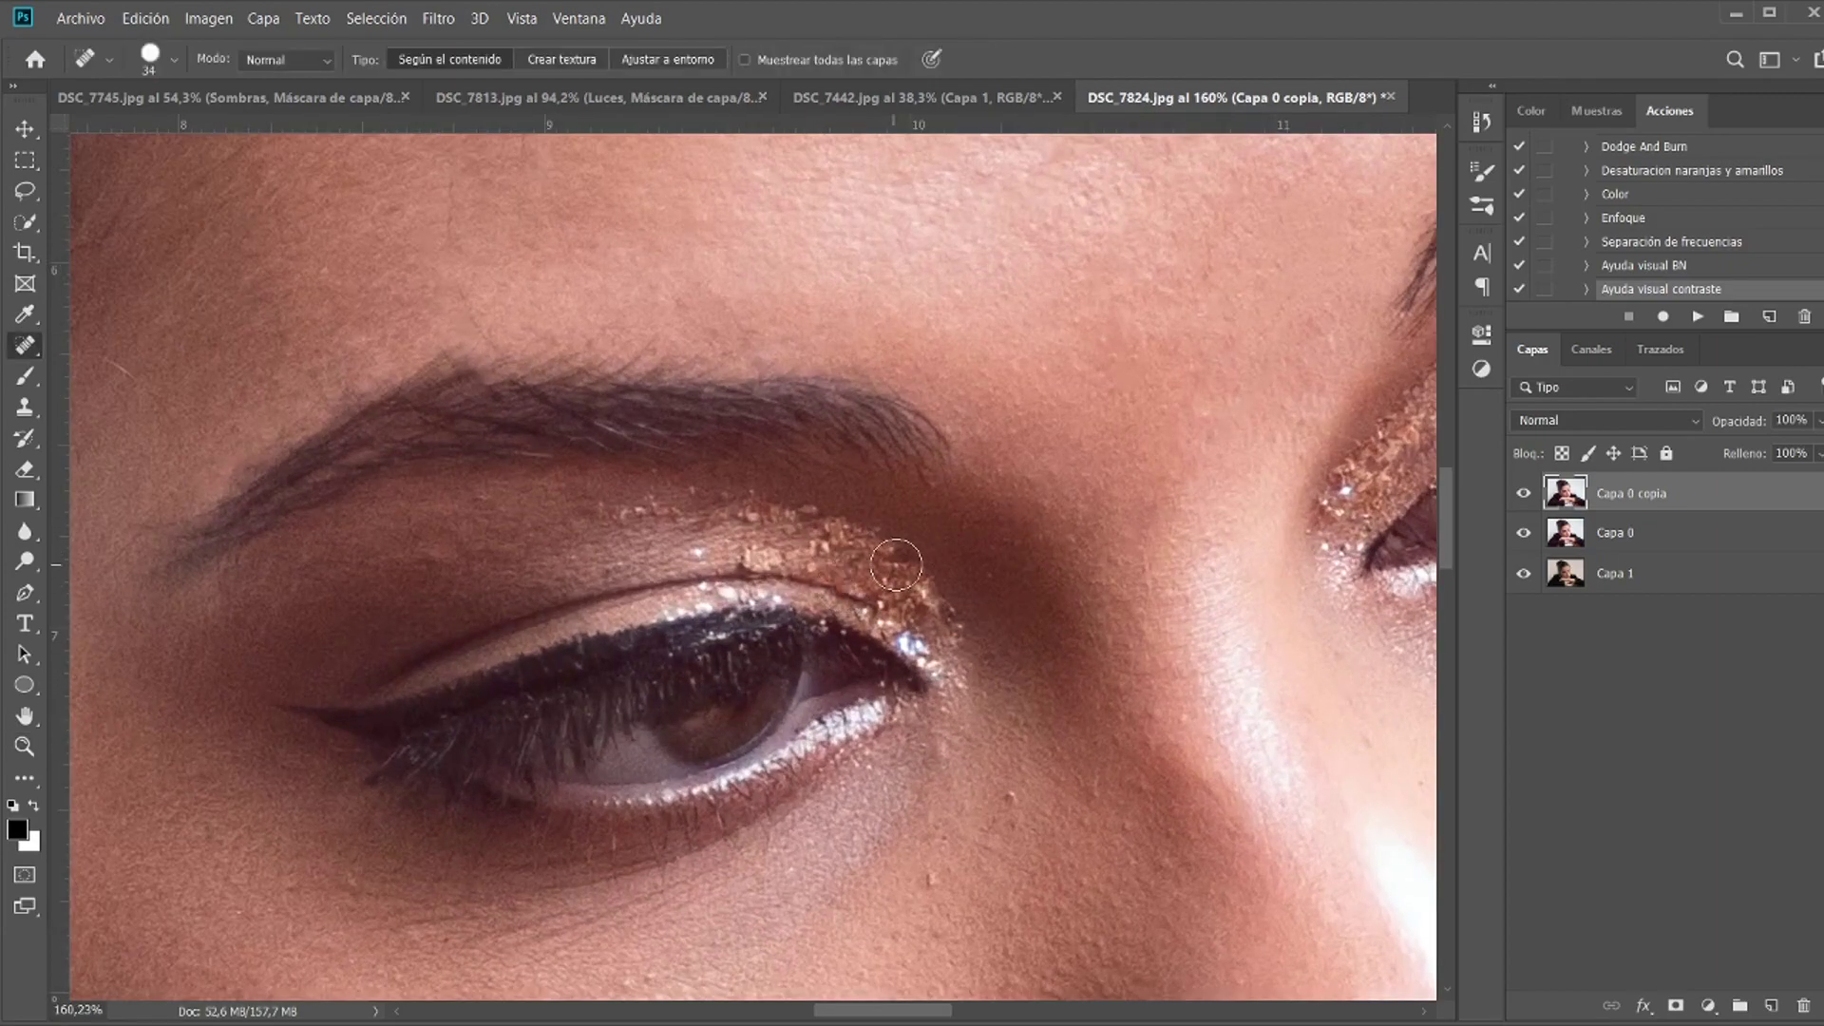
{"action": "left_click", "coordinate": [905, 558]}
{"action": "left_click", "coordinate": [700, 559]}
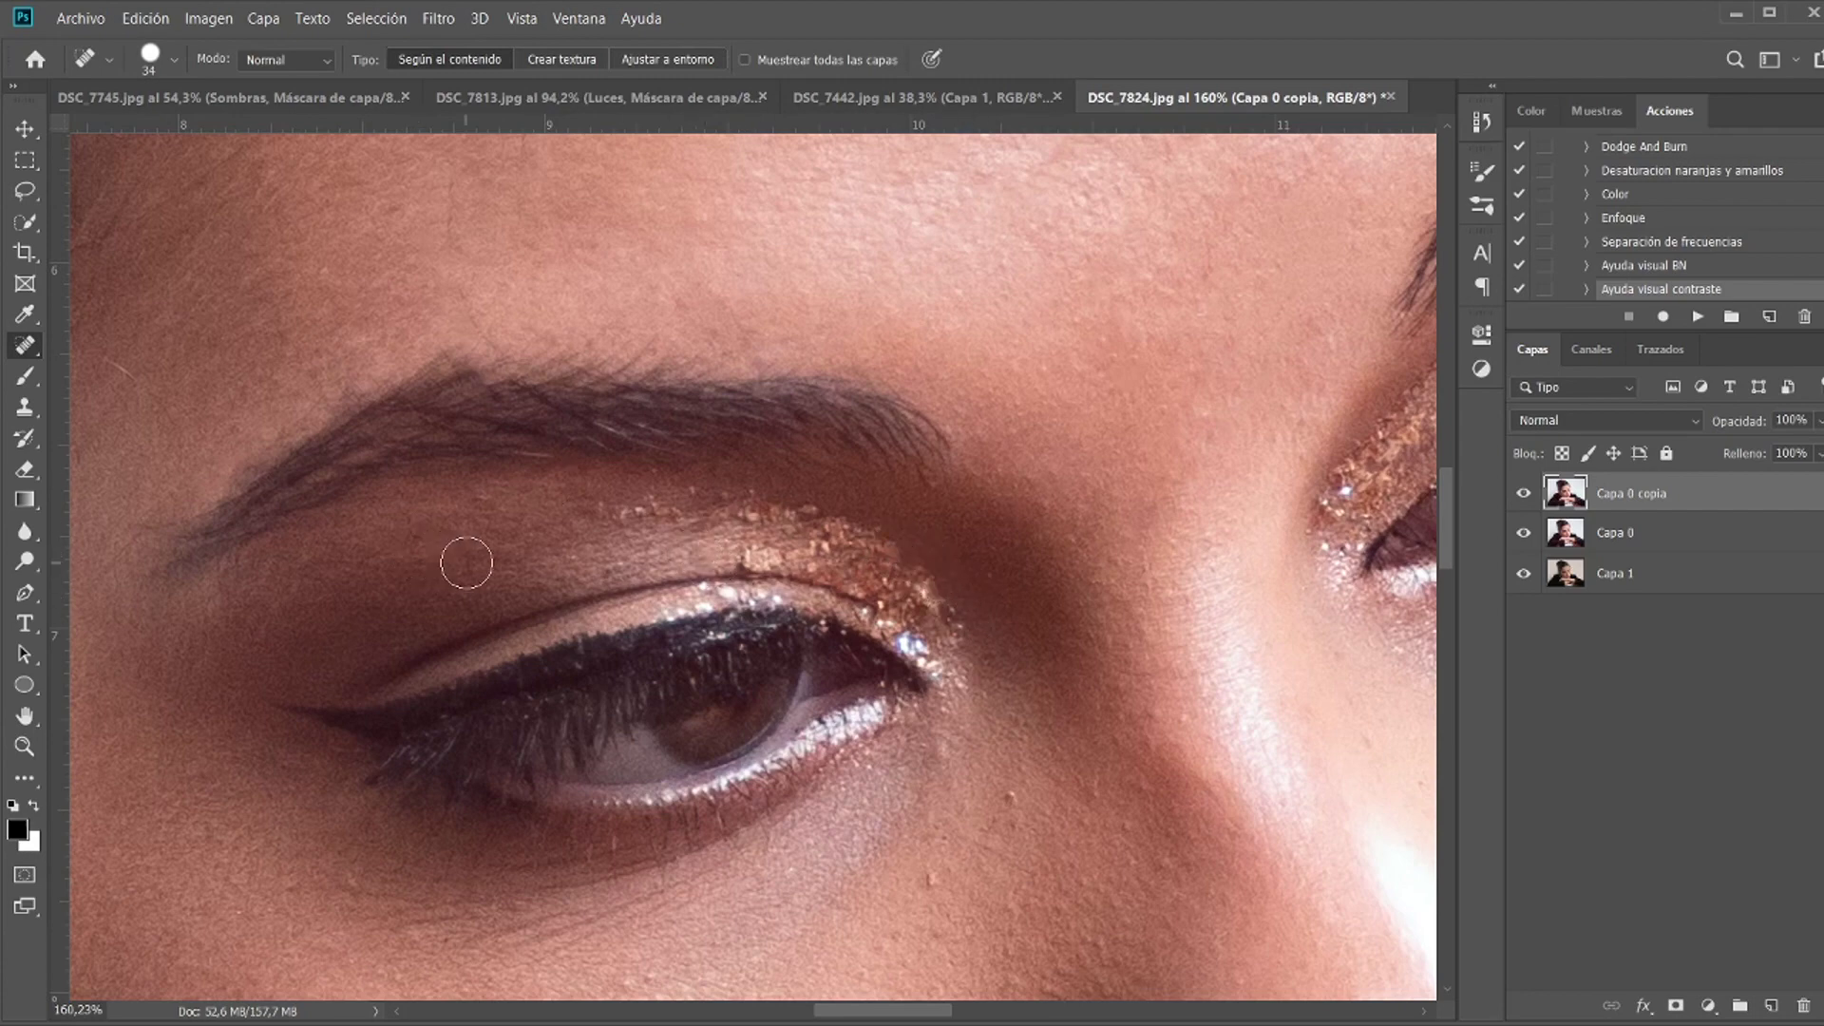
Step: Heal the dark spot below the far eye and the blemish on the lower cheek beside the mouth
{"action": "scroll", "coordinate": [466, 564], "scroll_direction": "down", "scroll_amount": 5}
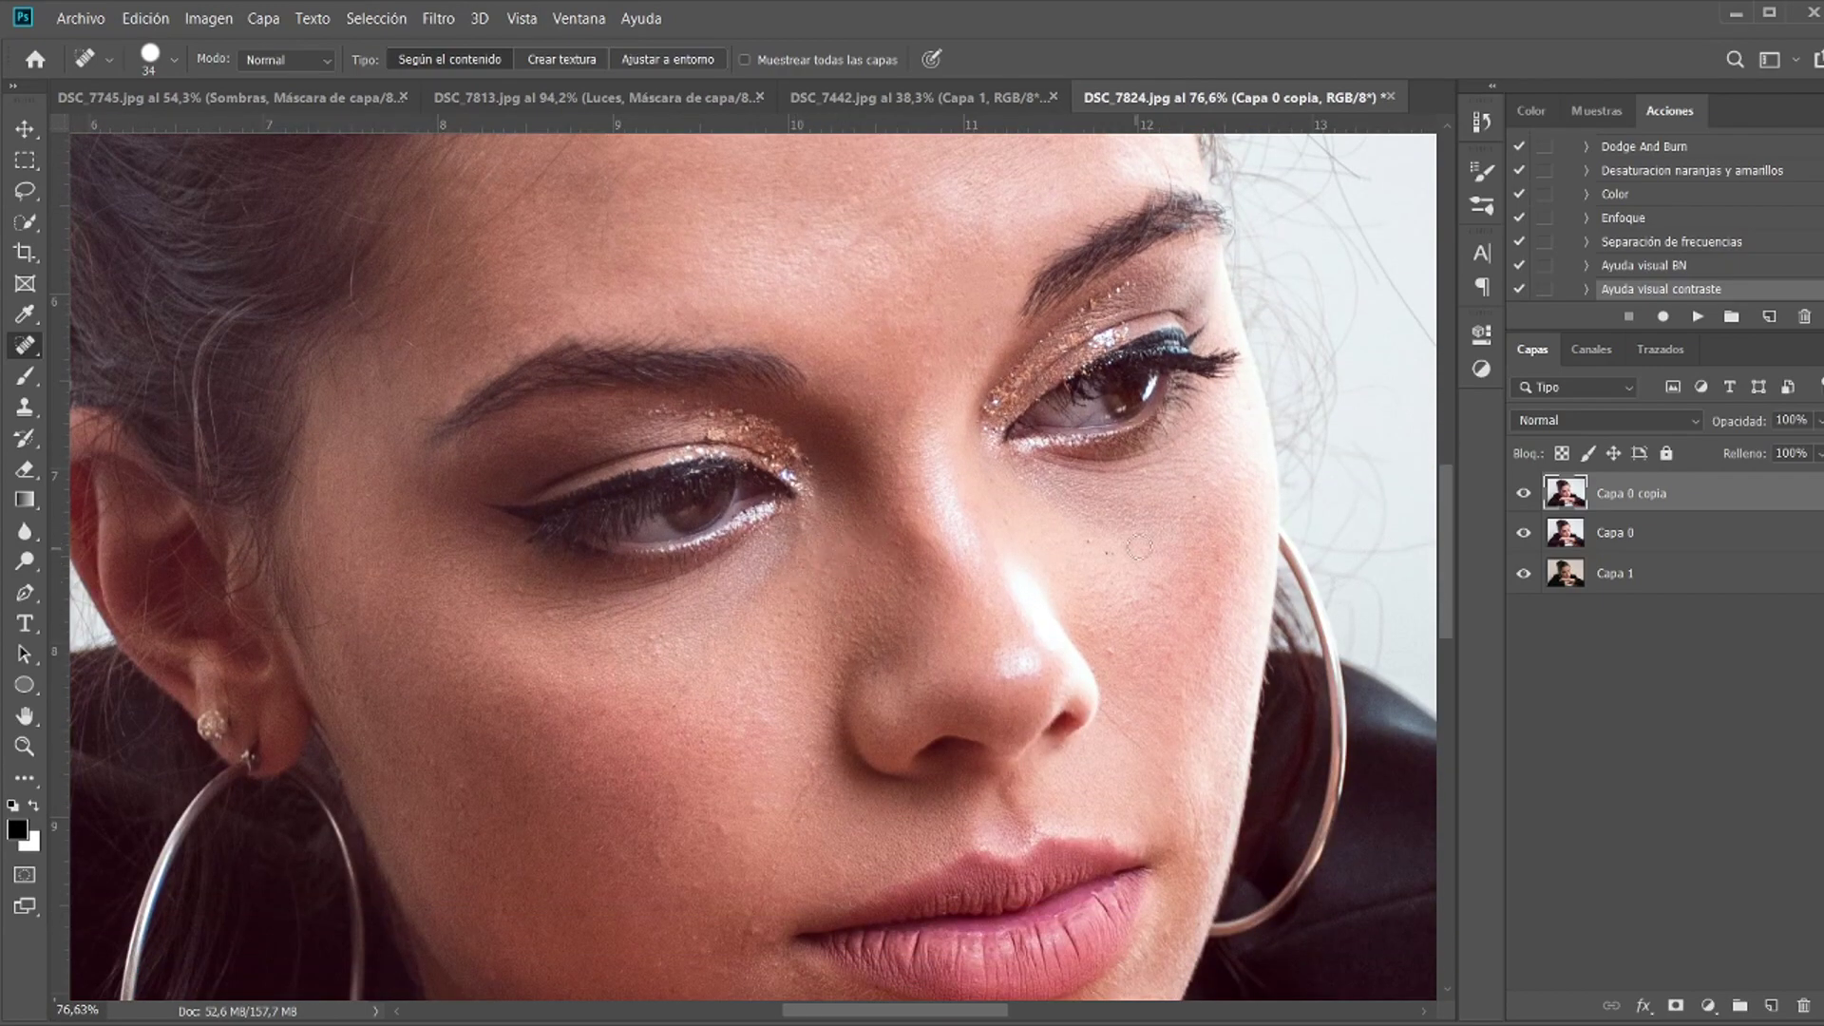
{"action": "left_click", "coordinate": [1107, 552]}
{"action": "scroll", "coordinate": [1192, 518], "scroll_direction": "down", "scroll_amount": 2}
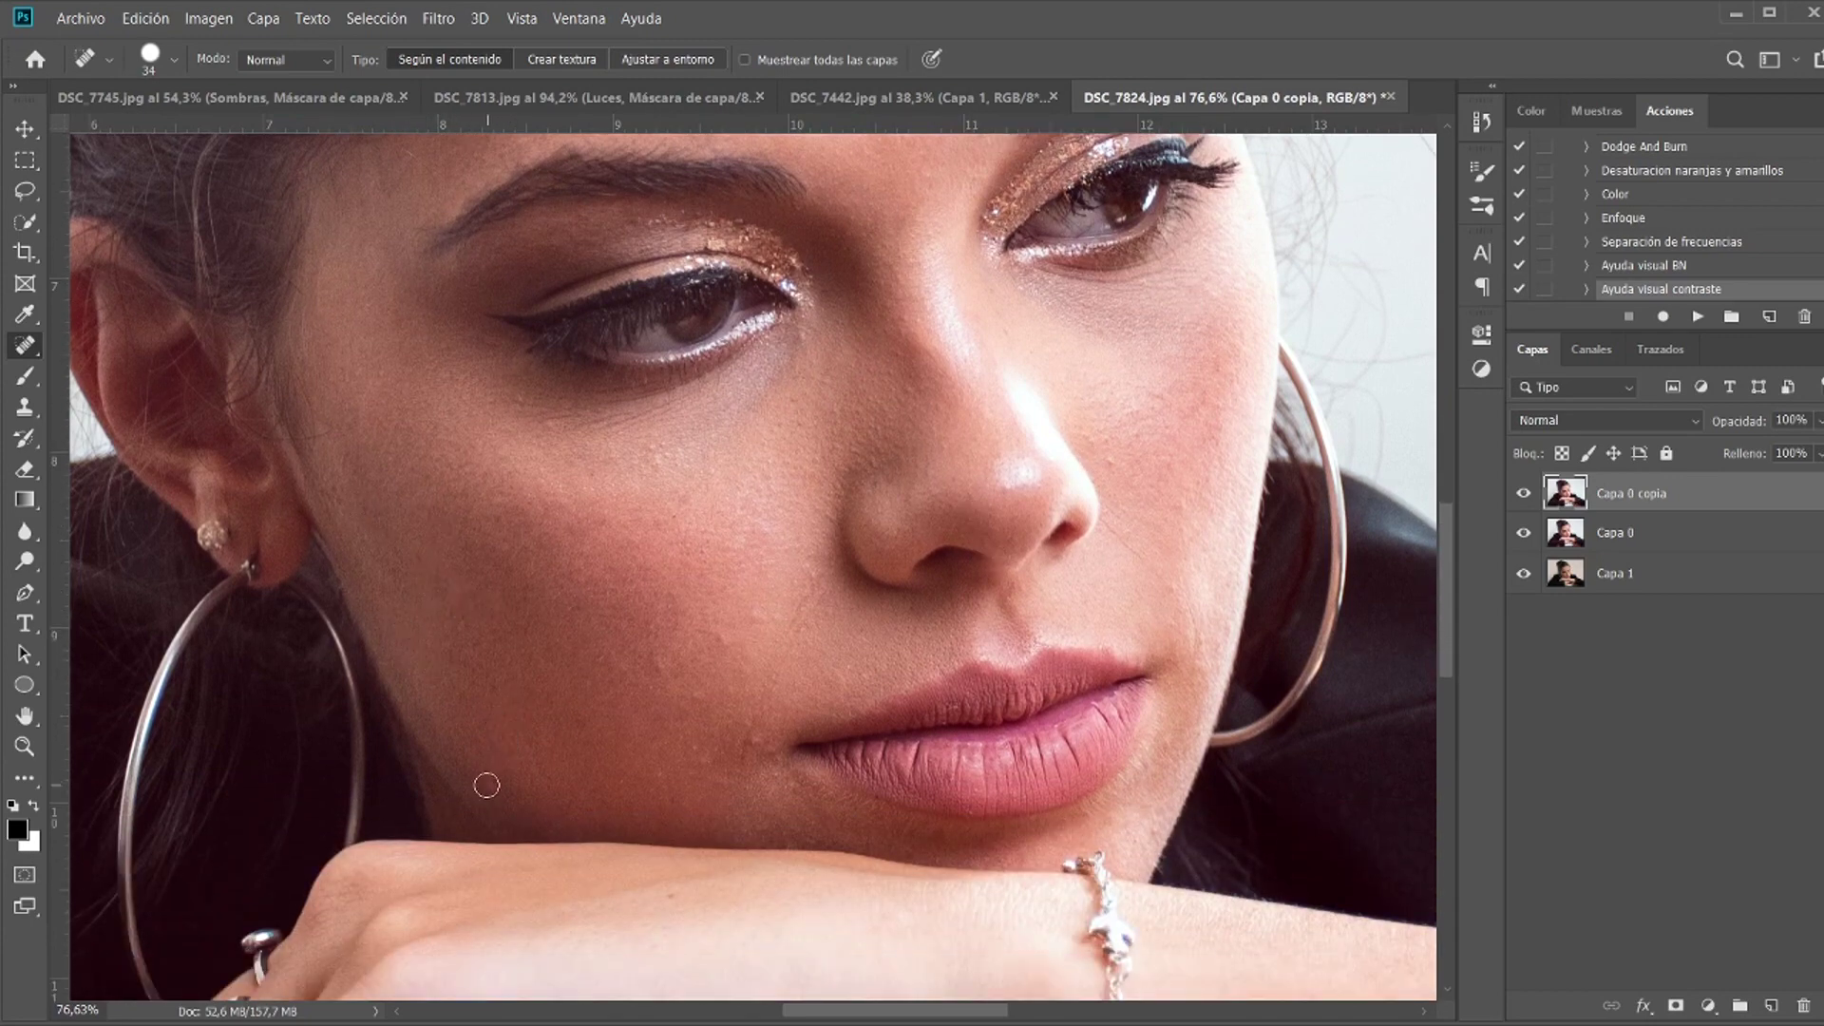
{"action": "left_click", "coordinate": [664, 784]}
Step: Heal the small mark on the upper forehead and part of the stray hairs near the temple
{"action": "scroll", "coordinate": [532, 722], "scroll_direction": "down", "scroll_amount": 3}
{"action": "scroll", "coordinate": [503, 665], "scroll_direction": "up", "scroll_amount": 3}
{"action": "scroll", "coordinate": [573, 335], "scroll_direction": "up", "scroll_amount": 3}
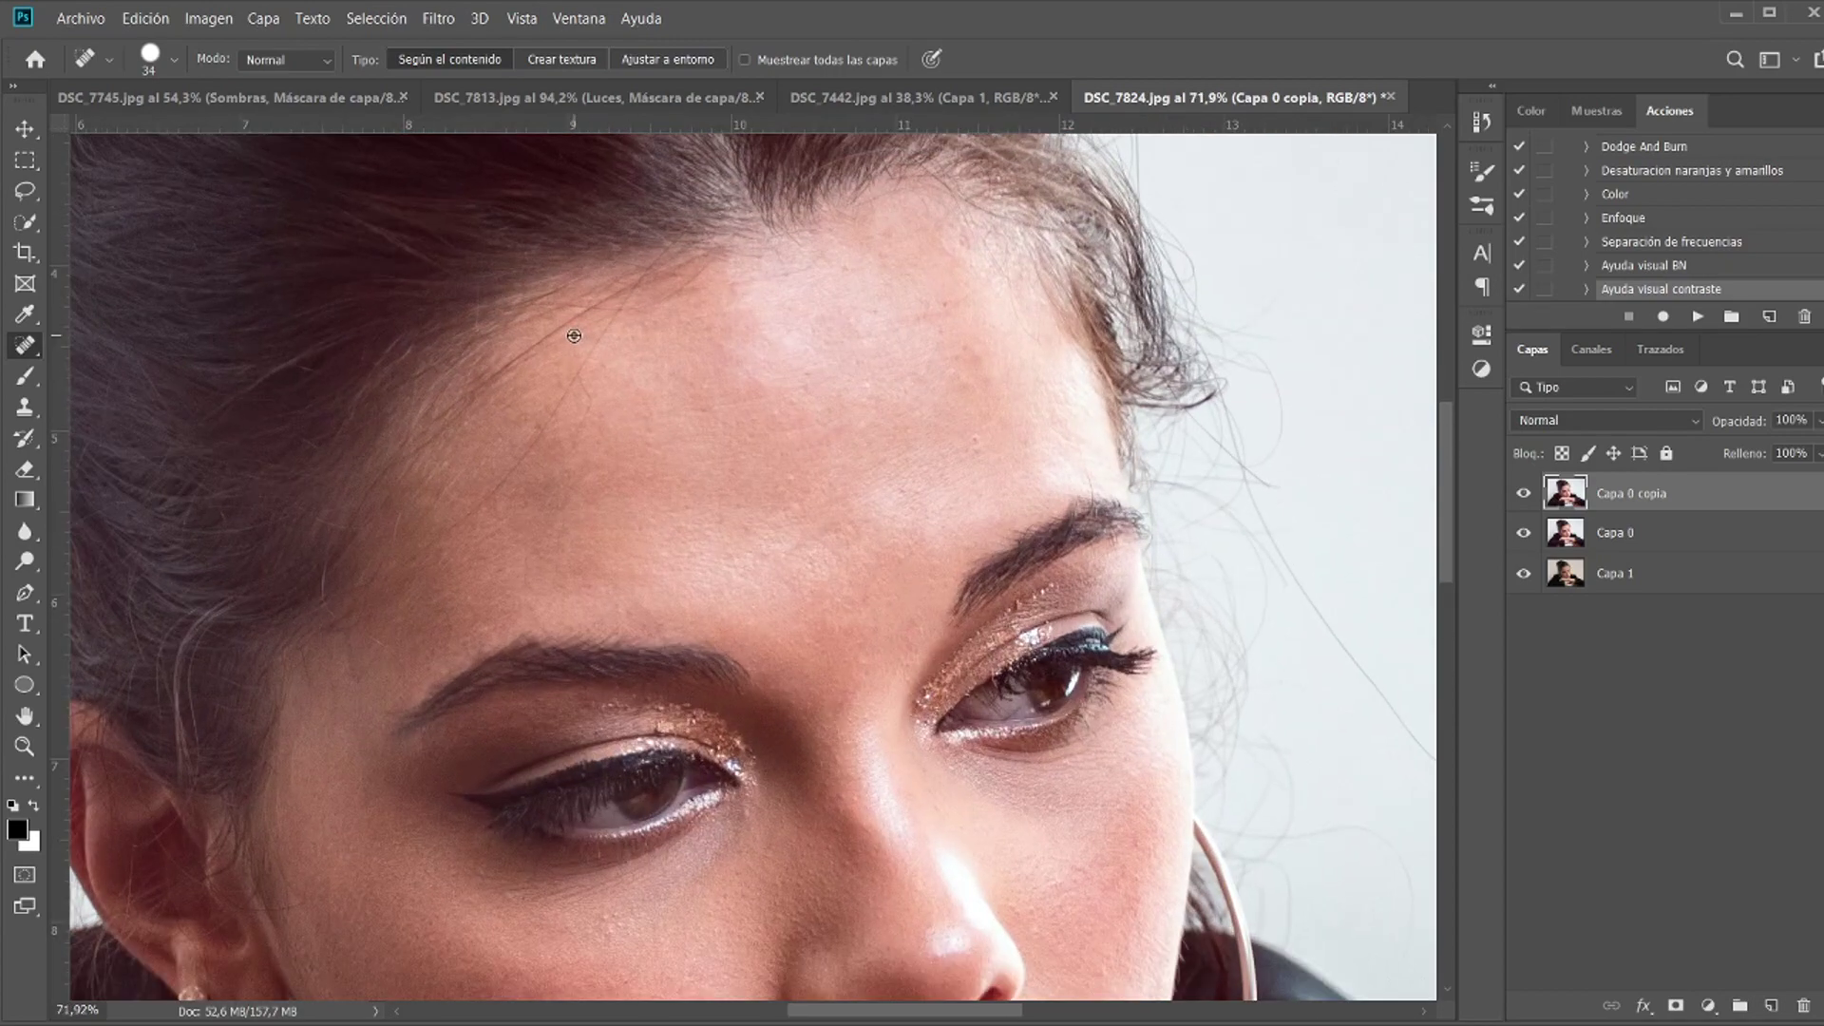
{"action": "left_click_drag", "start_coordinate": [935, 329], "coordinate": [945, 337]}
{"action": "scroll", "coordinate": [720, 384], "scroll_direction": "down", "scroll_amount": 2}
{"action": "scroll", "coordinate": [720, 384], "scroll_direction": "down", "scroll_amount": 2}
{"action": "left_click_drag", "start_coordinate": [528, 404], "coordinate": [603, 361]}
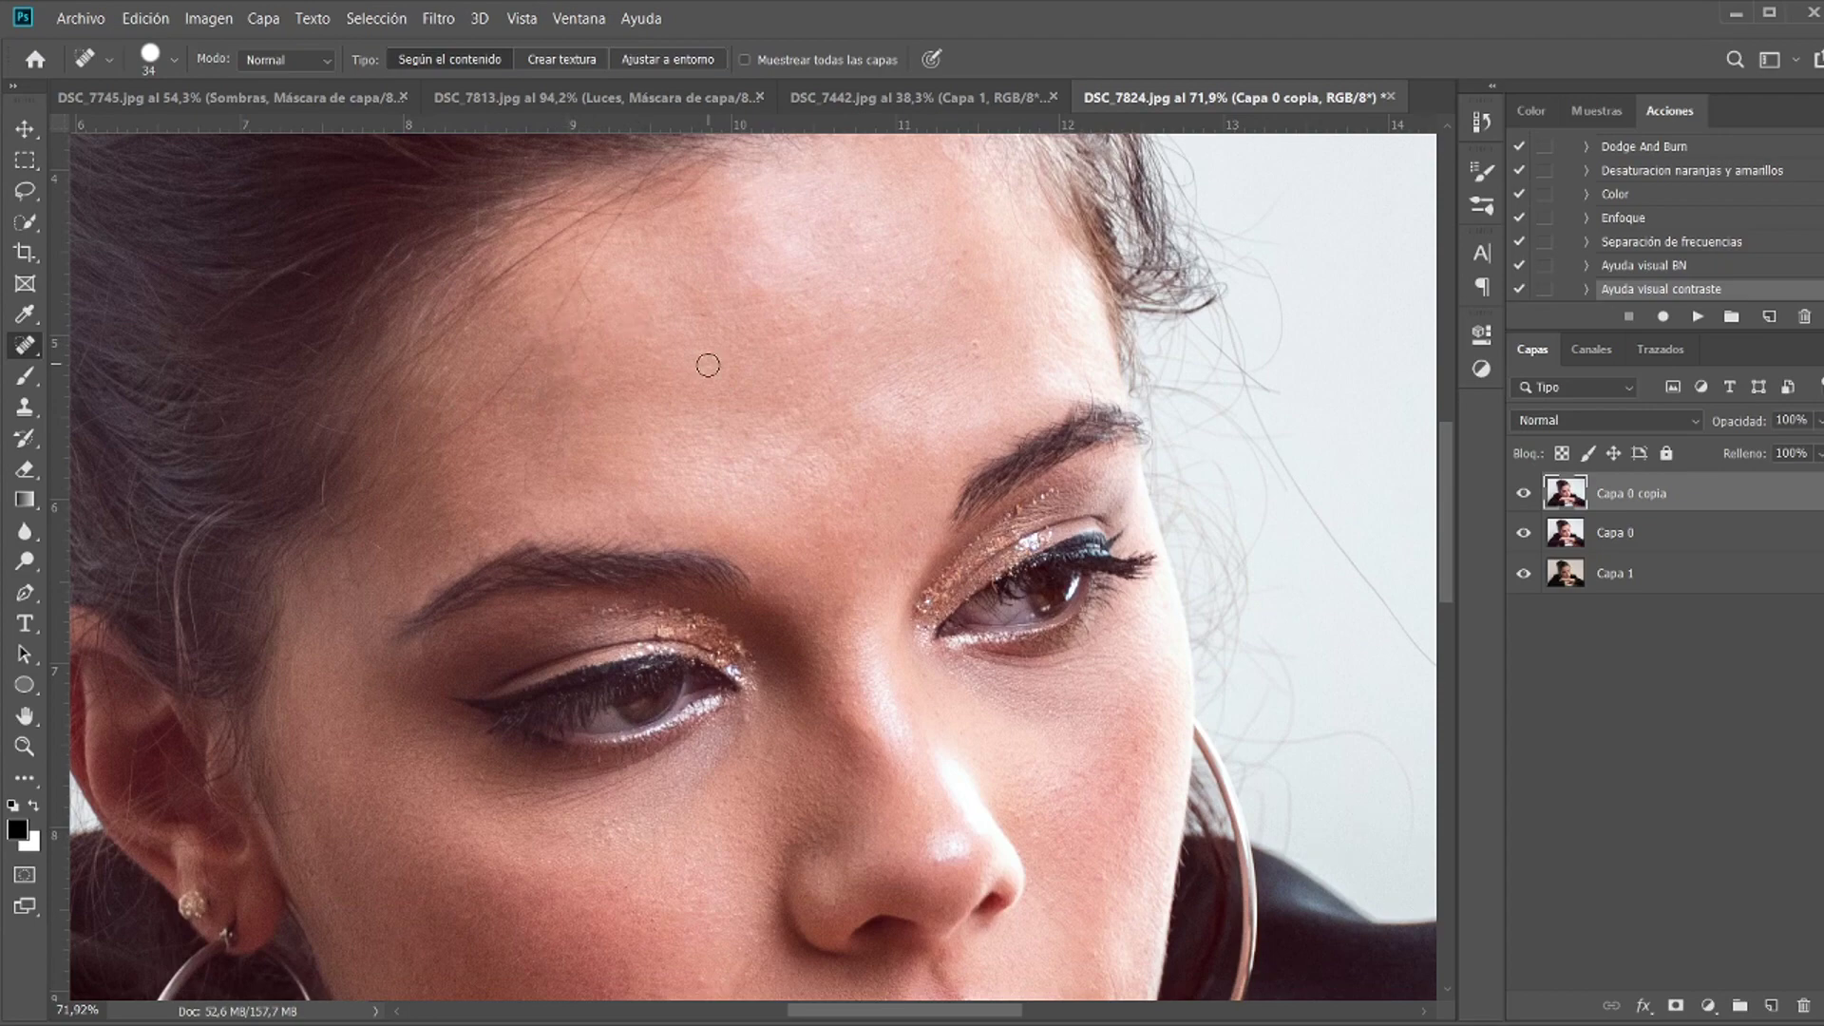
Step: Heal the remaining blemish on the near cheek, above the corner of the mouth
{"action": "scroll", "coordinate": [722, 368], "scroll_direction": "down", "scroll_amount": 3}
{"action": "scroll", "coordinate": [722, 368], "scroll_direction": "down", "scroll_amount": 2}
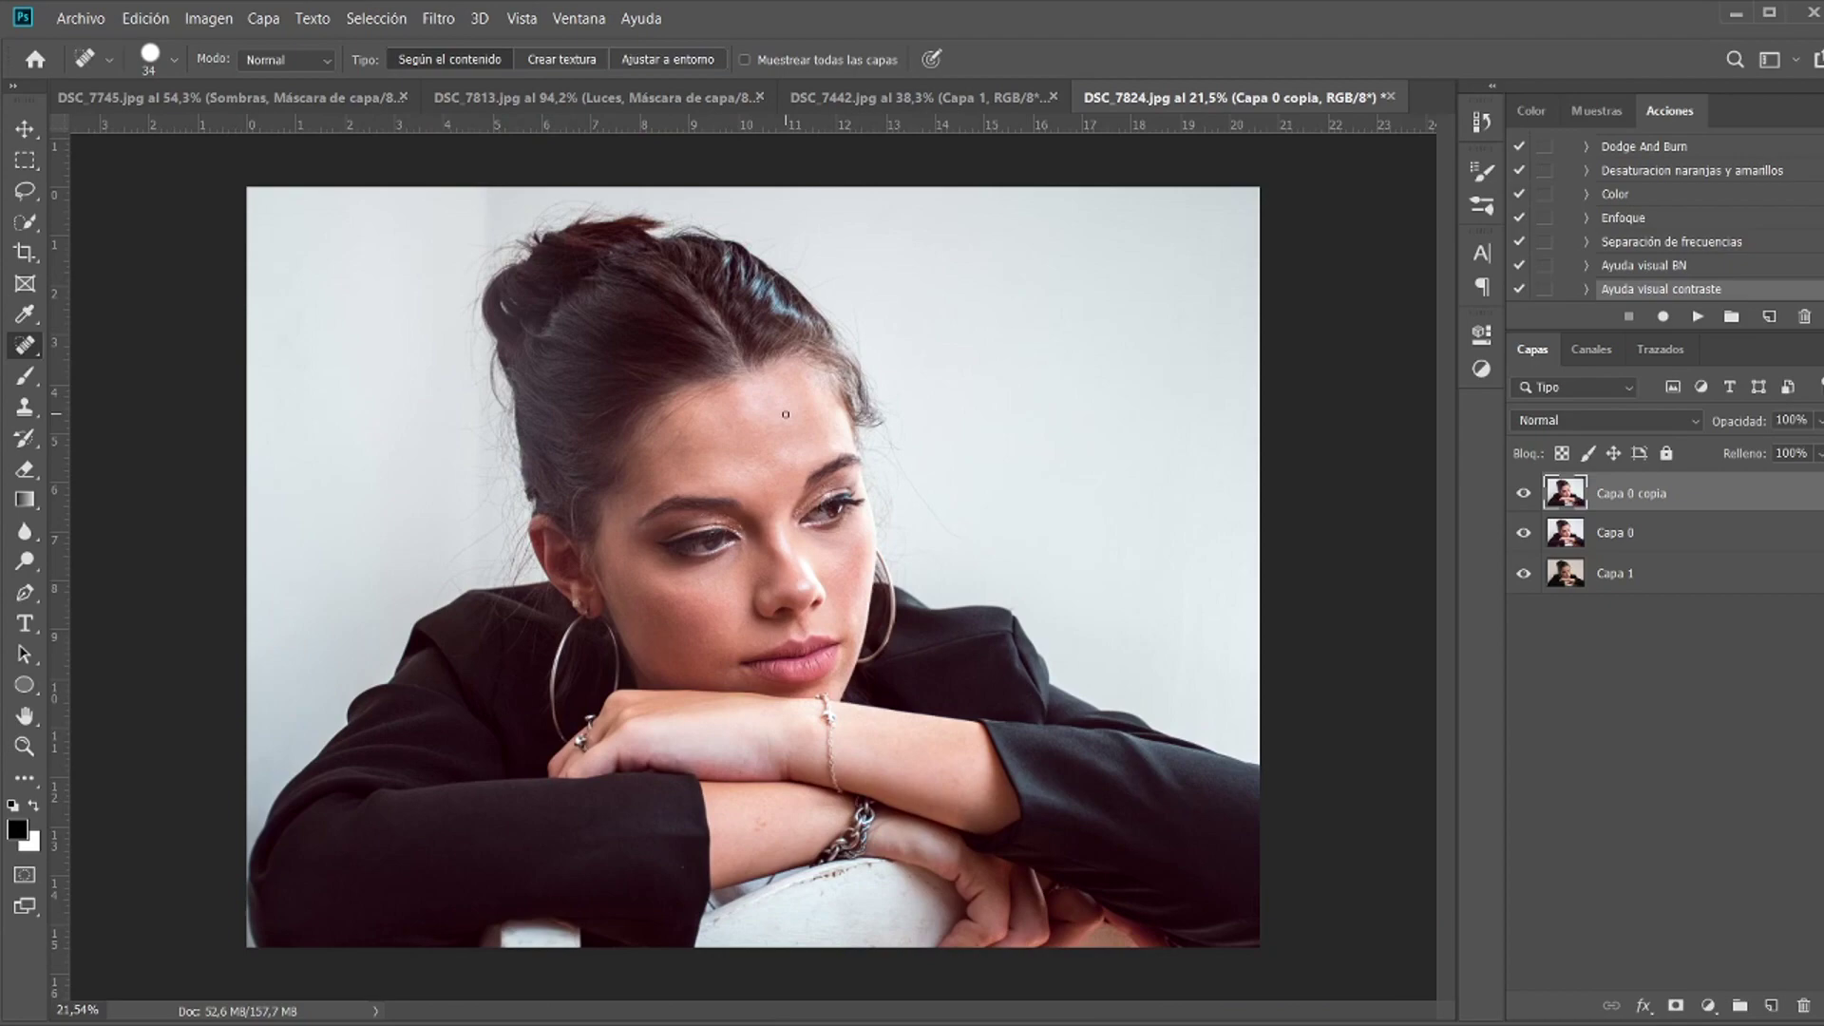
{"action": "scroll", "coordinate": [801, 530], "scroll_direction": "up", "scroll_amount": 4}
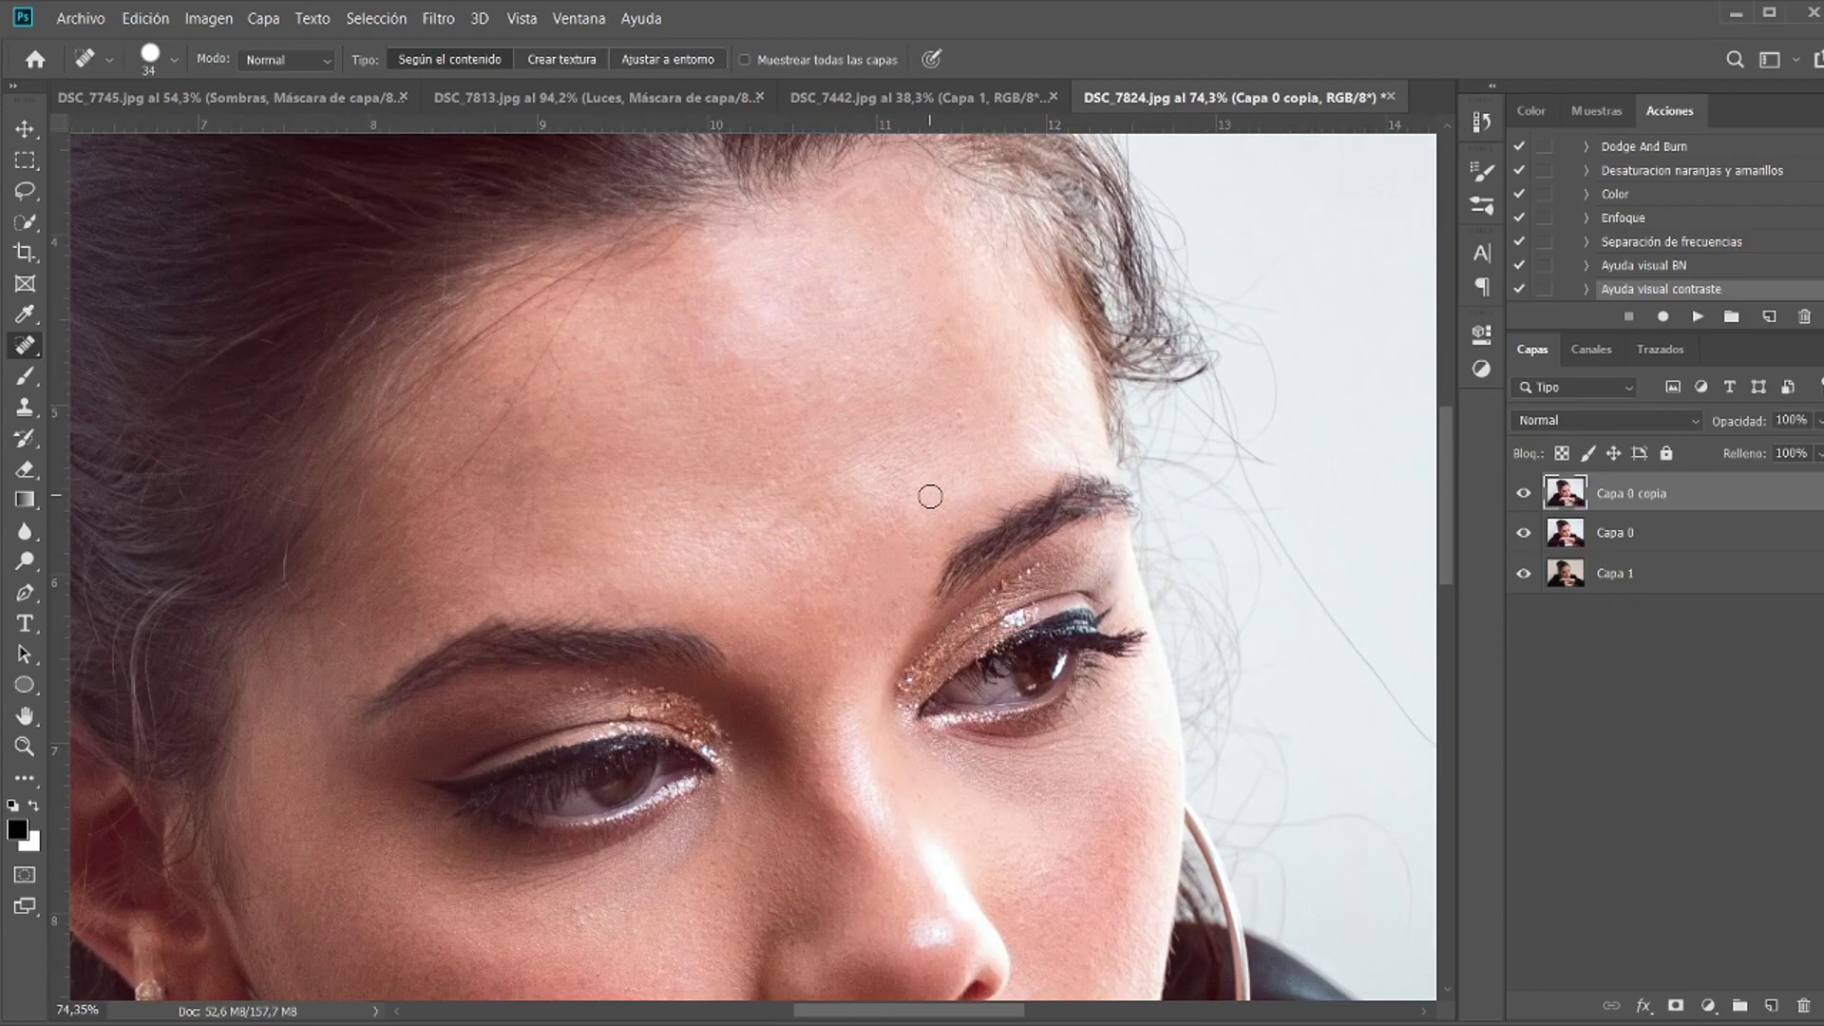
{"action": "scroll", "coordinate": [1038, 631], "scroll_direction": "down", "scroll_amount": 5}
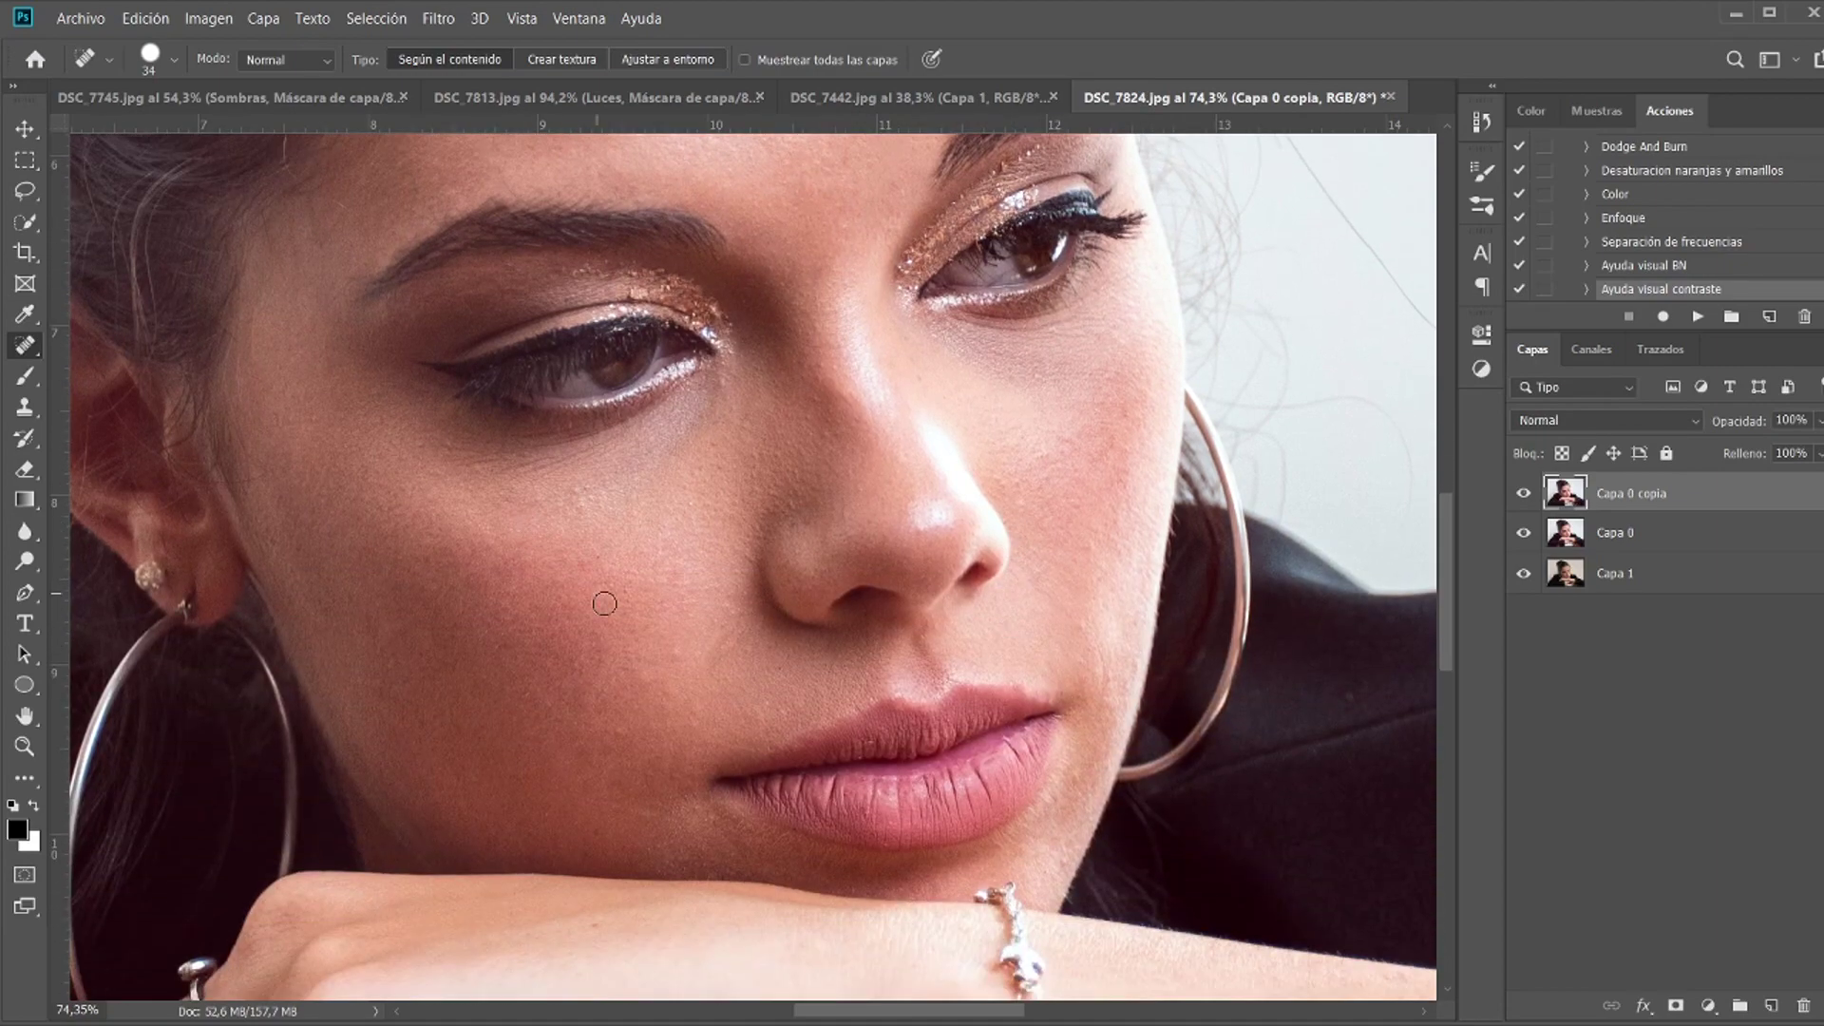
{"action": "left_click", "coordinate": [653, 680]}
Step: Remove the stray hairs crossing the forehead beside the hairline with long healing strokes
{"action": "scroll", "coordinate": [375, 637], "scroll_direction": "up", "scroll_amount": 2}
{"action": "scroll", "coordinate": [373, 638], "scroll_direction": "up", "scroll_amount": 1}
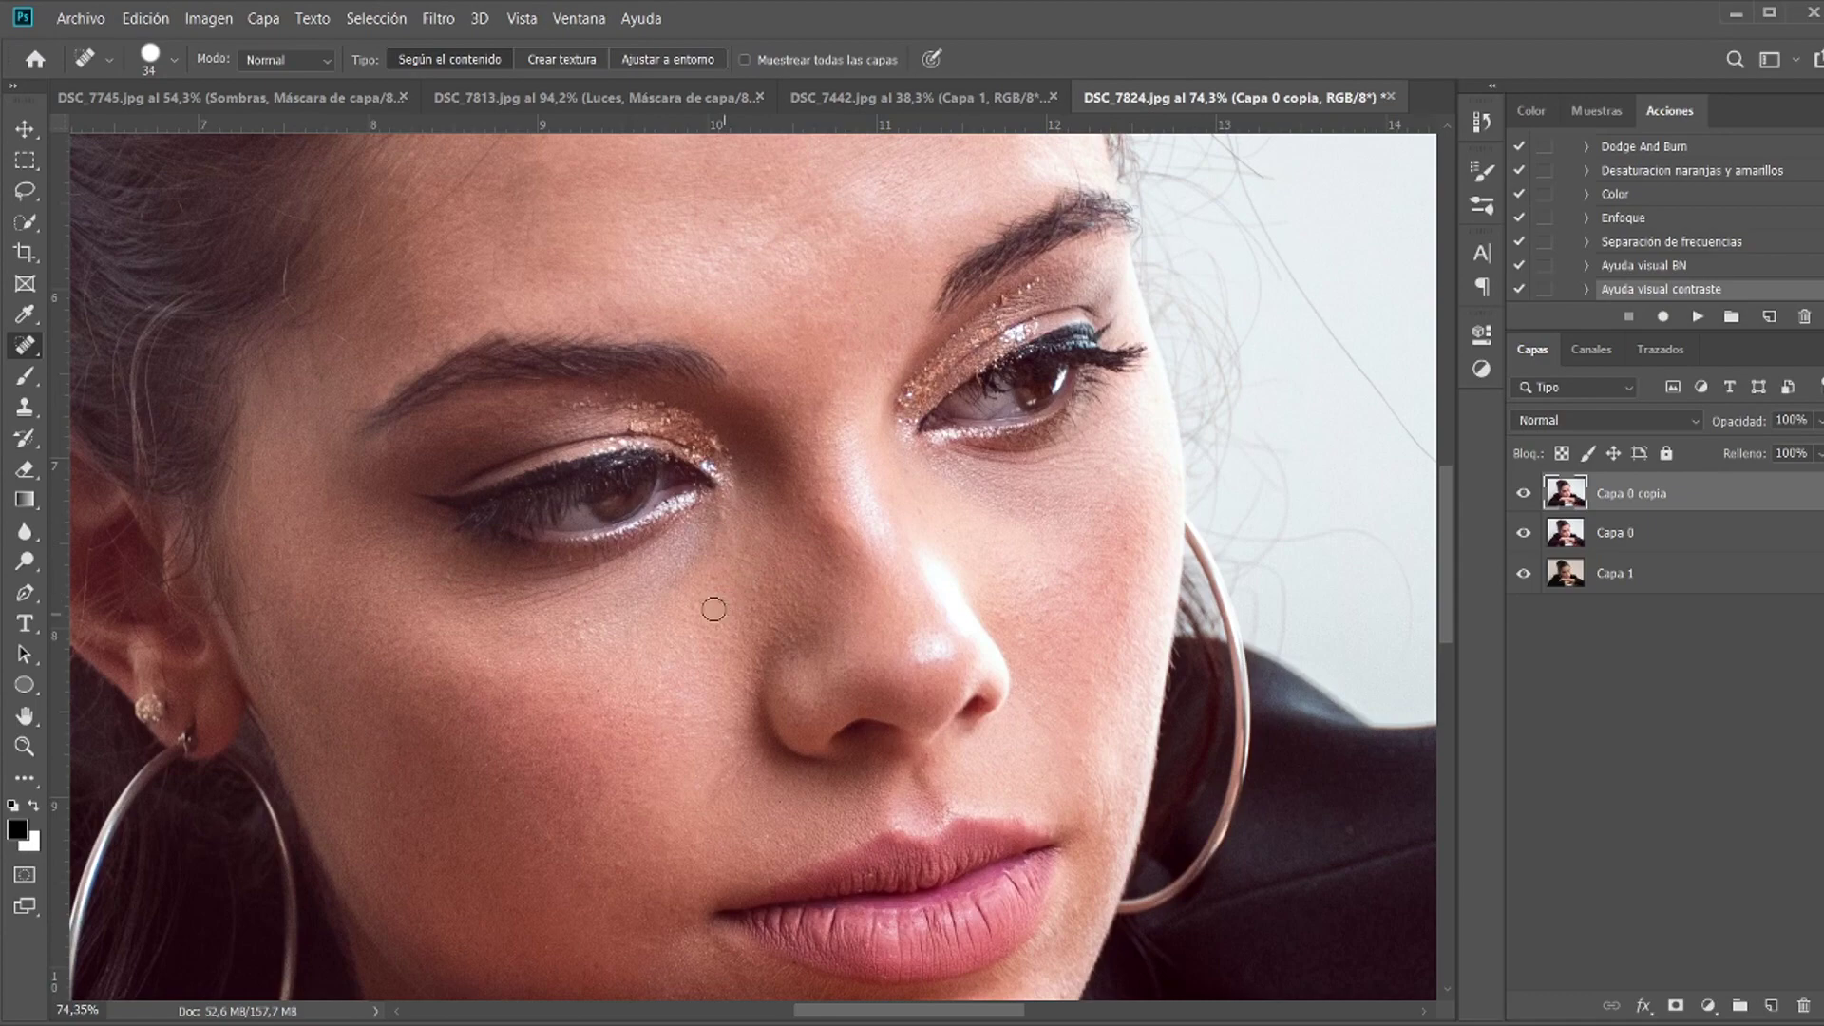
{"action": "scroll", "coordinate": [909, 407], "scroll_direction": "up", "scroll_amount": 4}
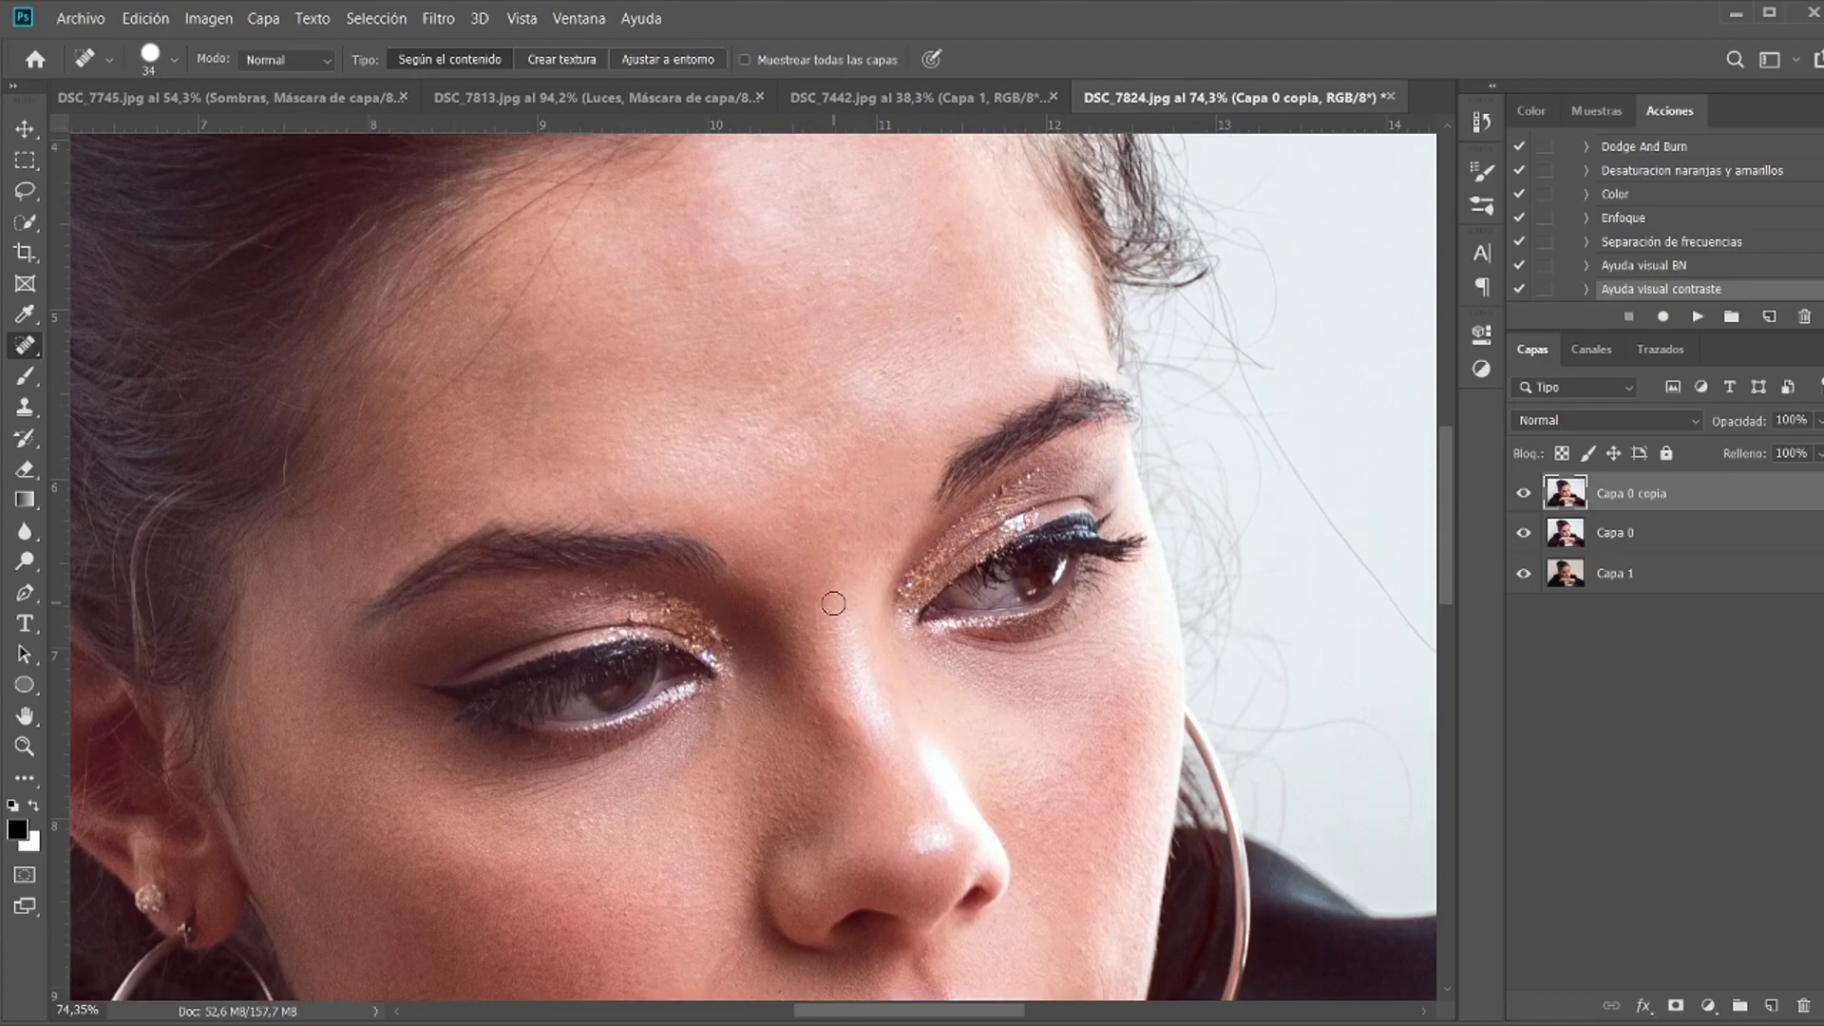
{"action": "scroll", "coordinate": [835, 606], "scroll_direction": "up", "scroll_amount": 3}
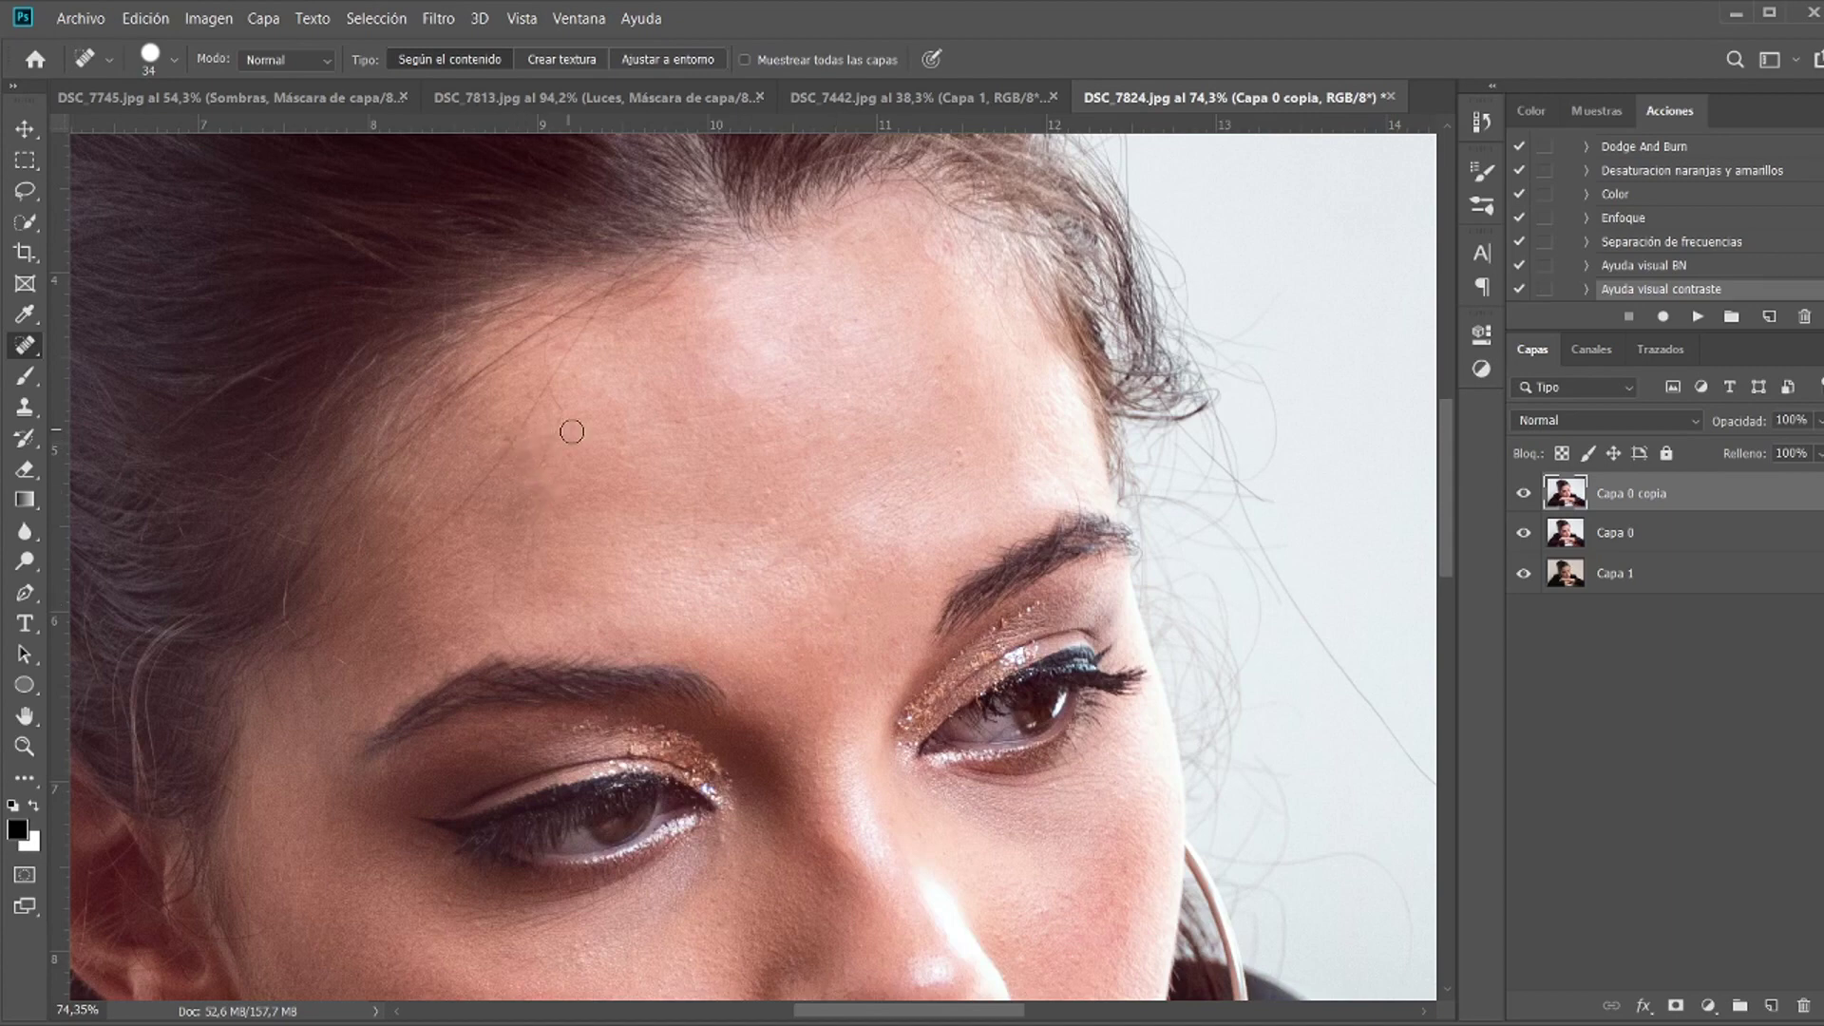
{"action": "left_click_drag", "start_coordinate": [597, 313], "coordinate": [444, 534]}
{"action": "left_click_drag", "start_coordinate": [529, 426], "coordinate": [392, 565]}
Step: Heal the small spots on the forehead above the far eyebrow and the uneven skin between the eyebrows
{"action": "left_click", "coordinate": [957, 461]}
{"action": "left_click", "coordinate": [935, 378]}
{"action": "left_click", "coordinate": [922, 319]}
{"action": "left_click_drag", "start_coordinate": [939, 244], "coordinate": [943, 272]}
{"action": "mouse_move", "coordinate": [850, 544]}
{"action": "left_mouse_down"}
{"action": "mouse_move", "coordinate": [794, 546]}
{"action": "mouse_move", "coordinate": [848, 610]}
{"action": "left_mouse_up"}
Step: Heal the skin just above the near eyebrow and at the top of the nose bridge
{"action": "scroll", "coordinate": [846, 562], "scroll_direction": "down", "scroll_amount": 5}
{"action": "scroll", "coordinate": [650, 649], "scroll_direction": "up", "scroll_amount": 6}
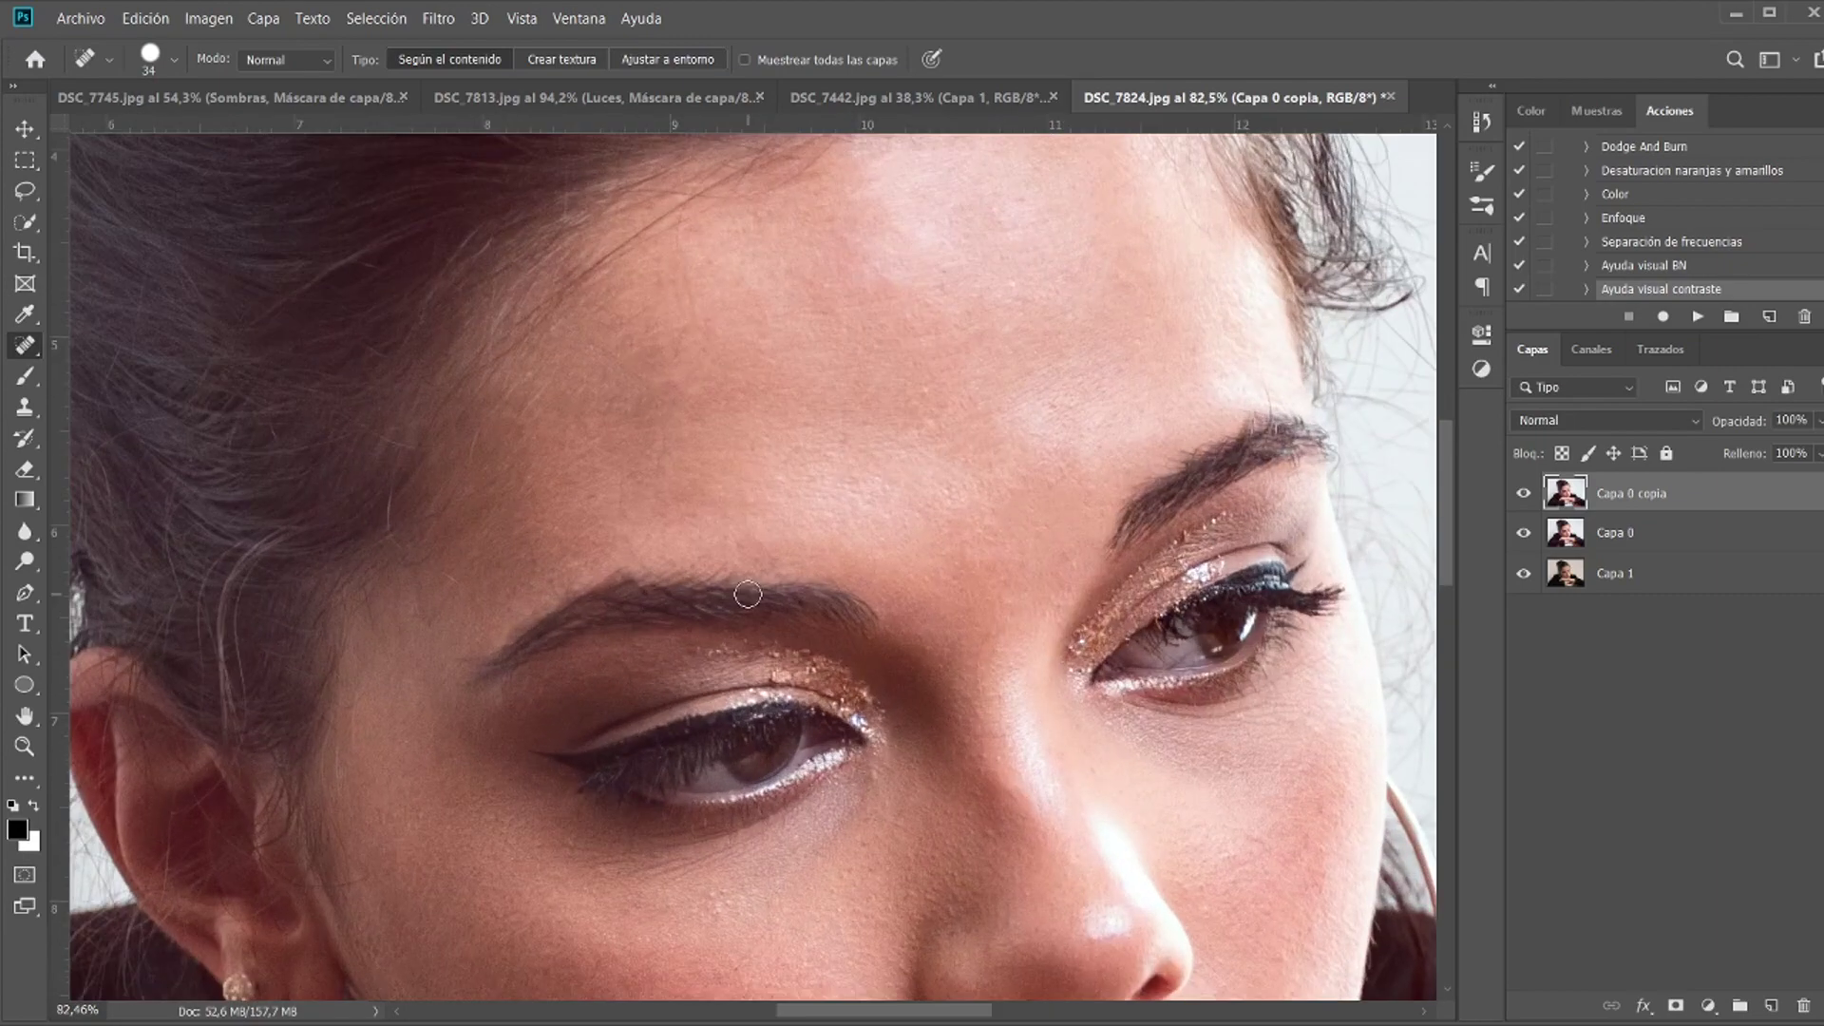
{"action": "left_click_drag", "start_coordinate": [750, 538], "coordinate": [792, 568]}
{"action": "scroll", "coordinate": [836, 580], "scroll_direction": "down", "scroll_amount": 2}
{"action": "left_click_drag", "start_coordinate": [993, 600], "coordinate": [984, 562]}
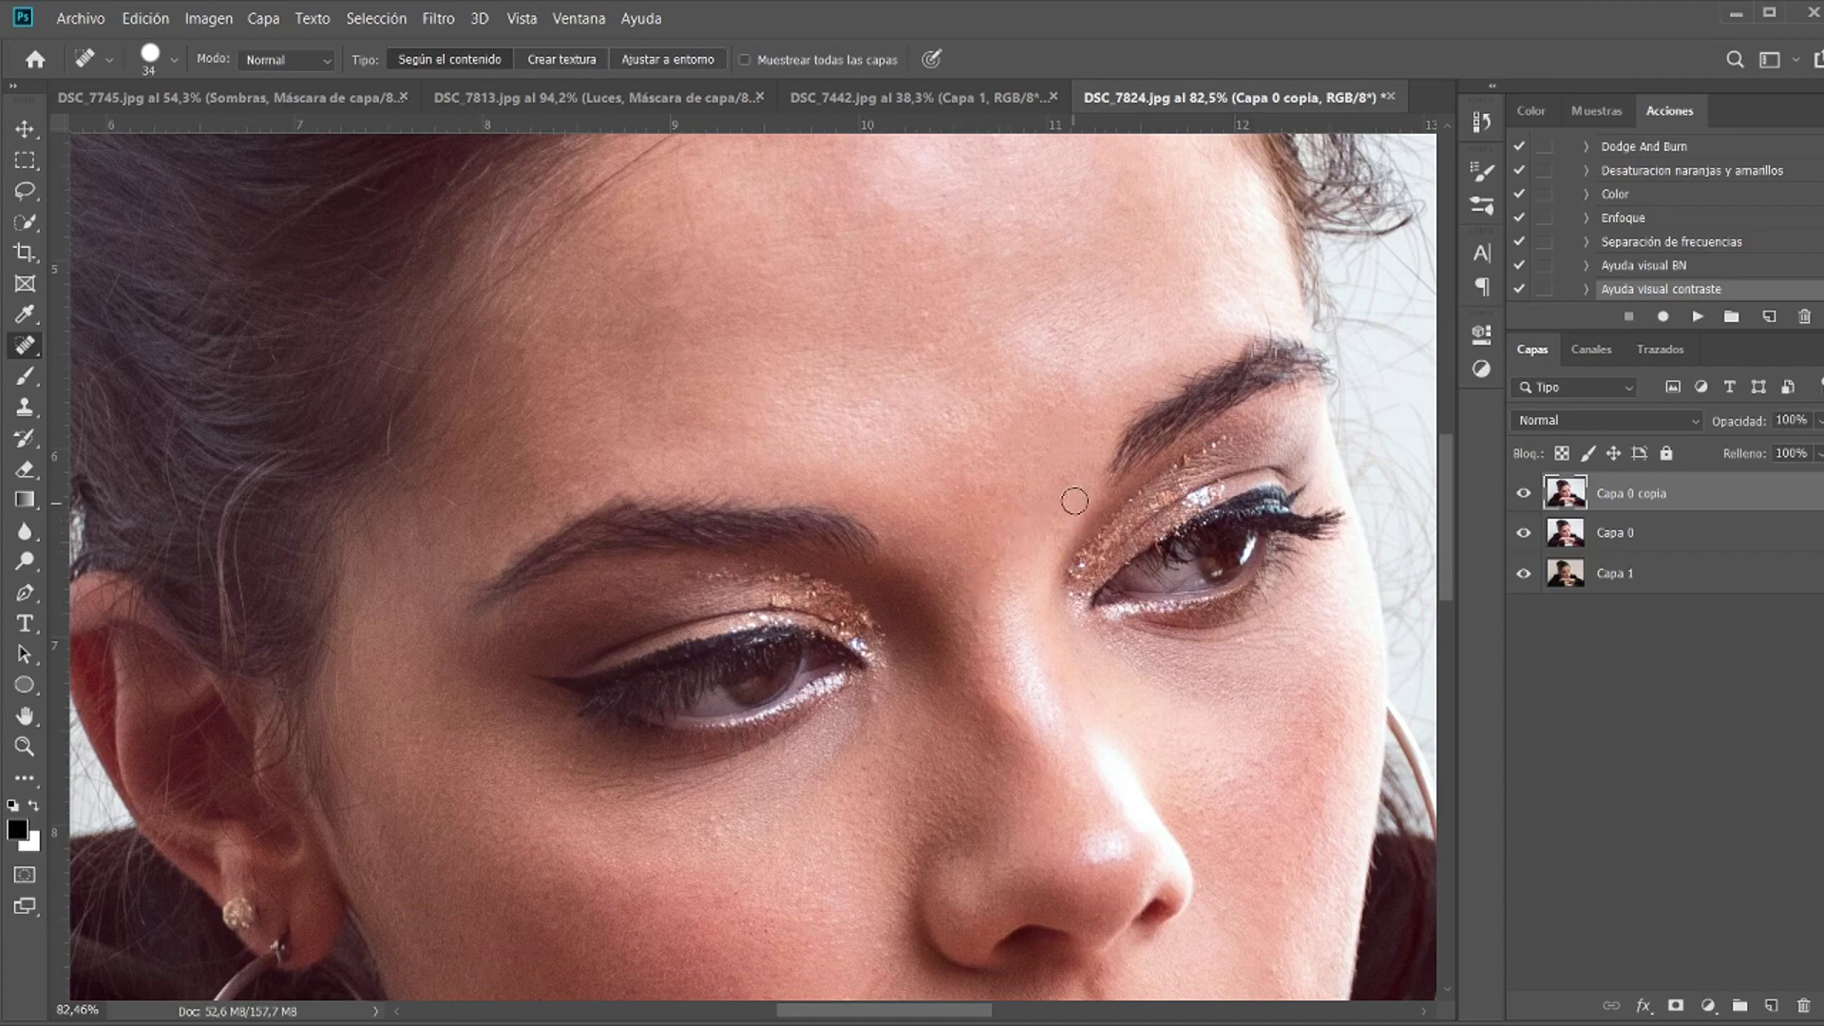
Step: Heal the small imperfections on both cheeks, beside the nose and near the corner of the mouth
{"action": "scroll", "coordinate": [1070, 494], "scroll_direction": "down", "scroll_amount": 8}
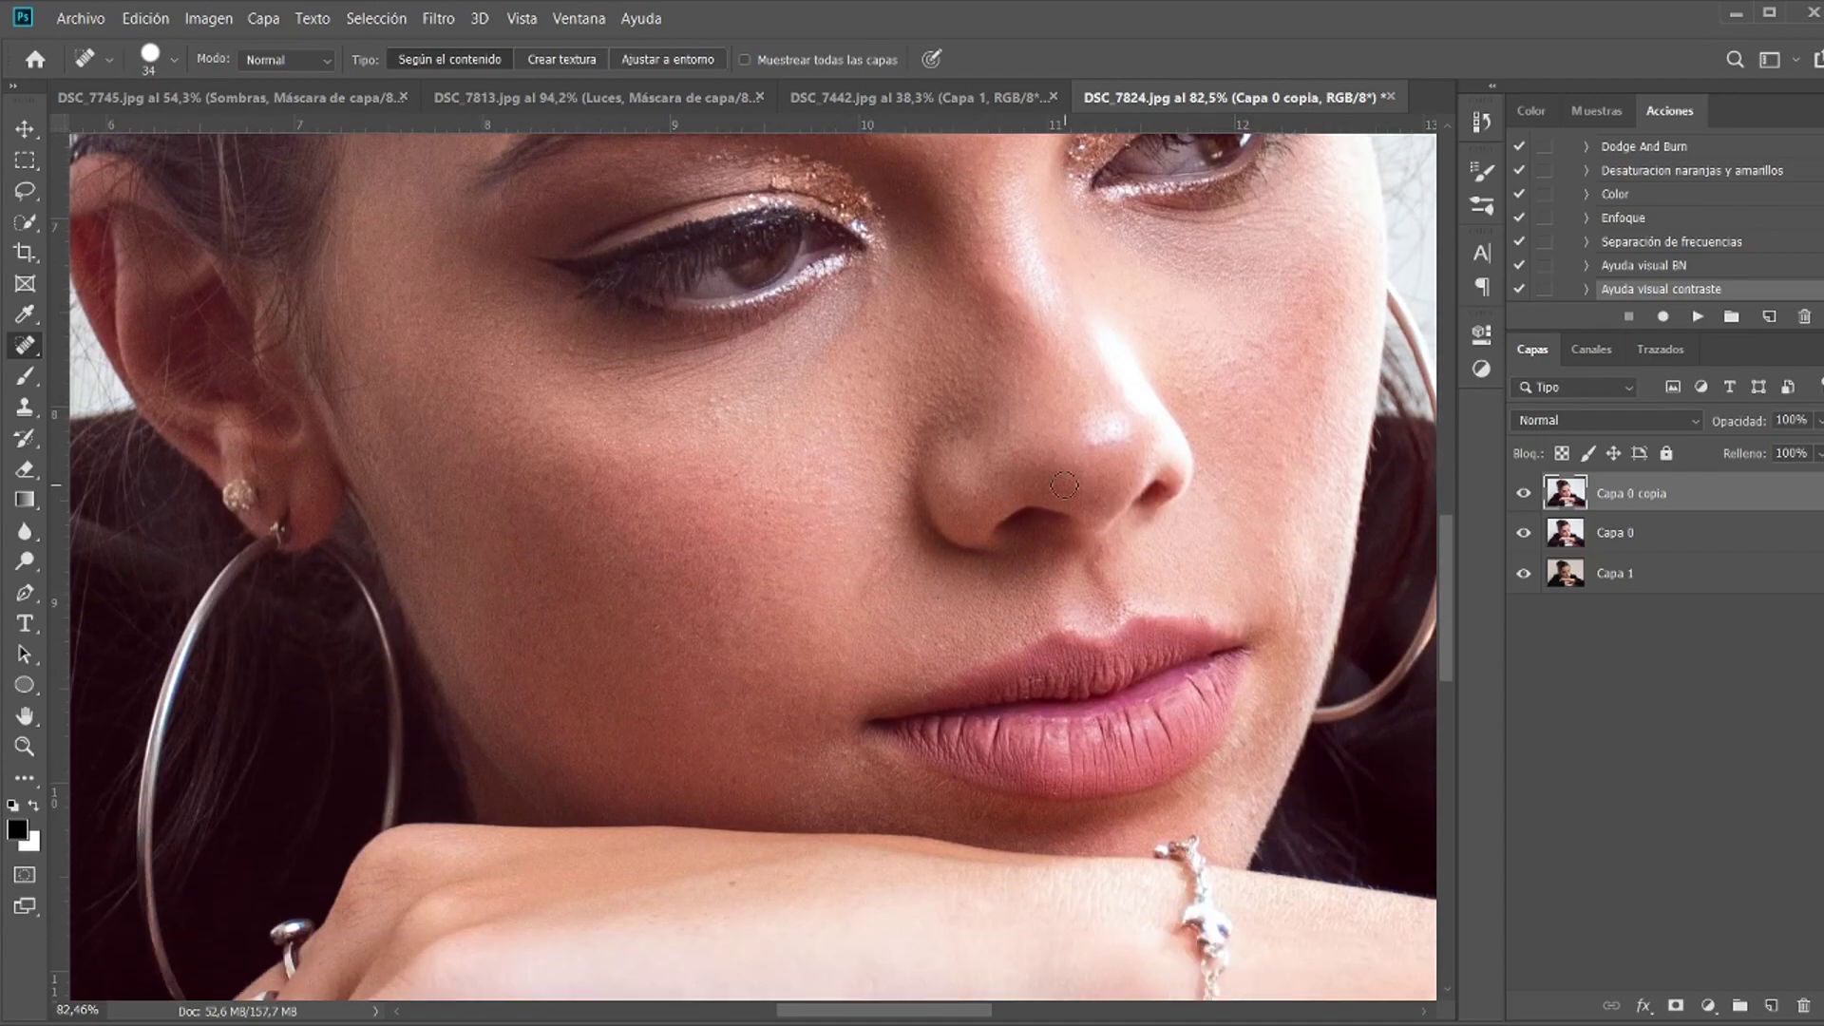
{"action": "left_click_drag", "start_coordinate": [853, 382], "coordinate": [872, 354]}
{"action": "mouse_move", "coordinate": [863, 586]}
{"action": "left_mouse_down"}
{"action": "mouse_move", "coordinate": [895, 550]}
{"action": "mouse_move", "coordinate": [863, 599]}
{"action": "left_mouse_up"}
{"action": "left_click", "coordinate": [712, 633]}
{"action": "left_click_drag", "start_coordinate": [1241, 379], "coordinate": [1318, 357]}
Step: Remove the long stray hair against the light background beside the face with a healing stroke
{"action": "scroll", "coordinate": [1325, 334], "scroll_direction": "down", "scroll_amount": 3}
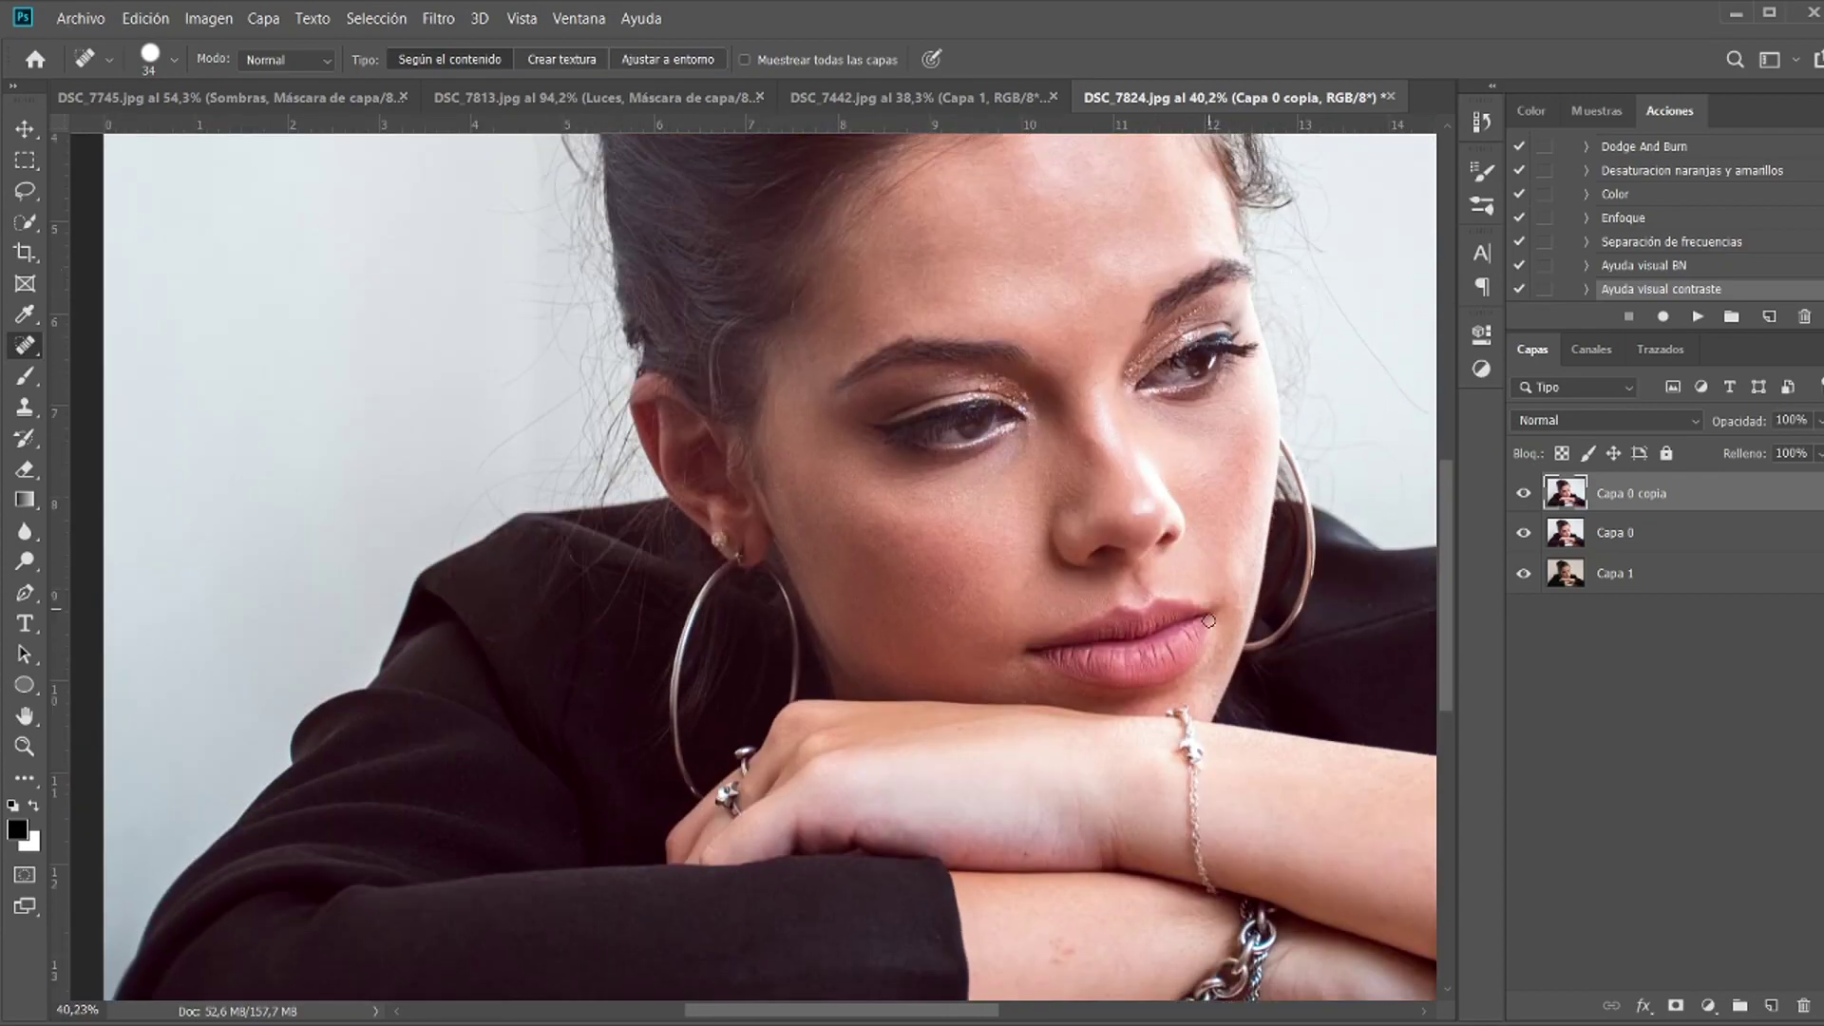
{"action": "mouse_move", "coordinate": [1172, 637]}
{"action": "left_mouse_down"}
{"action": "mouse_move", "coordinate": [843, 382]}
{"action": "mouse_move", "coordinate": [909, 818]}
{"action": "mouse_move", "coordinate": [877, 804]}
{"action": "left_mouse_up"}
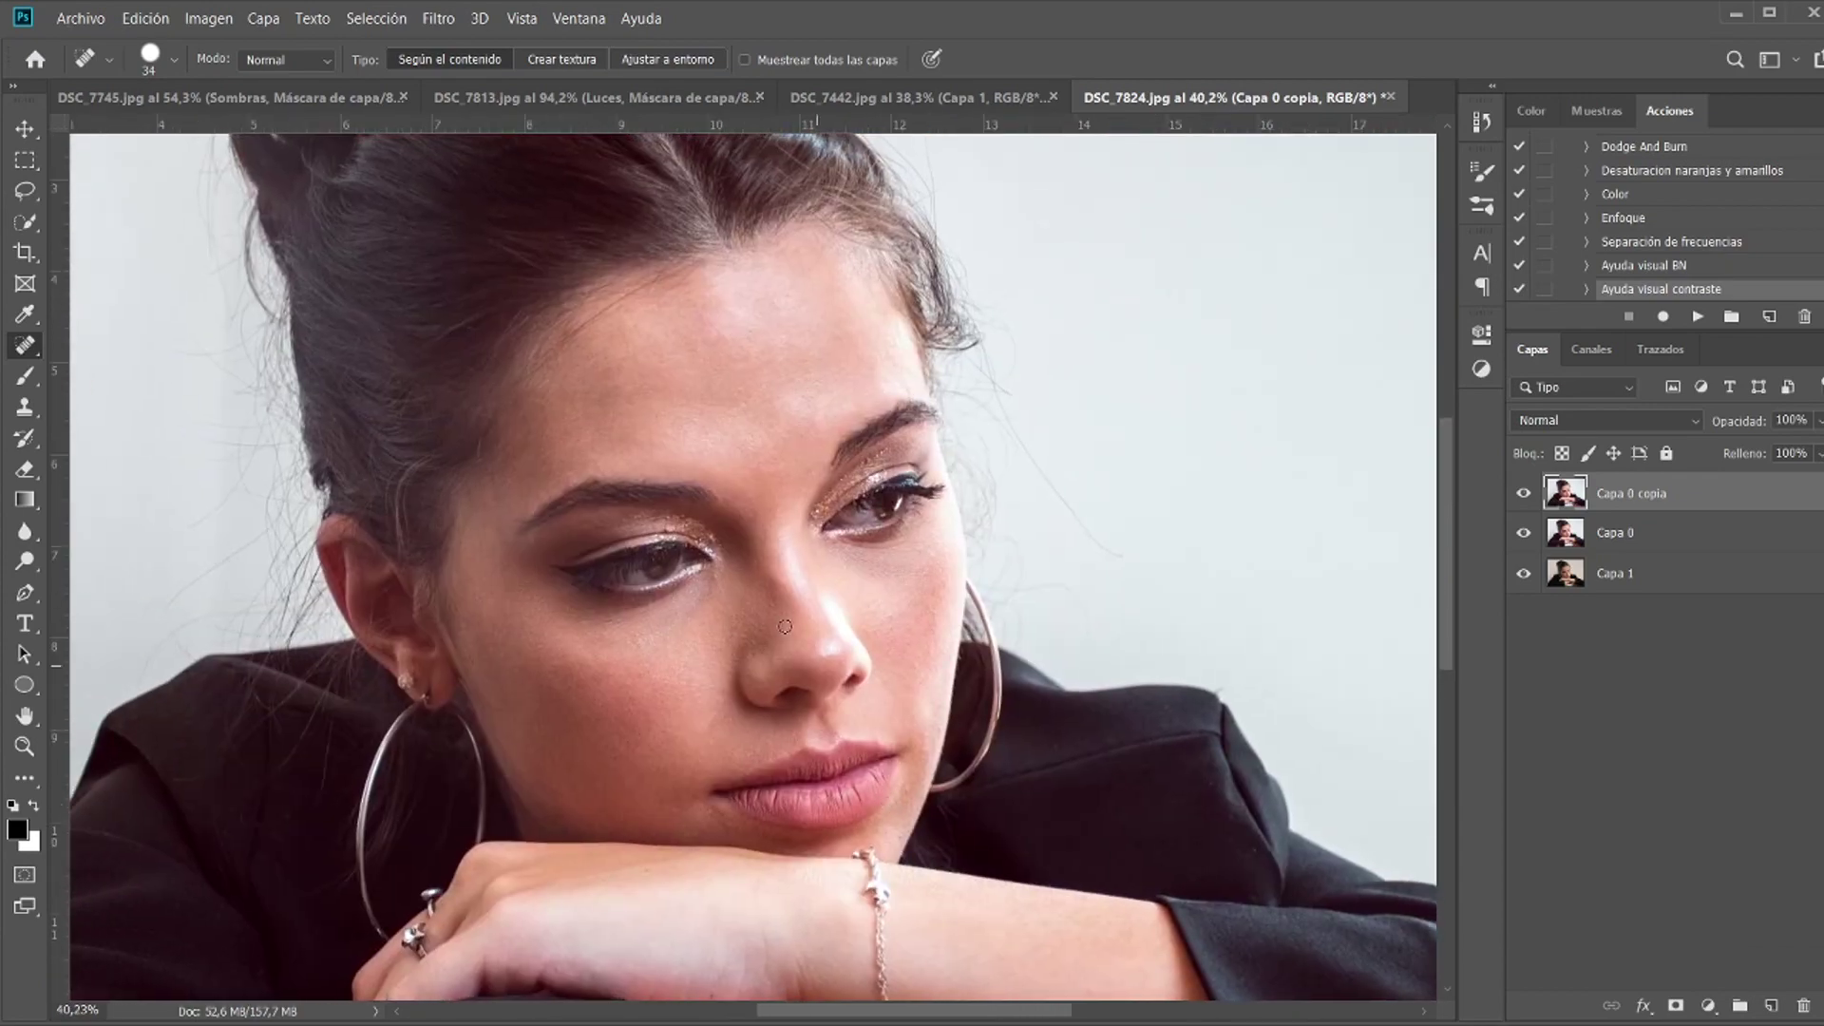
{"action": "scroll", "coordinate": [841, 454], "scroll_direction": "down", "scroll_amount": 5}
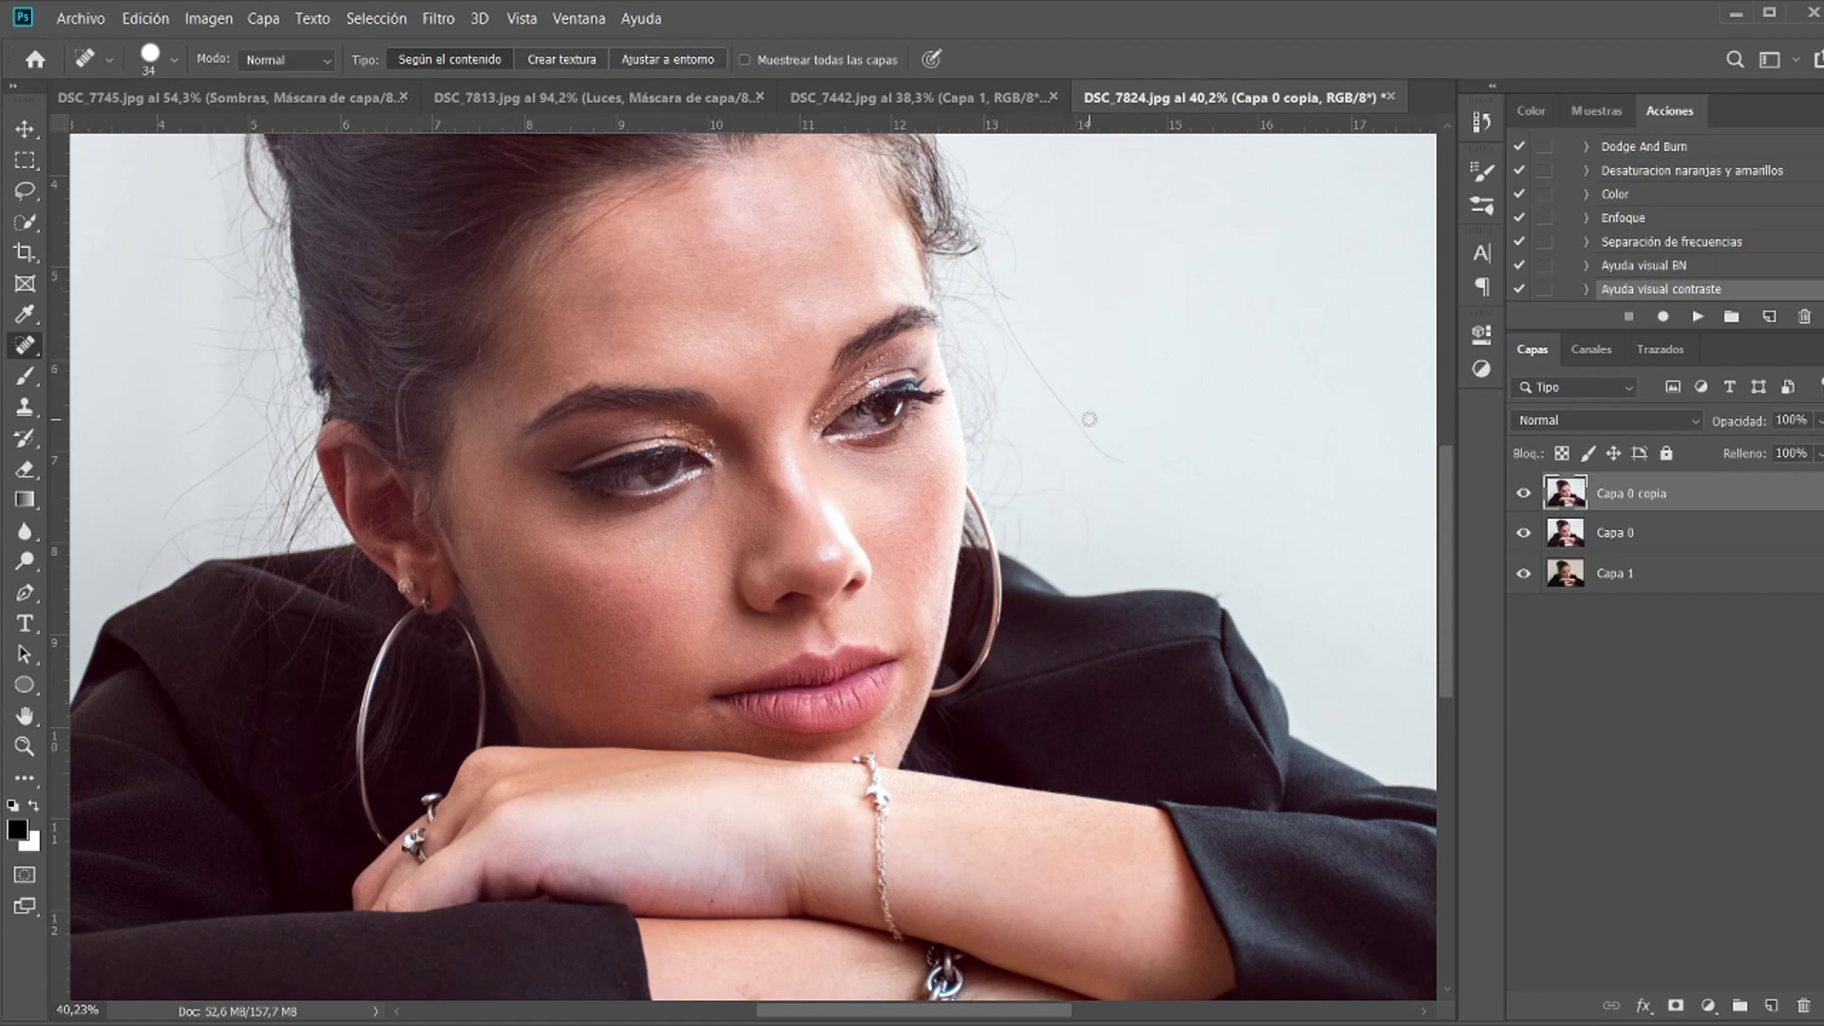
{"action": "scroll", "coordinate": [1069, 361], "scroll_direction": "up", "scroll_amount": 4}
{"action": "left_click_drag", "start_coordinate": [999, 393], "coordinate": [1121, 534]}
{"action": "scroll", "coordinate": [1012, 703], "scroll_direction": "down", "scroll_amount": 3}
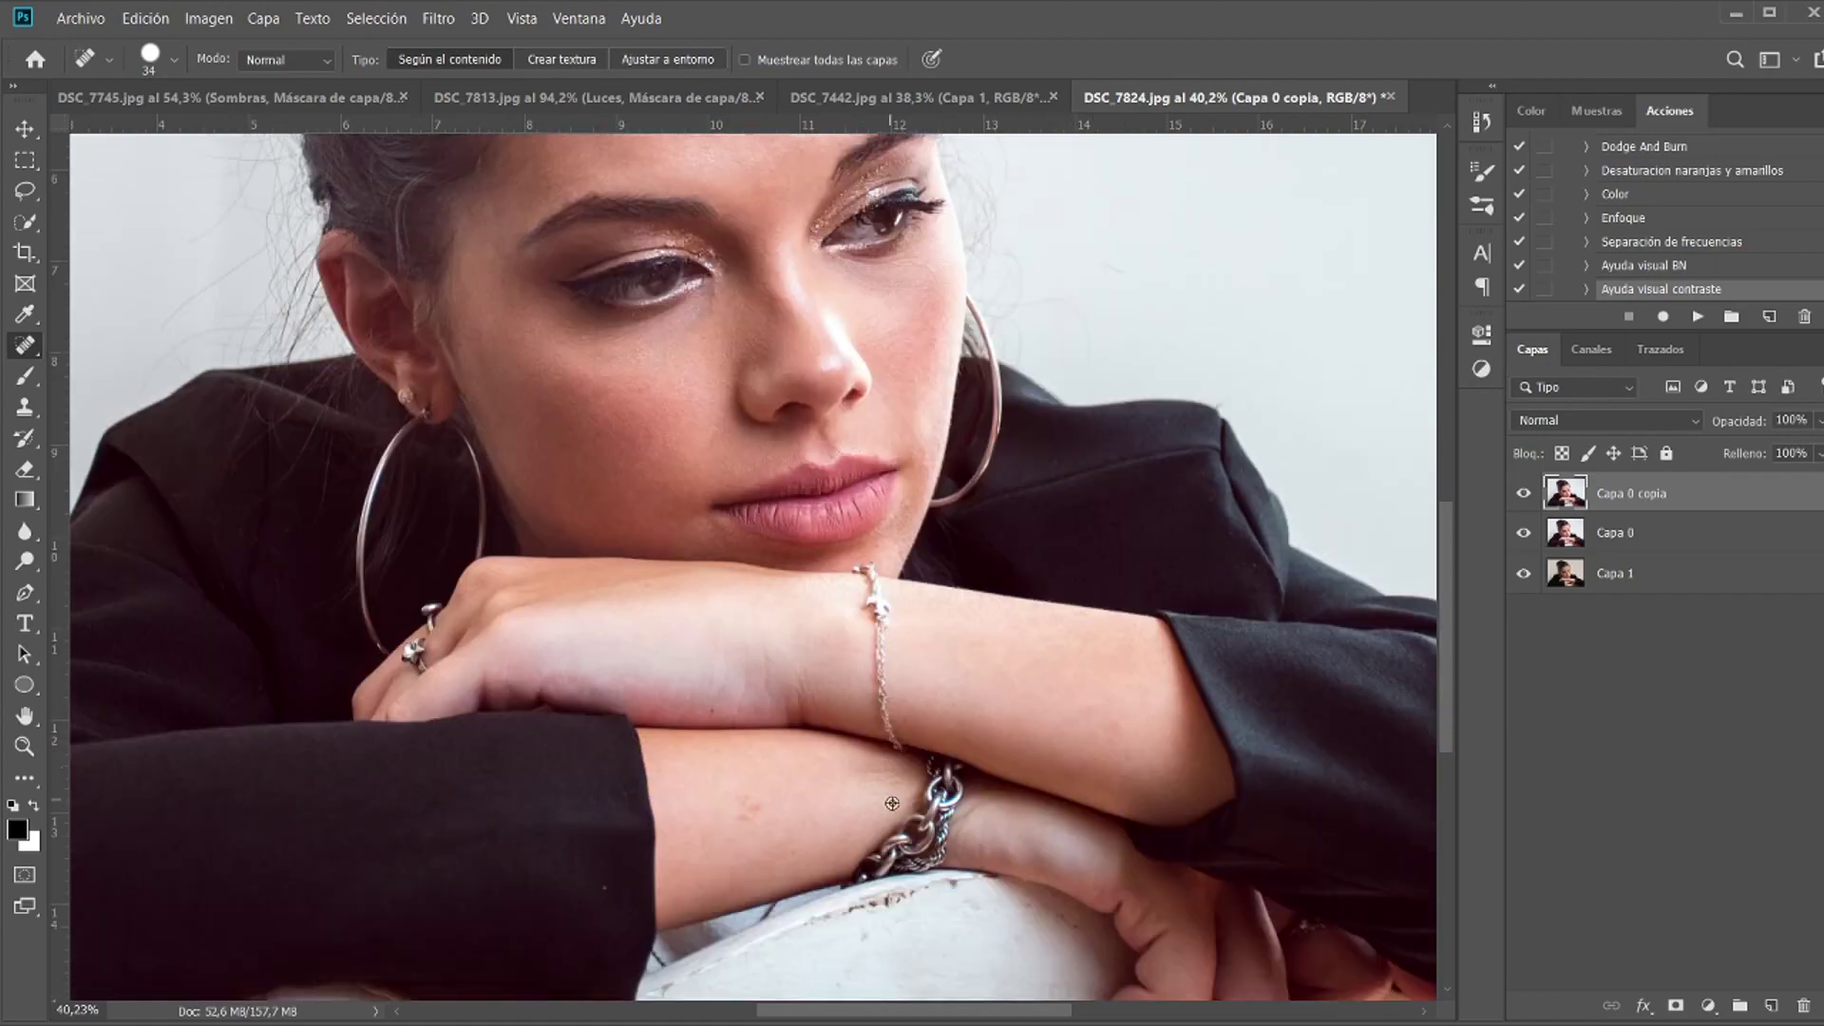
Step: Heal the reddish mark on the lower forearm and the small spots on the upper forearm near the sleeve
{"action": "scroll", "coordinate": [781, 750], "scroll_direction": "up", "scroll_amount": 3}
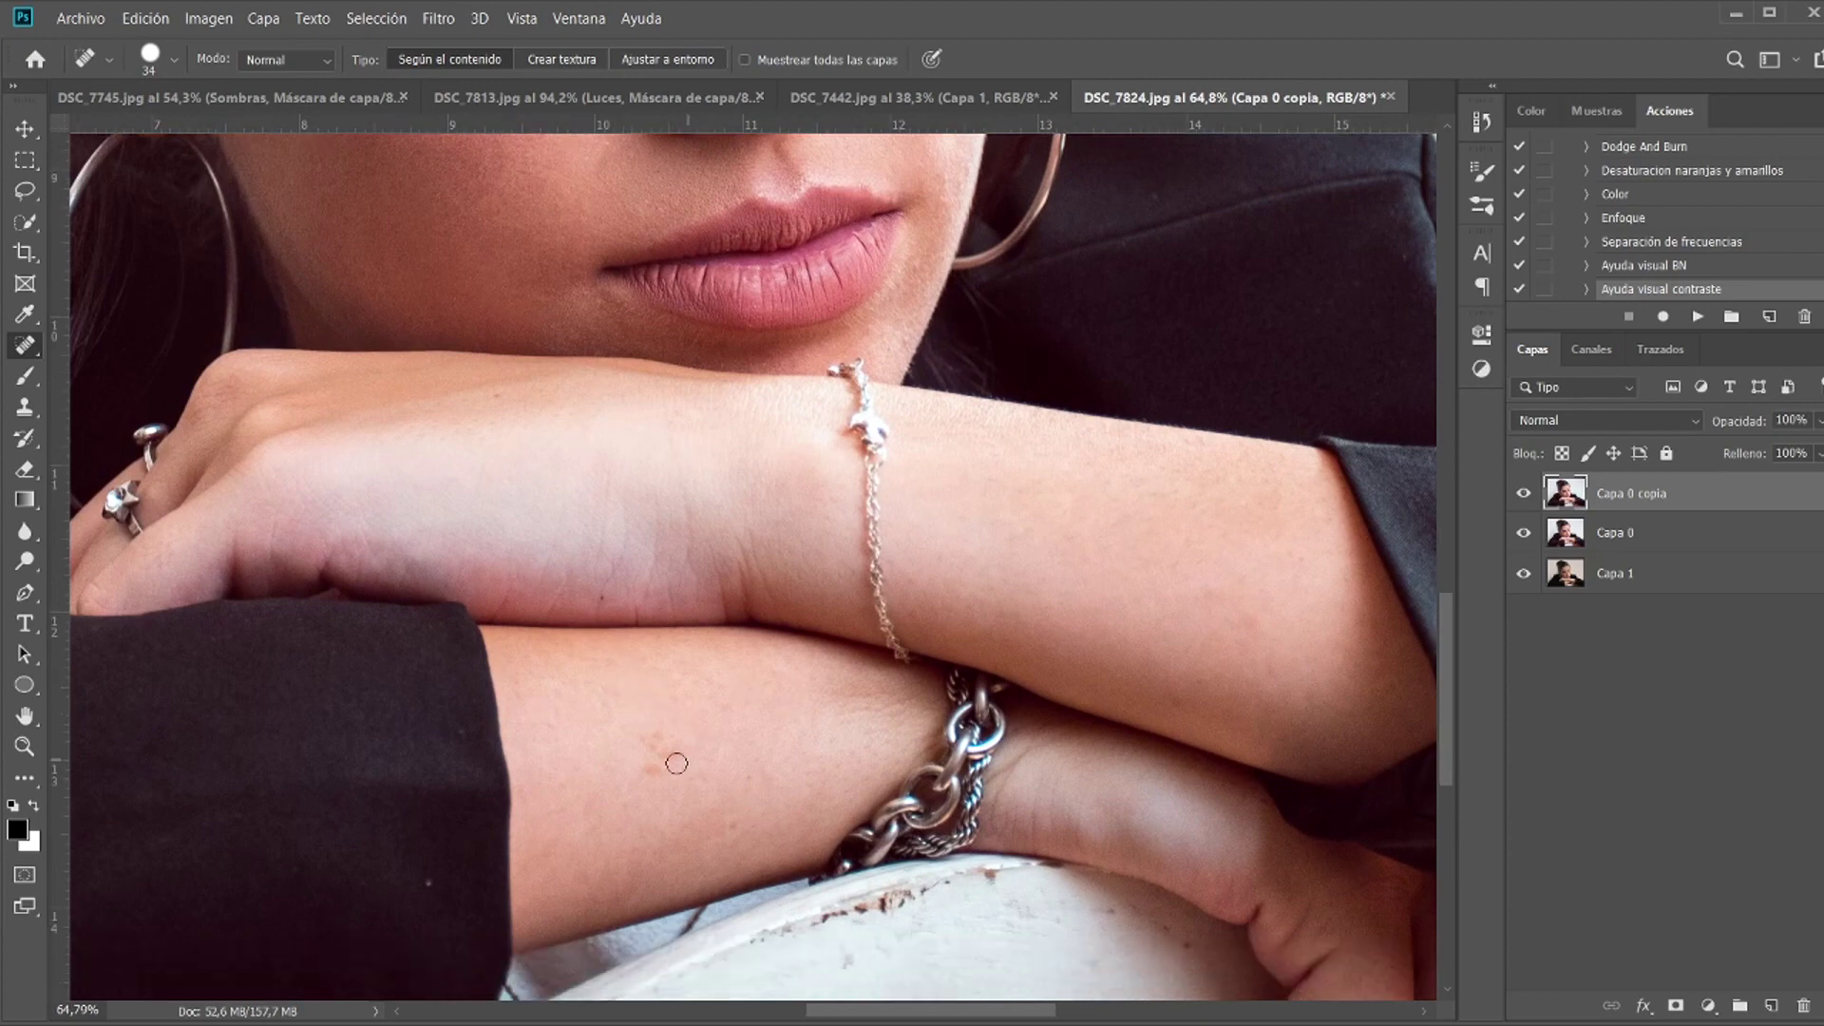
{"action": "left_click_drag", "start_coordinate": [659, 738], "coordinate": [680, 764]}
{"action": "mouse_move", "coordinate": [1242, 625]}
{"action": "left_mouse_down"}
{"action": "mouse_move", "coordinate": [1216, 628]}
{"action": "mouse_move", "coordinate": [1271, 632]}
{"action": "mouse_move", "coordinate": [1304, 698]}
{"action": "left_mouse_up"}
{"action": "left_click", "coordinate": [1176, 703]}
{"action": "left_click", "coordinate": [1216, 683]}
{"action": "left_click_drag", "start_coordinate": [1189, 613], "coordinate": [1218, 601]}
Step: Examine the forehead, eyes, cheeks and hairline for remaining blemishes
{"action": "scroll", "coordinate": [1178, 571], "scroll_direction": "up", "scroll_amount": 1}
{"action": "scroll", "coordinate": [1178, 571], "scroll_direction": "up", "scroll_amount": 10}
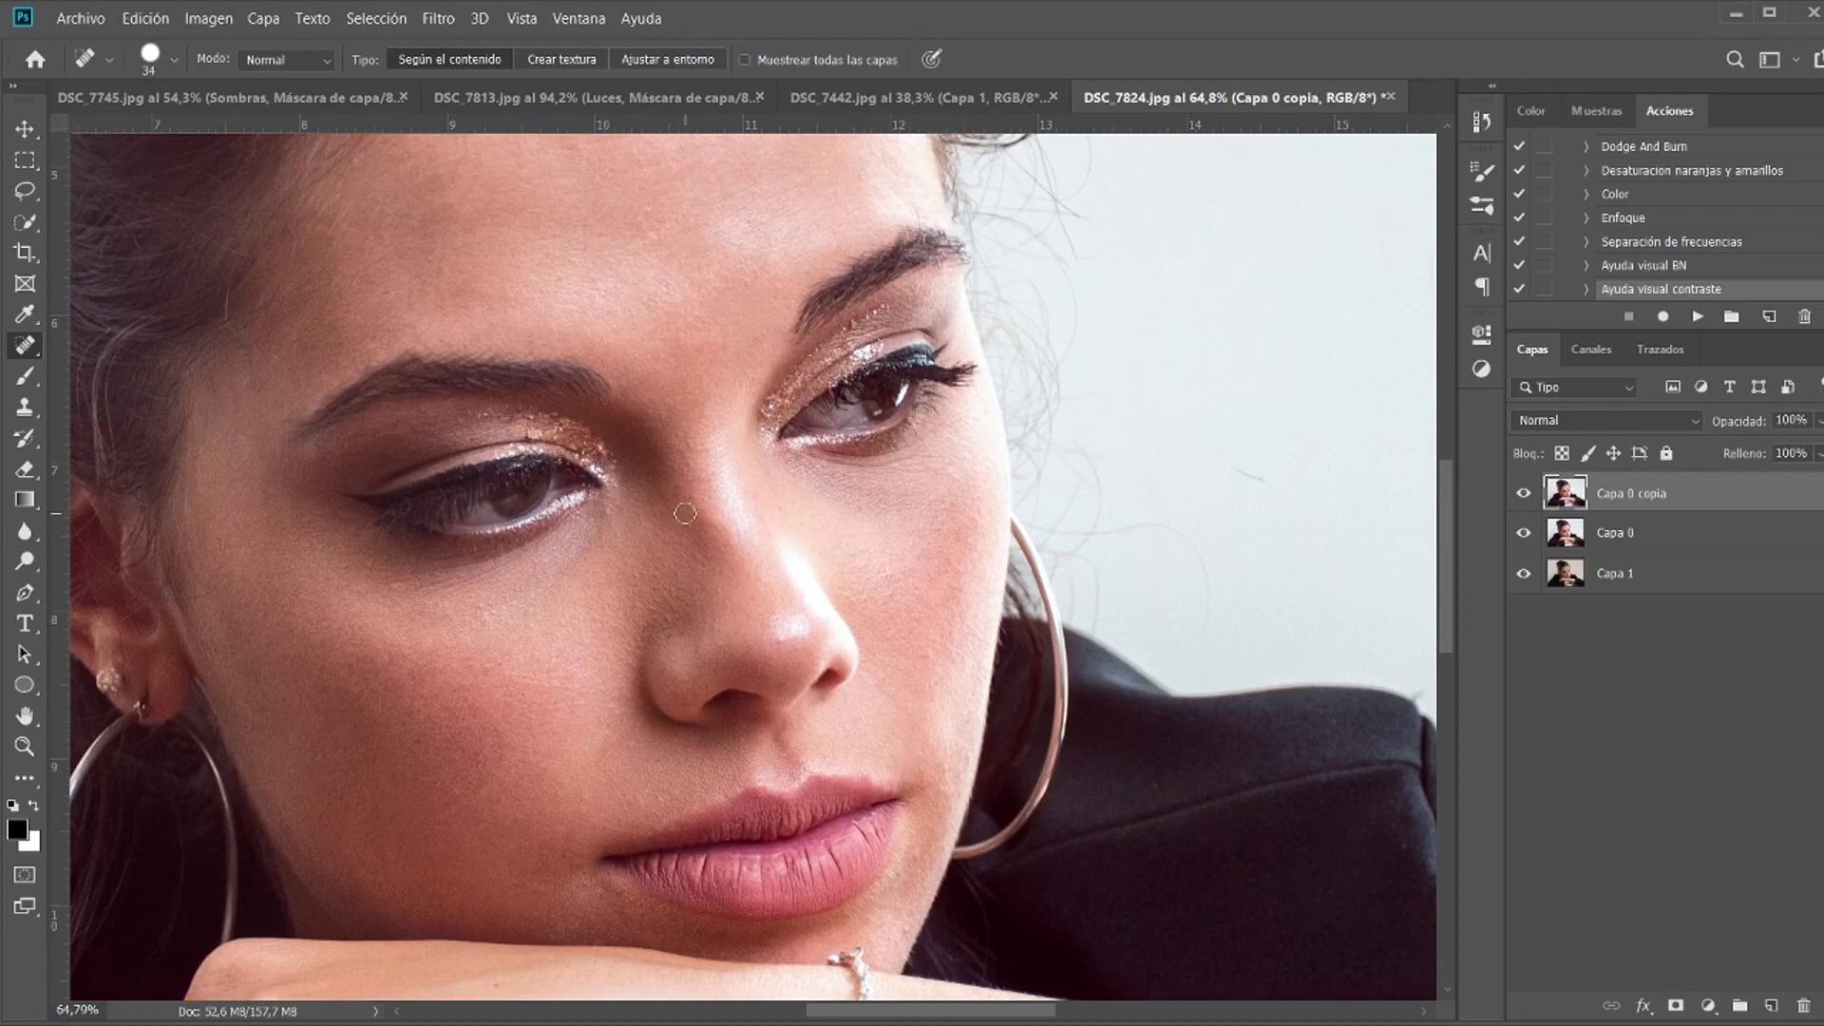
{"action": "scroll", "coordinate": [684, 512], "scroll_direction": "up", "scroll_amount": 3}
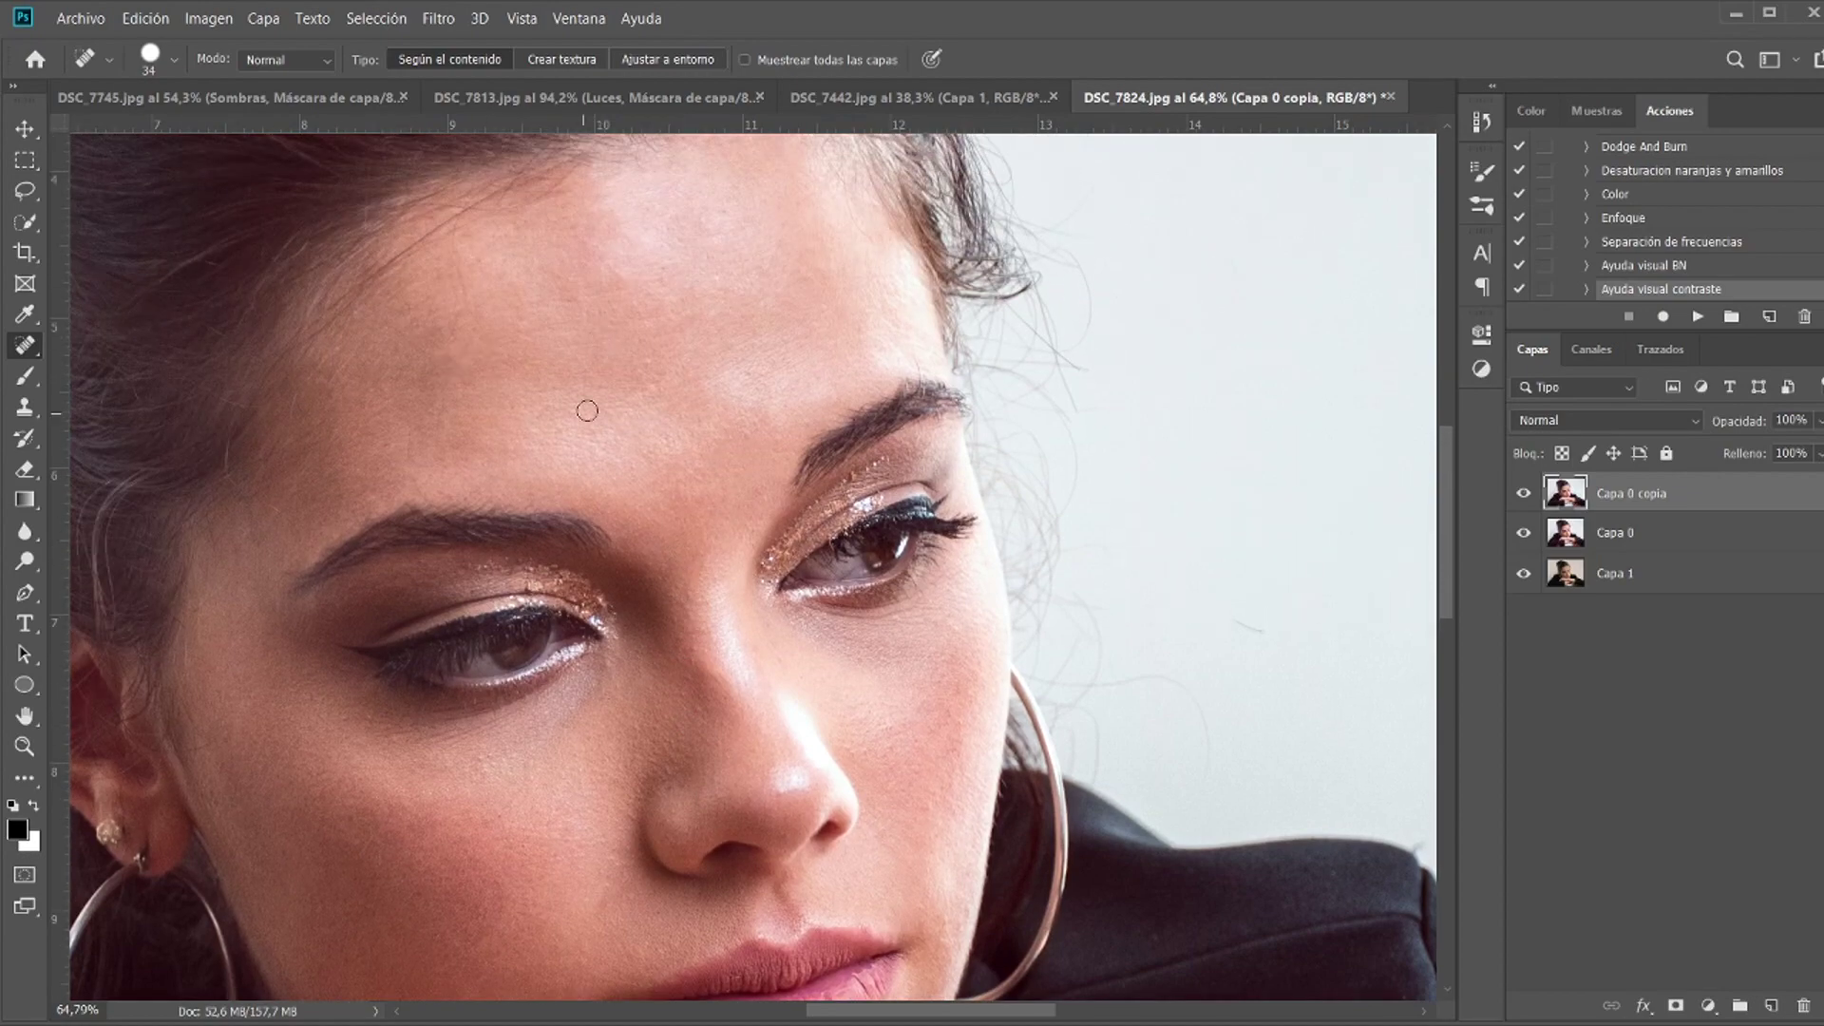
{"action": "scroll", "coordinate": [606, 541], "scroll_direction": "down", "scroll_amount": 2}
{"action": "scroll", "coordinate": [604, 535], "scroll_direction": "down", "scroll_amount": 3}
{"action": "scroll", "coordinate": [475, 428], "scroll_direction": "up", "scroll_amount": 1}
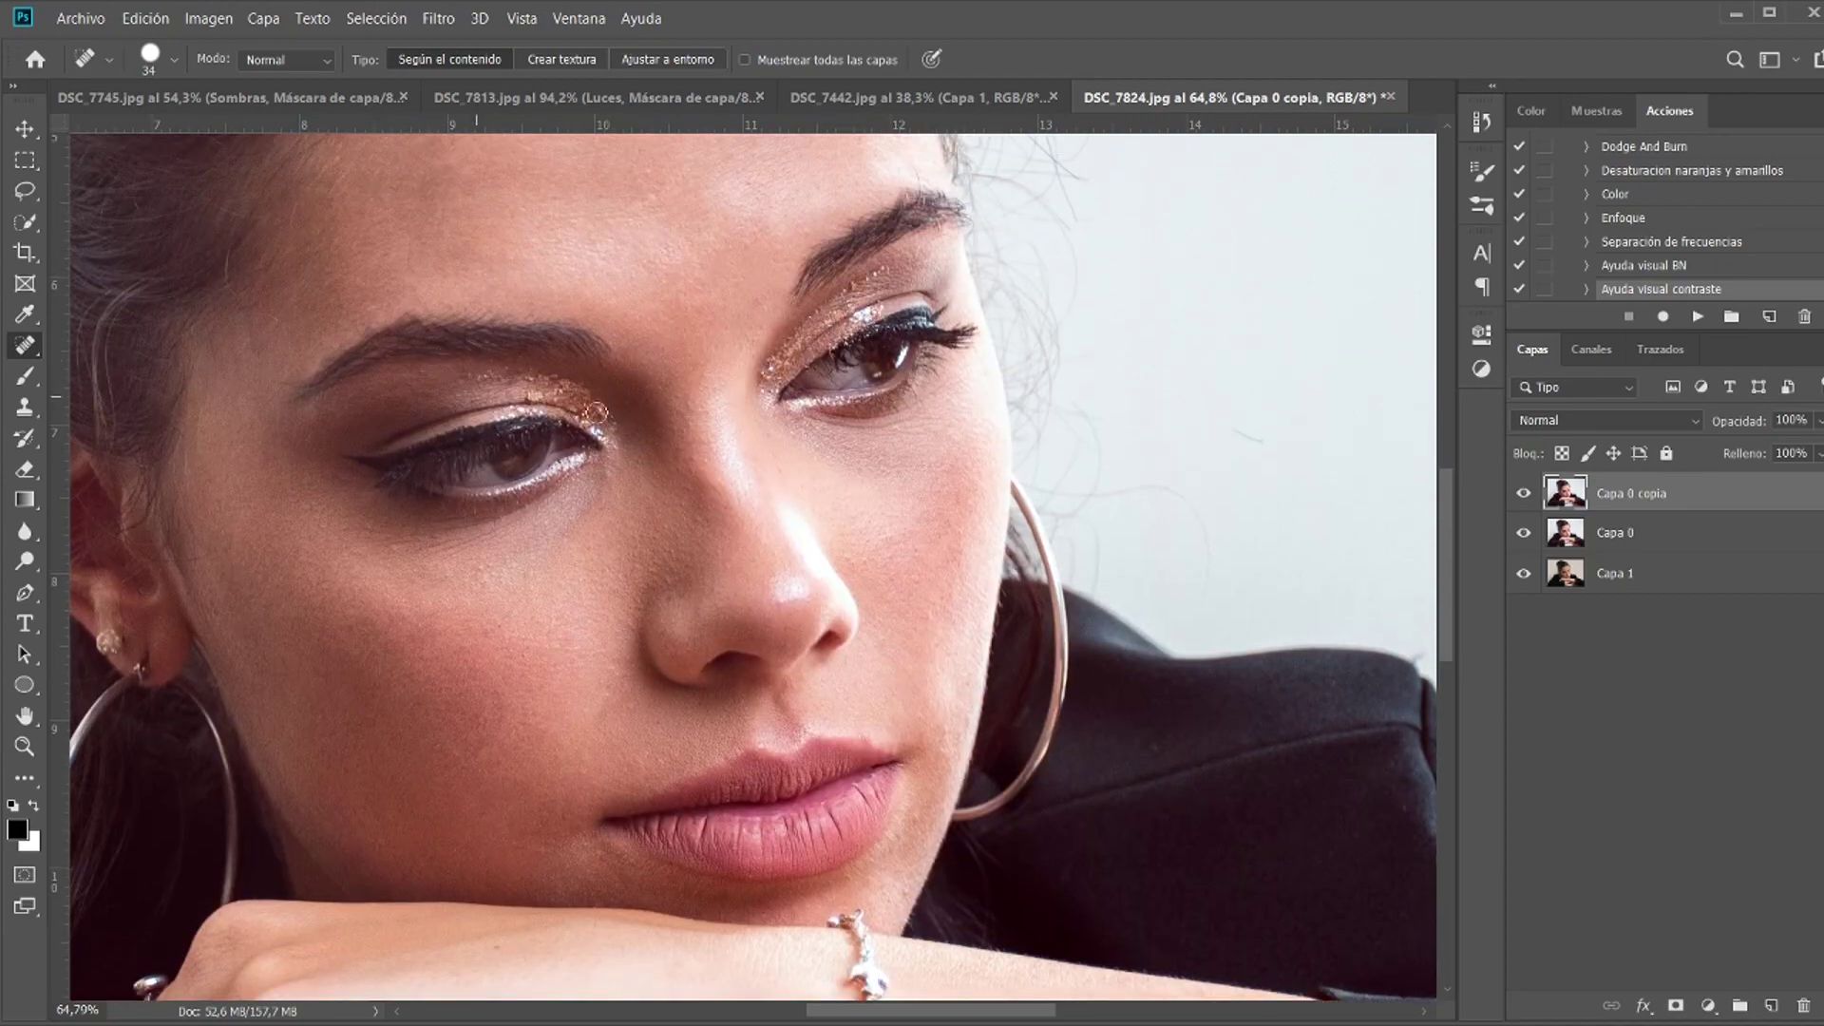
{"action": "scroll", "coordinate": [700, 400], "scroll_direction": "left", "scroll_amount": 5}
{"action": "scroll", "coordinate": [700, 401], "scroll_direction": "up", "scroll_amount": 1}
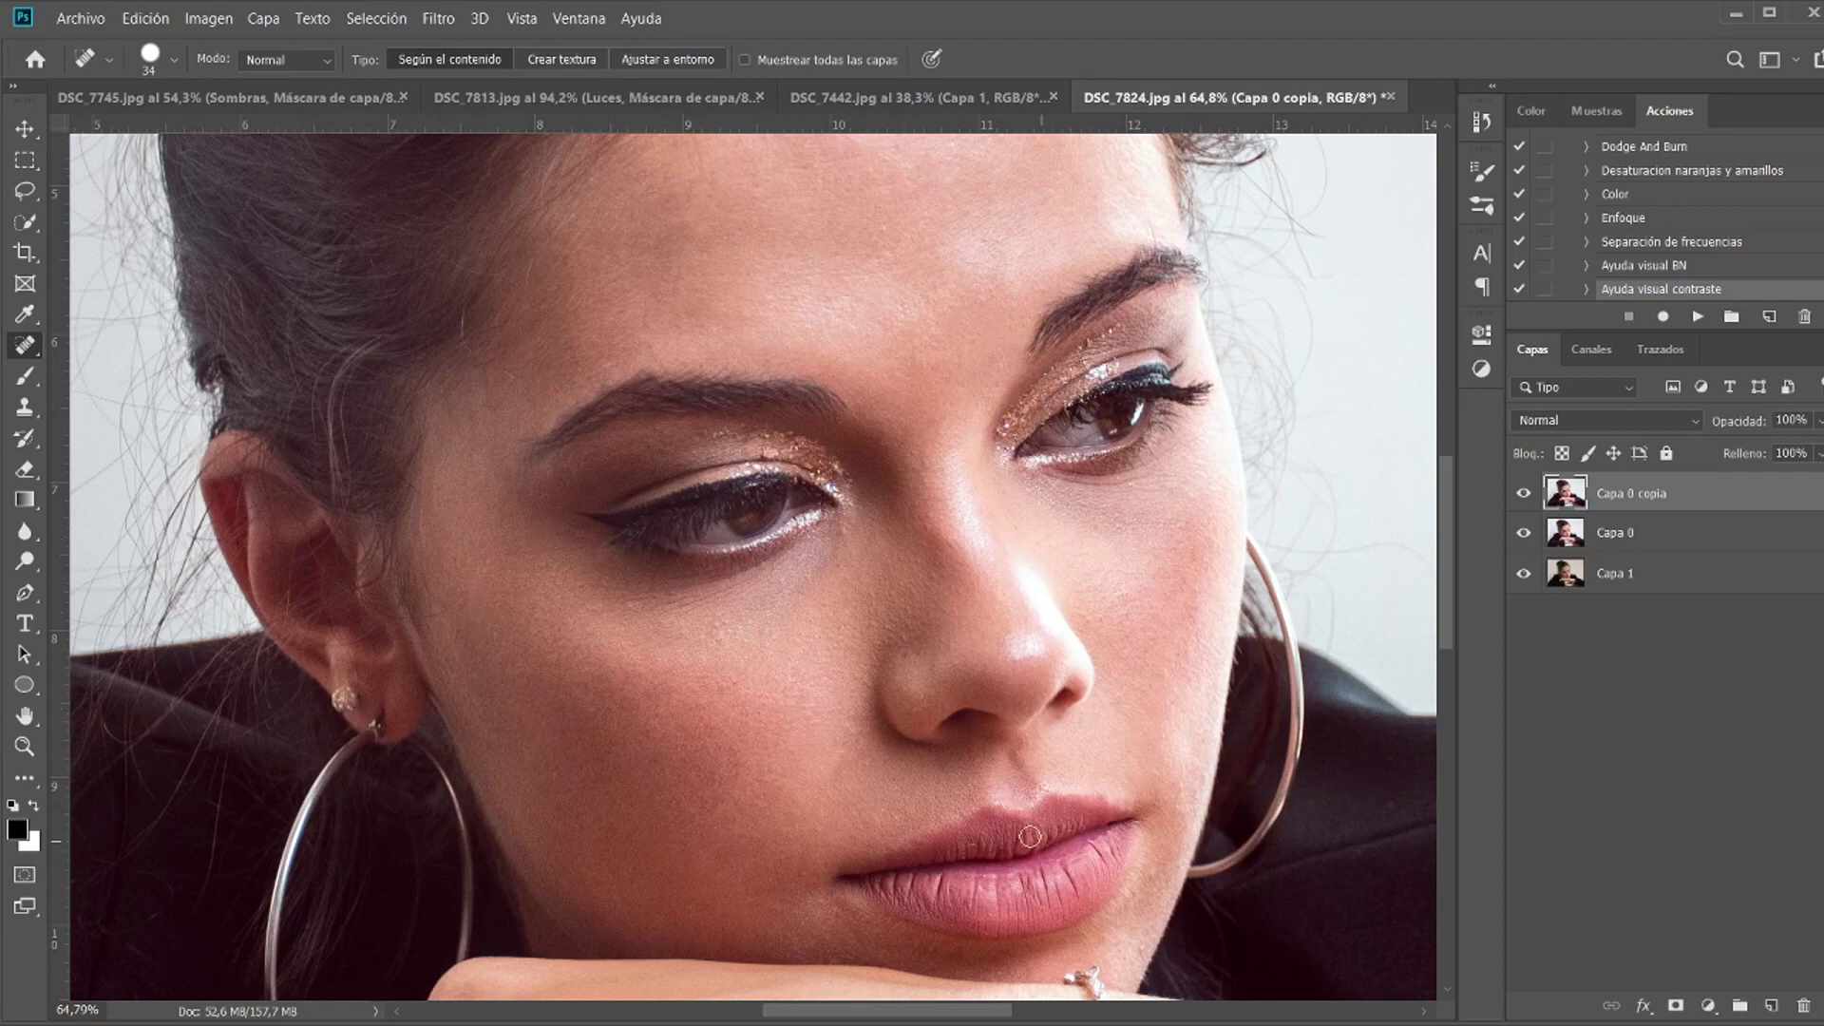
Step: Heal the small dark spot along the lower edge of the hand under the chin
{"action": "scroll", "coordinate": [1381, 763], "scroll_direction": "down", "scroll_amount": 8}
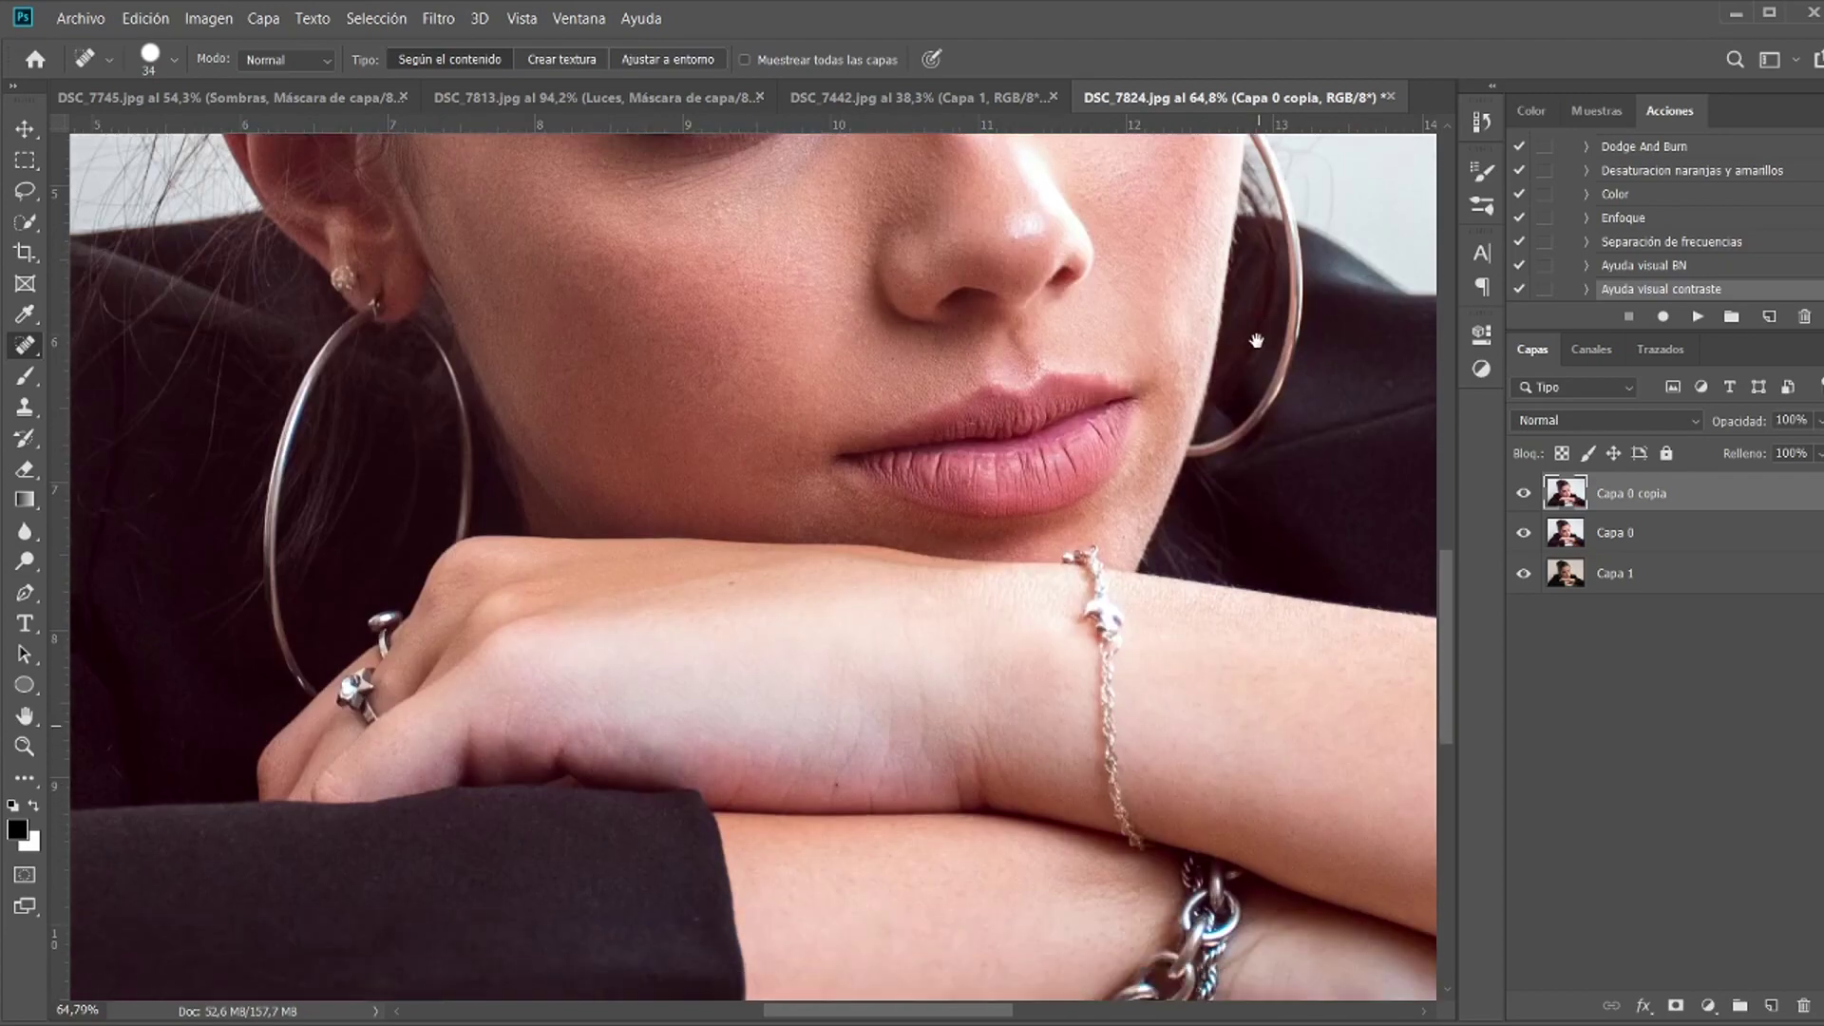
{"action": "scroll", "coordinate": [1017, 510], "scroll_direction": "right", "scroll_amount": 1}
{"action": "left_click", "coordinate": [827, 790]}
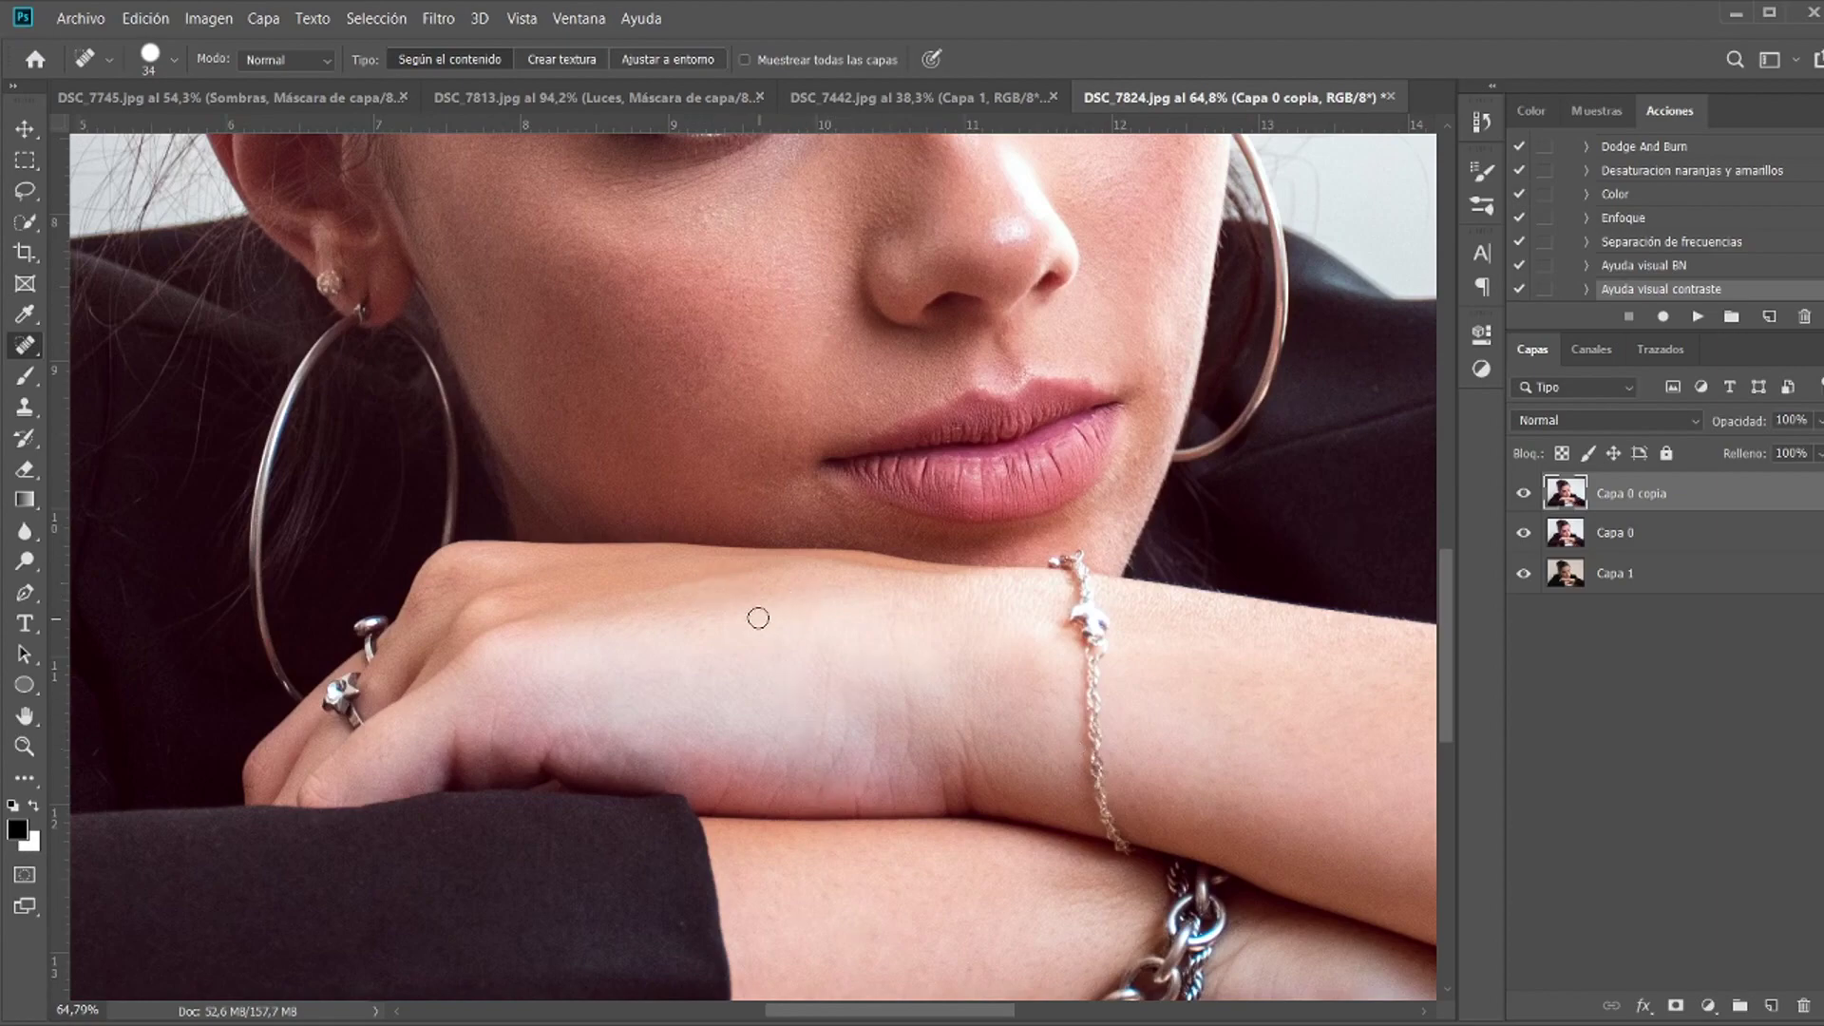
Step: Heal the light speck on the dark sleeve of the lower arm
{"action": "left_click_drag", "start_coordinate": [929, 482], "coordinate": [853, 741]}
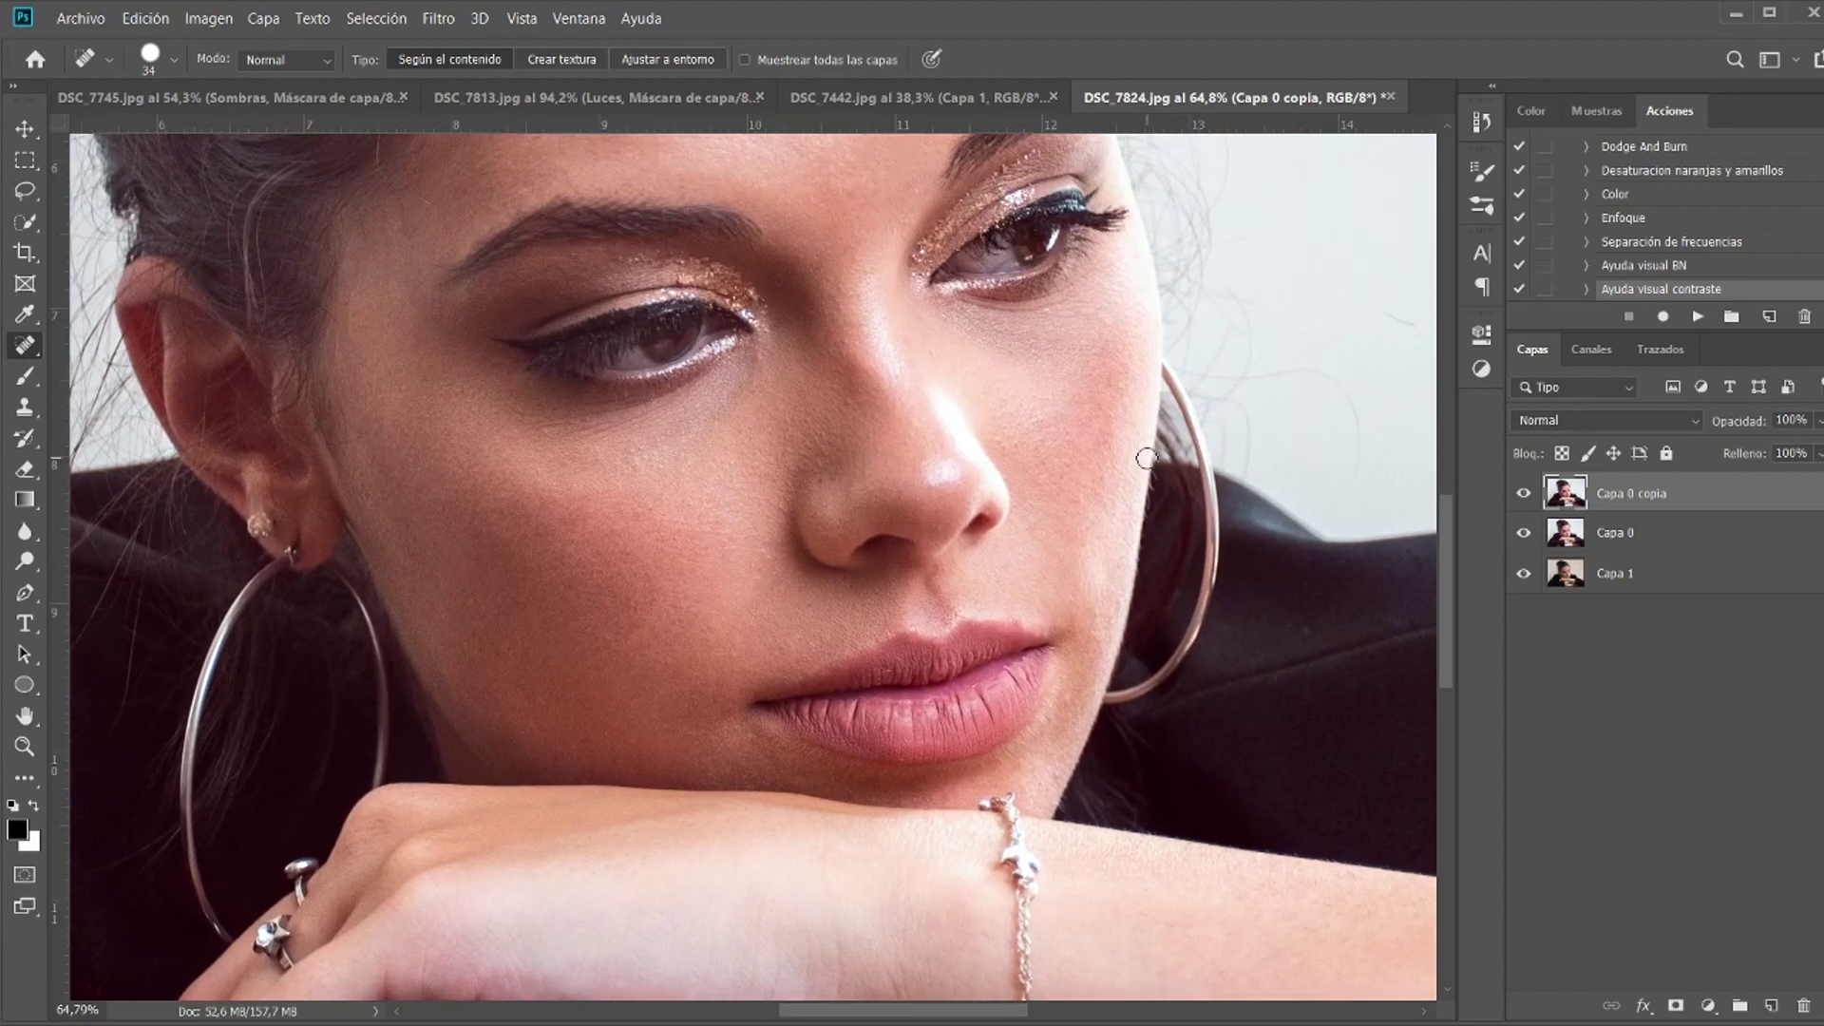
{"action": "key", "text": "z"}
{"action": "left_click_drag", "start_coordinate": [1145, 450], "coordinate": [1049, 391]}
{"action": "left_click_drag", "start_coordinate": [1138, 431], "coordinate": [1086, 429]}
{"action": "left_click_drag", "start_coordinate": [1248, 587], "coordinate": [1344, 565]}
{"action": "left_click_drag", "start_coordinate": [812, 966], "coordinate": [940, 876]}
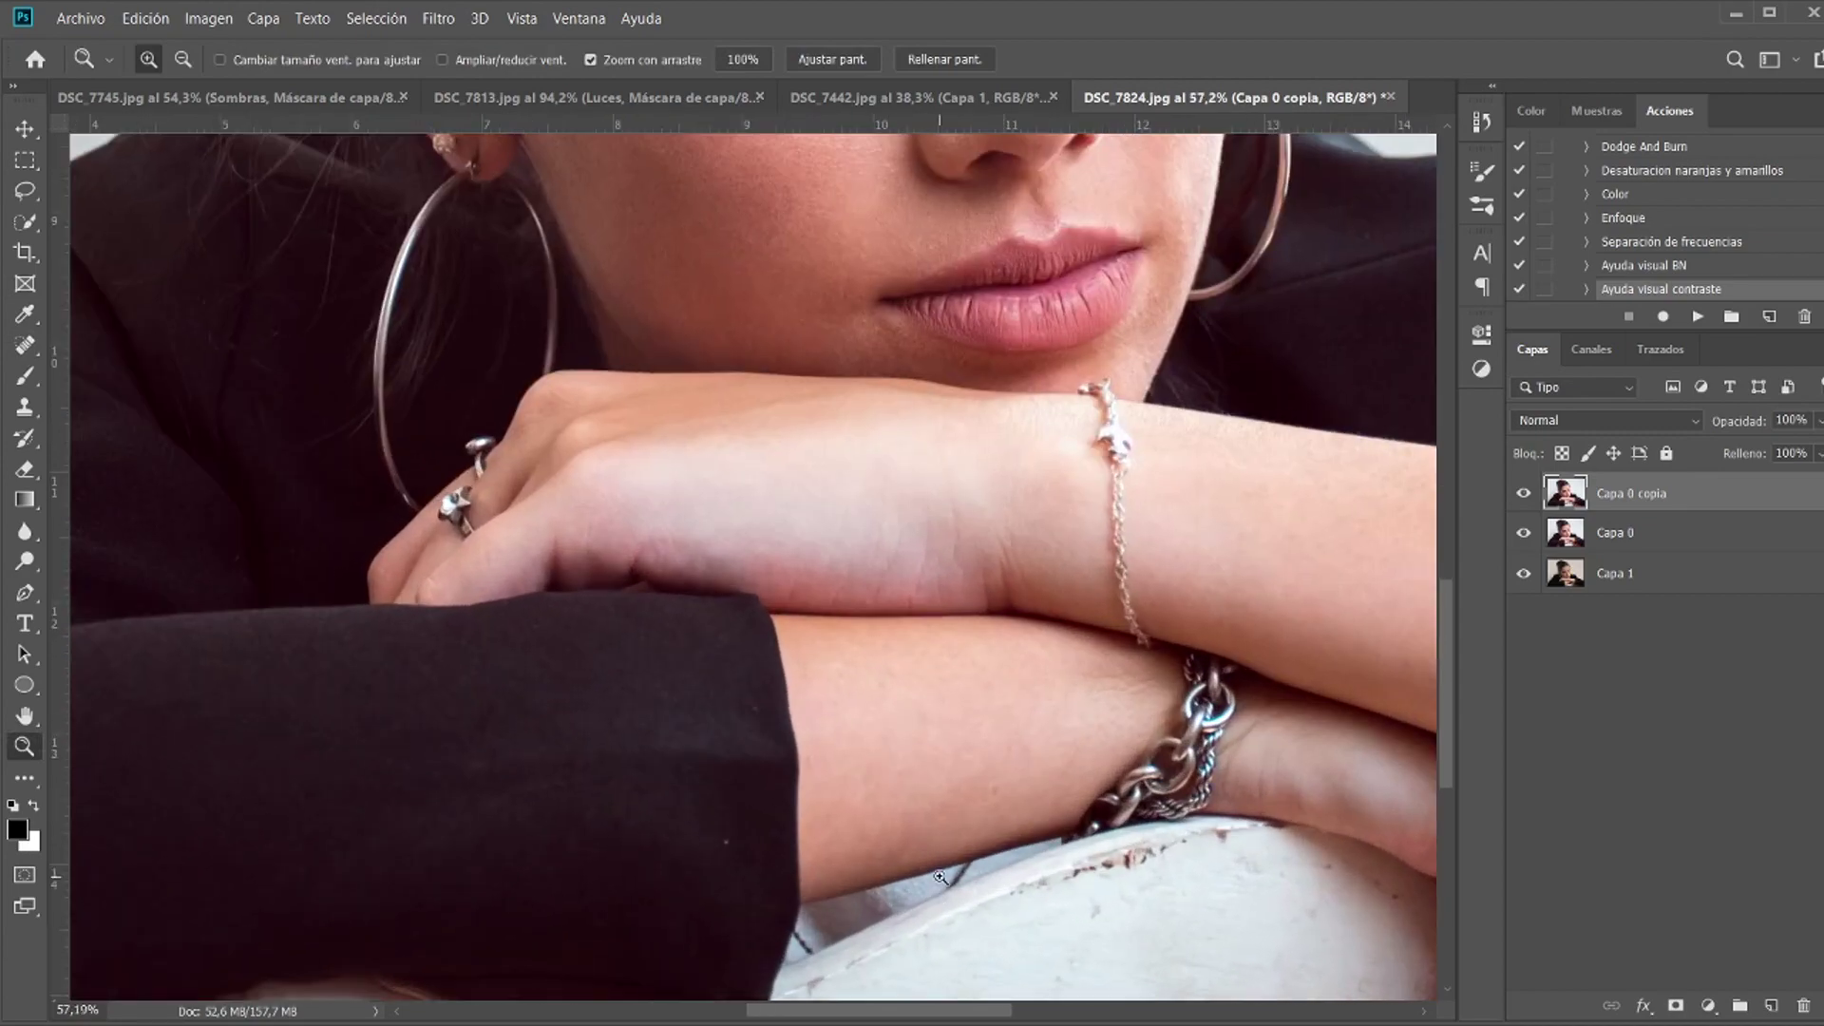
{"action": "key", "text": "j"}
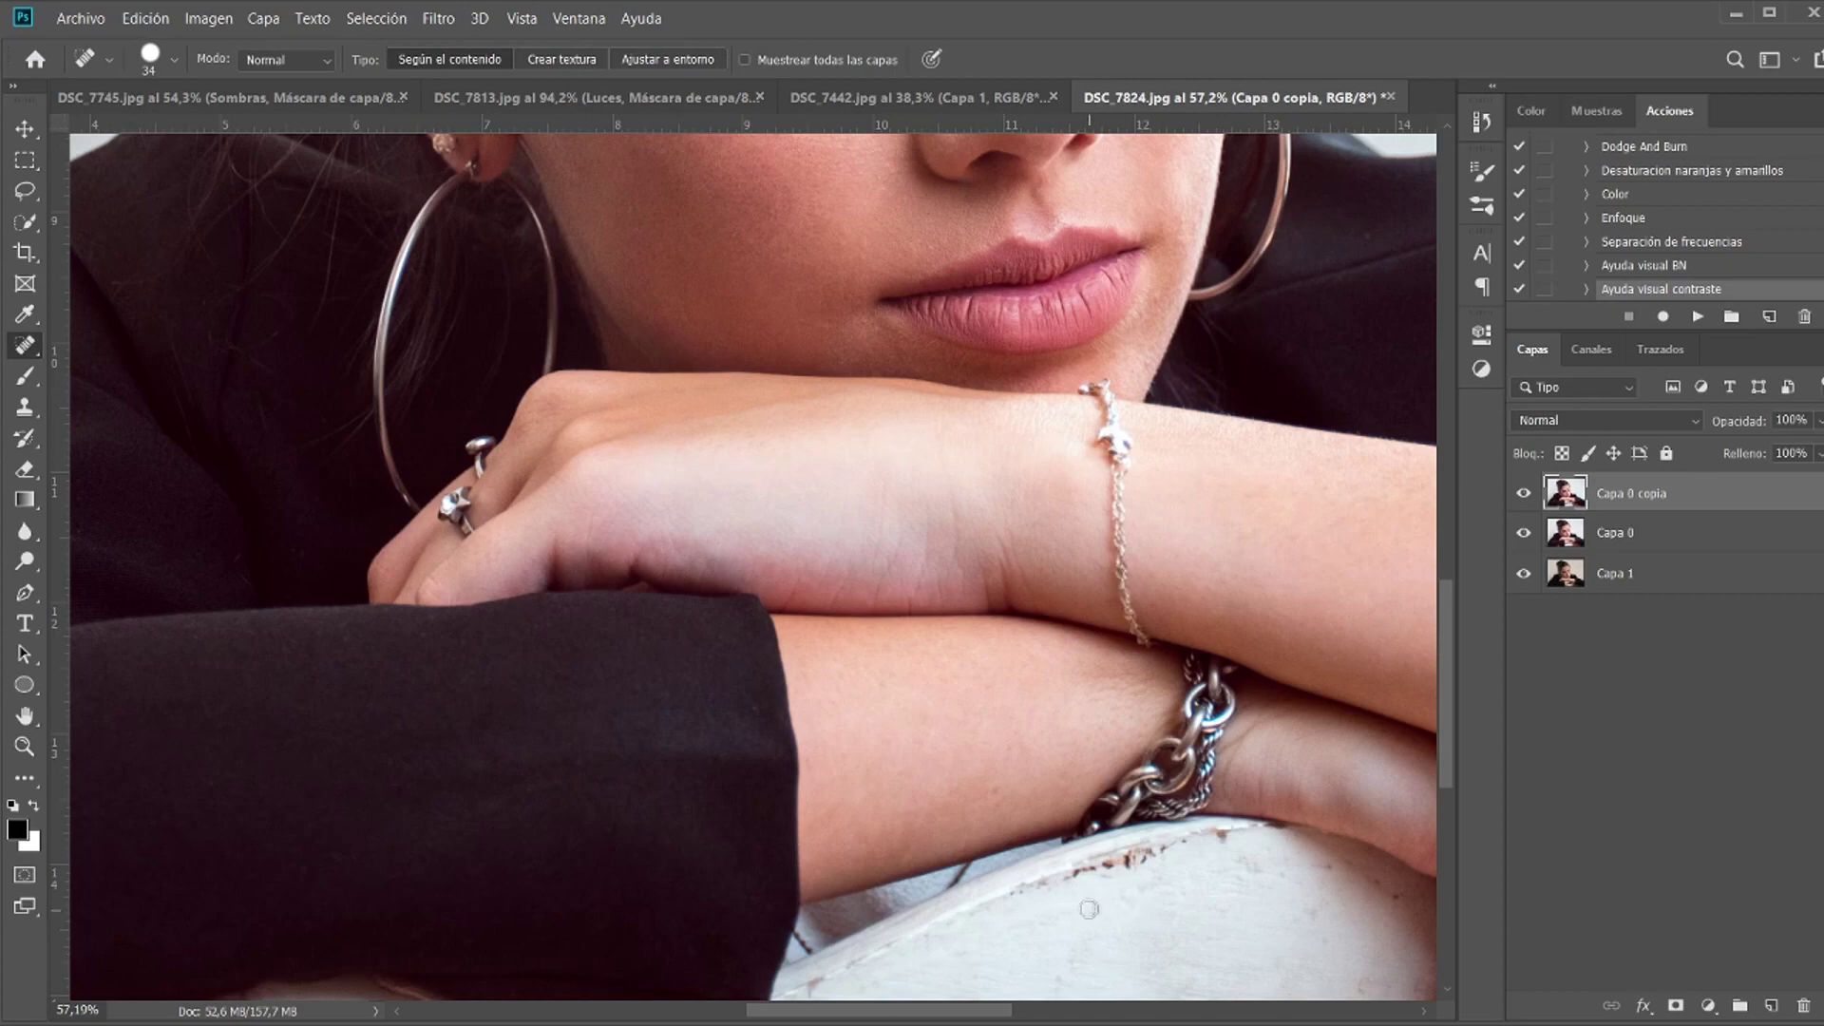
Step: Add a Curves adjustment layer that darkens the midtones, and duplicate it with the curve raised to brighten them
{"action": "scroll", "coordinate": [1042, 552], "scroll_direction": "down", "scroll_amount": 5}
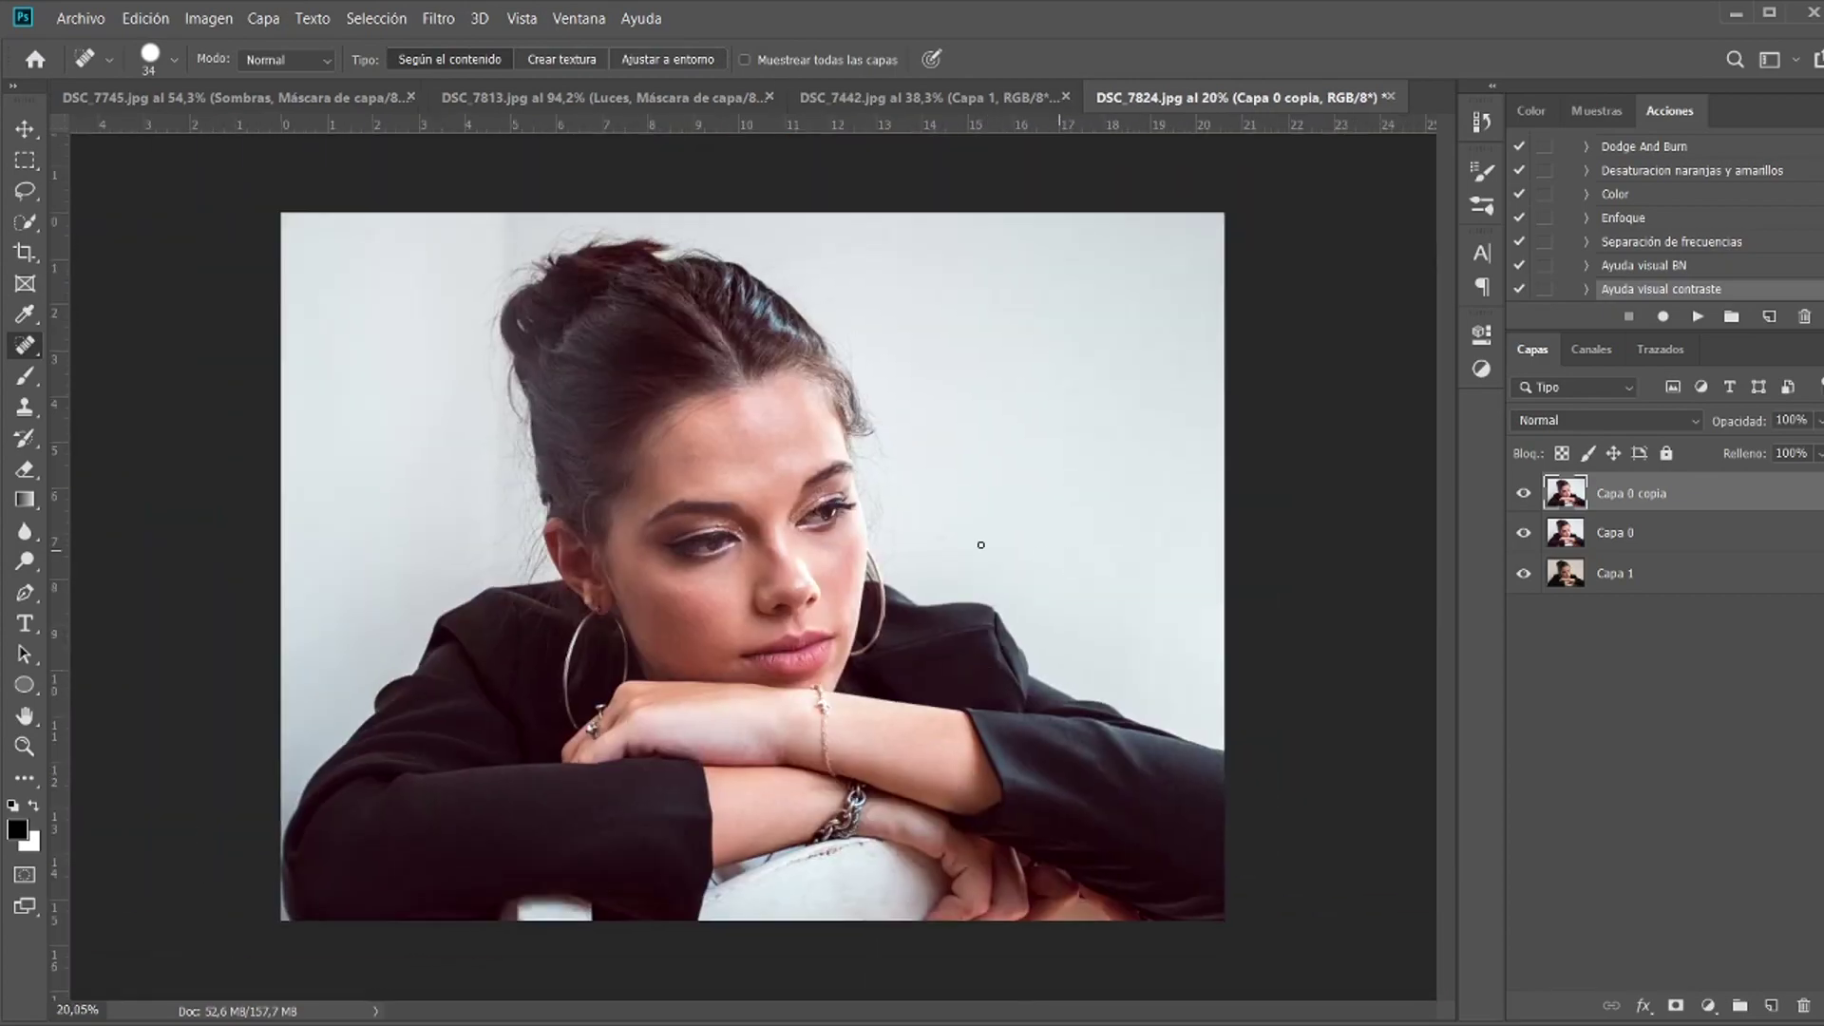
{"action": "scroll", "coordinate": [751, 442], "scroll_direction": "up", "scroll_amount": 4}
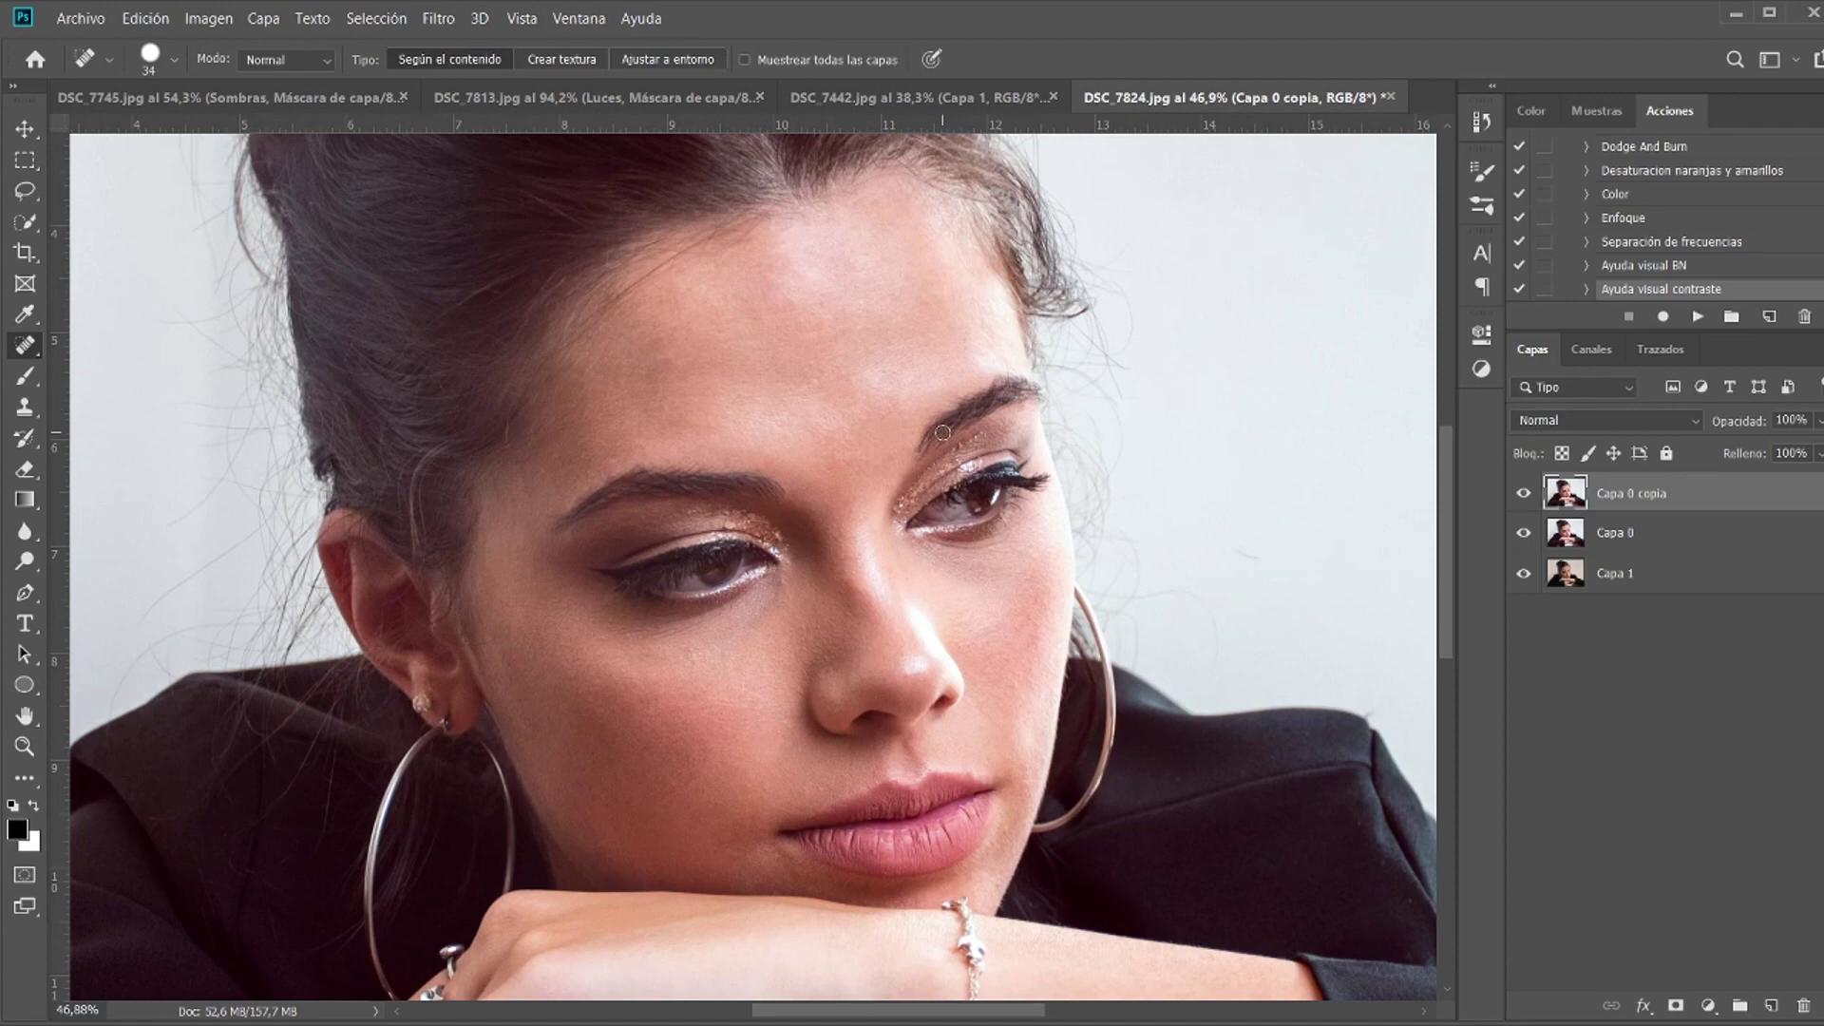
{"action": "left_click", "coordinate": [1661, 148]}
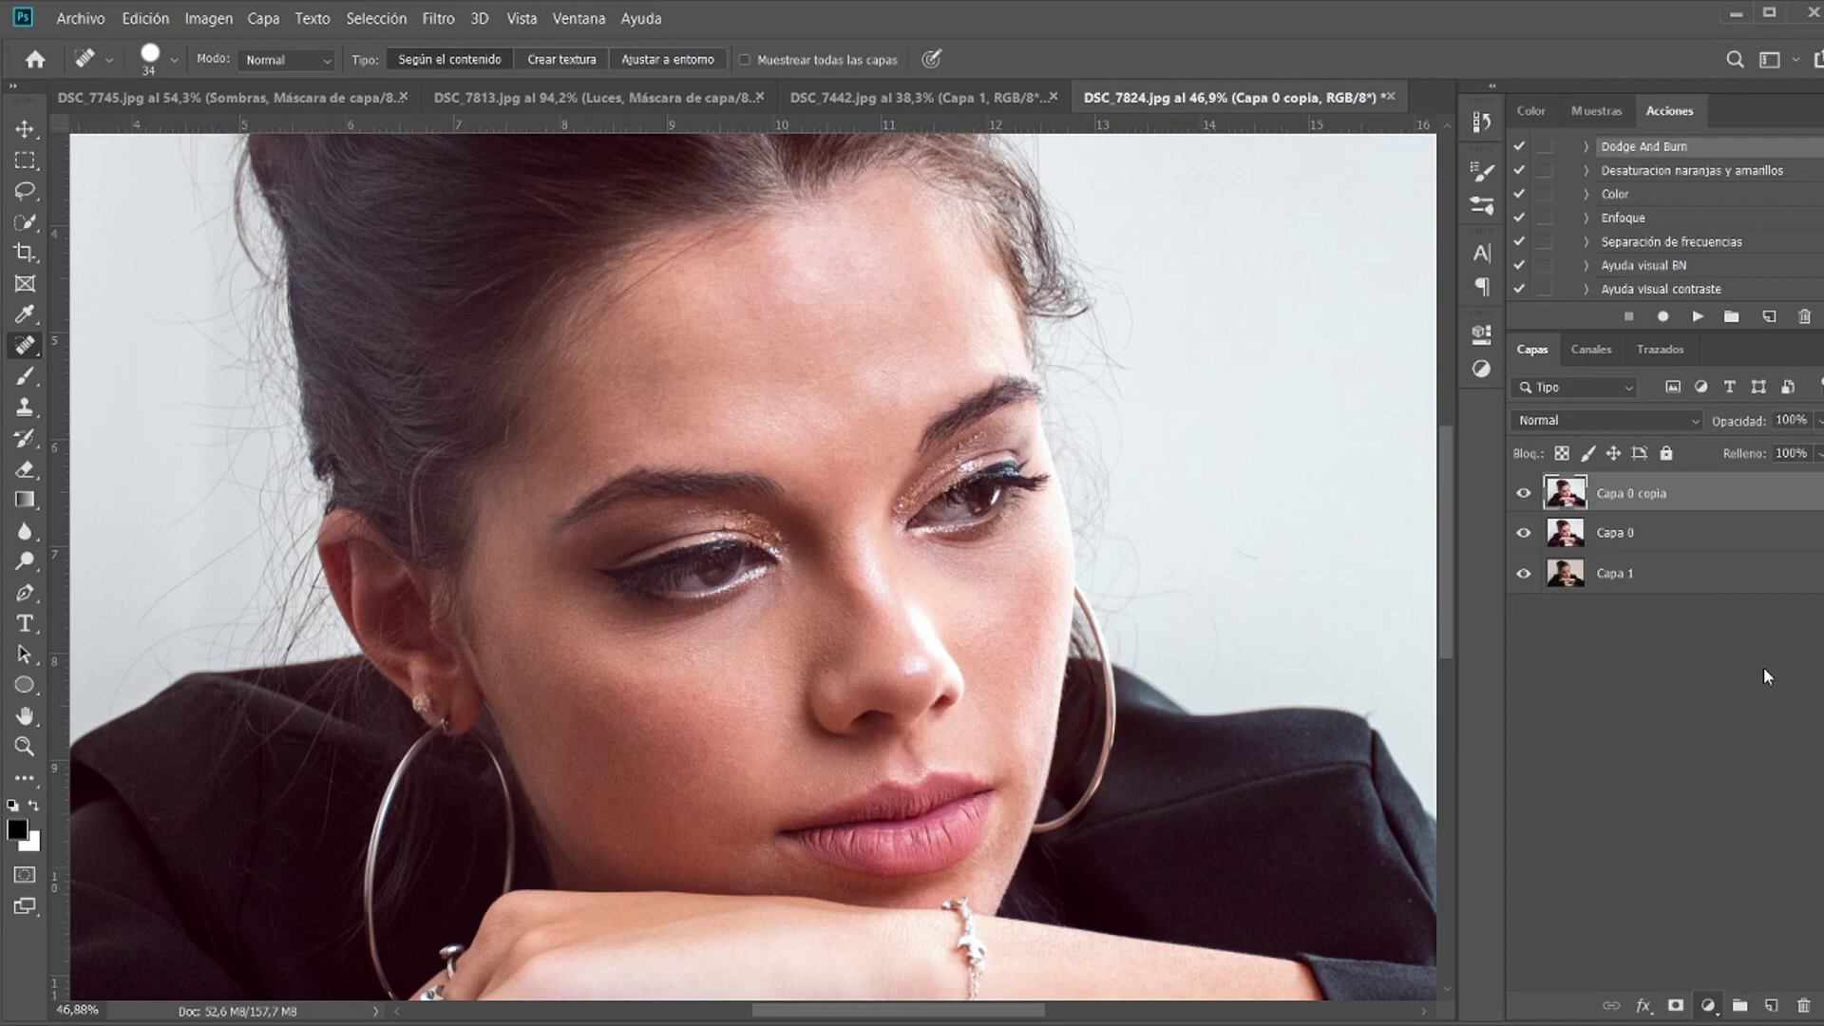
{"action": "left_click", "coordinate": [1757, 705]}
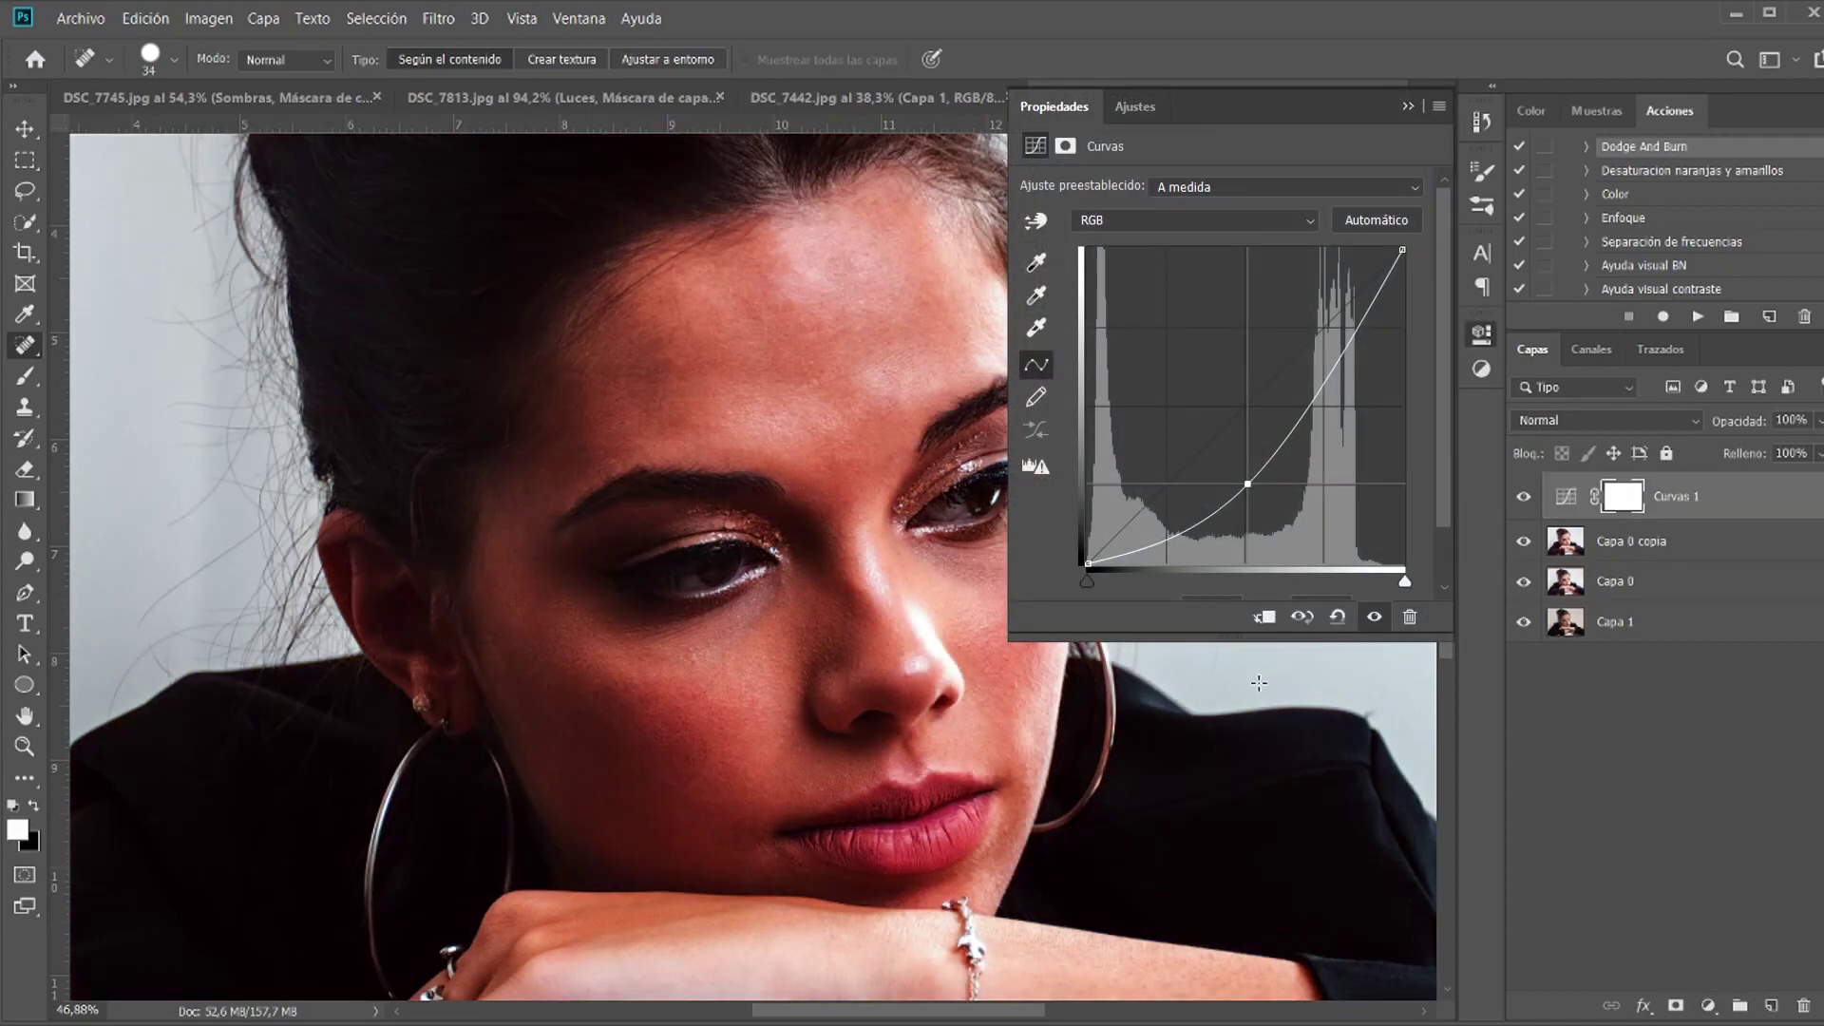
{"action": "left_click", "coordinate": [1240, 666]}
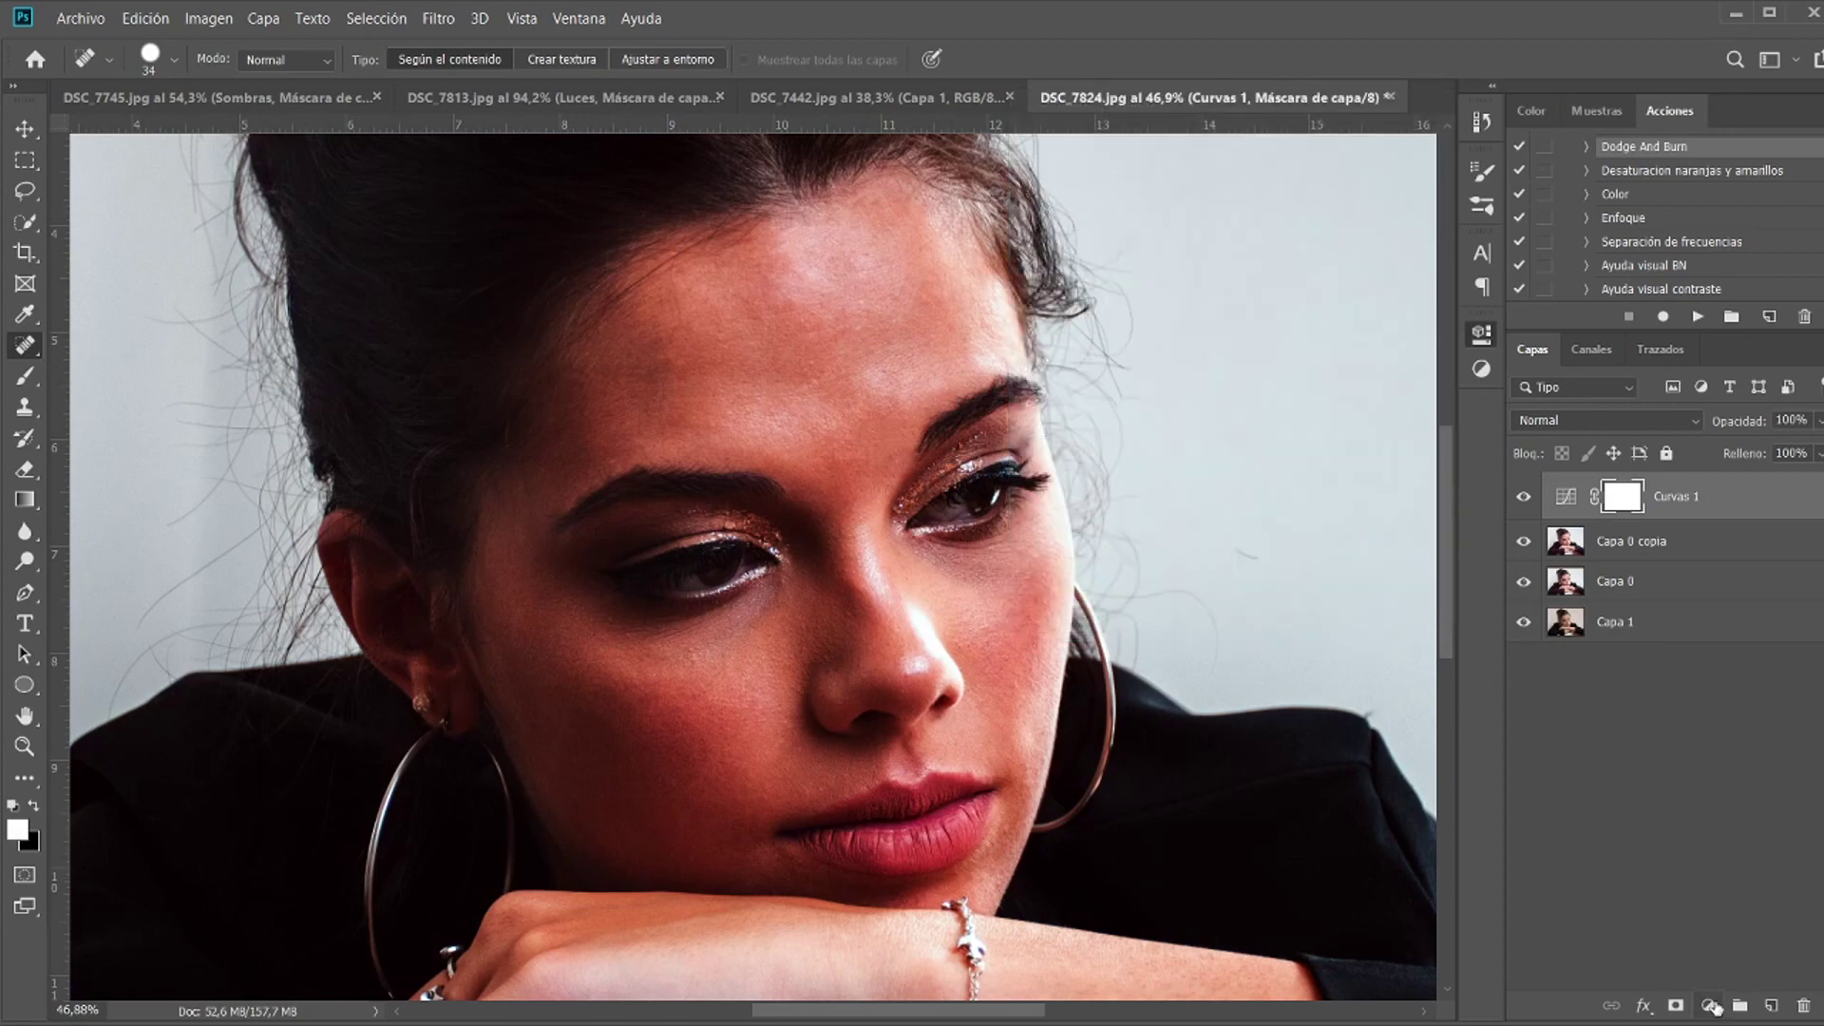
{"action": "key", "text": "ctrl+j"}
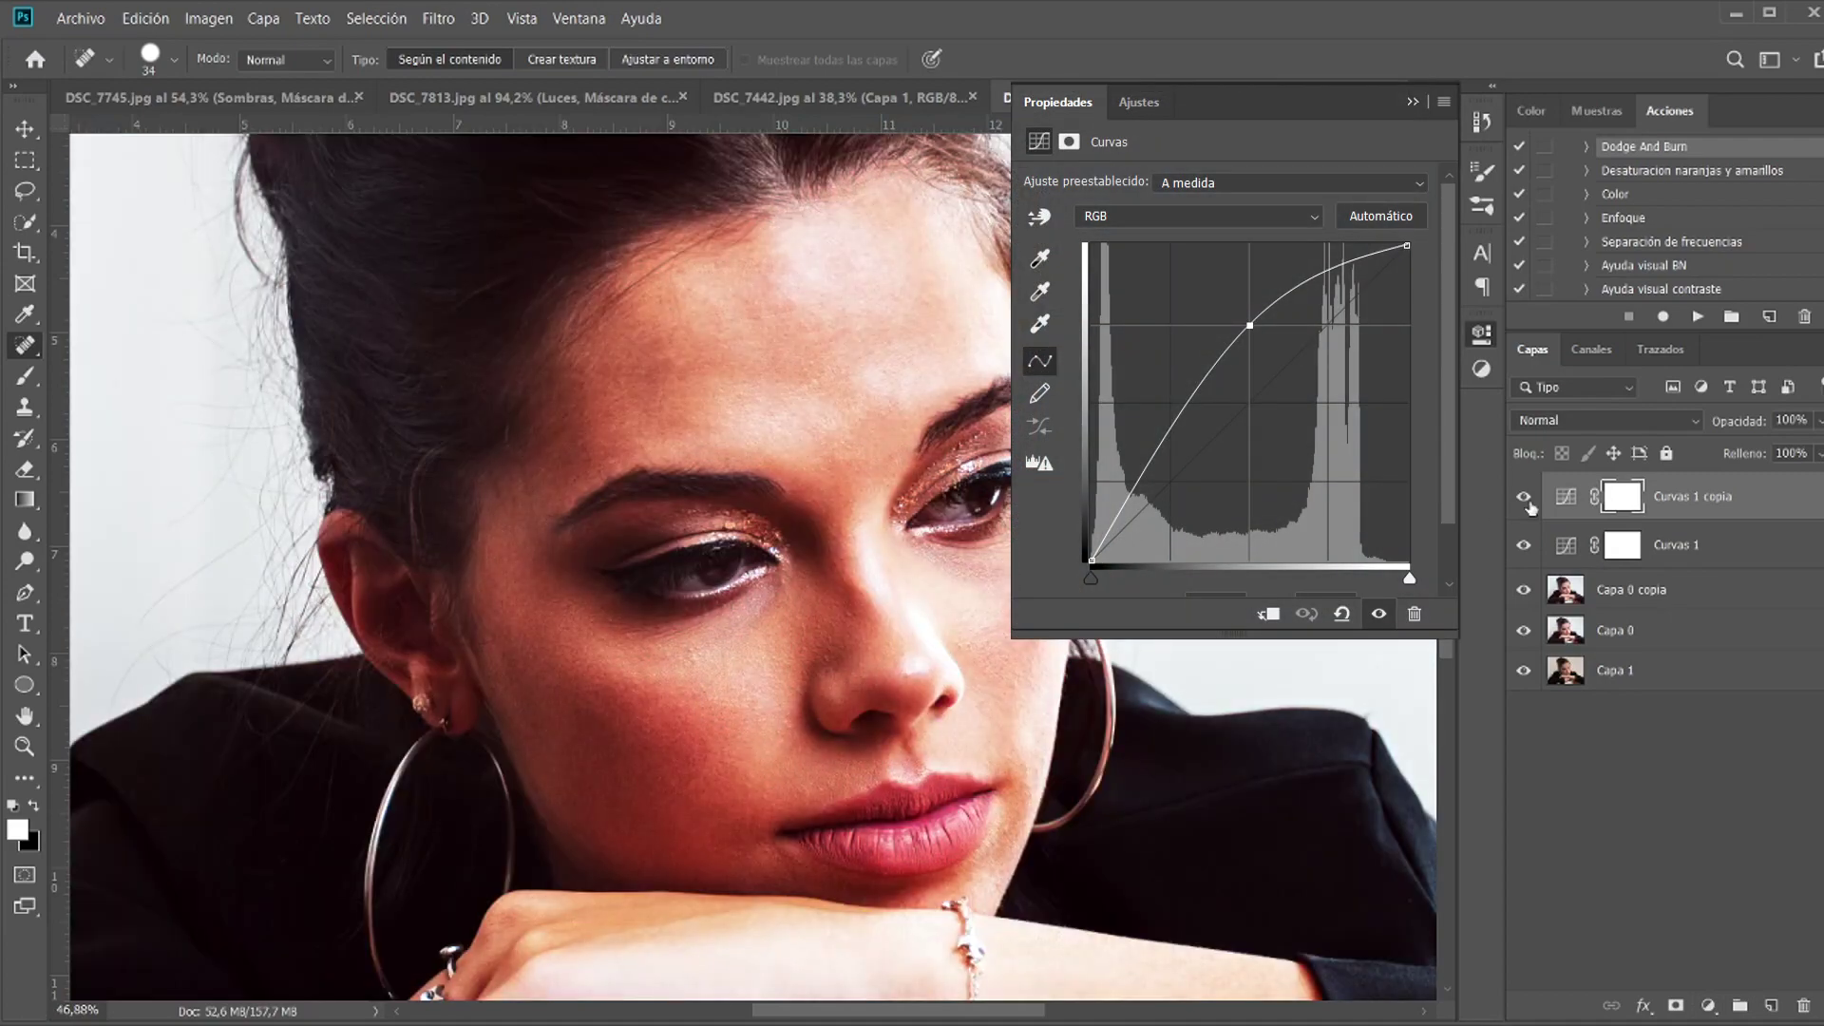
Step: Invert the masks of both Curves layers to black
{"action": "left_click", "coordinate": [1608, 495]}
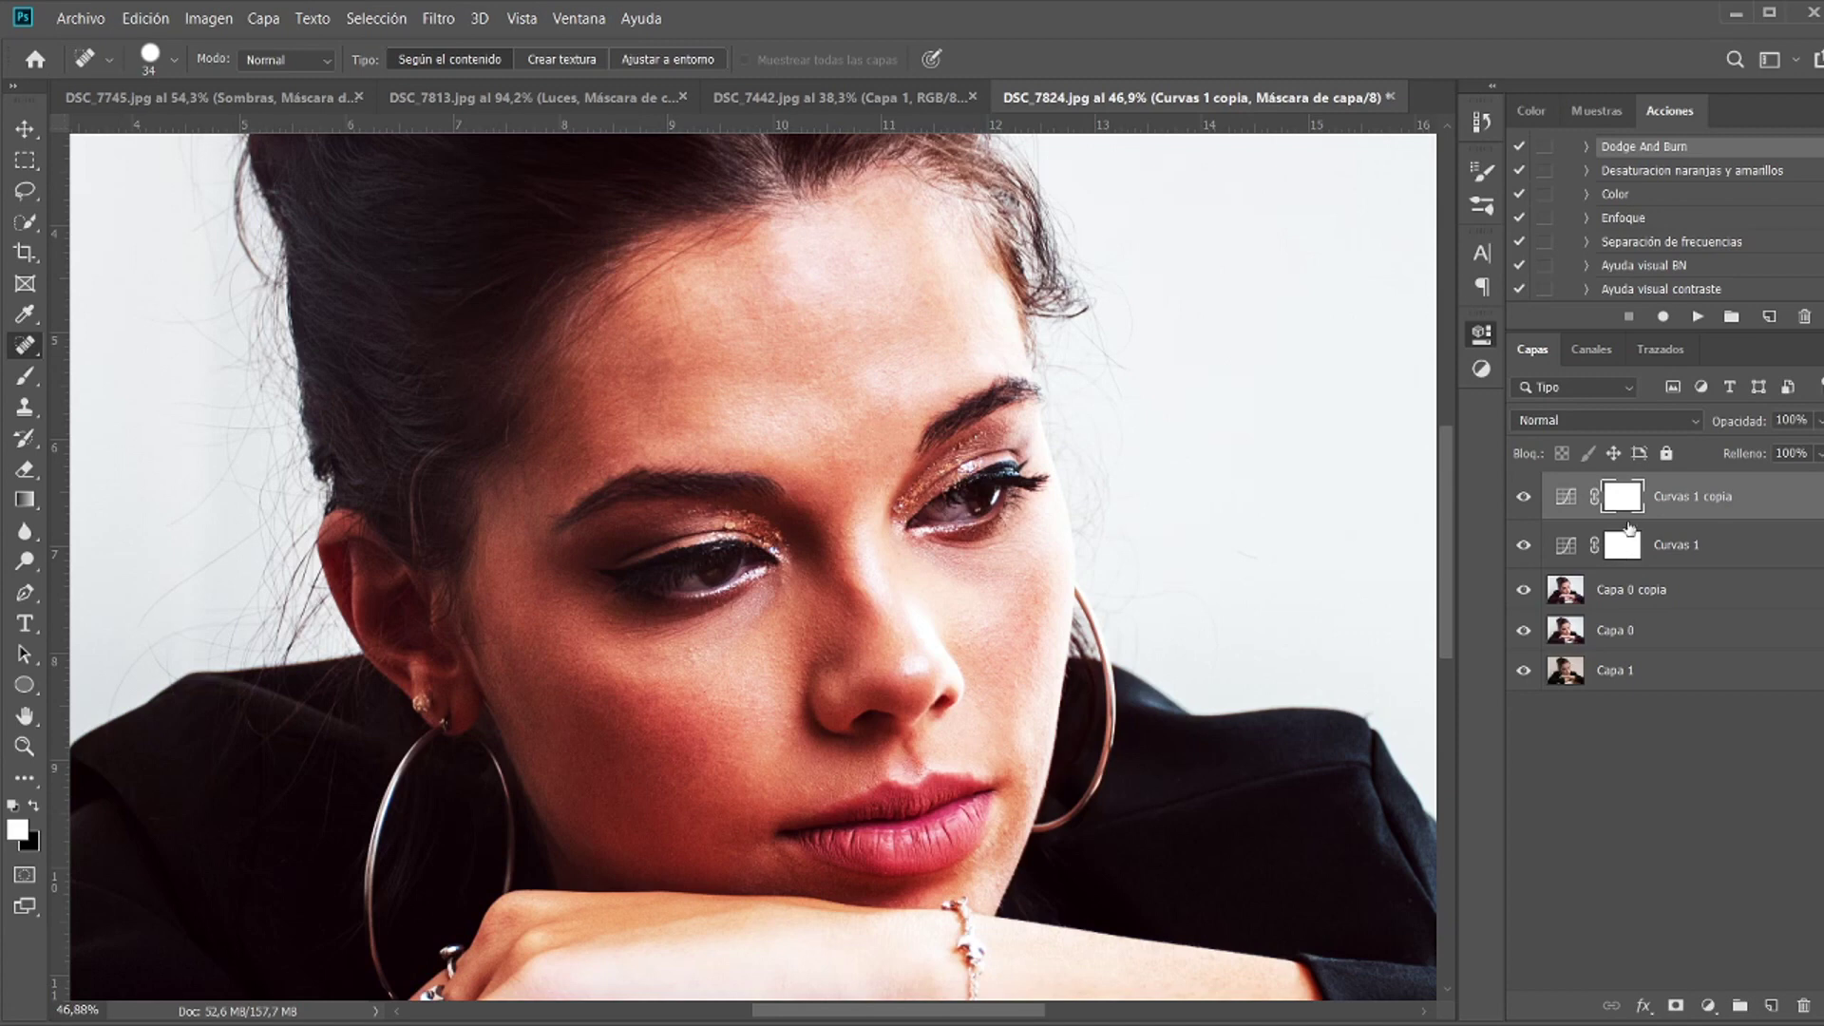
{"action": "key", "text": "ctrl+i"}
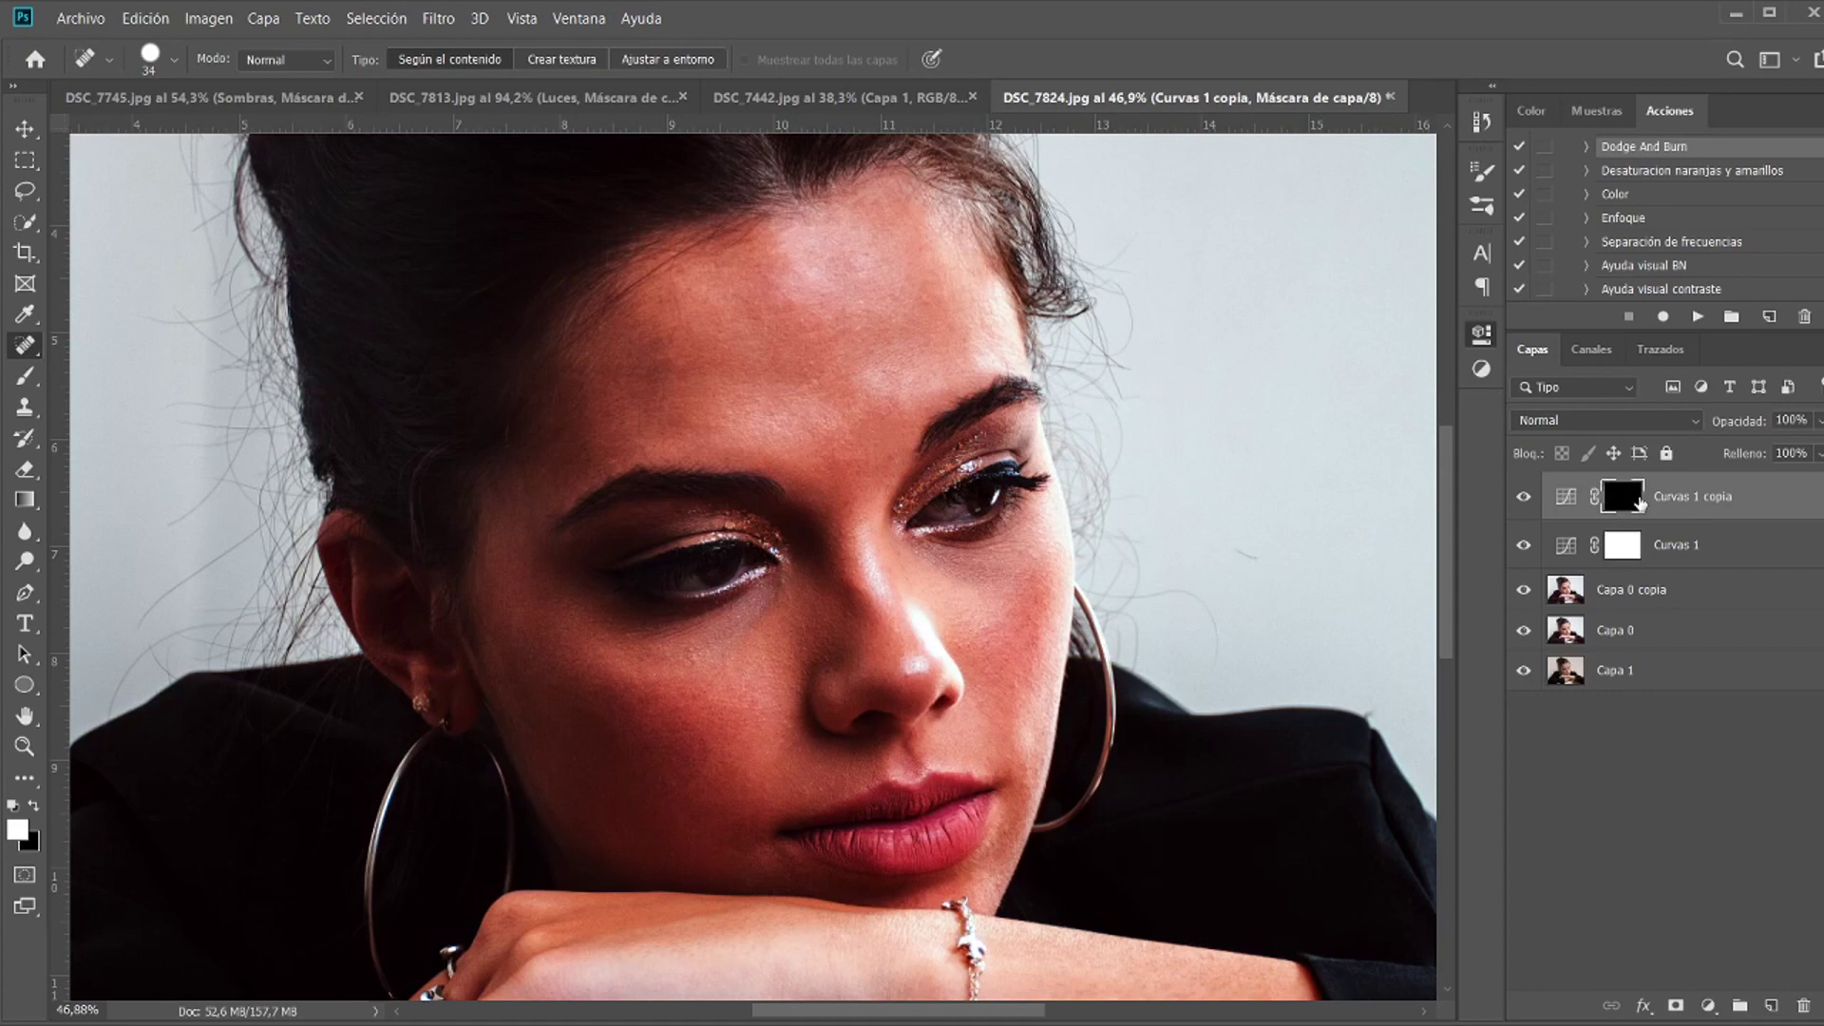
{"action": "left_click", "coordinate": [1630, 558]}
{"action": "key", "text": "ctrl+i"}
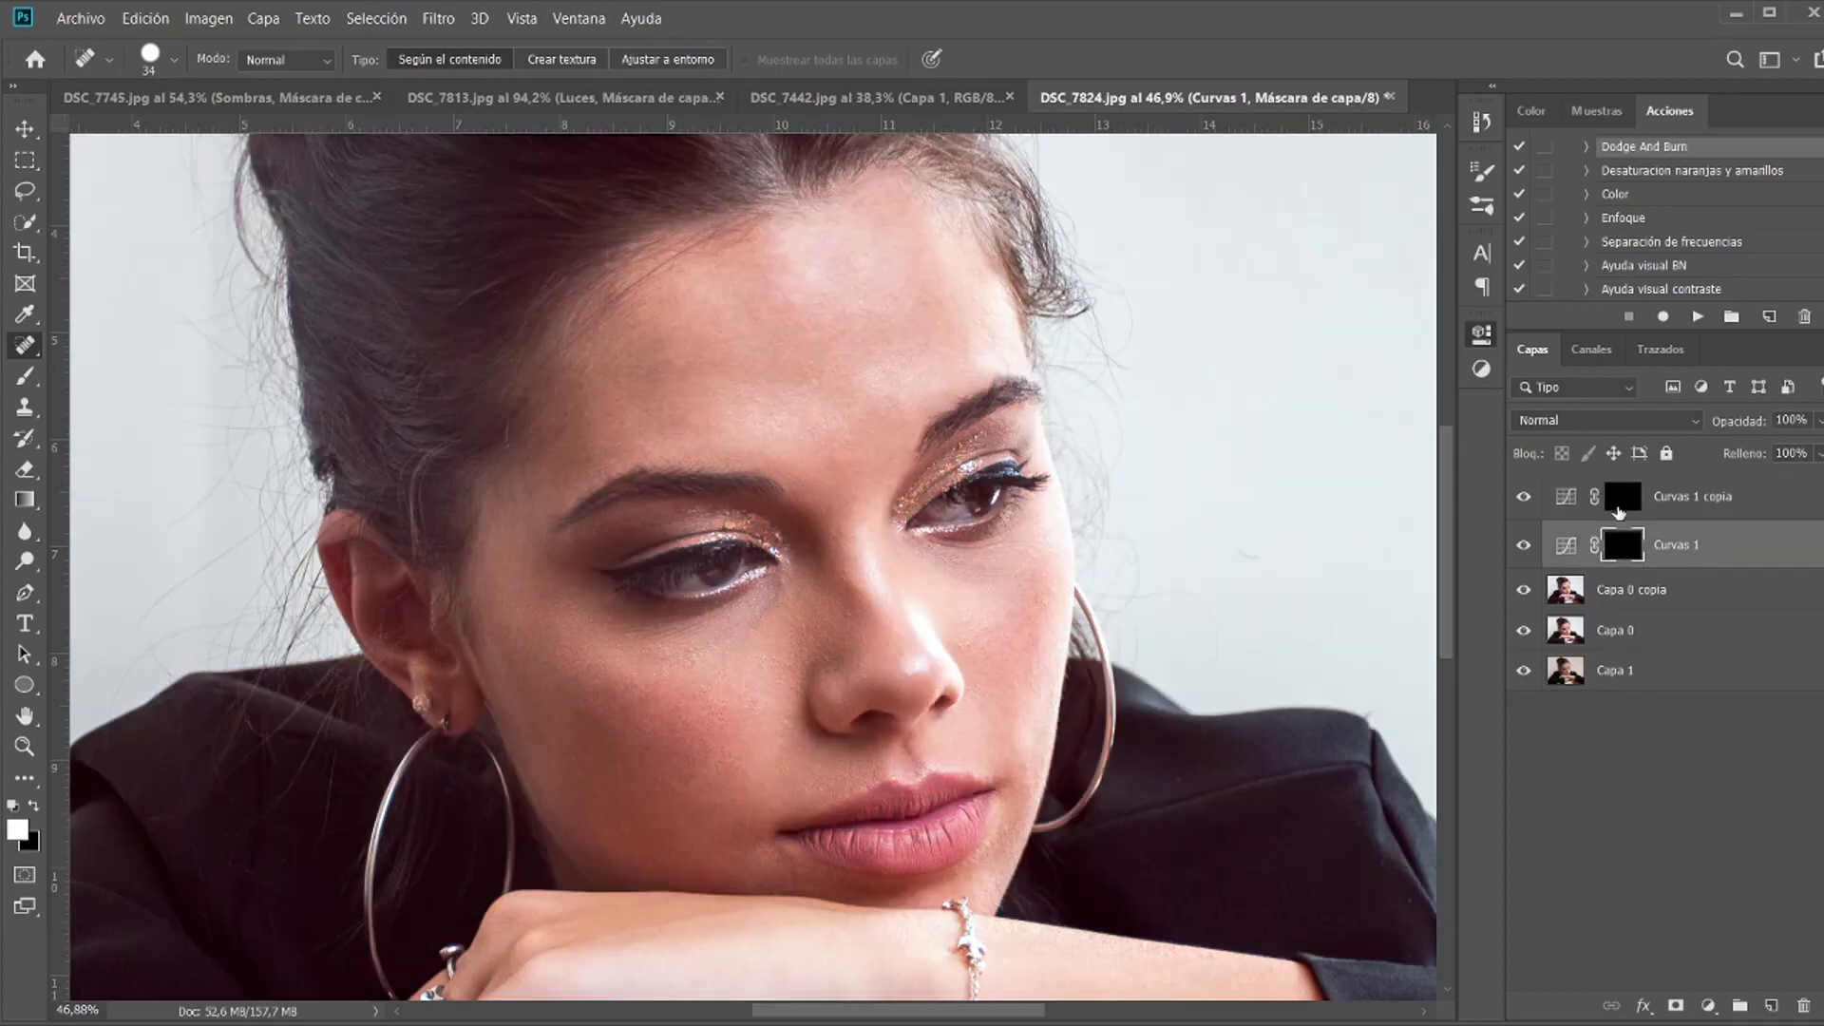
Step: Rename the brightening Curves layer as luces and the darkening Curves layer as sombrass
{"action": "left_click", "coordinate": [1621, 503]}
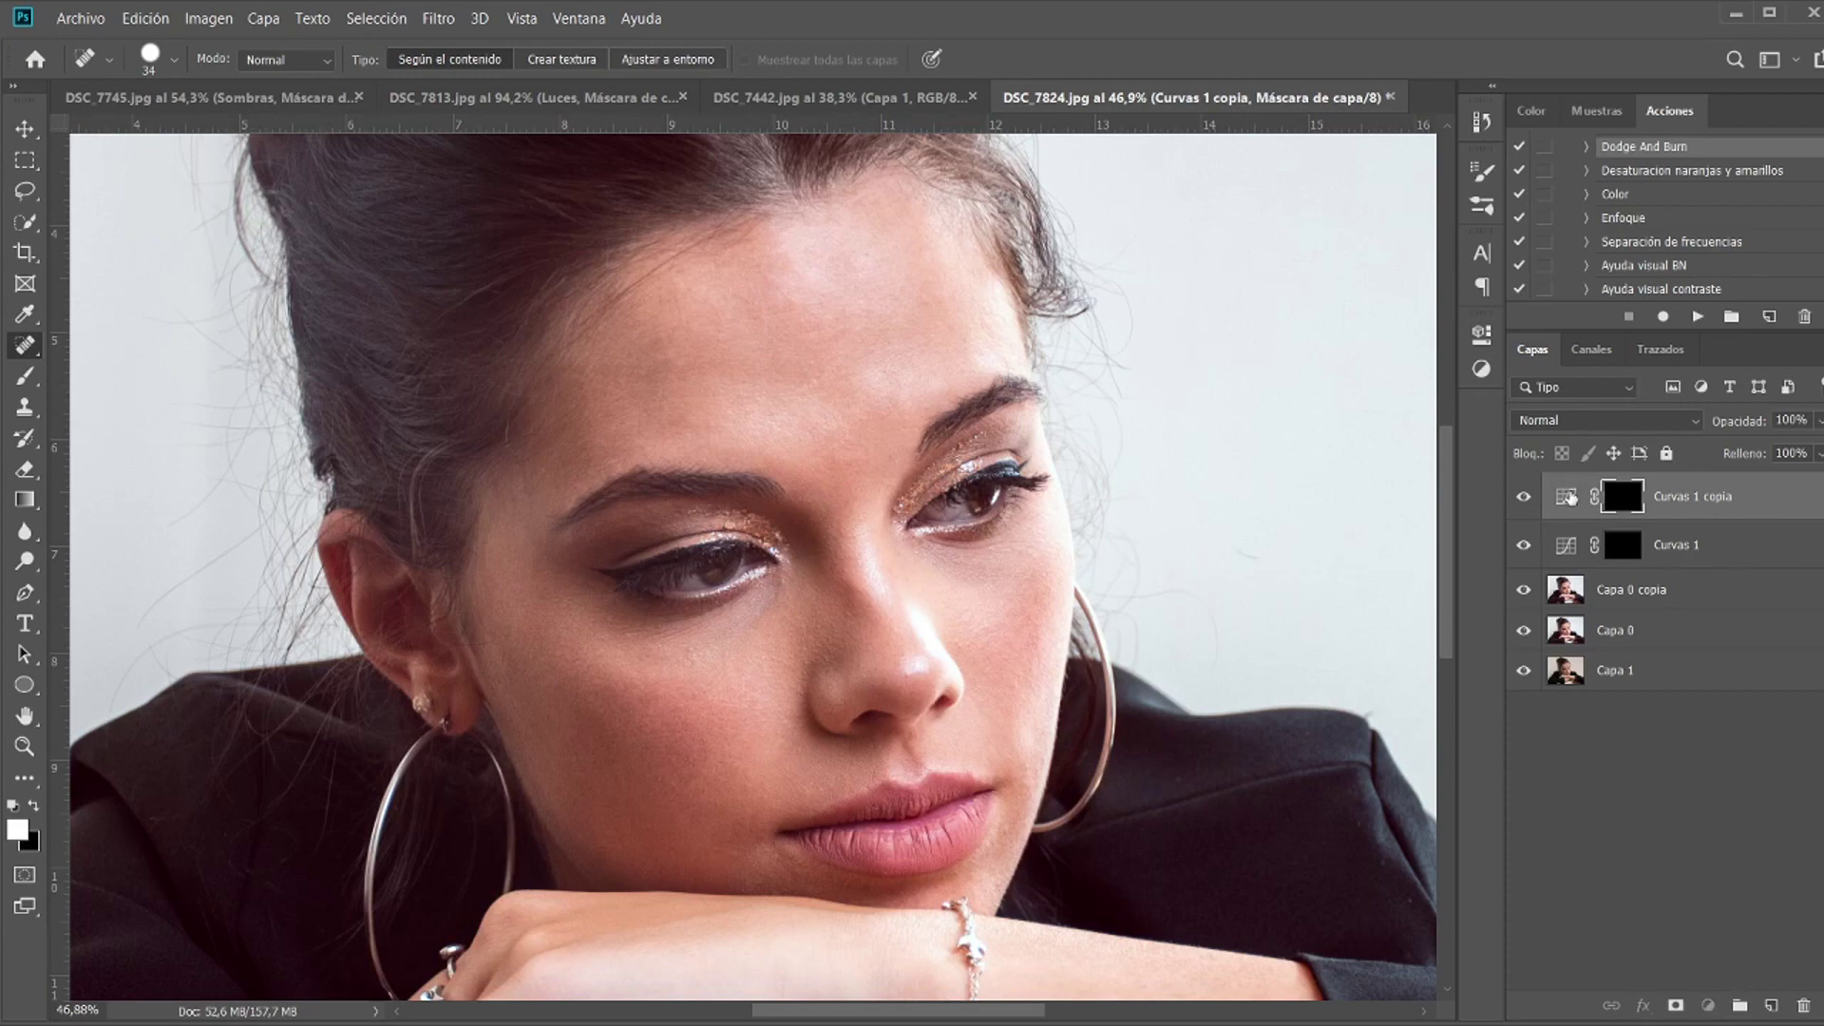
{"action": "double_click", "coordinate": [1565, 495]}
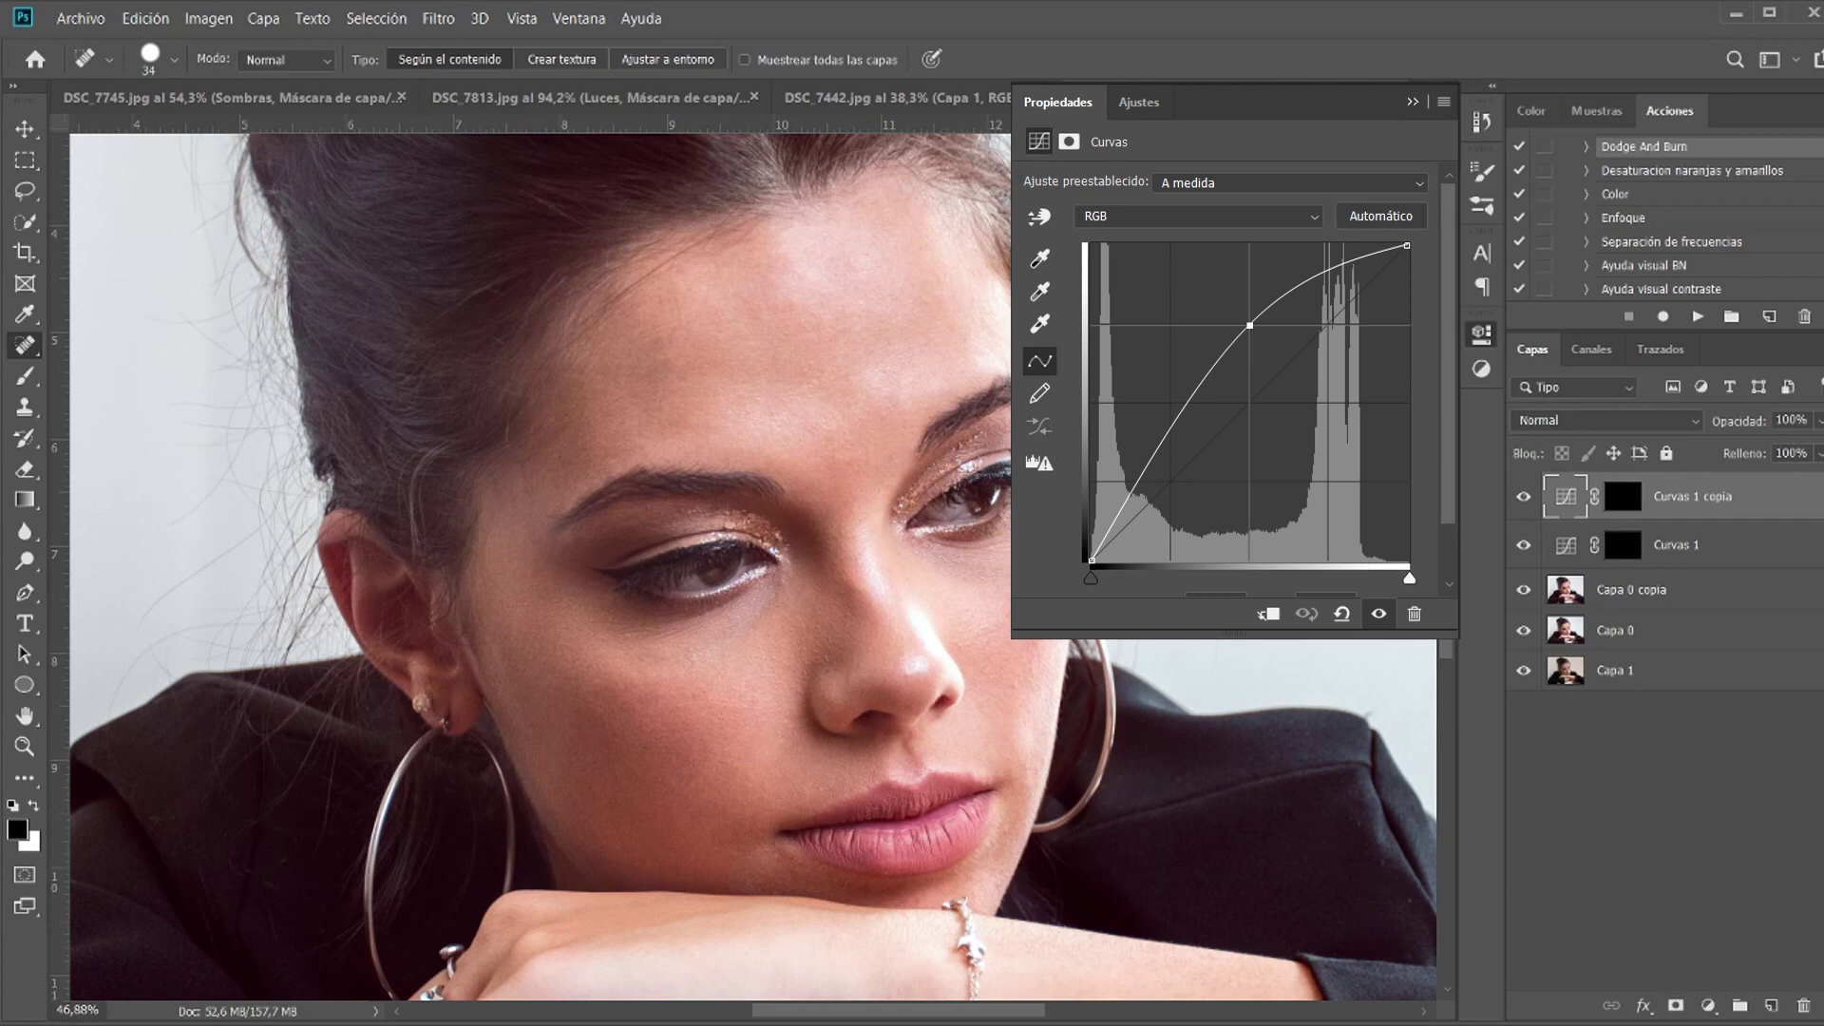
{"action": "double_click", "coordinate": [1693, 495]}
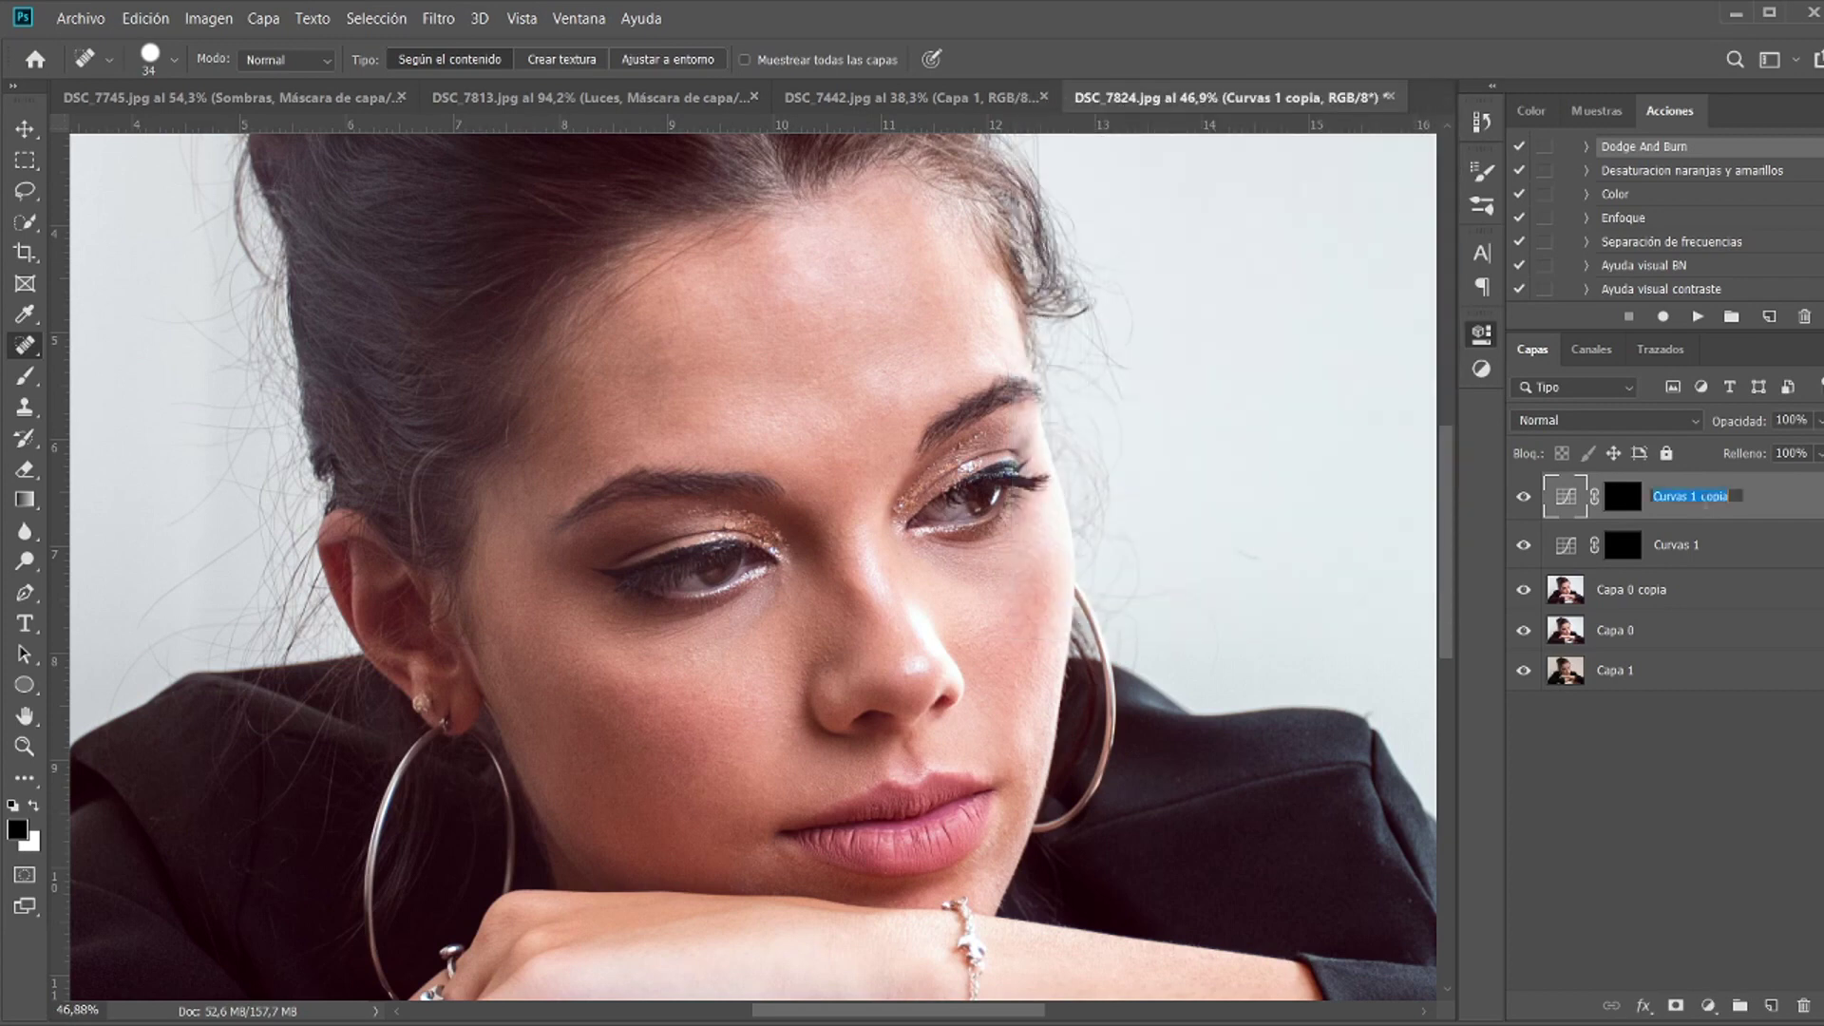
{"action": "type", "text": "luces"}
{"action": "key", "text": "Return"}
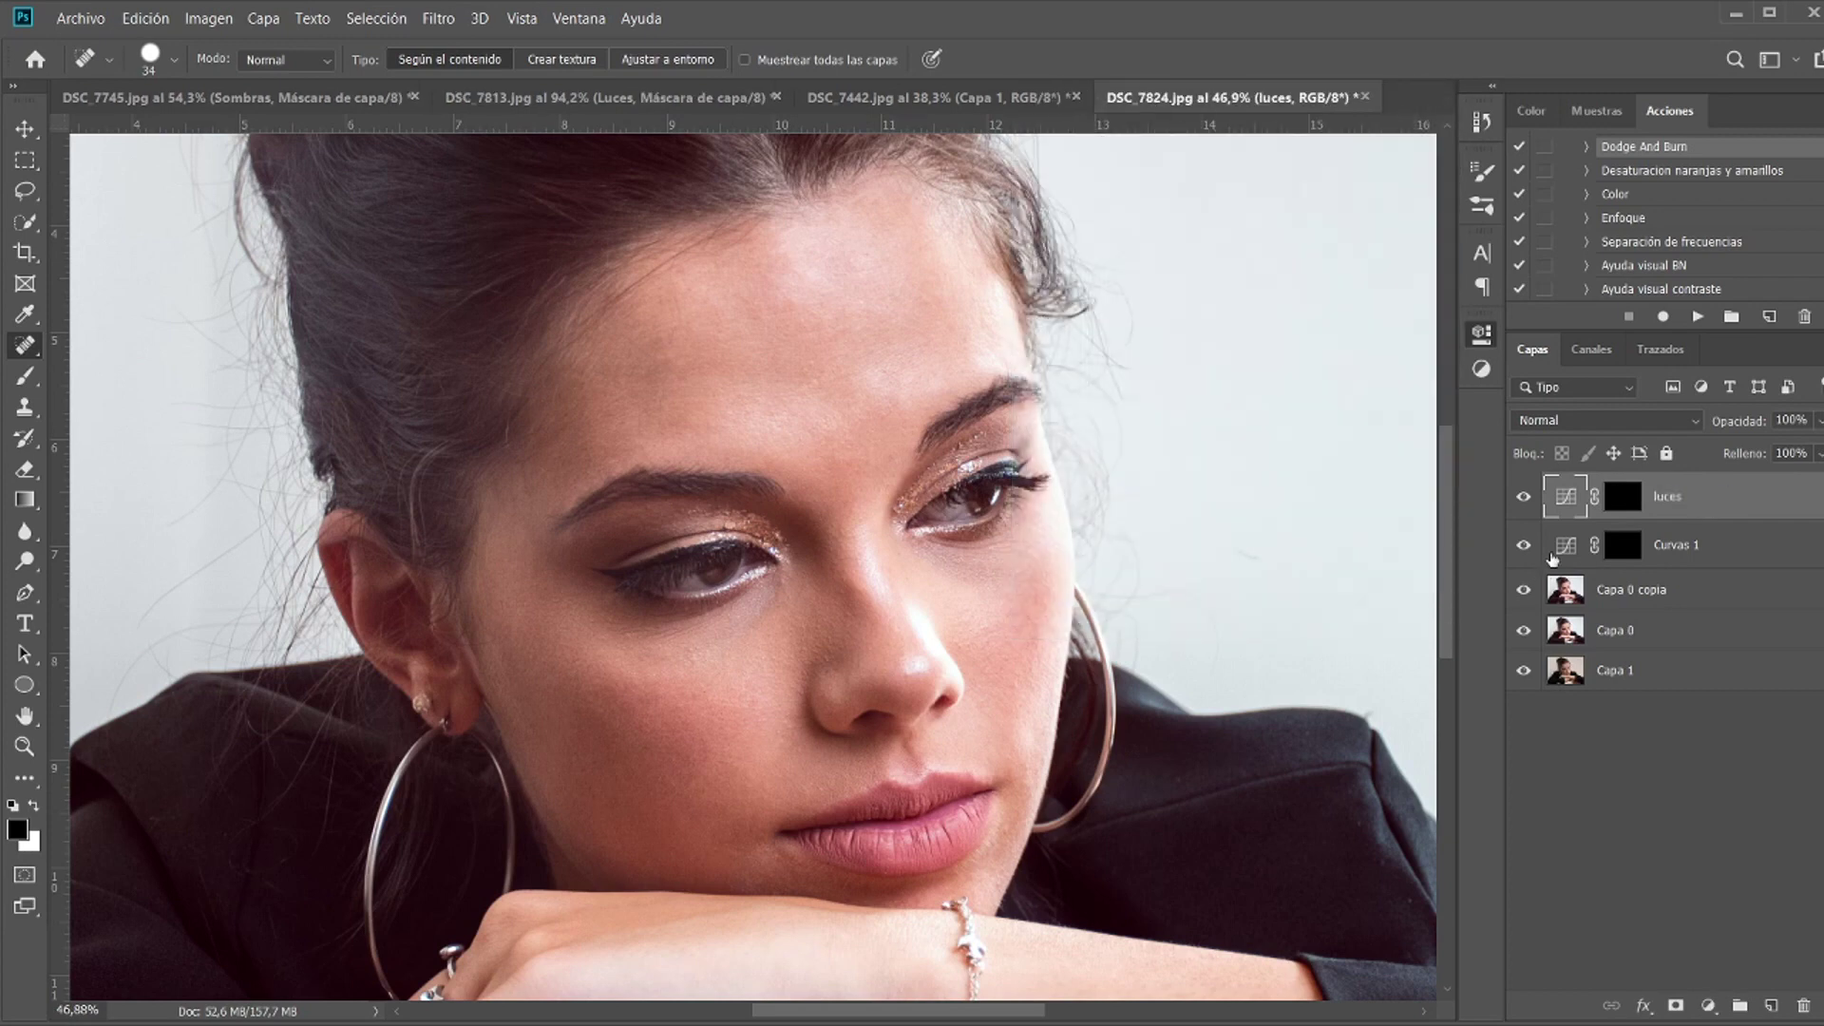
{"action": "left_click", "coordinate": [1565, 548]}
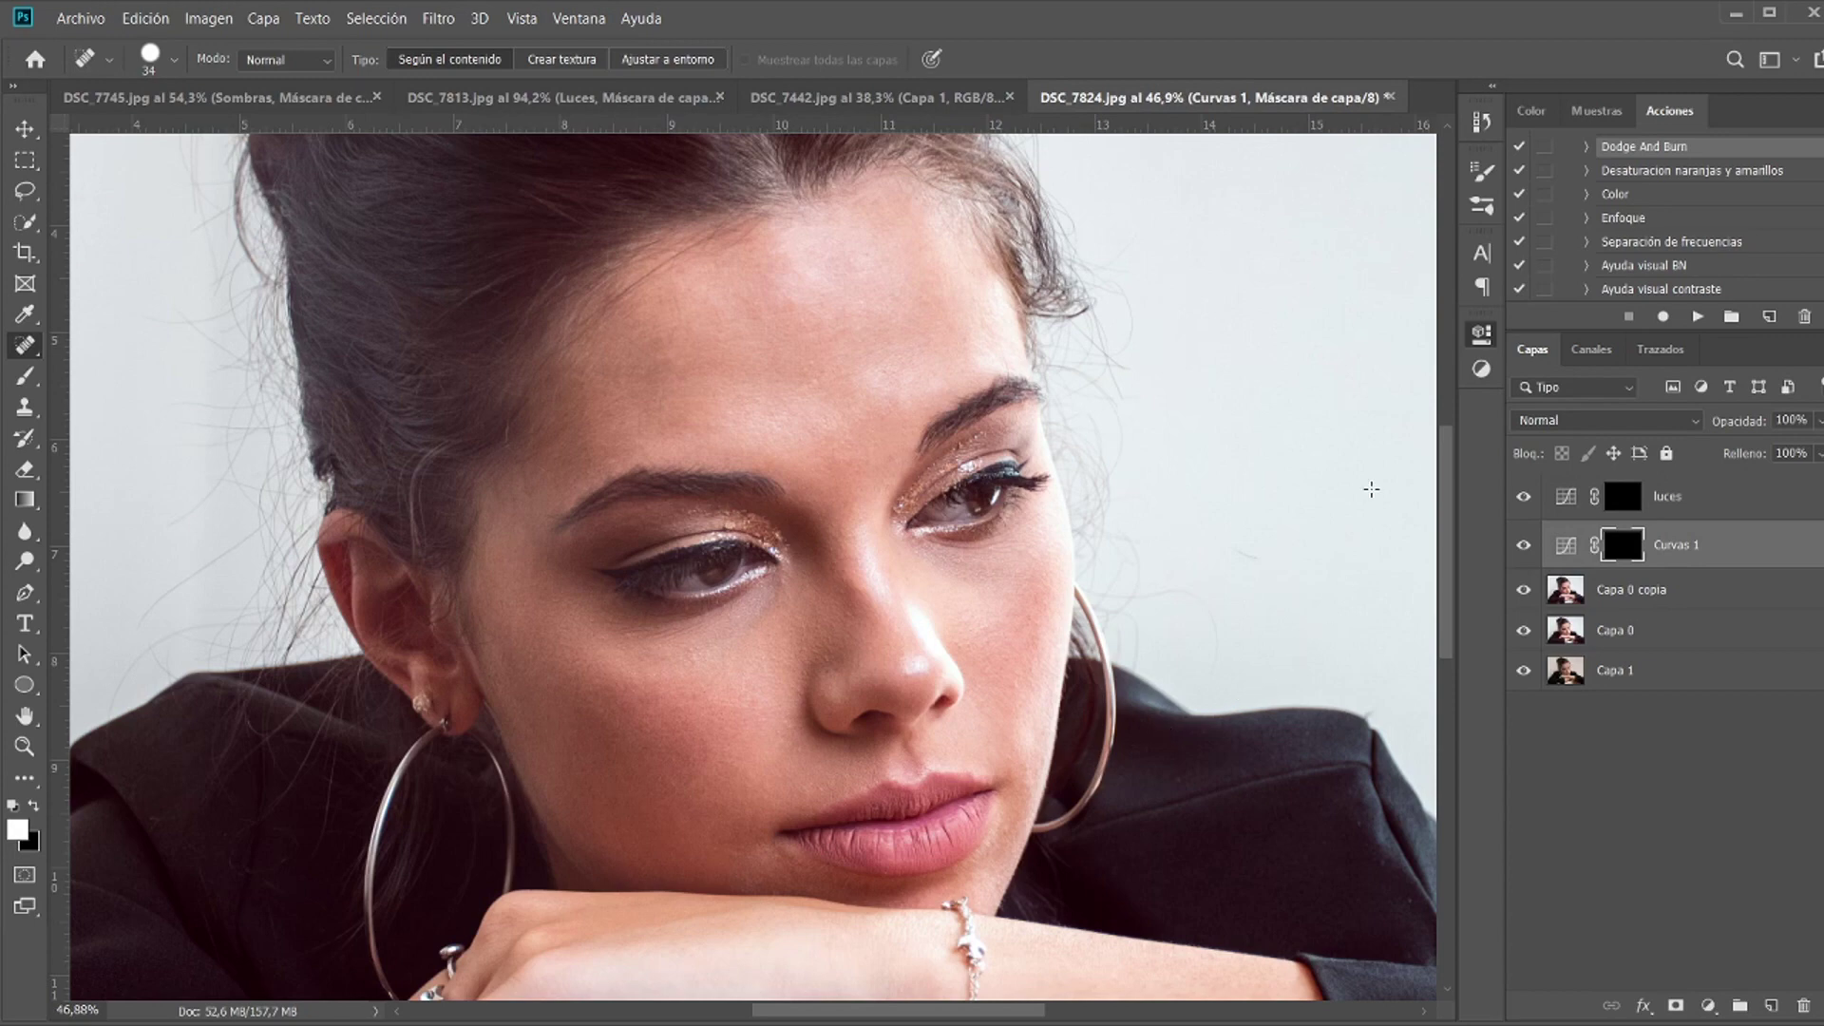
{"action": "double_click", "coordinate": [1684, 546]}
{"action": "type", "text": "sombrass"}
{"action": "key", "text": "Return"}
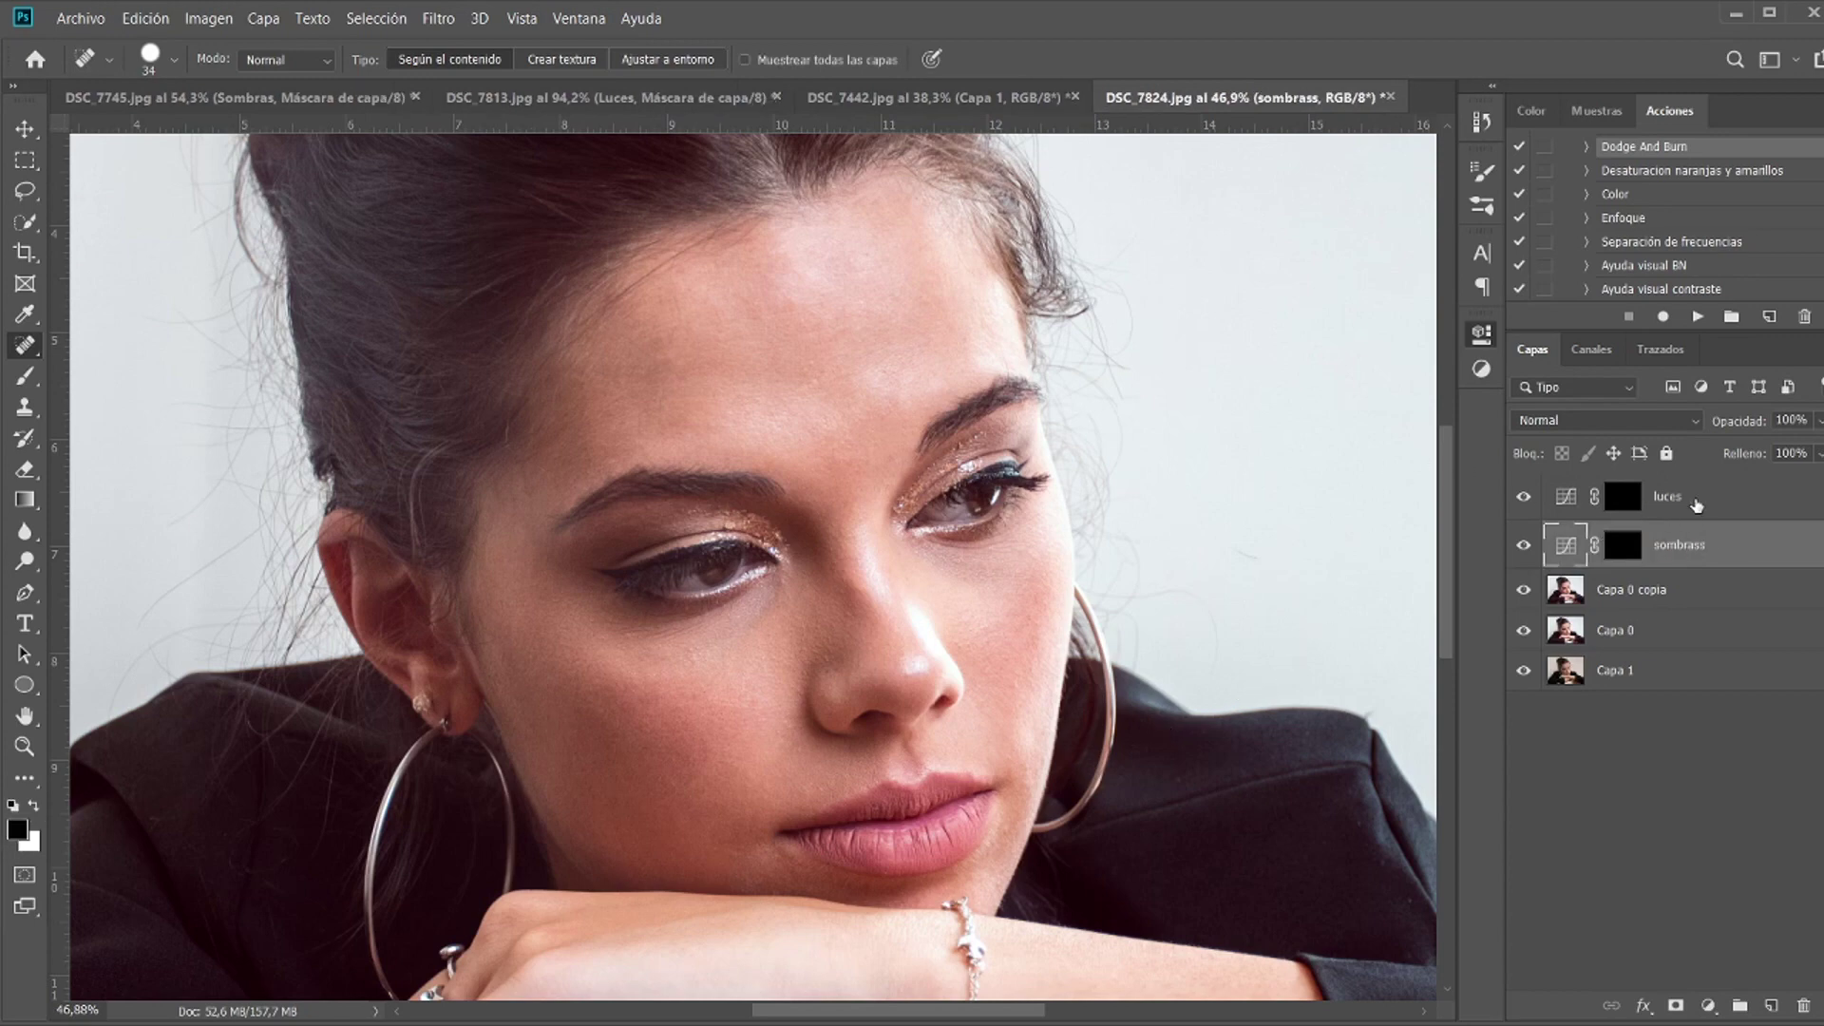
Step: Group the luces and sombrass layers, name the group db and expand it
{"action": "left_click", "coordinate": [1669, 499], "text": "shift"}
{"action": "key", "text": "ctrl+g"}
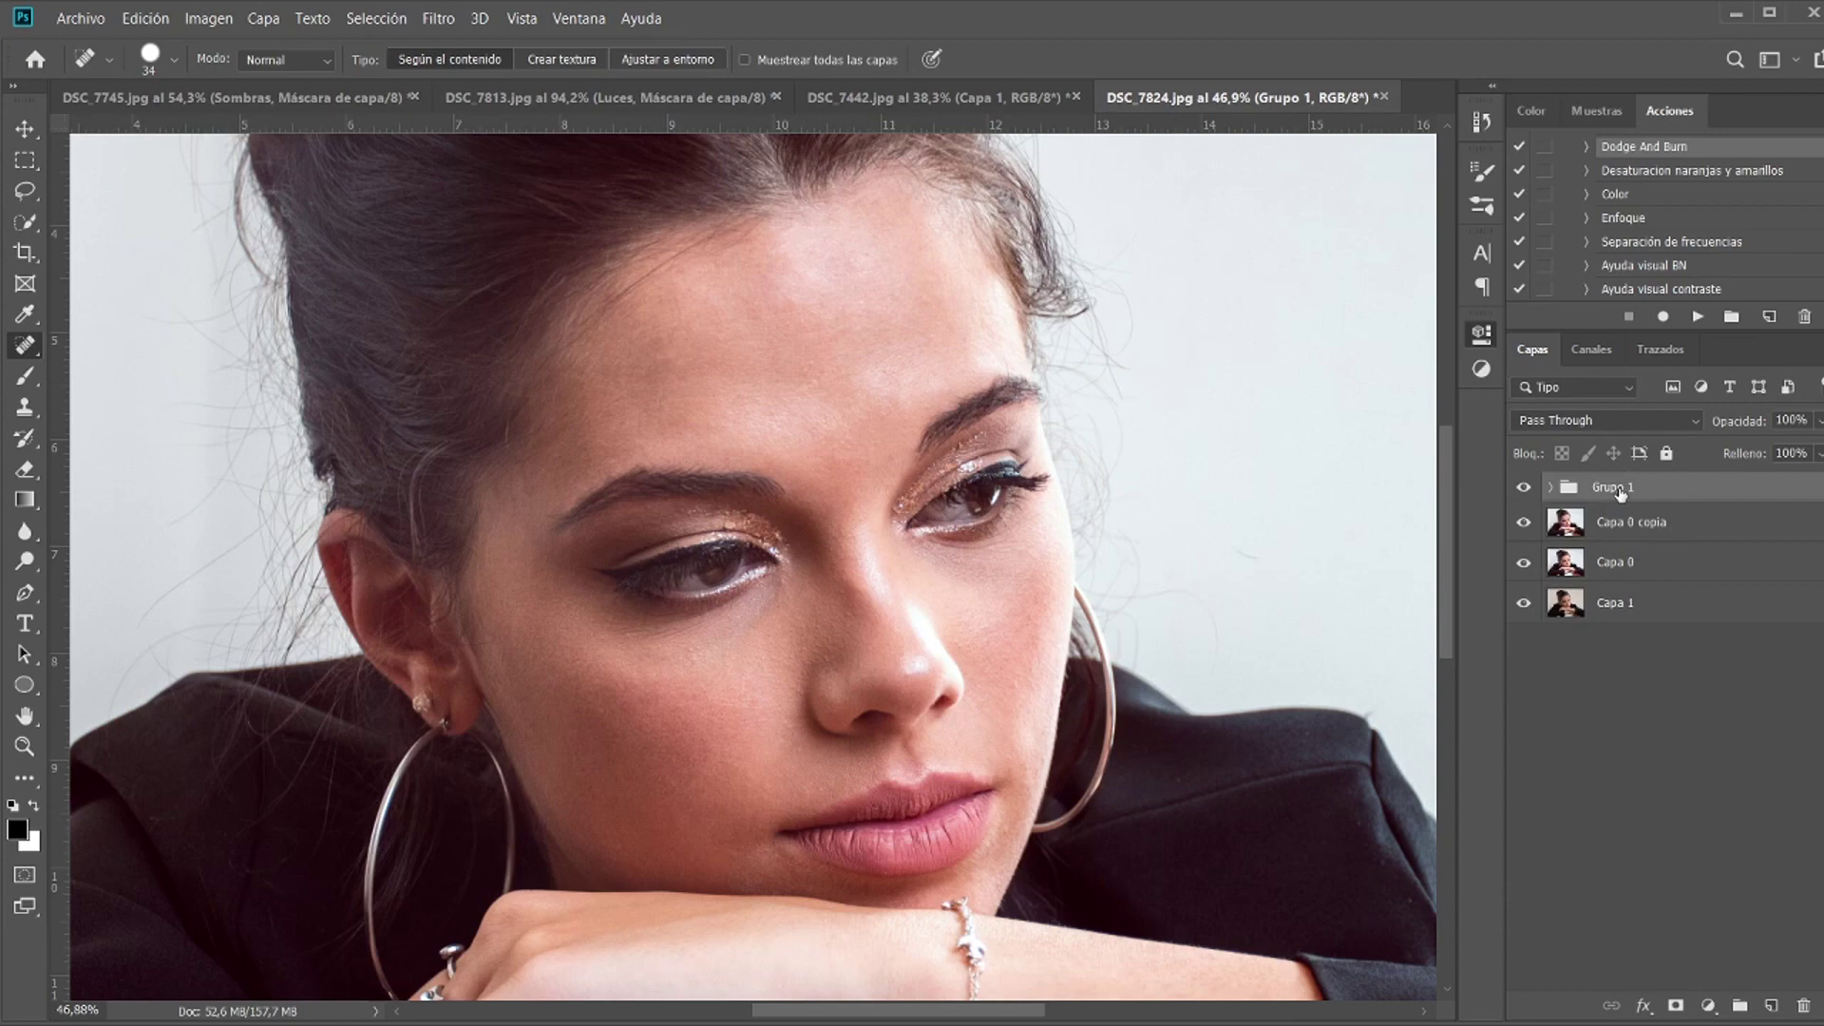
{"action": "double_click", "coordinate": [1619, 487]}
{"action": "type", "text": "db"}
{"action": "key", "text": "Return"}
{"action": "left_click", "coordinate": [1550, 486]}
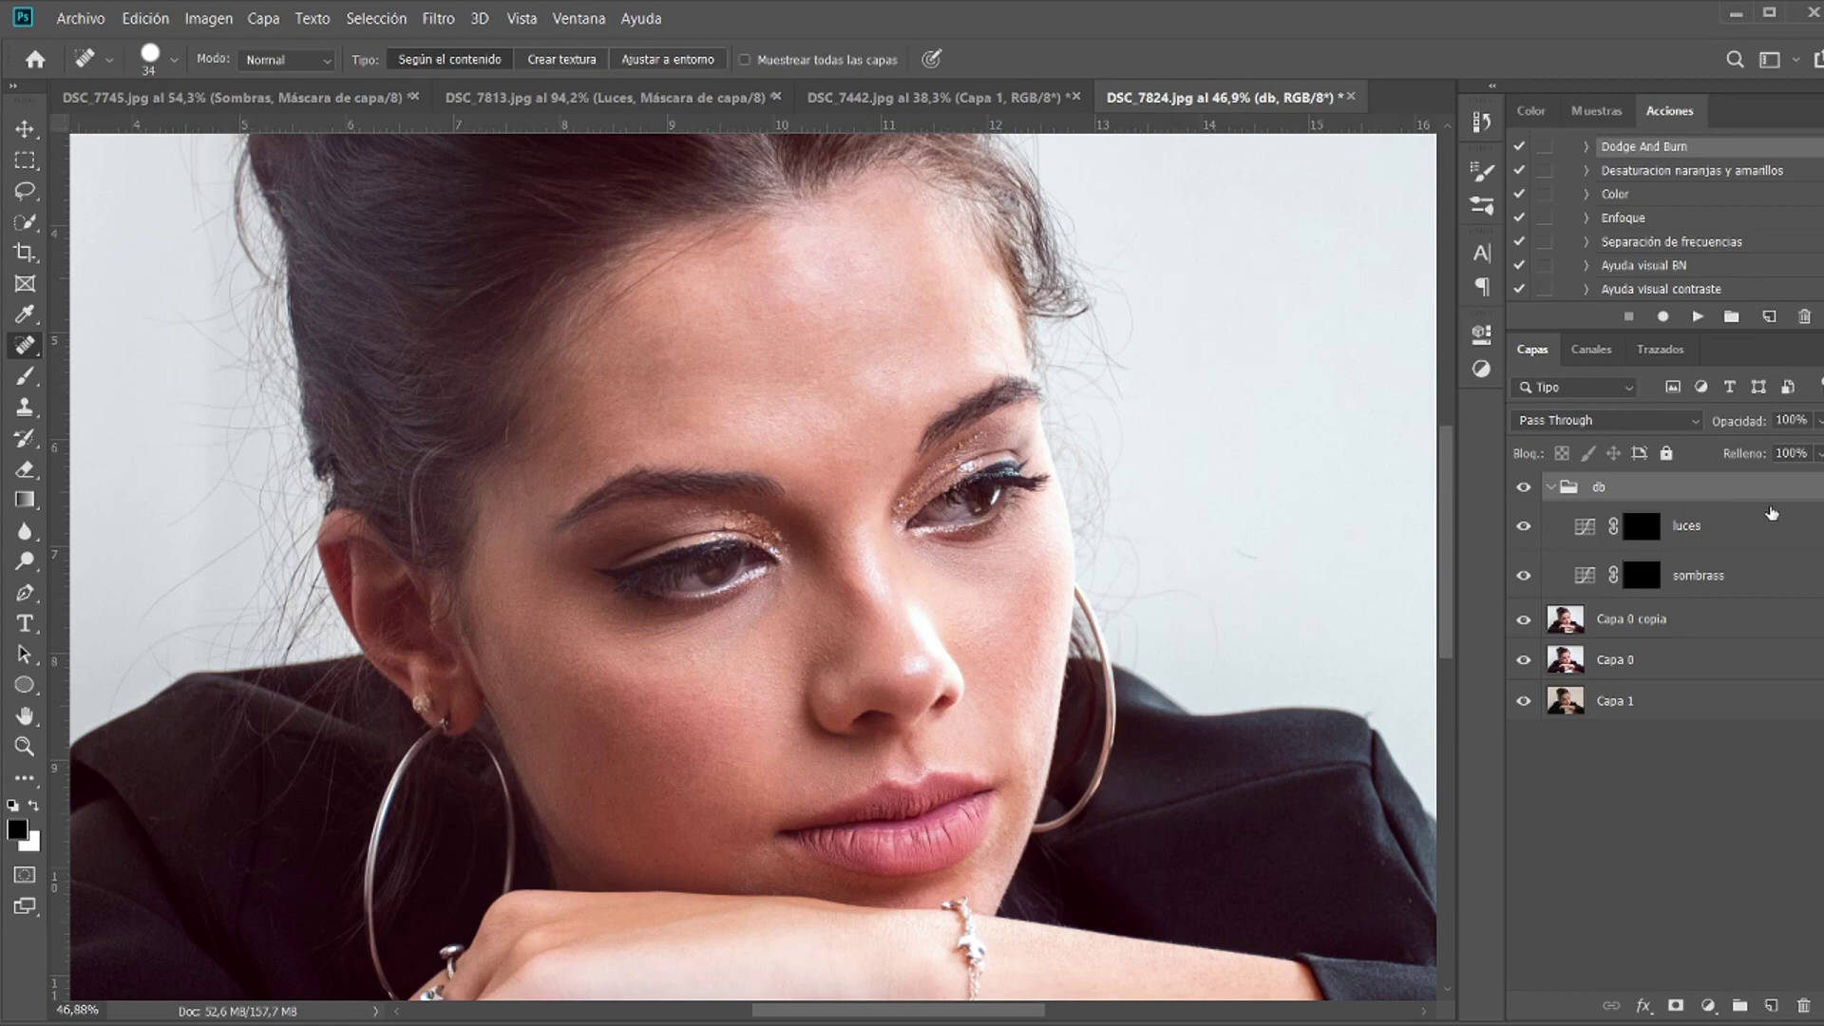
Step: Duplicate the db group with its two Curves layers, and select the original db group
{"action": "key", "text": "ctrl+j"}
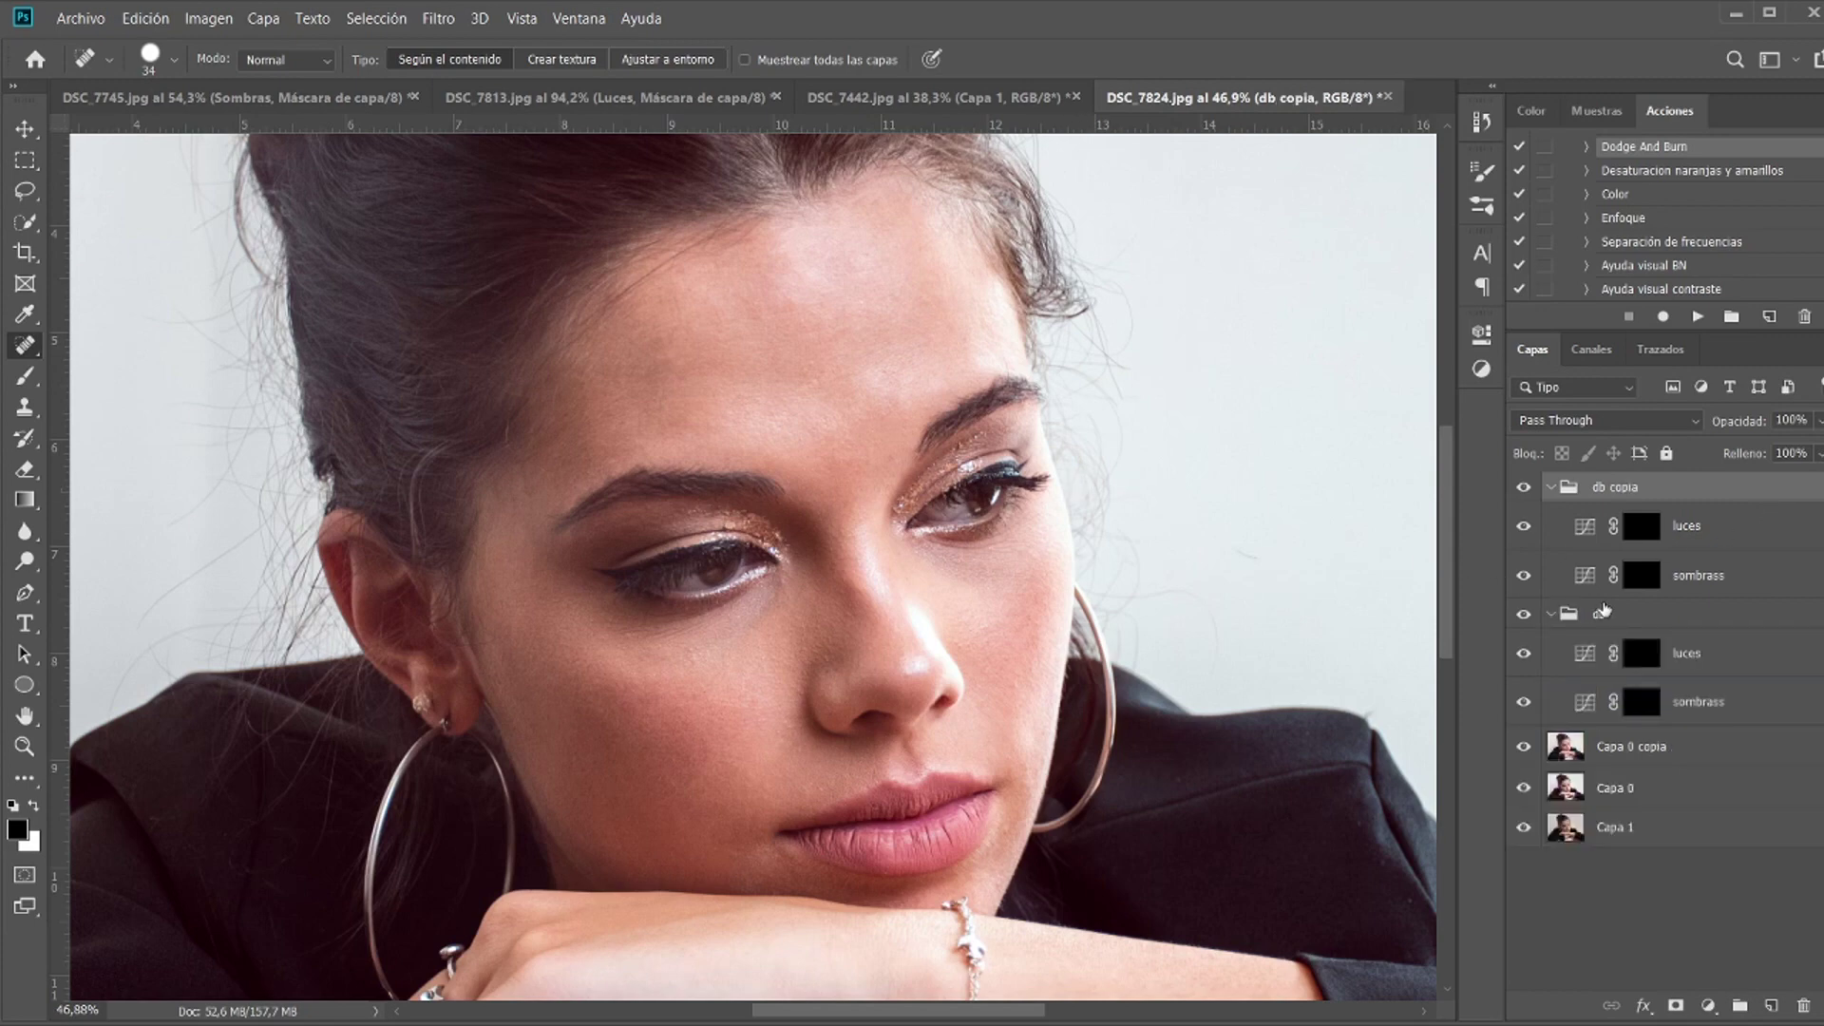
{"action": "left_click", "coordinate": [1605, 628]}
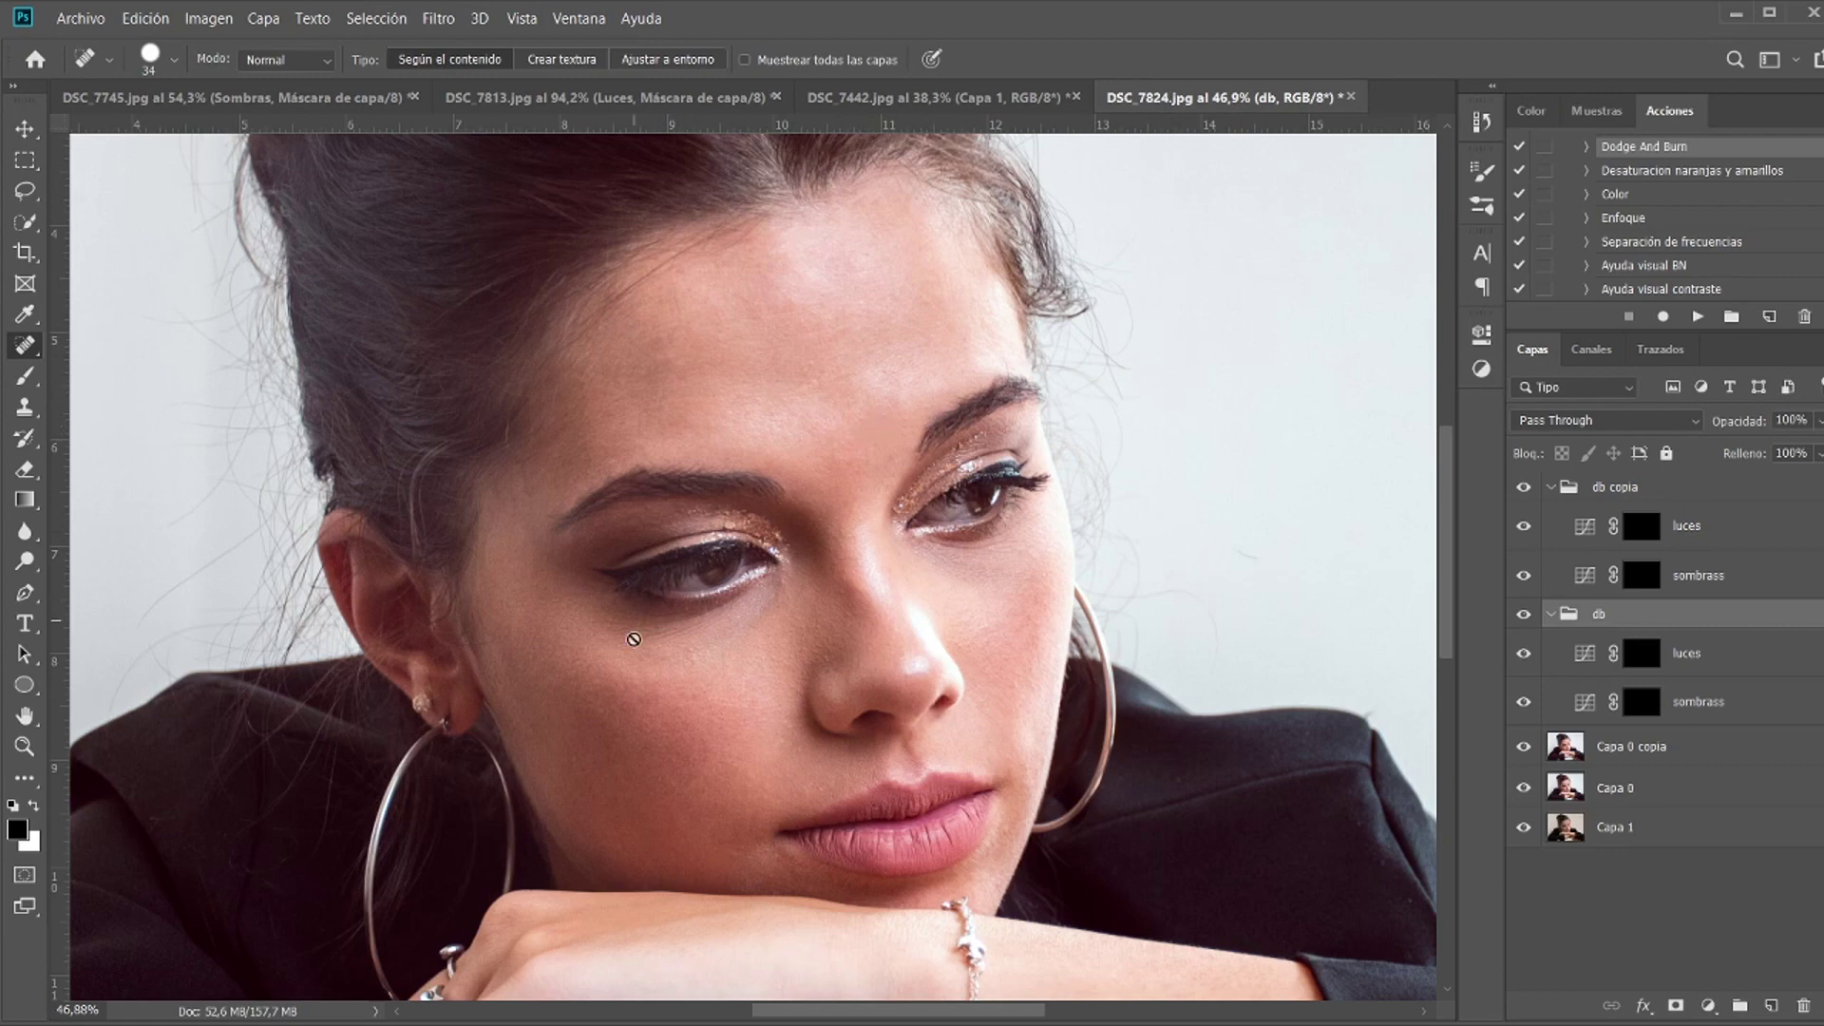
{"action": "left_click", "coordinate": [1674, 489]}
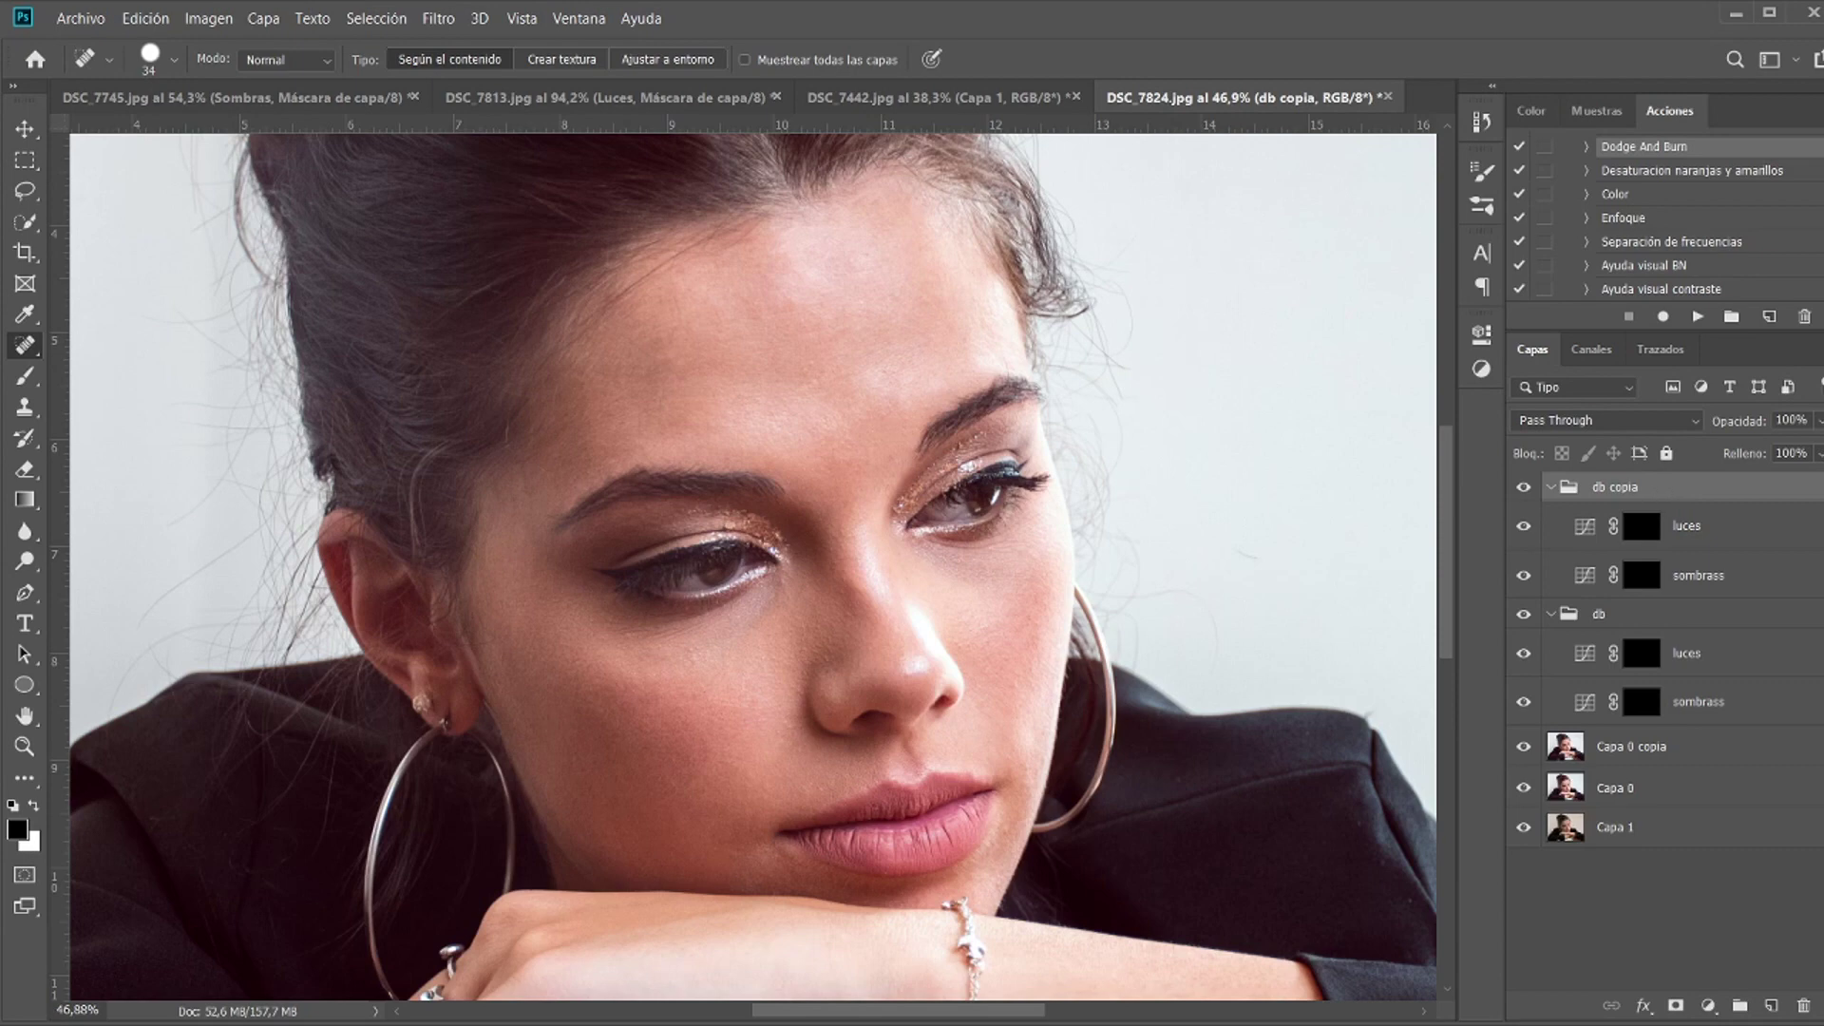
{"action": "left_click", "coordinate": [1668, 615]}
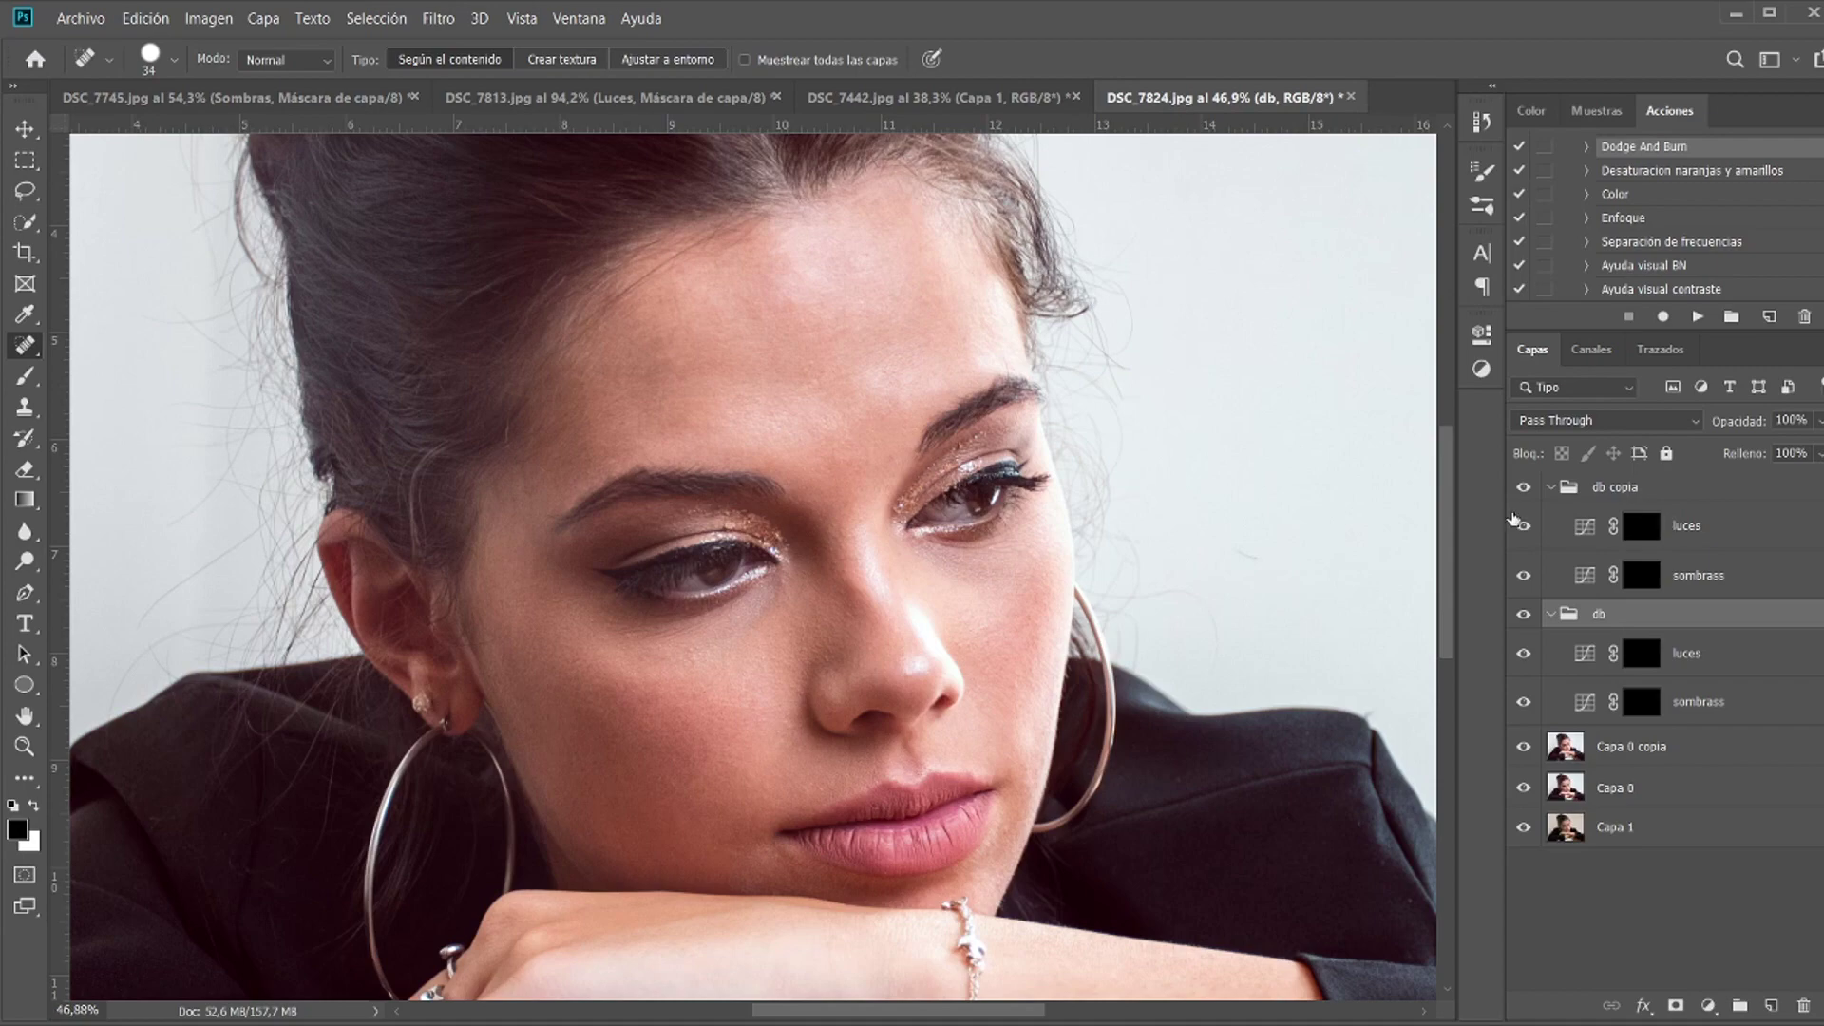
Step: Target the mask of the luces layer in the original db group and activate the Brush with white as foreground
{"action": "scroll", "coordinate": [683, 672], "scroll_direction": "down", "scroll_amount": 2}
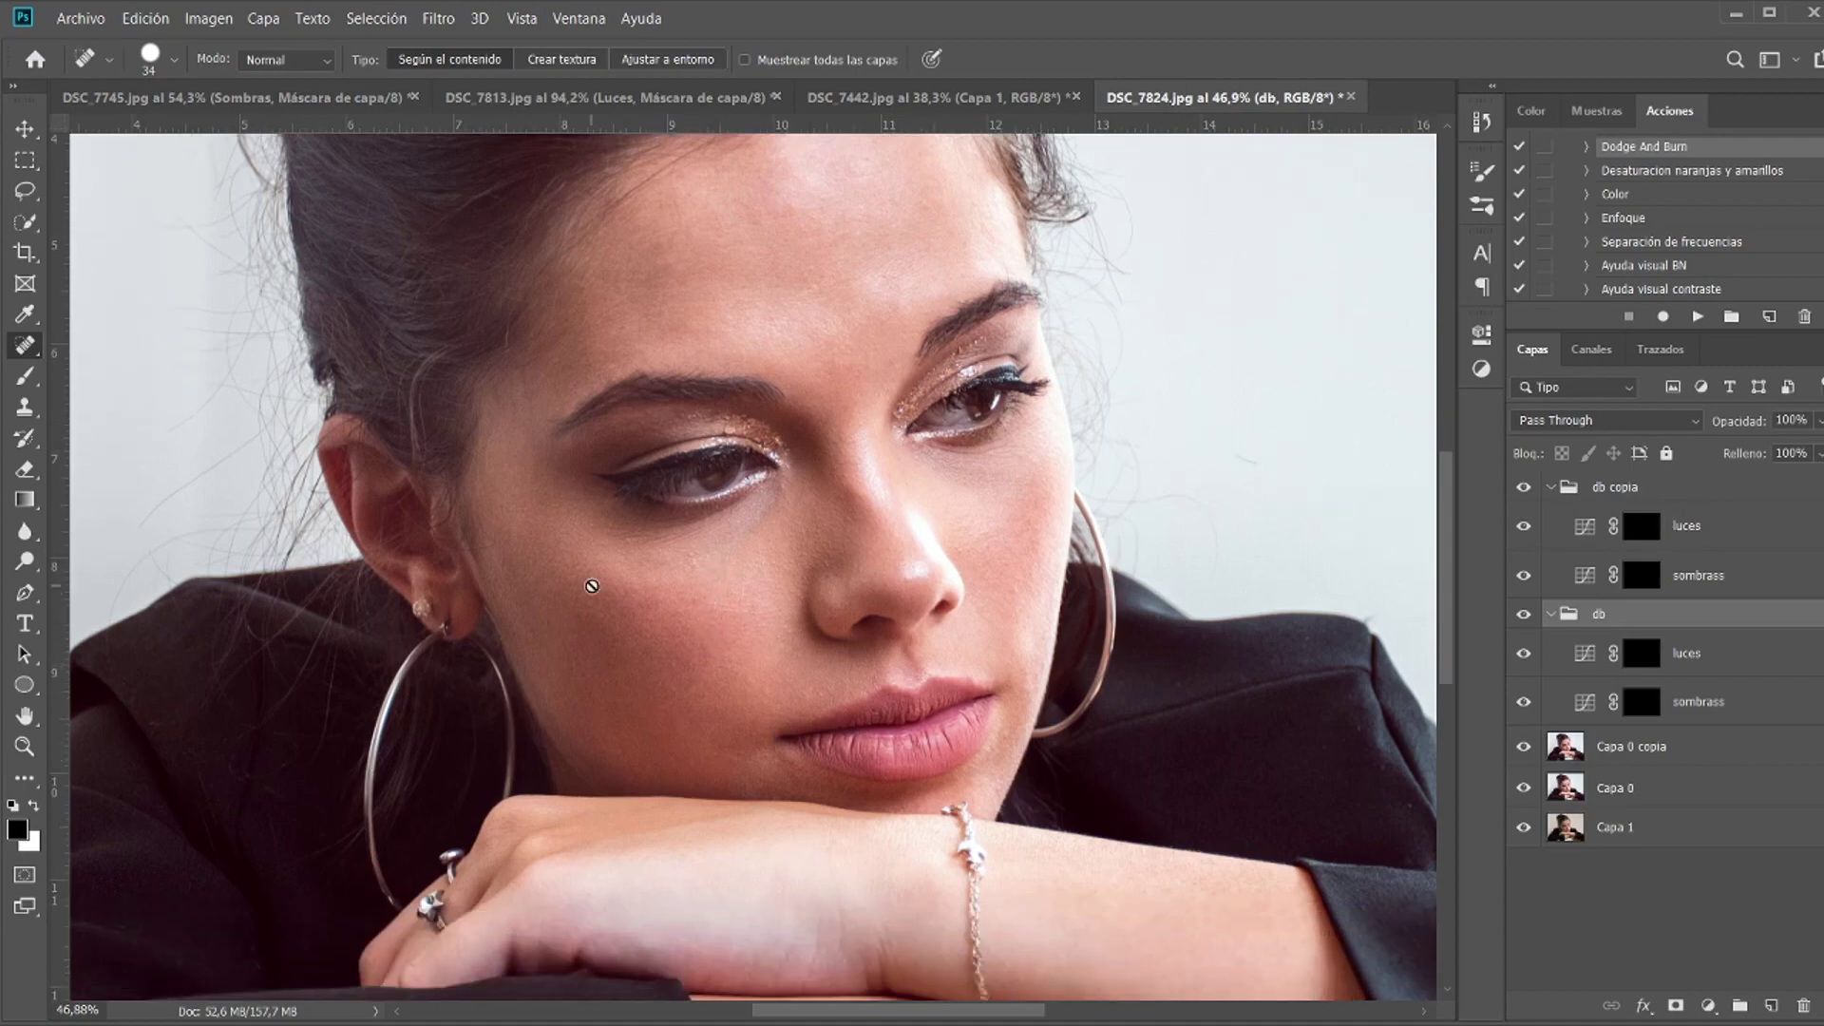
{"action": "scroll", "coordinate": [603, 590], "scroll_direction": "up", "scroll_amount": 3}
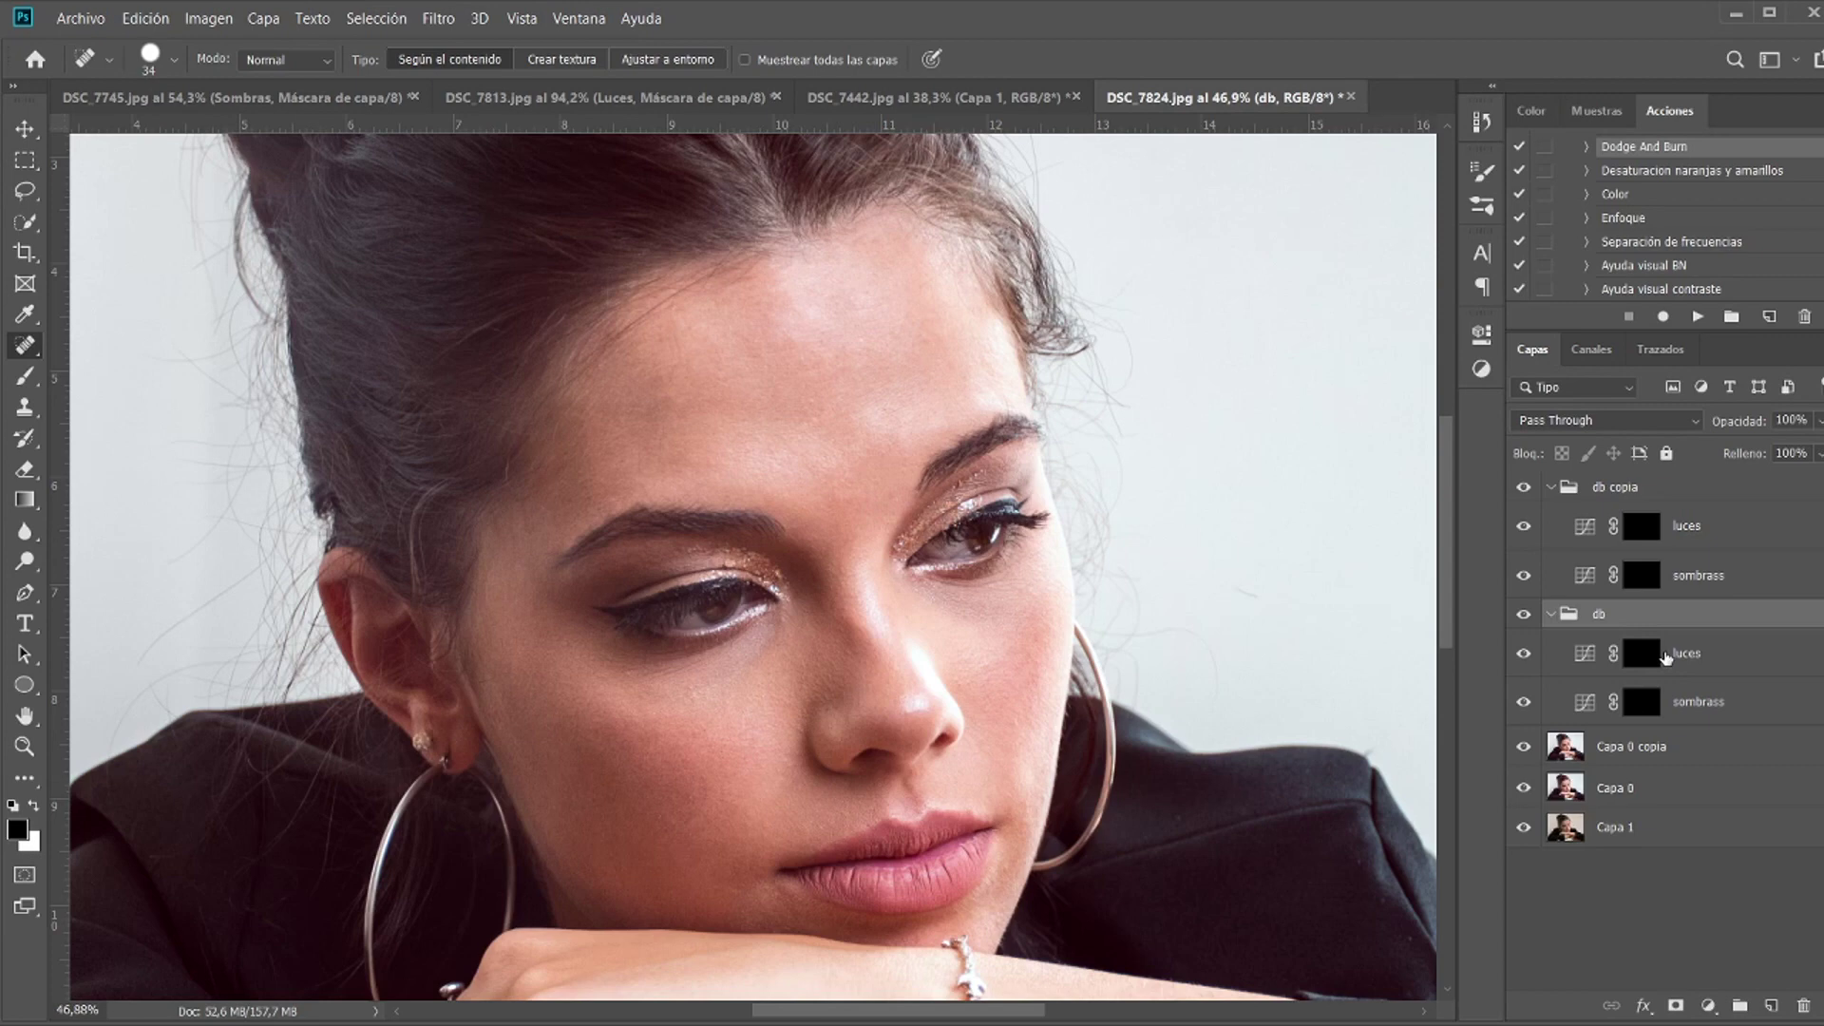
{"action": "left_click", "coordinate": [1650, 668]}
{"action": "key", "text": "x"}
{"action": "key", "text": "b"}
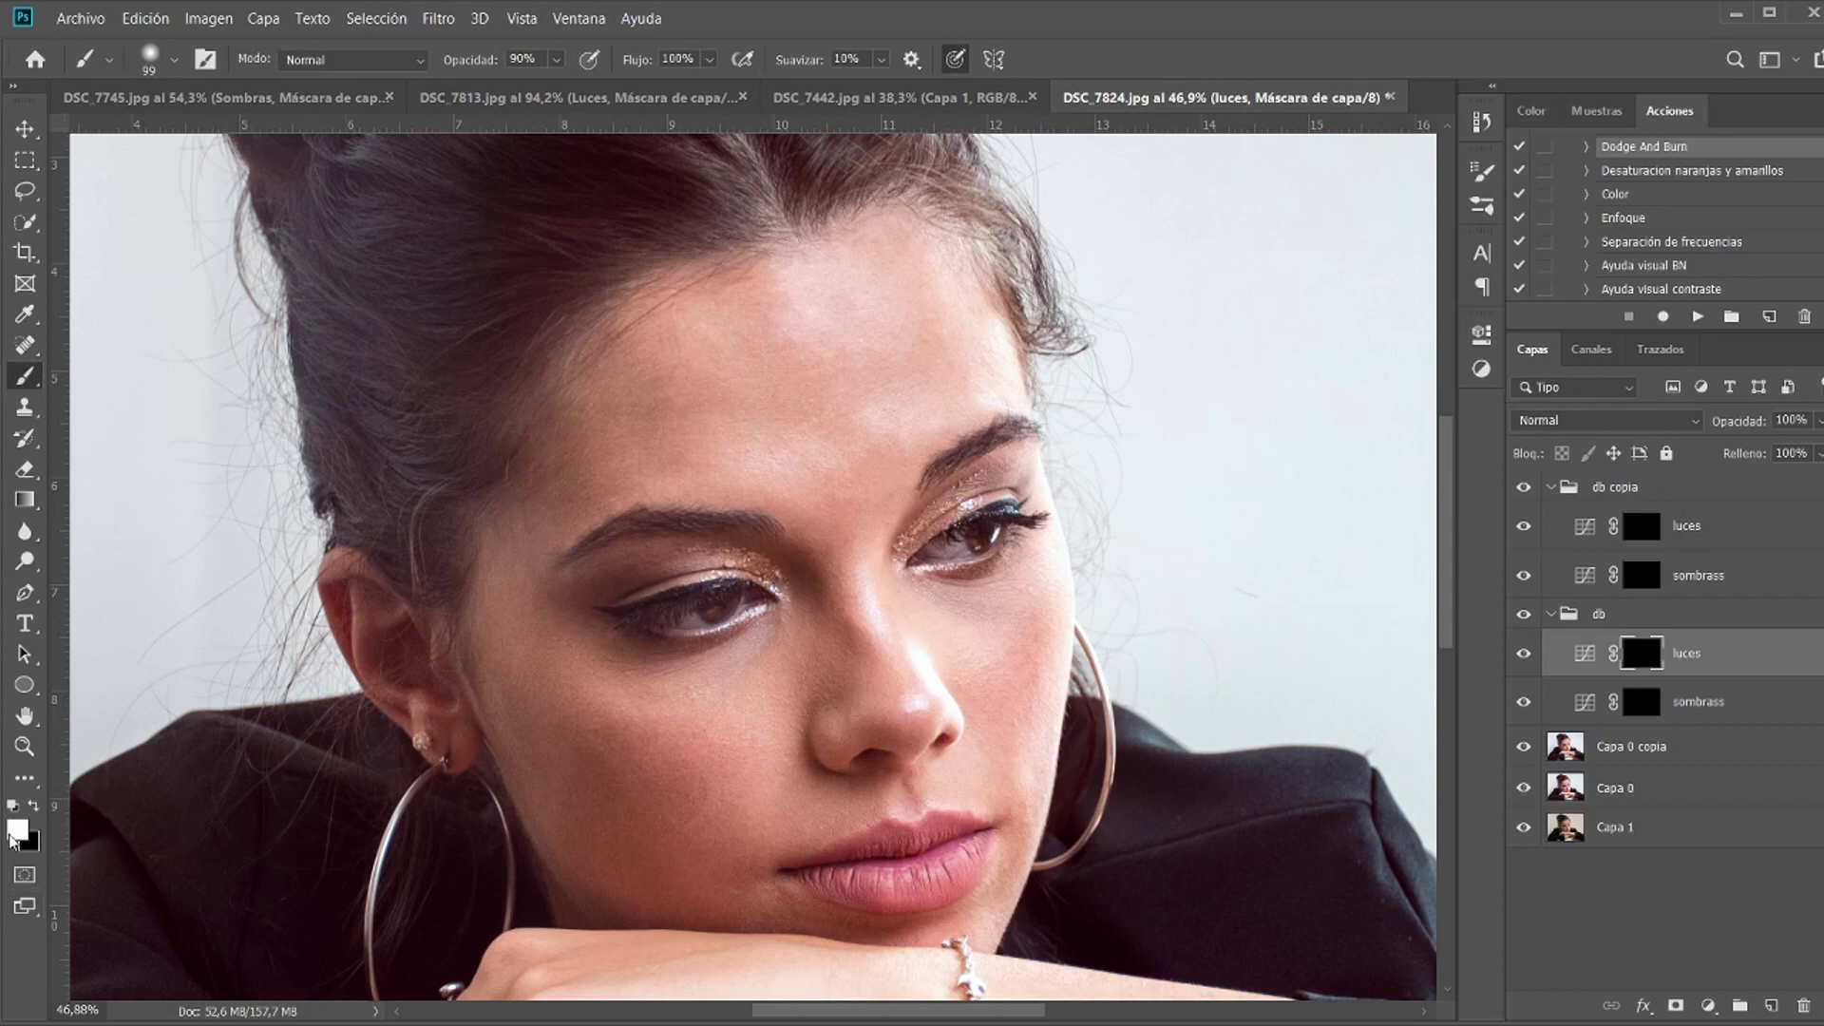
Step: Enlarge the brush to 611 px and set its opacity to 10%
{"action": "left_click_drag", "start_coordinate": [714, 419], "coordinate": [833, 423]}
{"action": "left_click_drag", "start_coordinate": [803, 748], "coordinate": [819, 597]}
{"action": "left_click_drag", "start_coordinate": [802, 218], "coordinate": [807, 196]}
{"action": "mouse_move", "coordinate": [781, 516]}
{"action": "left_mouse_down"}
{"action": "mouse_move", "coordinate": [836, 513]}
{"action": "mouse_move", "coordinate": [801, 468]}
{"action": "mouse_move", "coordinate": [773, 152]}
{"action": "left_mouse_up"}
{"action": "mouse_move", "coordinate": [790, 577]}
{"action": "left_mouse_down"}
{"action": "mouse_move", "coordinate": [767, 158]}
{"action": "mouse_move", "coordinate": [753, 942]}
{"action": "mouse_move", "coordinate": [763, 14]}
{"action": "left_mouse_up"}
{"action": "key", "text": "1"}
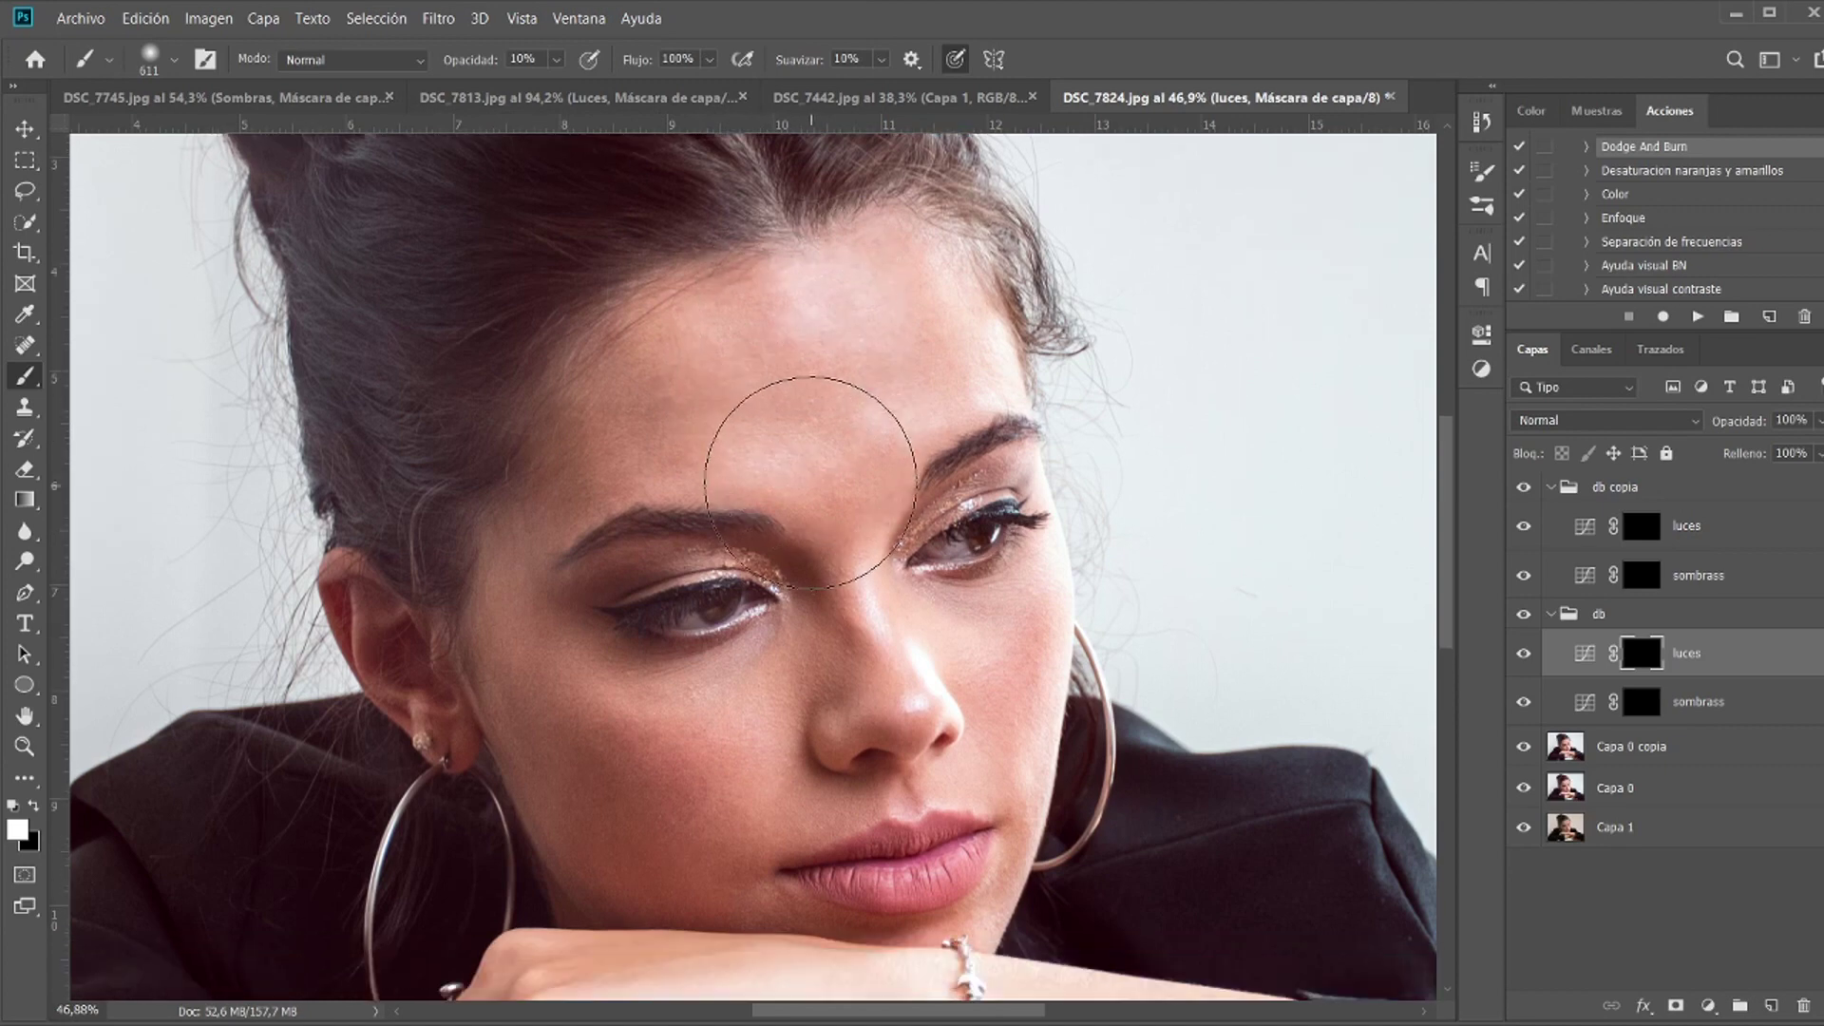
Step: Reduce the brush to 89 px, set its opacity to 50% and try strokes over the forehead, nose and cheeks
{"action": "left_click_drag", "start_coordinate": [792, 436], "coordinate": [641, 456]}
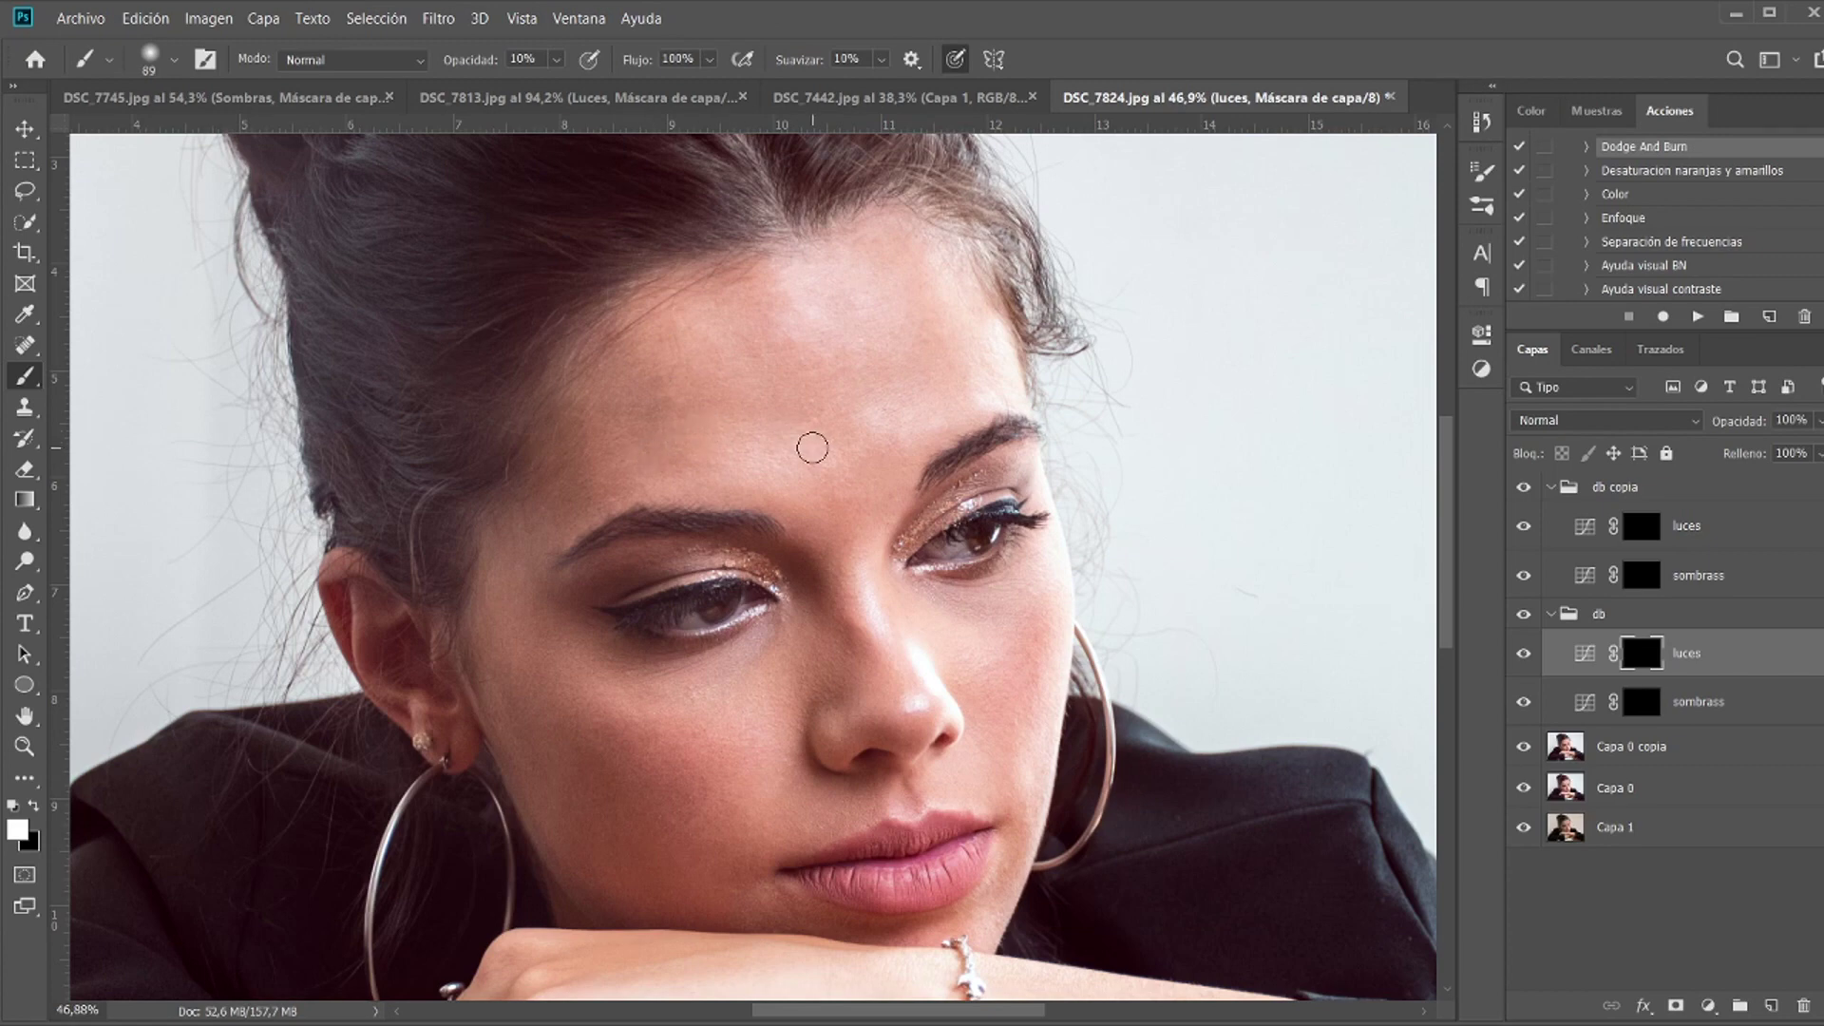
{"action": "key", "text": "5"}
{"action": "mouse_move", "coordinate": [841, 290]}
{"action": "left_mouse_down"}
{"action": "mouse_move", "coordinate": [748, 314]}
{"action": "mouse_move", "coordinate": [737, 457]}
{"action": "mouse_move", "coordinate": [852, 518]}
{"action": "mouse_move", "coordinate": [906, 365]}
{"action": "mouse_move", "coordinate": [769, 382]}
{"action": "left_mouse_up"}
{"action": "left_click_drag", "start_coordinate": [860, 589], "coordinate": [920, 692]}
{"action": "mouse_move", "coordinate": [619, 679]}
{"action": "left_mouse_down"}
{"action": "mouse_move", "coordinate": [579, 726]}
{"action": "mouse_move", "coordinate": [662, 672]}
{"action": "left_mouse_up"}
{"action": "left_click_drag", "start_coordinate": [1032, 564], "coordinate": [1049, 603]}
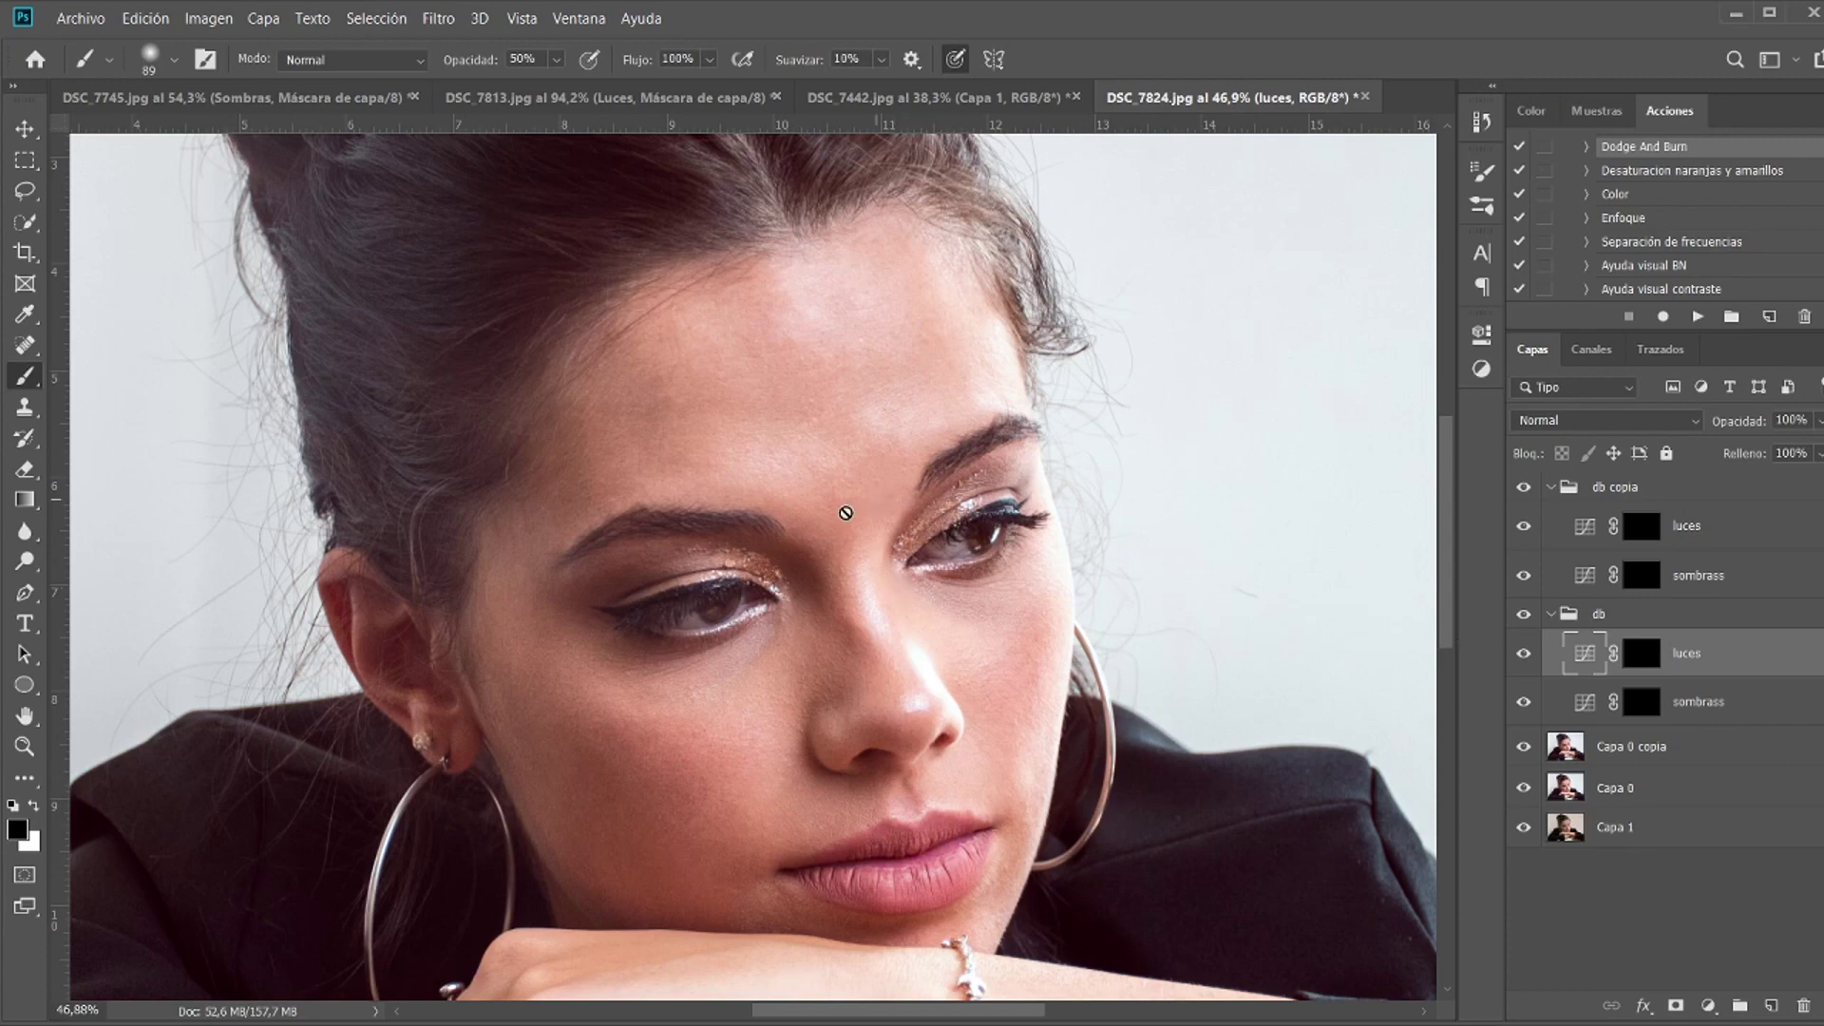
Step: Target the luces mask in the db group with white as foreground, and set the brush to 61 px and 10% opacity
{"action": "left_click", "coordinate": [1641, 657]}
{"action": "key", "text": "x"}
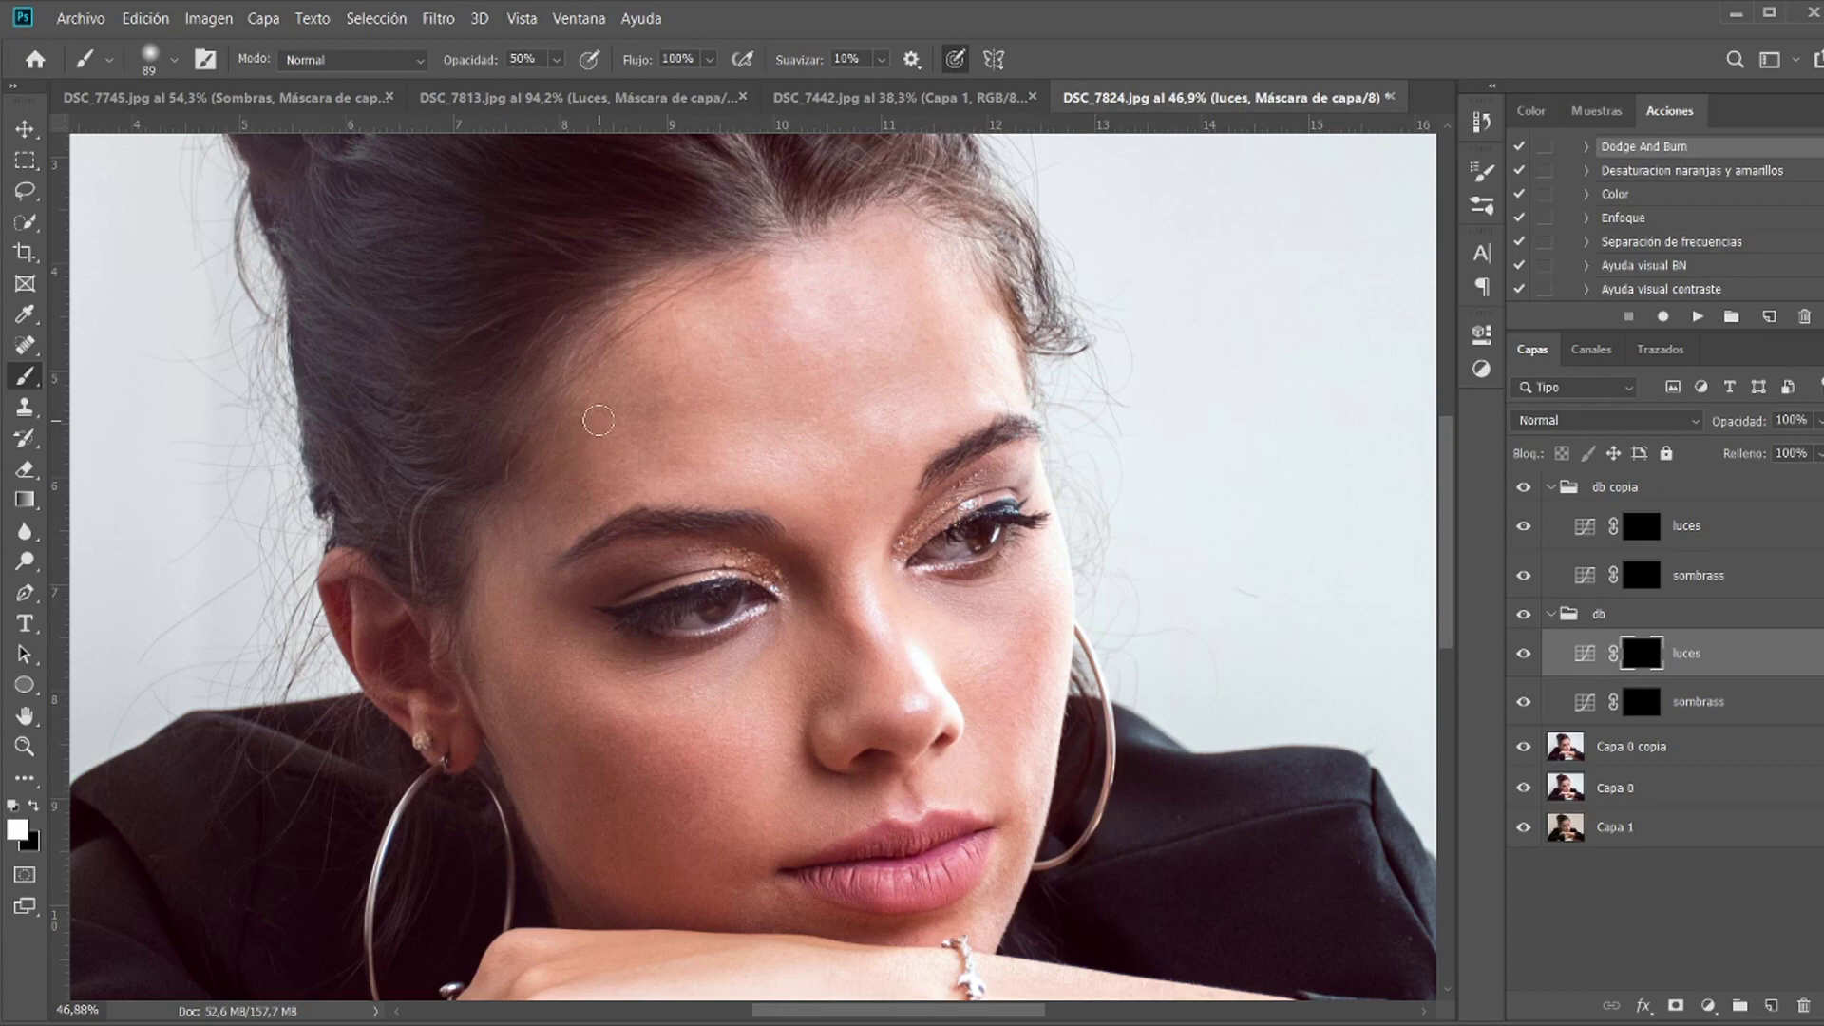
{"action": "scroll", "coordinate": [509, 456], "scroll_direction": "up", "scroll_amount": 2}
{"action": "left_click_drag", "start_coordinate": [566, 441], "coordinate": [556, 439]}
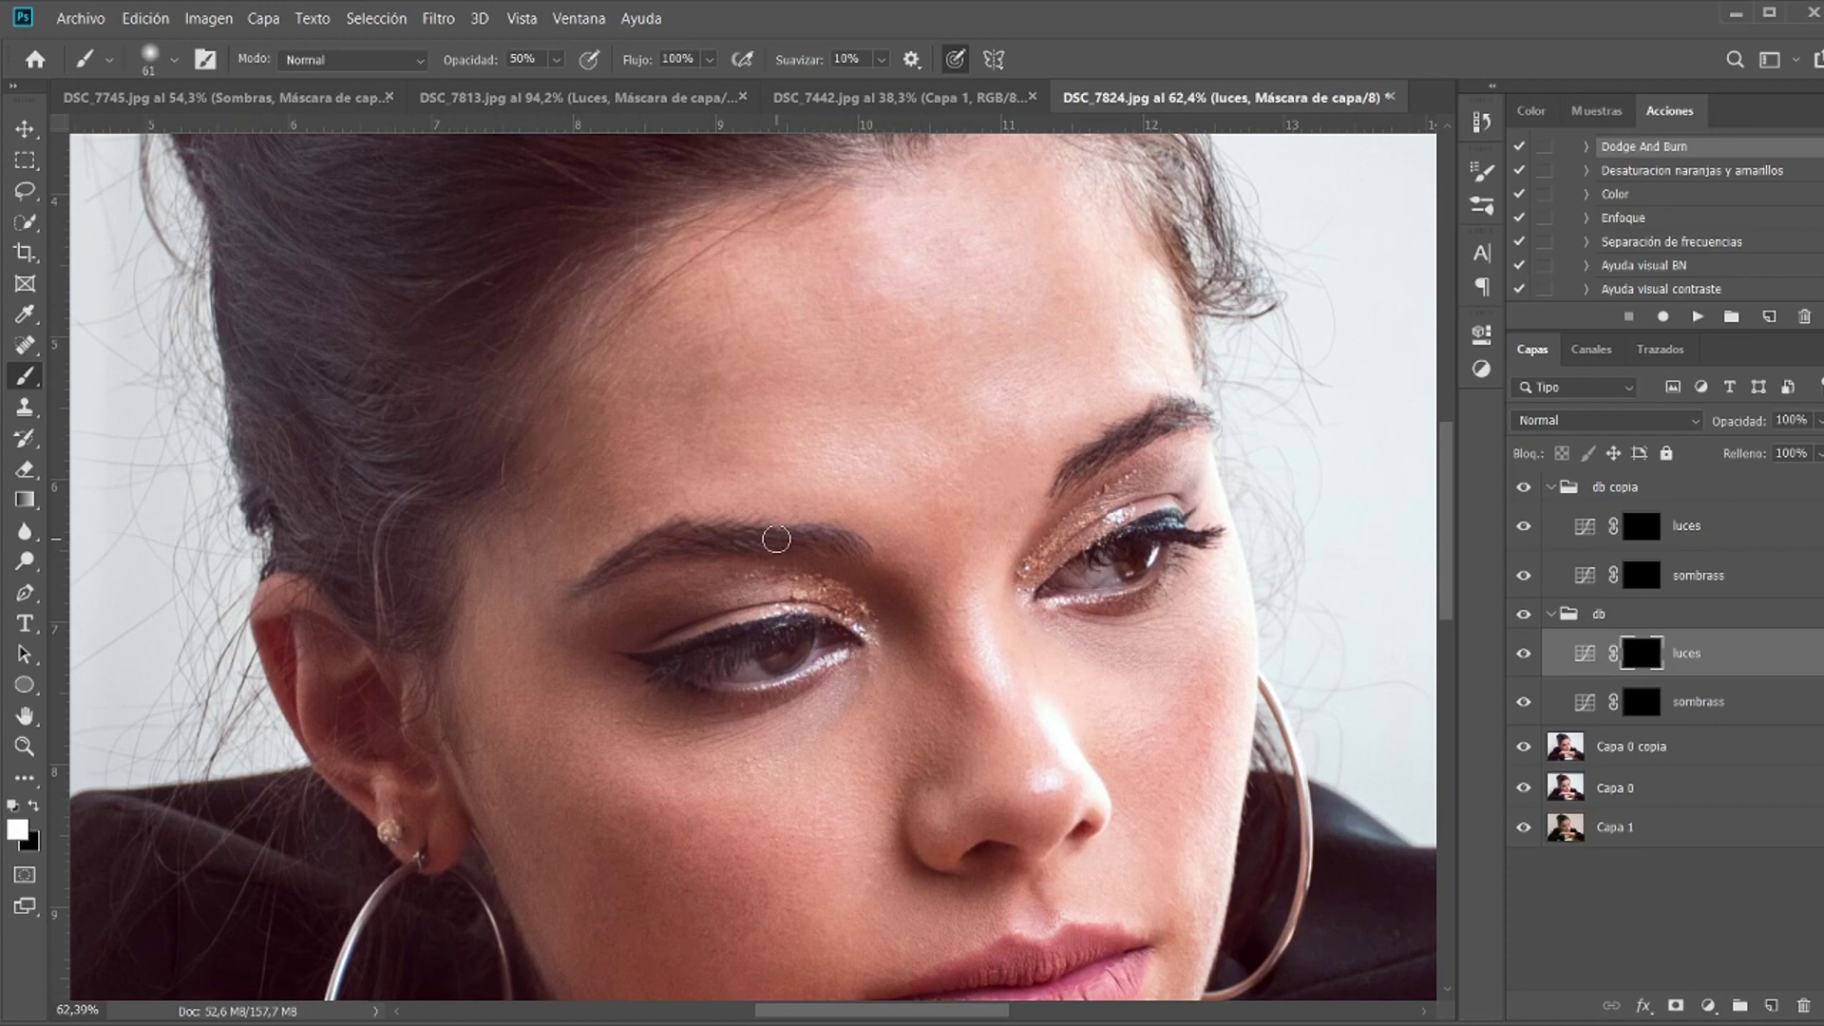
{"action": "key", "text": "1"}
Step: Create a new empty layer and place it above the db copia group, outside it, at the top of the layer stack
{"action": "left_click", "coordinate": [1675, 497]}
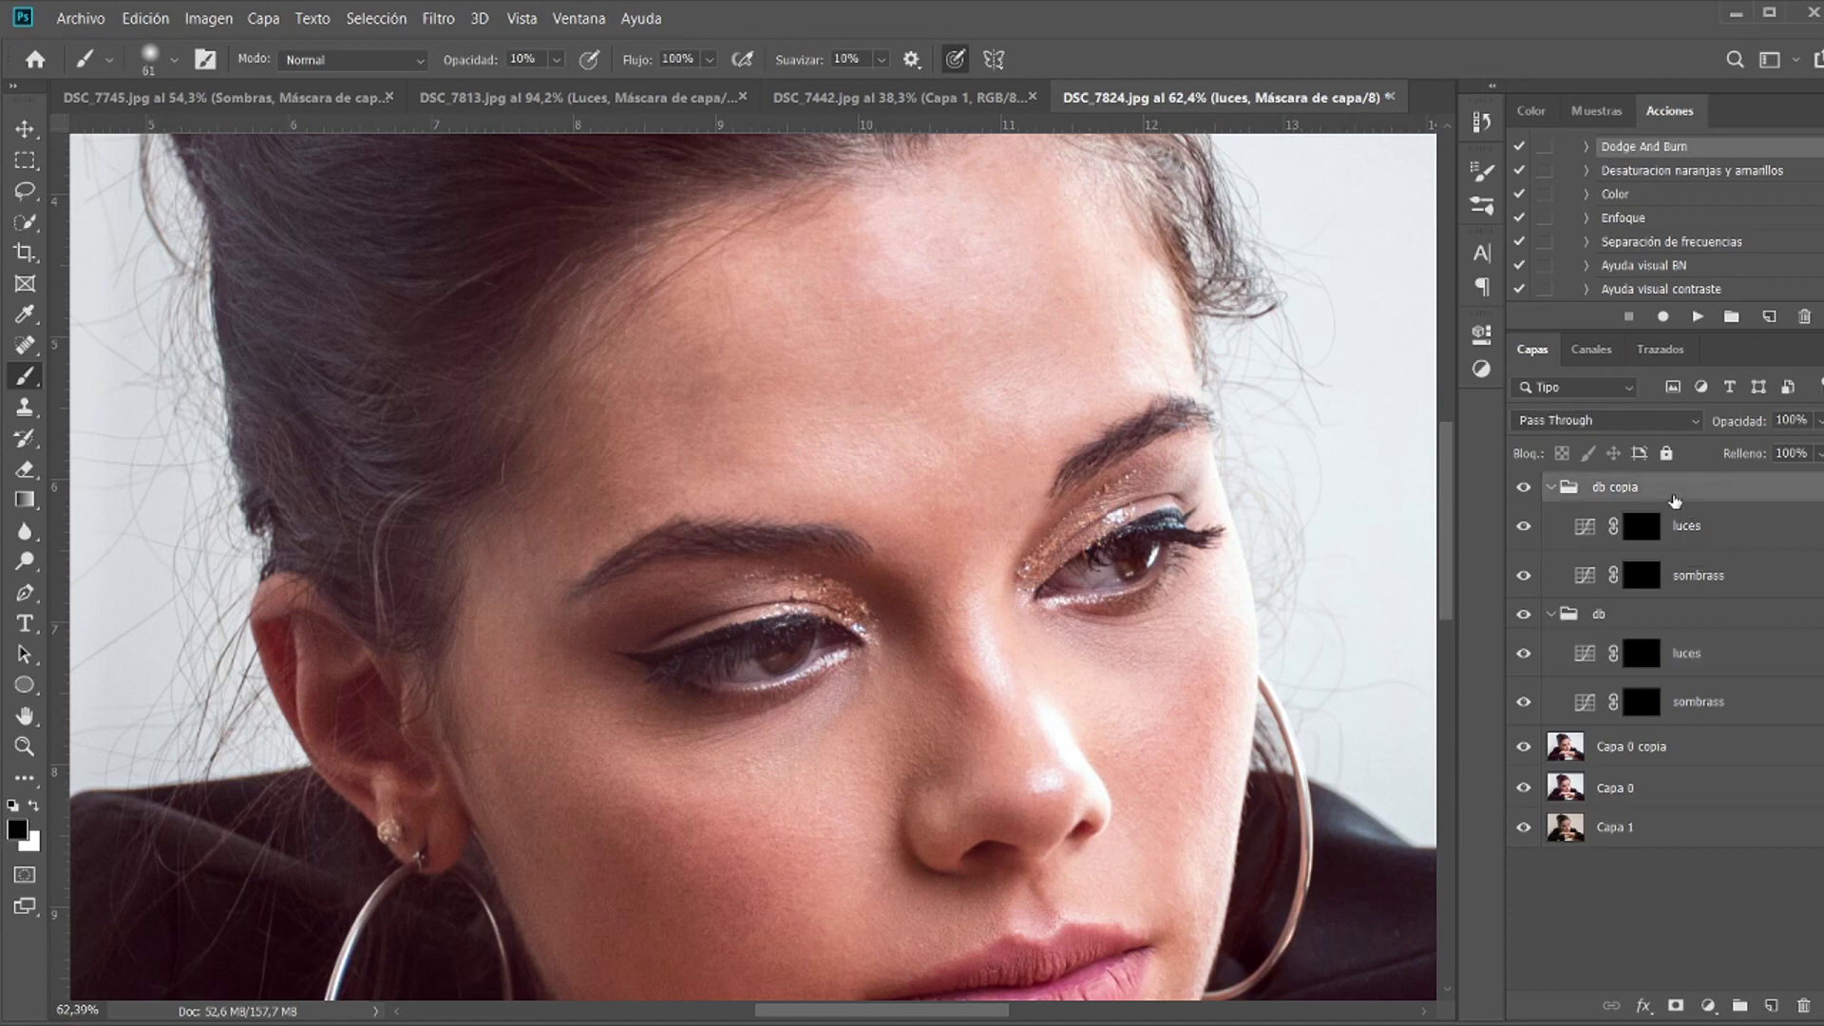
{"action": "key", "text": "x"}
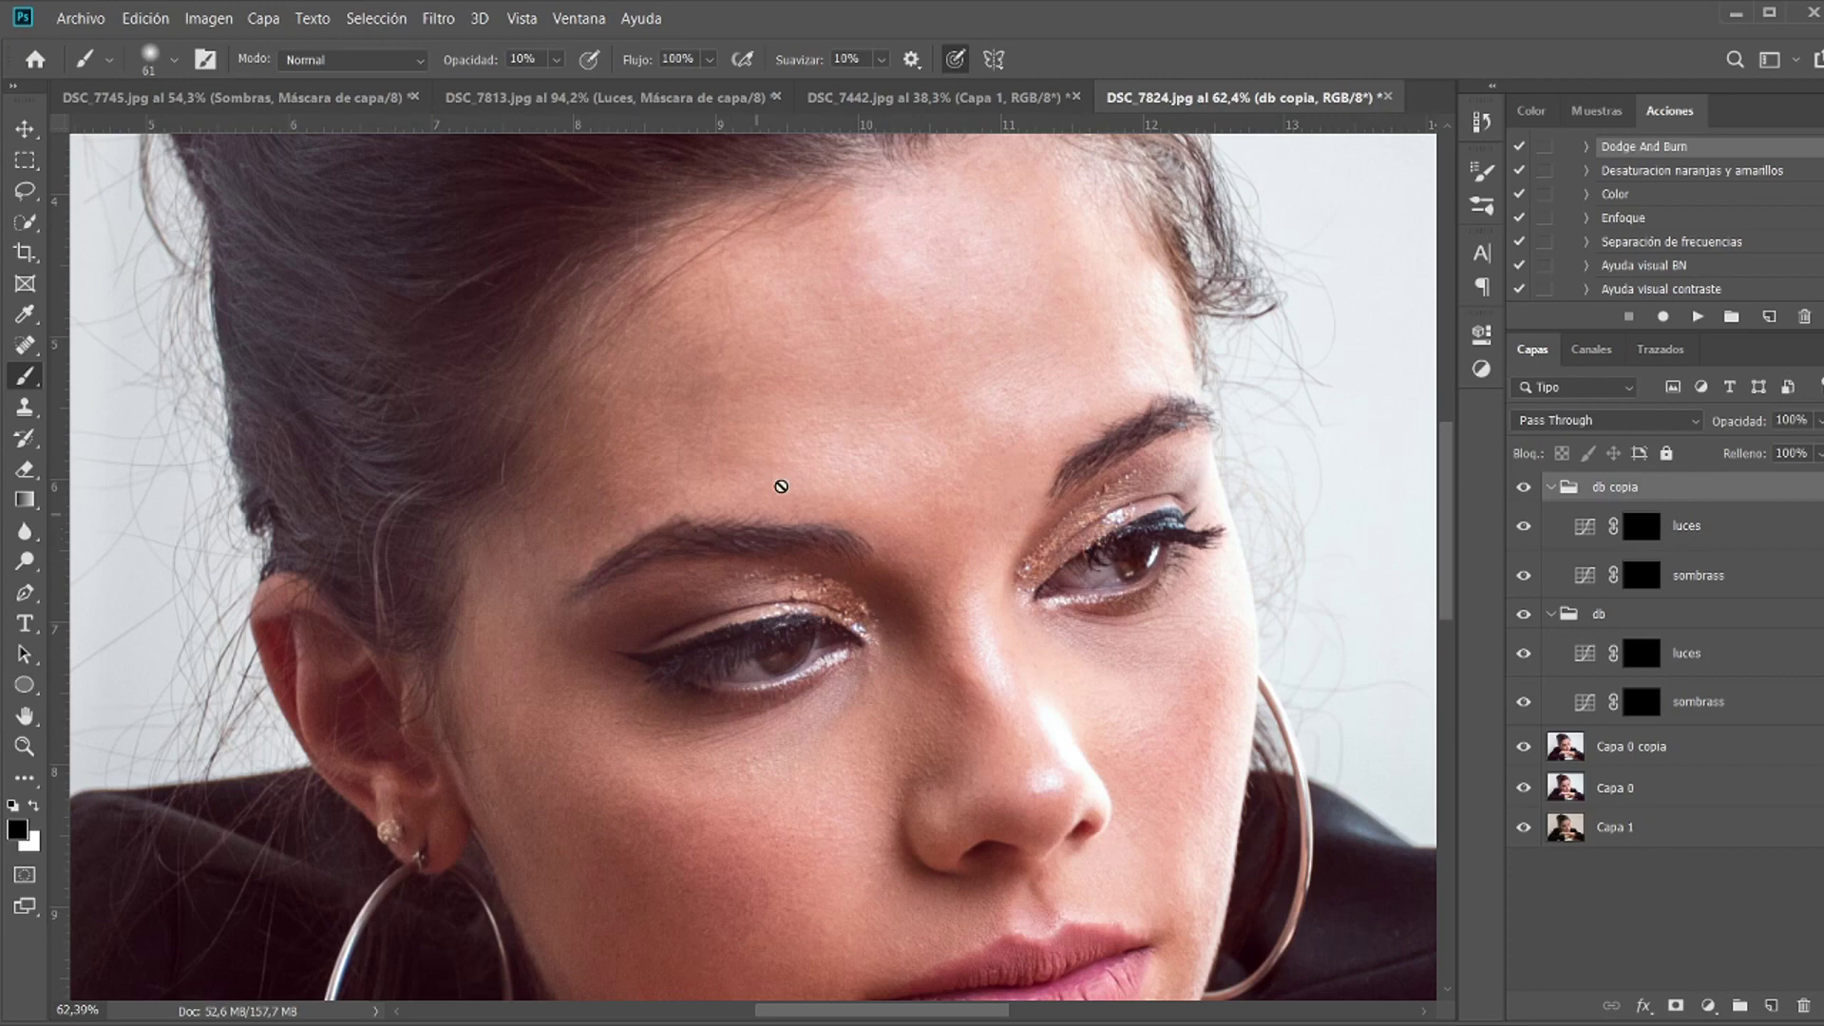
{"action": "scroll", "coordinate": [799, 476], "scroll_direction": "up", "scroll_amount": 1}
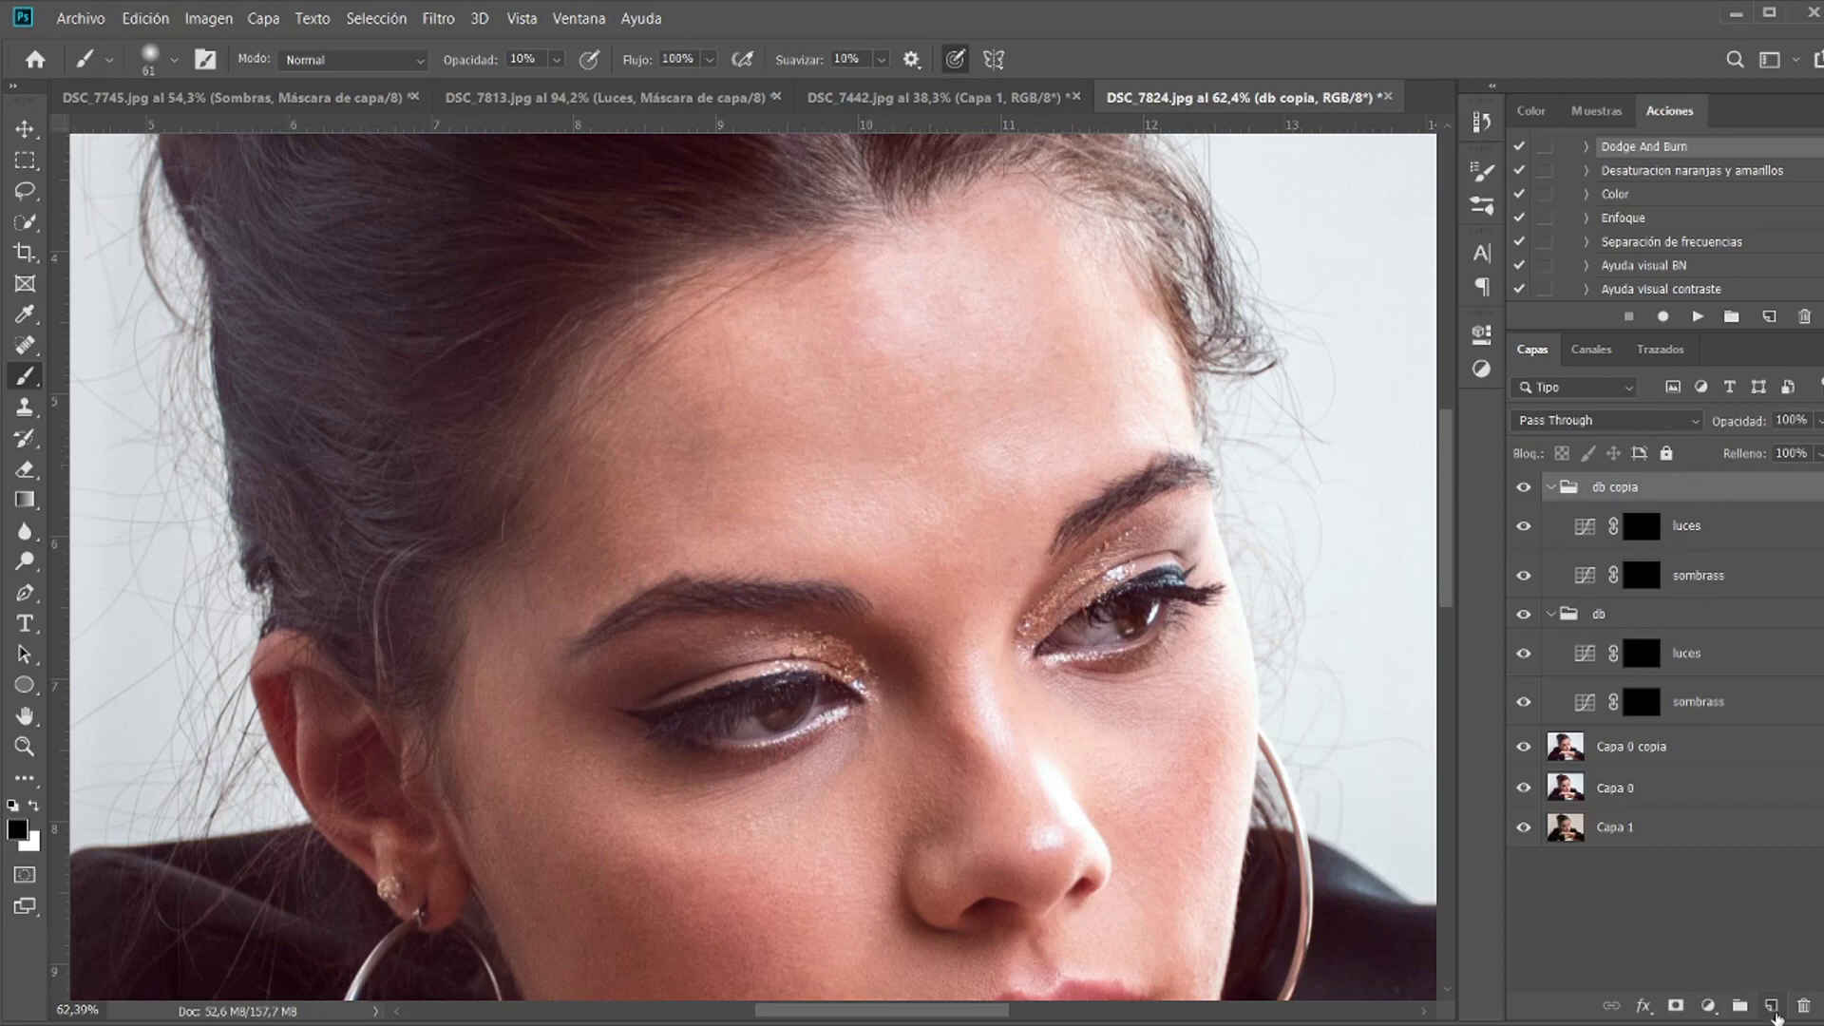
{"action": "left_click", "coordinate": [1773, 1005]}
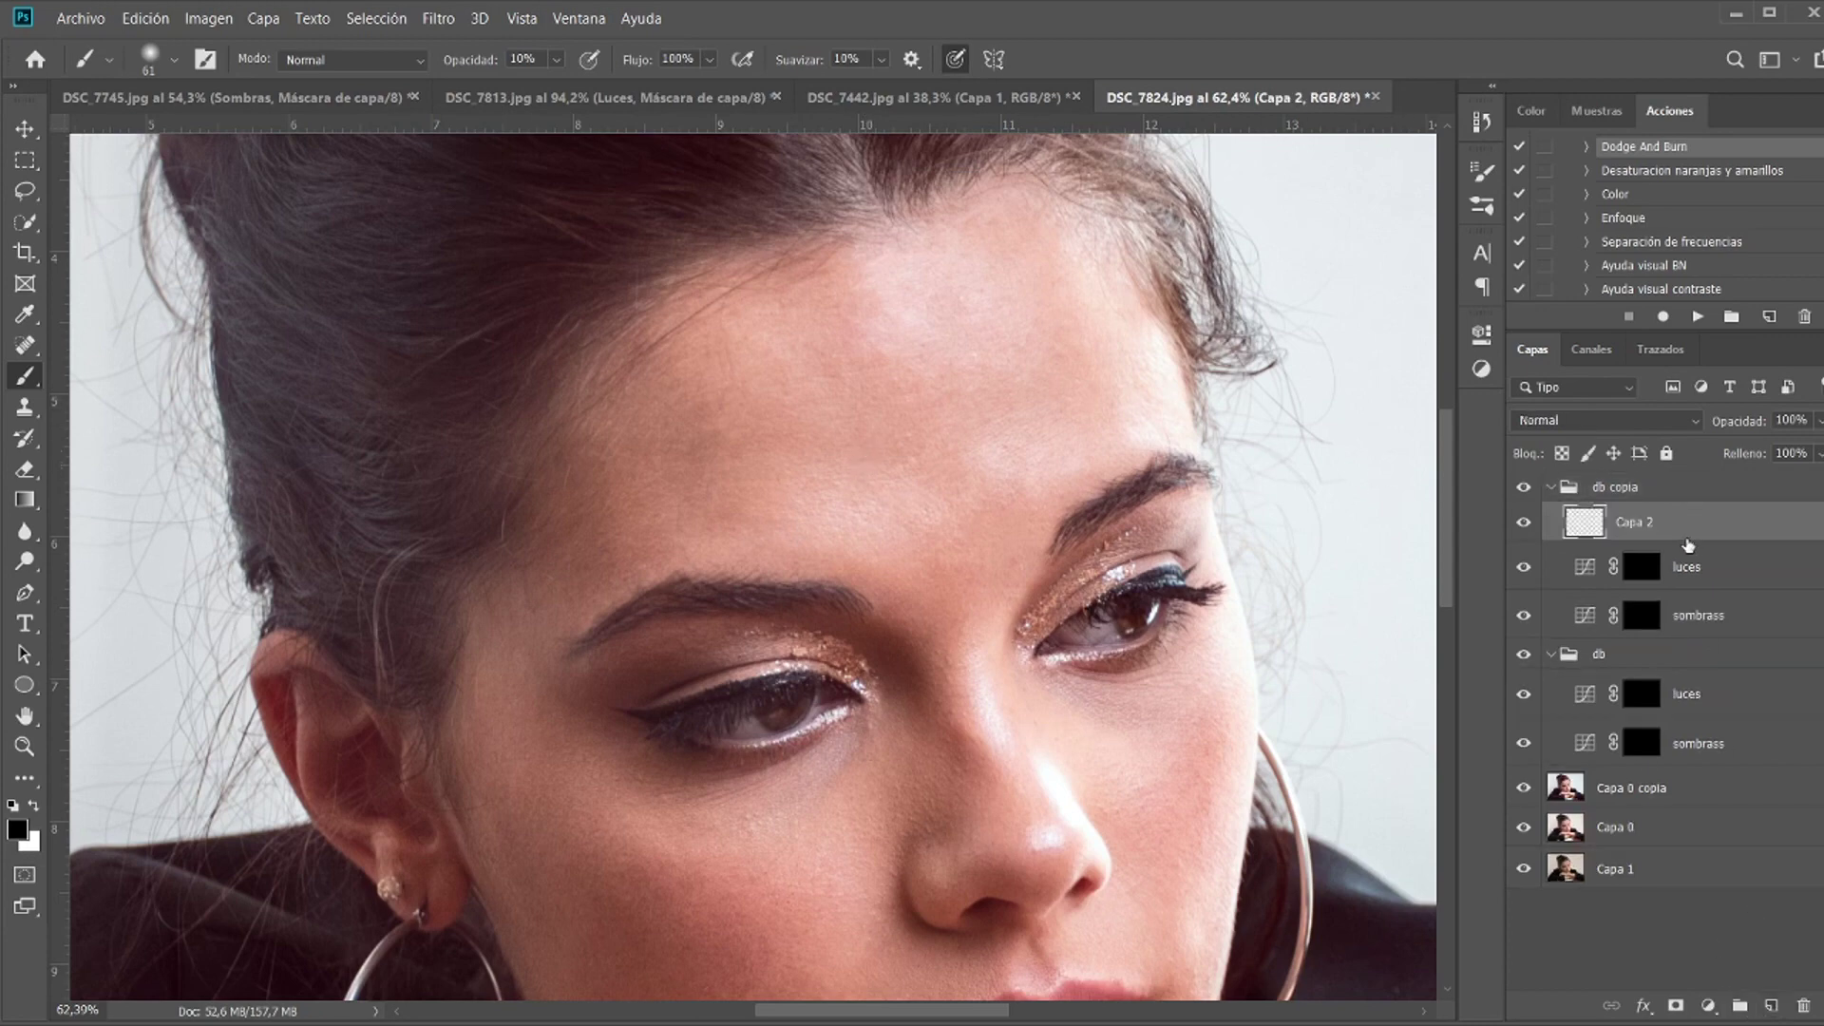
{"action": "left_click_drag", "start_coordinate": [1657, 498], "coordinate": [1658, 477]}
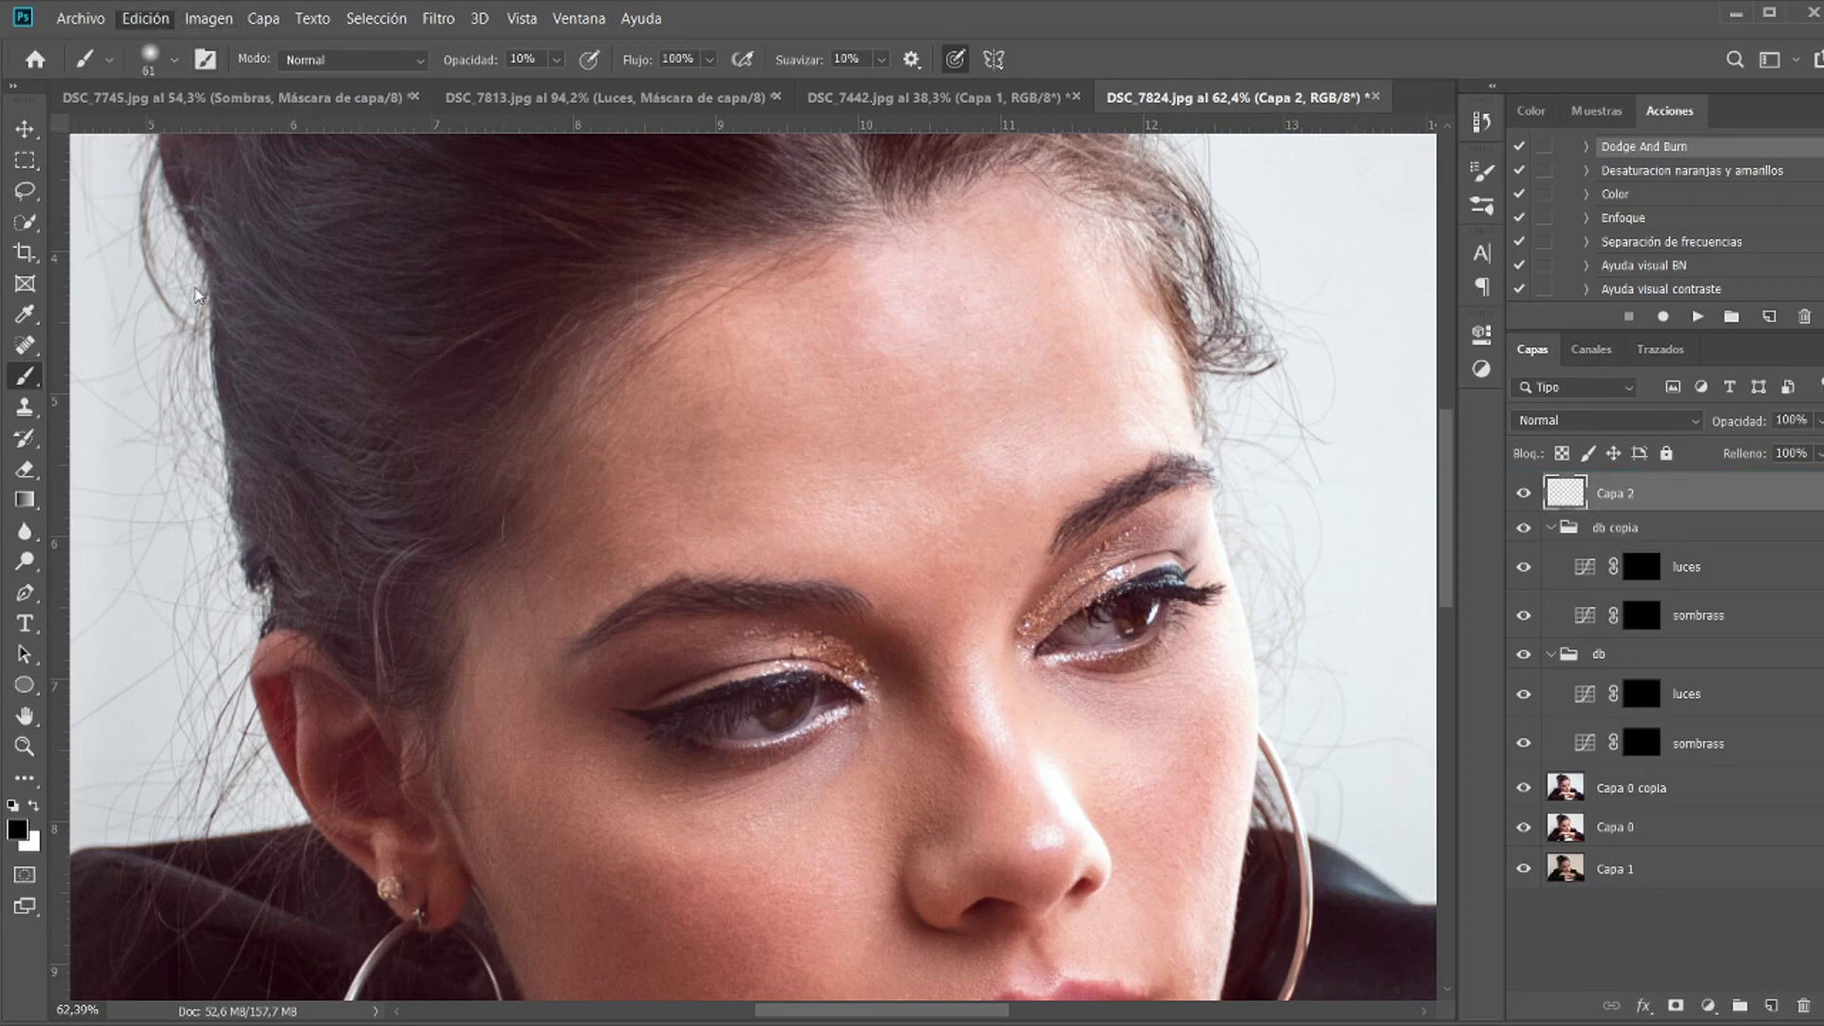
Step: Fill the new layer with 50% grey in Normal mode at 100% opacity, and set the layer's blending mode to Color
{"action": "key", "text": "i"}
{"action": "key", "text": "shift+F5"}
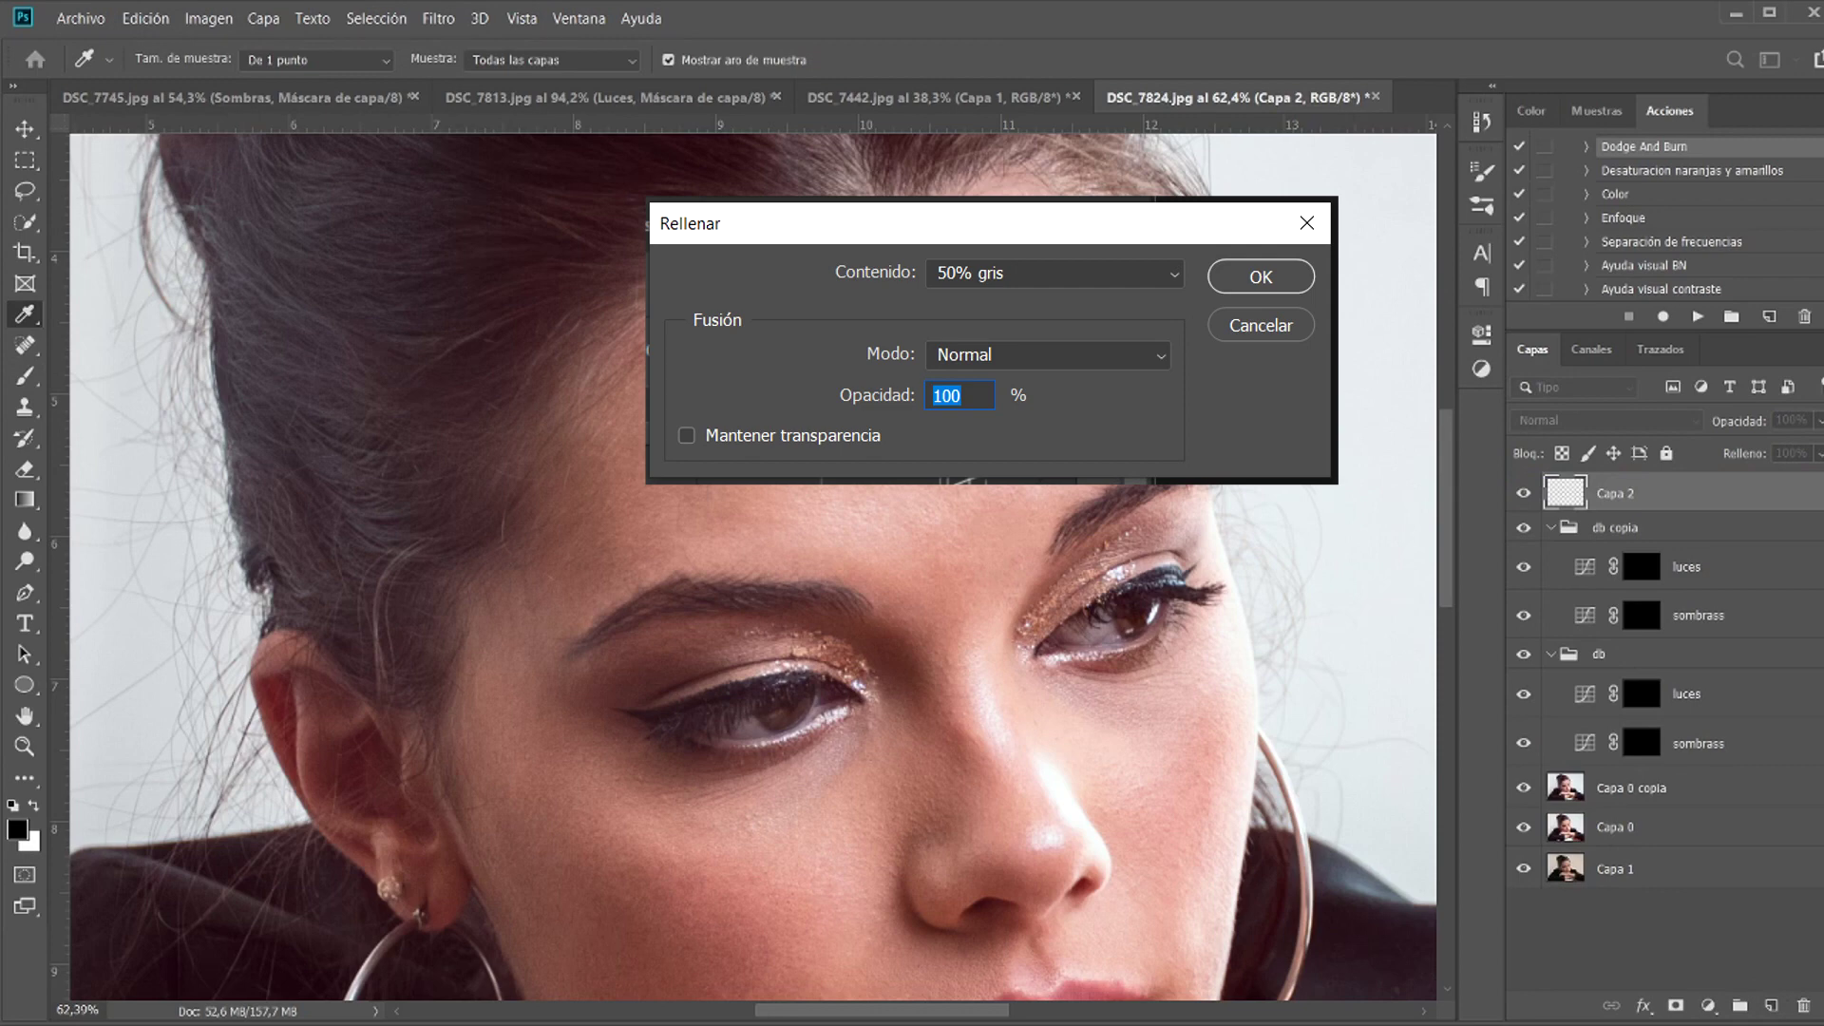
{"action": "key", "text": "b"}
{"action": "key", "text": "Return"}
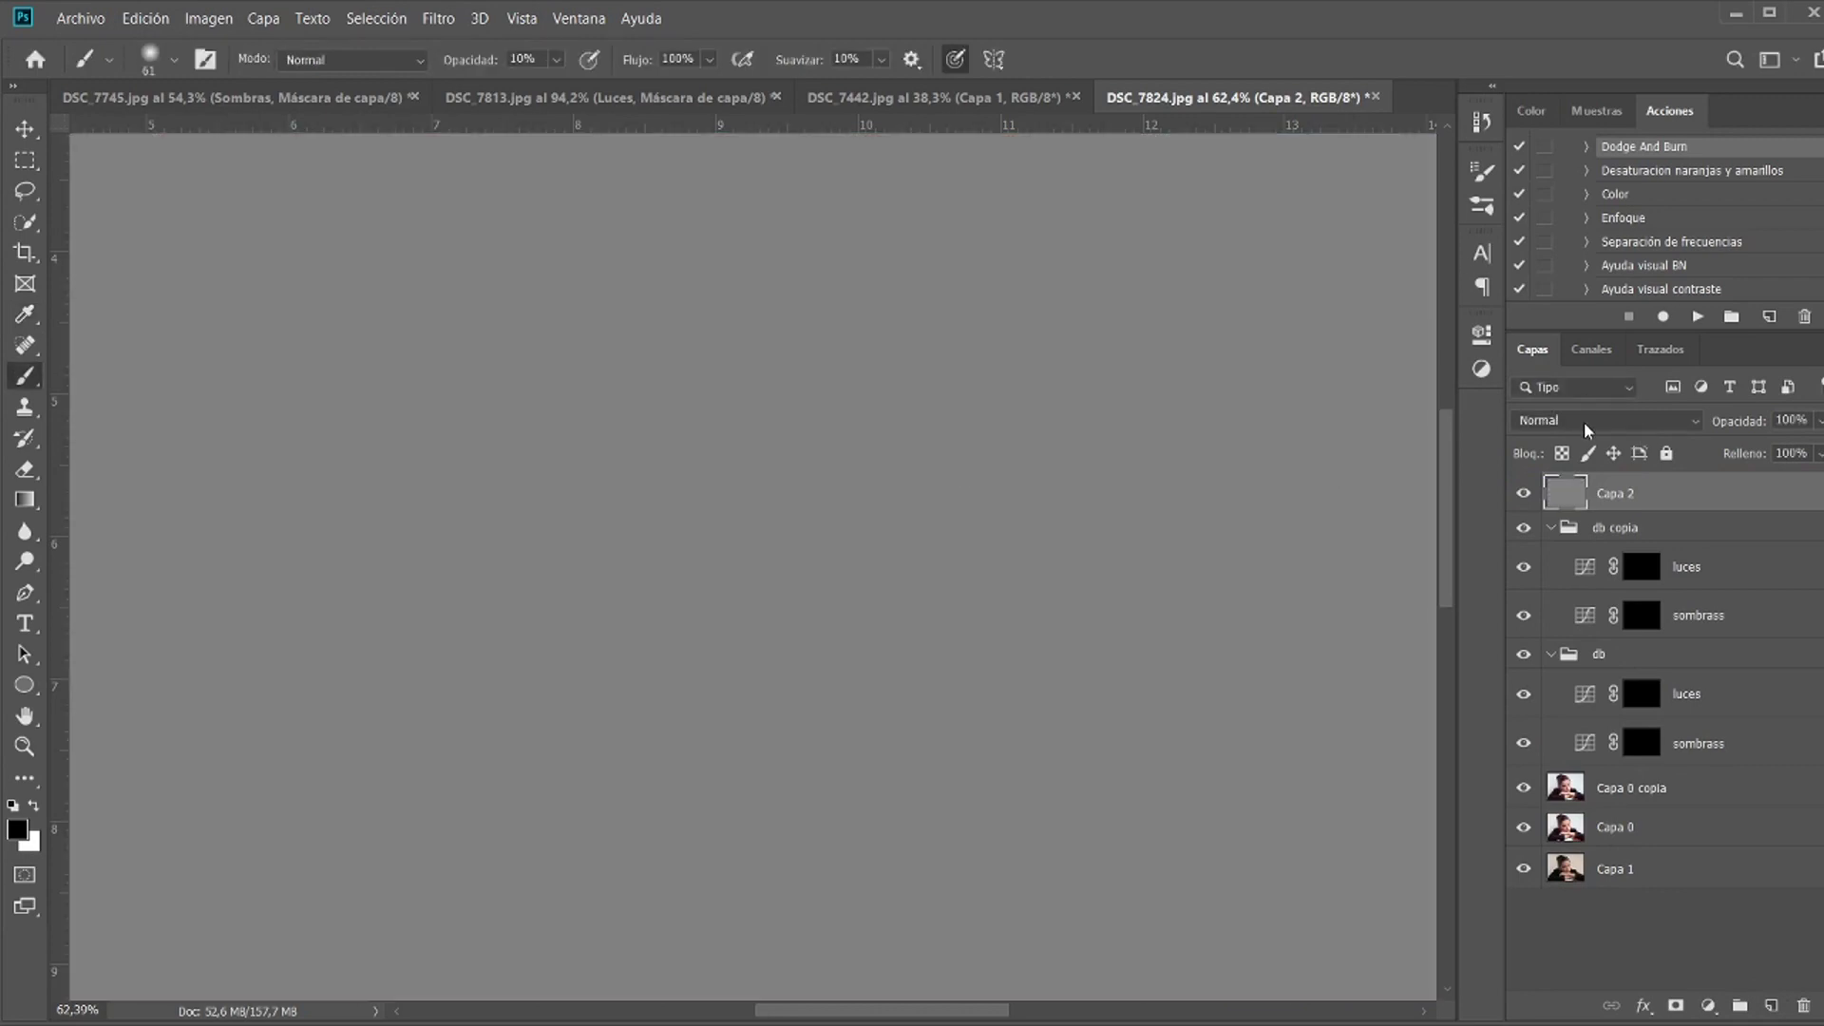
{"action": "left_click", "coordinate": [1595, 426]}
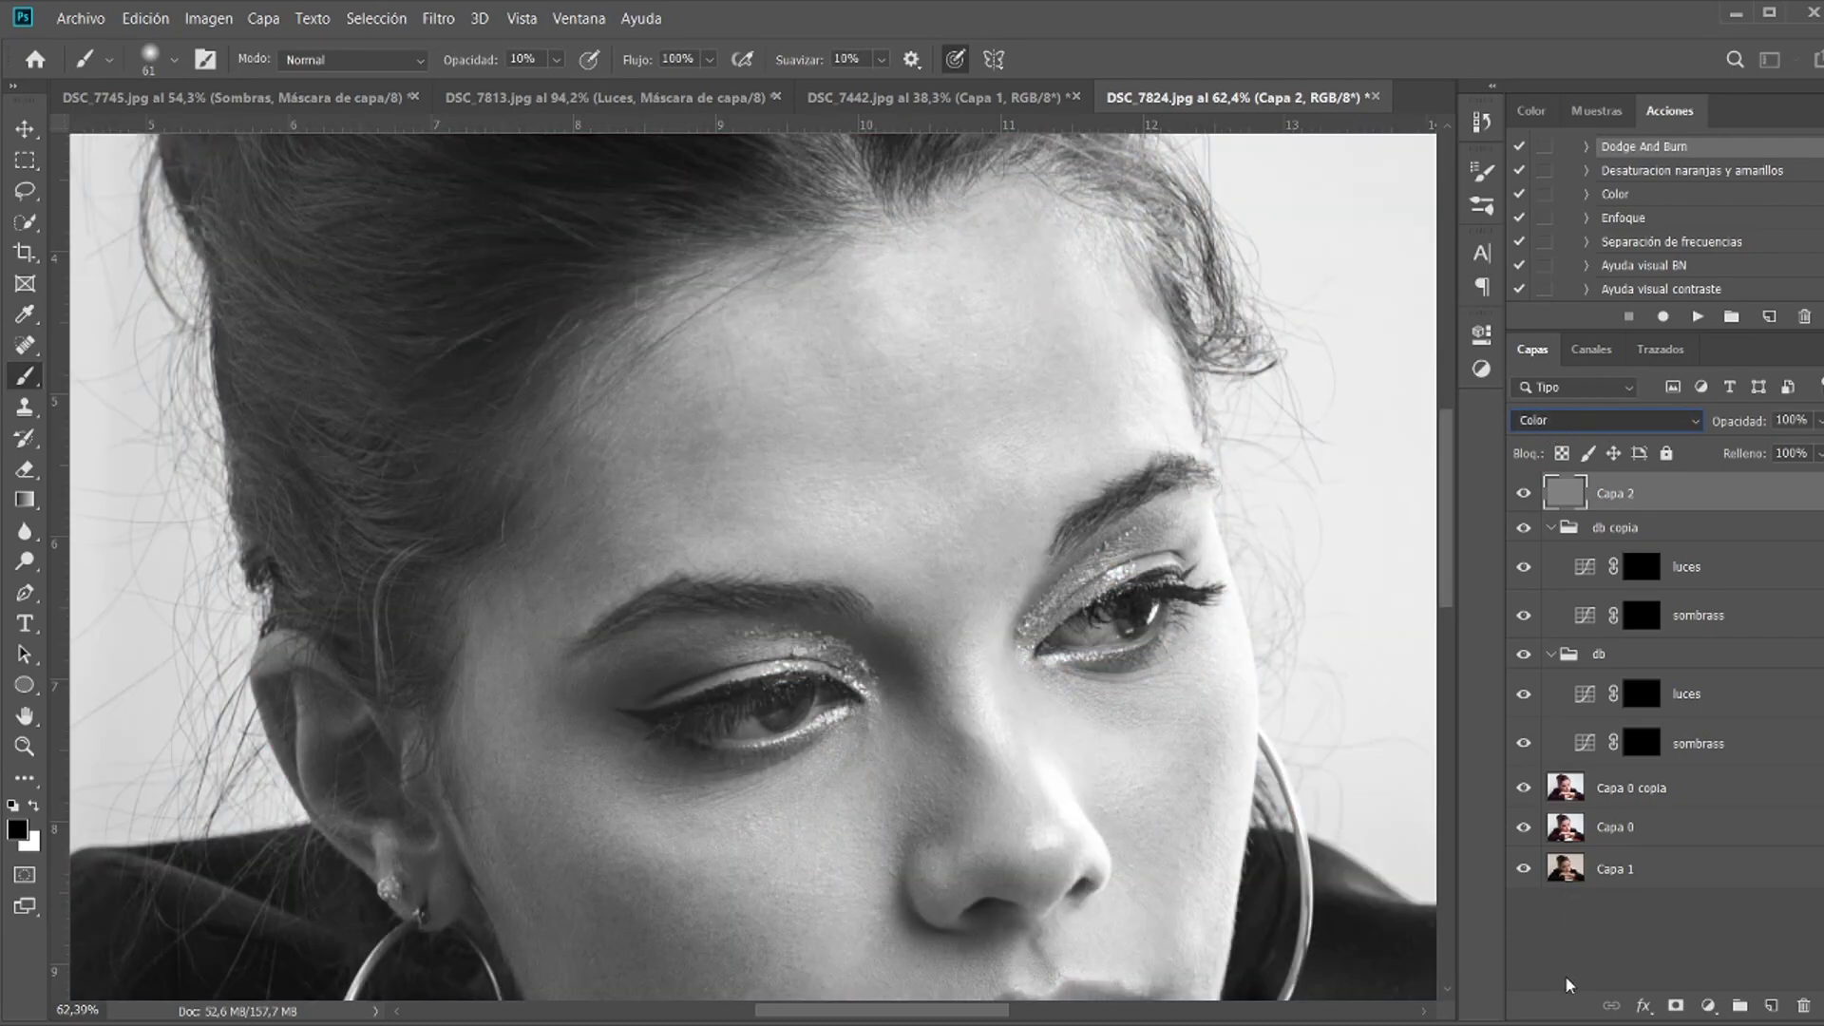
{"action": "left_click", "coordinate": [1566, 978]}
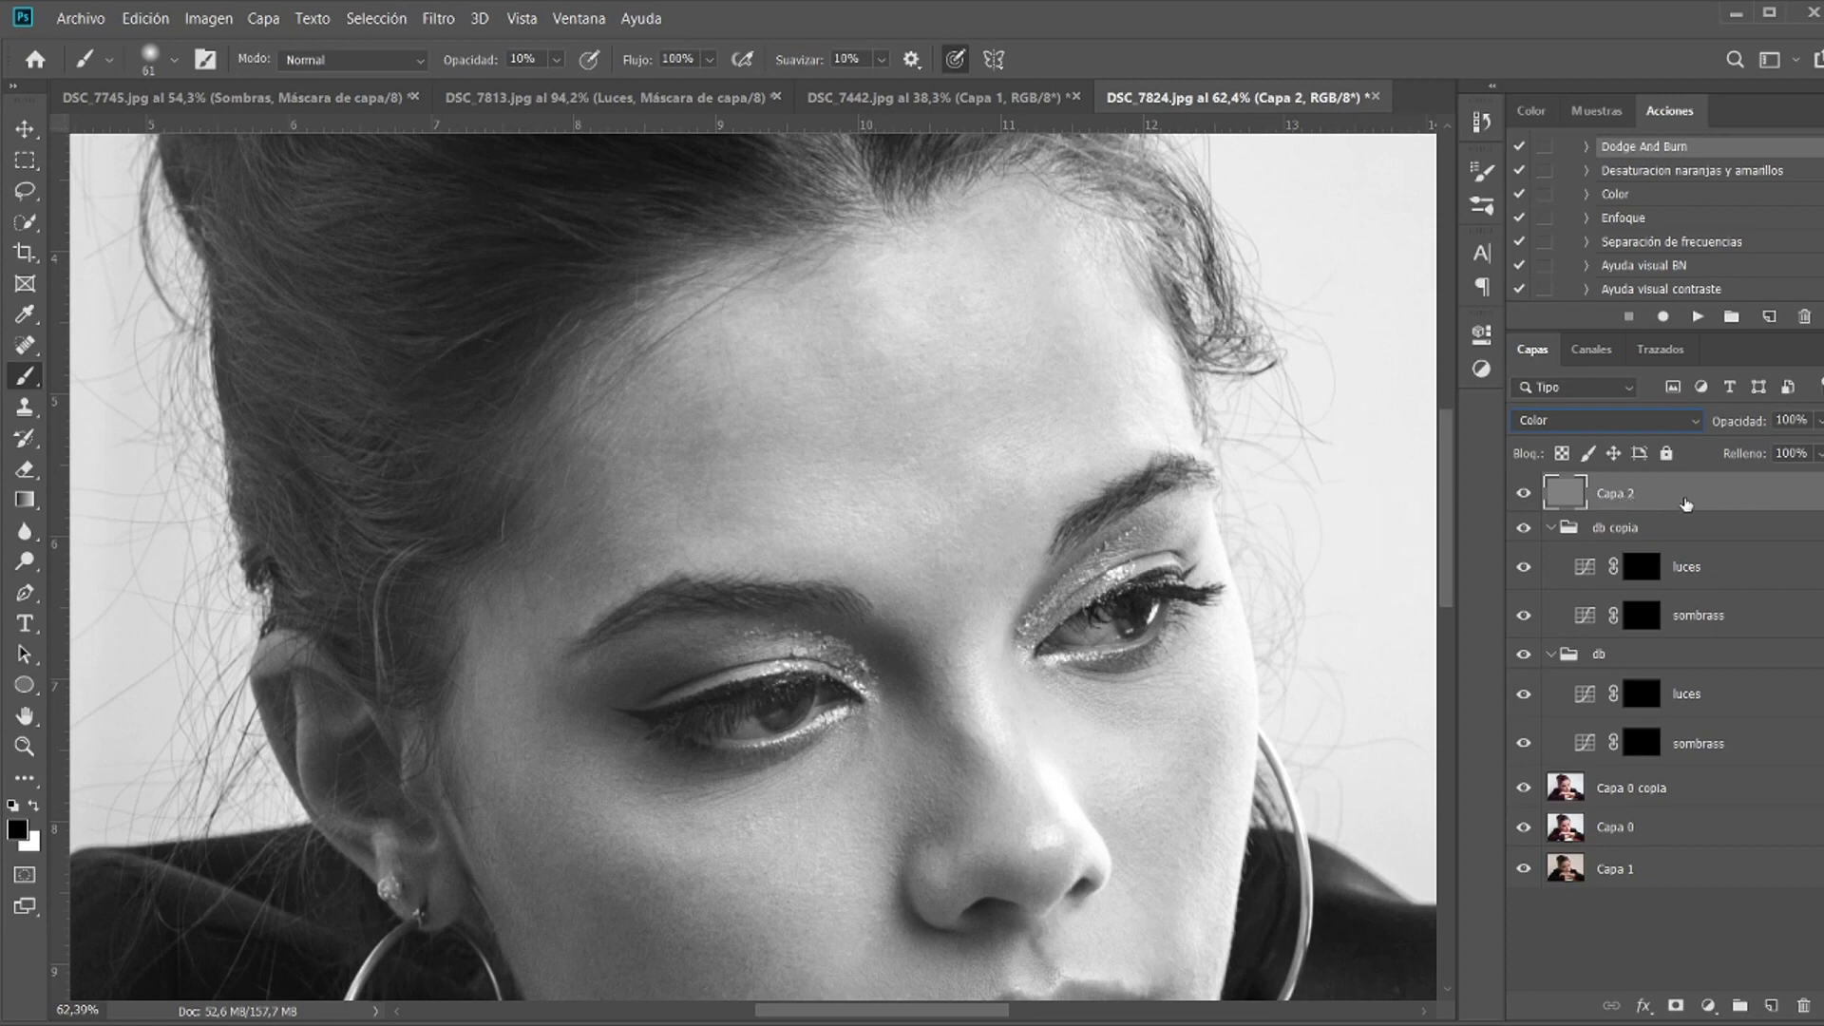
Step: Add a darkening Curves layer above the grey layer, group both layers and name the group "ayuda visual contraste"
{"action": "left_click", "coordinate": [1708, 1008]}
{"action": "left_click", "coordinate": [1782, 709]}
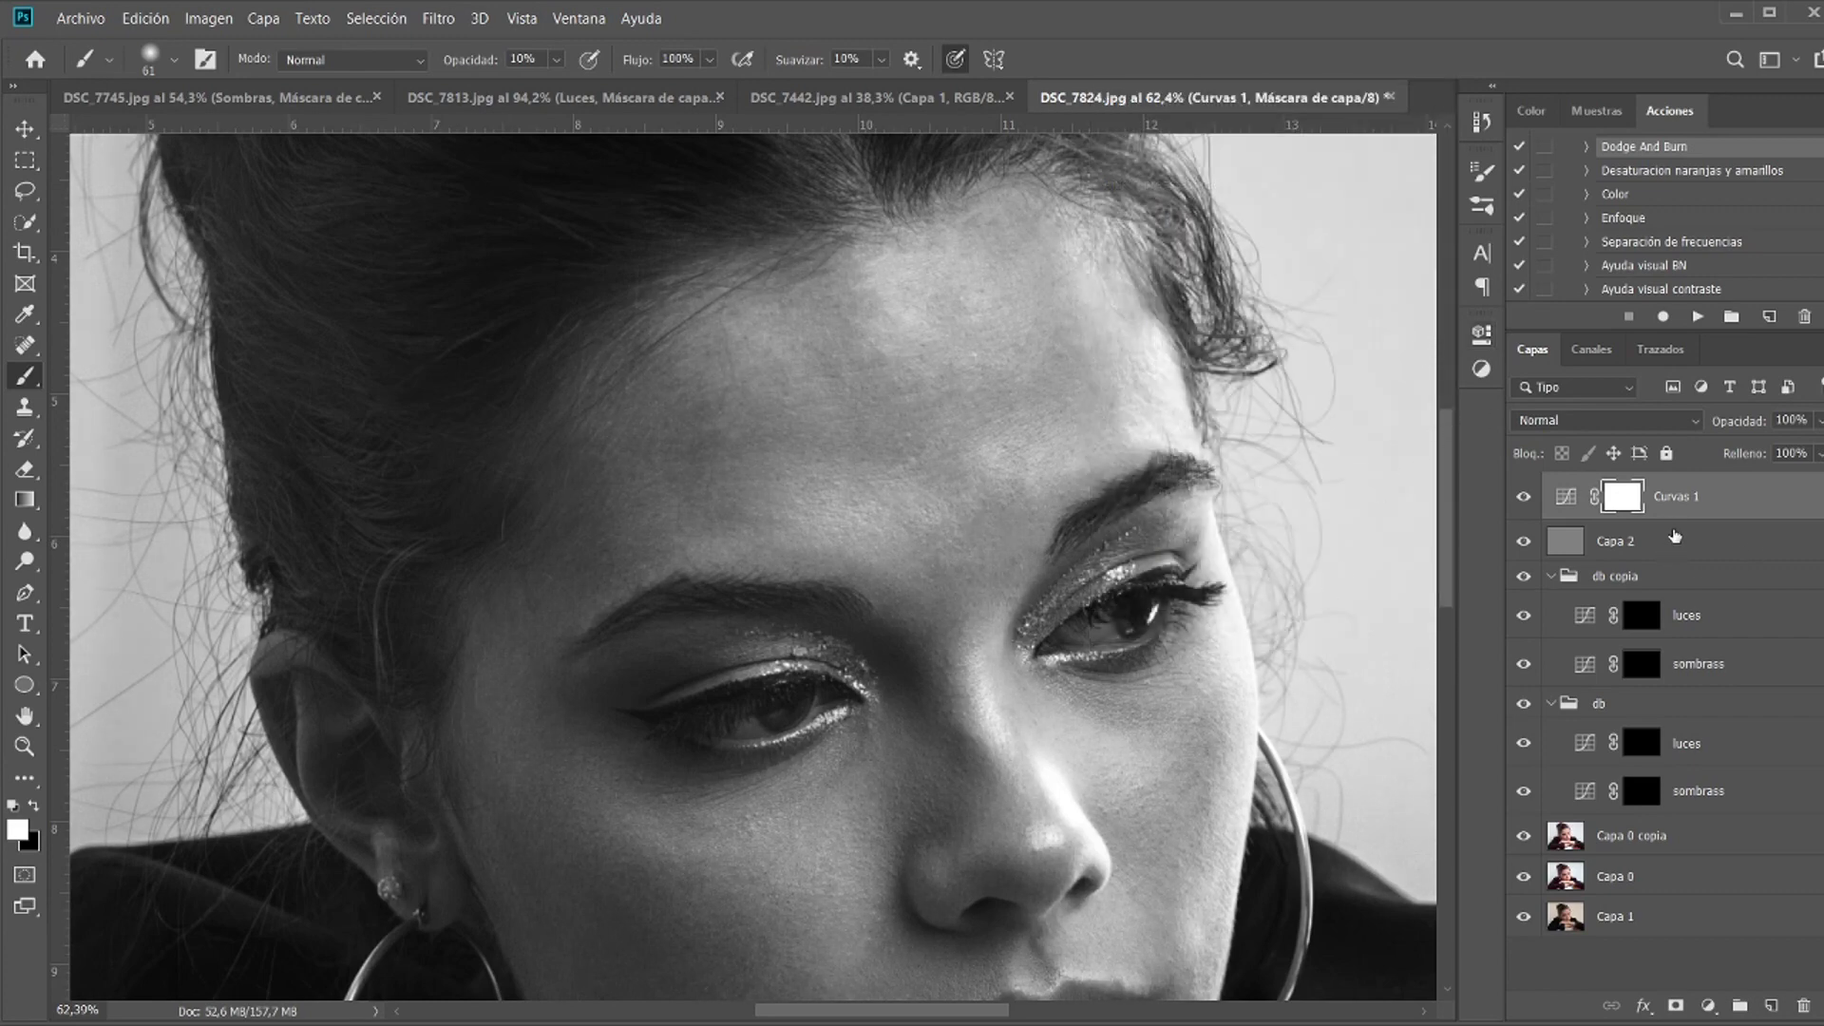
{"action": "left_click", "coordinate": [1674, 540], "text": "shift"}
{"action": "key", "text": "ctrl+g"}
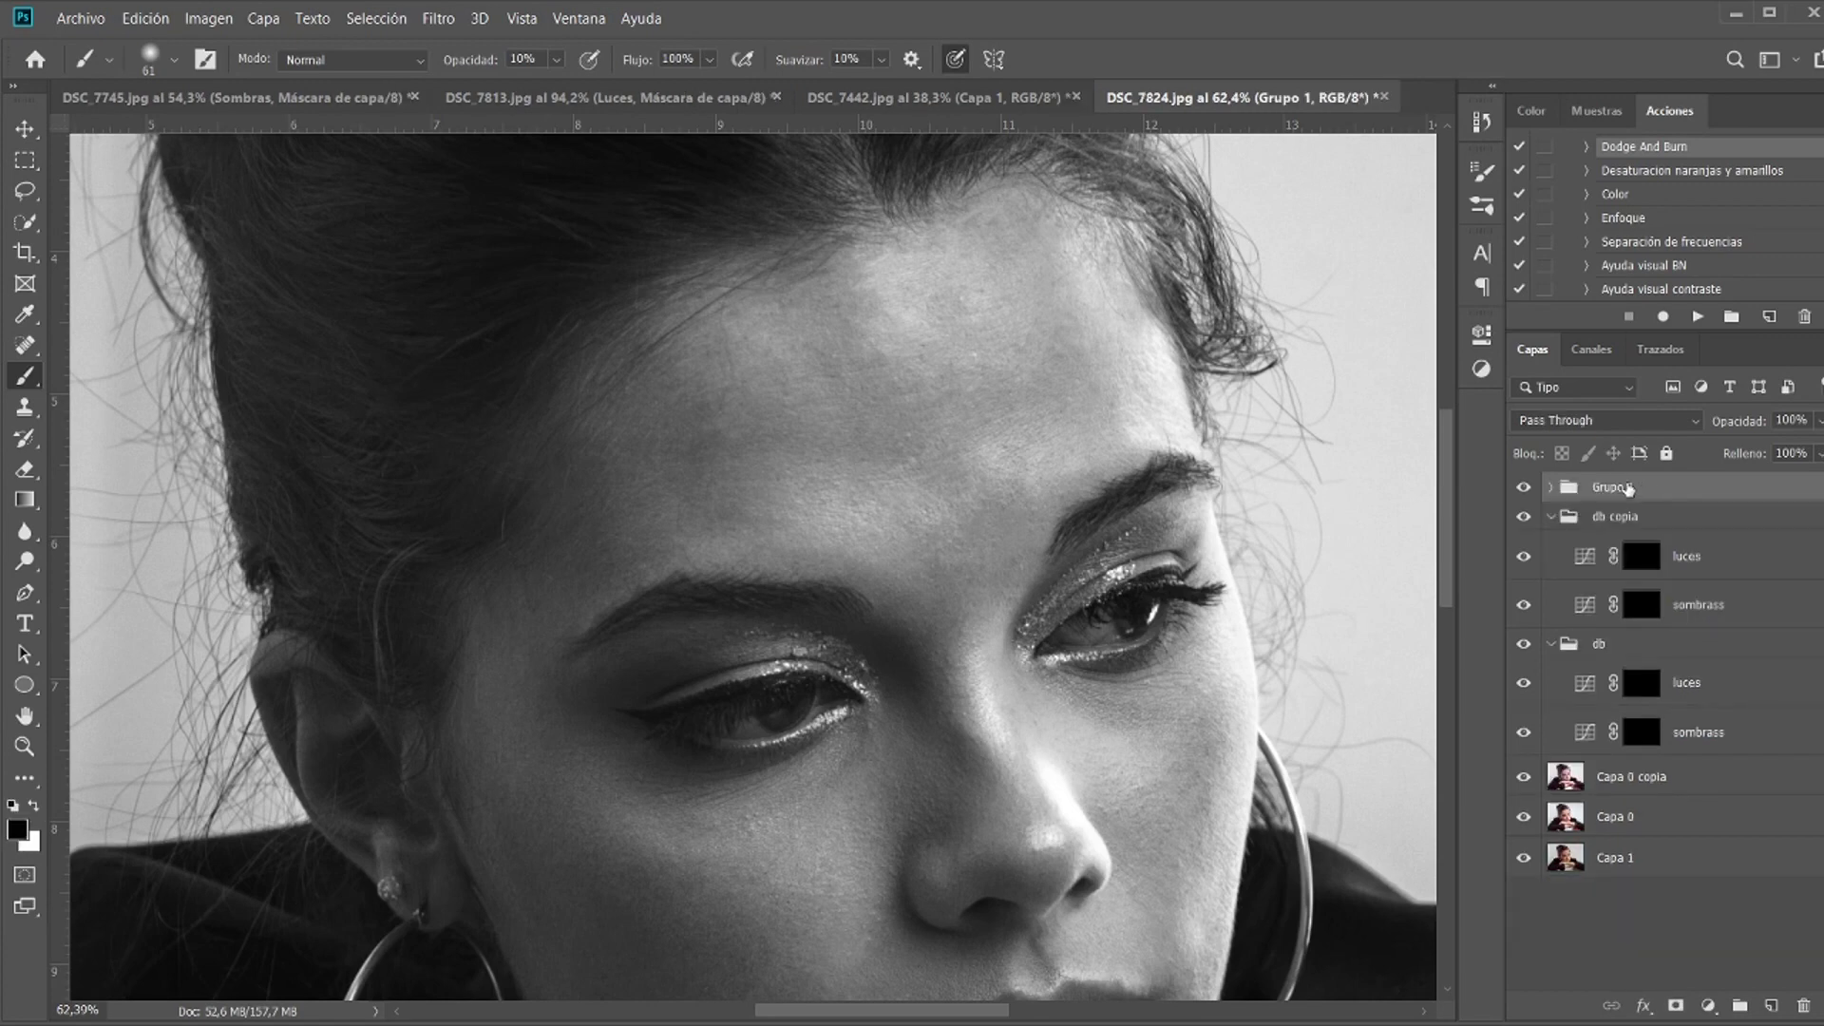
{"action": "type", "text": "ayuda visual contraste"}
{"action": "key", "text": "Return"}
Step: Compare the portrait with the ayuda visual contraste group hidden and shown, leaving the group visible
{"action": "scroll", "coordinate": [820, 549], "scroll_direction": "down", "scroll_amount": 2}
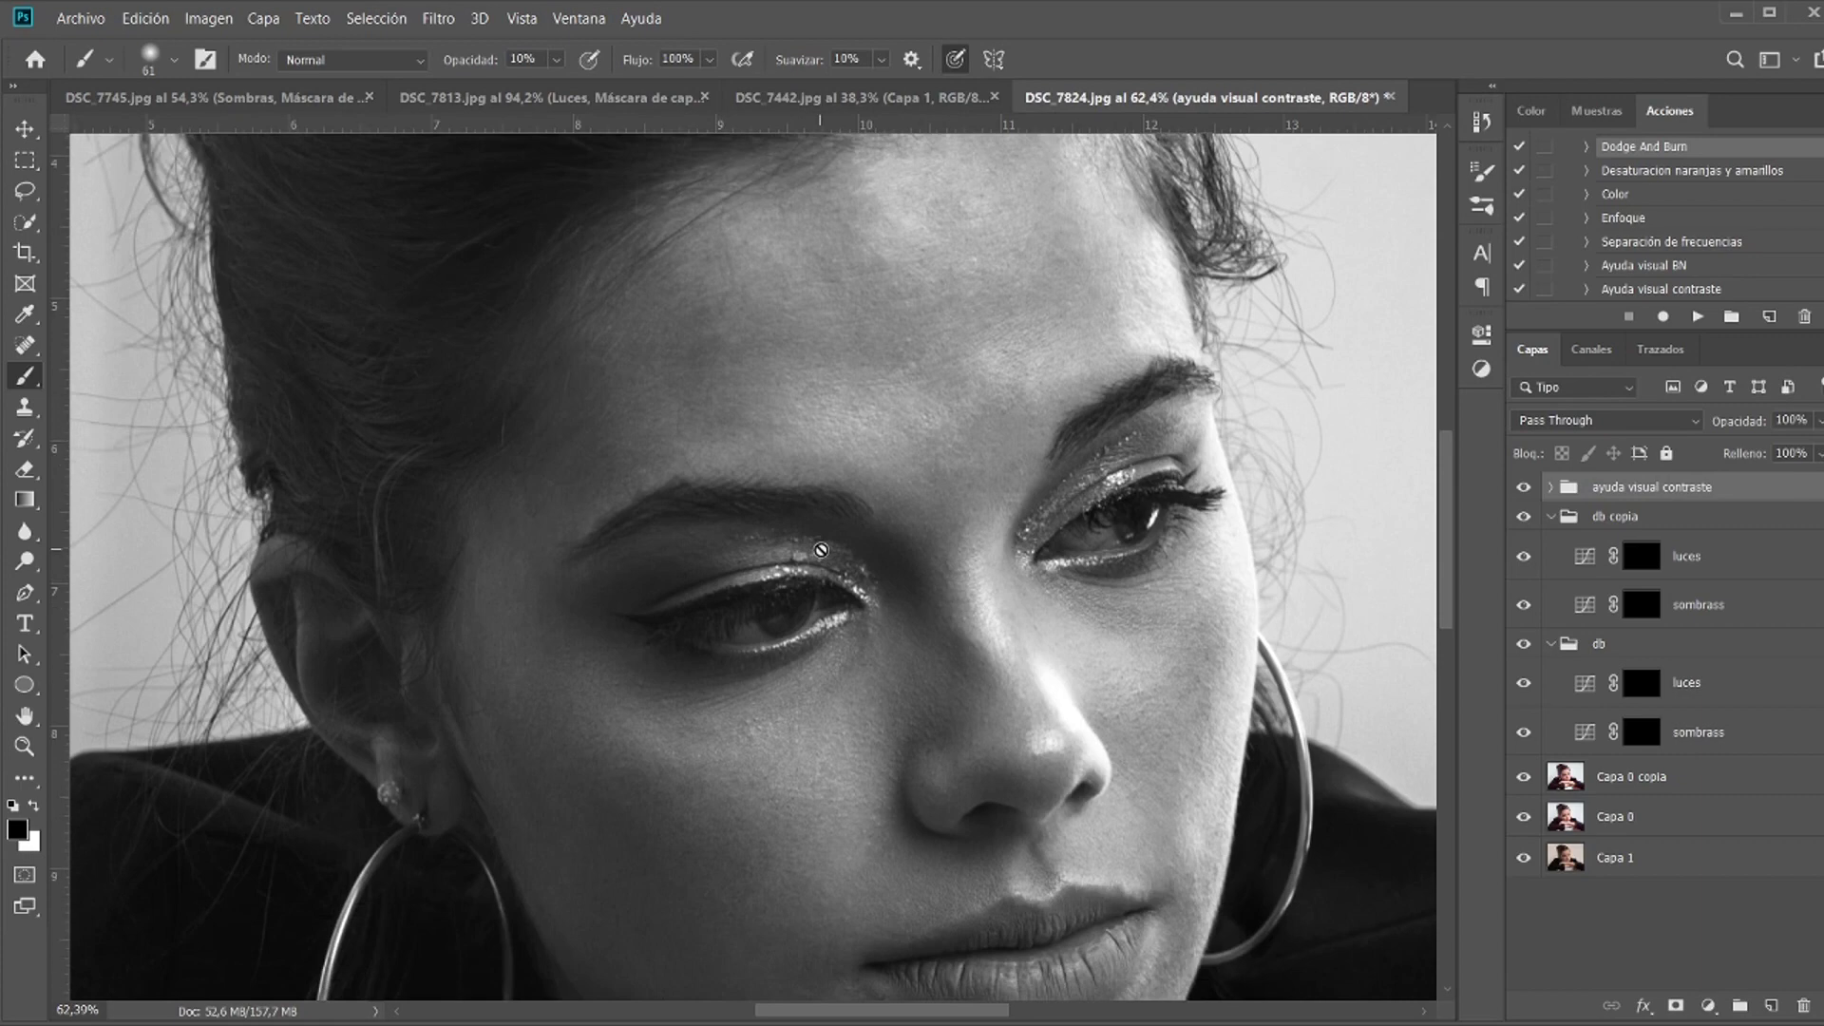
{"action": "scroll", "coordinate": [823, 494], "scroll_direction": "up", "scroll_amount": 2}
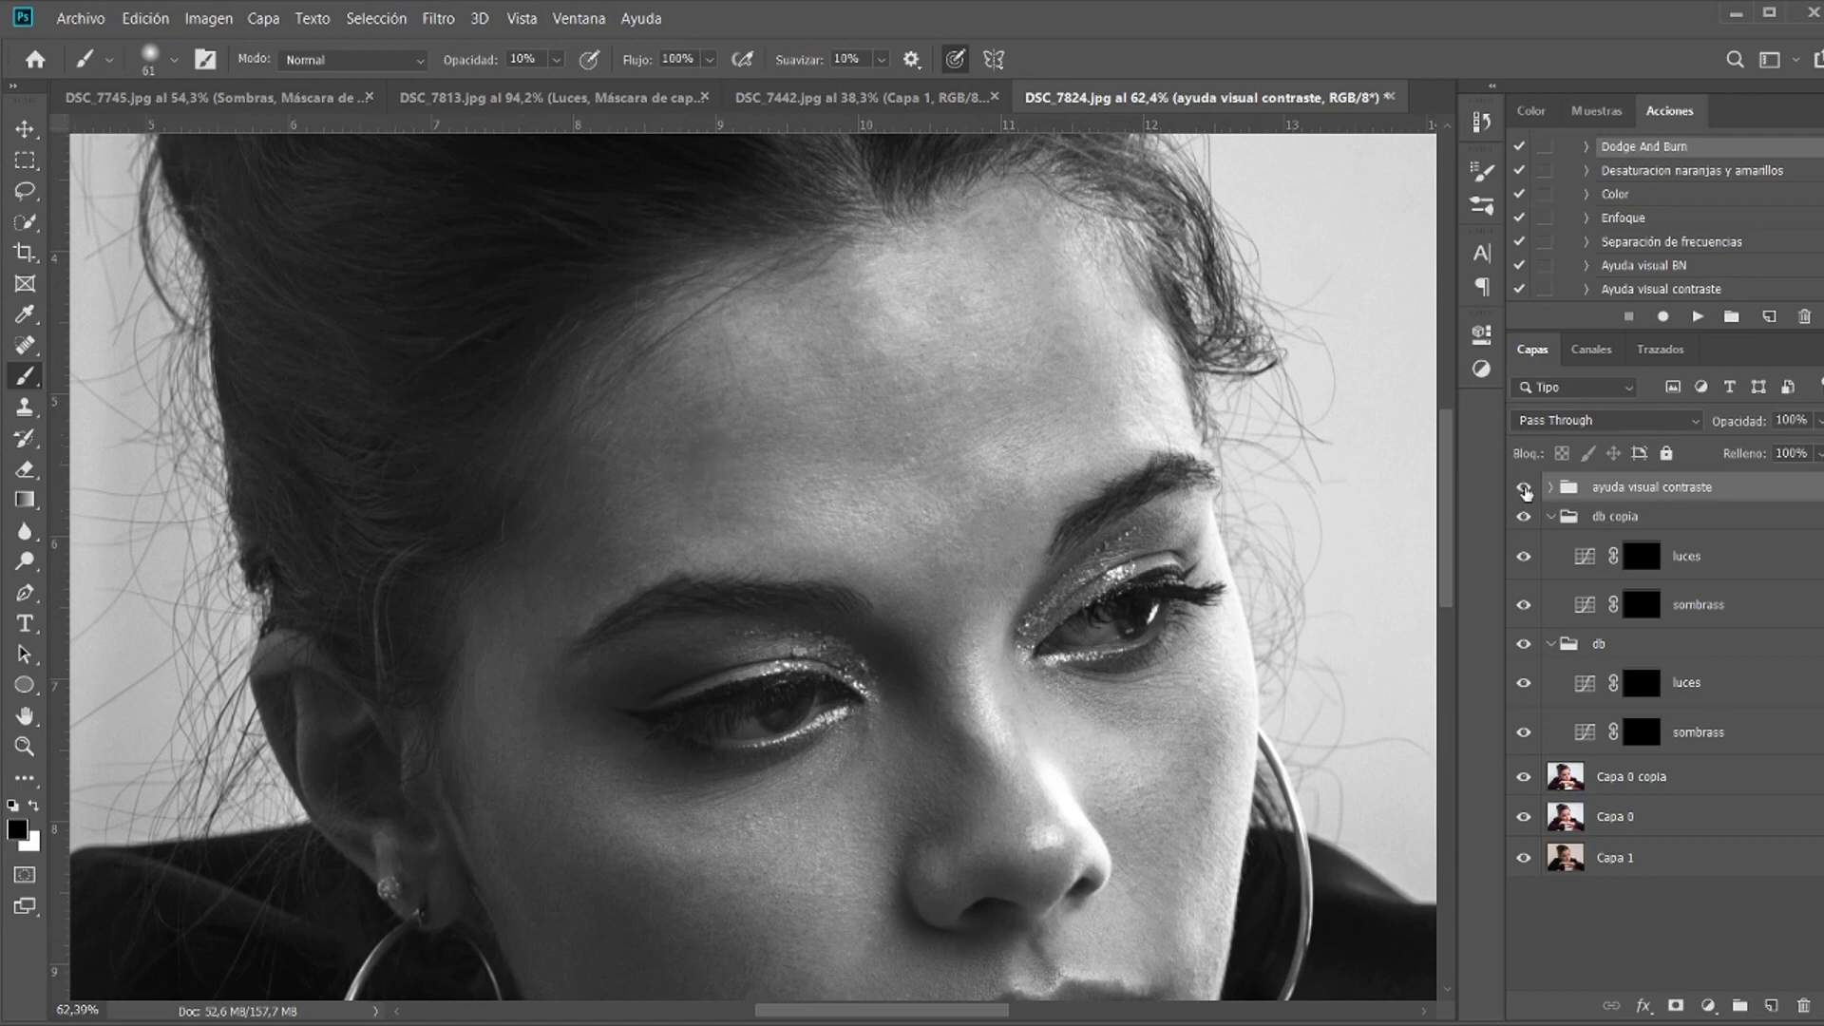
{"action": "left_click", "coordinate": [1524, 489]}
{"action": "left_click", "coordinate": [1524, 490]}
{"action": "left_click", "coordinate": [1523, 488]}
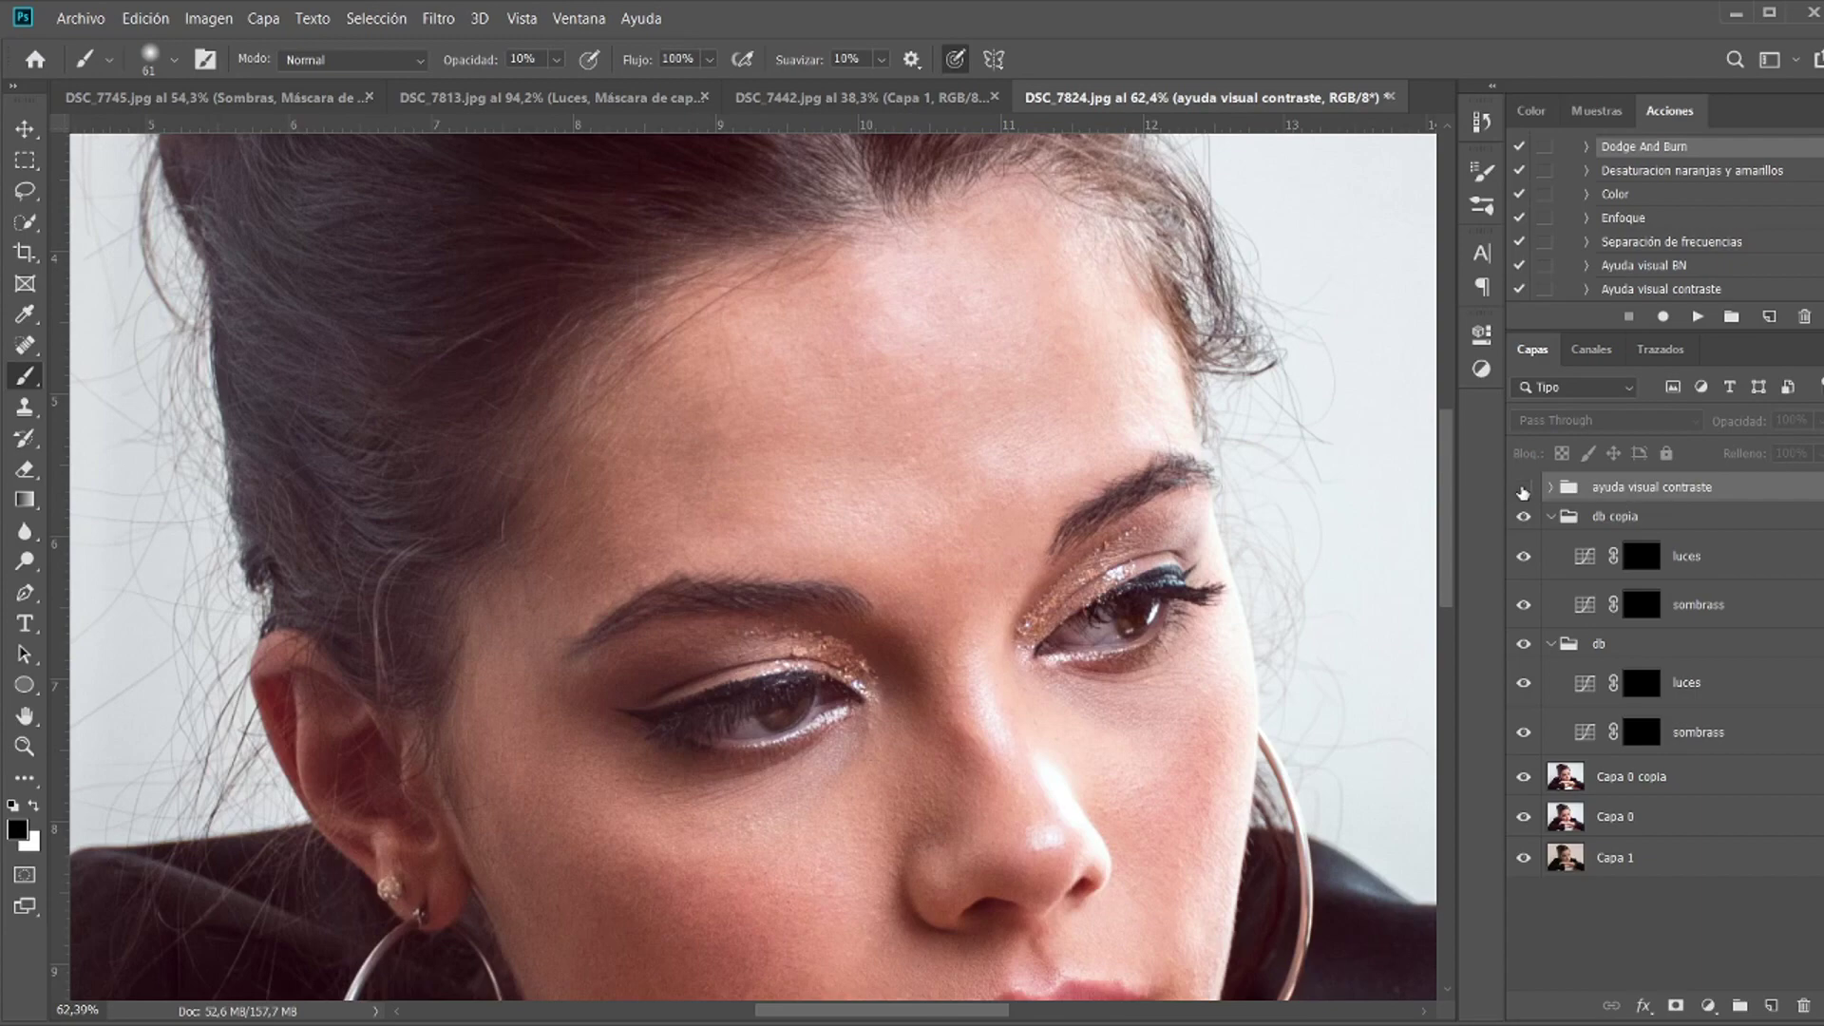
{"action": "left_click", "coordinate": [1524, 487]}
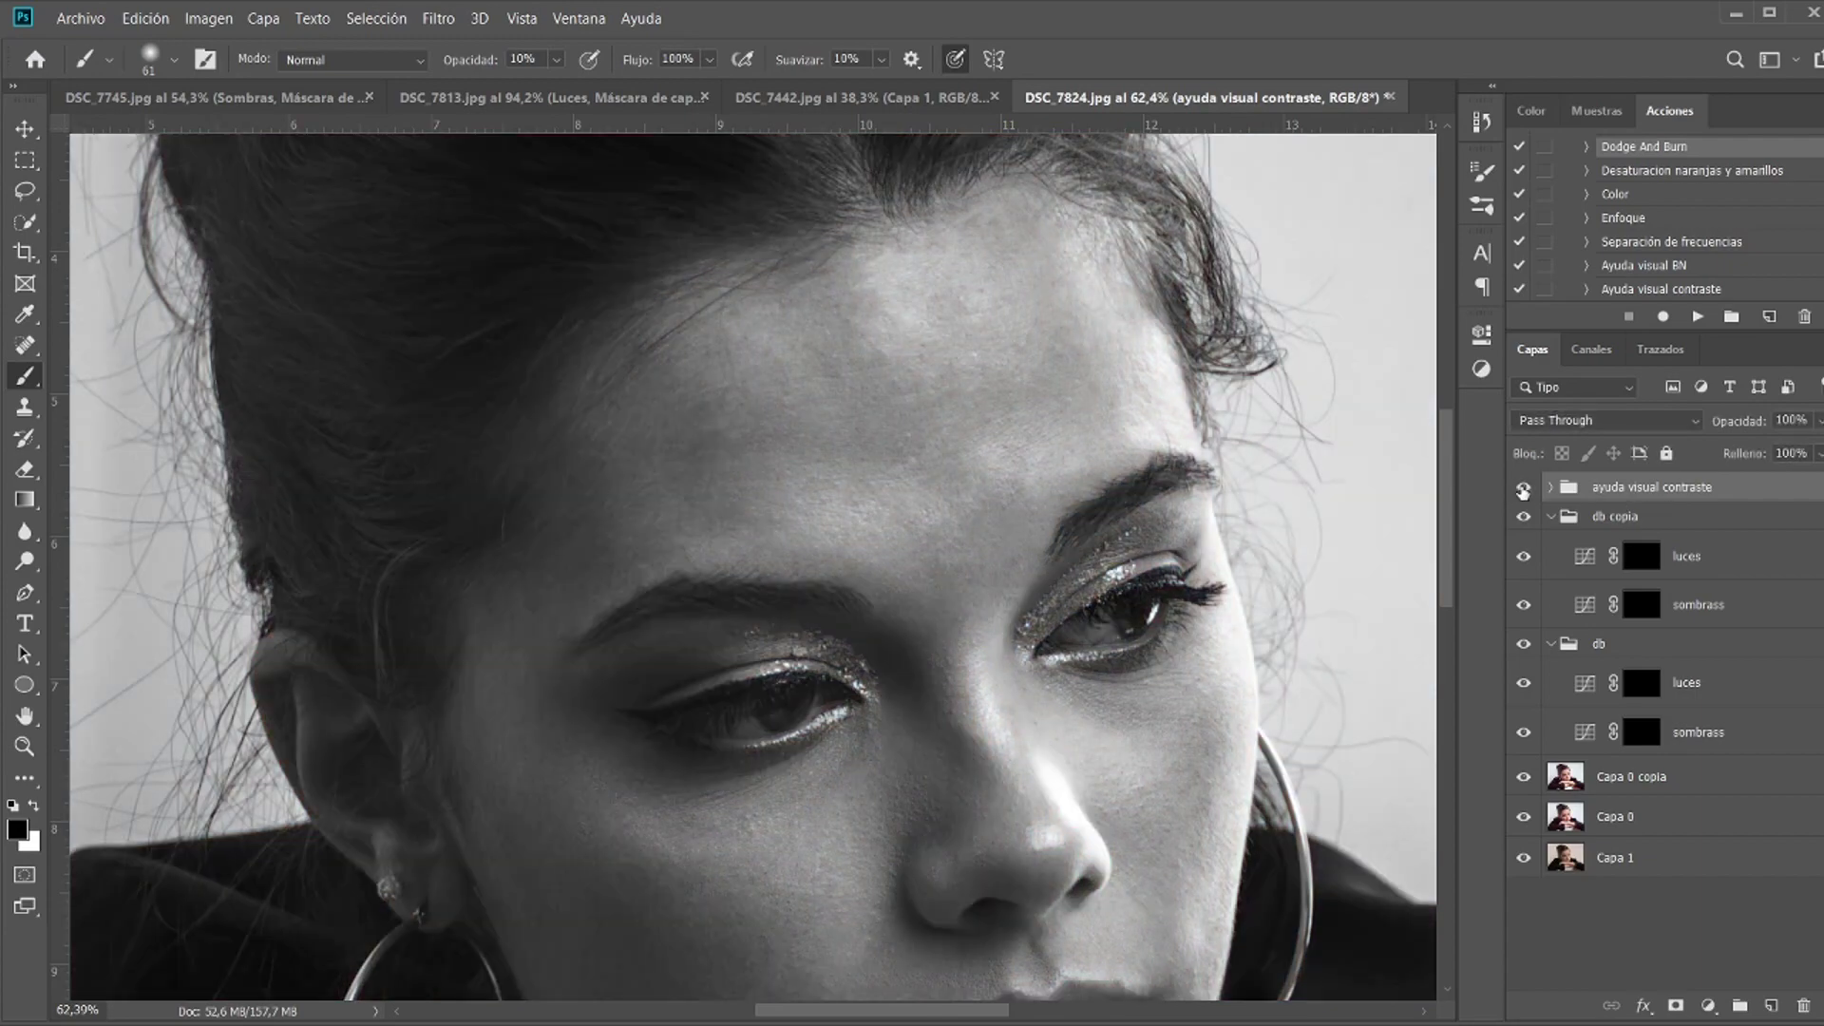
Step: Target the luces mask in the db group and paint it white at 10% opacity over dark patches on the forehead and temple
{"action": "left_click", "coordinate": [1654, 691]}
{"action": "key", "text": "x"}
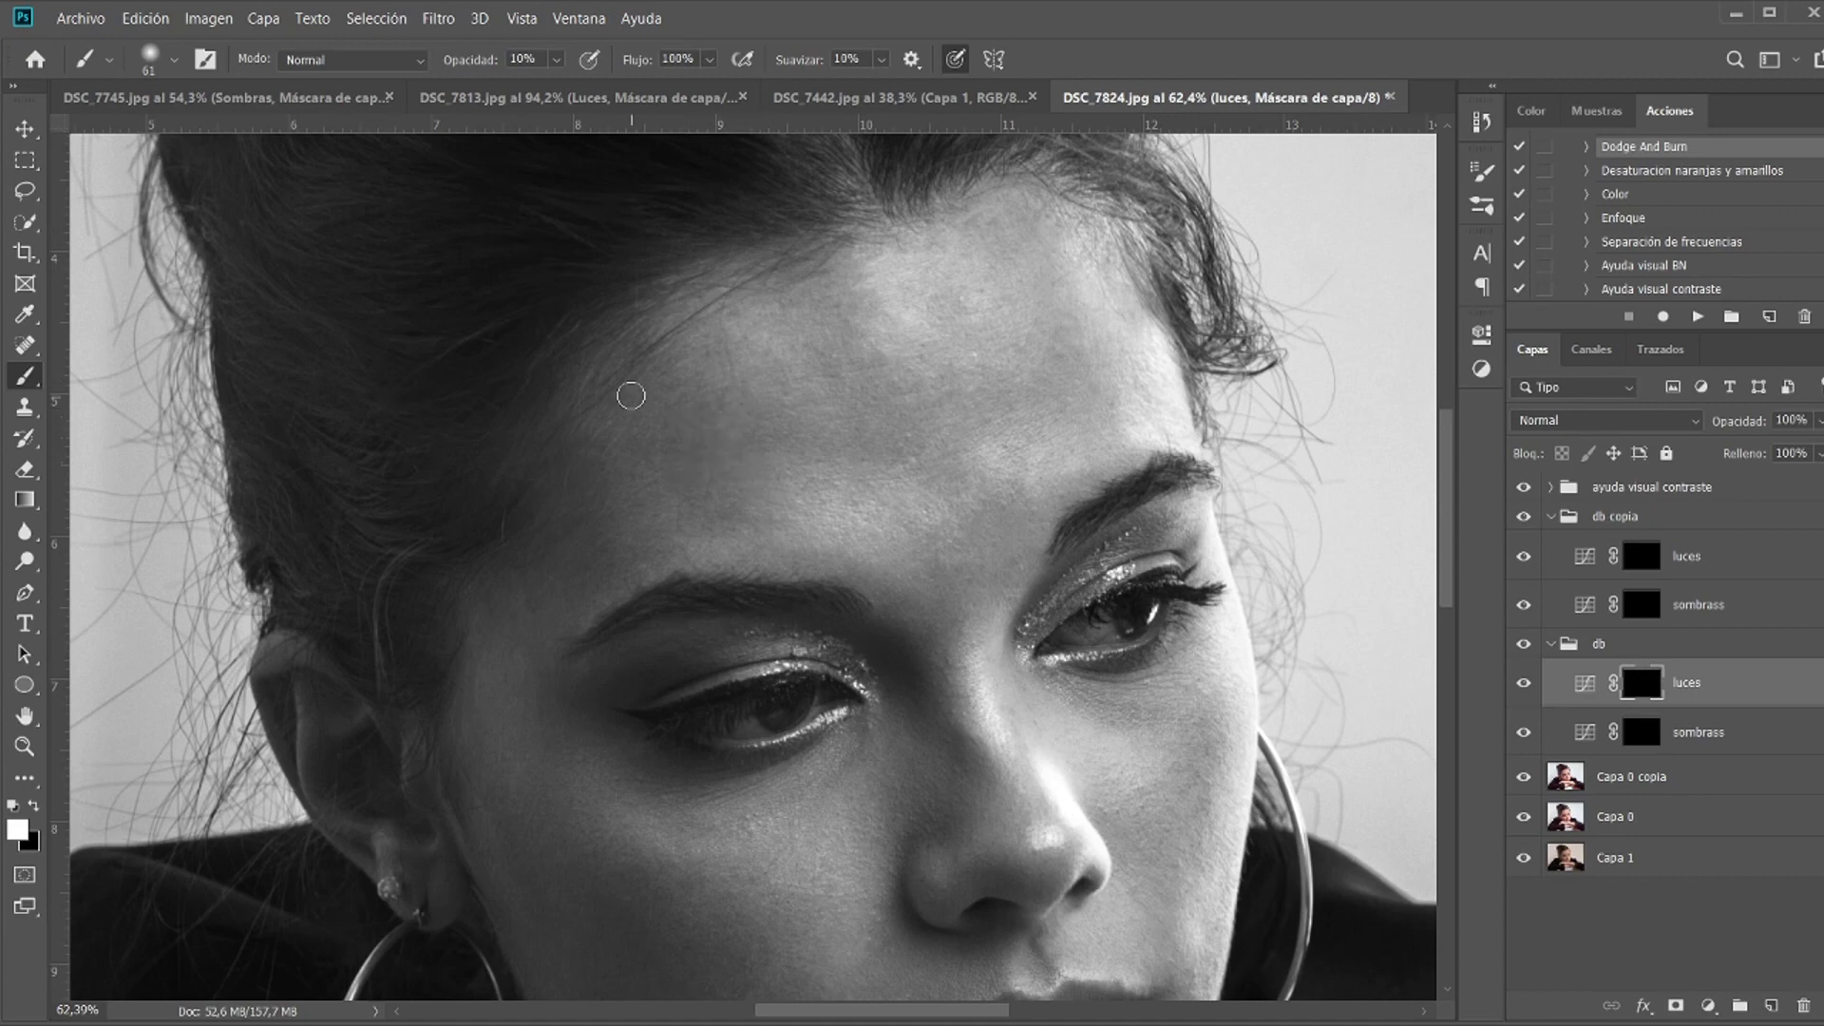
{"action": "left_click", "coordinate": [1525, 645]}
{"action": "left_click", "coordinate": [1525, 645]}
{"action": "left_click_drag", "start_coordinate": [588, 583], "coordinate": [568, 579]}
Step: Compare the face with the db group hidden and shown, both in the contrast view and with the ayuda visual contraste group hidden
{"action": "left_click", "coordinate": [1524, 645]}
{"action": "left_click", "coordinate": [1525, 645]}
{"action": "left_click", "coordinate": [1525, 645]}
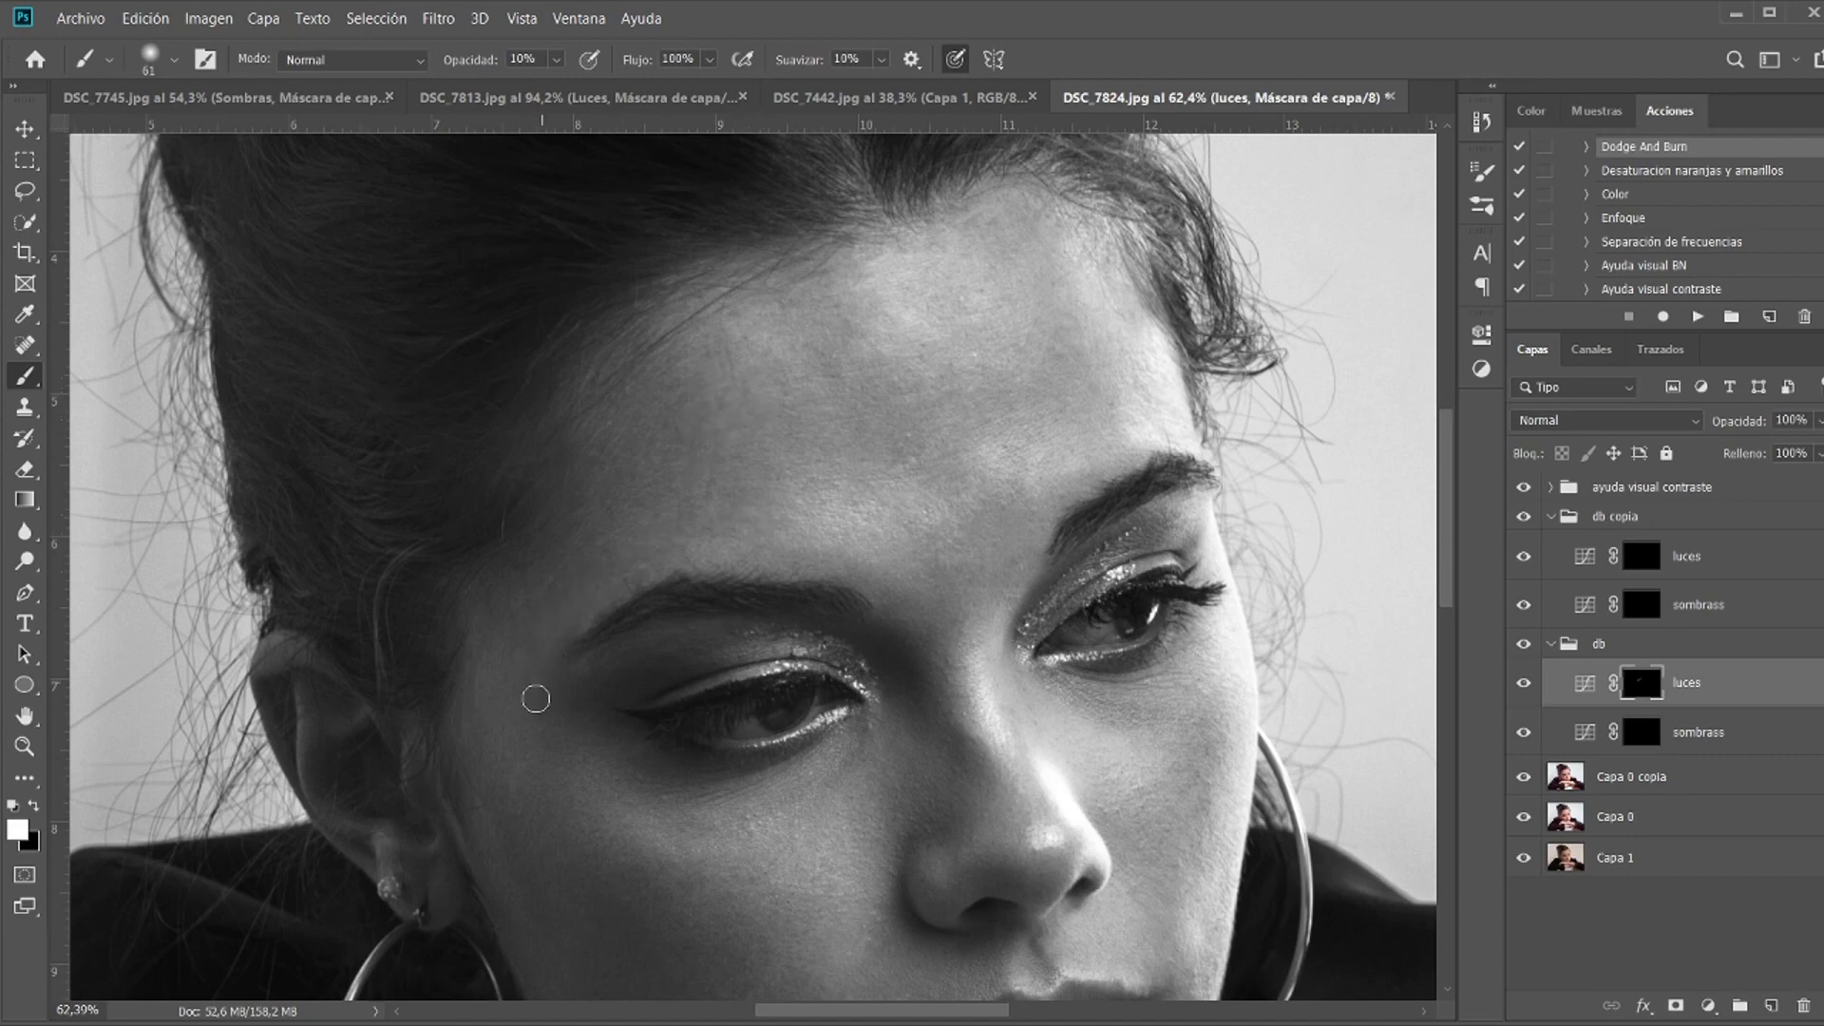
{"action": "left_click", "coordinate": [1523, 645]}
{"action": "left_click", "coordinate": [1522, 644]}
{"action": "left_click", "coordinate": [1524, 487]}
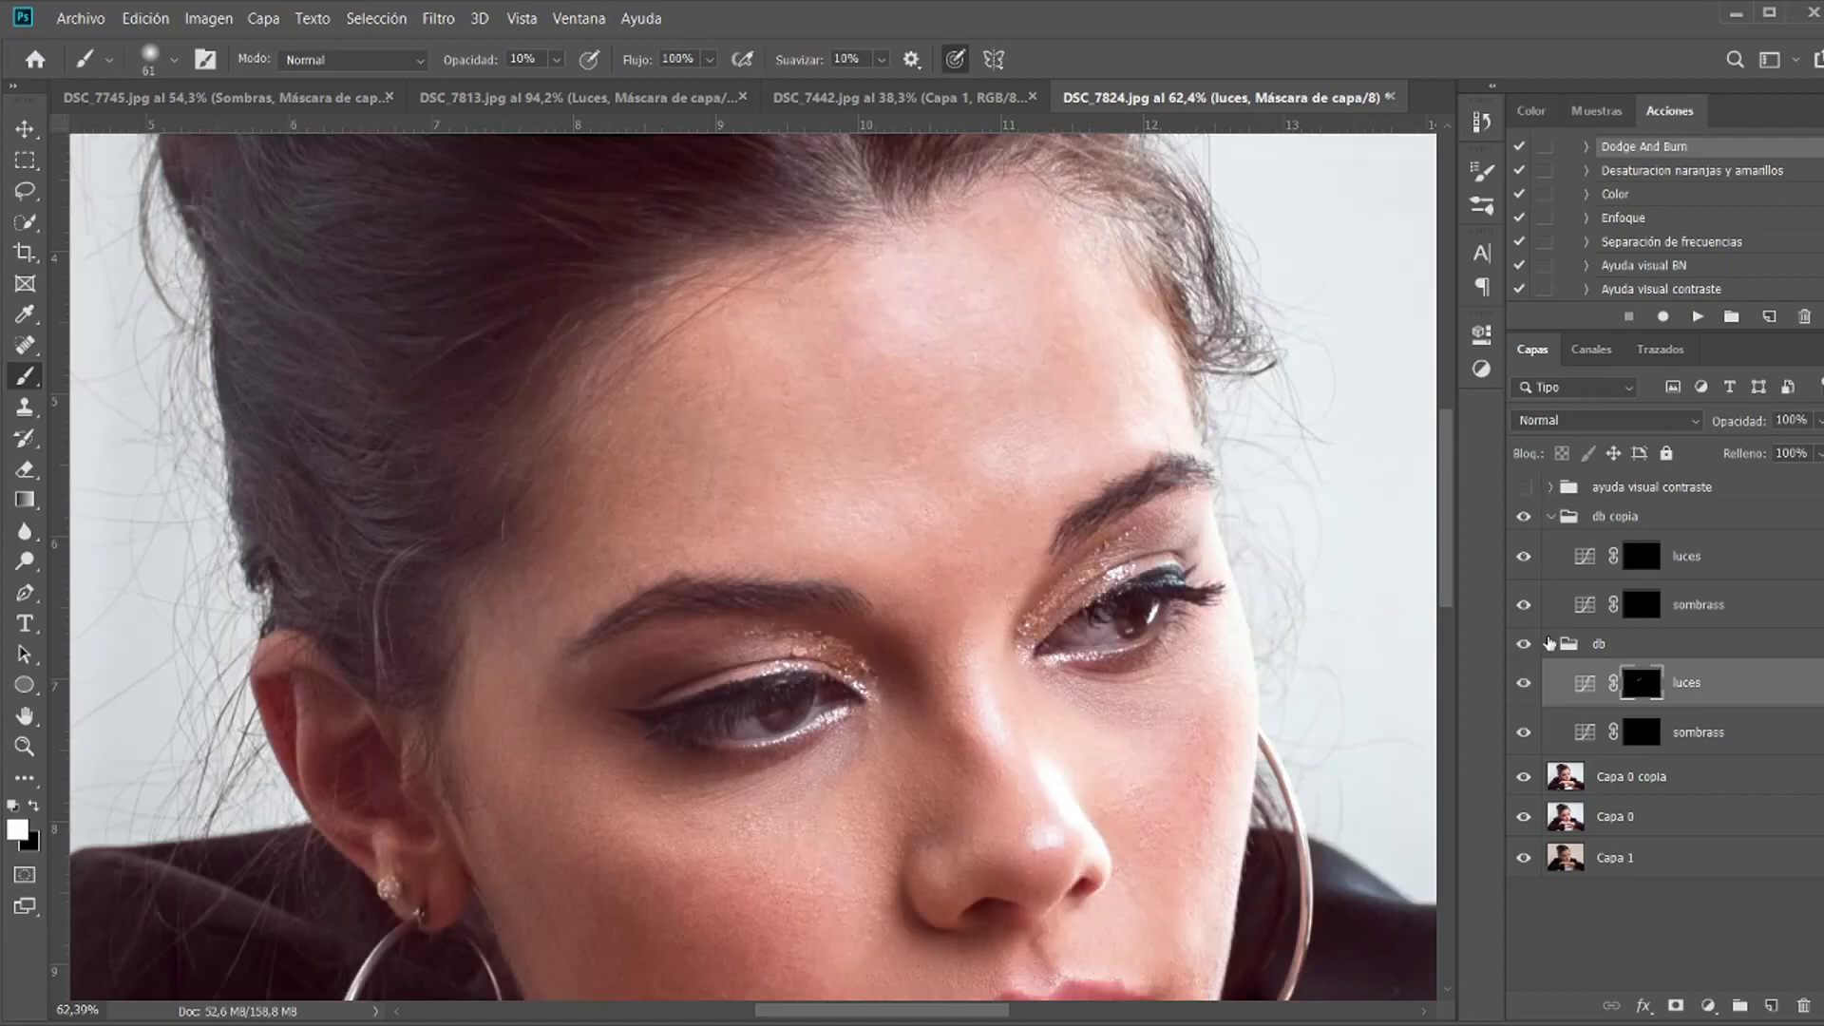
{"action": "left_click", "coordinate": [1525, 646]}
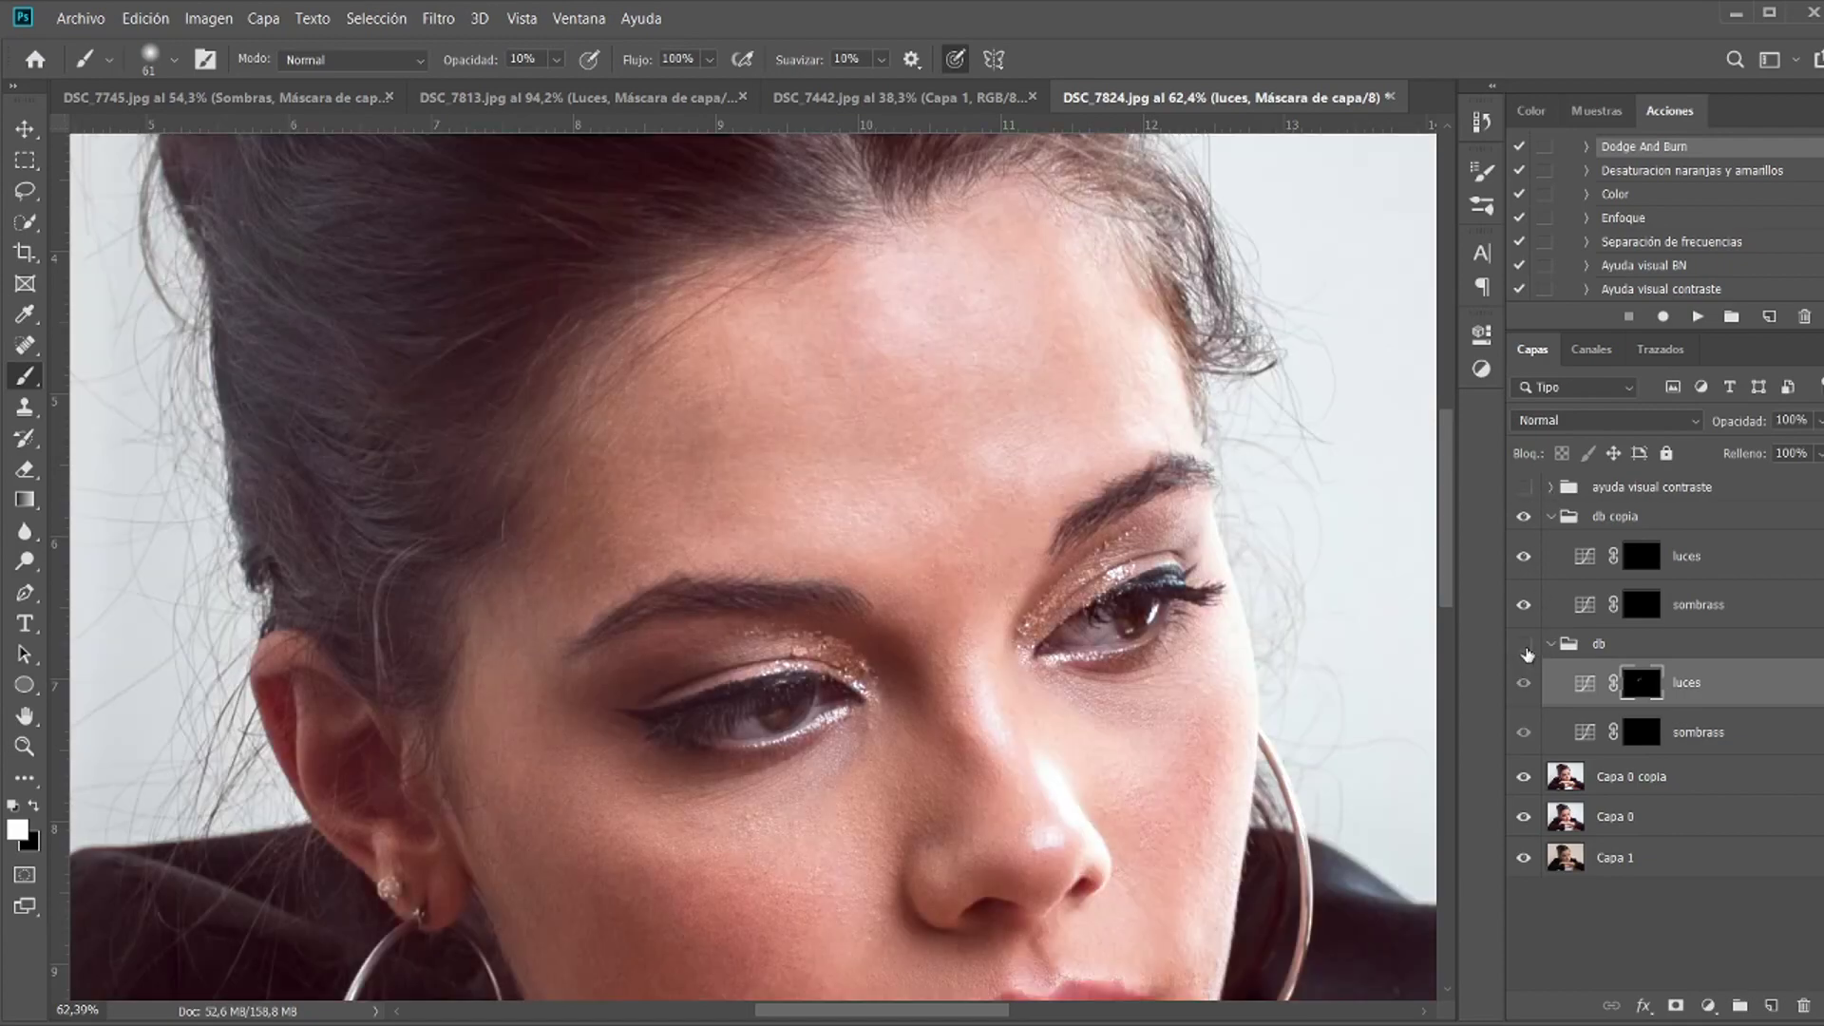
{"action": "left_click", "coordinate": [1524, 648]}
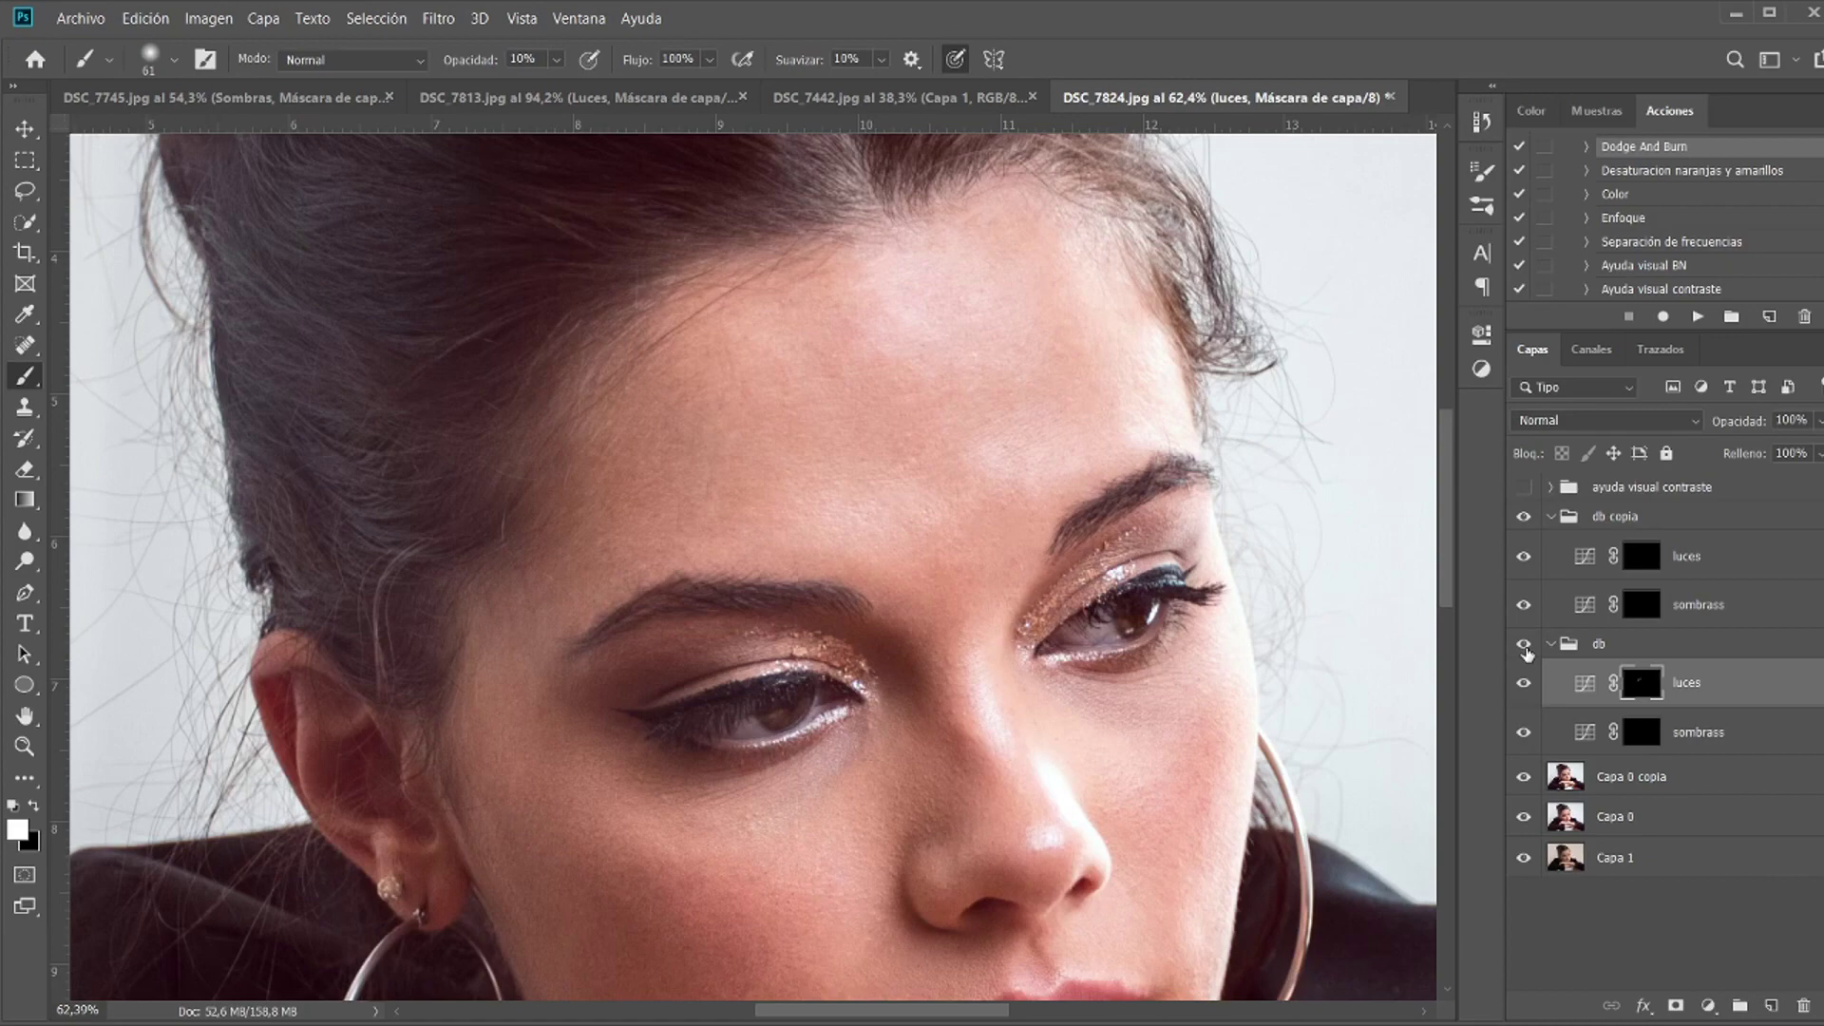
Step: Show the ayuda visual contraste group and continue lightening dark skin patches on the luces mask with the 61 px brush
{"action": "scroll", "coordinate": [1031, 406], "scroll_direction": "up", "scroll_amount": 1}
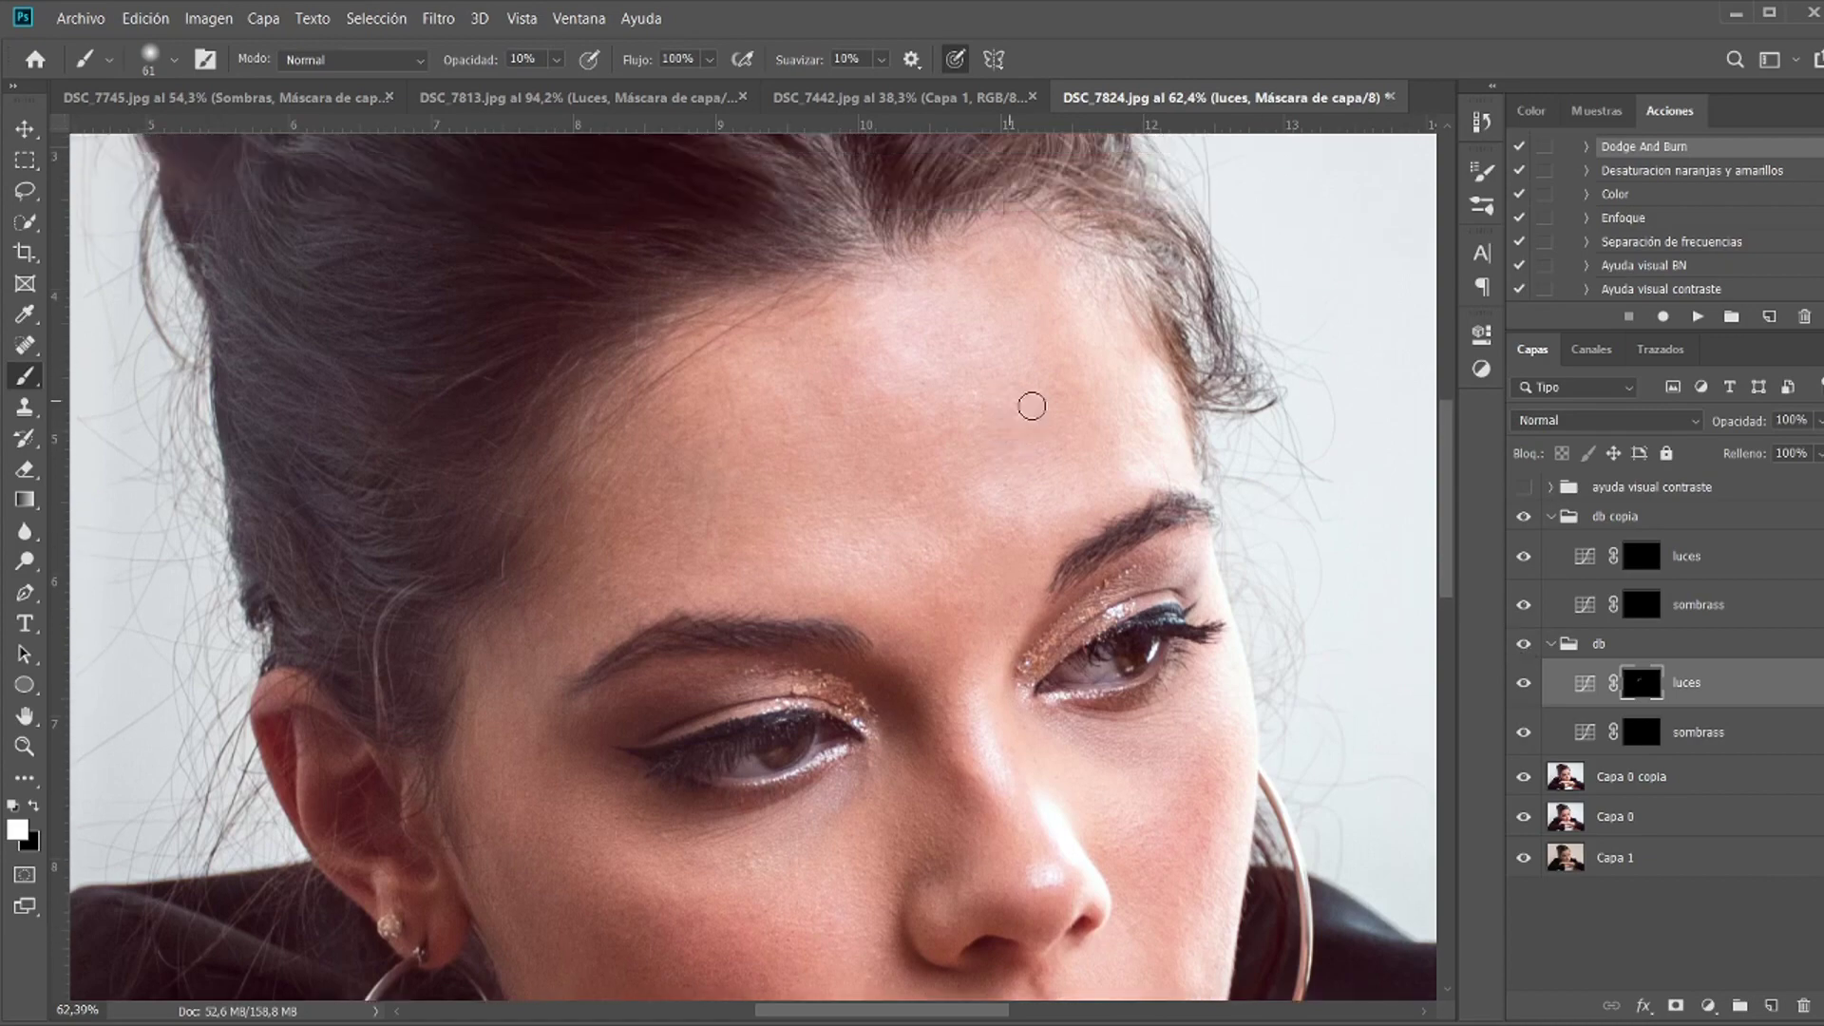
{"action": "left_click", "coordinate": [1524, 486]}
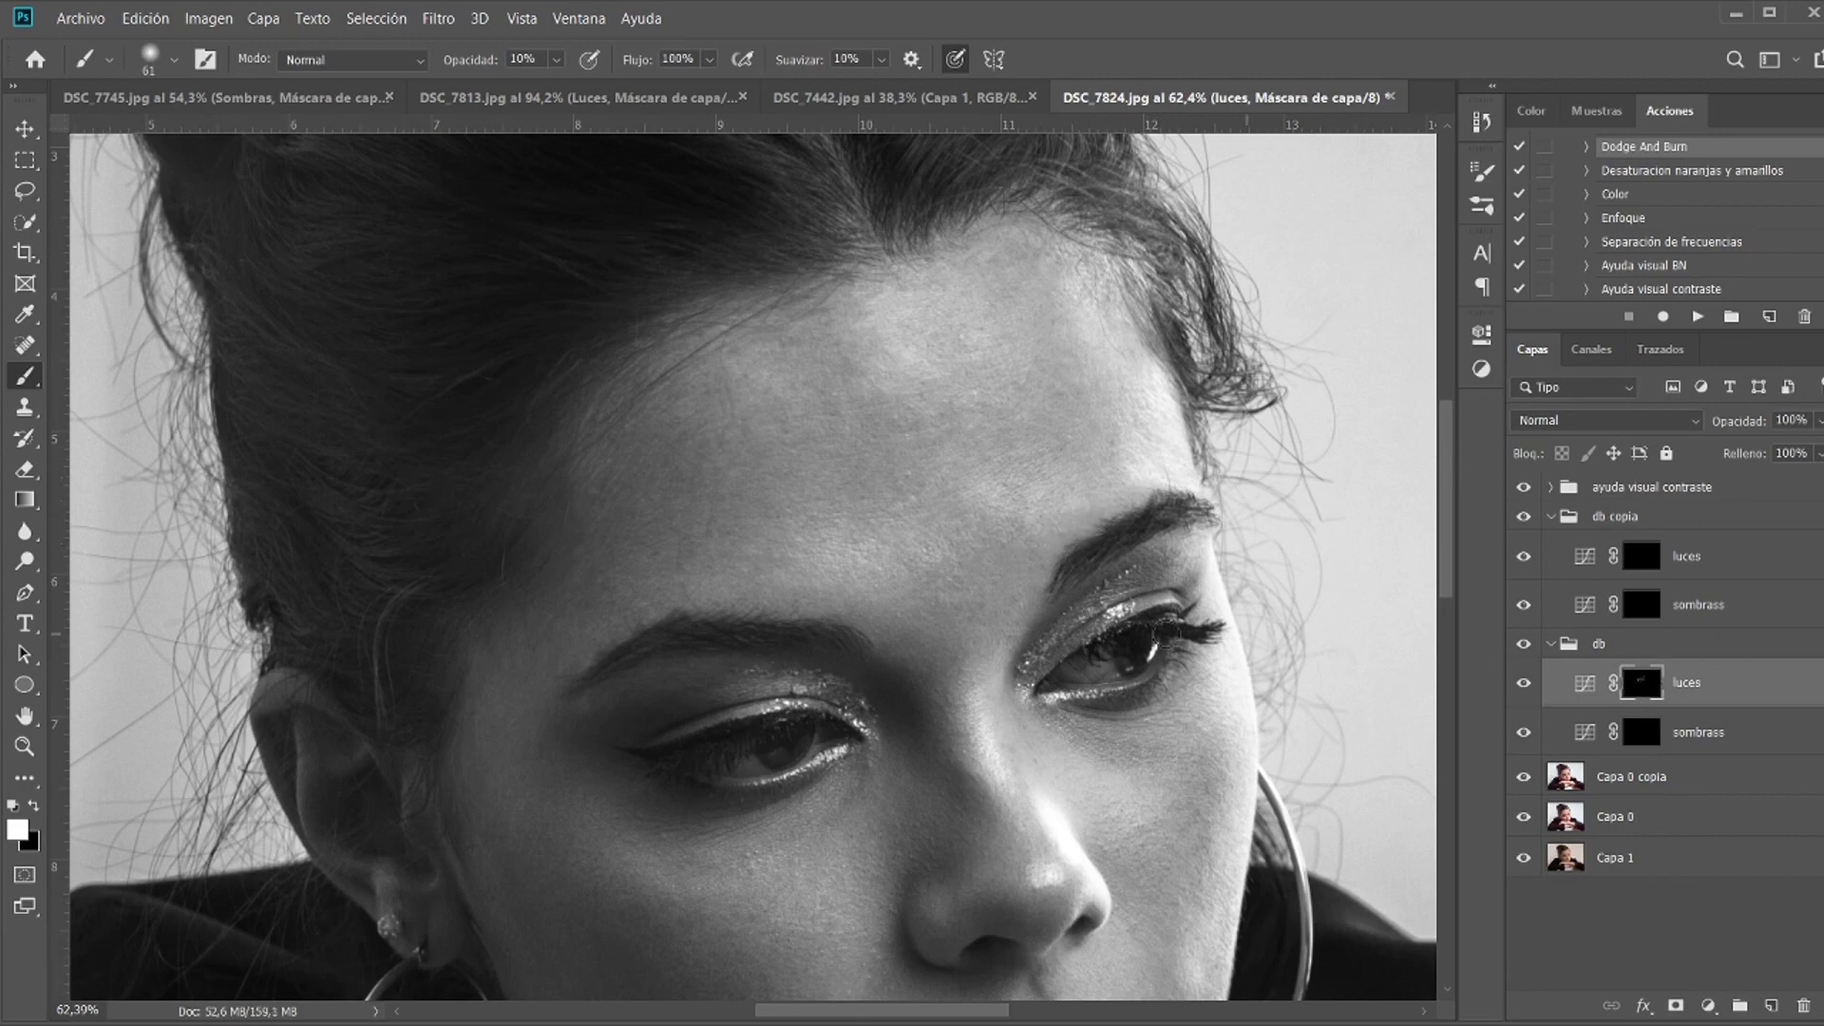
{"action": "scroll", "coordinate": [840, 528], "scroll_direction": "down", "scroll_amount": 5}
{"action": "scroll", "coordinate": [802, 516], "scroll_direction": "down", "scroll_amount": 2}
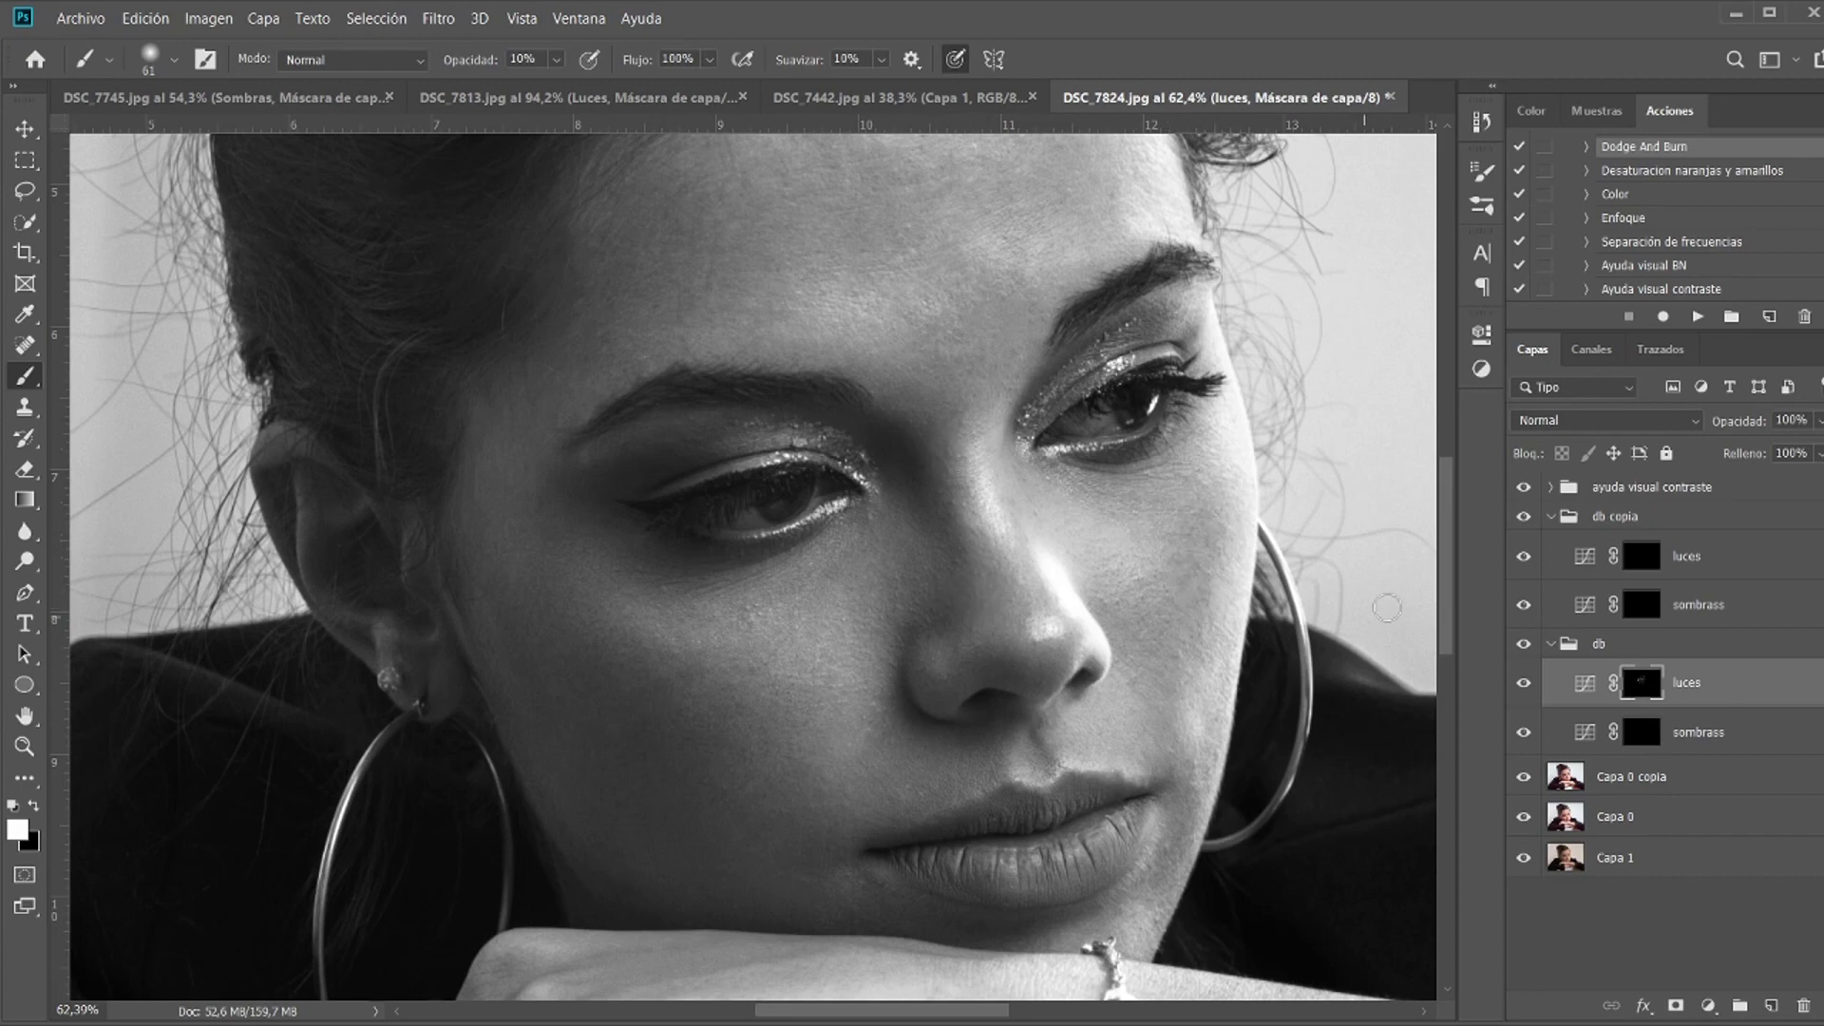
Step: Hide the ayuda visual contraste group and compare the colour portrait with the db group hidden and shown
{"action": "left_click", "coordinate": [1523, 488]}
{"action": "scroll", "coordinate": [1172, 582], "scroll_direction": "up", "scroll_amount": 2}
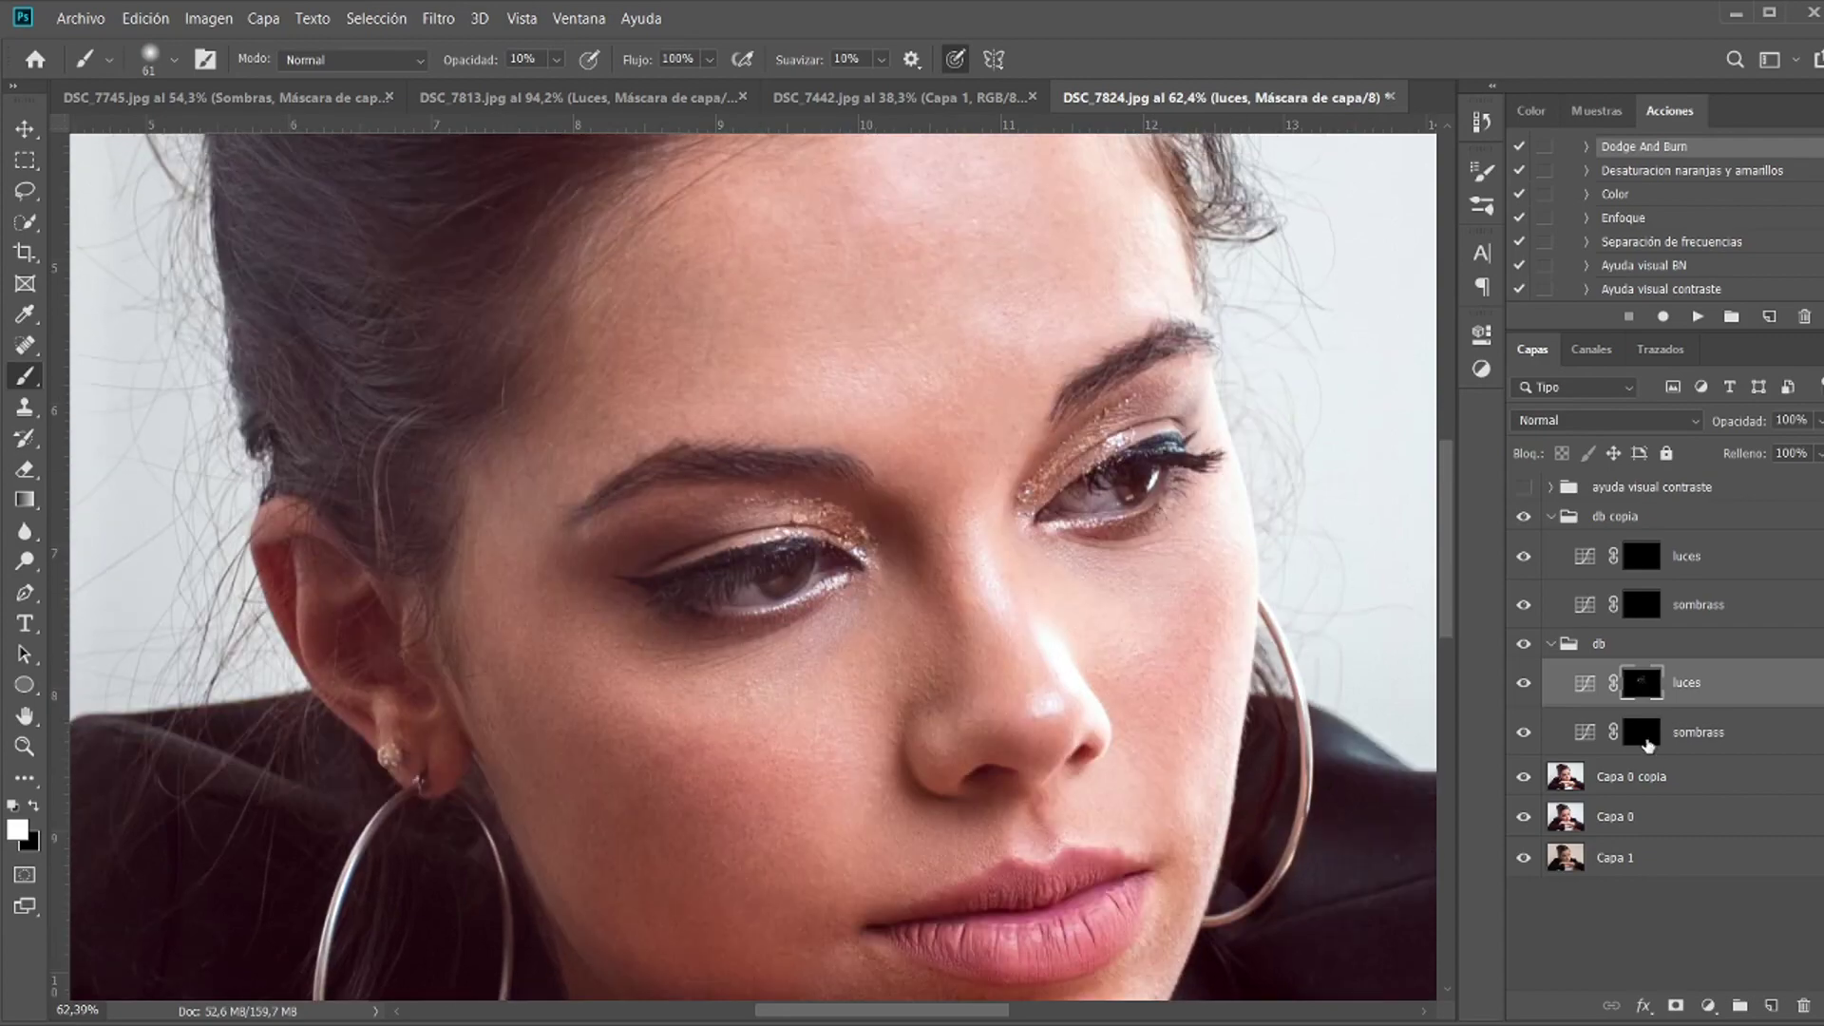
{"action": "left_click", "coordinate": [1524, 646]}
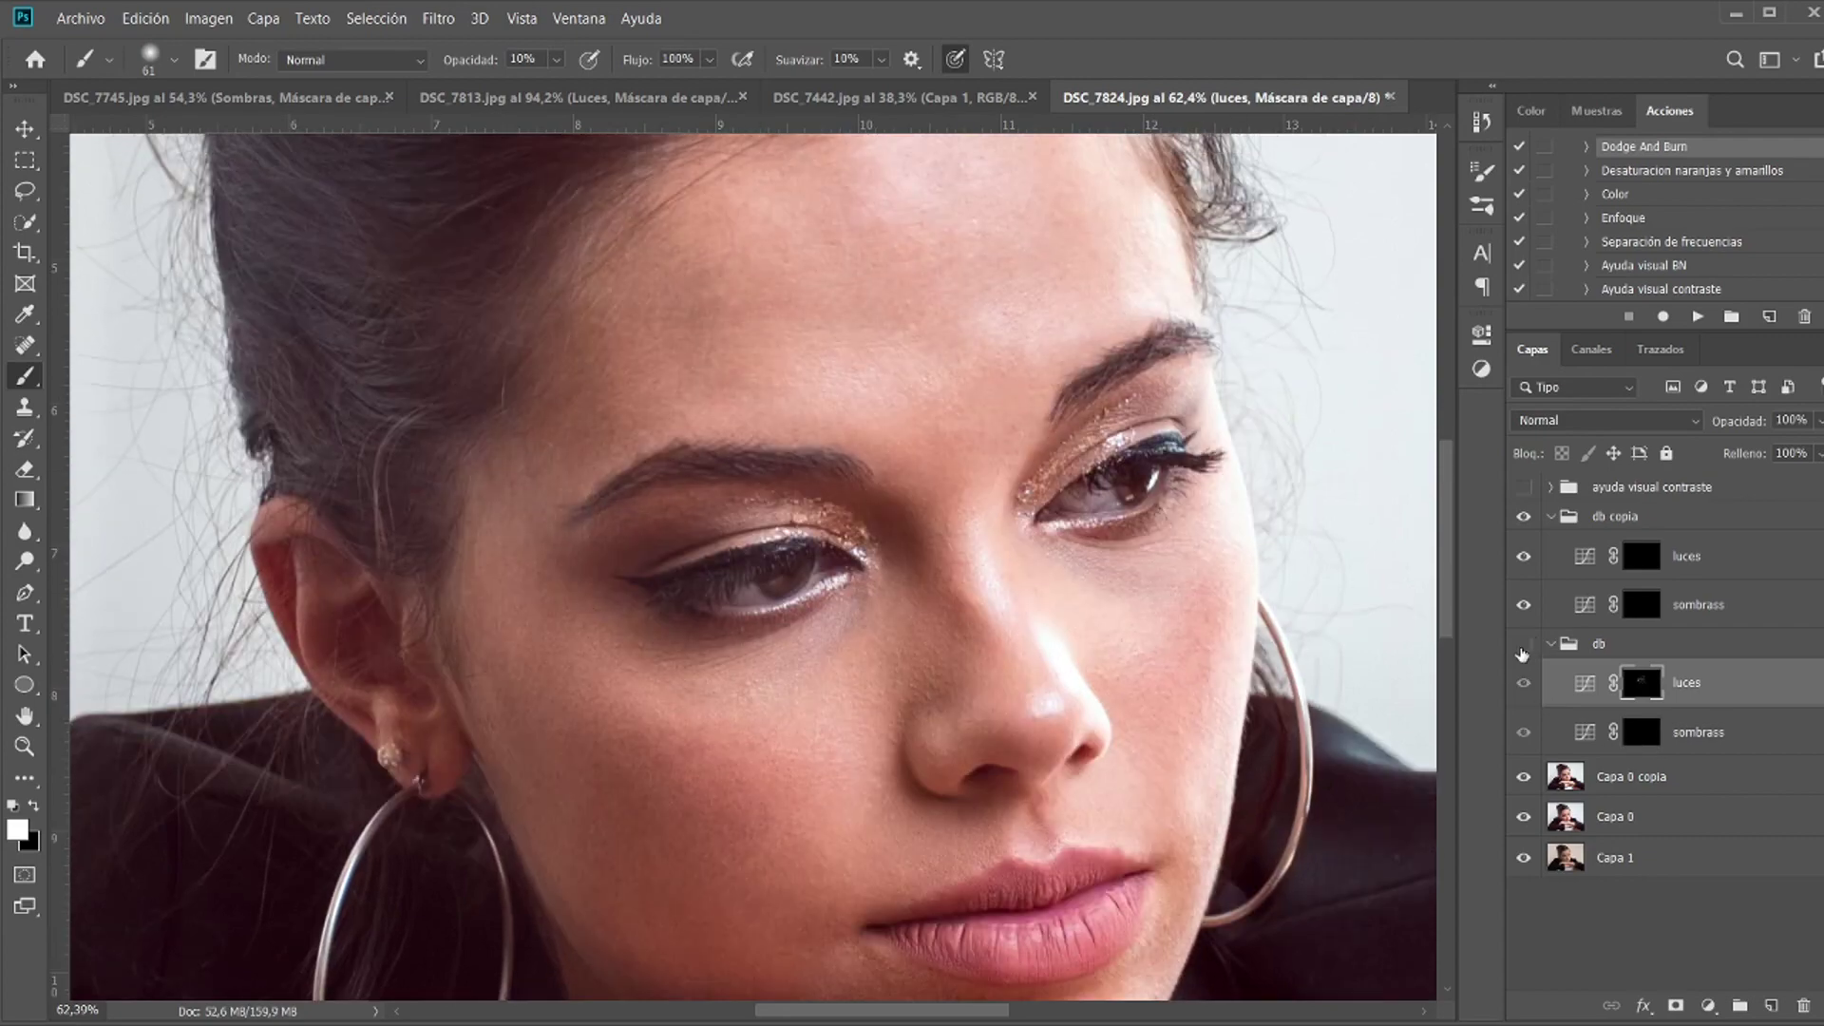
{"action": "left_click", "coordinate": [1523, 646]}
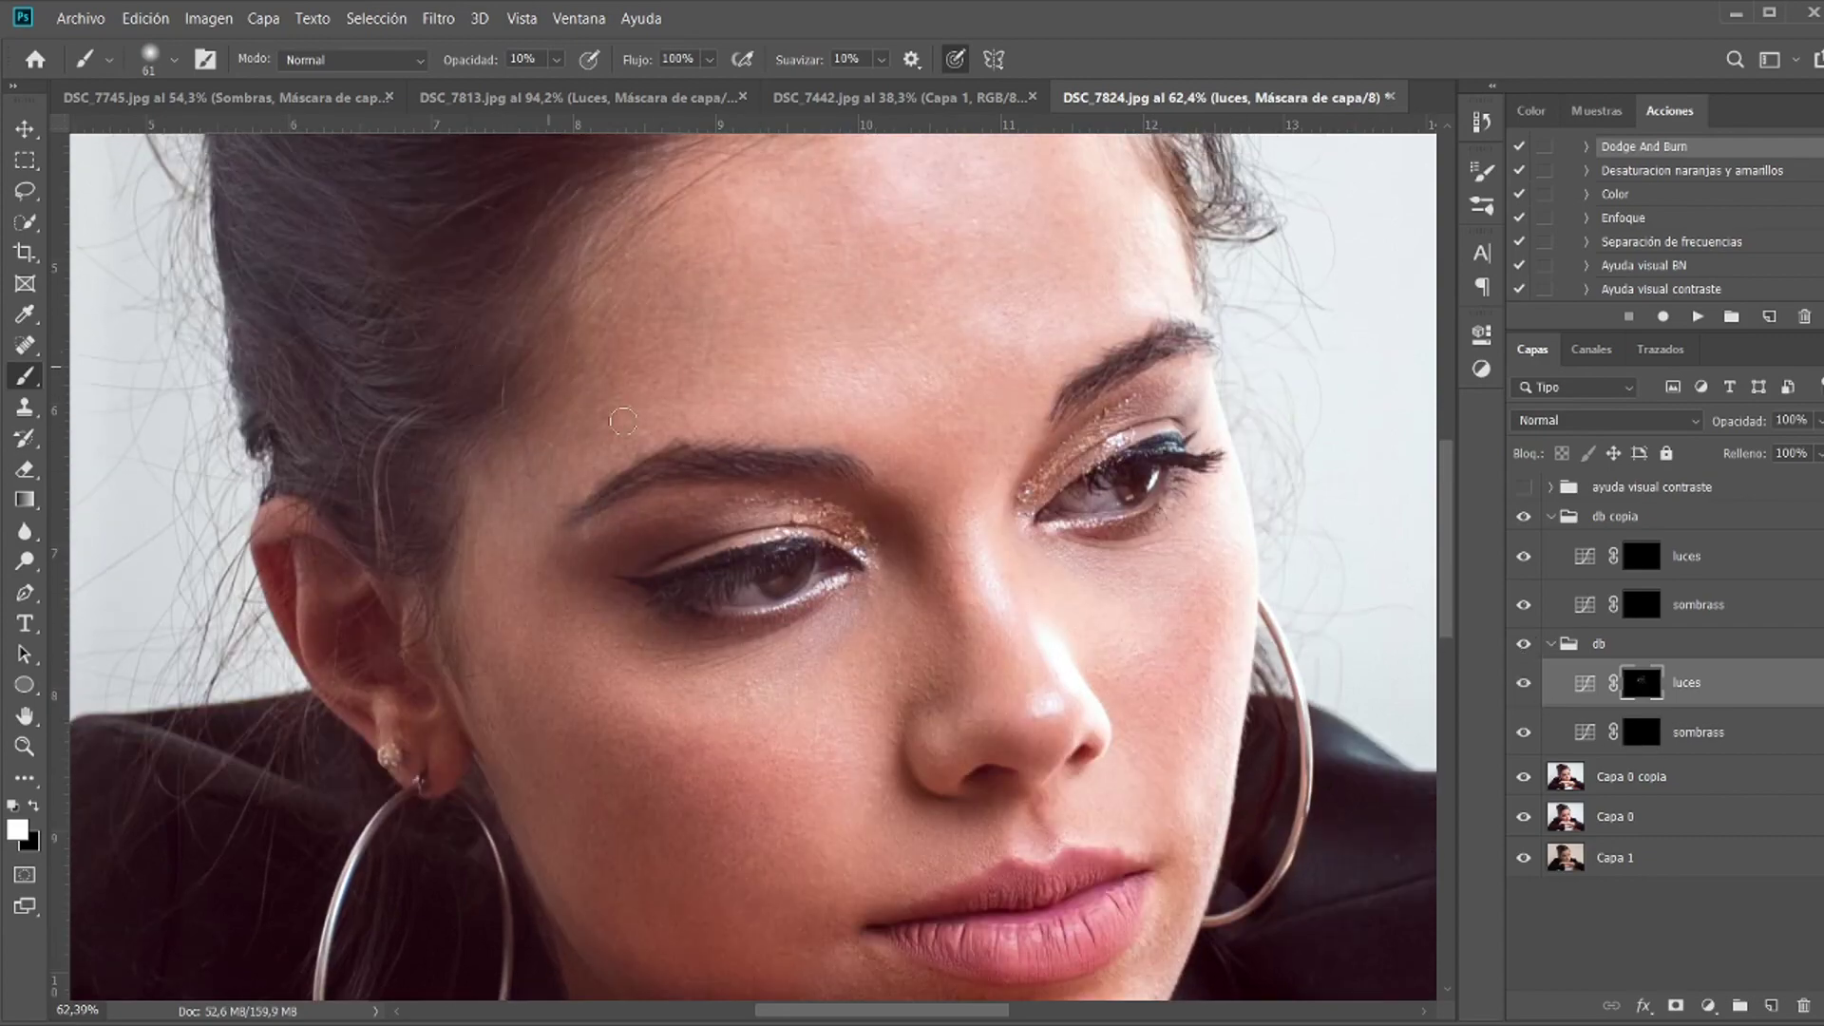
{"action": "scroll", "coordinate": [660, 426], "scroll_direction": "up", "scroll_amount": 2}
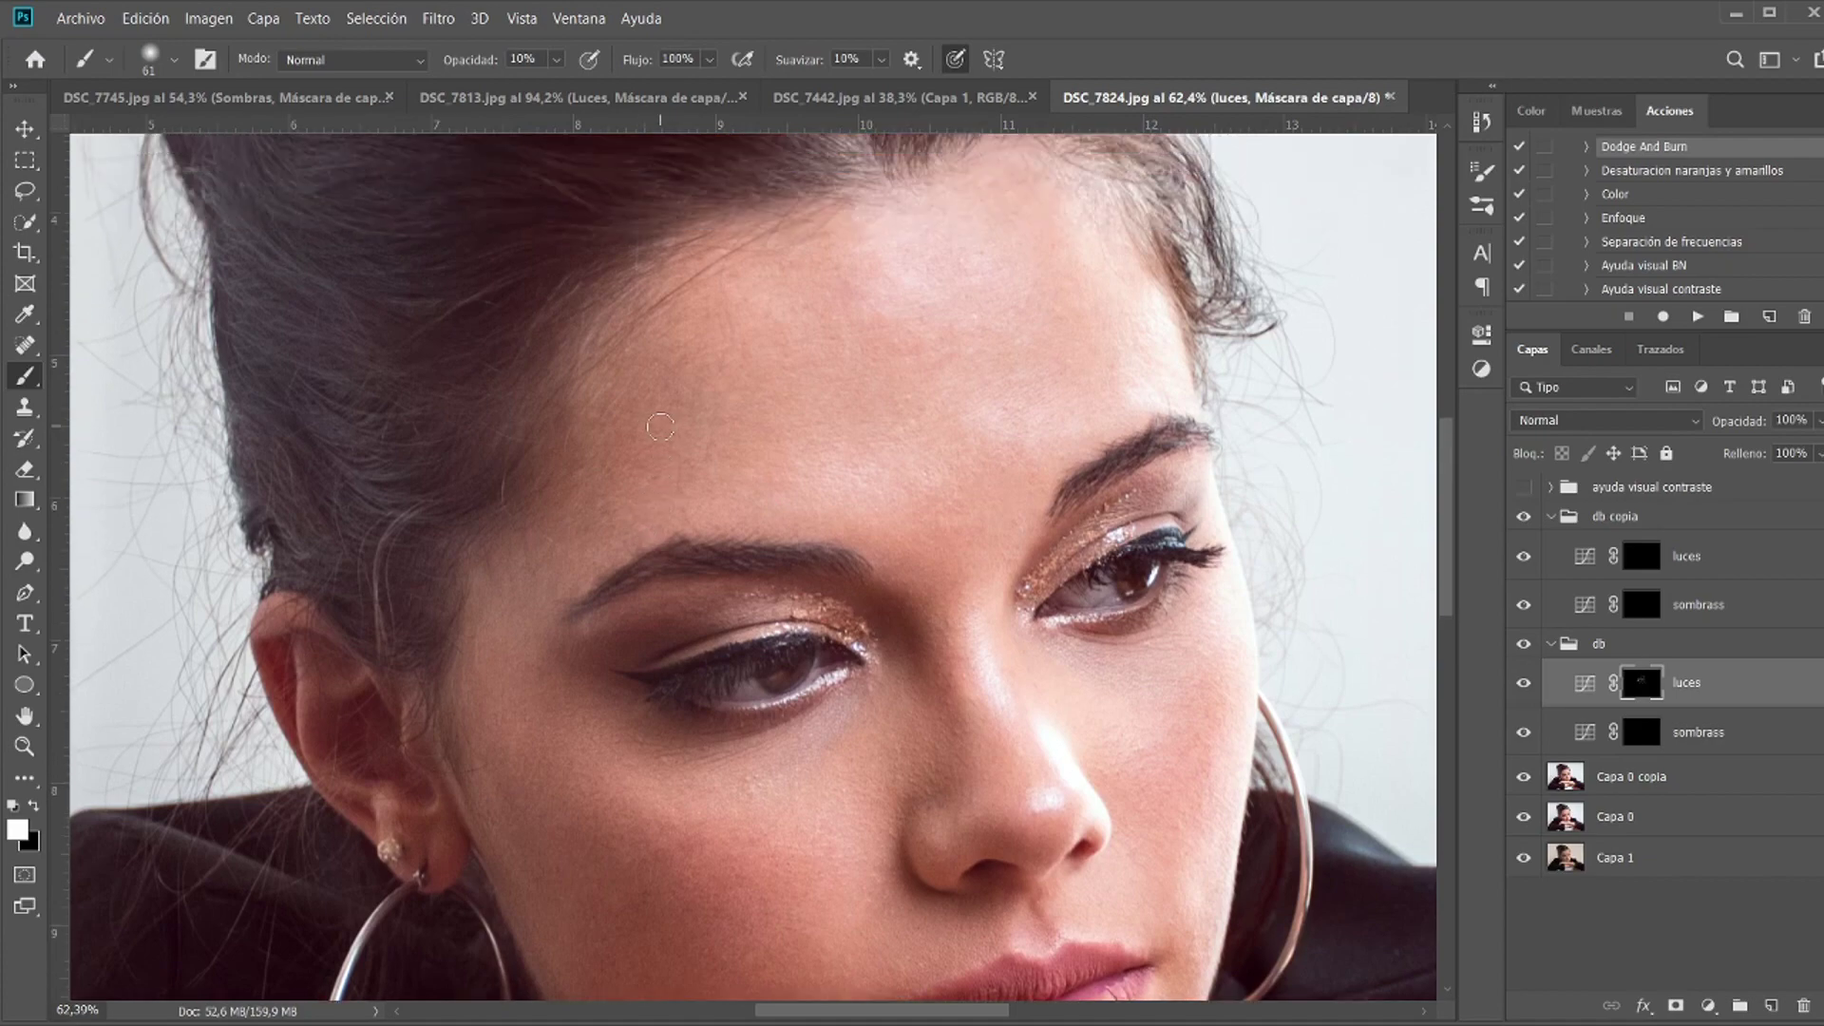
Step: Show the ayuda visual contraste group, enlarge the brush to 225 px and lighten larger dark areas of the face on the luces mask
{"action": "left_click", "coordinate": [1524, 488]}
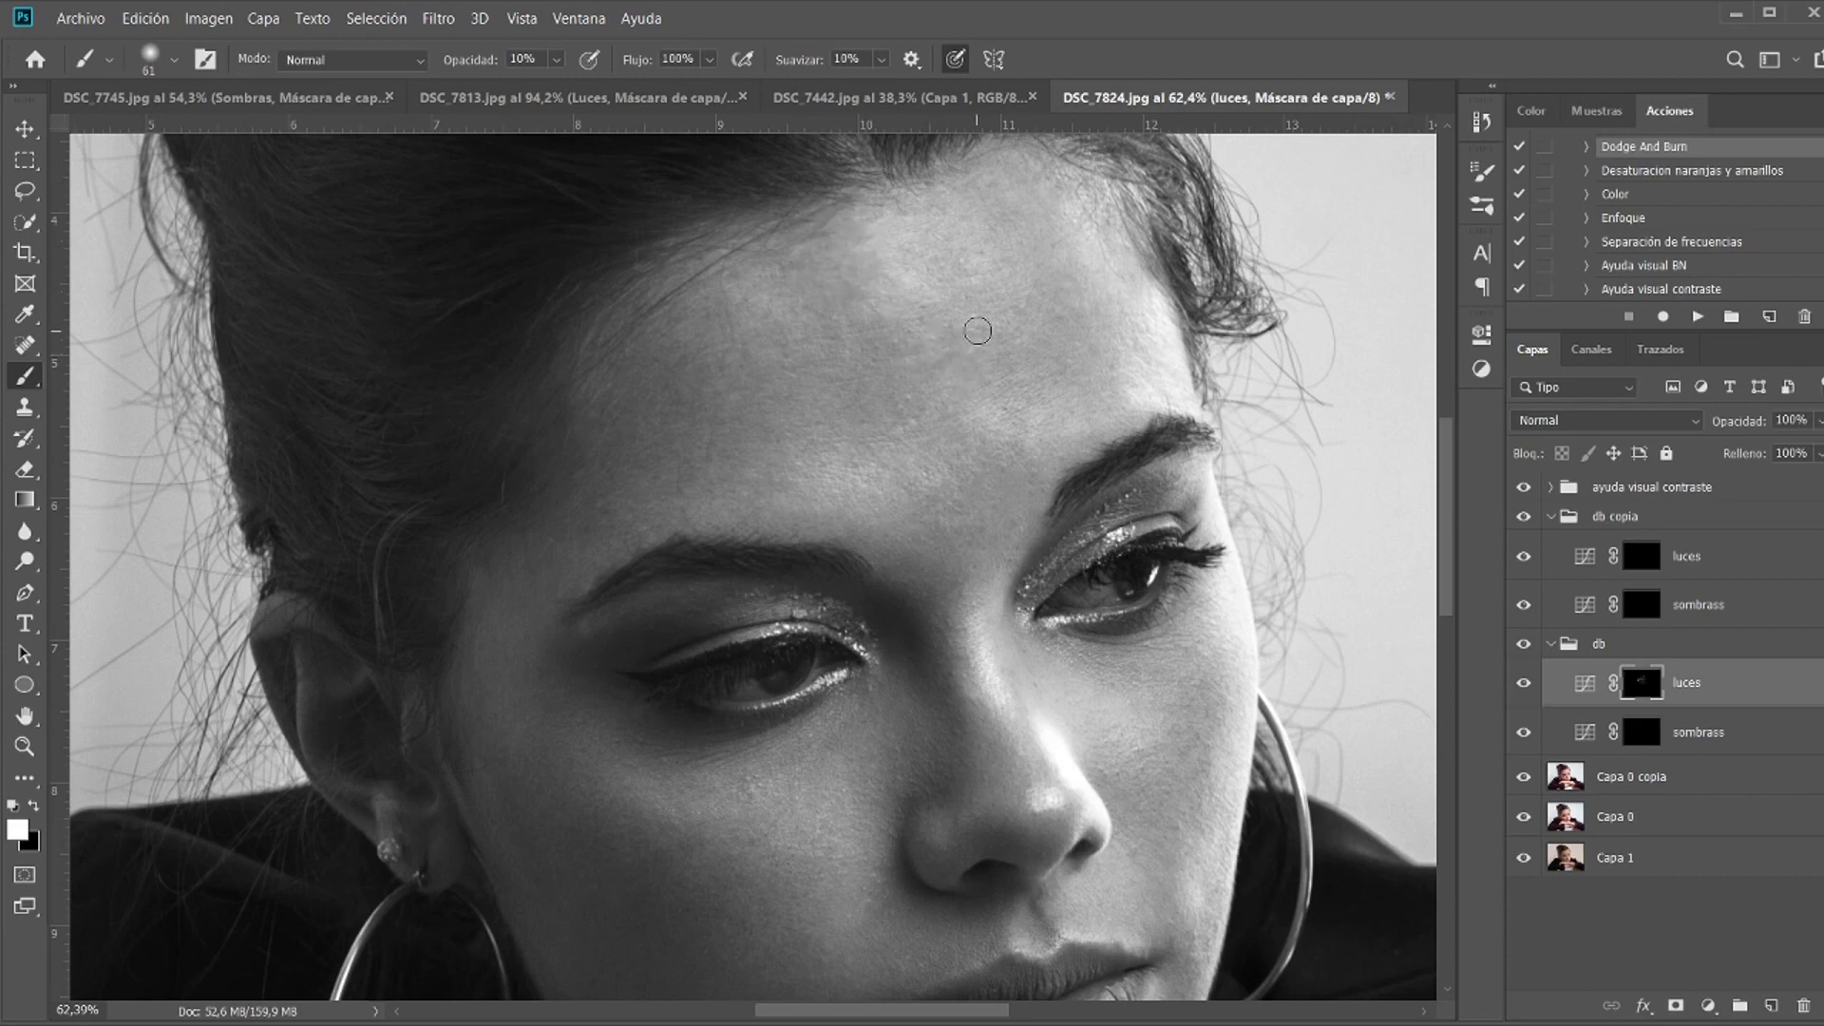
{"action": "left_click_drag", "start_coordinate": [910, 435], "coordinate": [979, 441]}
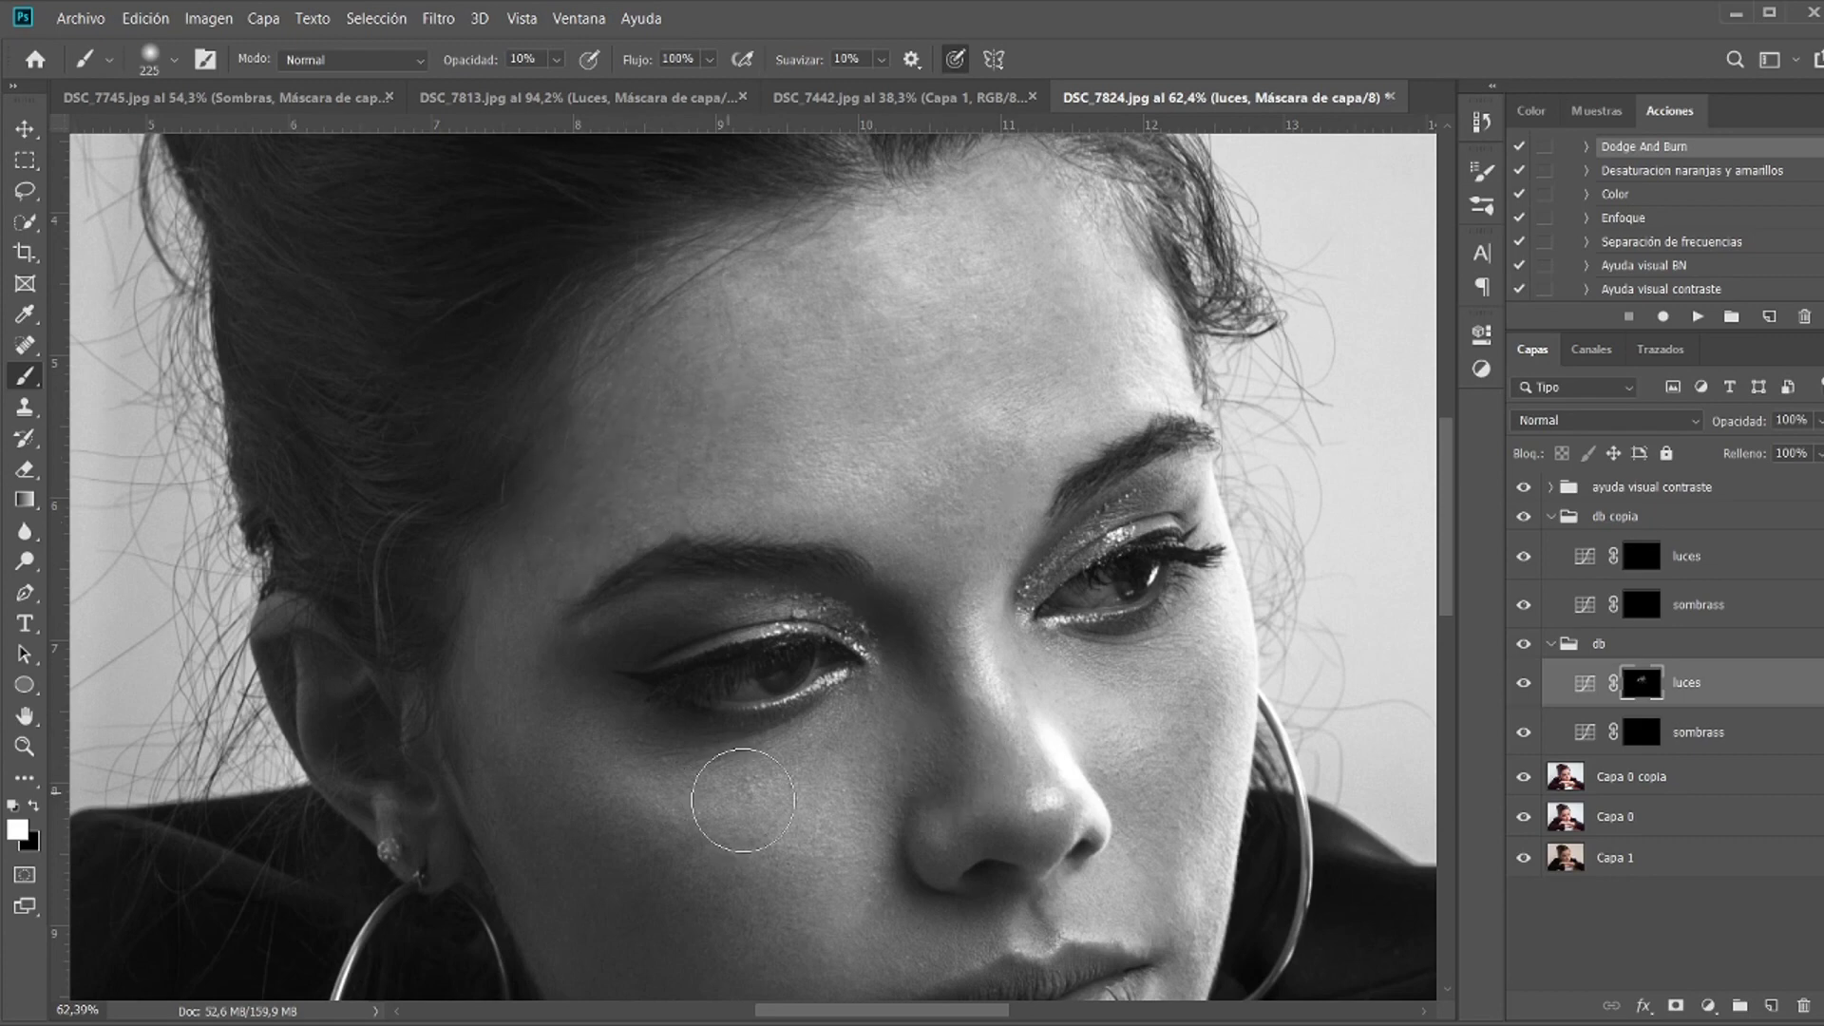
{"action": "scroll", "coordinate": [750, 765], "scroll_direction": "down", "scroll_amount": 3}
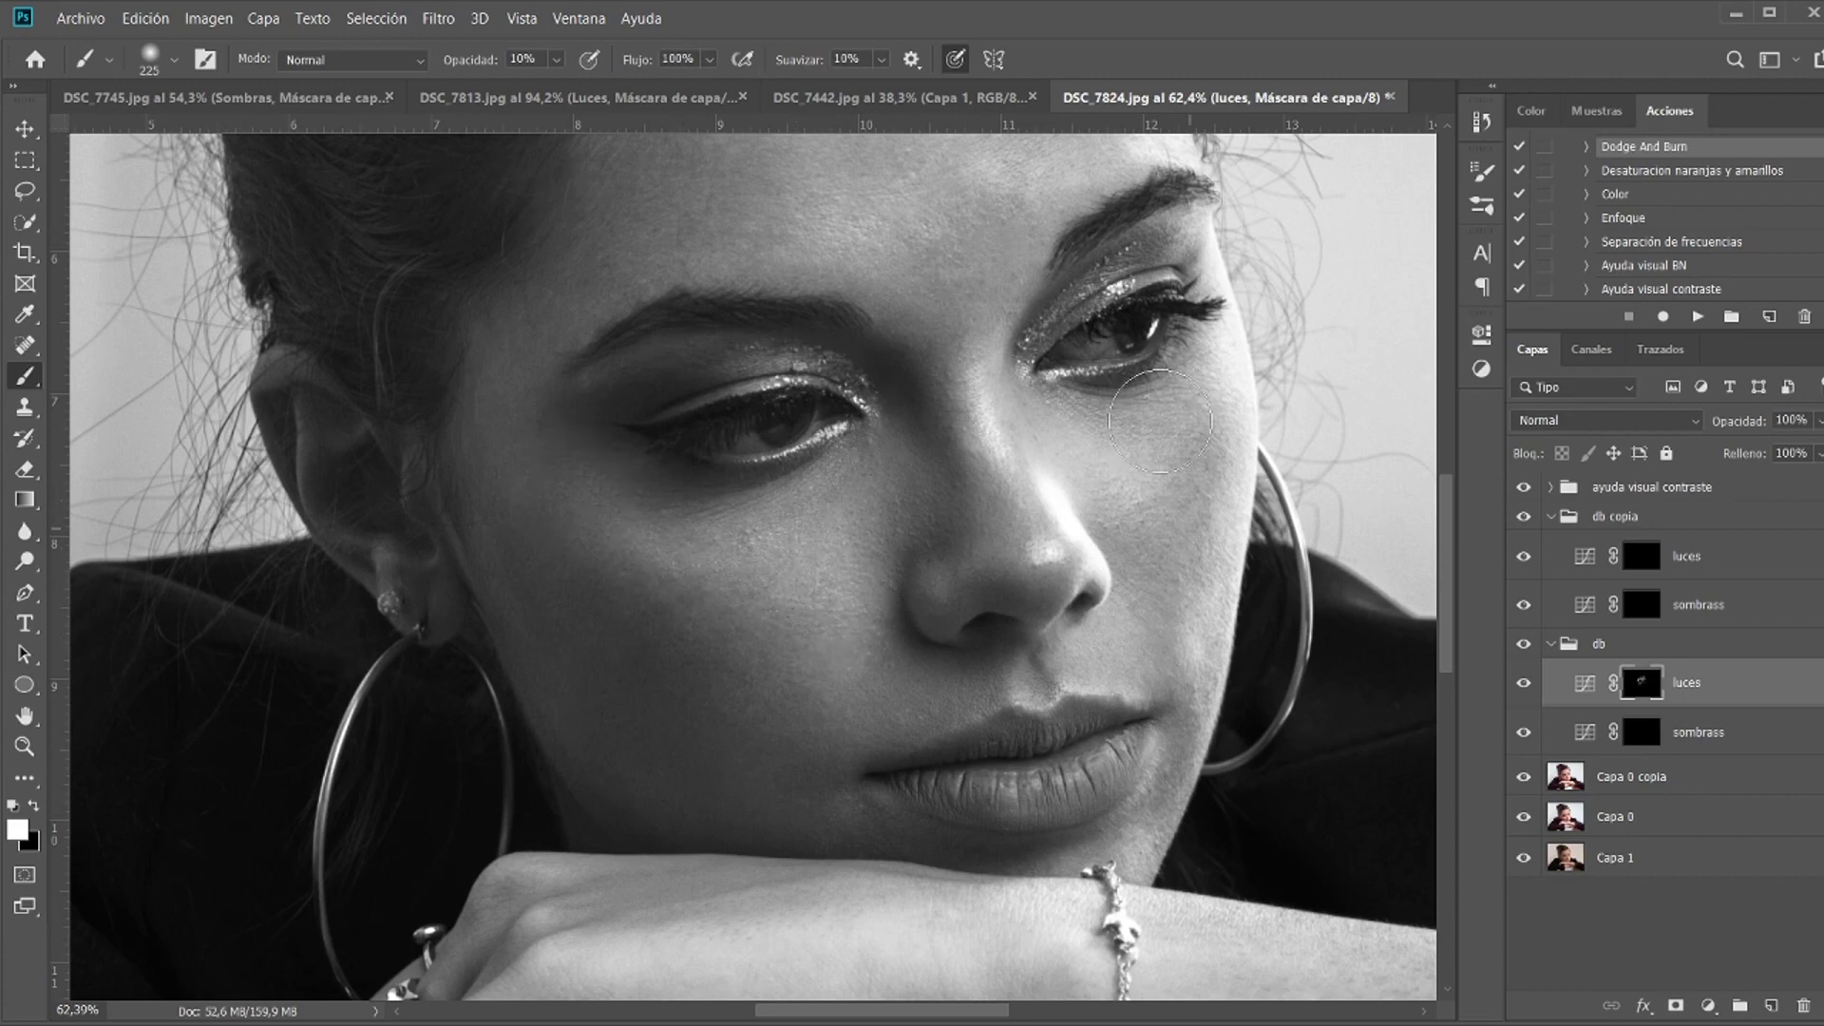
{"action": "left_click_drag", "start_coordinate": [1060, 563], "coordinate": [1086, 607]}
{"action": "scroll", "coordinate": [1109, 609], "scroll_direction": "up", "scroll_amount": 1}
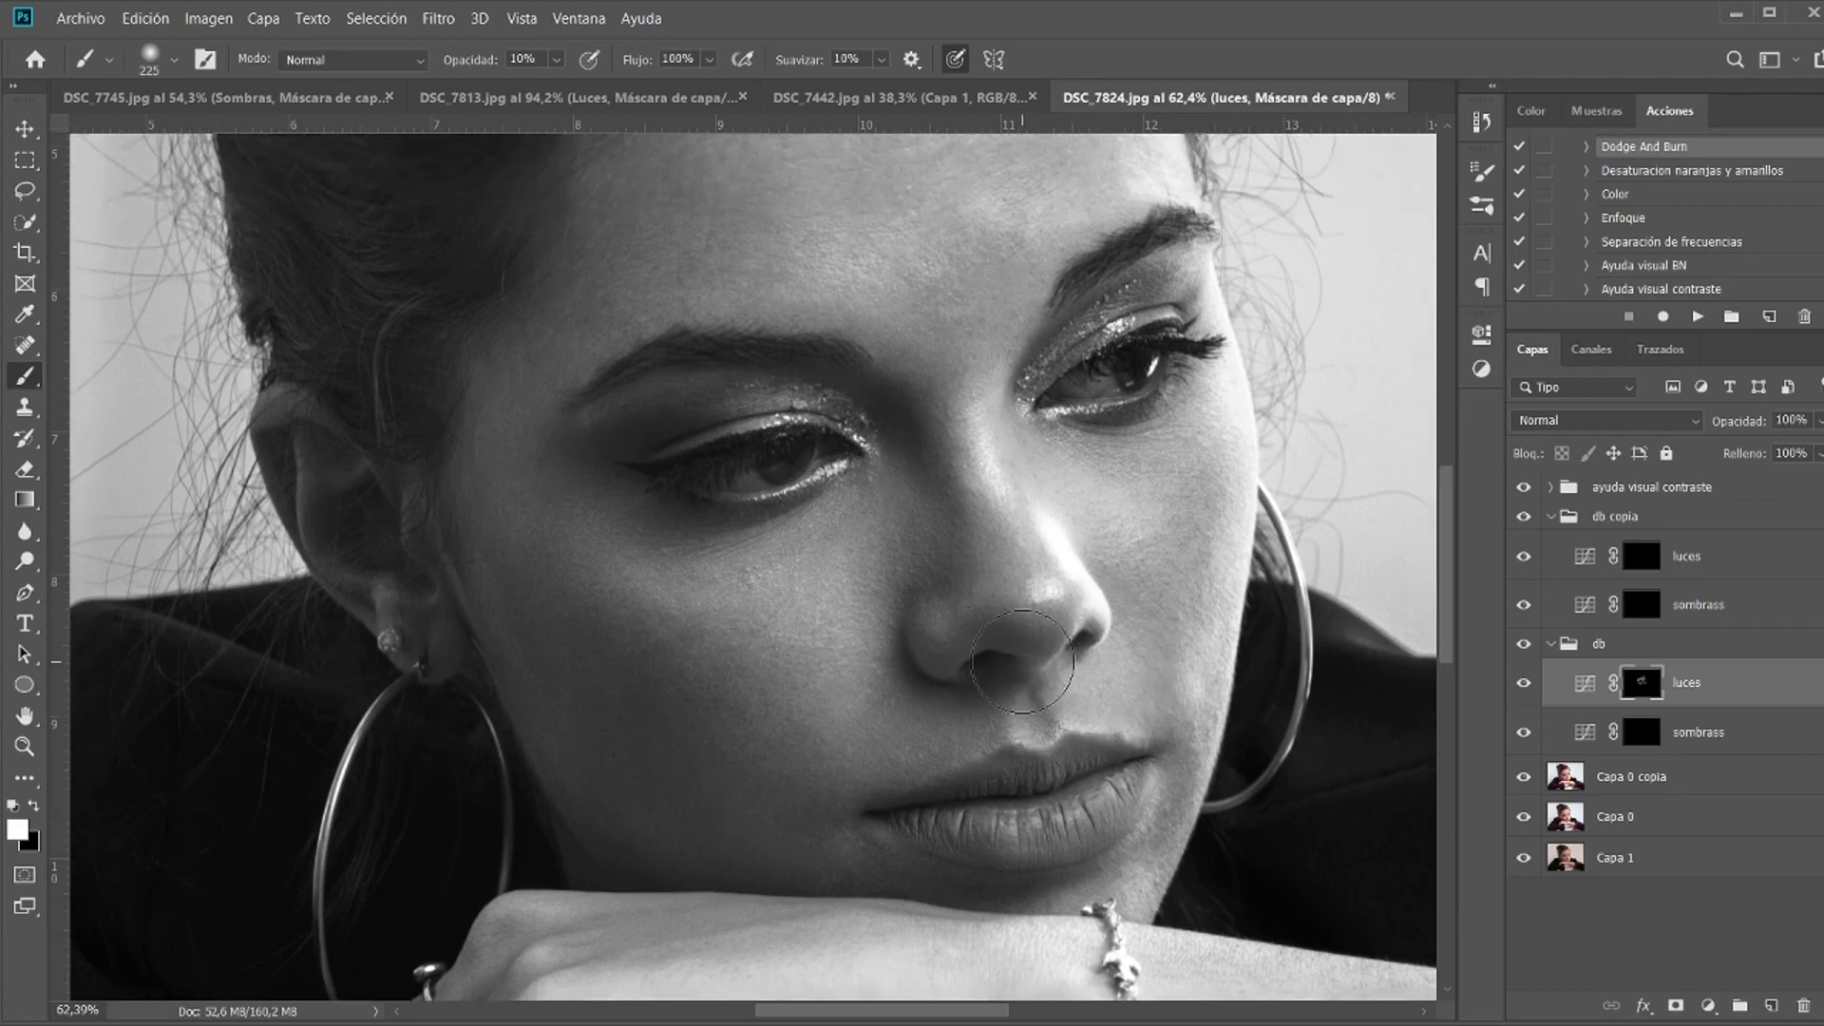
Step: Lighten dark areas on the cheek and lower lip on the luces mask, then reduce the brush to 76 px at 20% opacity
{"action": "left_click_drag", "start_coordinate": [560, 595], "coordinate": [529, 594]}
{"action": "mouse_move", "coordinate": [1031, 817]}
{"action": "left_mouse_down"}
{"action": "mouse_move", "coordinate": [1133, 775]}
{"action": "mouse_move", "coordinate": [1070, 815]}
{"action": "mouse_move", "coordinate": [944, 827]}
{"action": "mouse_move", "coordinate": [1067, 814]}
{"action": "left_mouse_up"}
{"action": "key", "text": "2"}
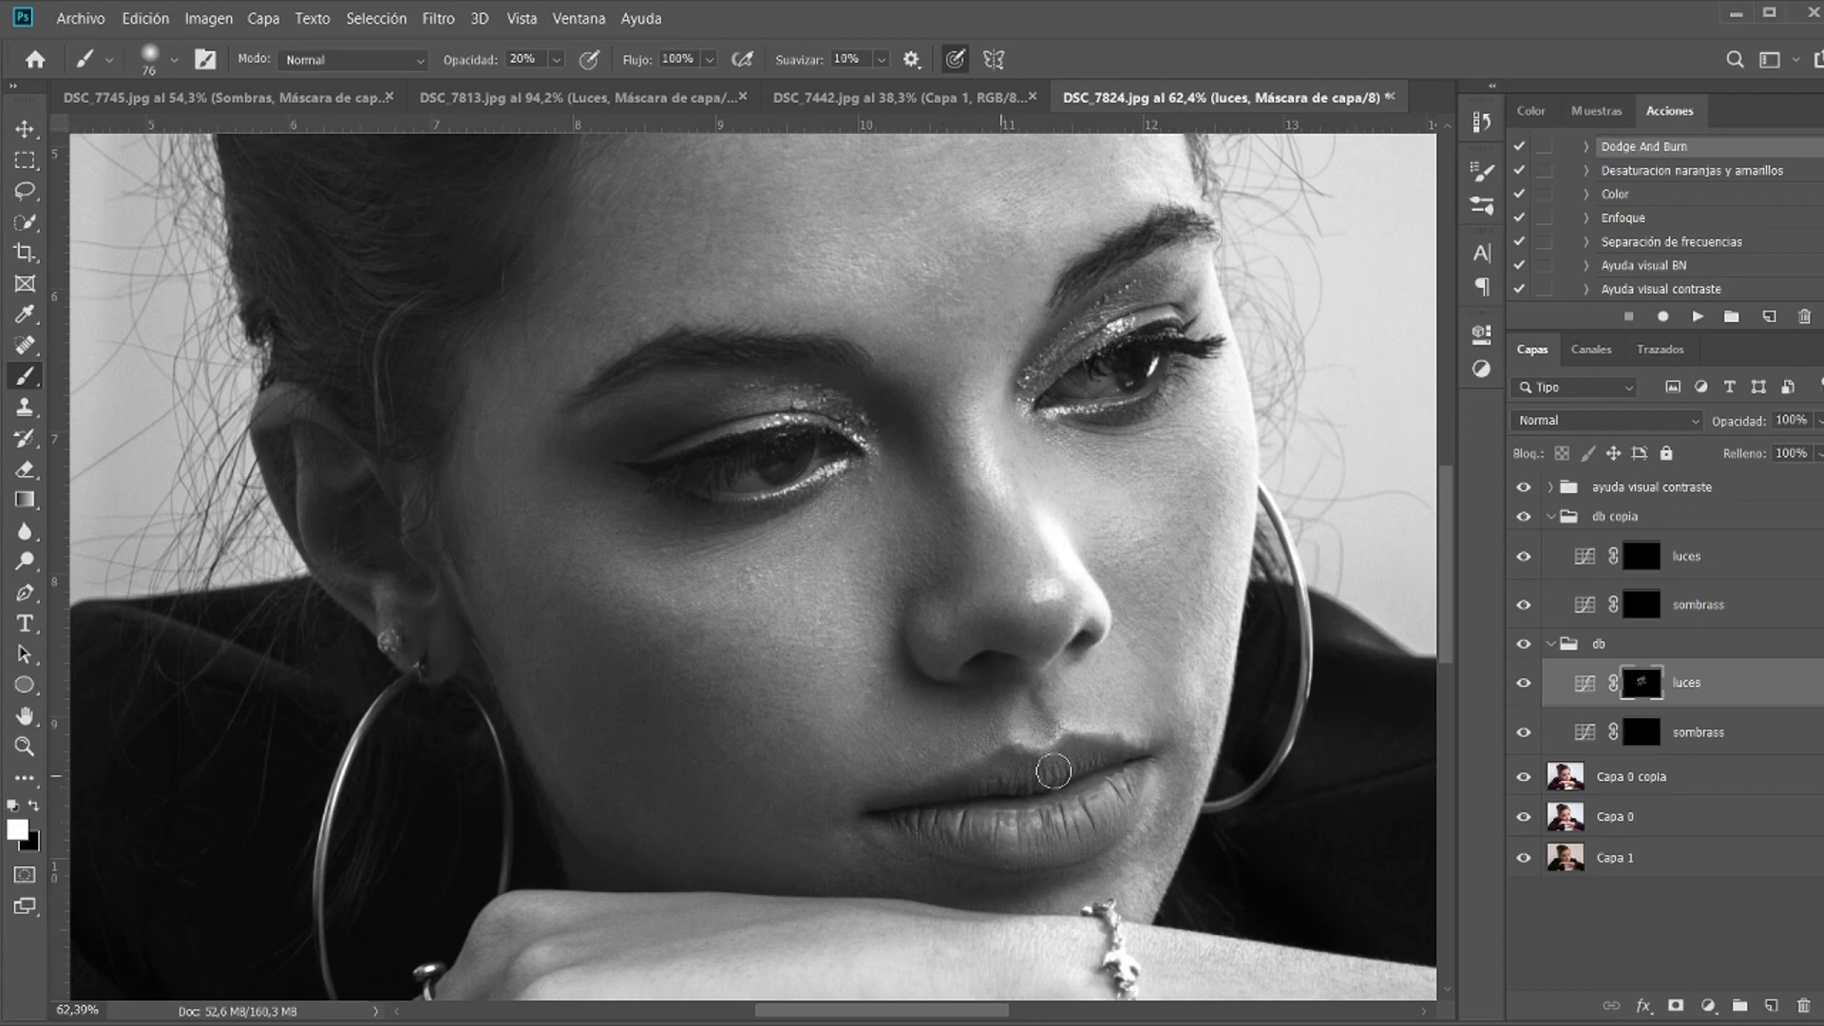
Step: Hide the ayuda visual contraste group and toggle the db group's visibility to compare the colour portrait before and after
{"action": "left_click", "coordinate": [1524, 487]}
{"action": "left_click", "coordinate": [1523, 645]}
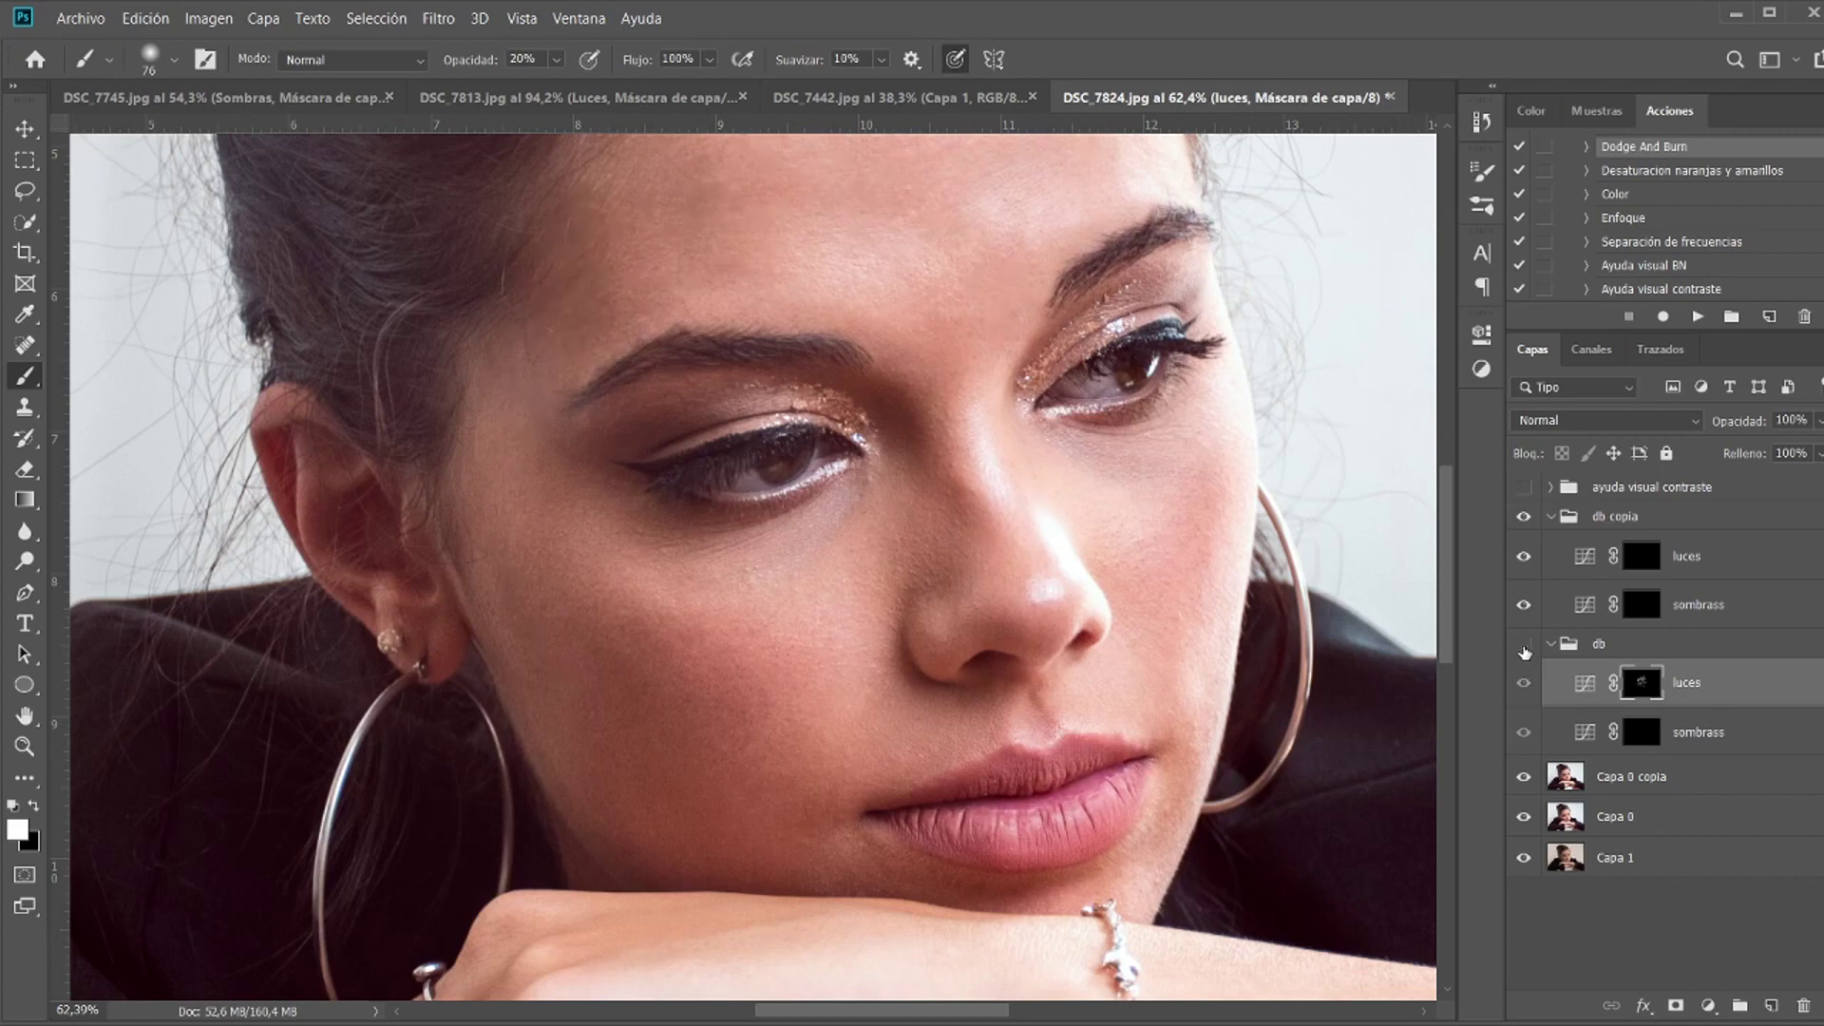
{"action": "left_click", "coordinate": [1524, 647]}
{"action": "scroll", "coordinate": [1156, 513], "scroll_direction": "up", "scroll_amount": 2}
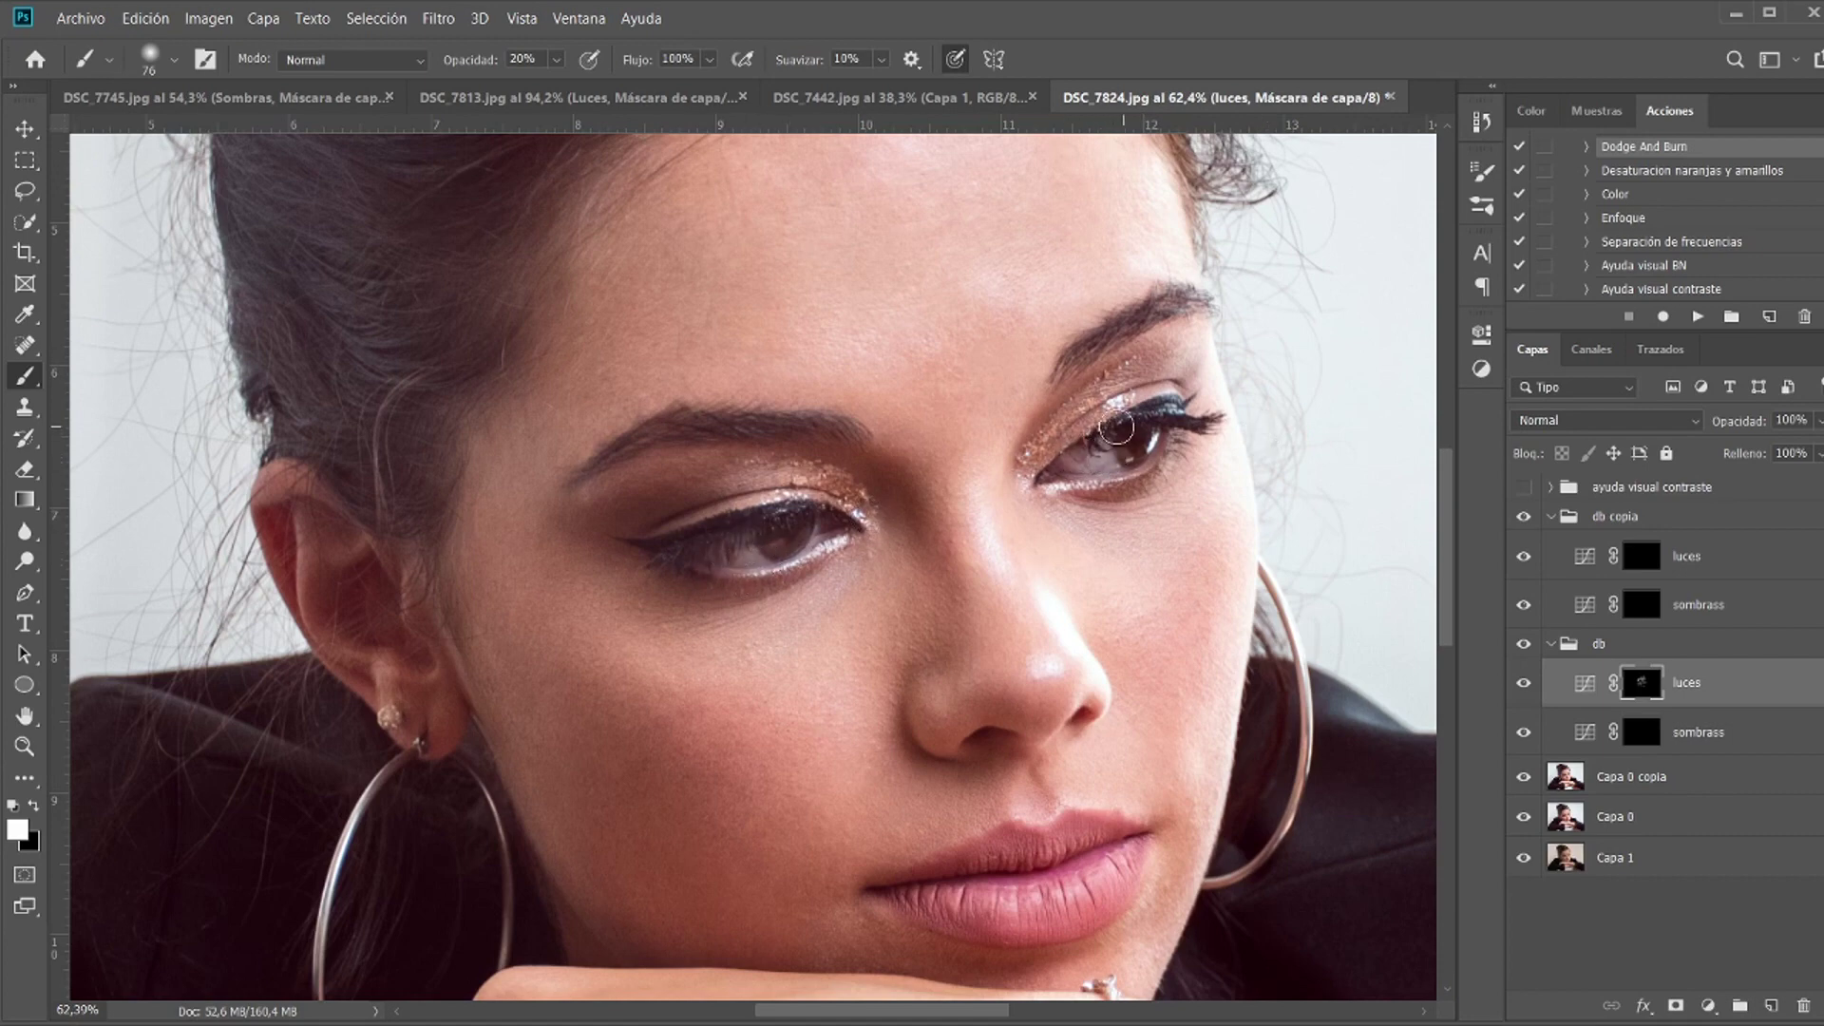
Step: Darken bright skin patches on the db group's sombrass mask with the 76 px brush at 20% opacity
{"action": "key", "text": "3"}
{"action": "scroll", "coordinate": [1061, 479], "scroll_direction": "down", "scroll_amount": 2}
{"action": "left_click", "coordinate": [1641, 733]}
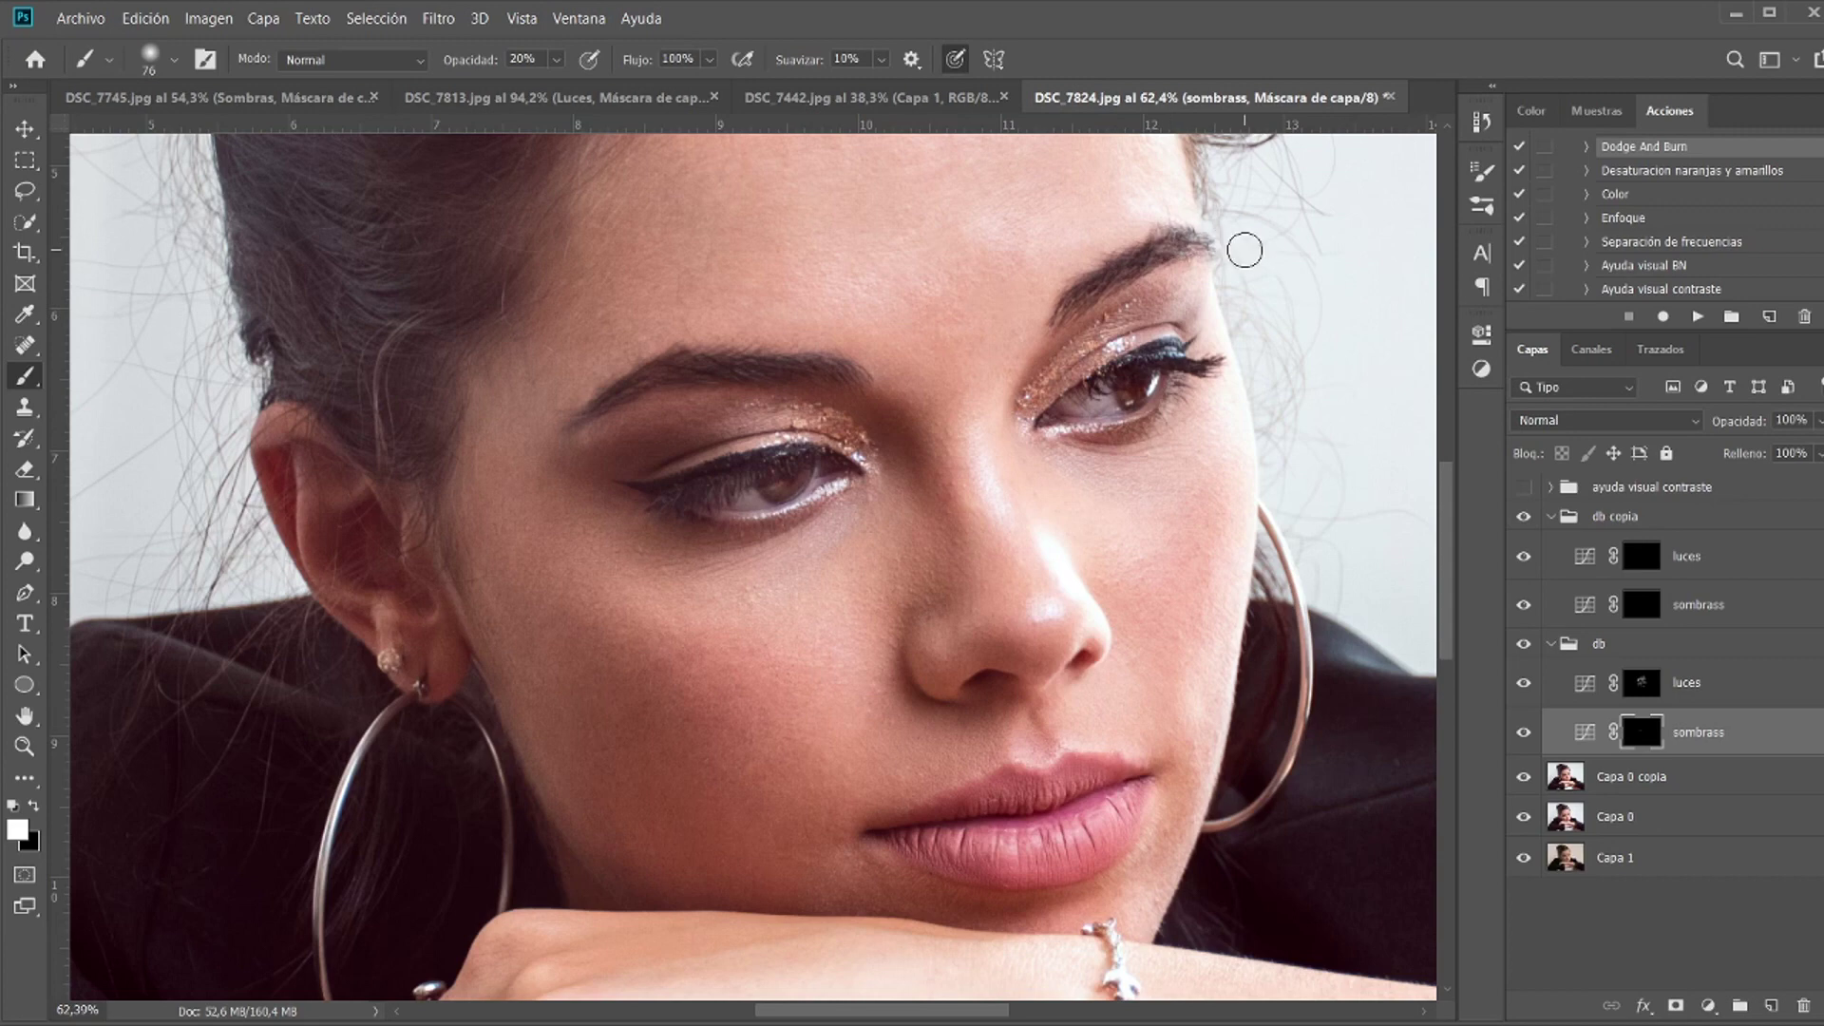
{"action": "scroll", "coordinate": [1245, 250], "scroll_direction": "up", "scroll_amount": 2}
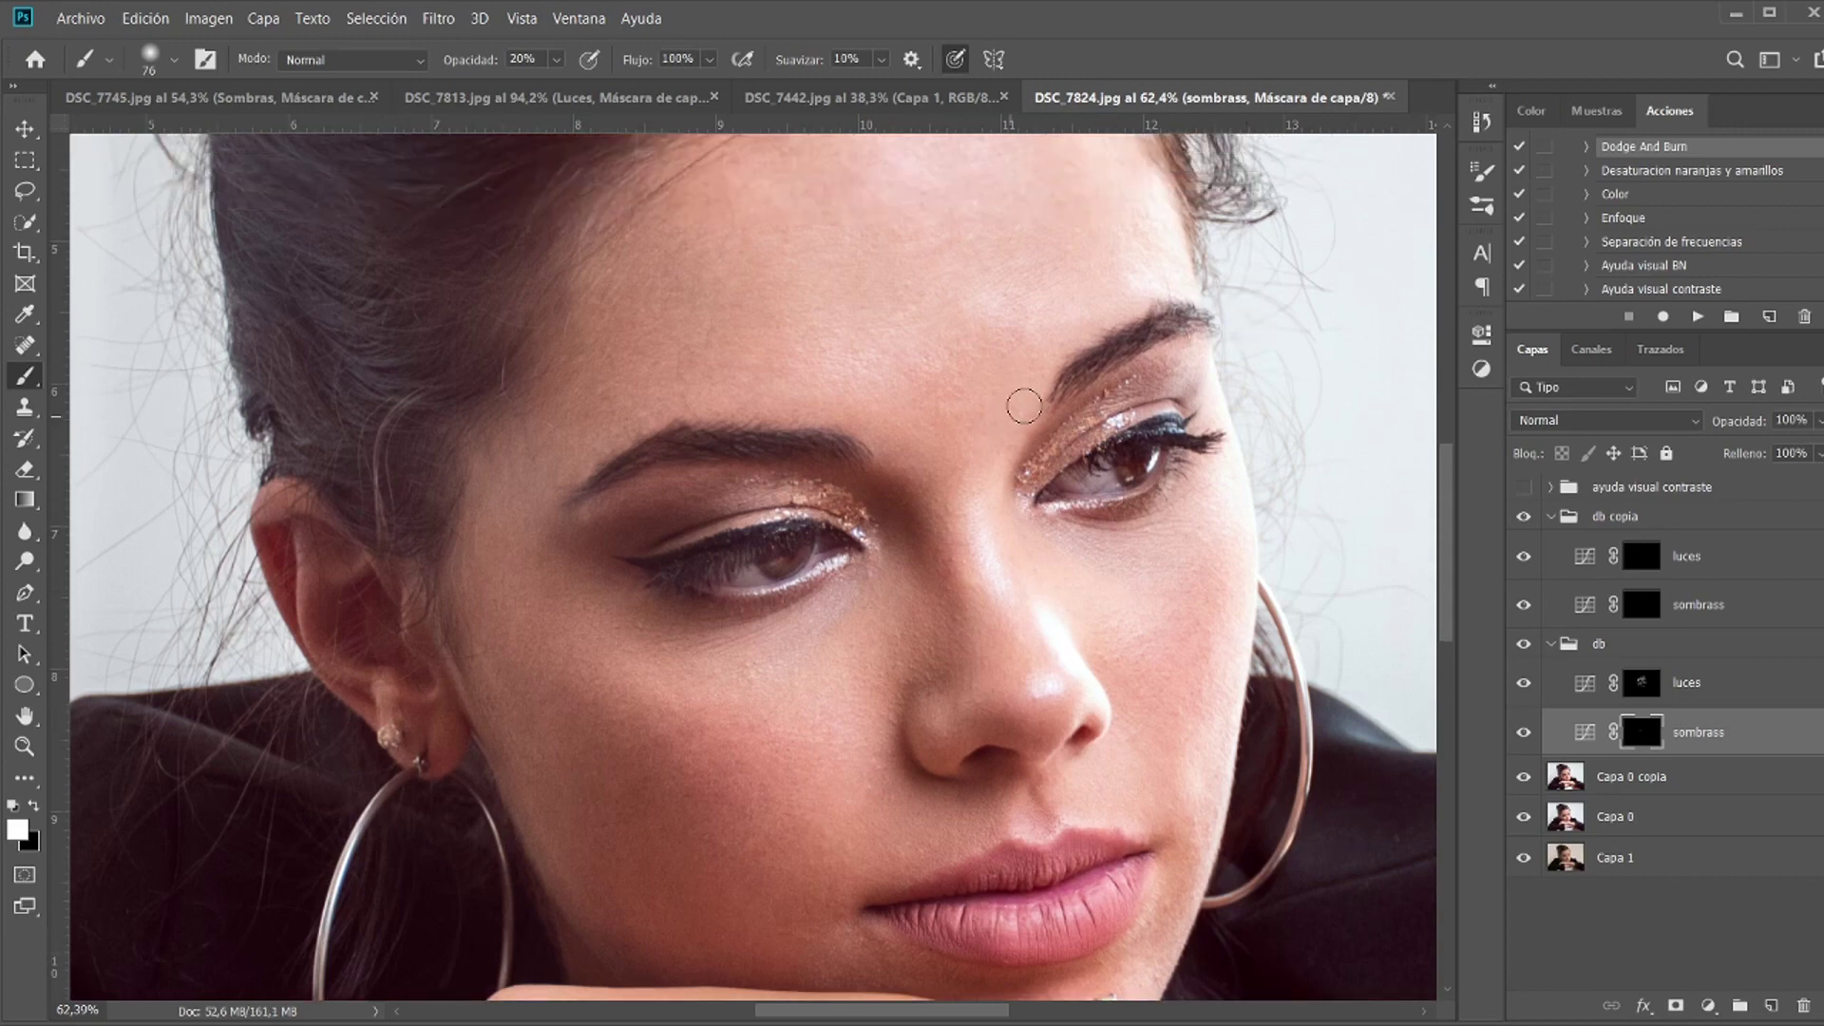
Step: Examine the light and shadow transitions on the face and forehead, both close up and from a distance
{"action": "scroll", "coordinate": [1105, 390], "scroll_direction": "down", "scroll_amount": 2}
{"action": "scroll", "coordinate": [1155, 422], "scroll_direction": "down", "scroll_amount": 4}
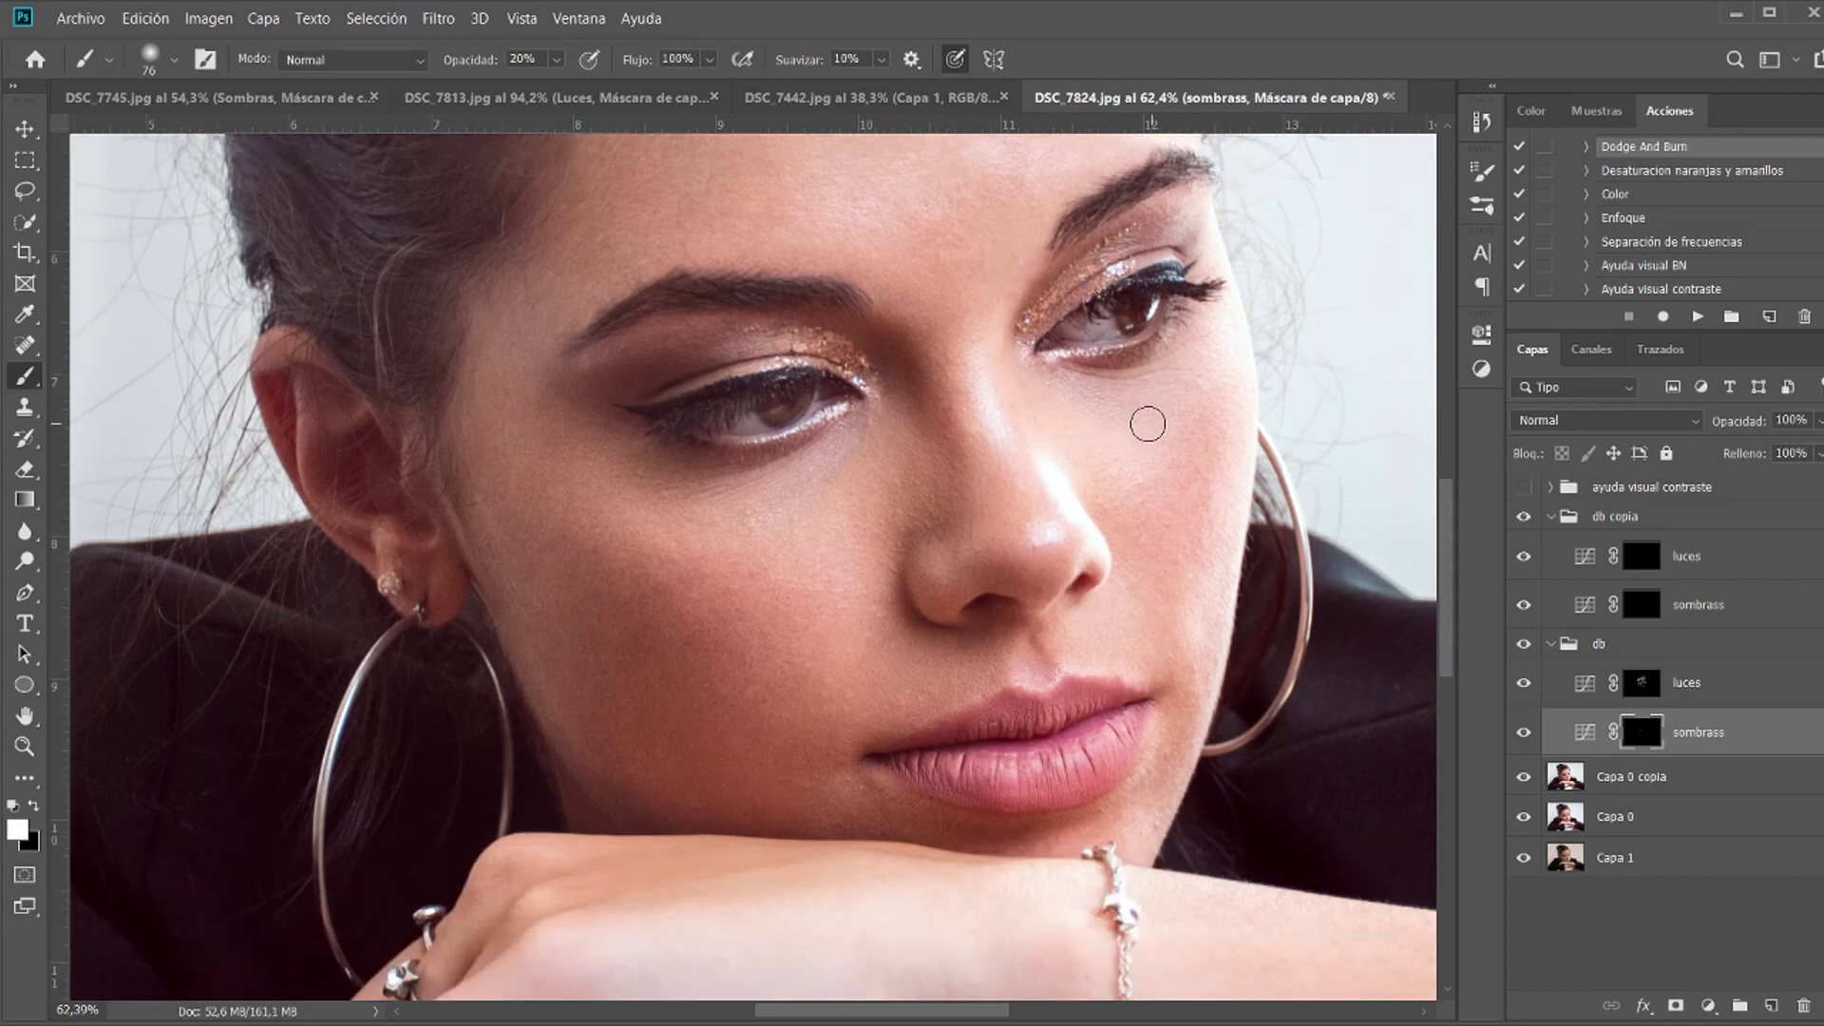
{"action": "scroll", "coordinate": [822, 400], "scroll_direction": "down", "scroll_amount": 5}
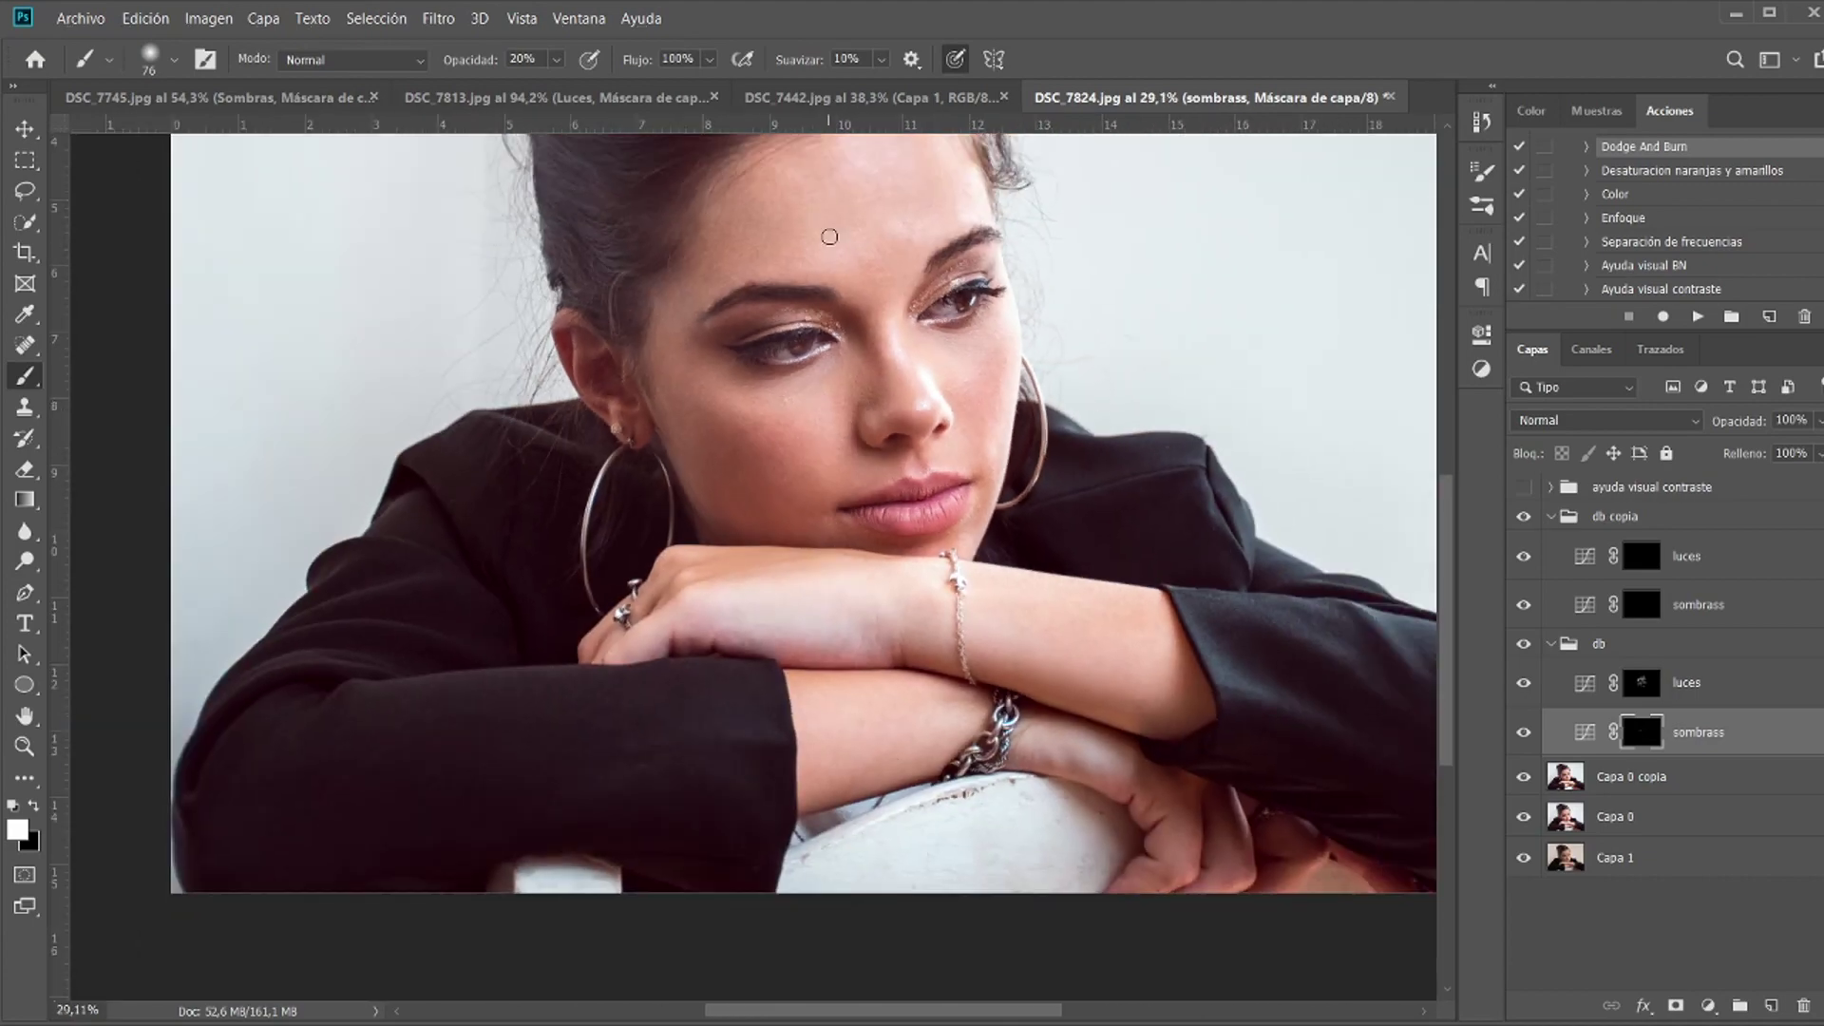
{"action": "scroll", "coordinate": [834, 247], "scroll_direction": "up", "scroll_amount": 3}
{"action": "scroll", "coordinate": [840, 342], "scroll_direction": "up", "scroll_amount": 1}
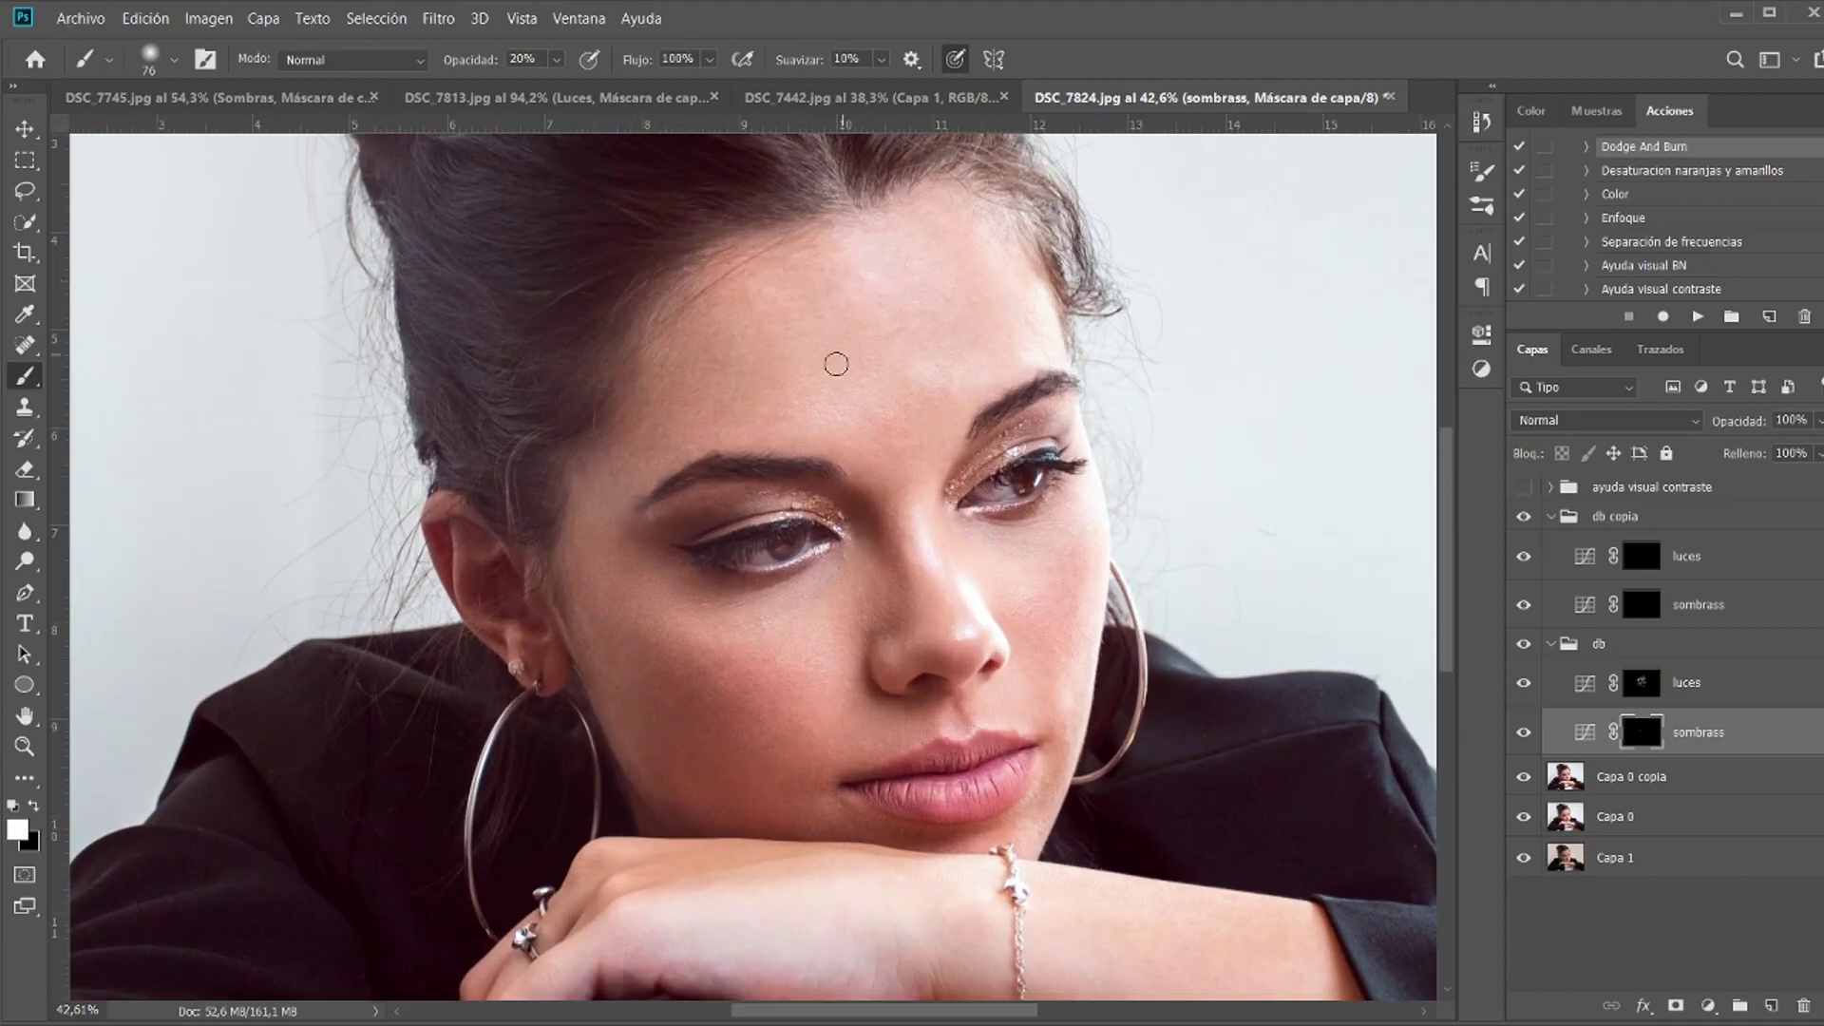
{"action": "scroll", "coordinate": [831, 389], "scroll_direction": "up", "scroll_amount": 1}
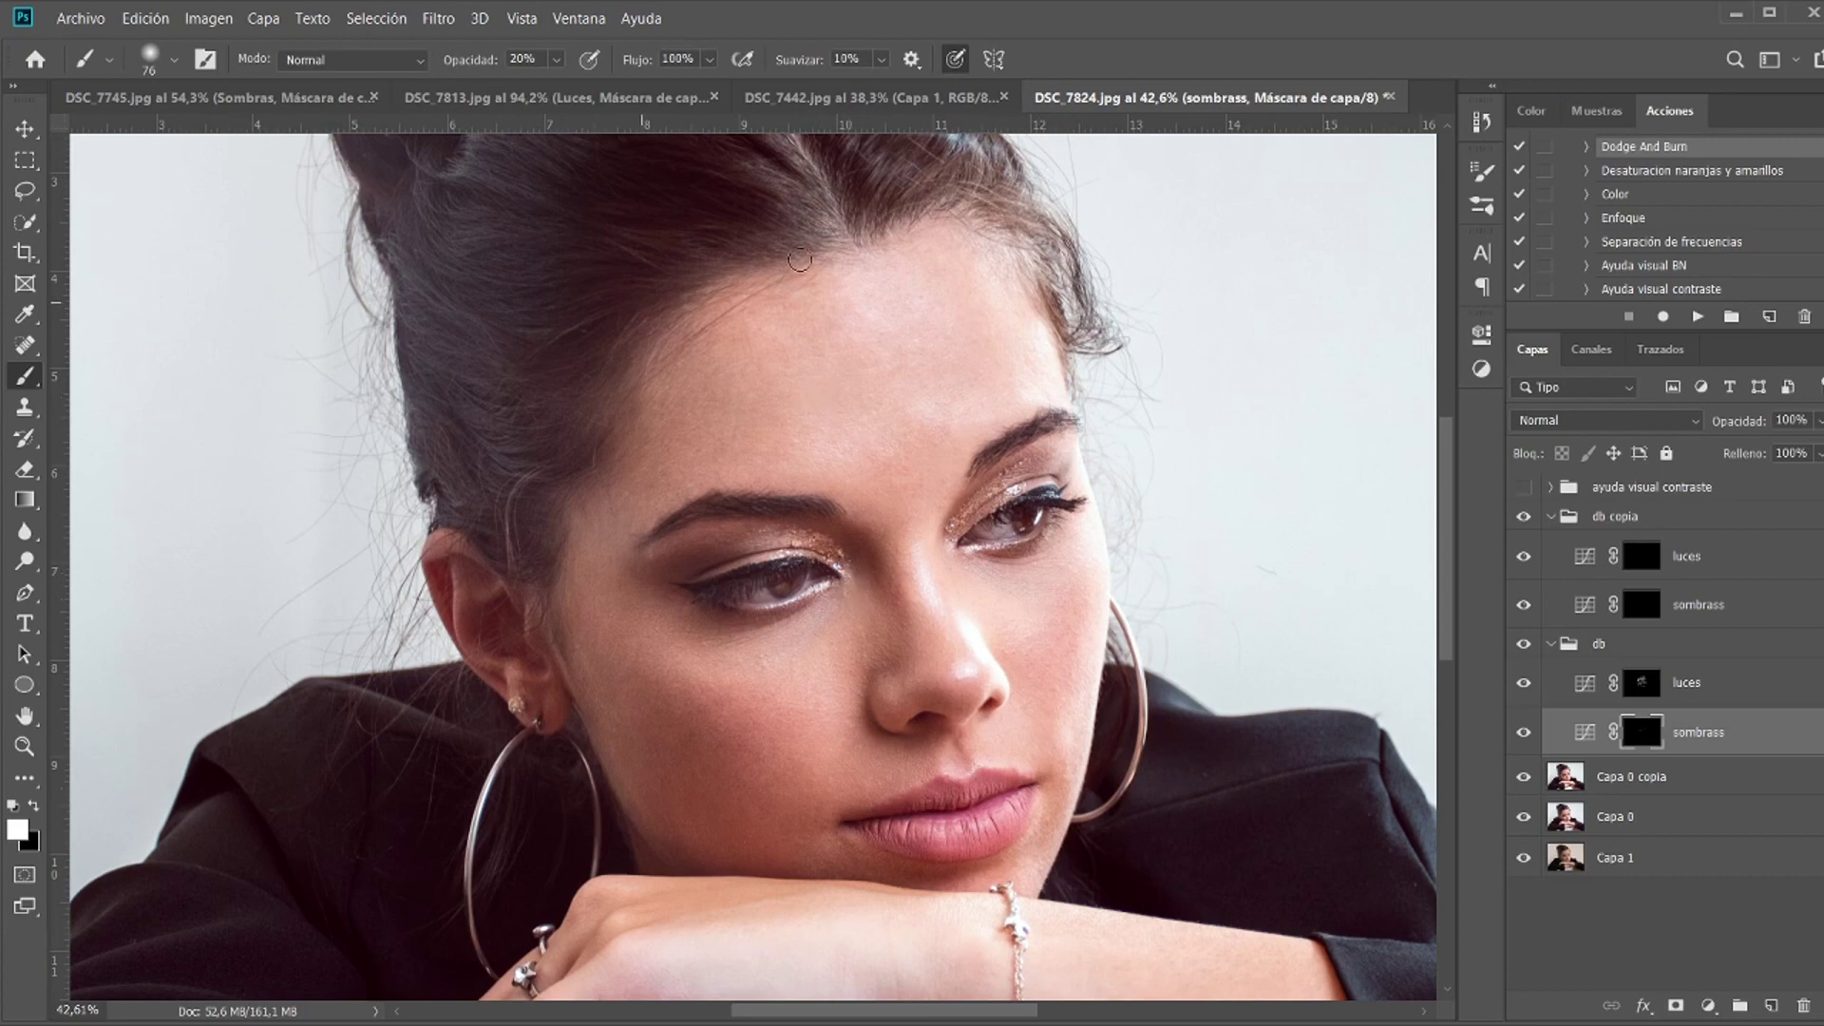
{"action": "scroll", "coordinate": [884, 338], "scroll_direction": "down", "scroll_amount": 3}
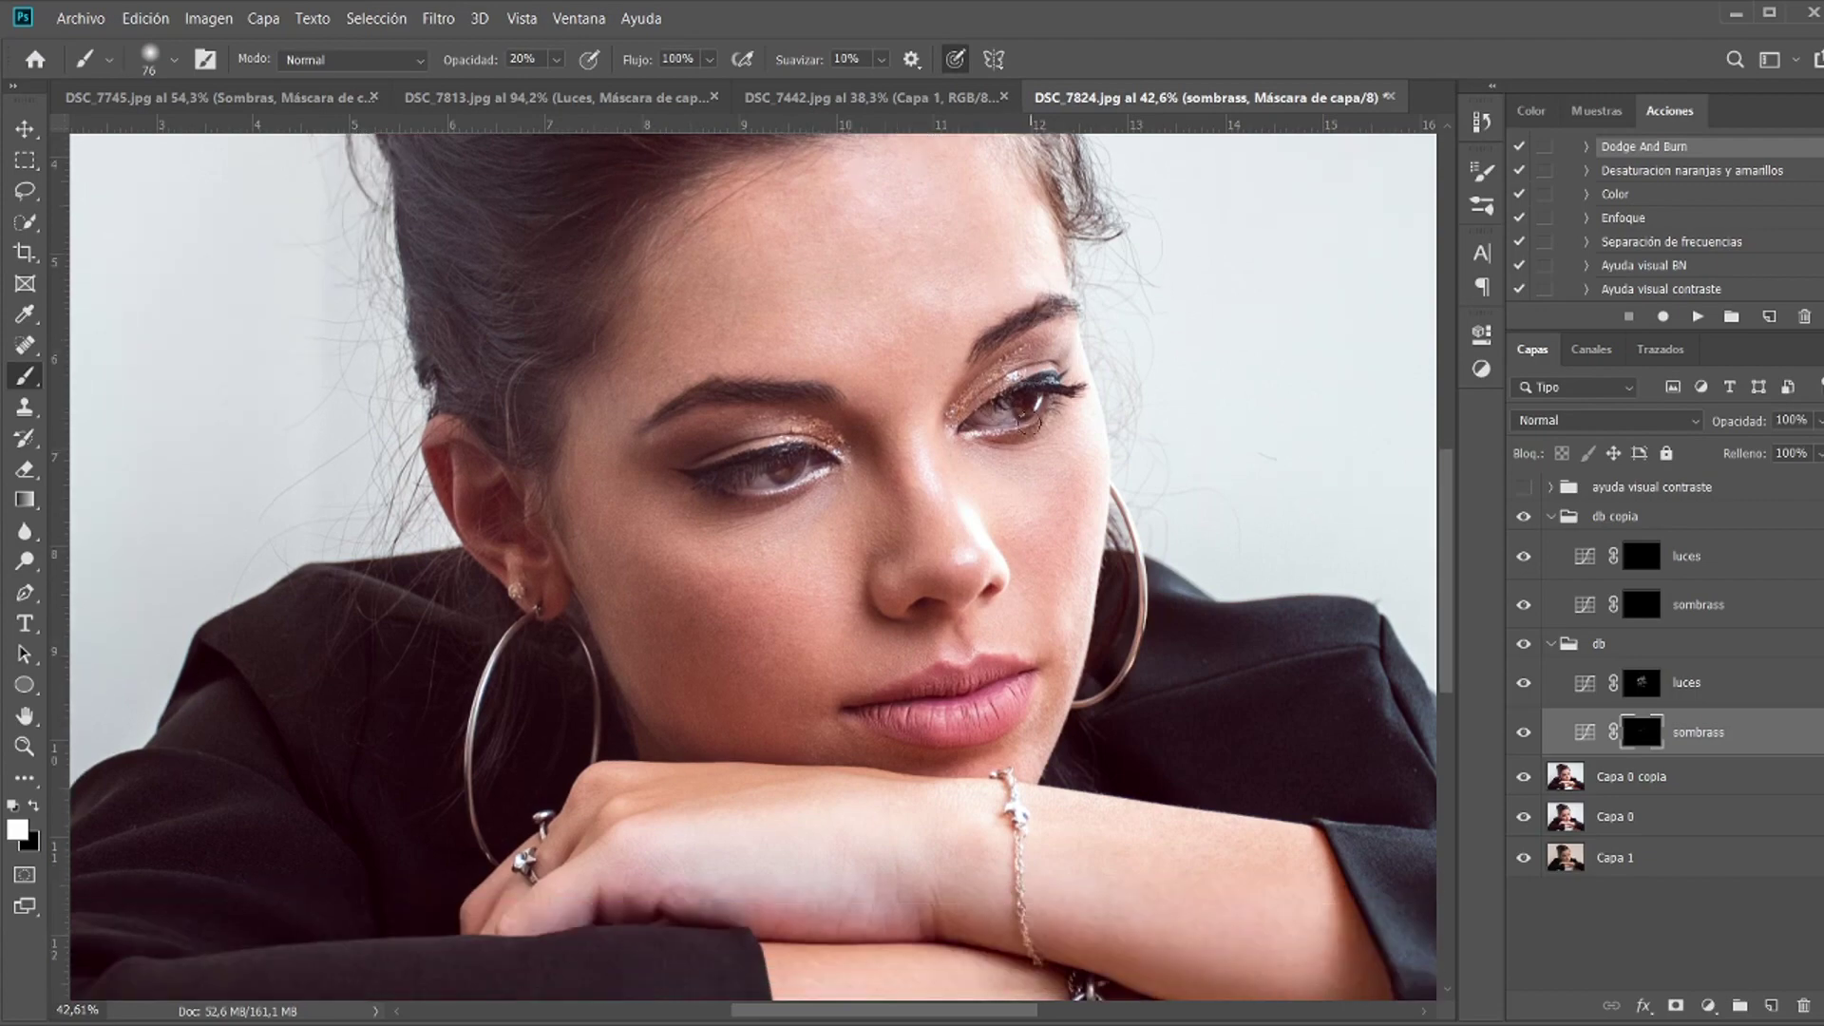
{"action": "scroll", "coordinate": [514, 840], "scroll_direction": "down", "scroll_amount": 2}
{"action": "scroll", "coordinate": [741, 375], "scroll_direction": "up", "scroll_amount": 4}
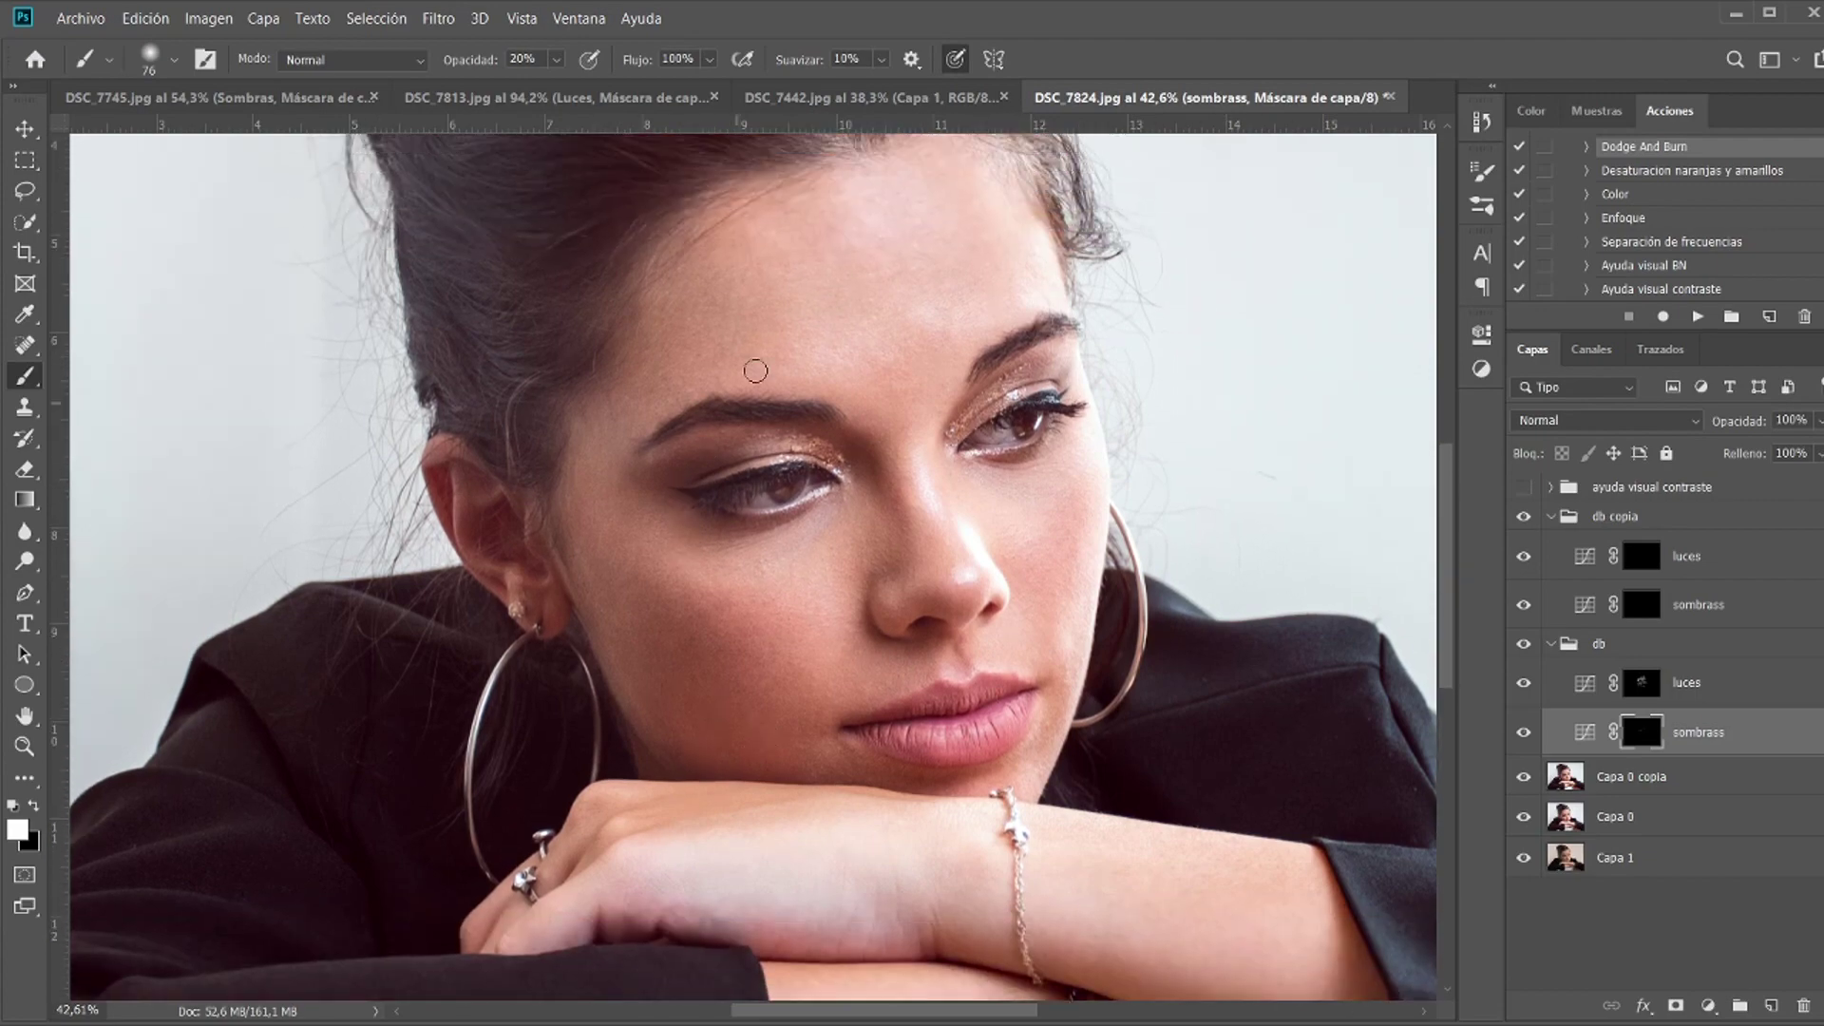
{"action": "scroll", "coordinate": [743, 426], "scroll_direction": "up", "scroll_amount": 5}
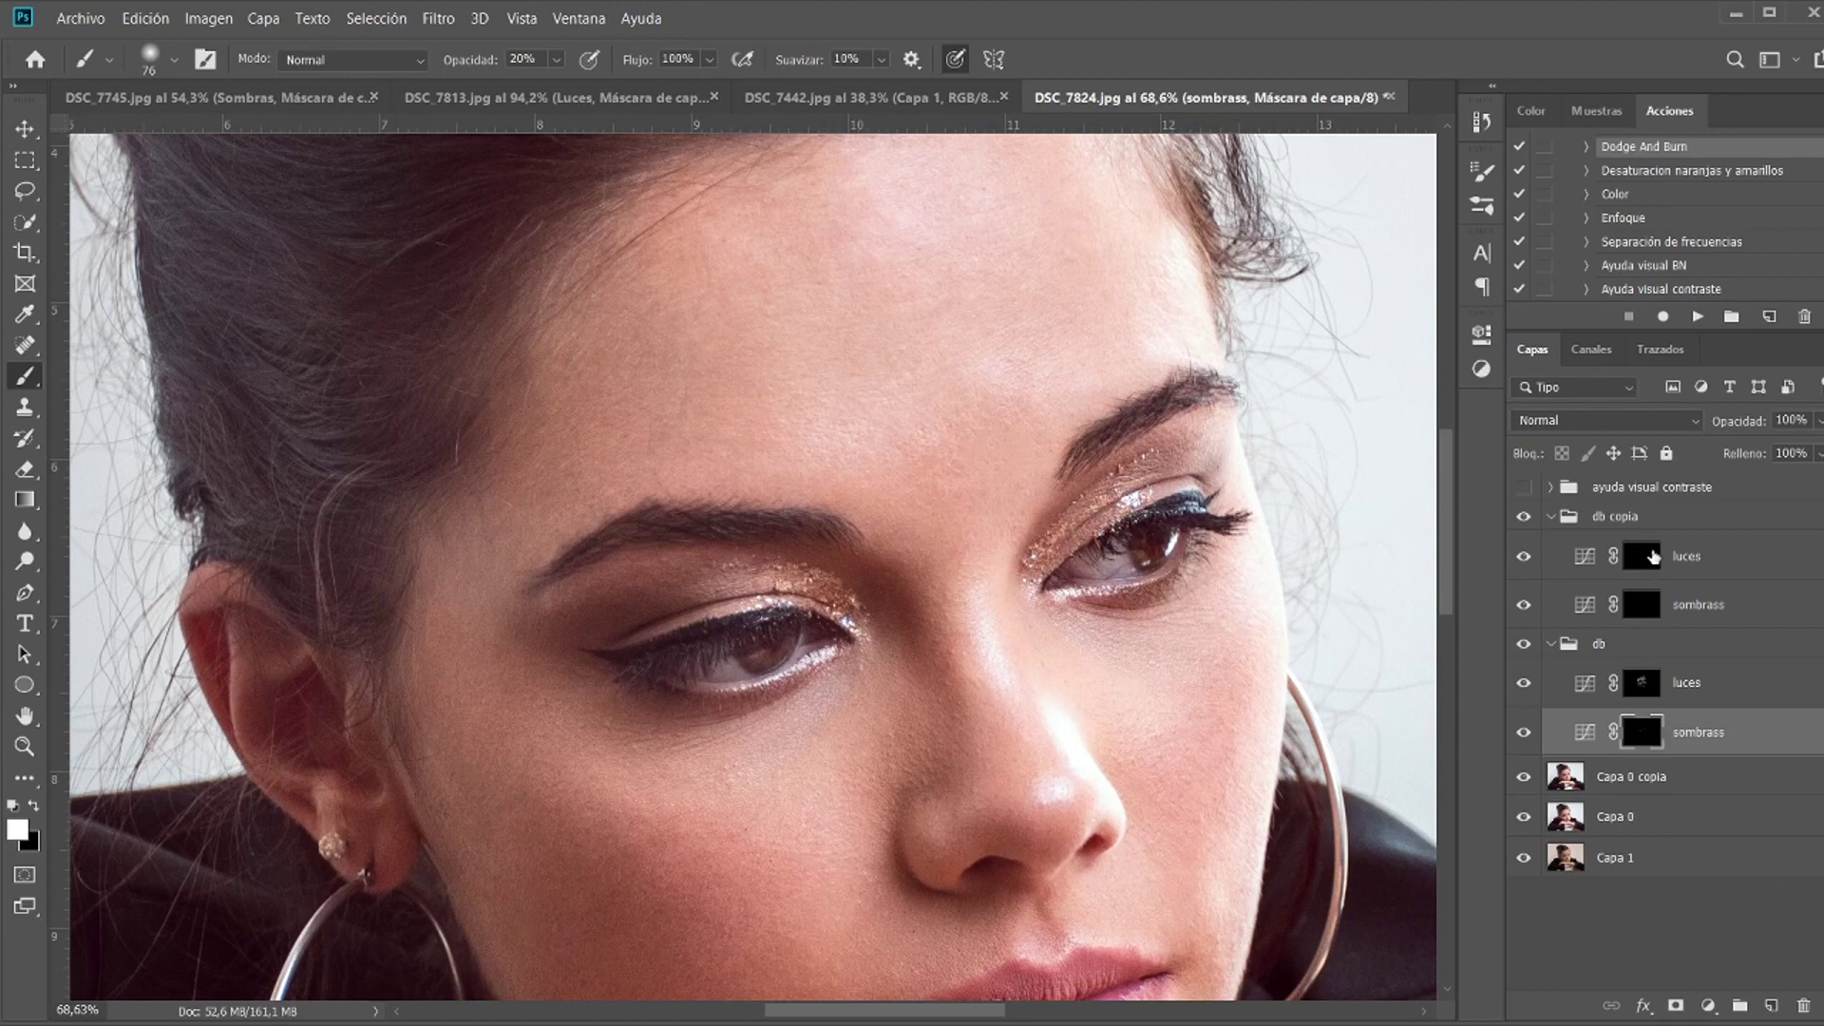
Step: Compare the face with the db group hidden and shown, and check it in the ayuda visual contraste view
{"action": "left_click", "coordinate": [1523, 644]}
{"action": "left_click", "coordinate": [1524, 645]}
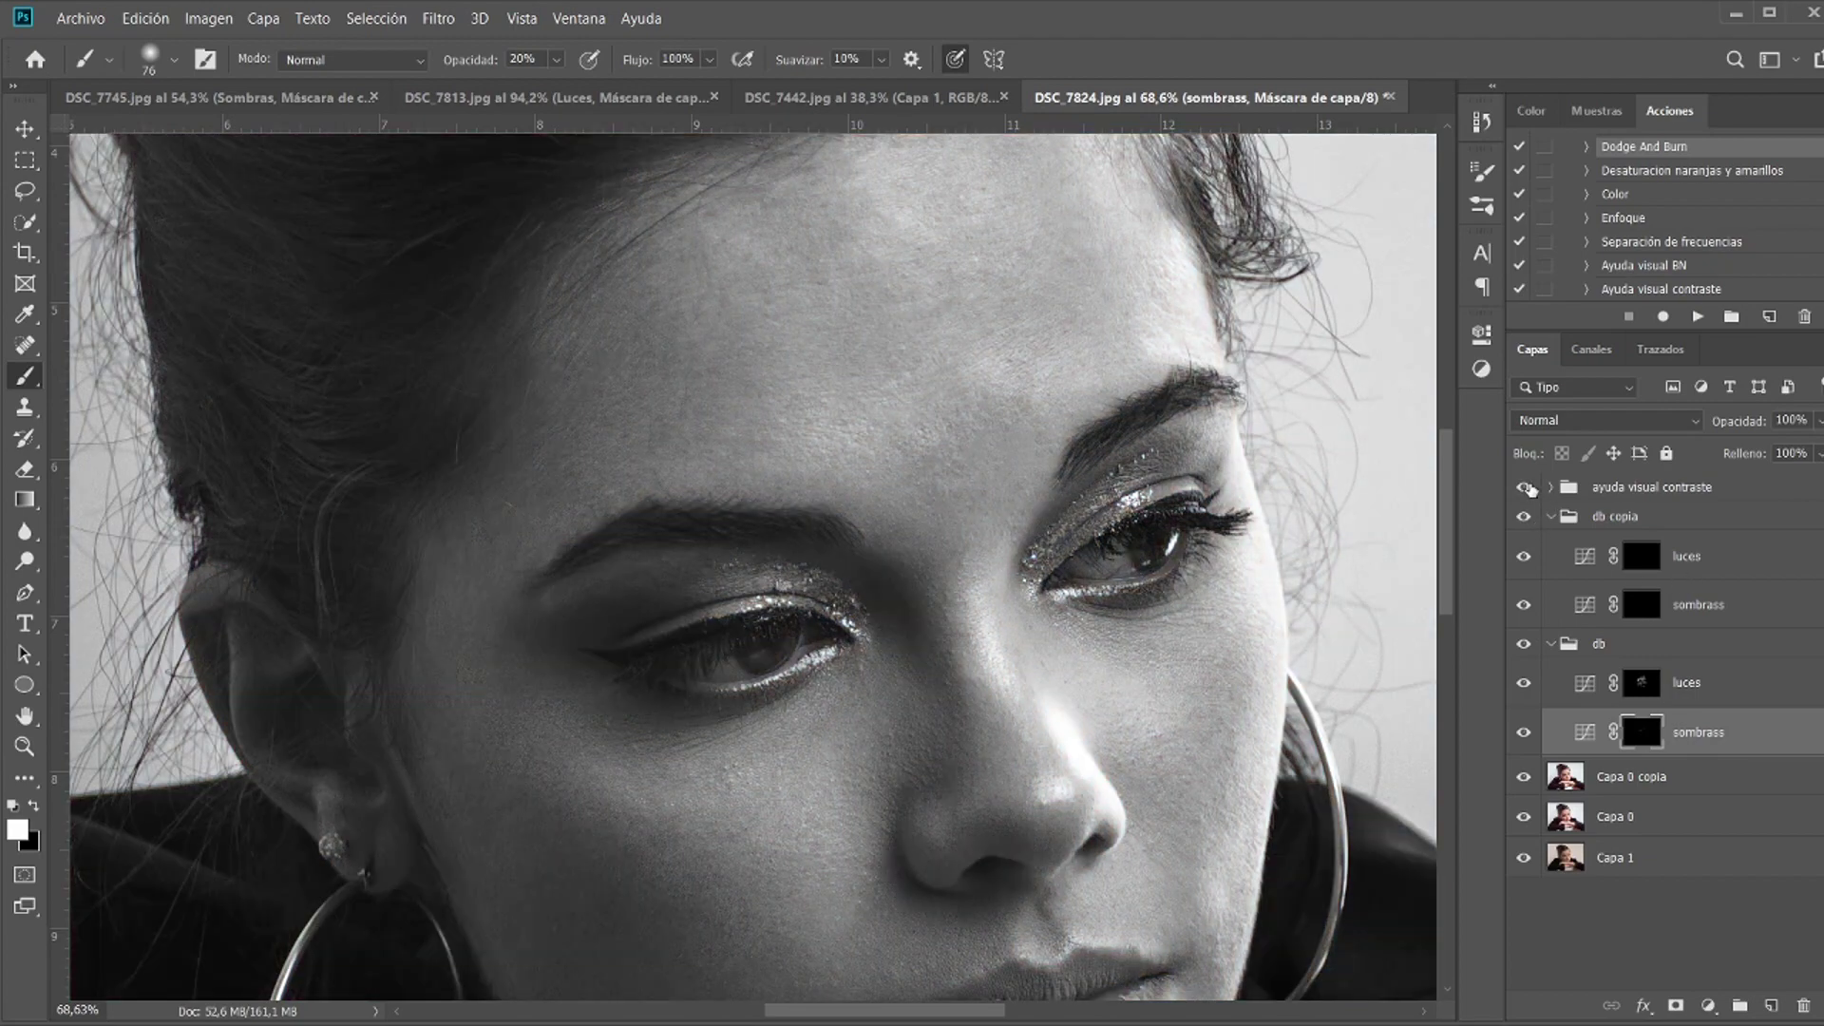
{"action": "left_click", "coordinate": [1524, 488]}
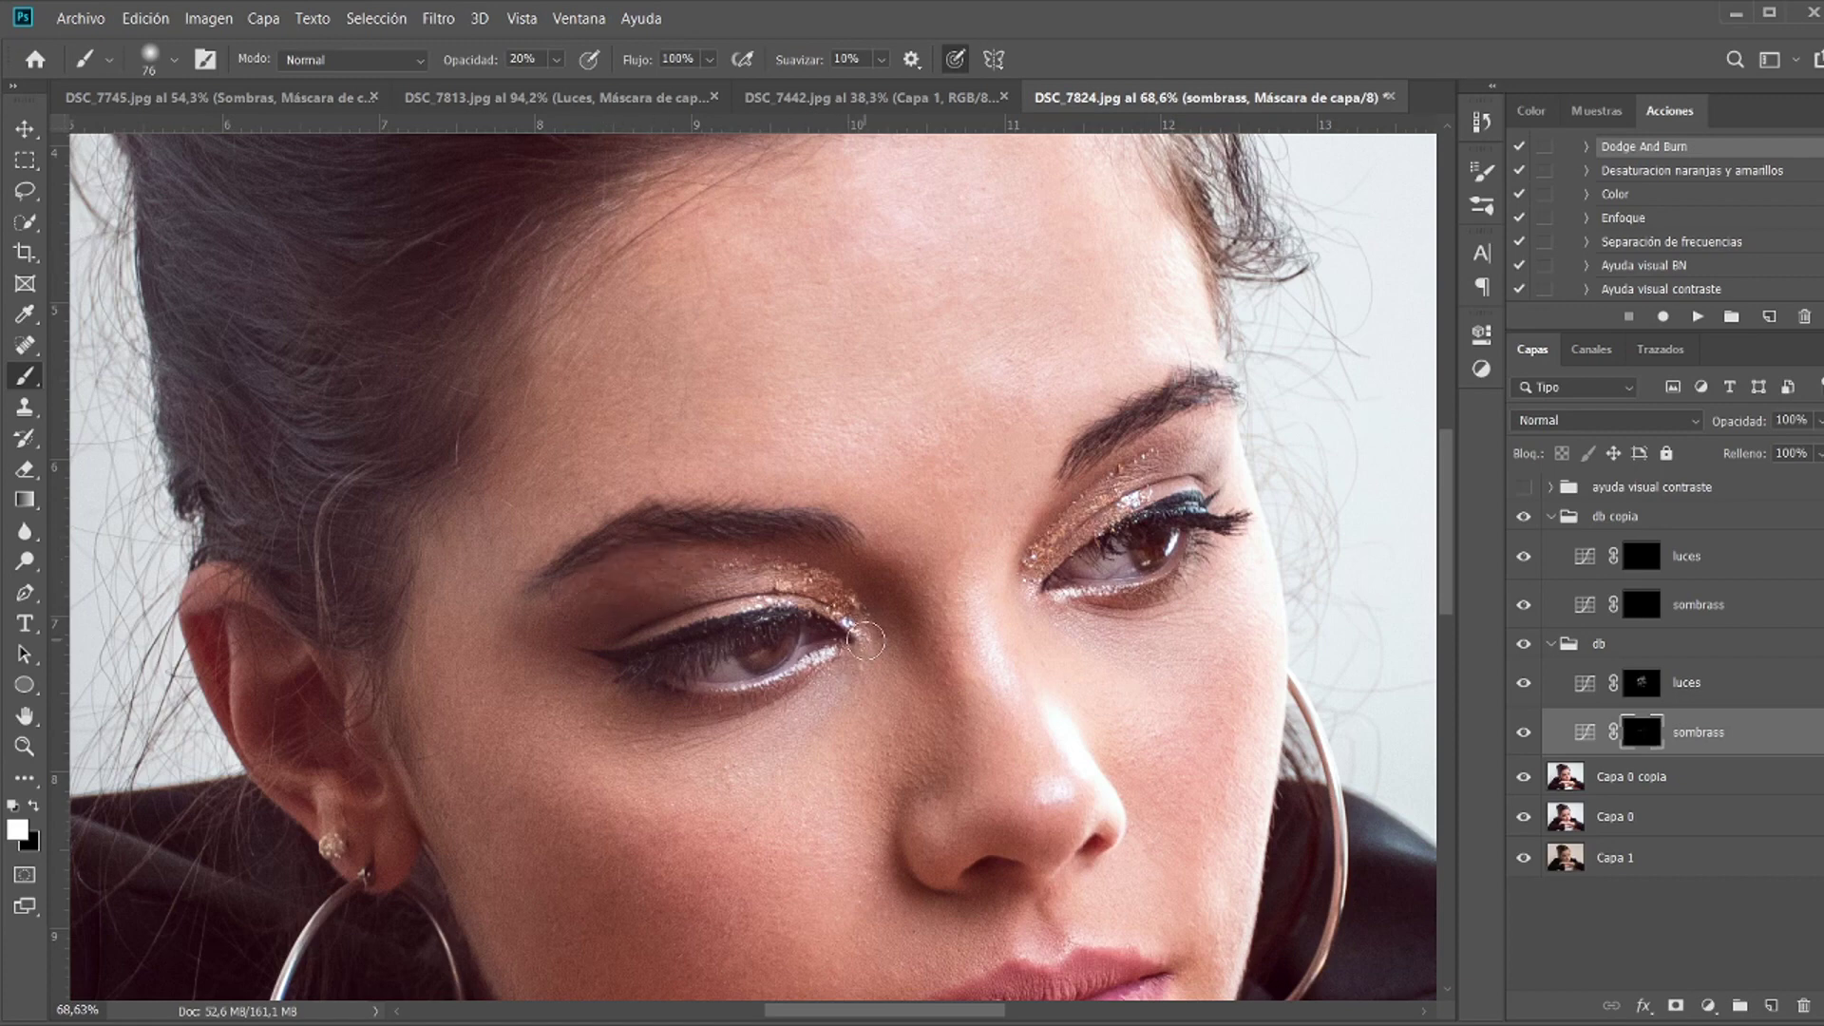
Step: Lighten dark skin patches around the eyes and forehead on the db group's luces mask with the 76 px brush
{"action": "left_click", "coordinate": [1646, 681]}
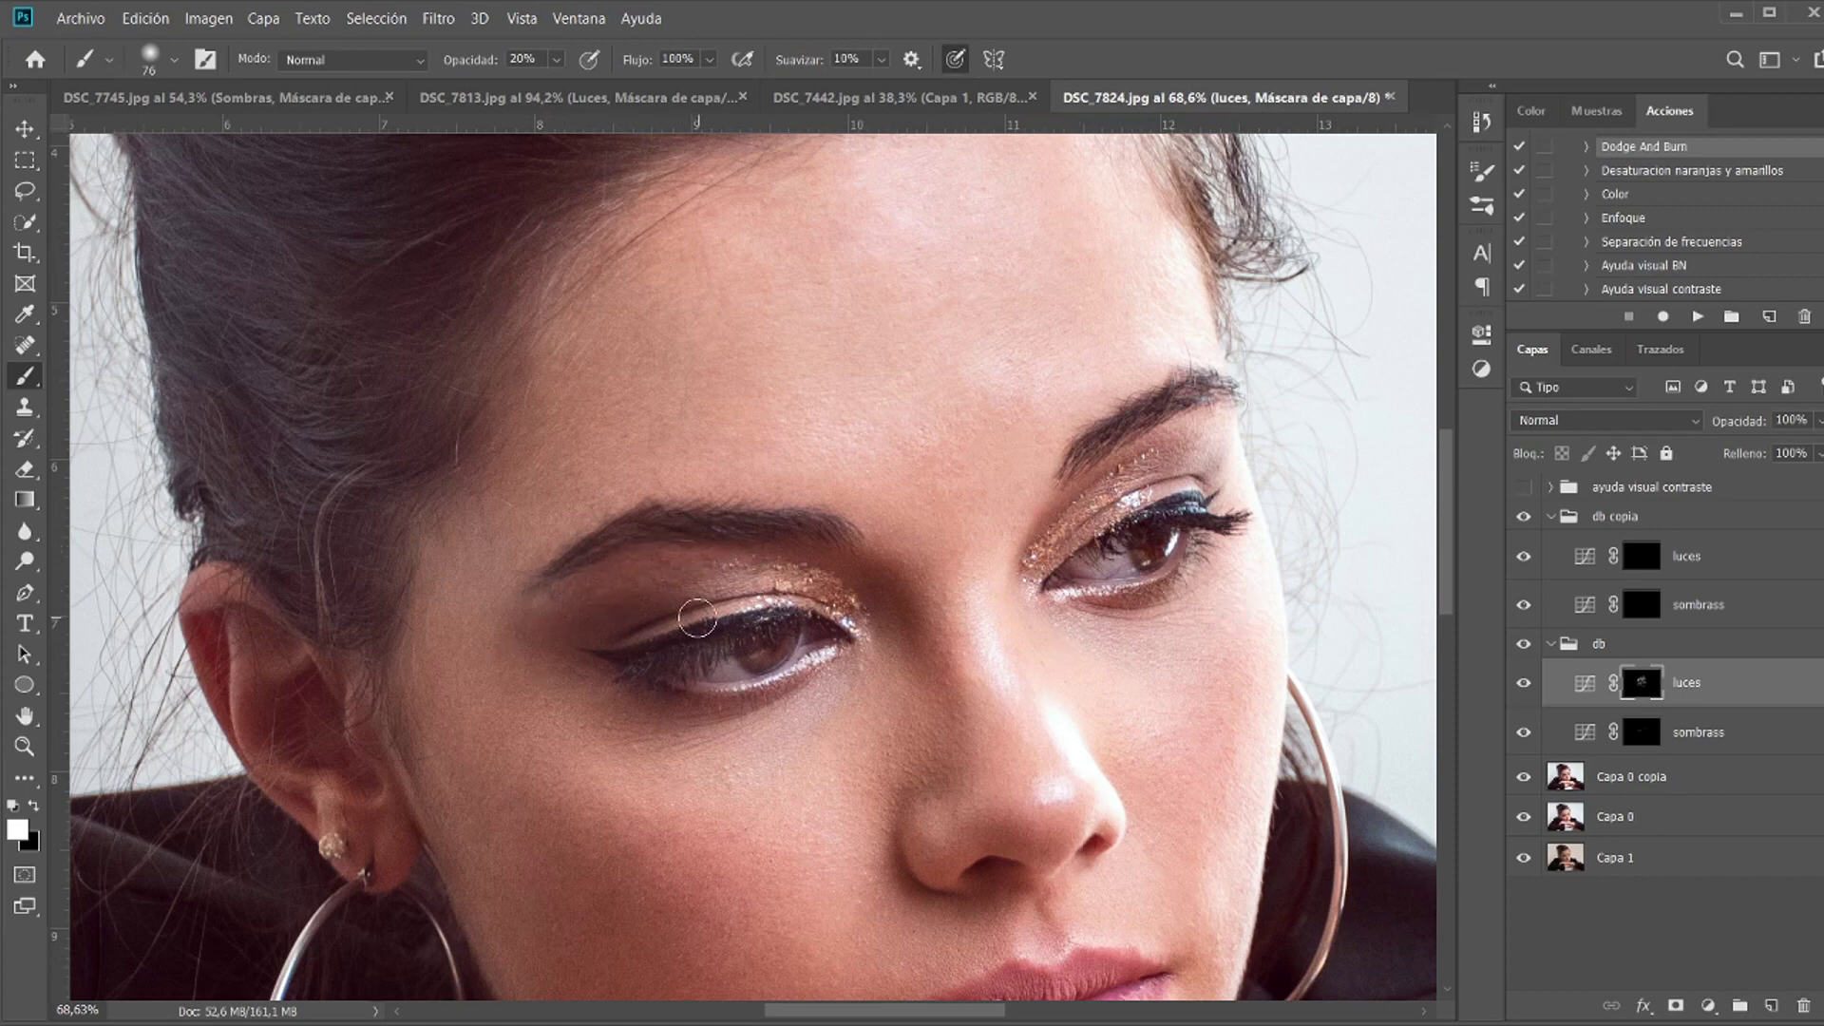
{"action": "scroll", "coordinate": [1126, 456], "scroll_direction": "up", "scroll_amount": 3}
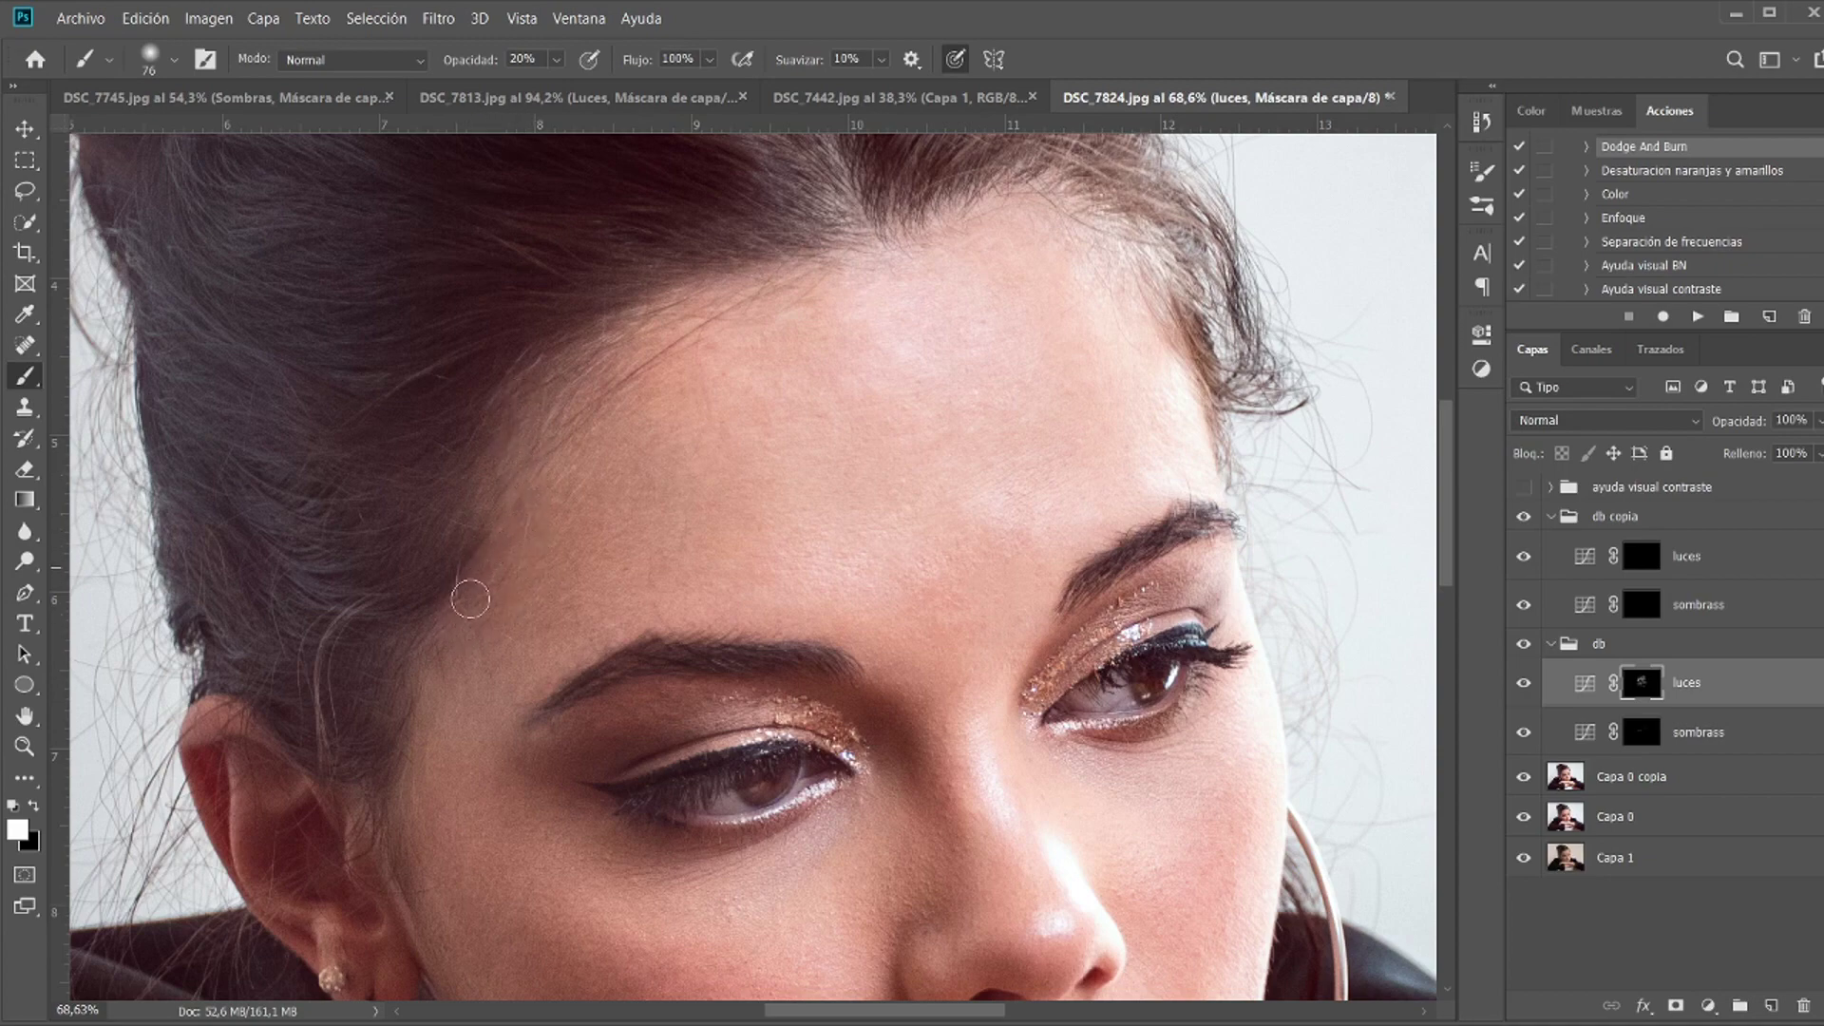
Step: Examine the retouched skin across the whole portrait and in close-up around the eye and brow
{"action": "scroll", "coordinate": [584, 675], "scroll_direction": "down", "scroll_amount": 4}
{"action": "scroll", "coordinate": [598, 669], "scroll_direction": "down", "scroll_amount": 2}
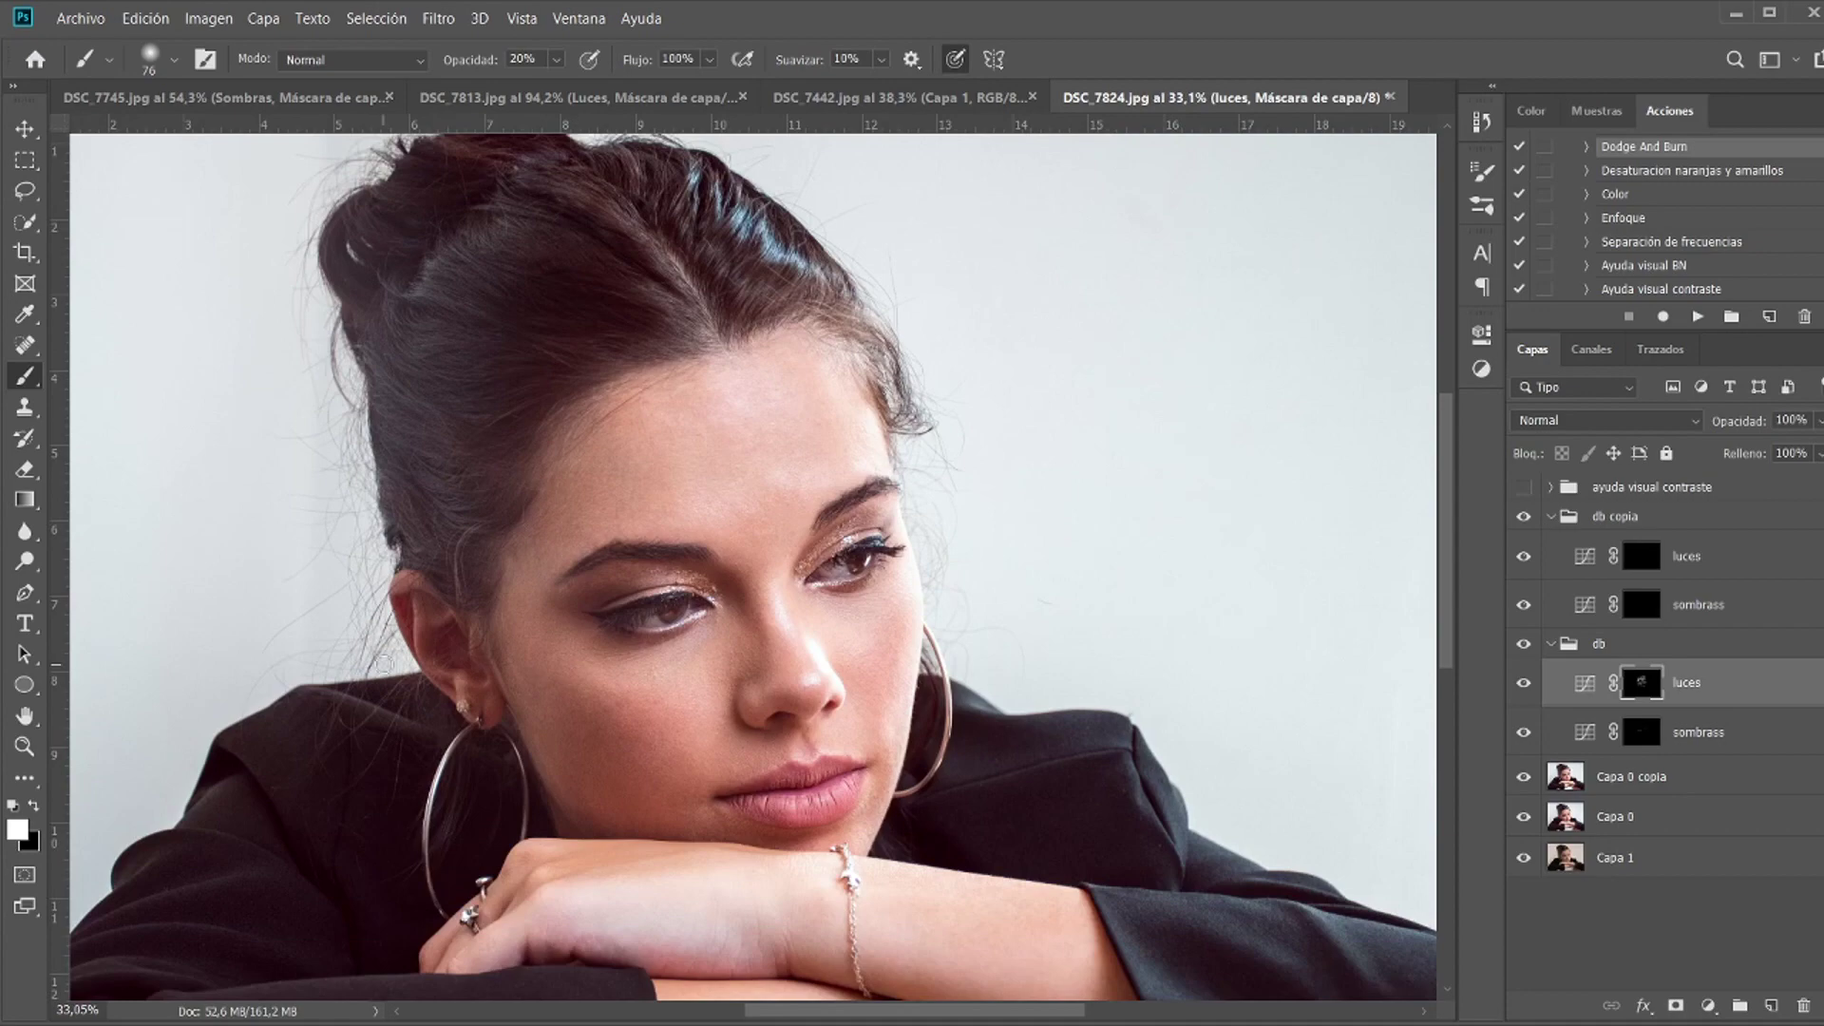
{"action": "scroll", "coordinate": [590, 706], "scroll_direction": "up", "scroll_amount": 4}
{"action": "scroll", "coordinate": [598, 469], "scroll_direction": "down", "scroll_amount": 3}
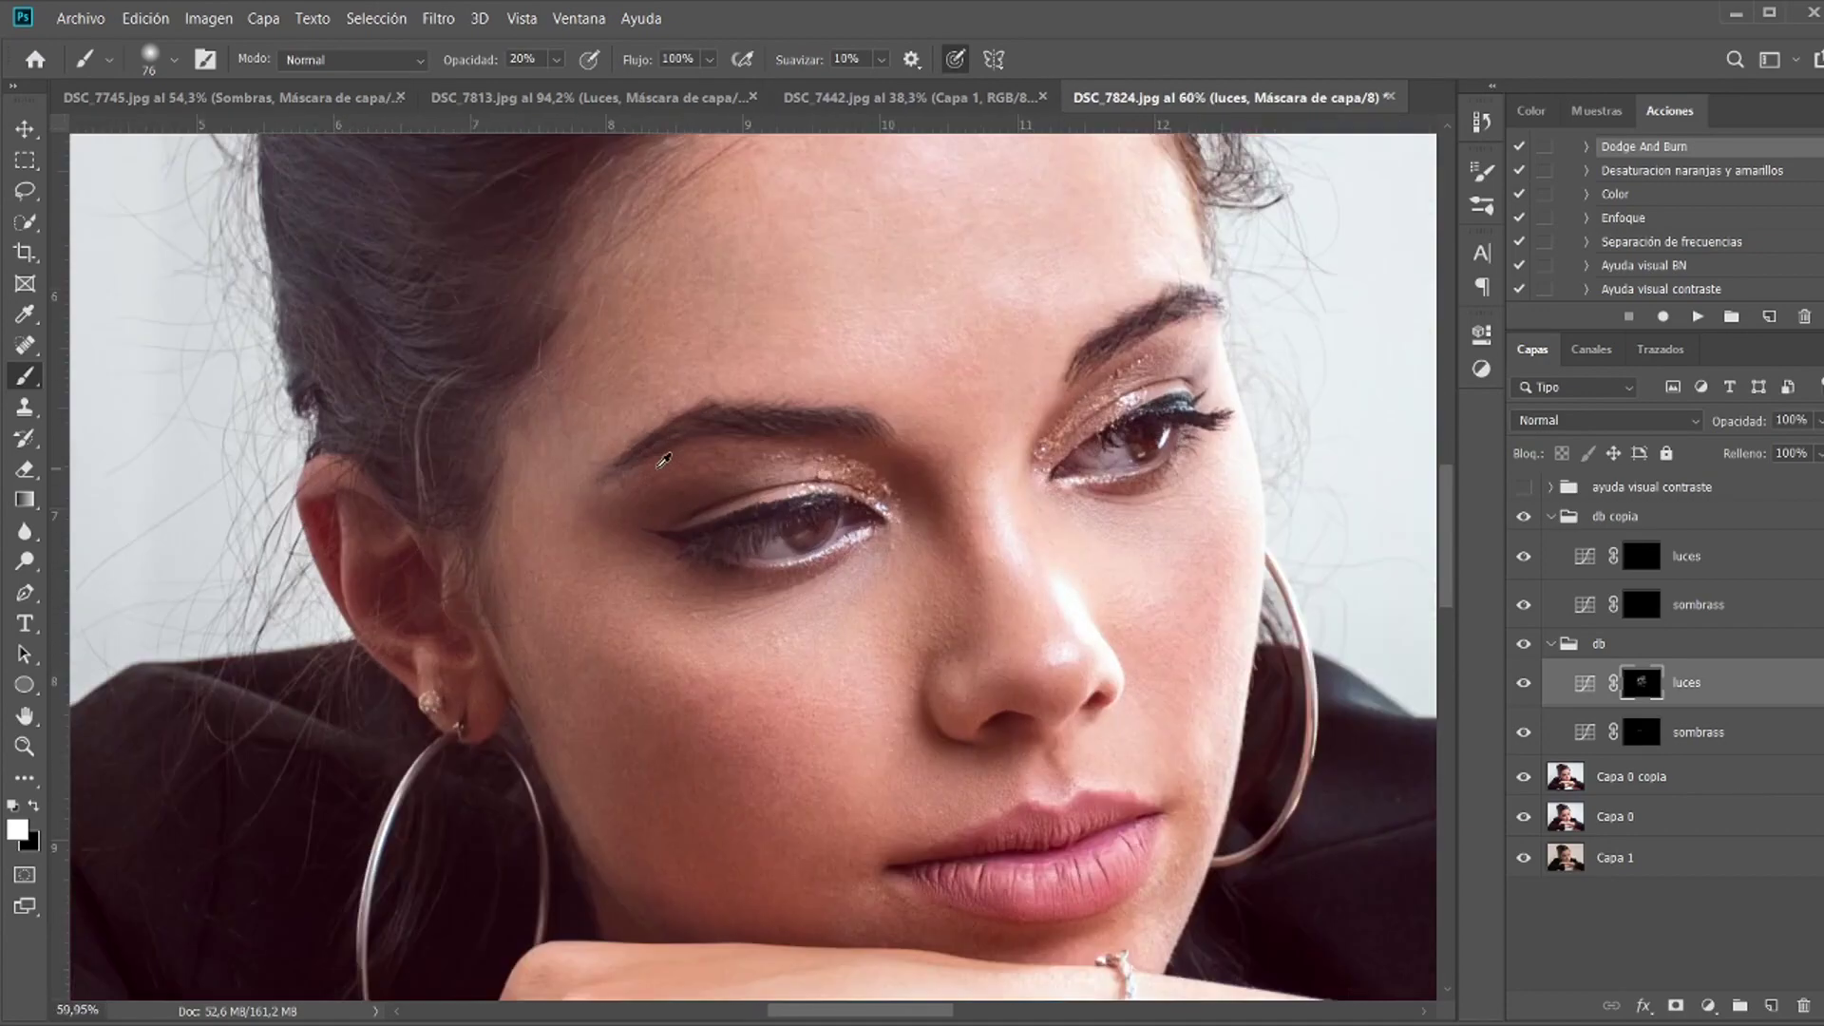
{"action": "scroll", "coordinate": [734, 522], "scroll_direction": "up", "scroll_amount": 1}
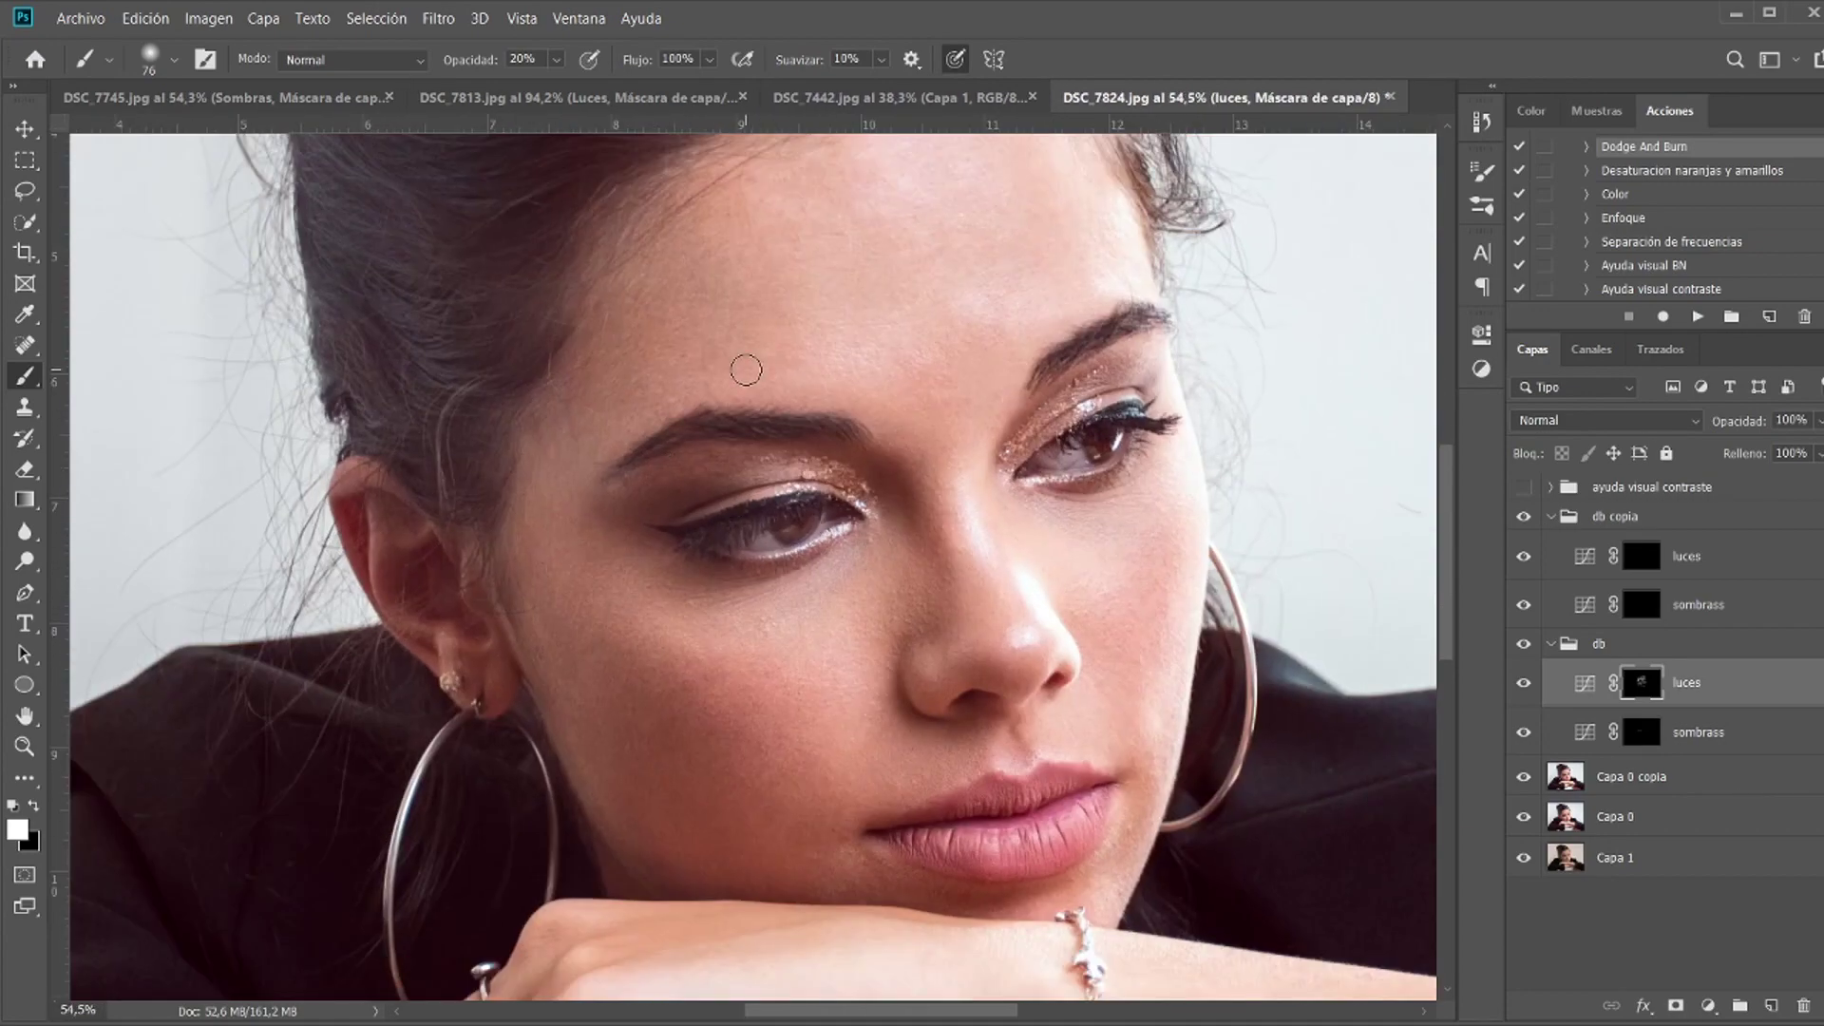
{"action": "scroll", "coordinate": [746, 369], "scroll_direction": "down", "scroll_amount": 3}
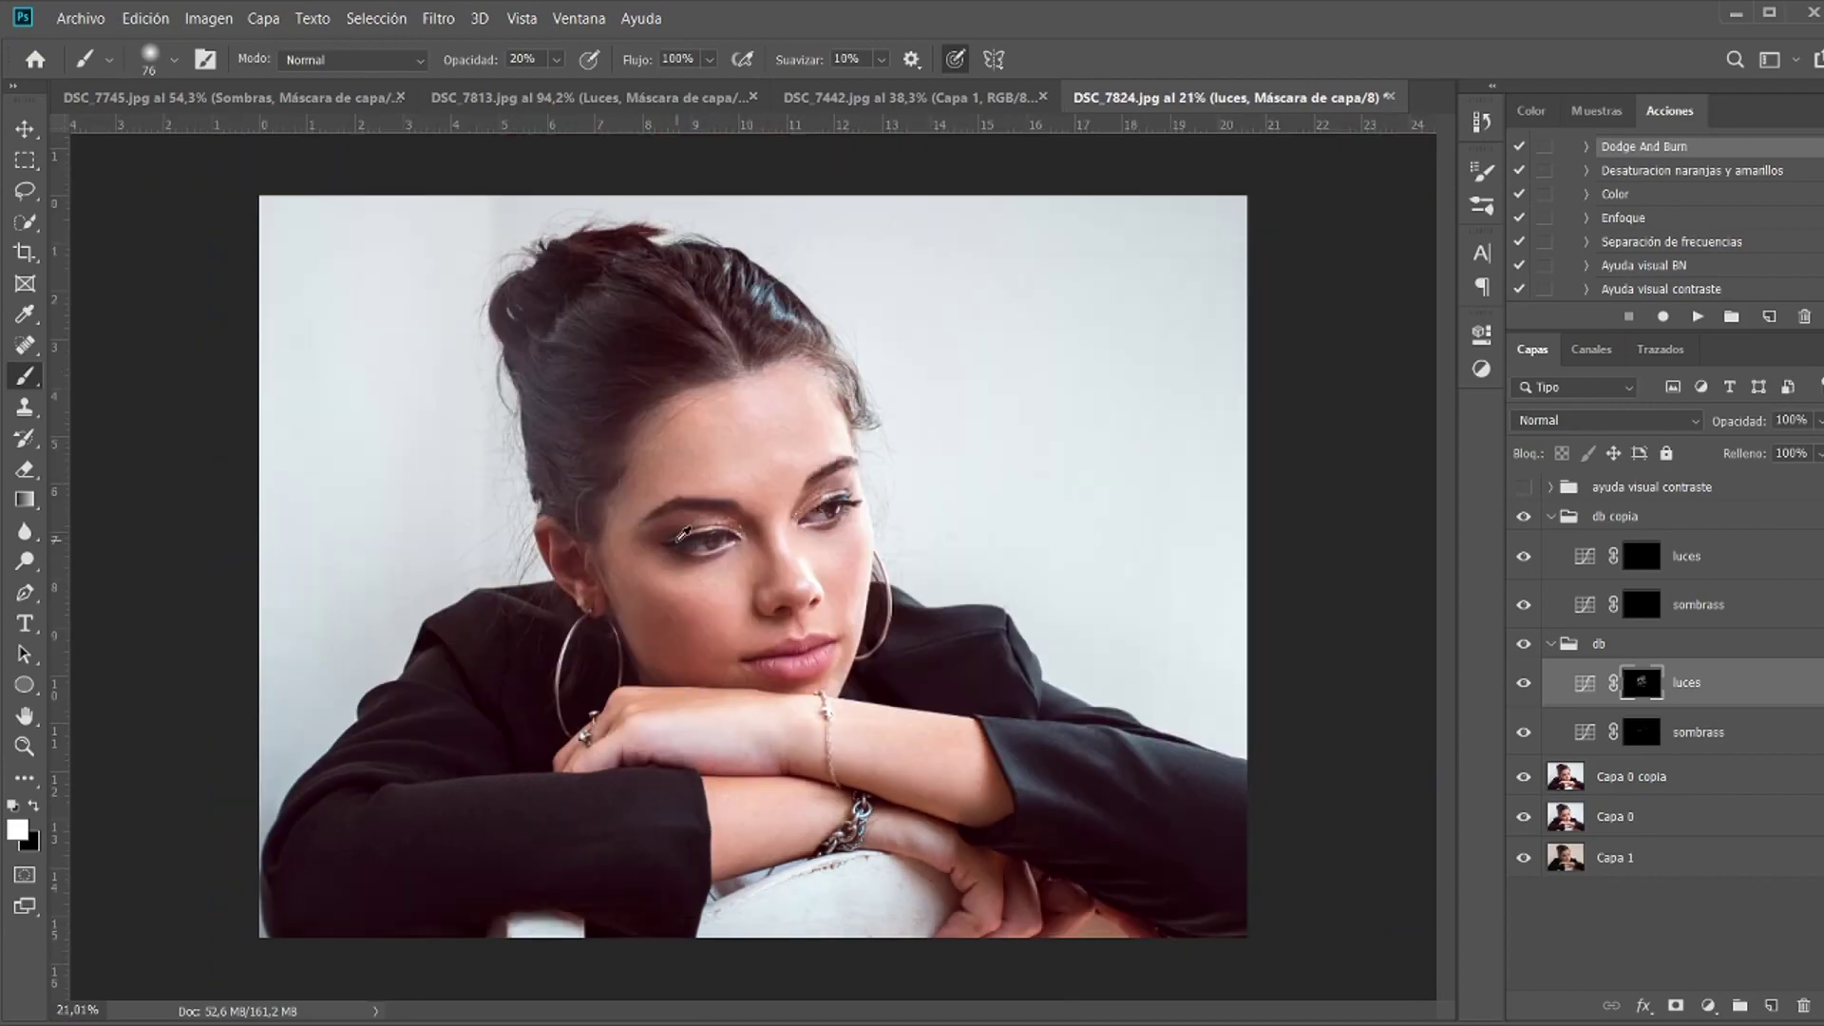
{"action": "scroll", "coordinate": [684, 534], "scroll_direction": "up", "scroll_amount": 5}
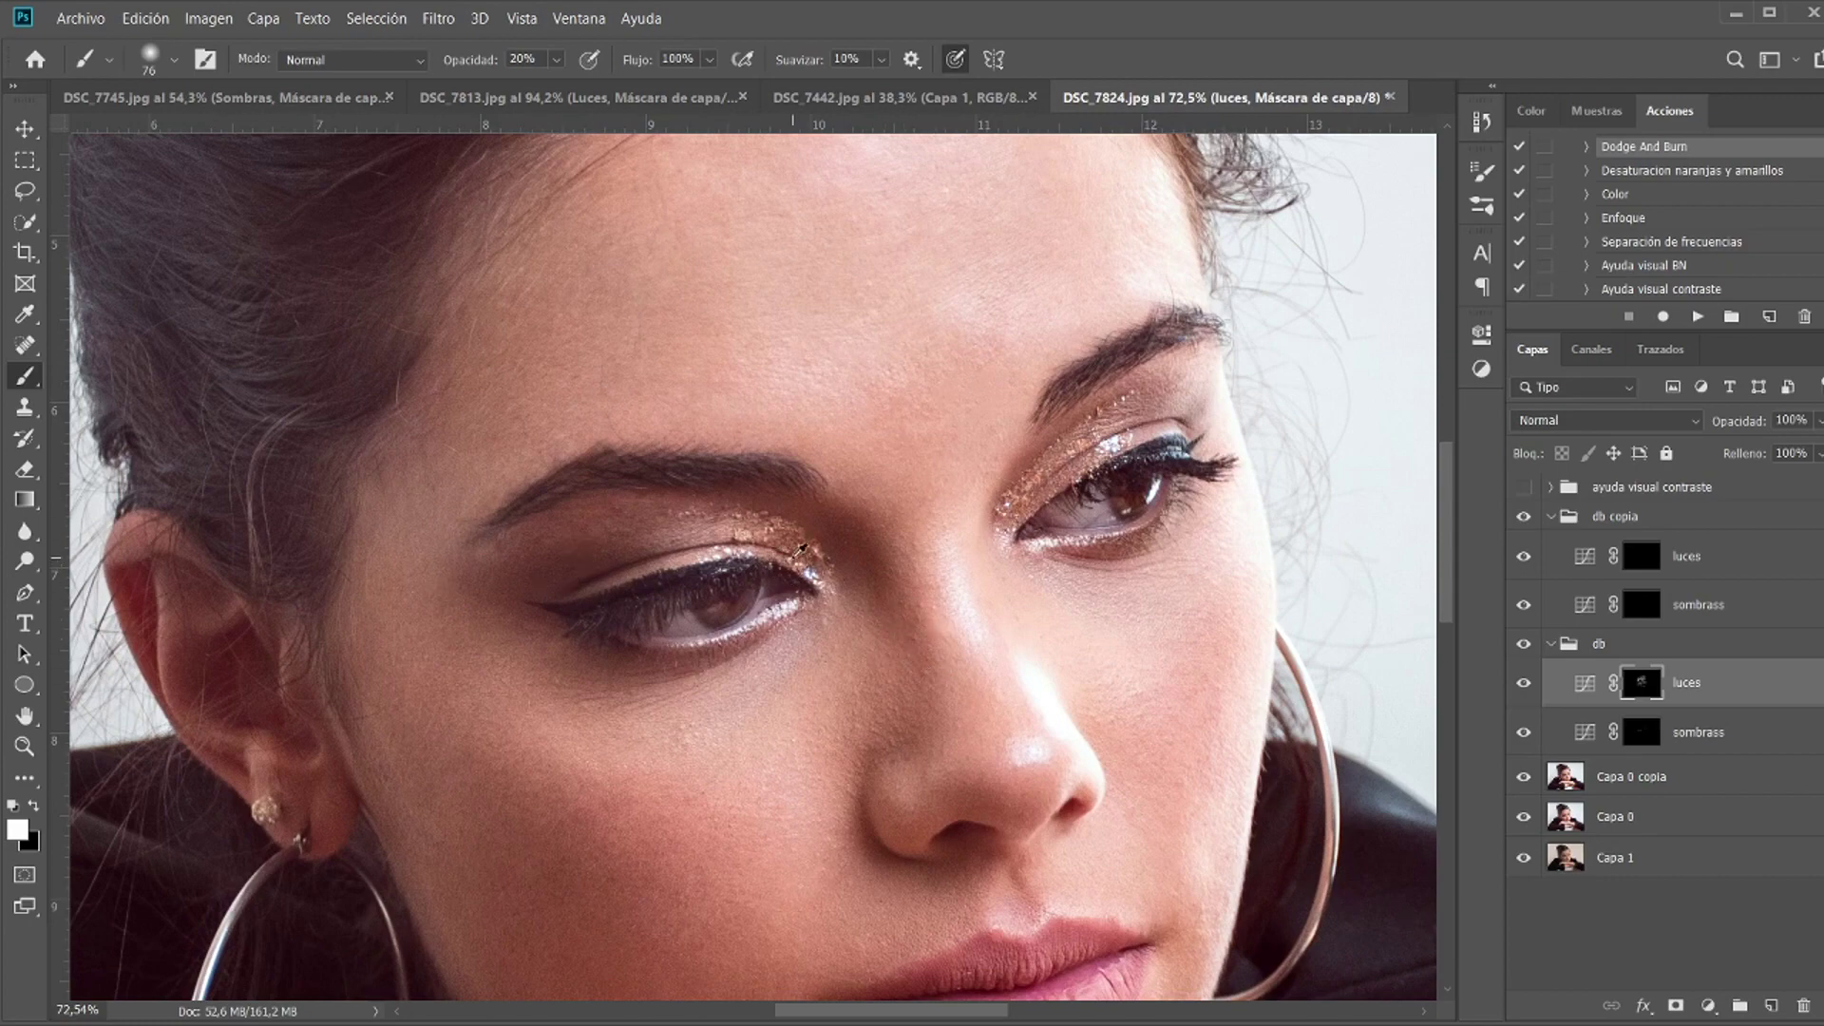
{"action": "scroll", "coordinate": [798, 549], "scroll_direction": "down", "scroll_amount": 4}
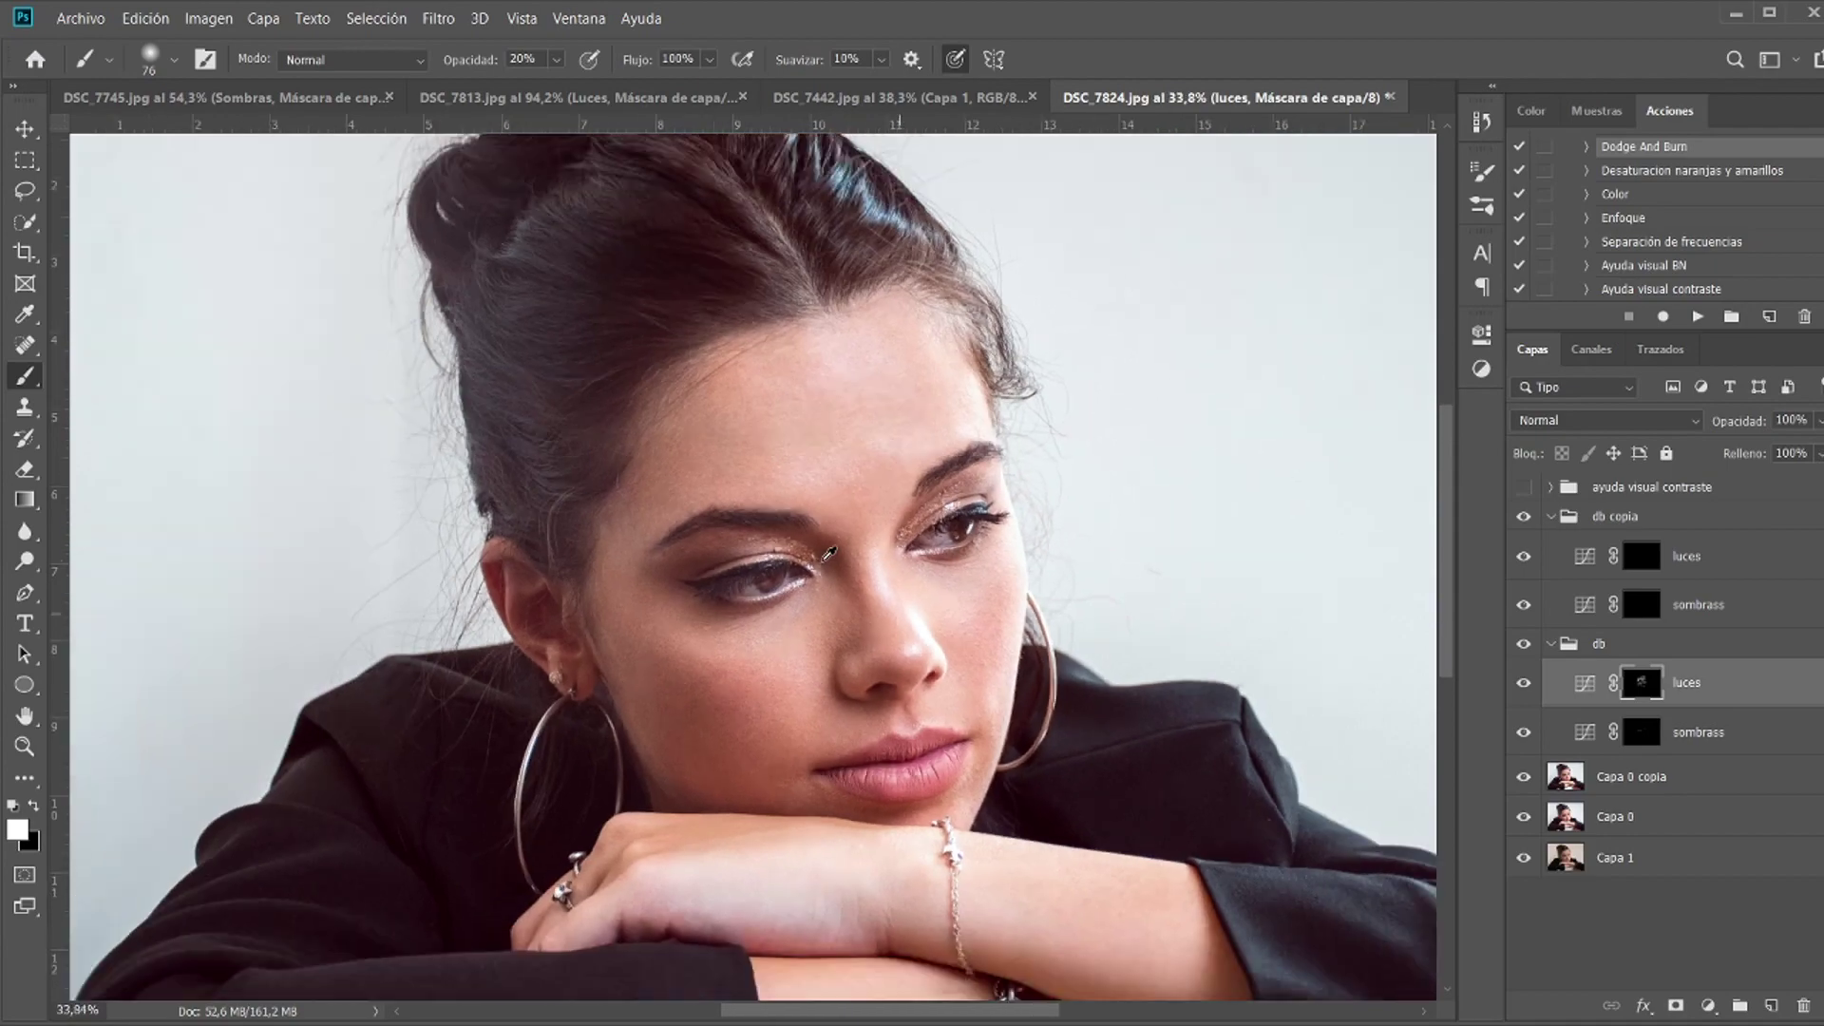
{"action": "scroll", "coordinate": [827, 553], "scroll_direction": "up", "scroll_amount": 5}
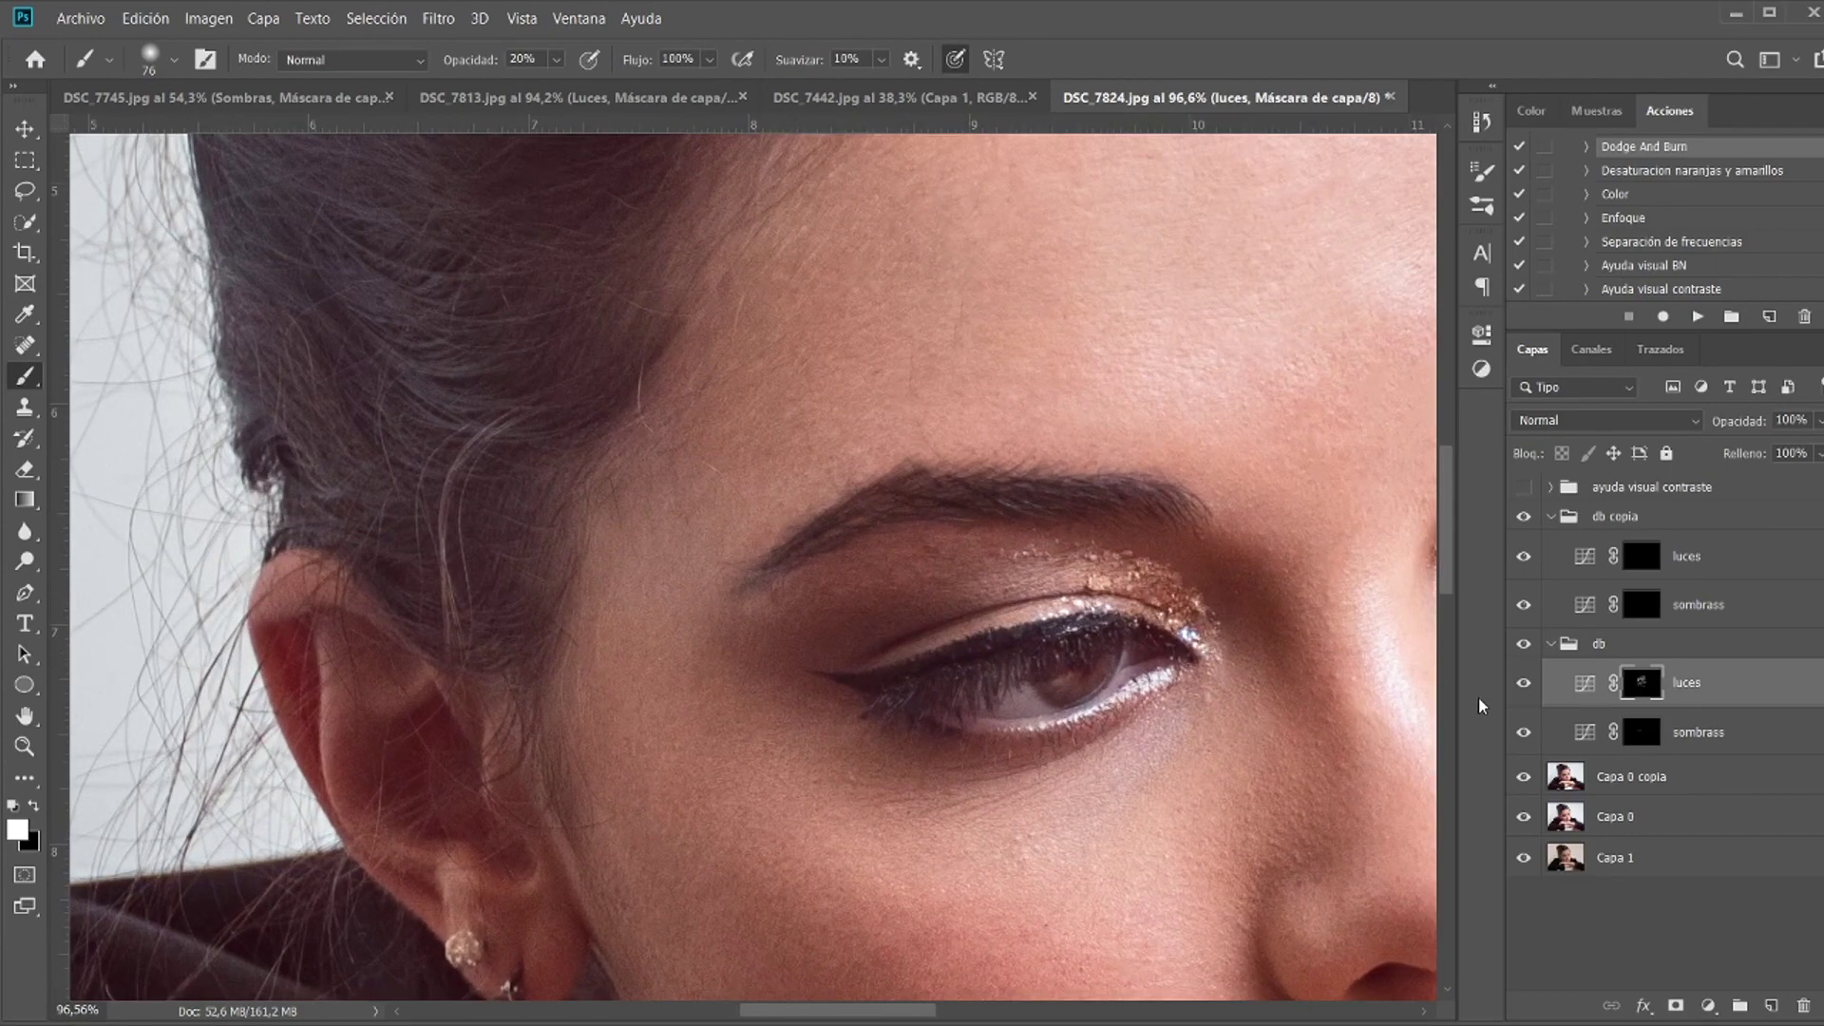
Step: Select the db group's sombrass mask and rotate the canvas view back and forth to inspect the portrait, returning it to 0°
{"action": "left_click", "coordinate": [1650, 725]}
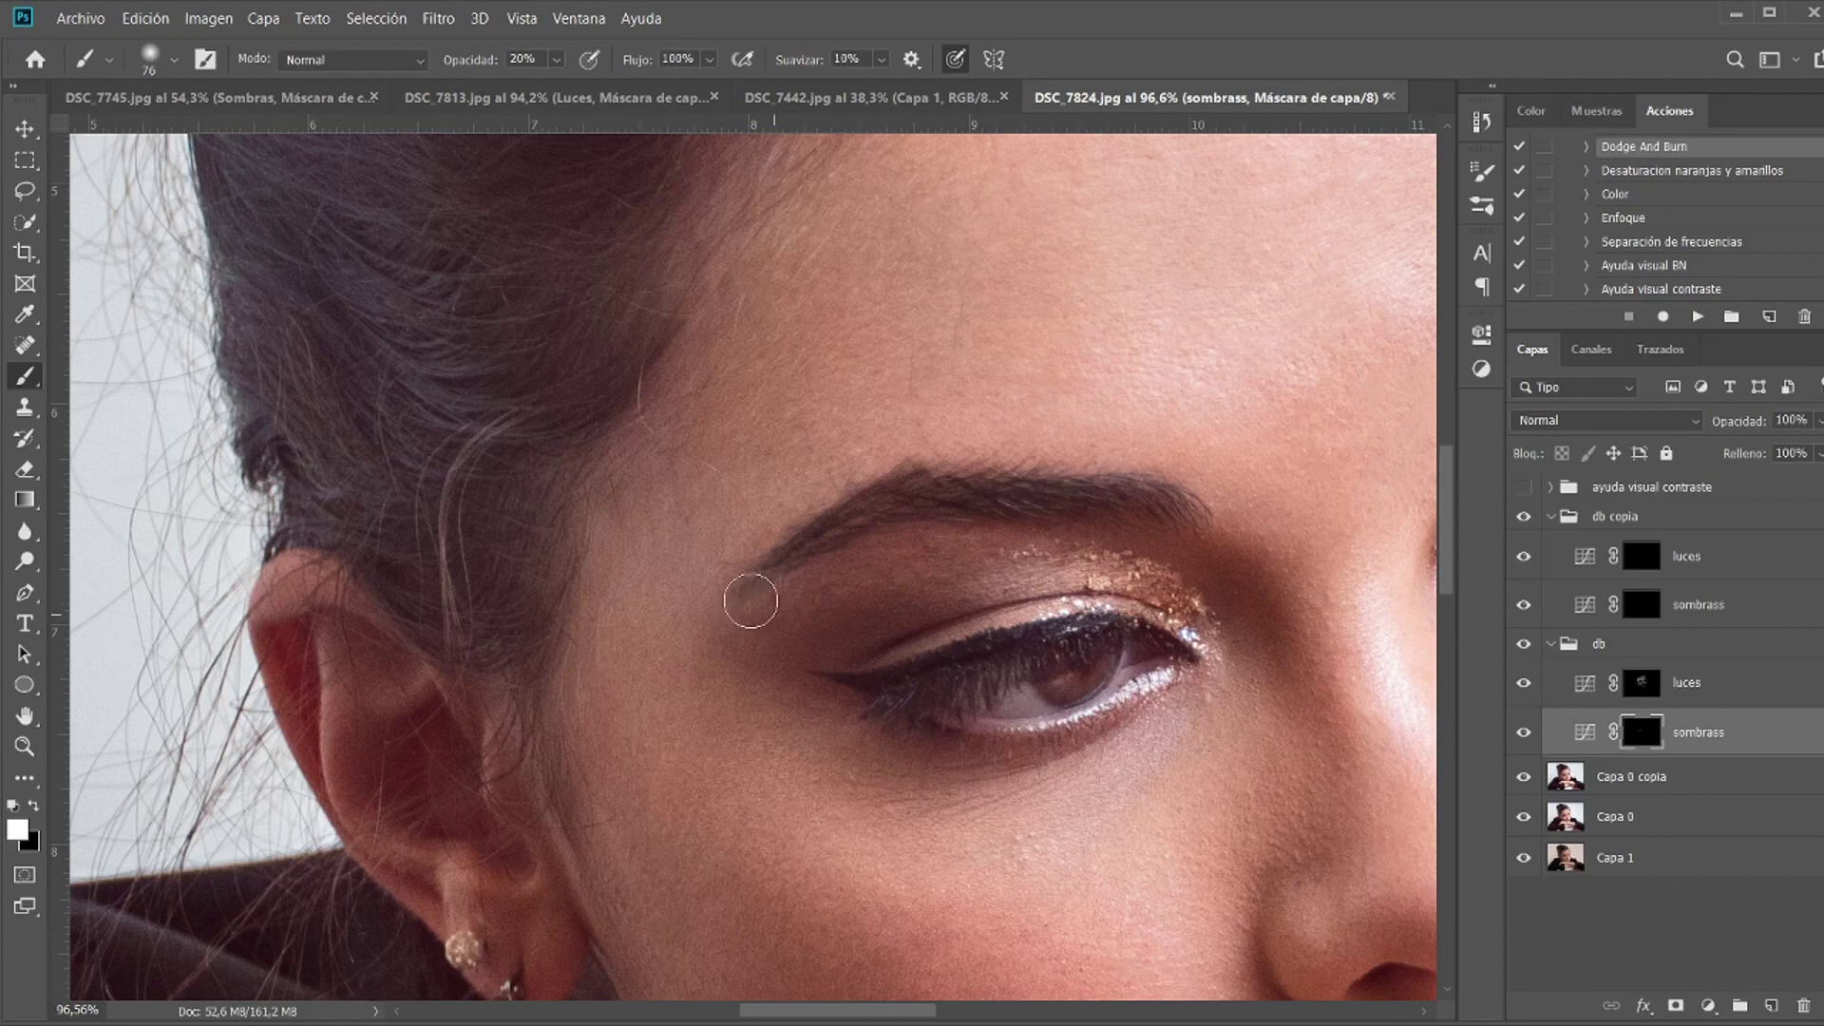
{"action": "key", "text": "r"}
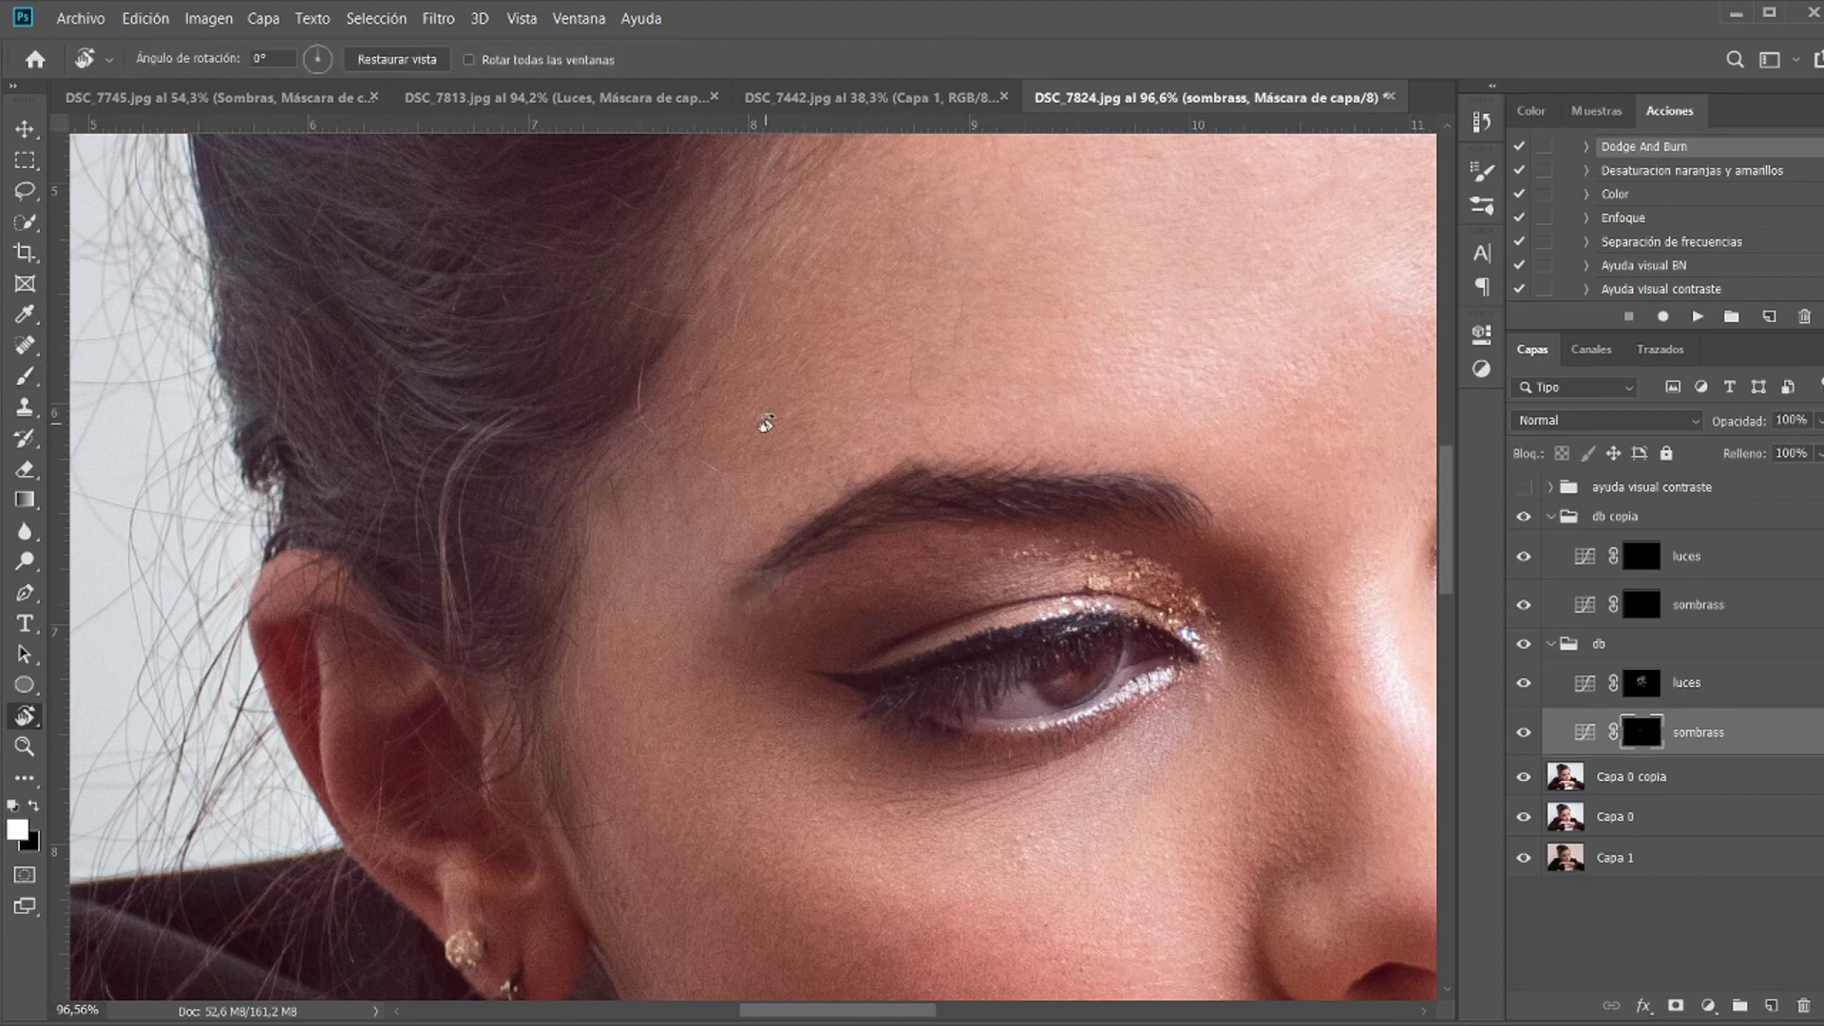
{"action": "scroll", "coordinate": [766, 422], "scroll_direction": "down", "scroll_amount": 6}
{"action": "left_click_drag", "start_coordinate": [951, 366], "coordinate": [630, 394]}
{"action": "left_click_drag", "start_coordinate": [594, 458], "coordinate": [904, 397]}
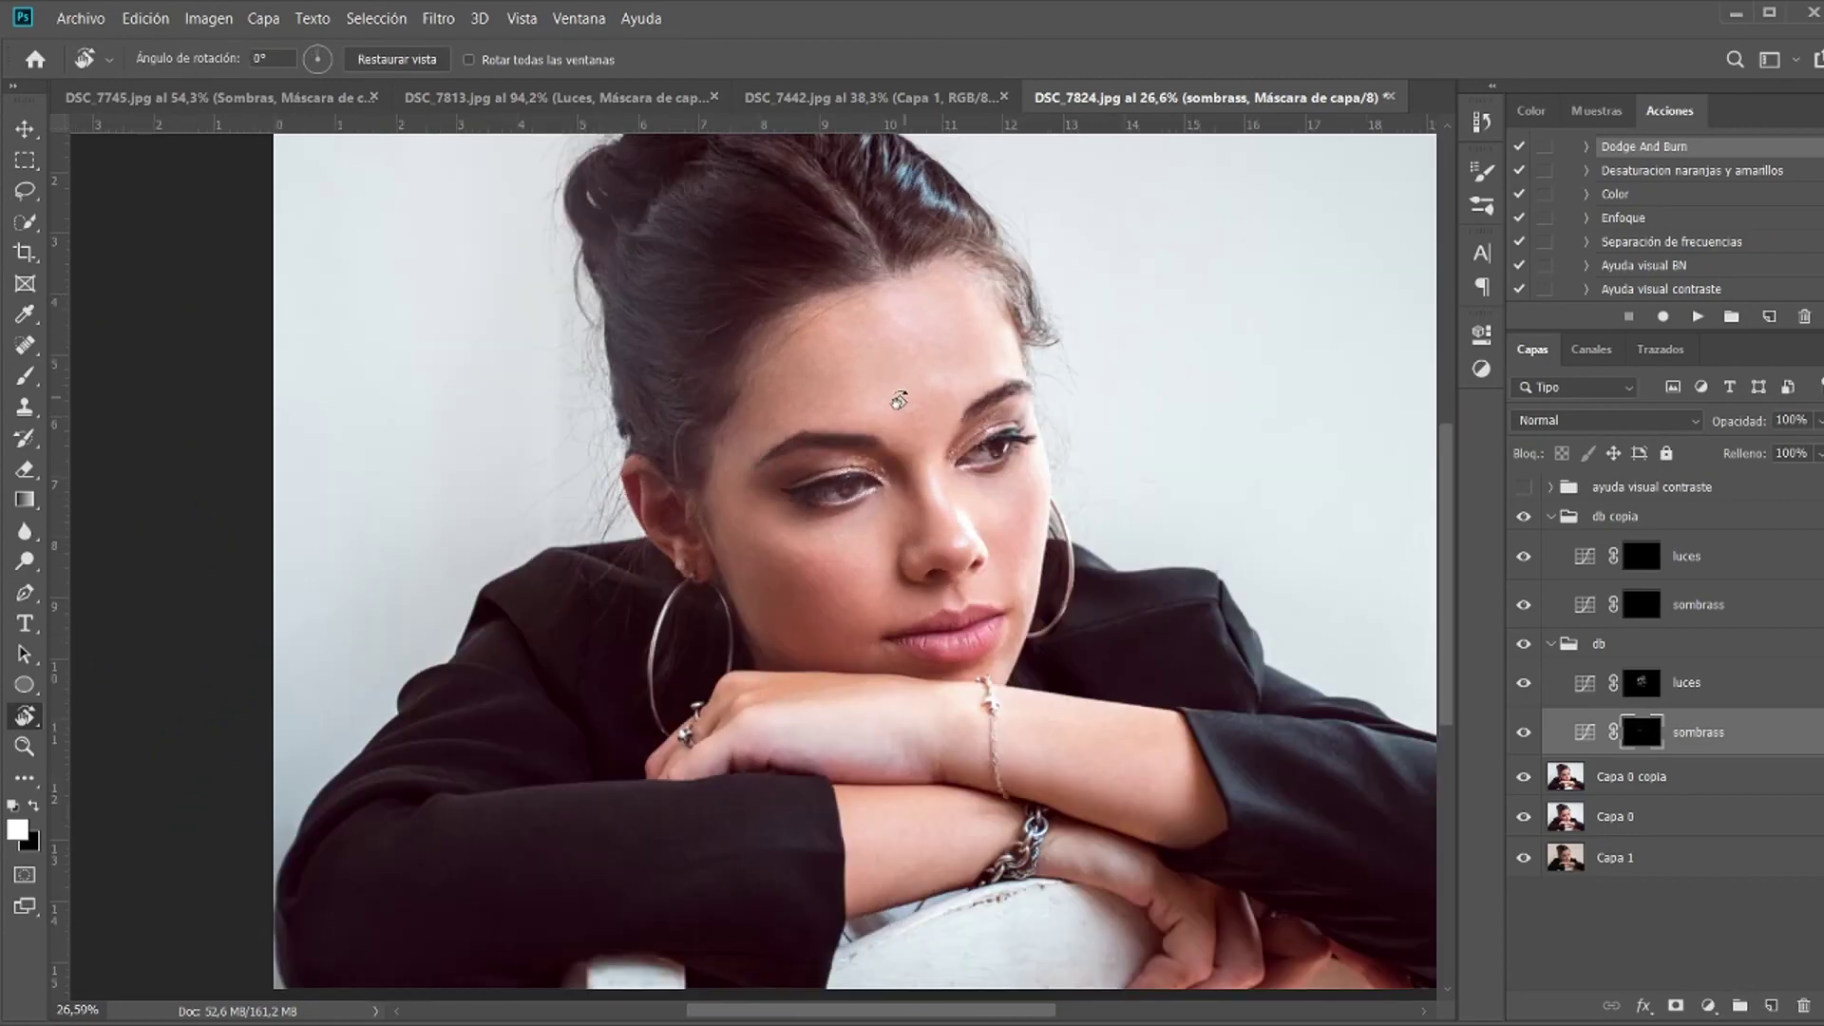
{"action": "scroll", "coordinate": [917, 489], "scroll_direction": "up", "scroll_amount": 5}
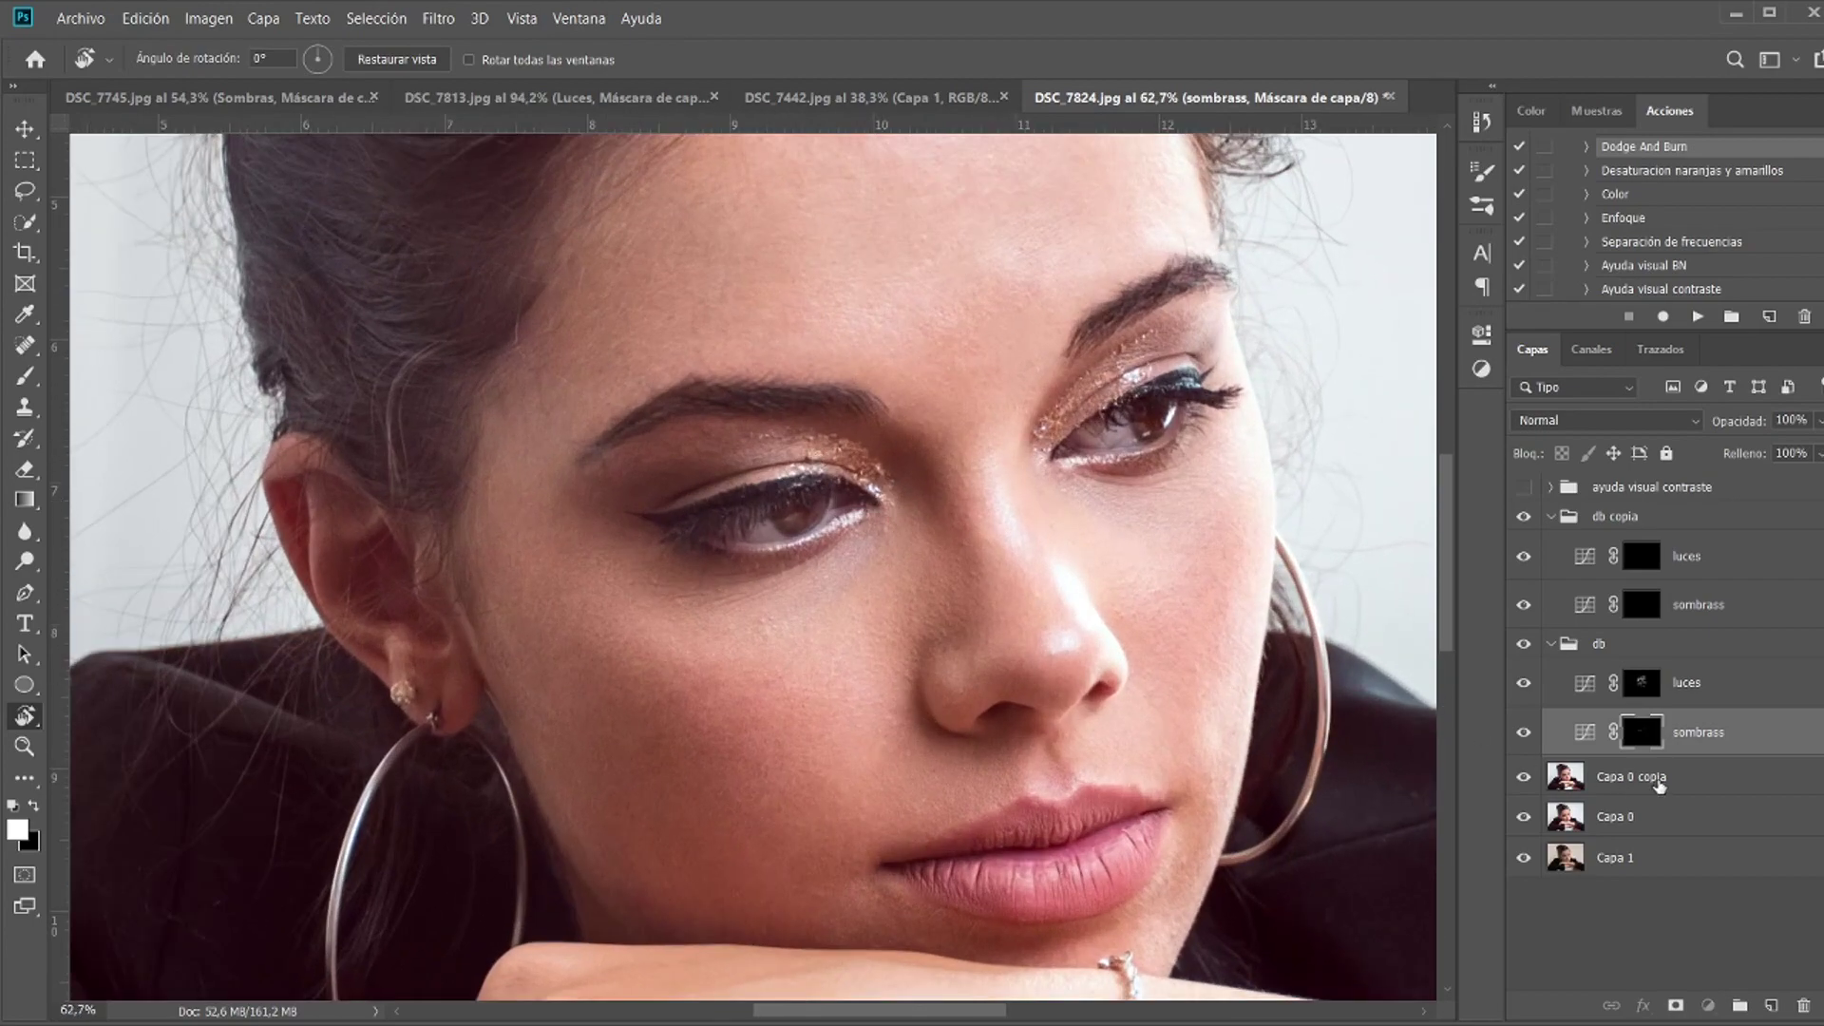
Step: Select the Capa 0 copia layer, rotate the canvas view to about -52° to study the face, and return it to 0°
{"action": "left_click", "coordinate": [1654, 784]}
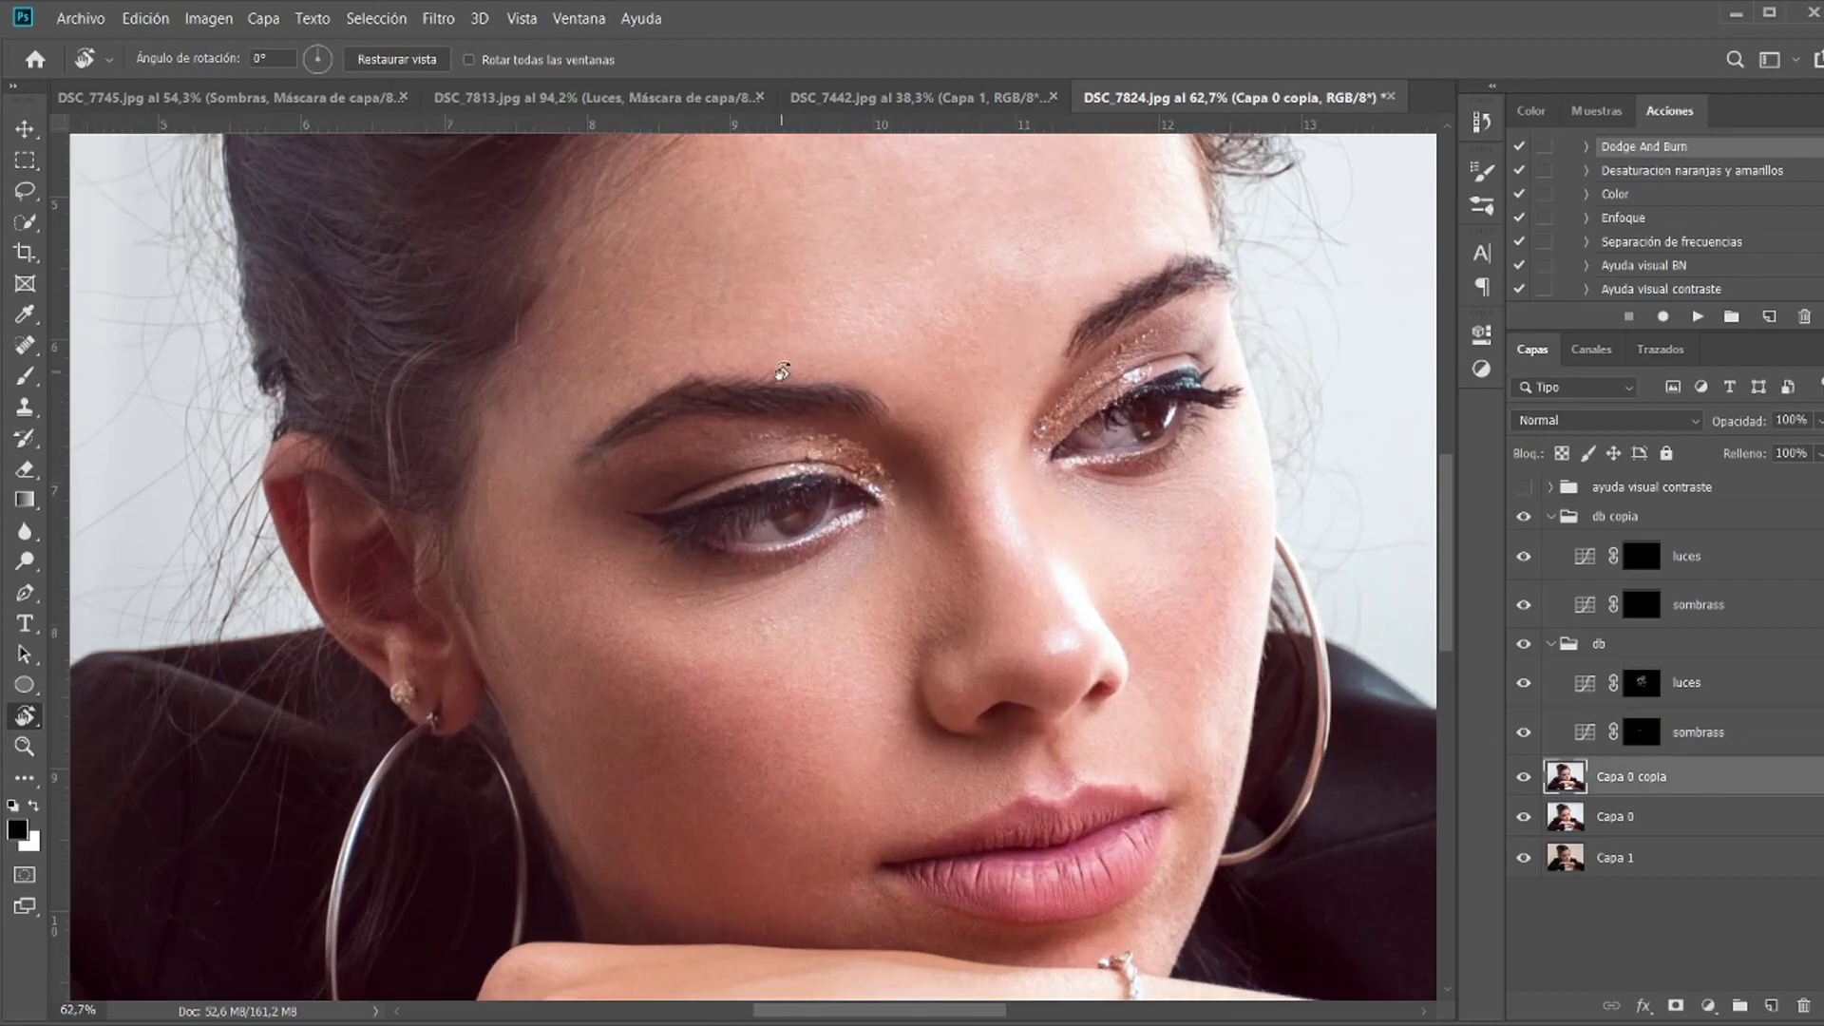
{"action": "left_click_drag", "start_coordinate": [780, 371], "coordinate": [655, 468]}
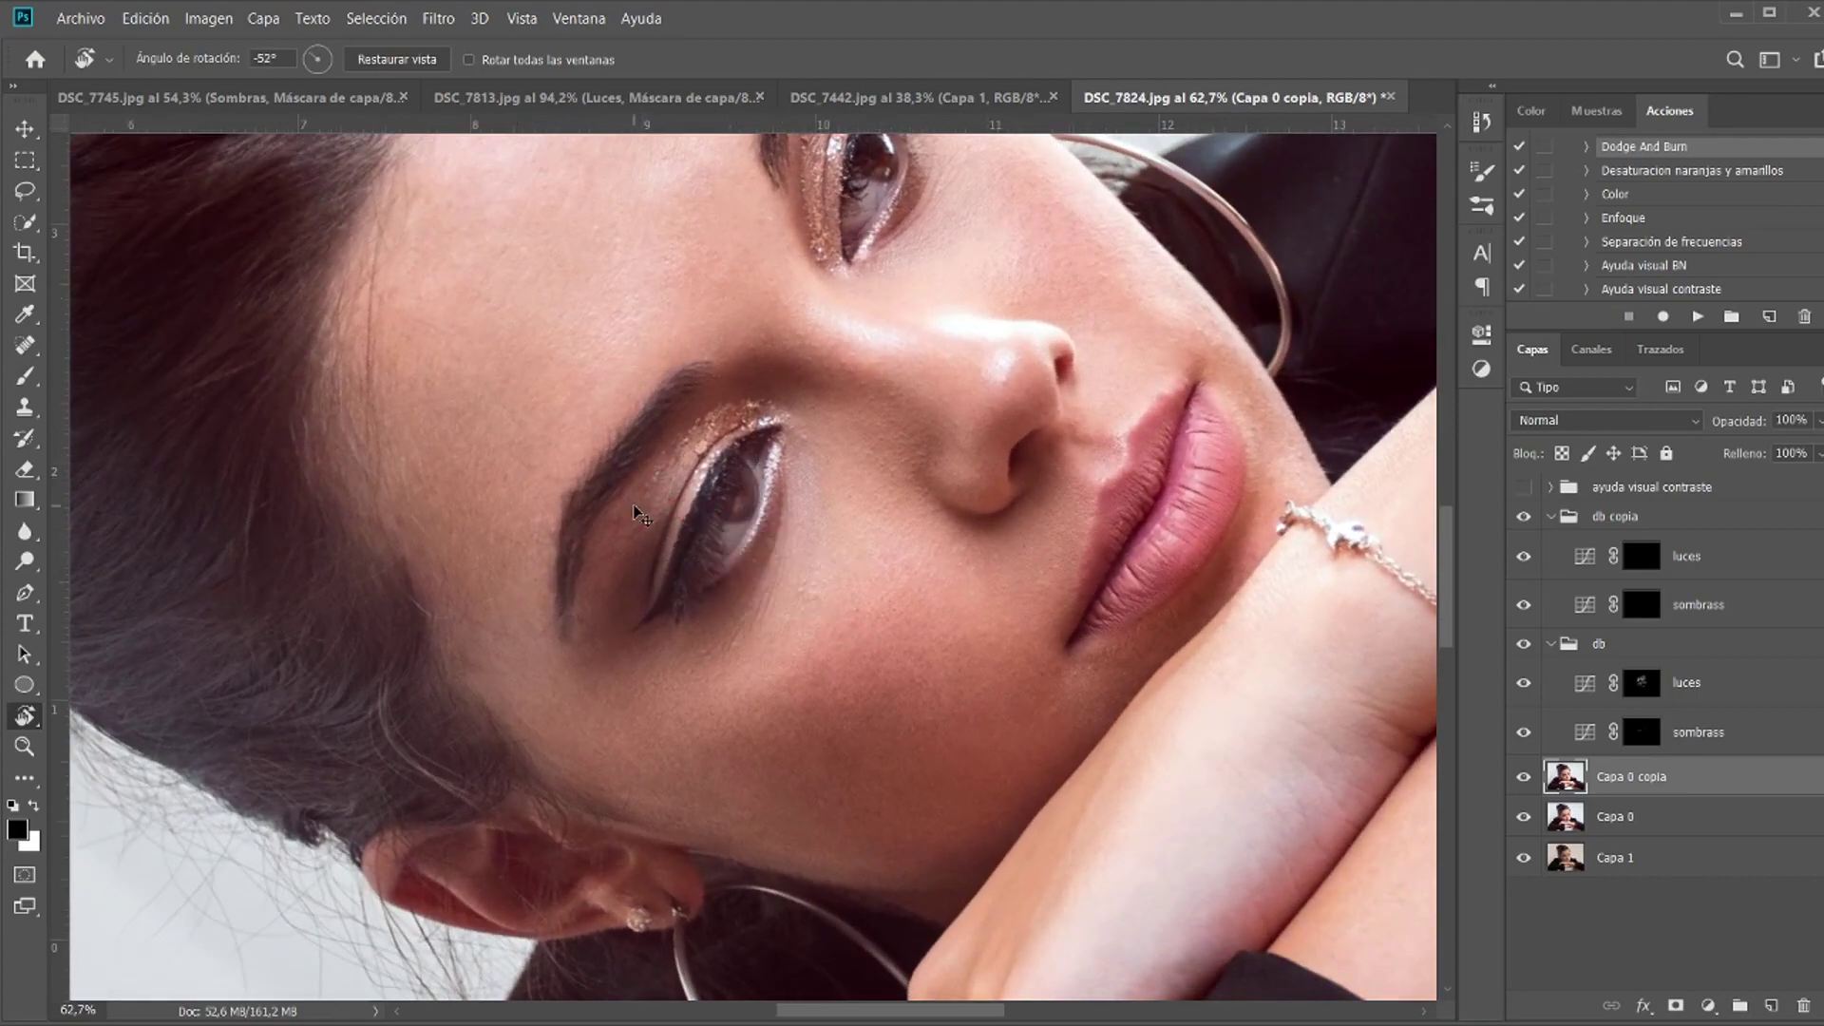
{"action": "left_click_drag", "start_coordinate": [670, 399], "coordinate": [893, 303]}
{"action": "scroll", "coordinate": [1126, 565], "scroll_direction": "down", "scroll_amount": 3}
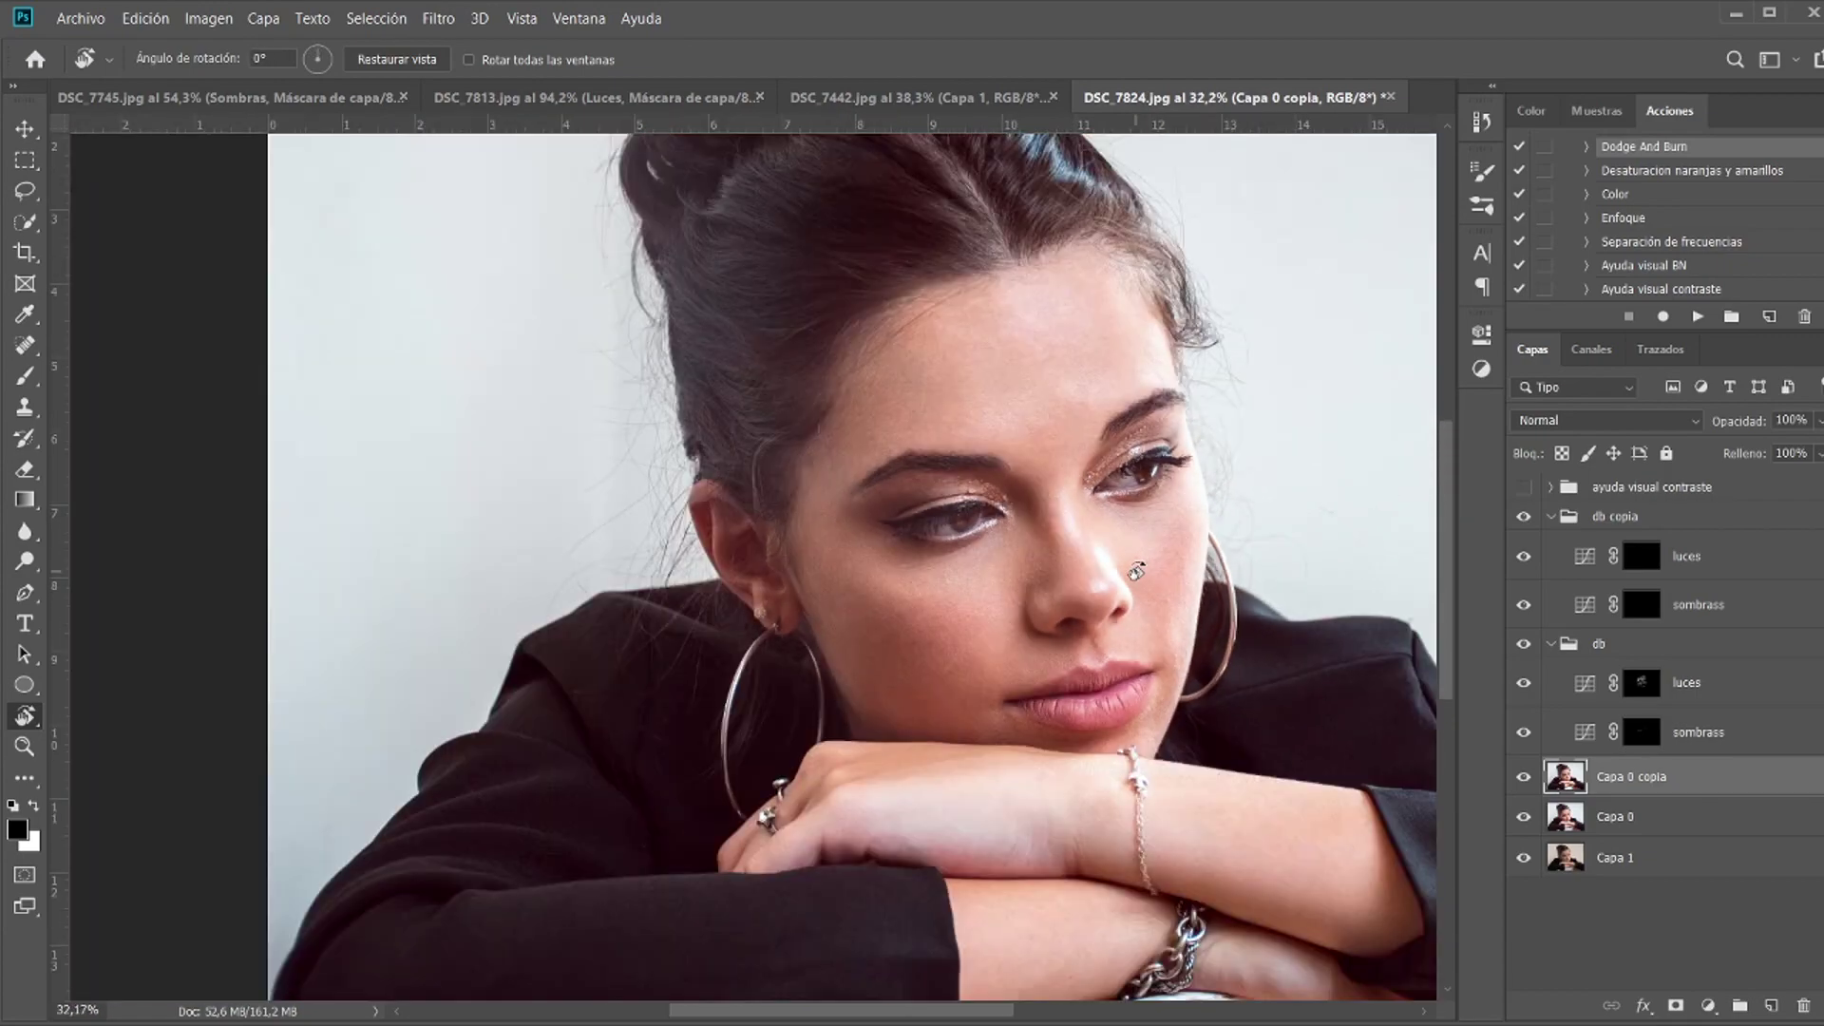
{"action": "scroll", "coordinate": [1177, 410], "scroll_direction": "up", "scroll_amount": 2}
{"action": "scroll", "coordinate": [1104, 641], "scroll_direction": "up", "scroll_amount": 4}
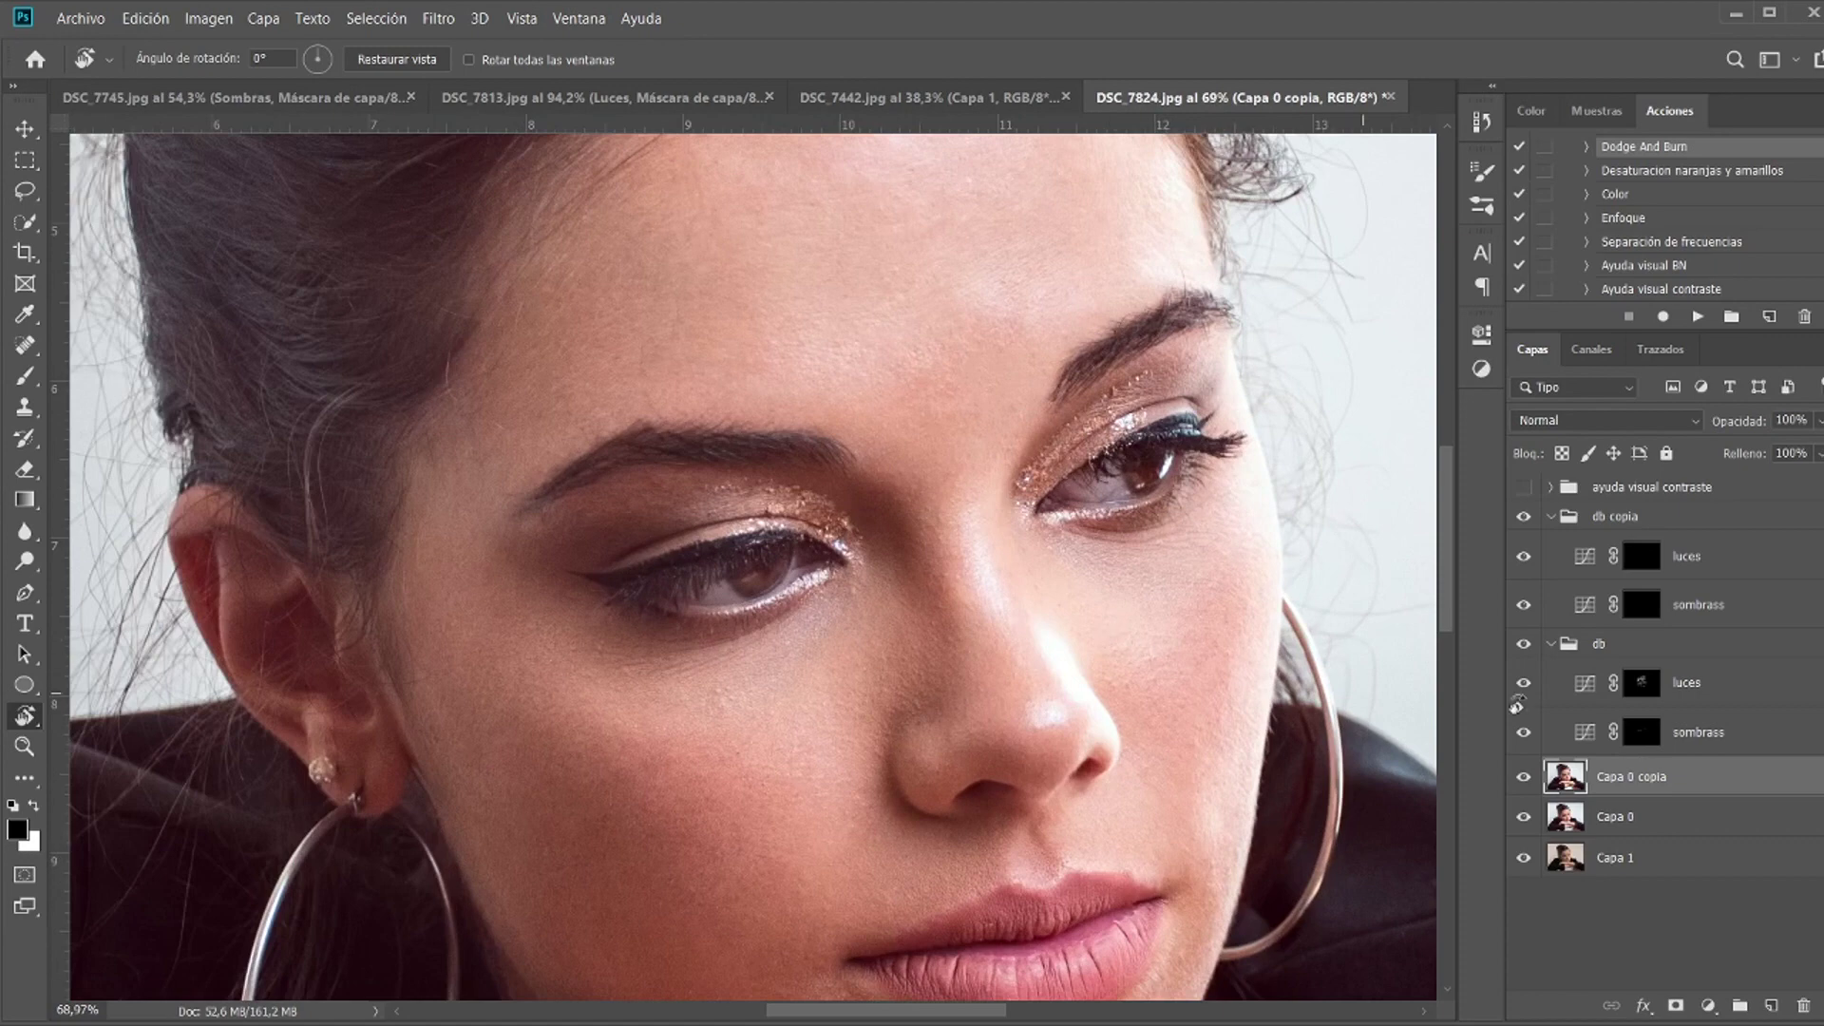
Step: Lighten the shaded skin on the nose on the db group's luces mask with the 76 px brush at 20% opacity
{"action": "left_click", "coordinate": [1643, 686]}
{"action": "key", "text": "b"}
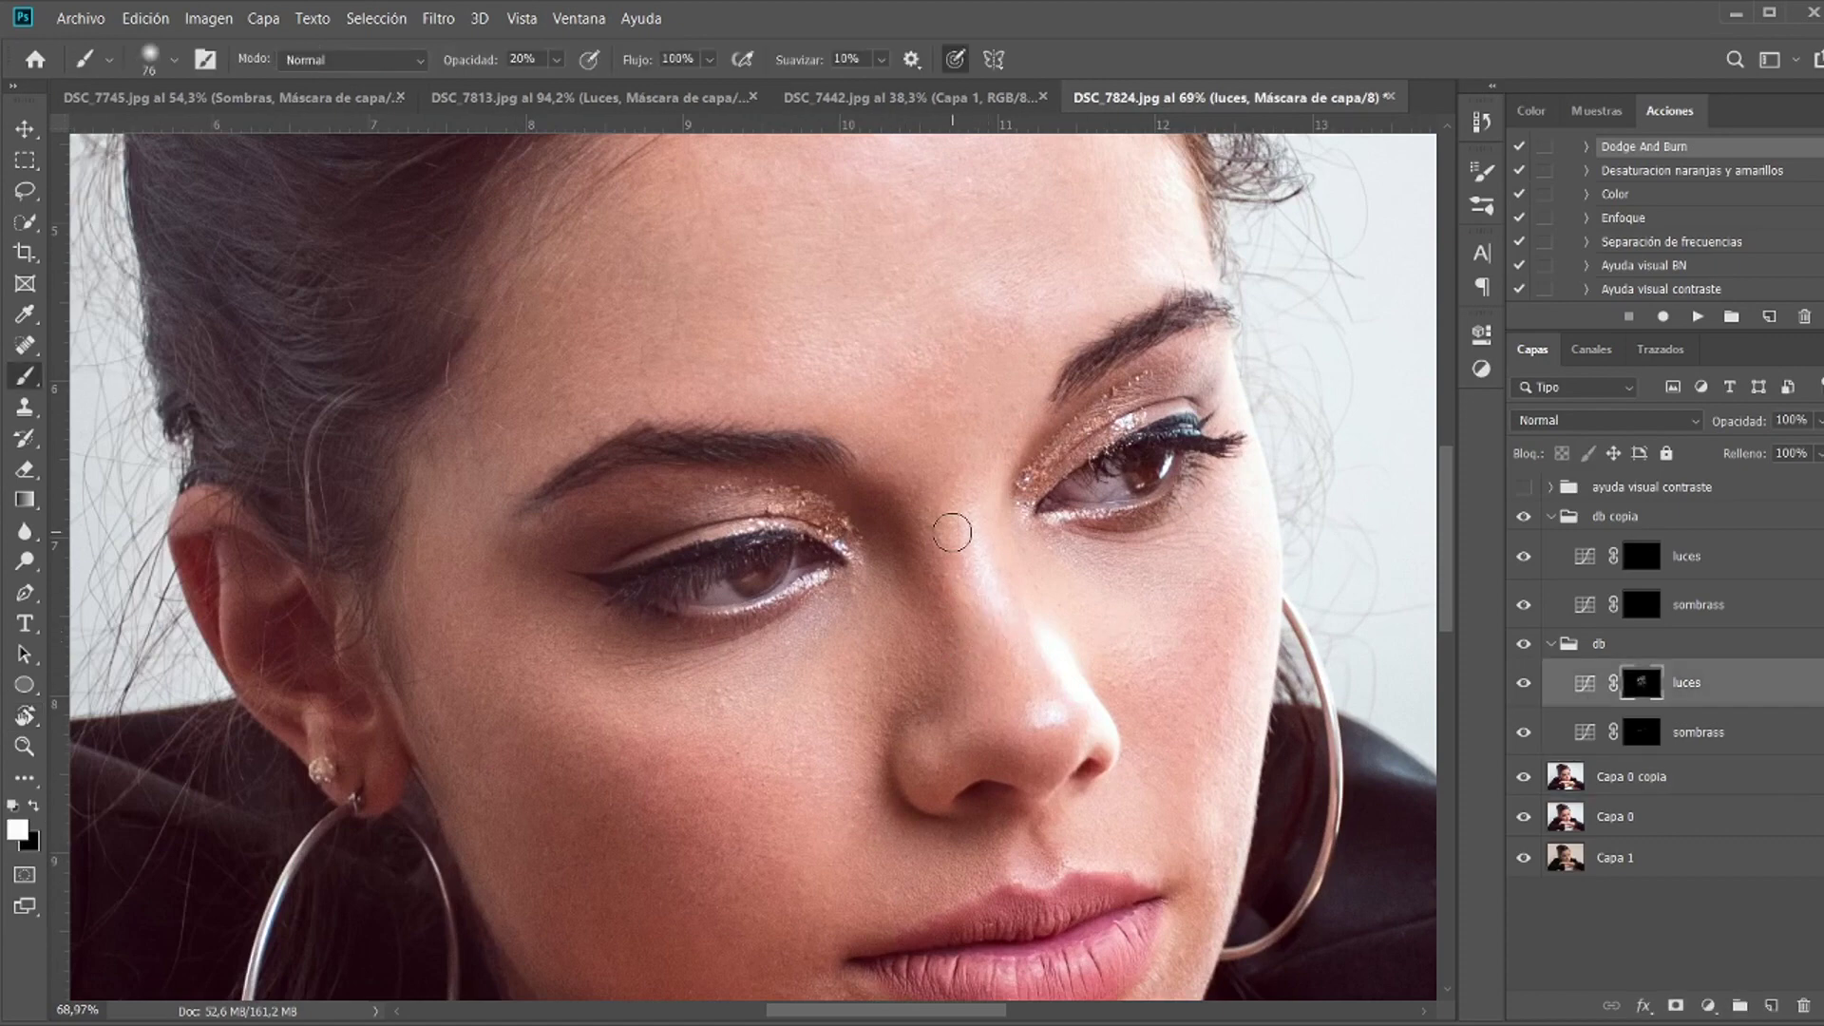
{"action": "left_click", "coordinate": [1026, 651]}
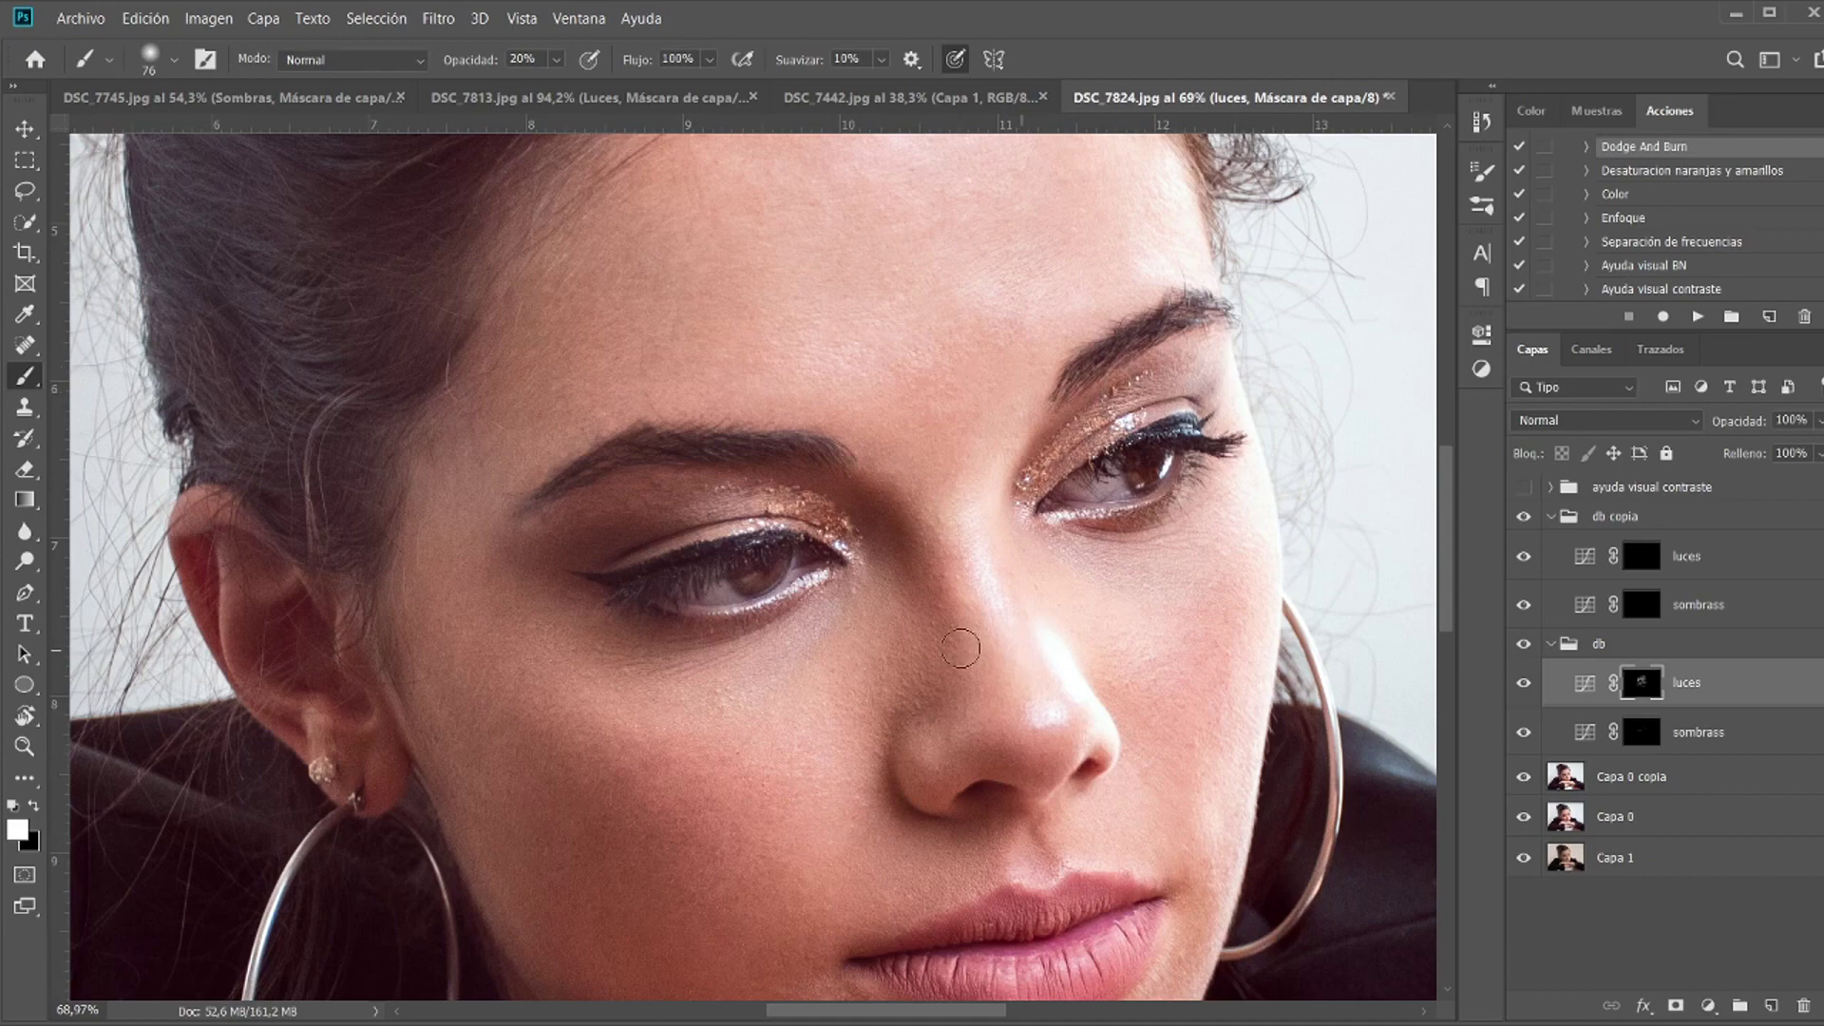
Step: Show the ayuda visual contraste group and darken the bright patches on the forehead on the db group's sombrass mask at 20% brush opacity
{"action": "scroll", "coordinate": [1016, 640], "scroll_direction": "down", "scroll_amount": 3}
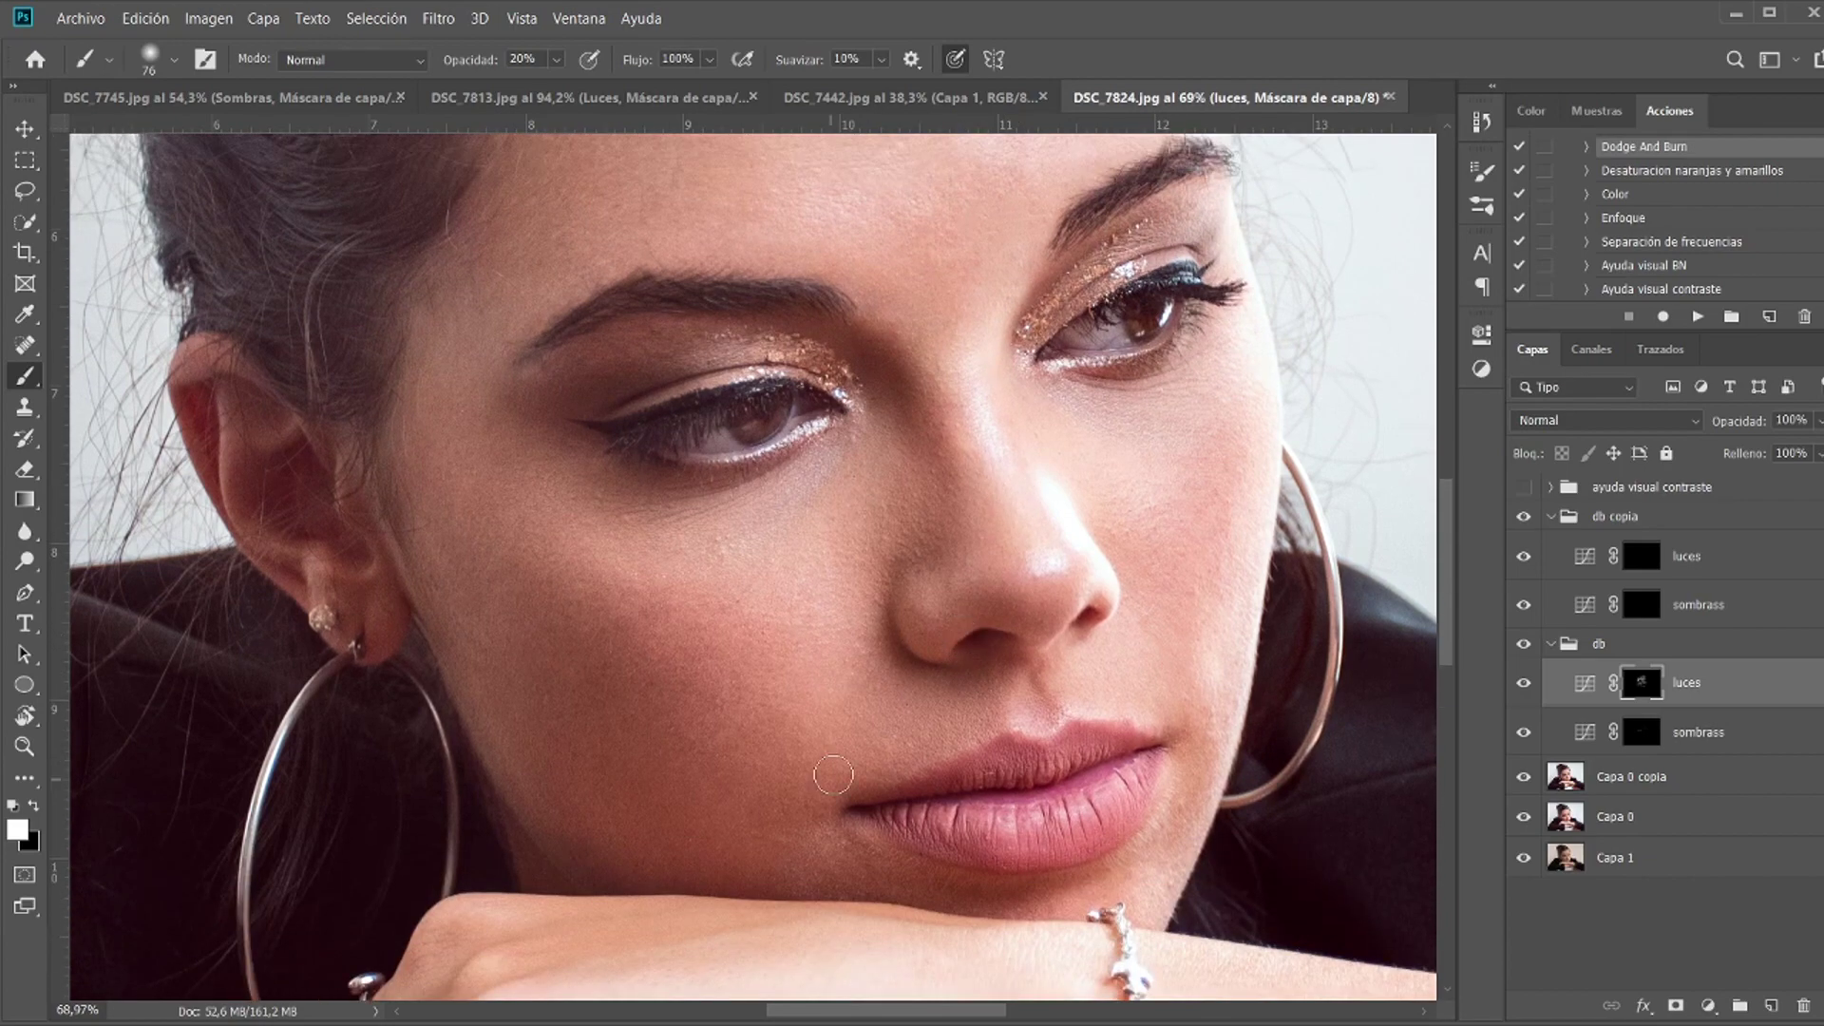
{"action": "left_click", "coordinate": [1651, 730]}
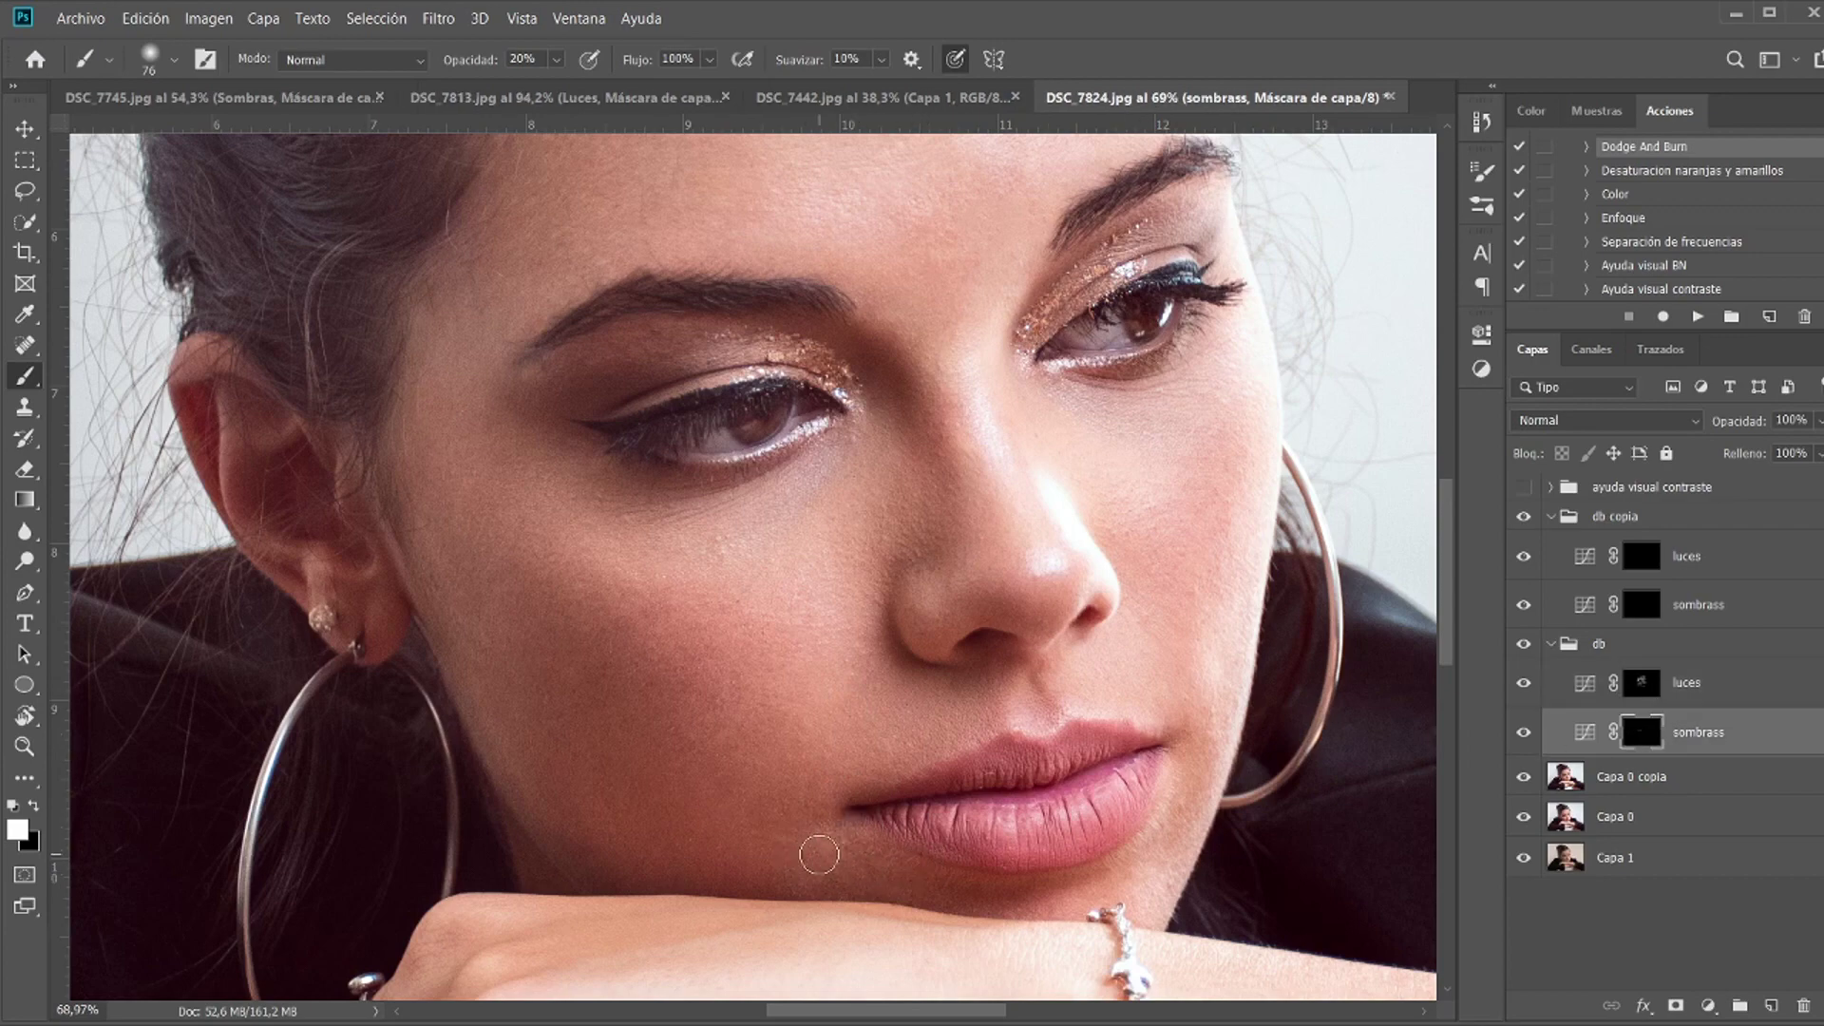
{"action": "left_click", "coordinate": [1524, 487]}
{"action": "scroll", "coordinate": [1193, 366], "scroll_direction": "up", "scroll_amount": 5}
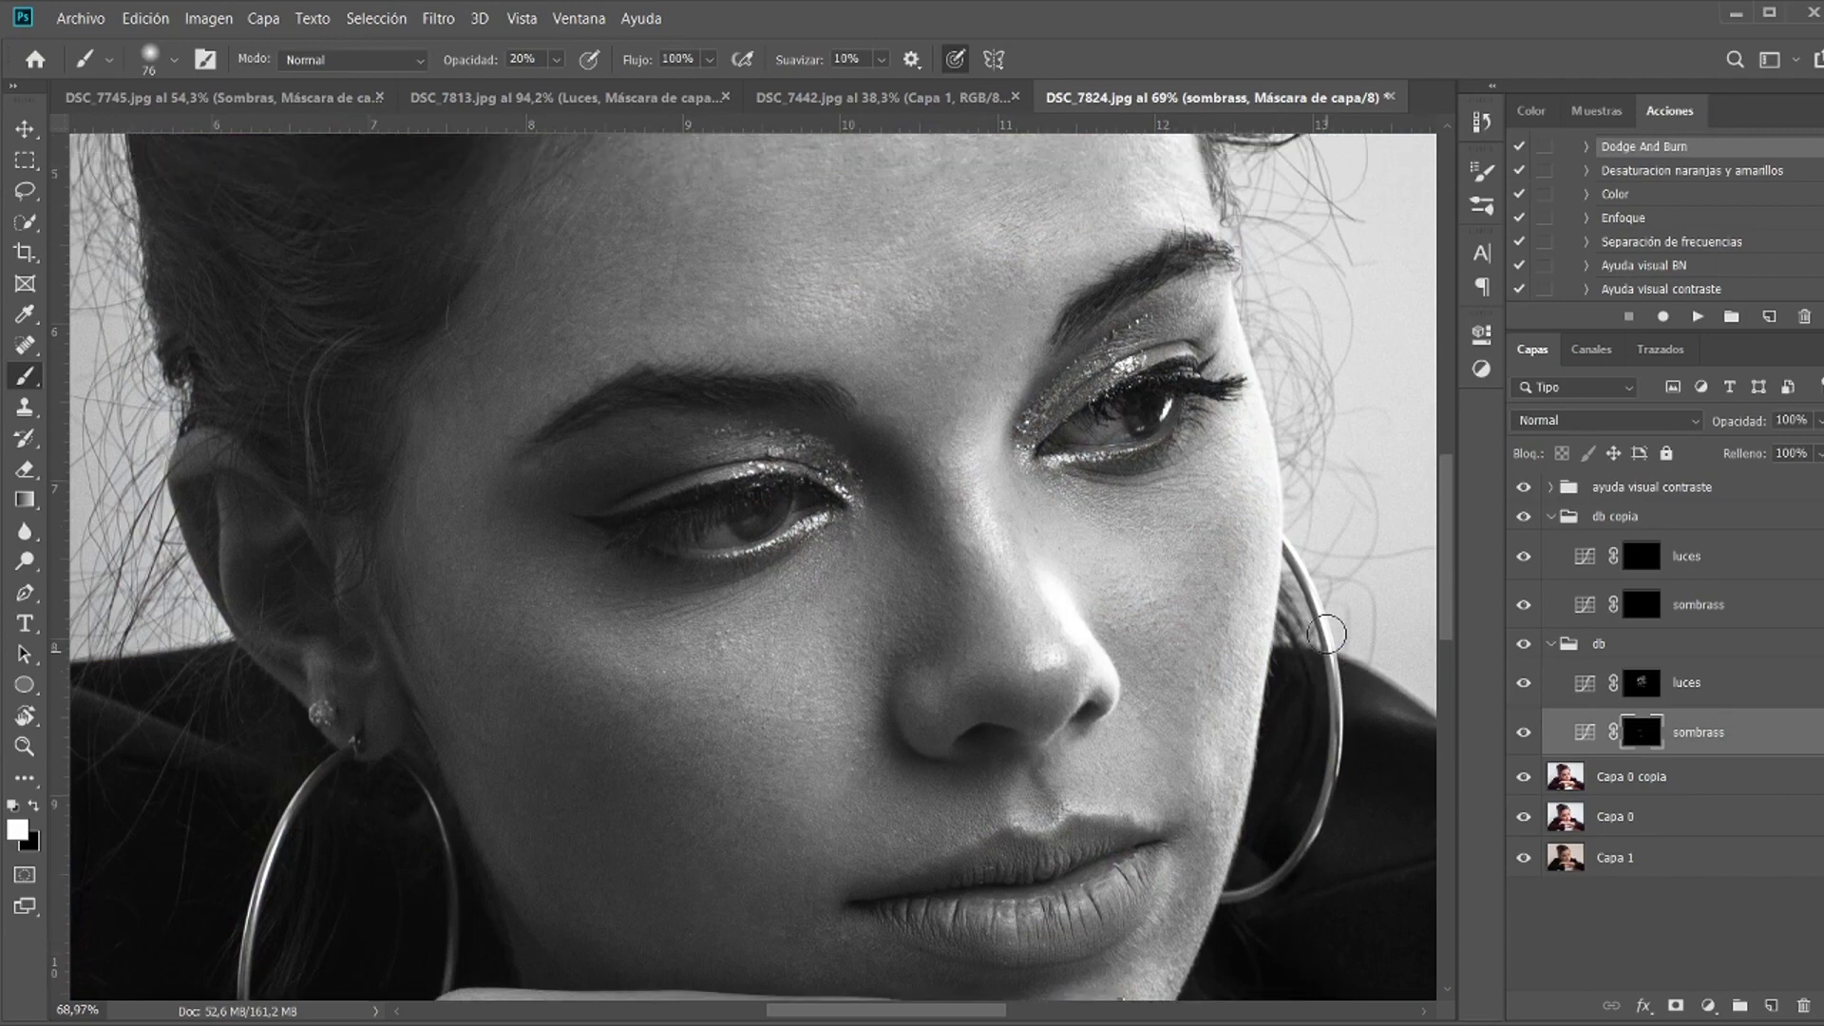
{"action": "scroll", "coordinate": [1314, 593], "scroll_direction": "up", "scroll_amount": 1}
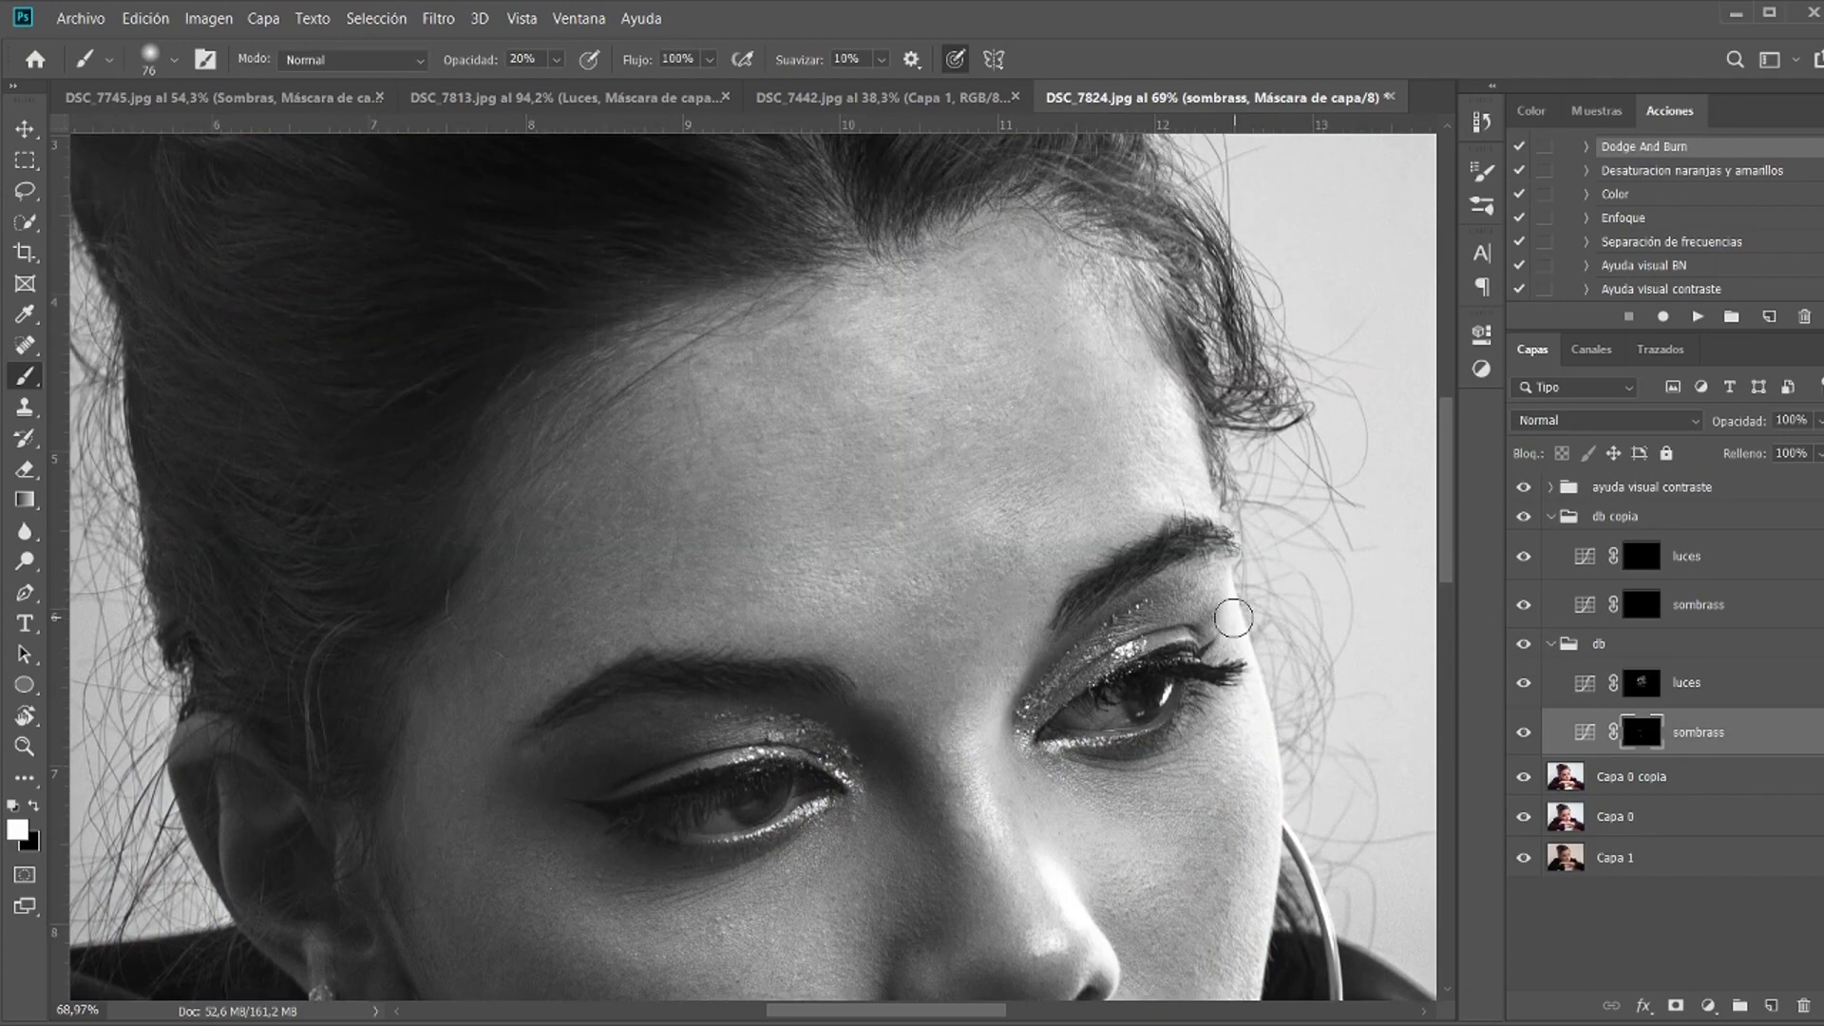
{"action": "left_click_drag", "start_coordinate": [970, 523], "coordinate": [980, 526]}
Step: Lighten the uneven dark patches of facial skin on the db group's luces mask with the brush at 10% opacity
{"action": "left_click", "coordinate": [1640, 682]}
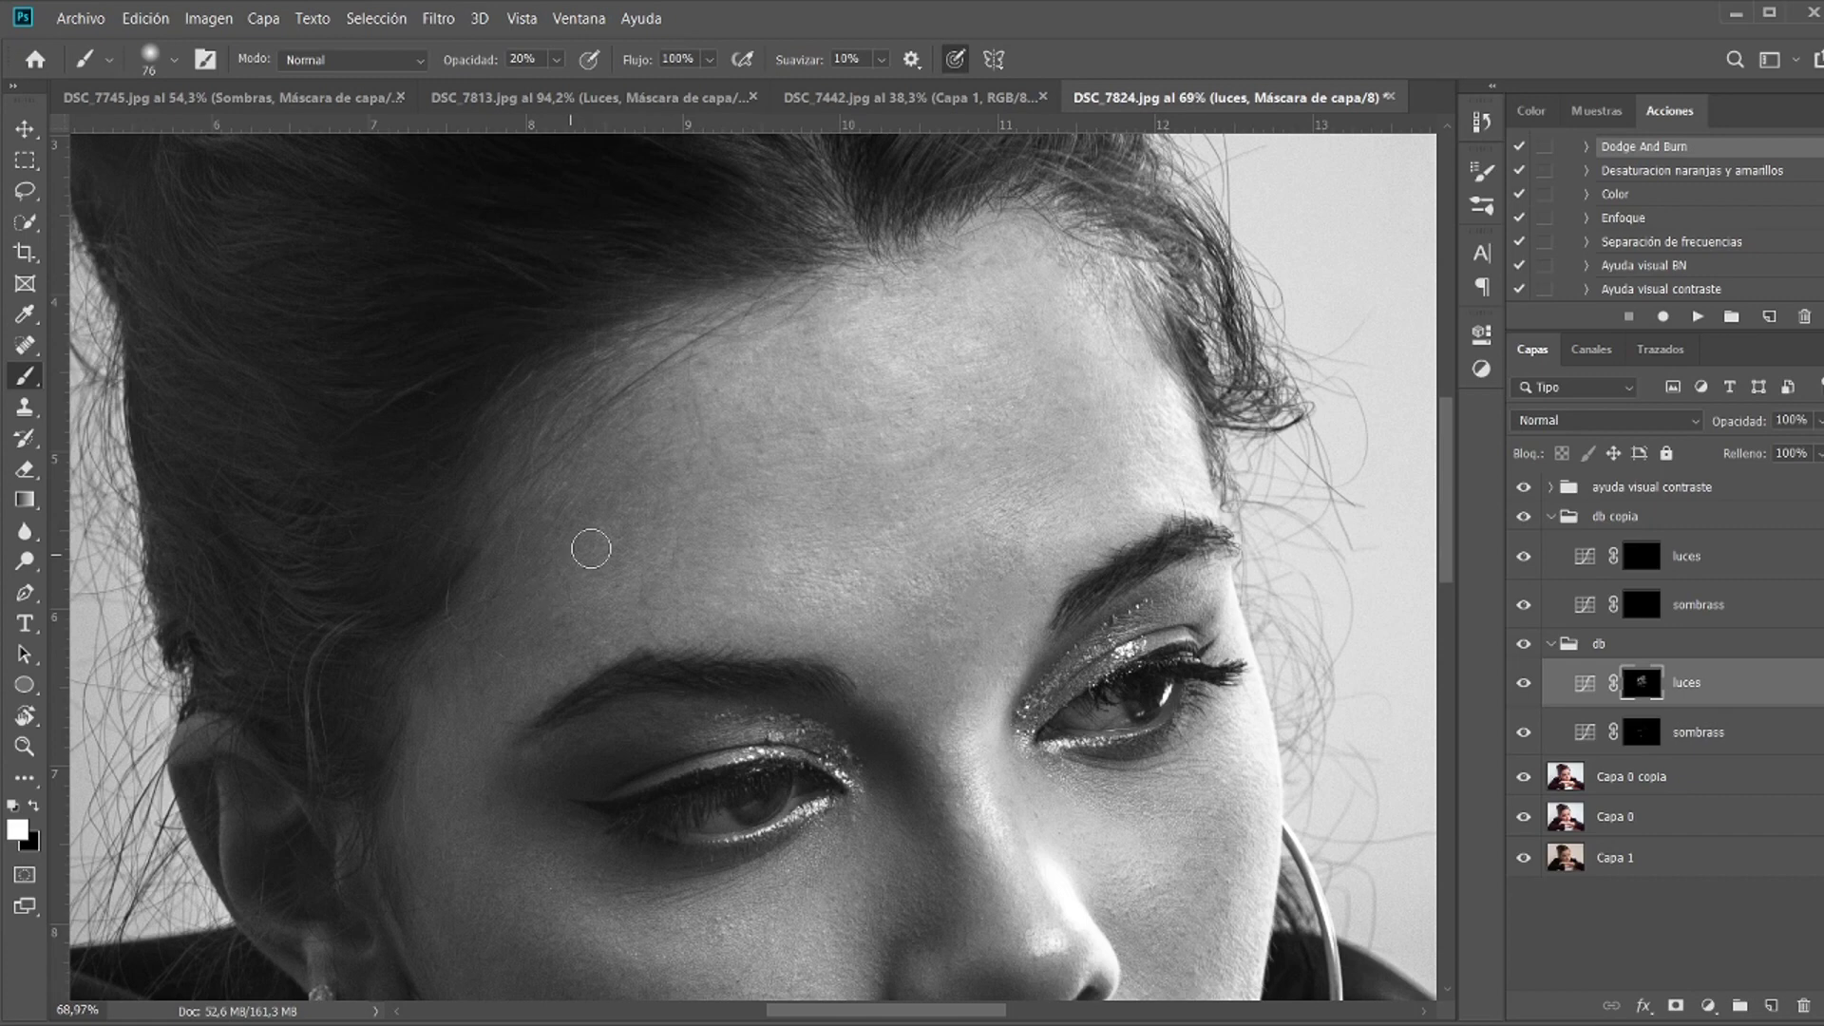
{"action": "key", "text": "1"}
{"action": "scroll", "coordinate": [617, 486], "scroll_direction": "down", "scroll_amount": 2}
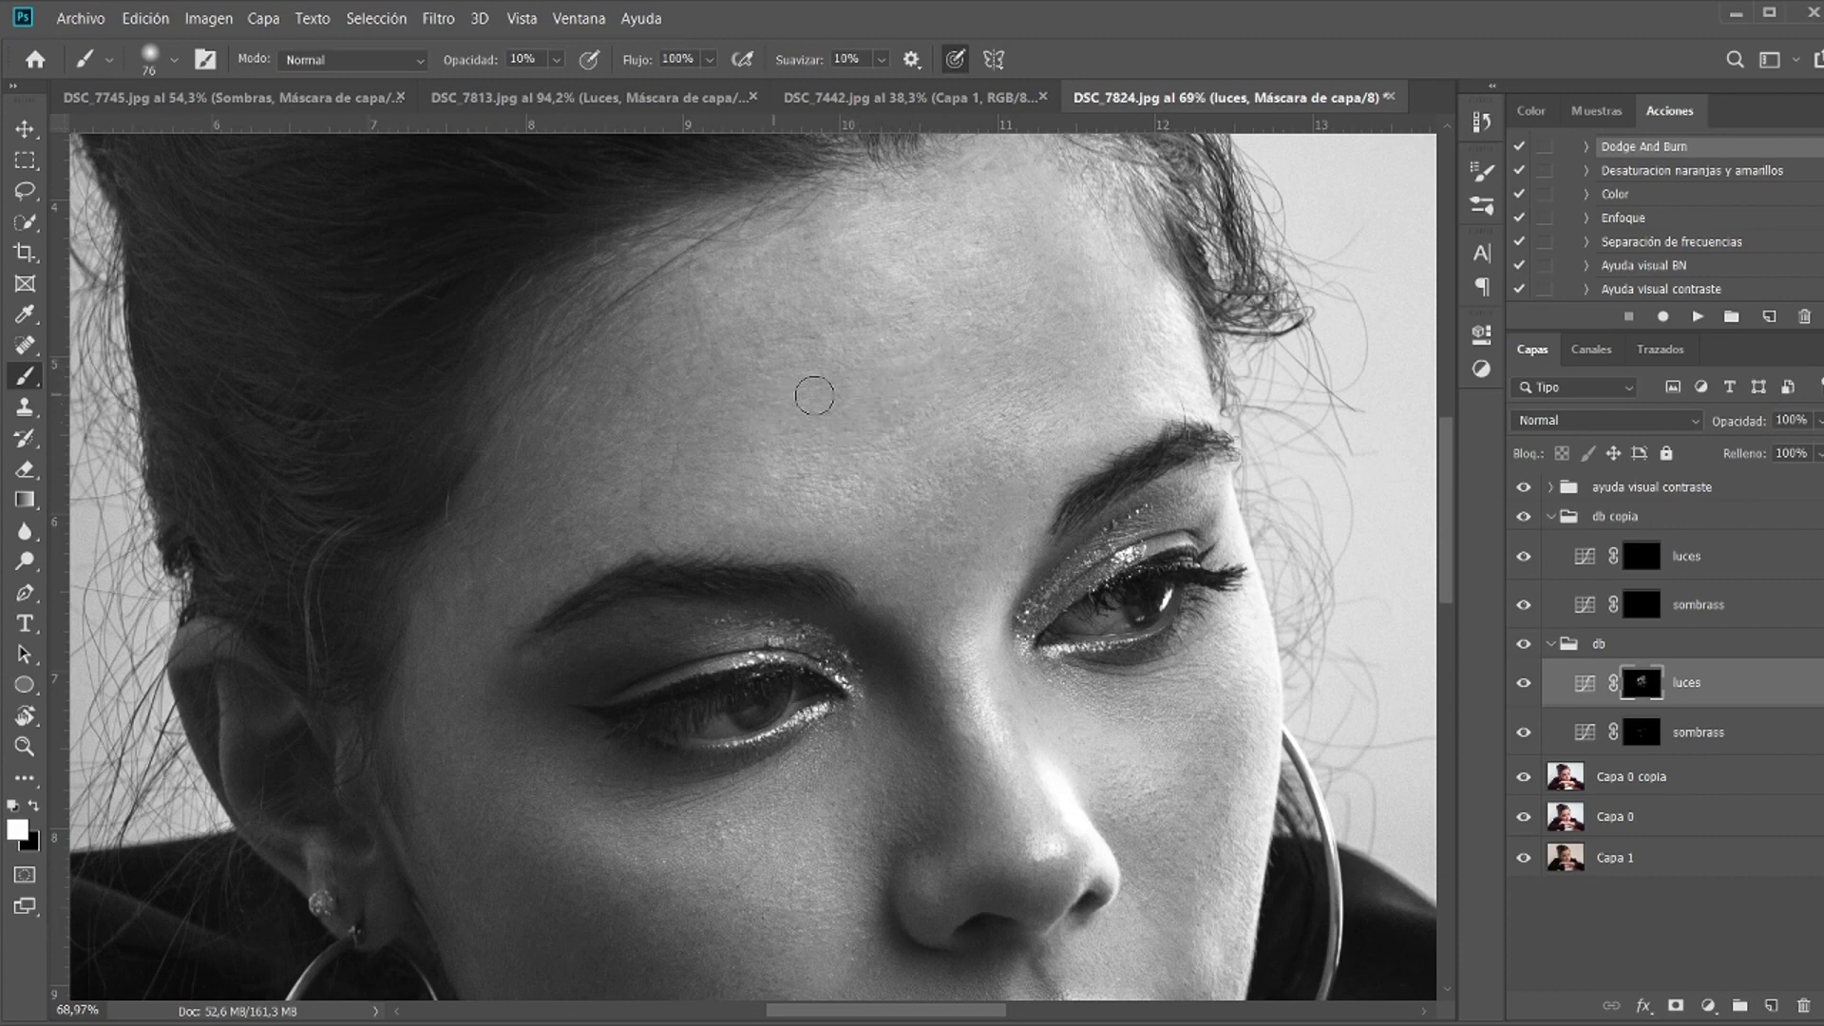
{"action": "scroll", "coordinate": [1155, 319], "scroll_direction": "up", "scroll_amount": 1}
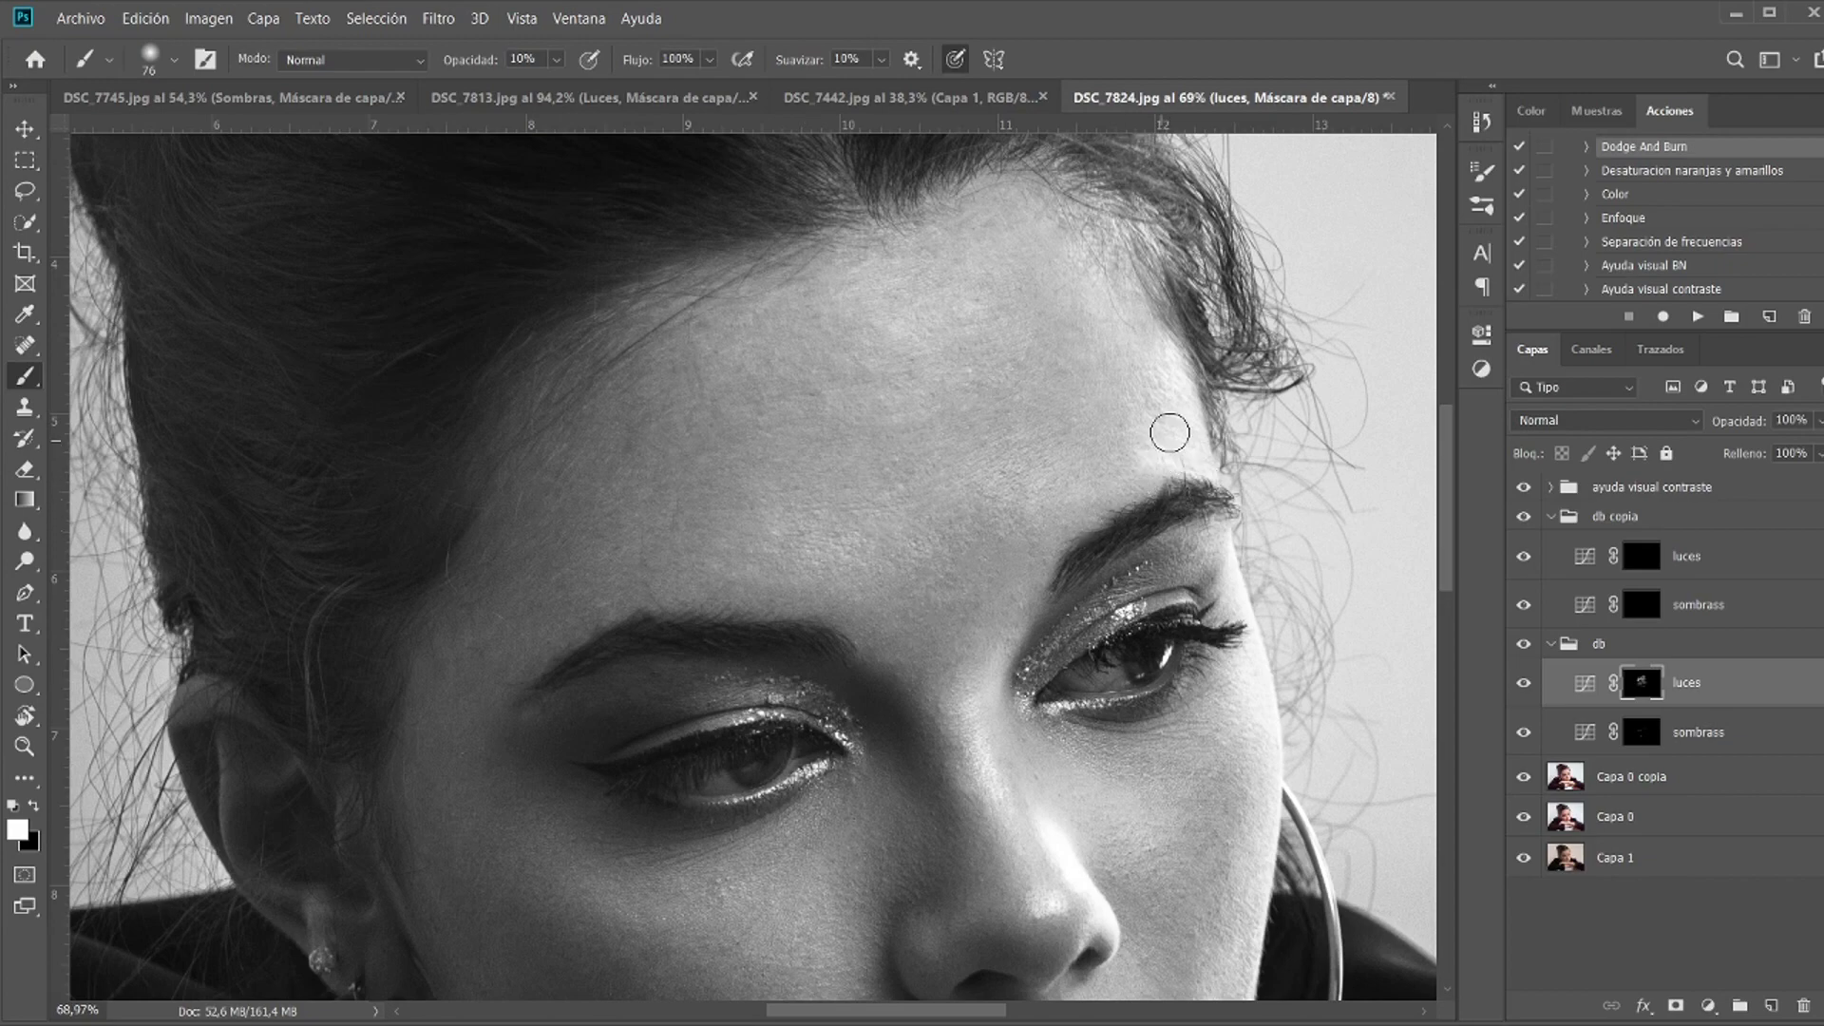
{"action": "scroll", "coordinate": [997, 519], "scroll_direction": "down", "scroll_amount": 10}
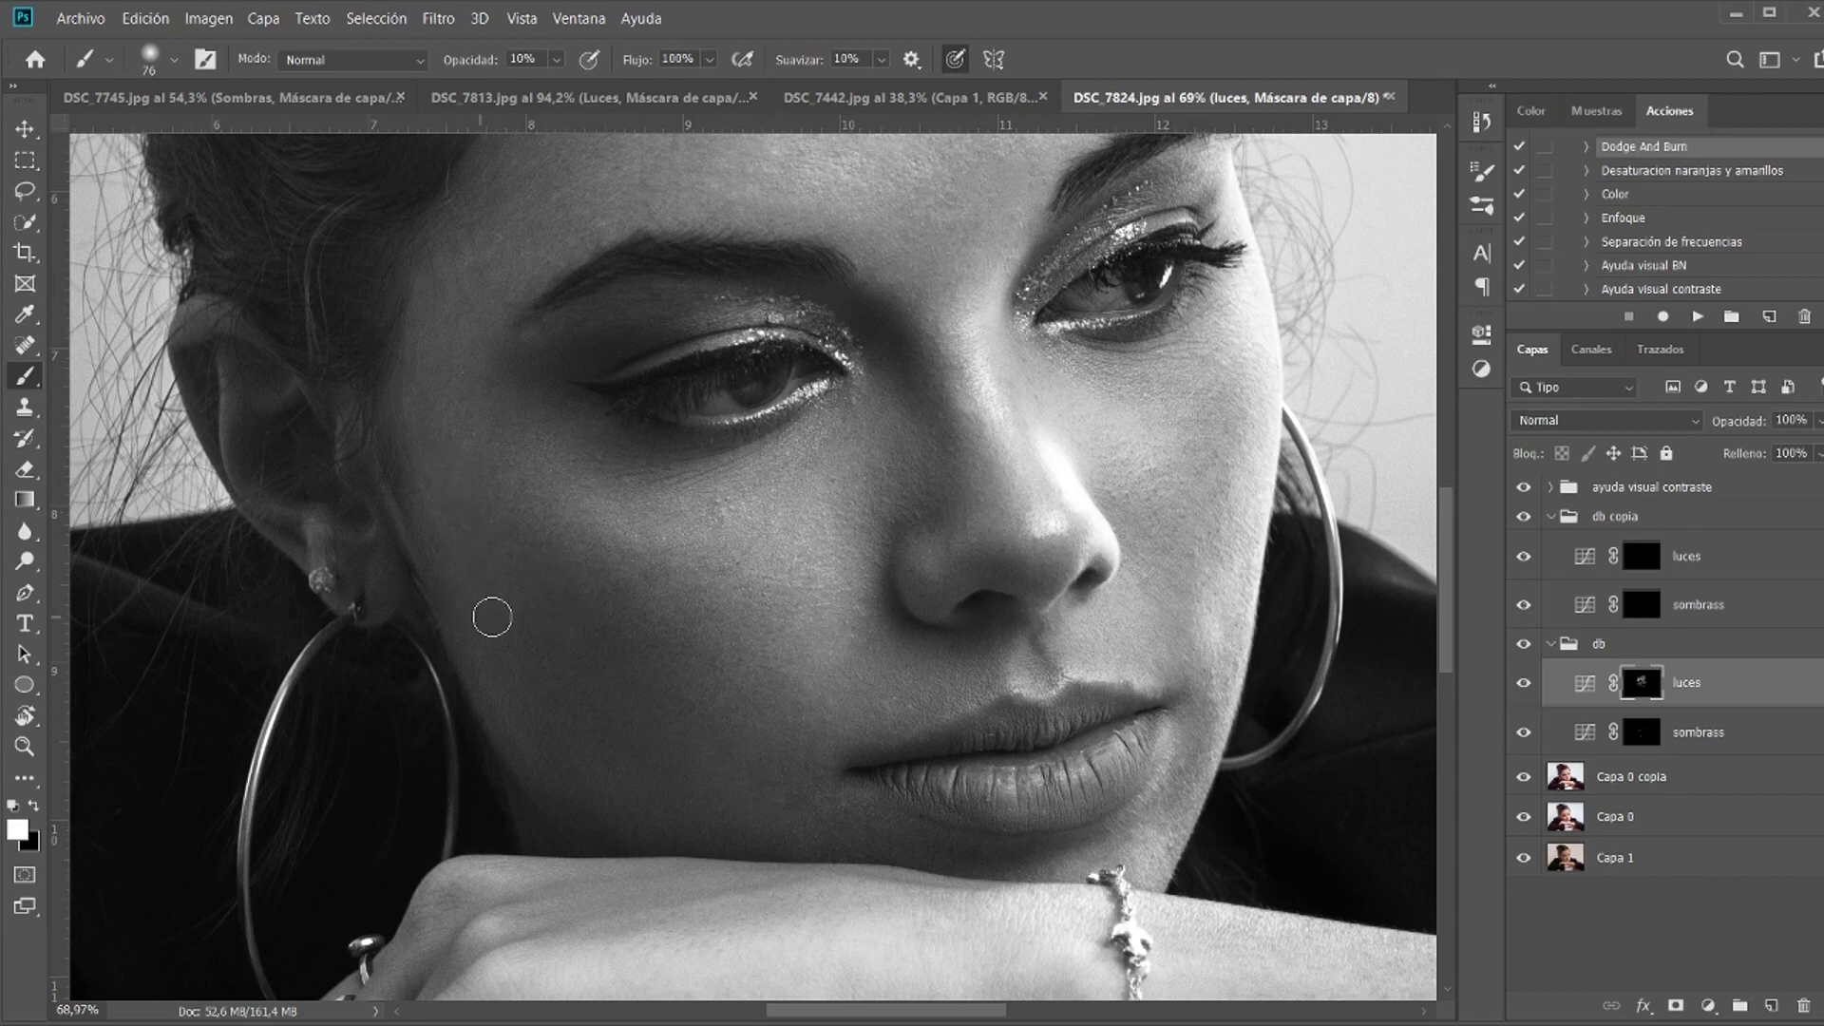
Step: Select the db group's sombrass mask and hide the ayuda visual contraste group
{"action": "left_click", "coordinate": [1645, 729]}
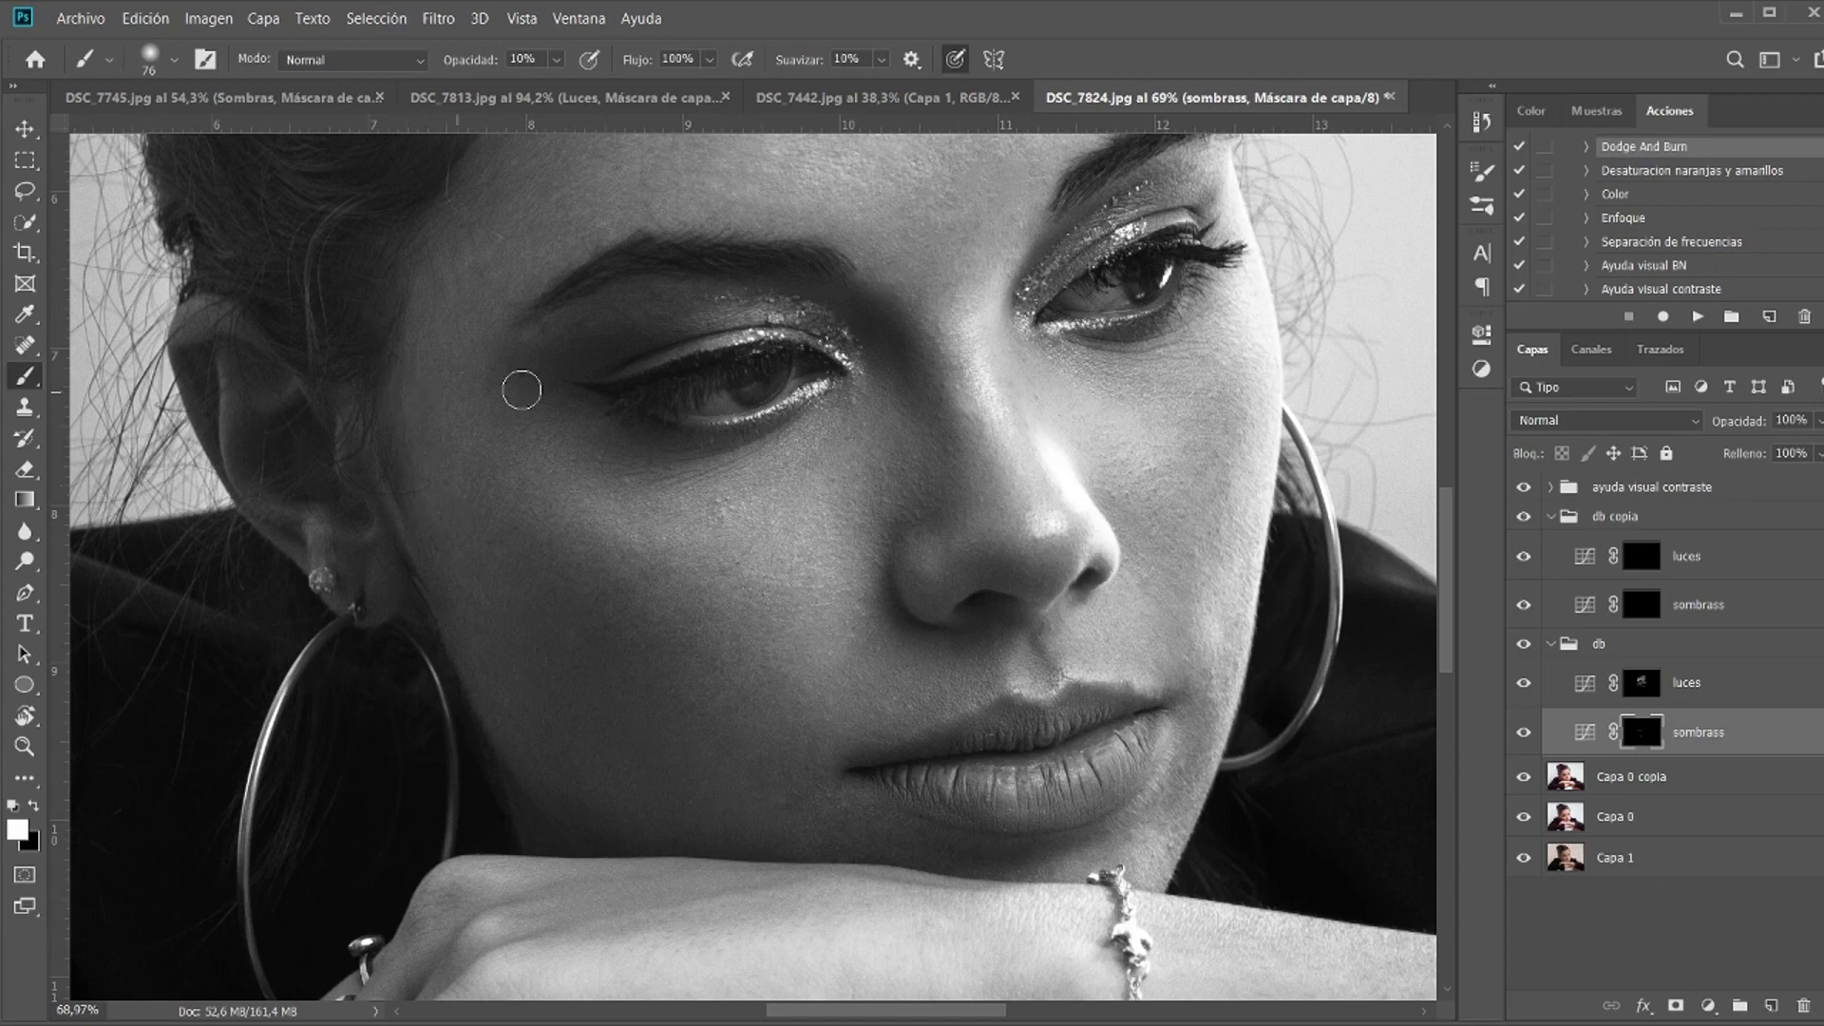
{"action": "left_click", "coordinate": [1523, 487]}
{"action": "scroll", "coordinate": [950, 275], "scroll_direction": "down", "scroll_amount": 5}
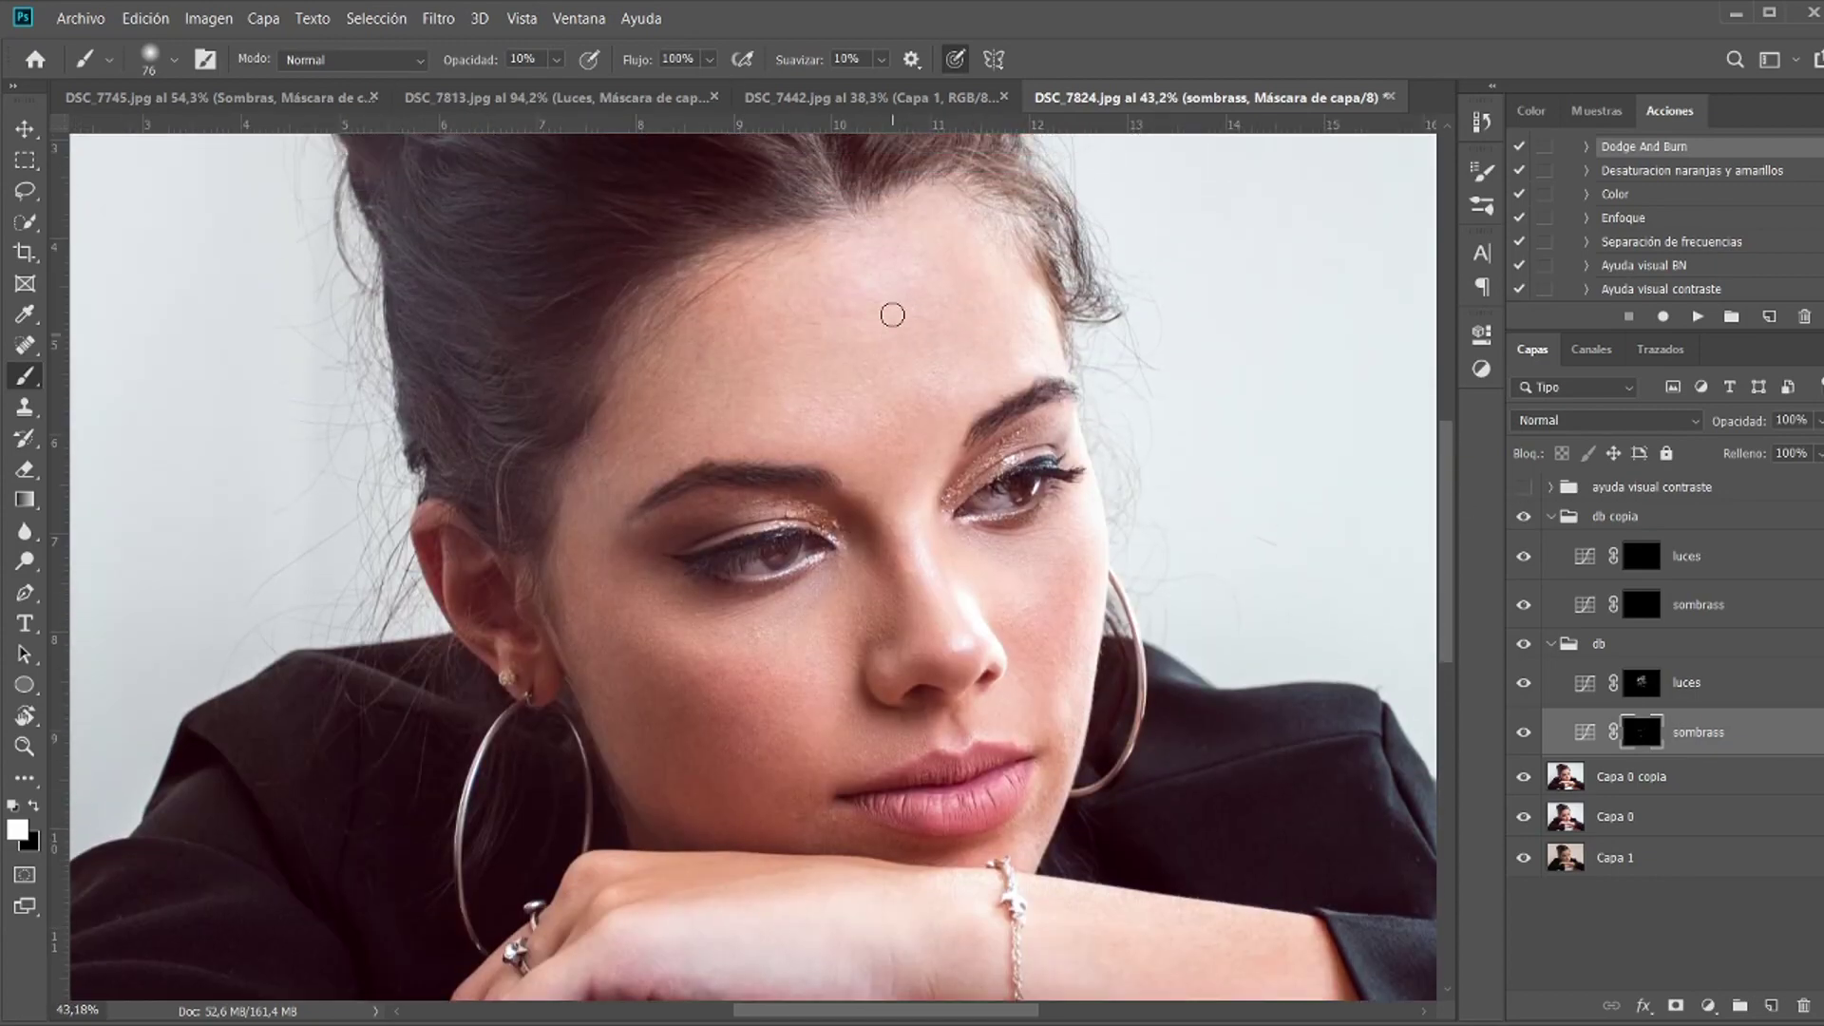
Step: Compare the portrait with the db group hidden and shown several times, leaving the group visible
{"action": "left_click", "coordinate": [1523, 644]}
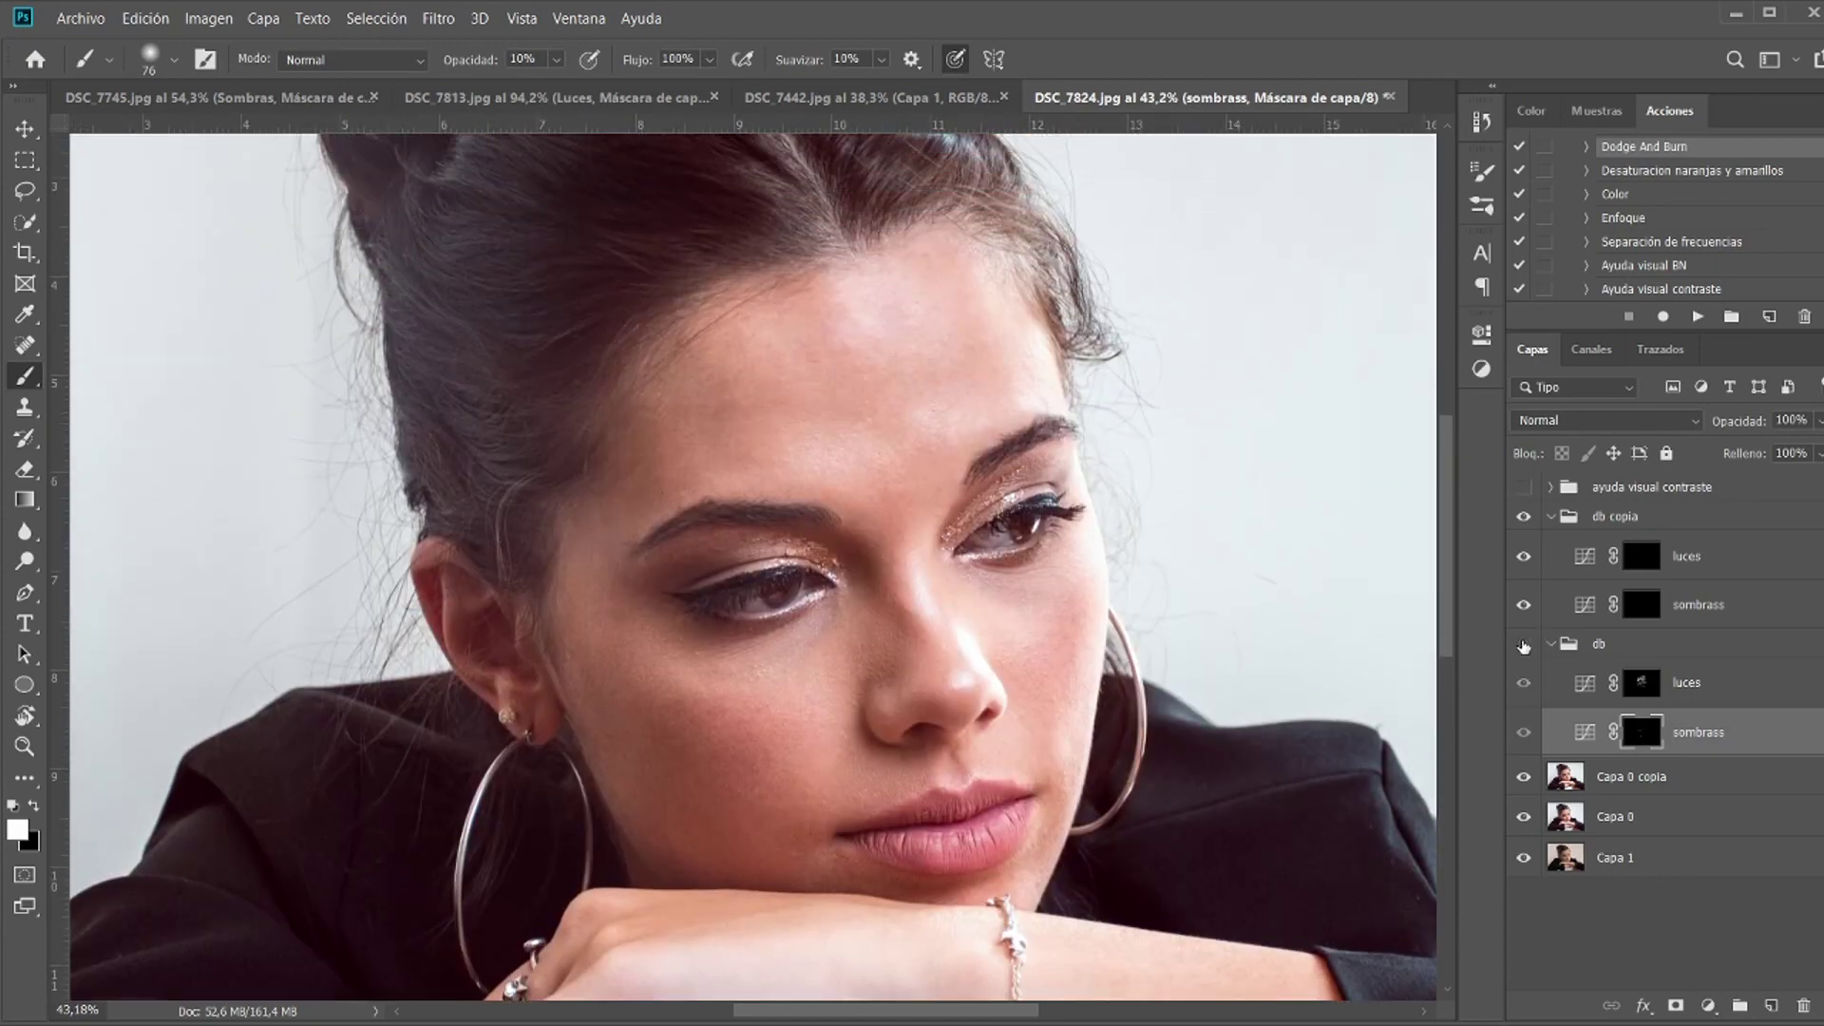
{"action": "left_click", "coordinate": [1523, 646]}
{"action": "left_click", "coordinate": [1524, 646]}
{"action": "left_click", "coordinate": [1524, 646]}
{"action": "left_click", "coordinate": [1524, 646]}
{"action": "left_click", "coordinate": [1524, 646]}
{"action": "left_click", "coordinate": [1524, 646]}
{"action": "left_click", "coordinate": [1524, 646]}
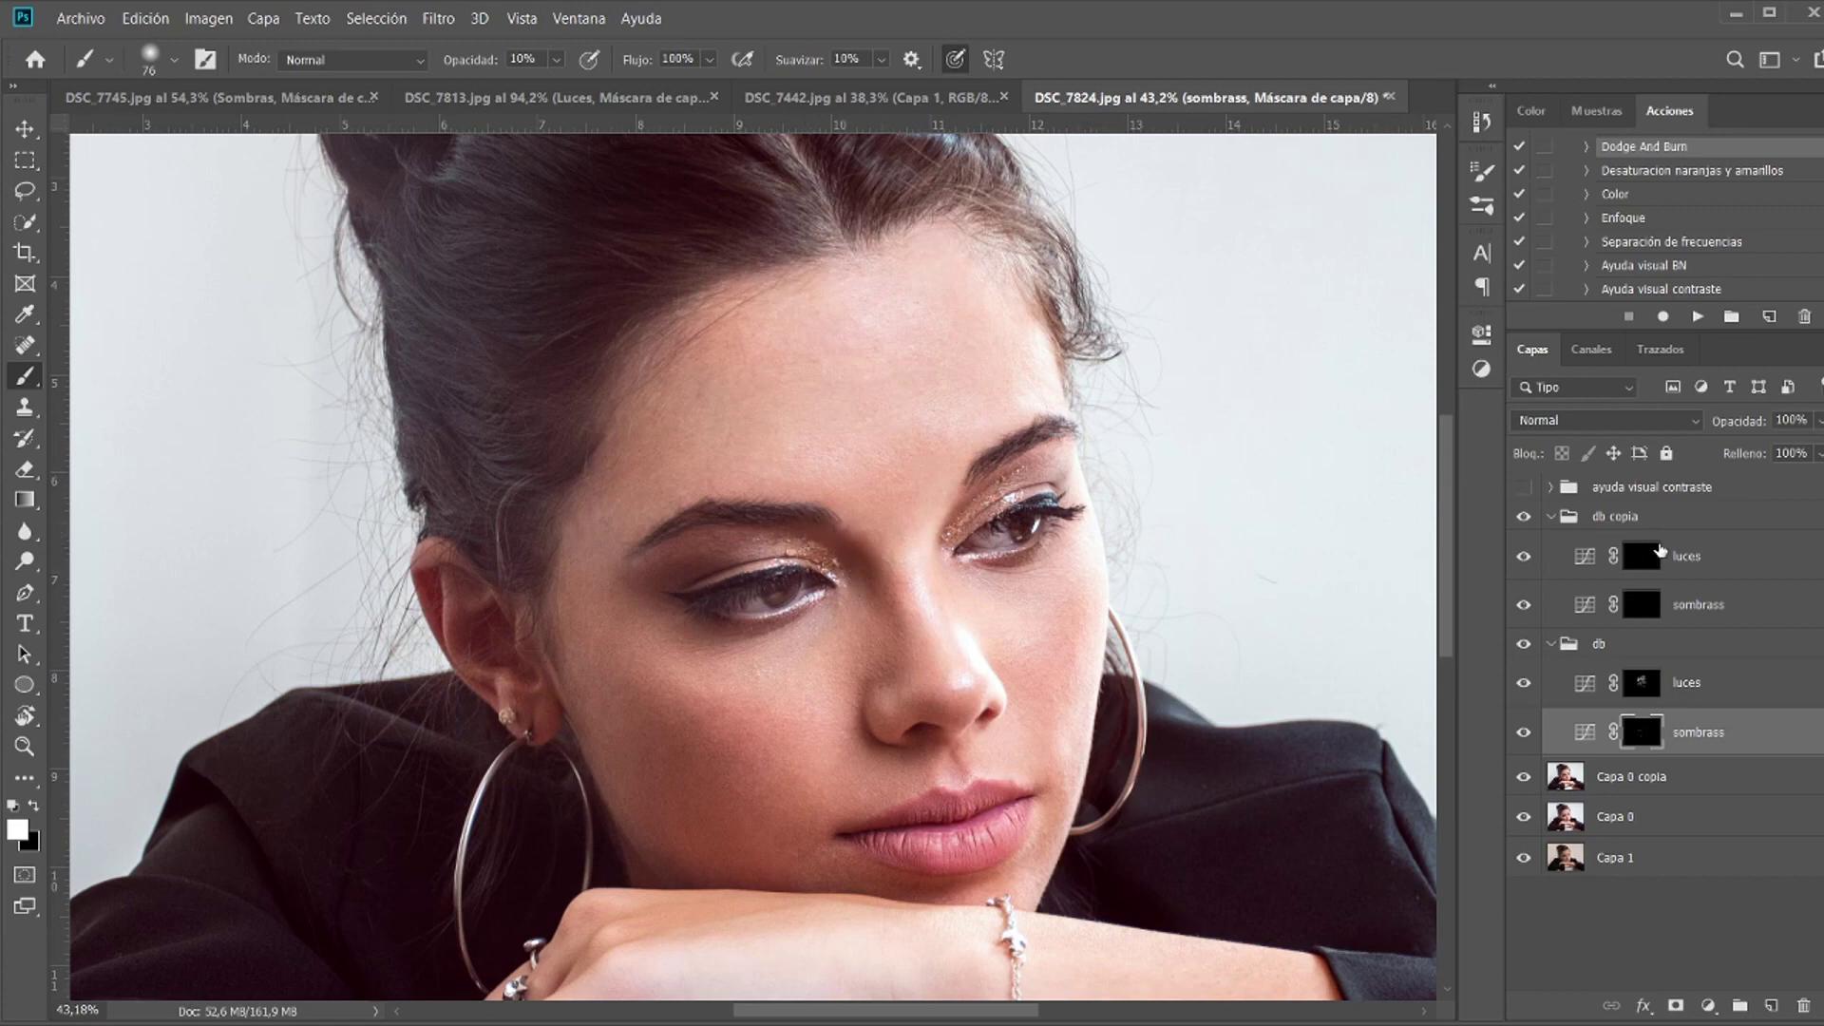
Step: Collapse the db group and lighten the forehead on the db copia group's luces mask with a 539 px brush at 20% opacity
{"action": "left_click", "coordinate": [1568, 646]}
{"action": "left_click", "coordinate": [1551, 645]}
{"action": "left_click", "coordinate": [1553, 559]}
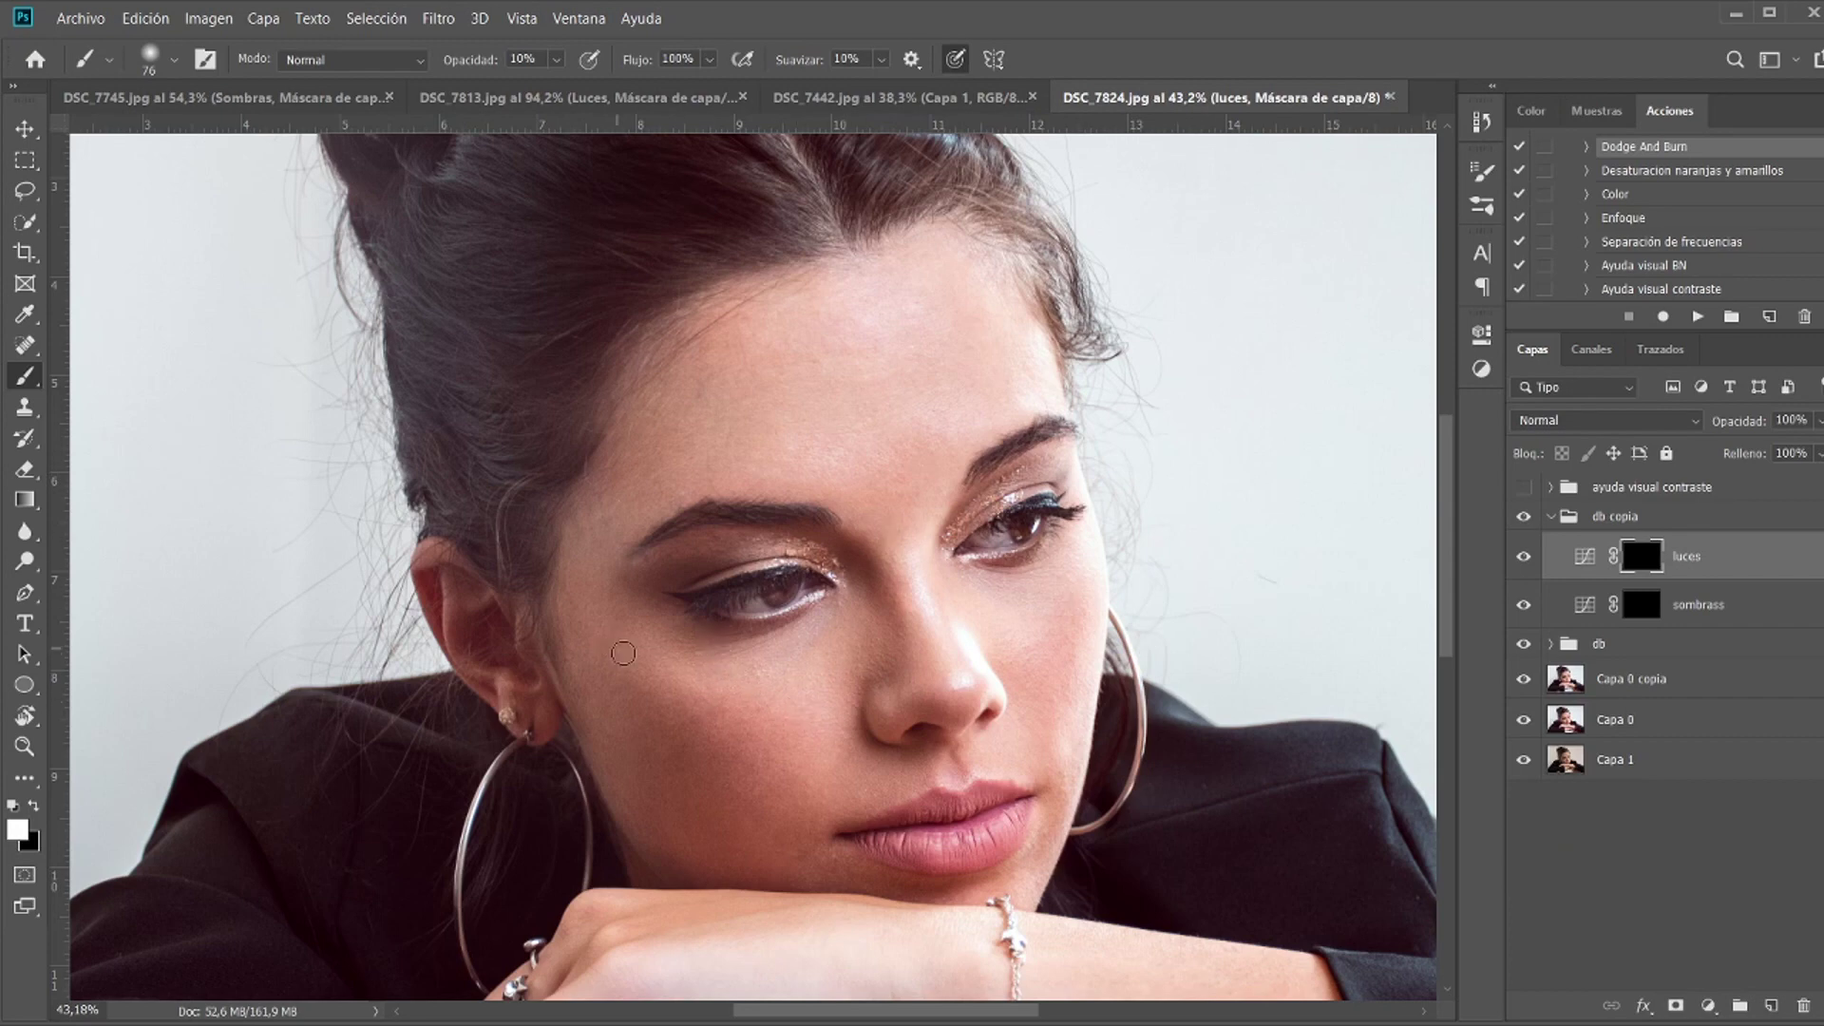
{"action": "left_click_drag", "start_coordinate": [905, 511], "coordinate": [1028, 516]}
{"action": "mouse_move", "coordinate": [905, 354]}
{"action": "left_mouse_down"}
{"action": "mouse_move", "coordinate": [901, 420]}
{"action": "mouse_move", "coordinate": [861, 398]}
{"action": "mouse_move", "coordinate": [947, 383]}
{"action": "mouse_move", "coordinate": [885, 369]}
{"action": "mouse_move", "coordinate": [940, 388]}
{"action": "mouse_move", "coordinate": [932, 359]}
{"action": "mouse_move", "coordinate": [894, 412]}
{"action": "left_mouse_up"}
{"action": "key", "text": "2"}
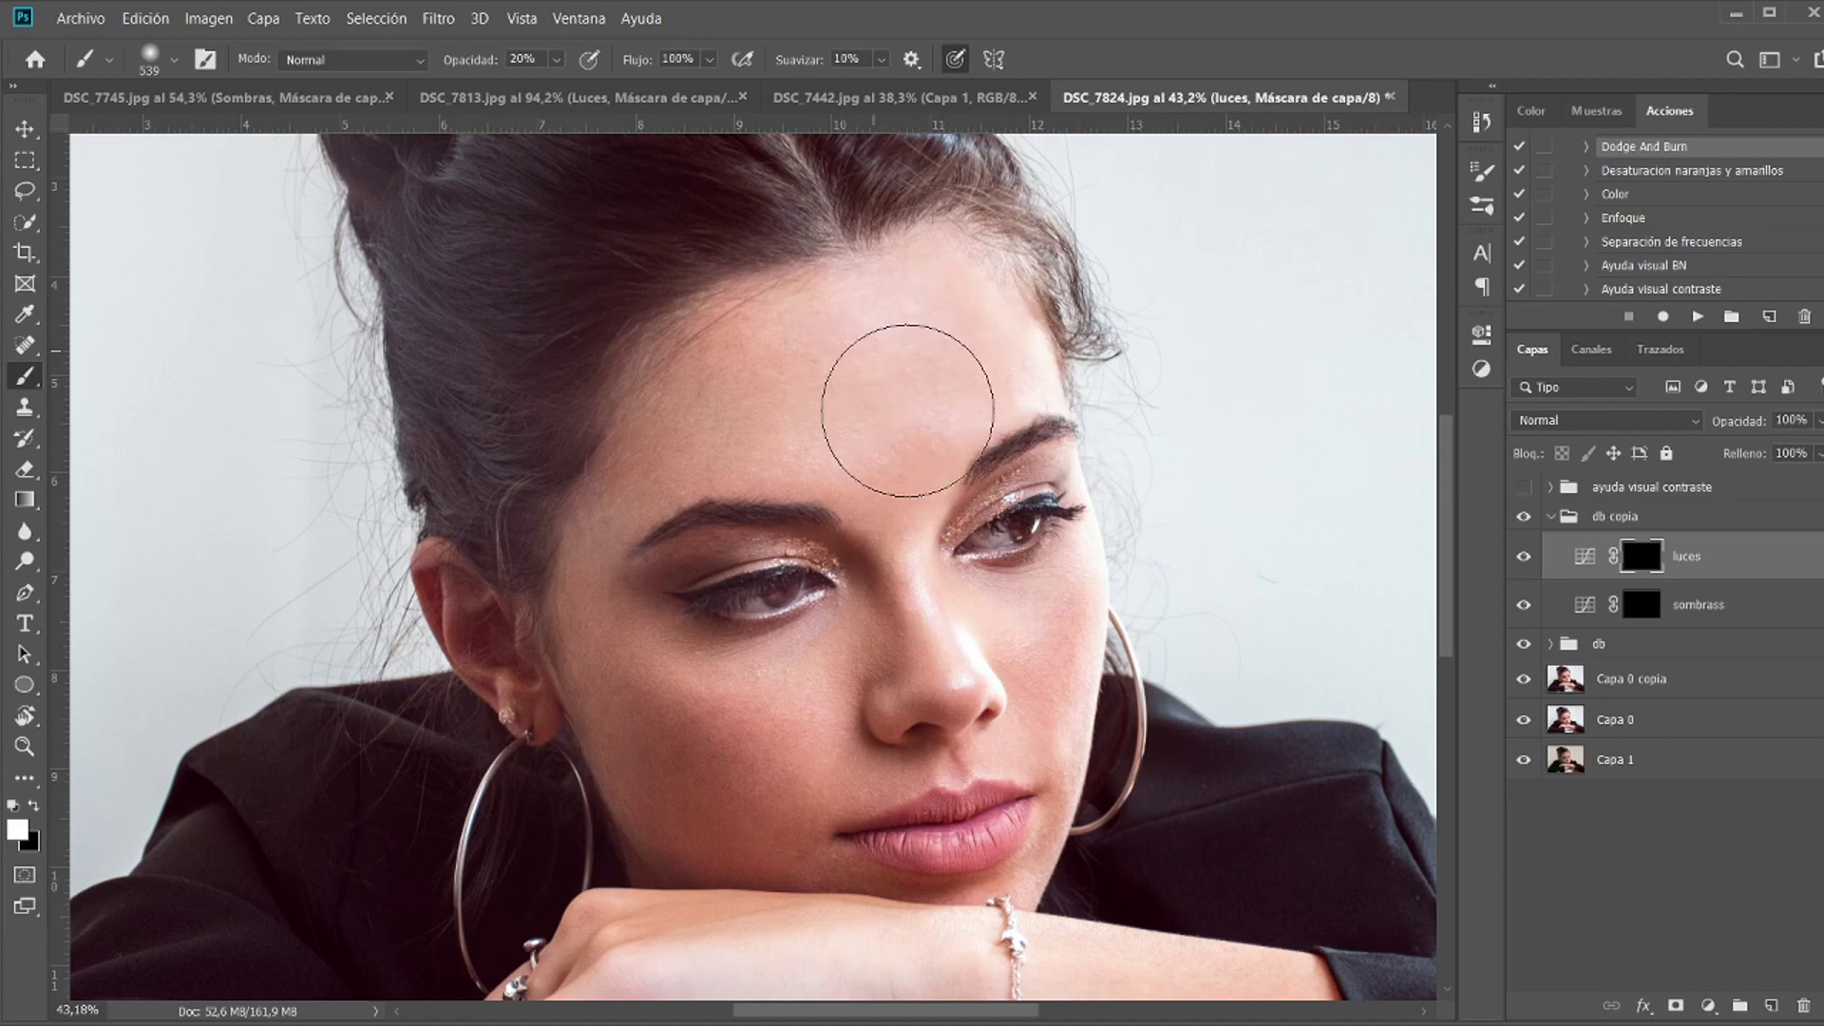
{"action": "left_click_drag", "start_coordinate": [908, 333], "coordinate": [835, 366]}
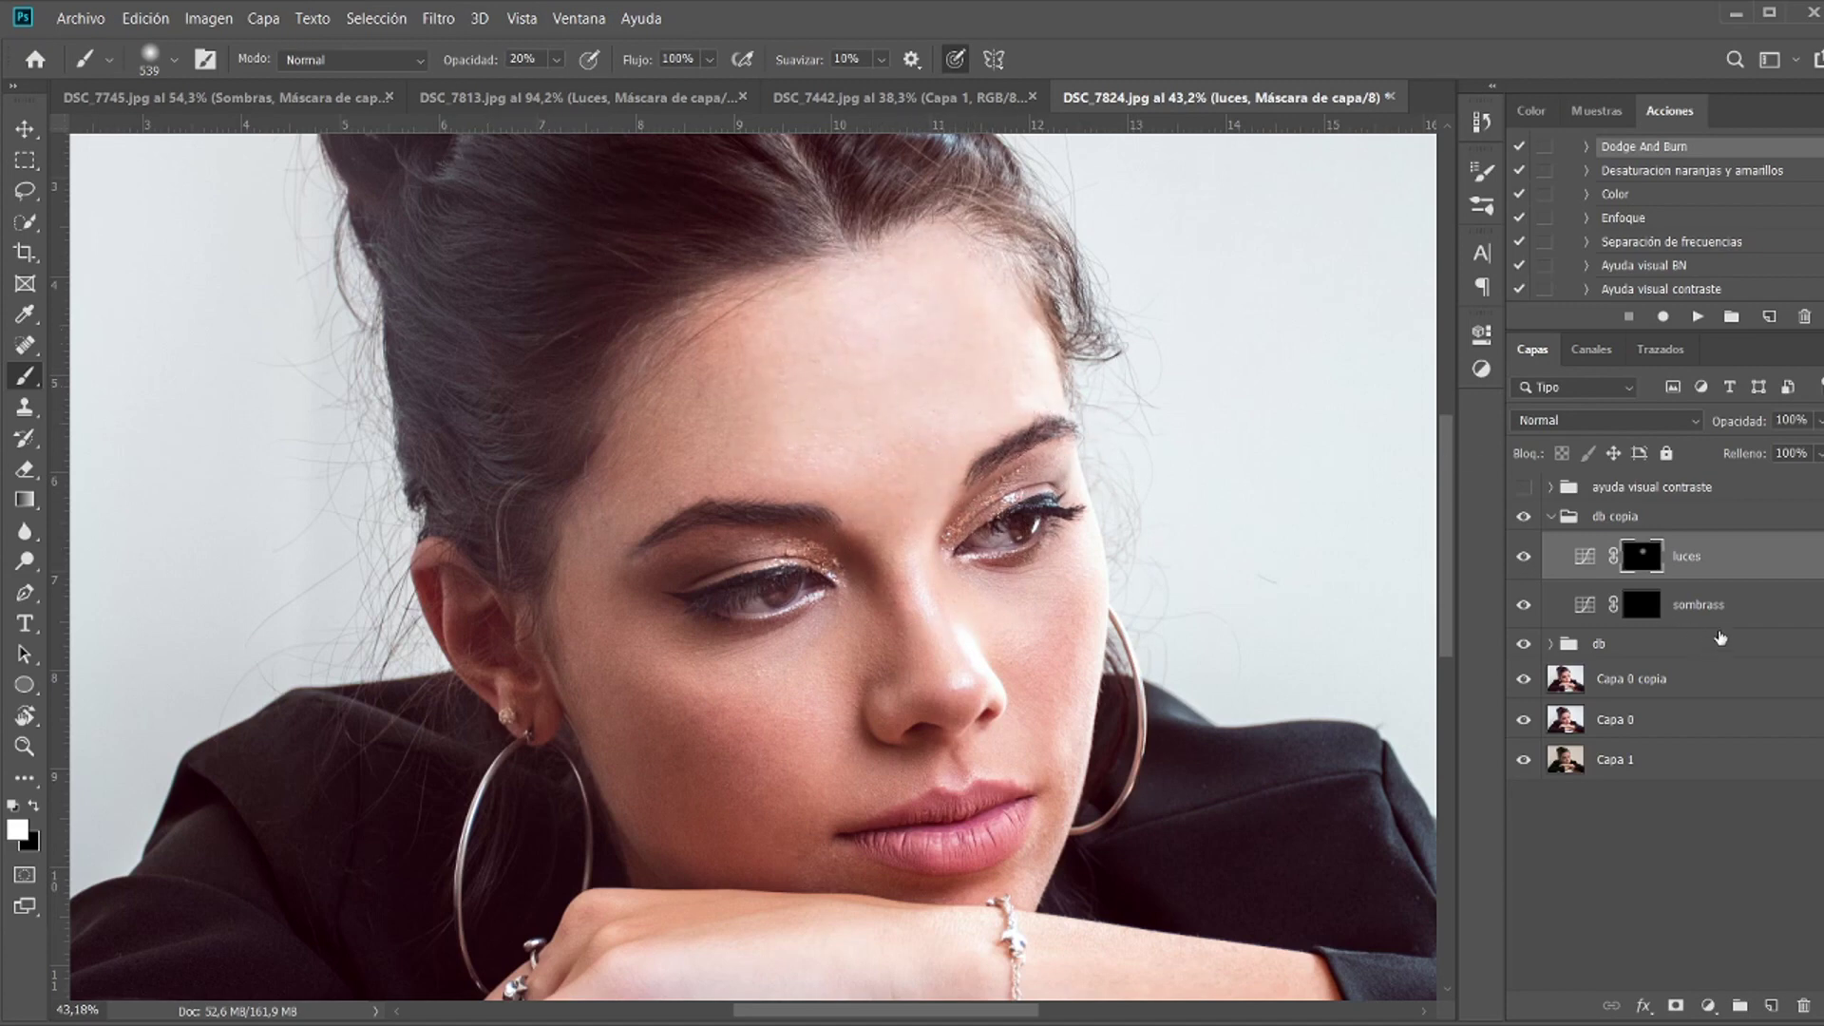
Step: Darken the shaded side of the forehead, the temple and the cheek on the db copia group's sombrass mask at 20% opacity
{"action": "left_click", "coordinate": [1644, 604]}
{"action": "mouse_move", "coordinate": [686, 343]}
{"action": "left_mouse_down"}
{"action": "mouse_move", "coordinate": [706, 414]}
{"action": "mouse_move", "coordinate": [627, 523]}
{"action": "left_mouse_up"}
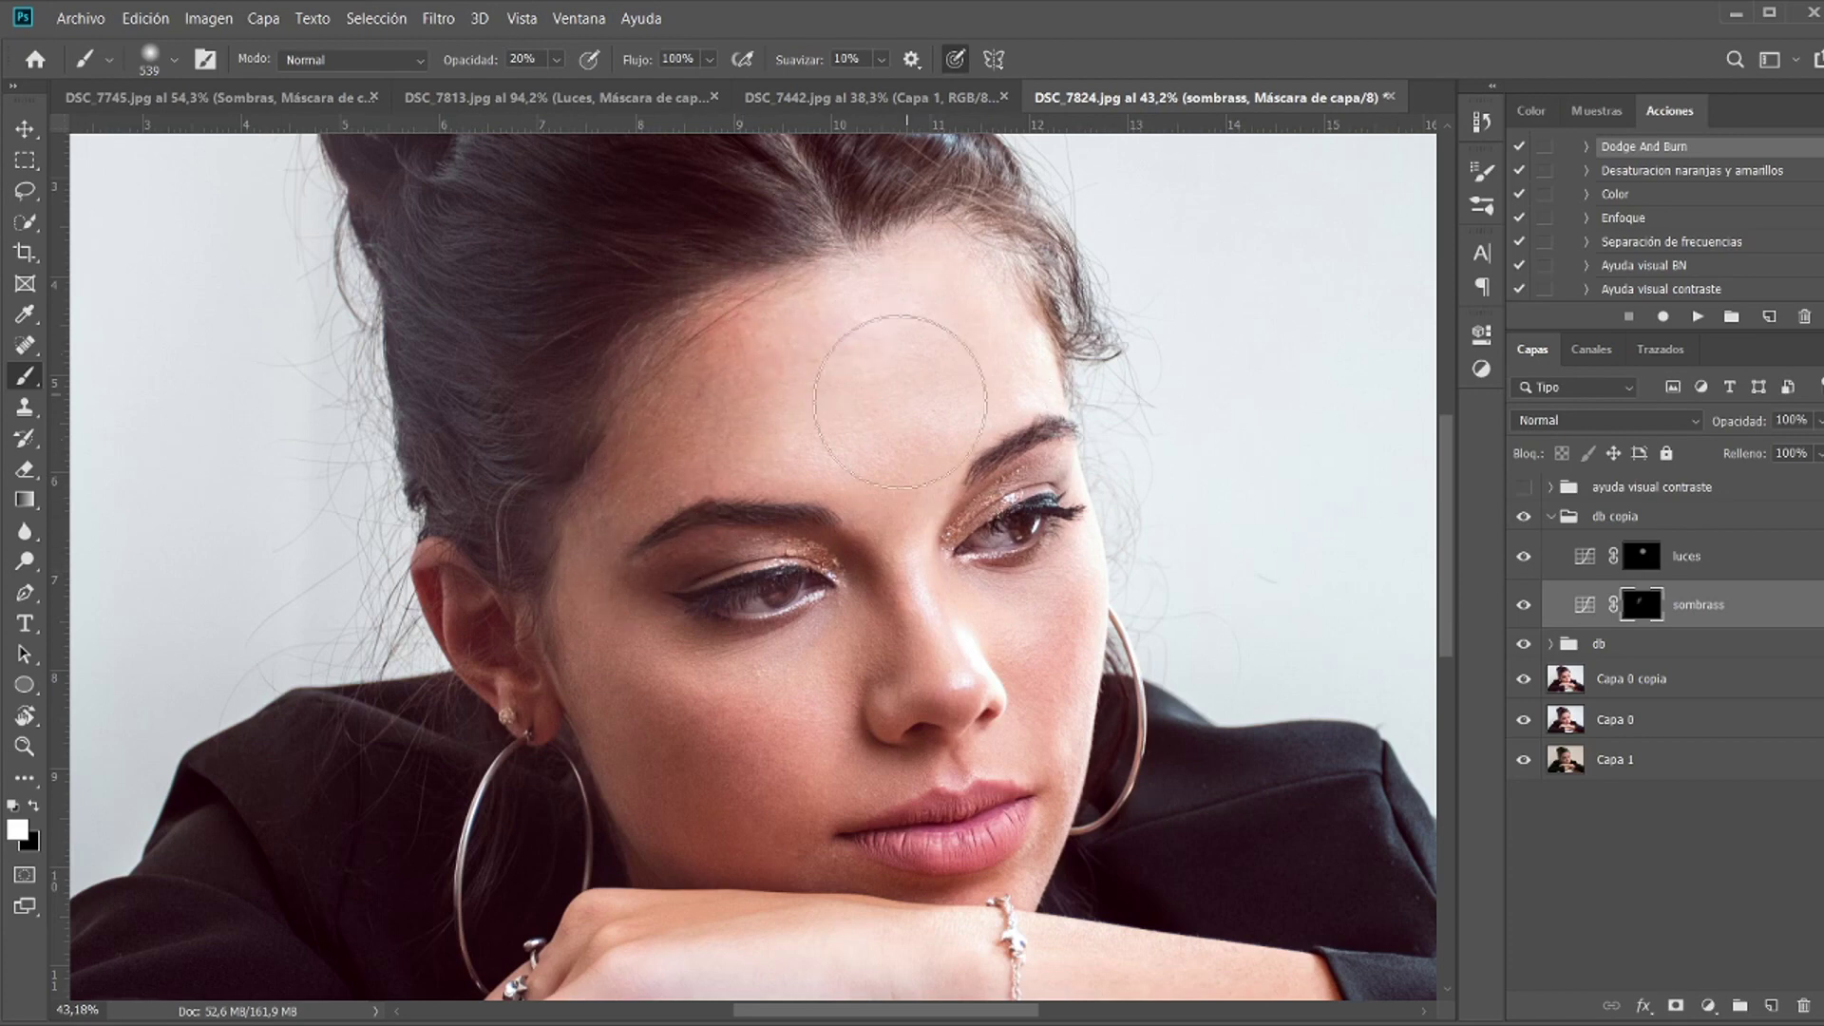
{"action": "left_click_drag", "start_coordinate": [741, 370], "coordinate": [638, 458]}
{"action": "left_click_drag", "start_coordinate": [700, 817], "coordinate": [661, 796]}
Step: Lighten the face further on the db copia group's luces mask and compare the portrait with that group hidden and shown
{"action": "left_click", "coordinate": [1641, 556]}
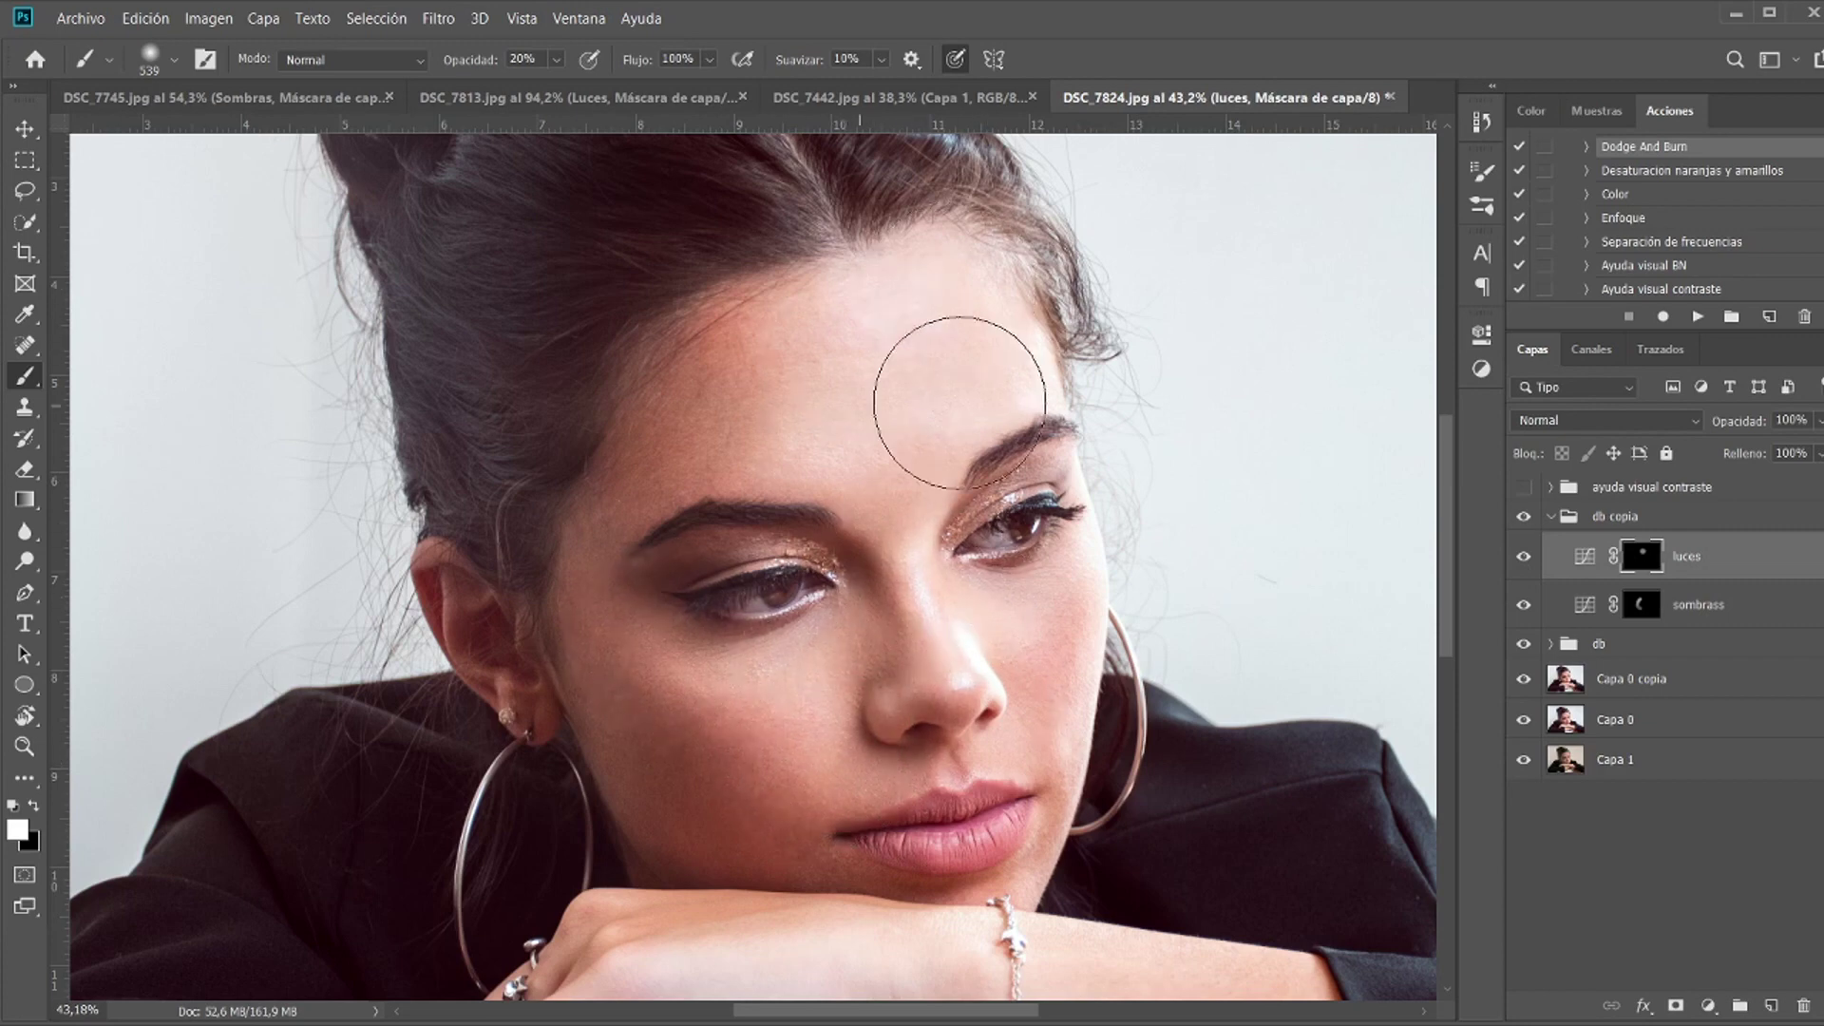
{"action": "left_click_drag", "start_coordinate": [656, 772], "coordinate": [750, 788]}
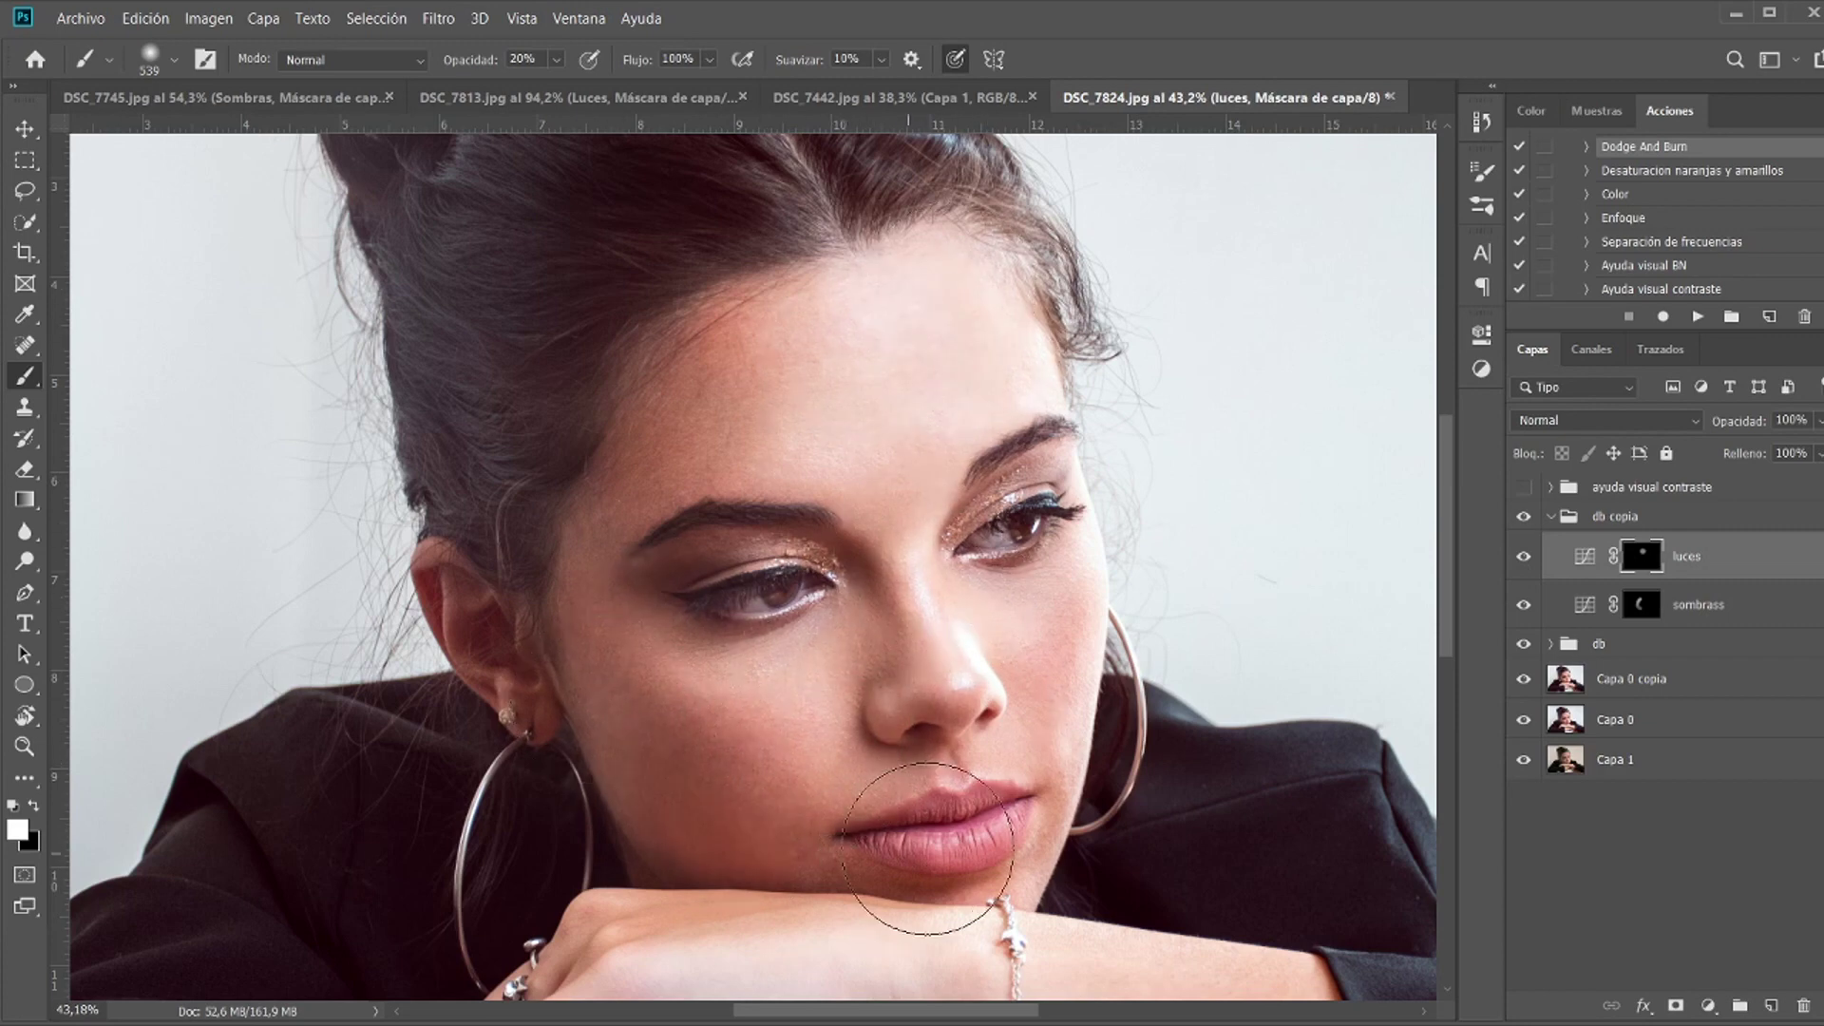
{"action": "left_click", "coordinate": [1525, 518]}
{"action": "left_click", "coordinate": [1525, 518]}
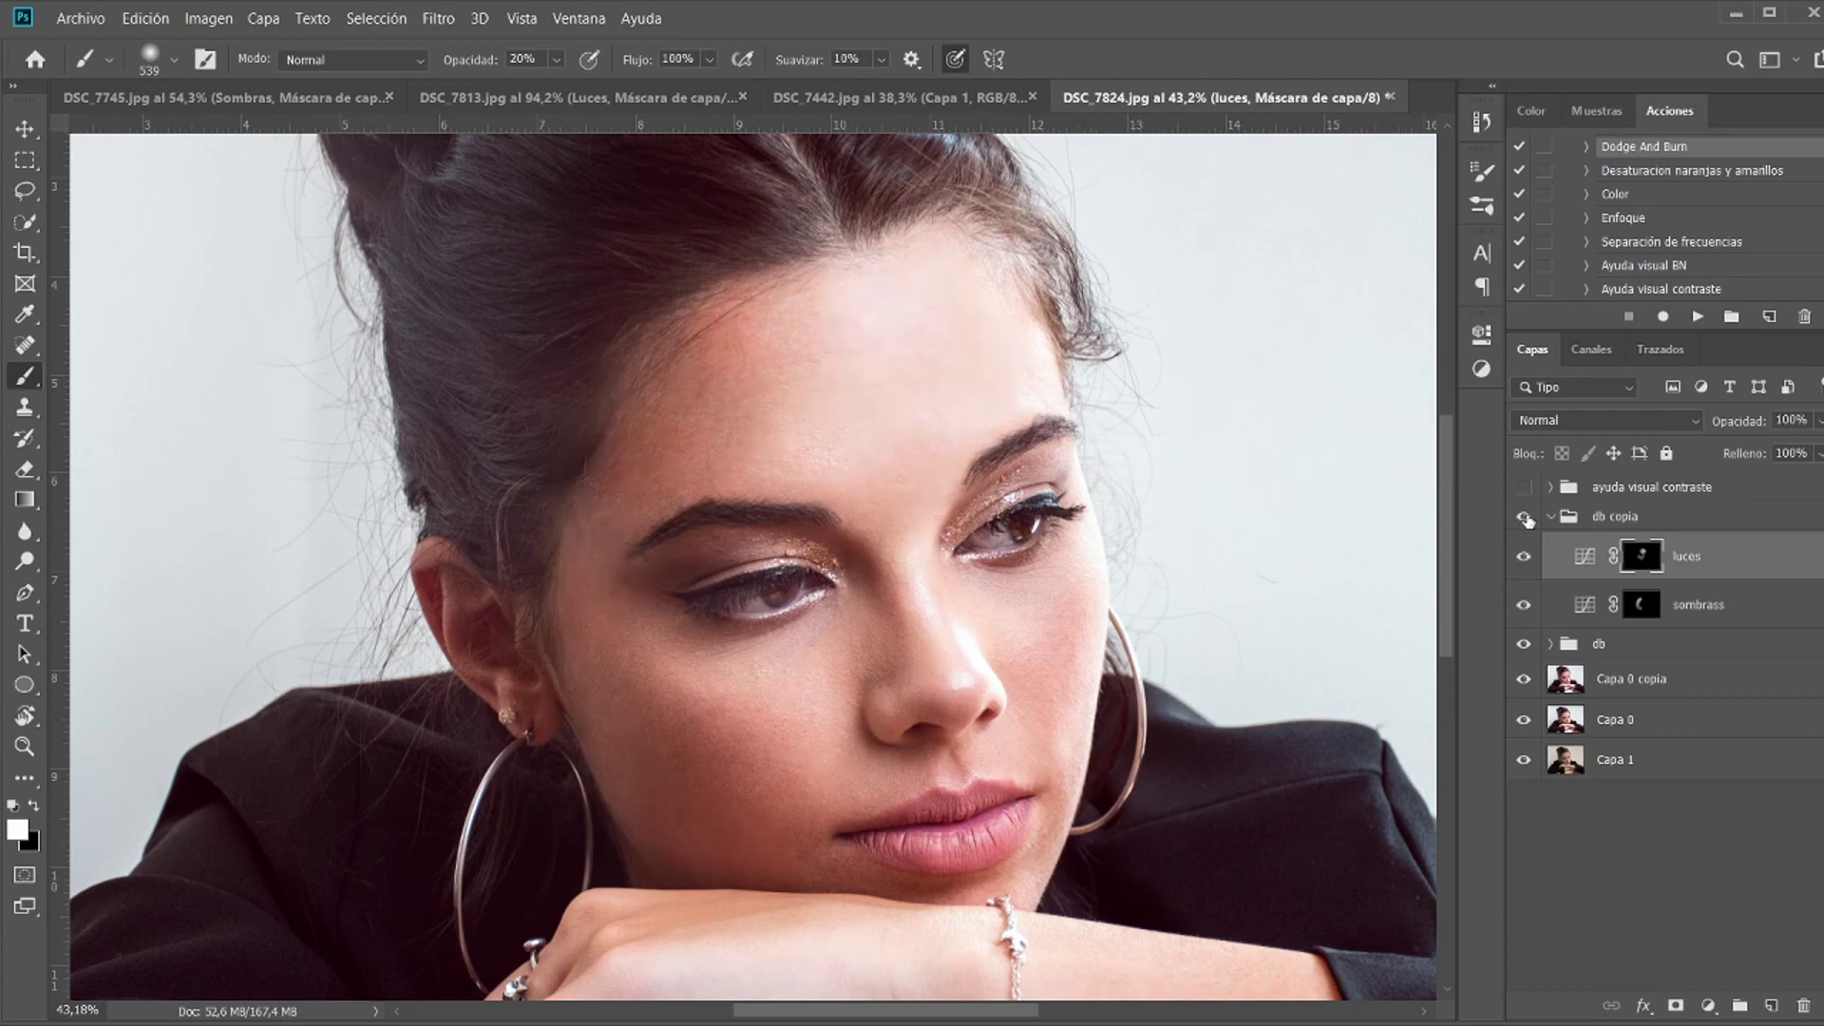
{"action": "left_click", "coordinate": [1525, 519]}
{"action": "left_click", "coordinate": [1524, 519]}
Step: Delete the painted db copia group and run the Dodge And Burn action from the Capa 0 layer for blank luces and sombrass masks
{"action": "left_click", "coordinate": [1615, 519]}
{"action": "key", "text": "Delete"}
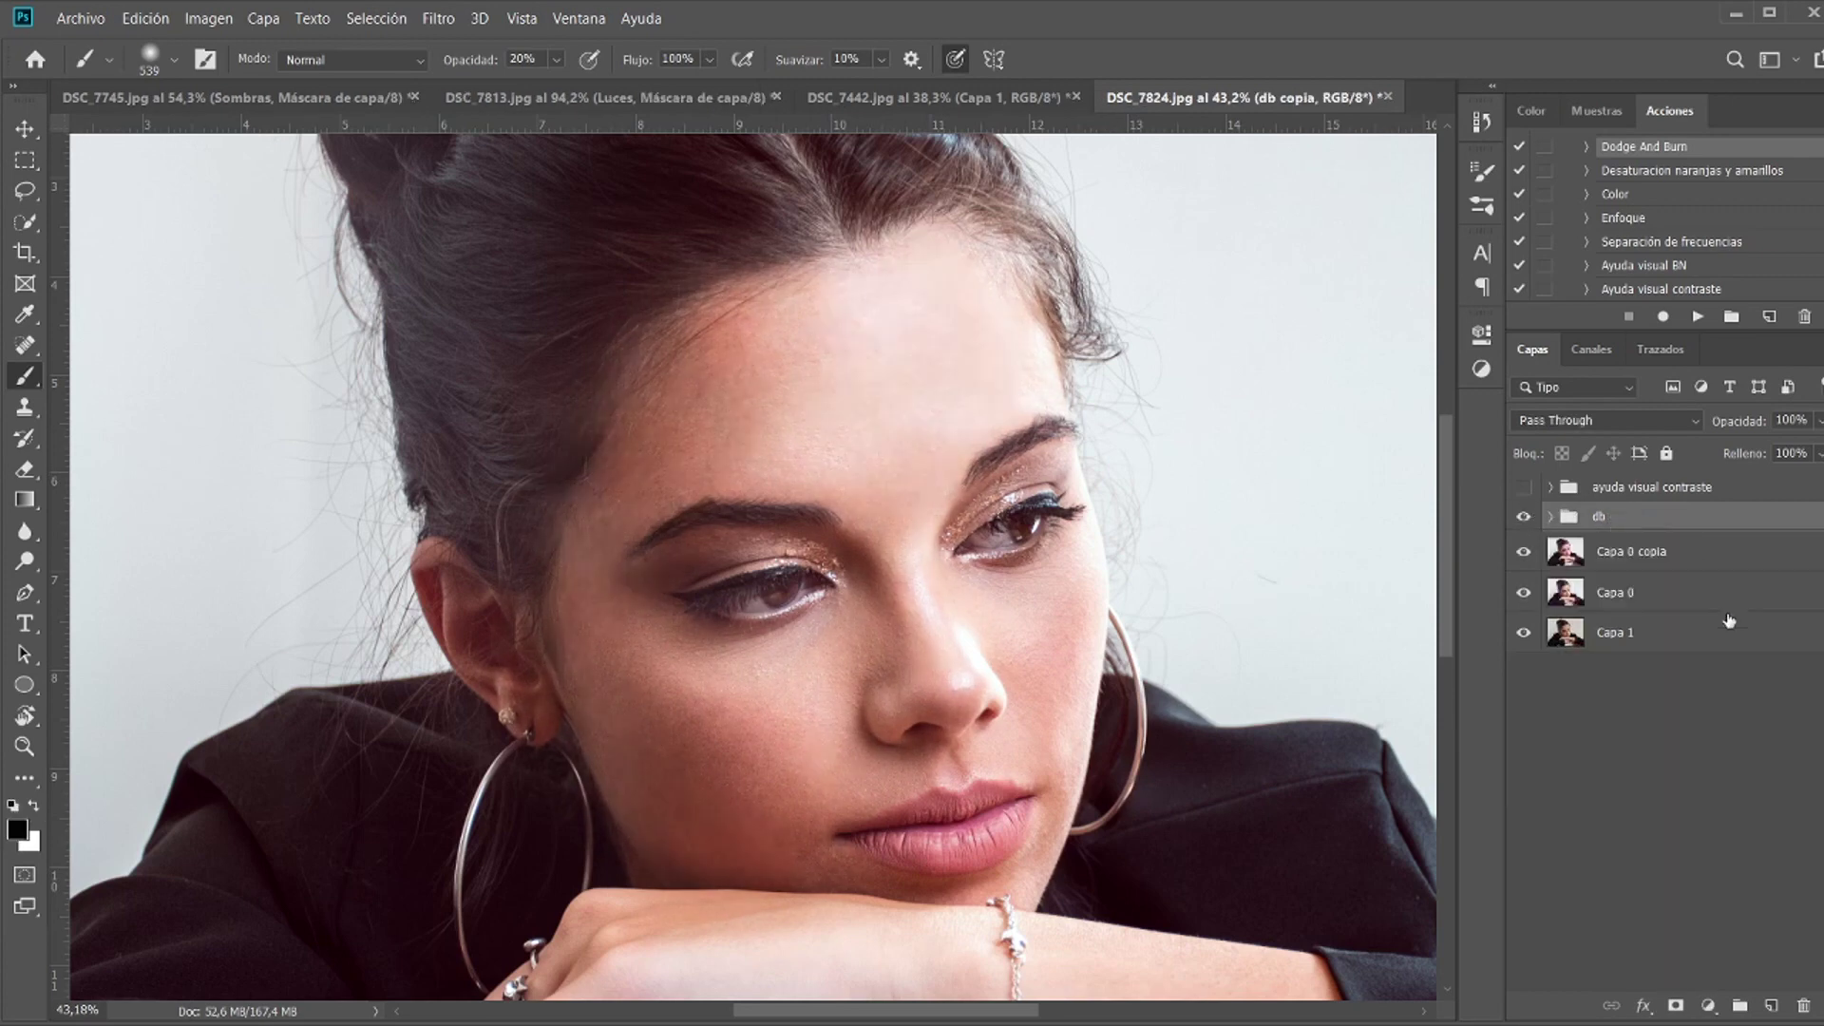
{"action": "left_click", "coordinate": [1647, 597]}
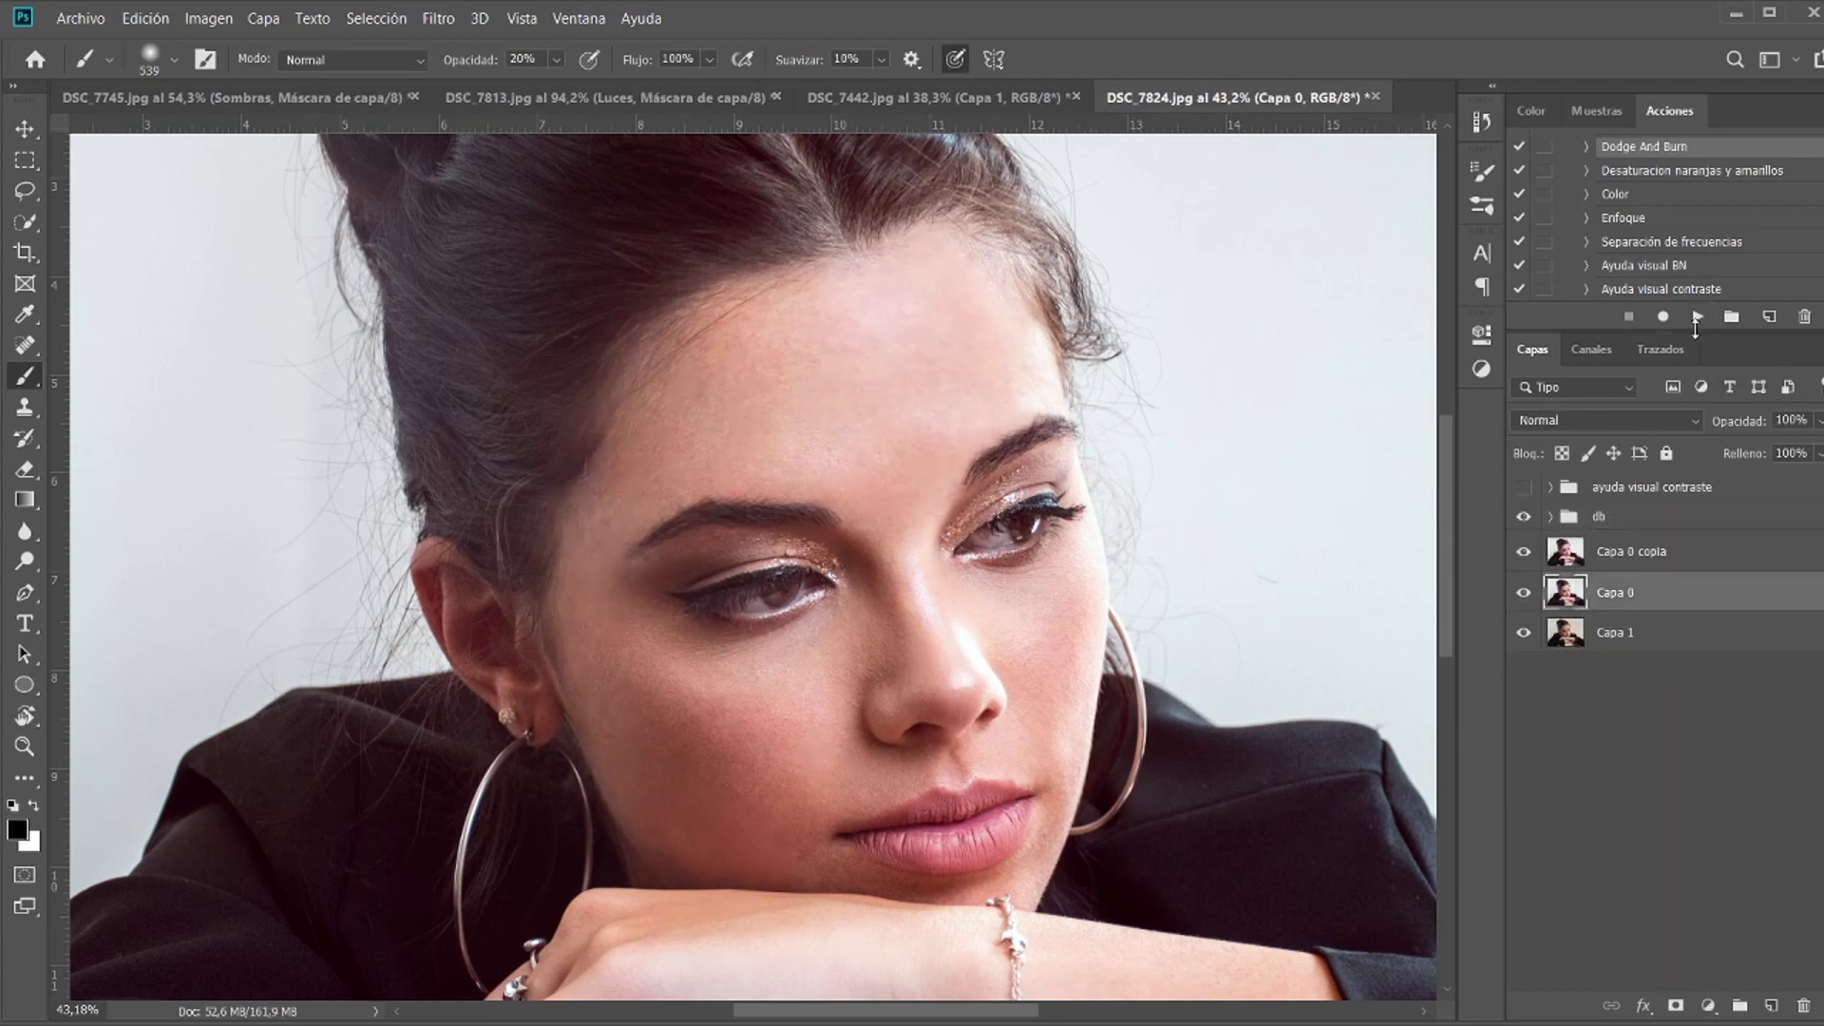
{"action": "left_click", "coordinate": [1696, 316]}
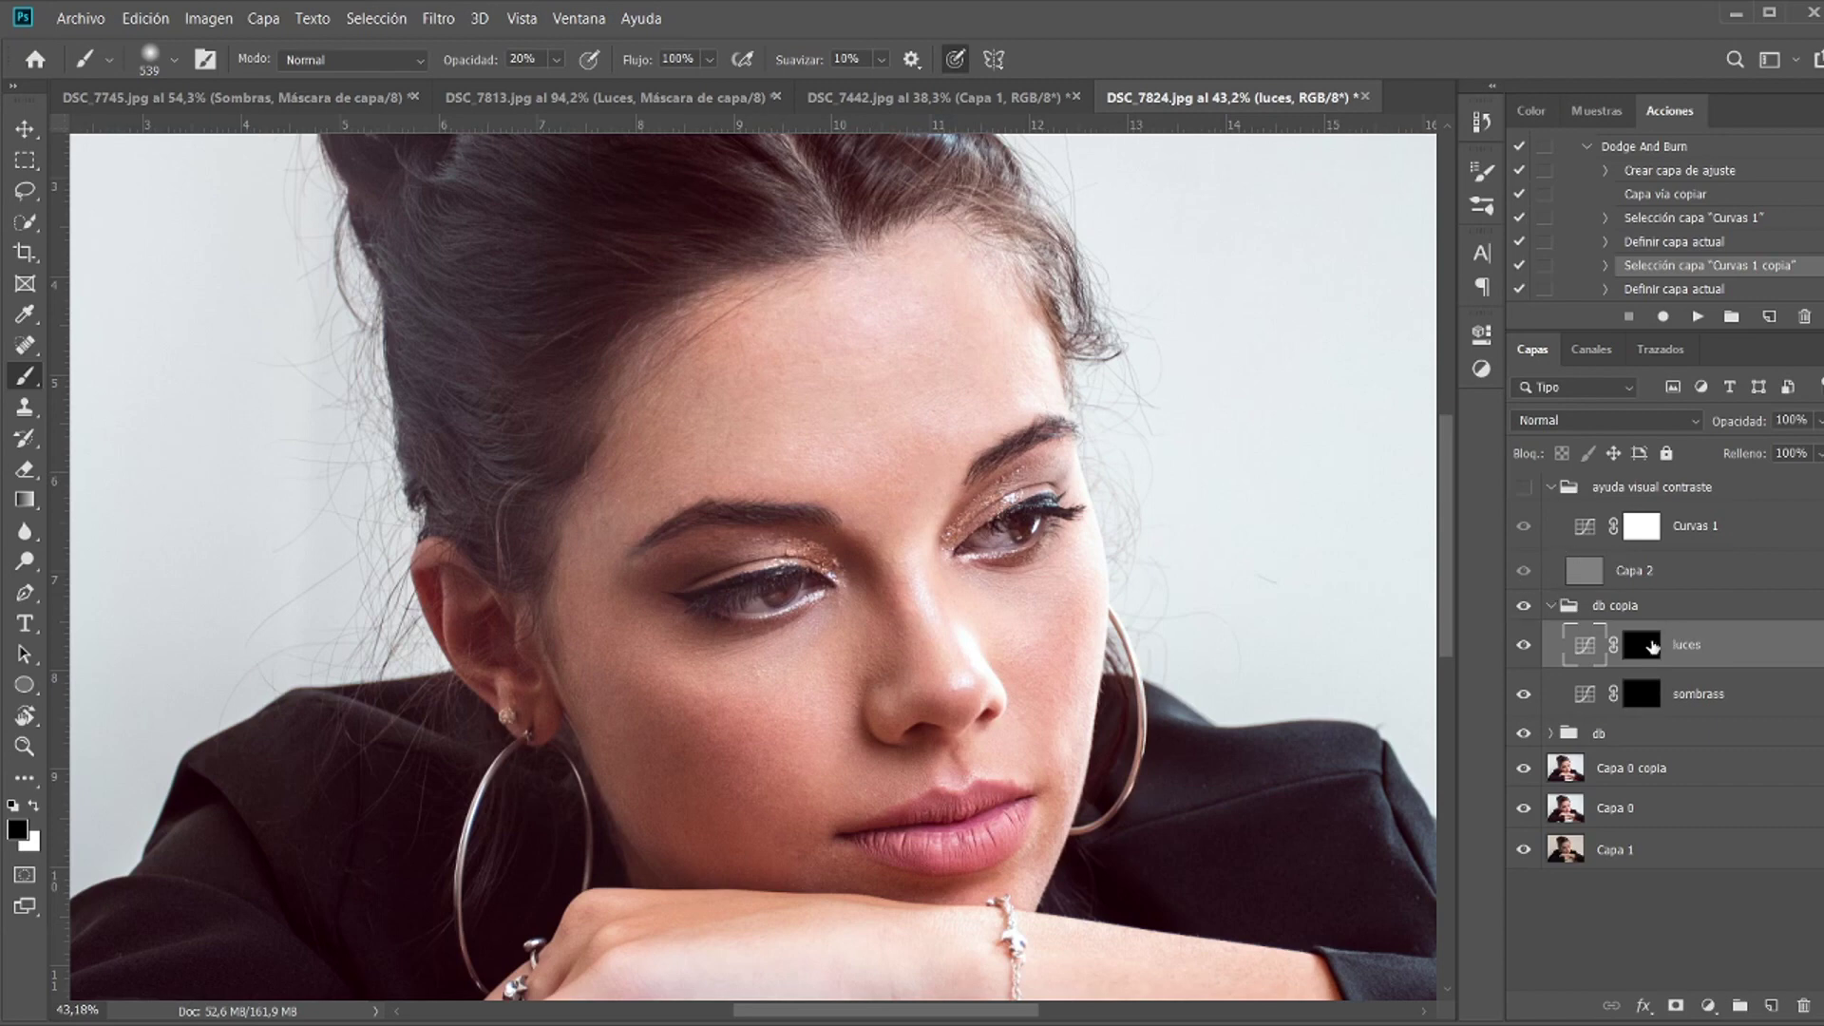
Step: Lighten the forehead, nose and under-eye area in white on the blank db copia luces mask with the 539 px brush at 10% opacity
{"action": "left_click", "coordinate": [1651, 646]}
{"action": "key", "text": "x"}
{"action": "key", "text": "1"}
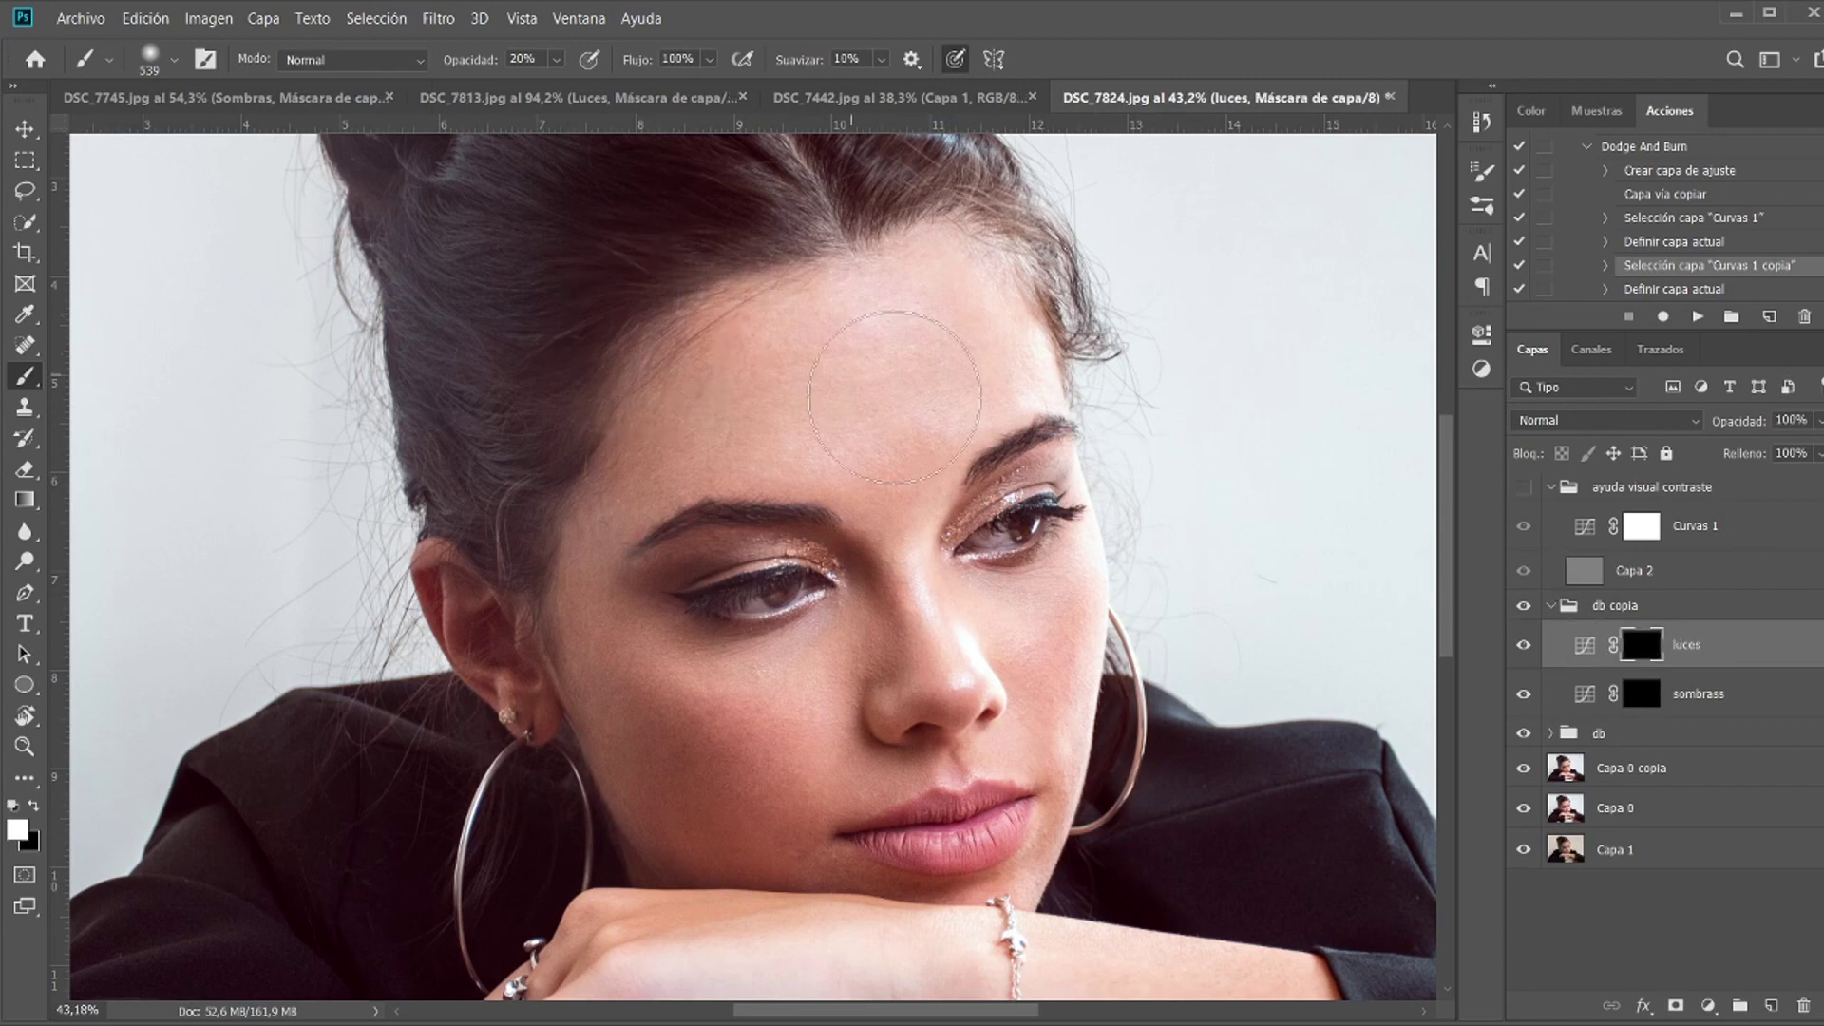
{"action": "mouse_move", "coordinate": [907, 396]}
{"action": "left_mouse_down"}
{"action": "mouse_move", "coordinate": [864, 408]}
{"action": "mouse_move", "coordinate": [1012, 397]}
{"action": "mouse_move", "coordinate": [872, 410]}
{"action": "mouse_move", "coordinate": [993, 377]}
{"action": "mouse_move", "coordinate": [965, 330]}
{"action": "left_mouse_up"}
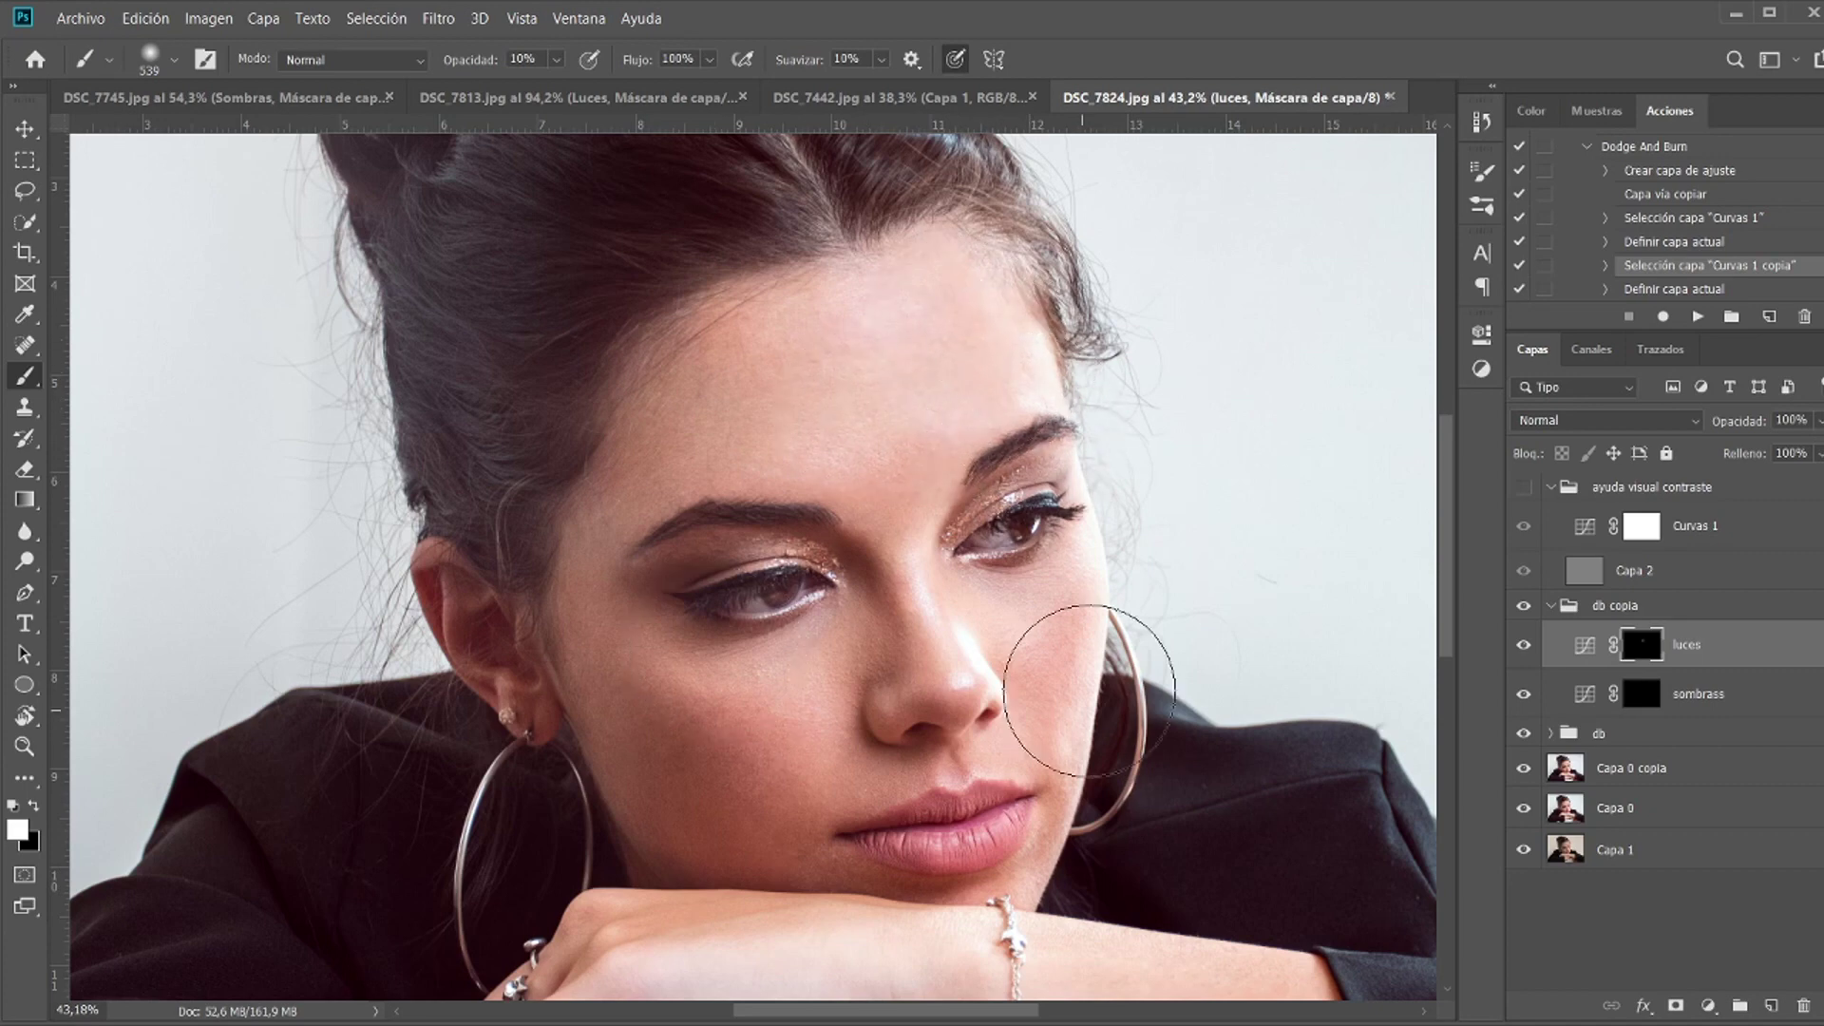
{"action": "mouse_move", "coordinate": [912, 589]}
{"action": "left_mouse_down"}
{"action": "mouse_move", "coordinate": [972, 707]}
{"action": "mouse_move", "coordinate": [972, 632]}
{"action": "left_mouse_up"}
{"action": "left_click_drag", "start_coordinate": [777, 604], "coordinate": [697, 585]}
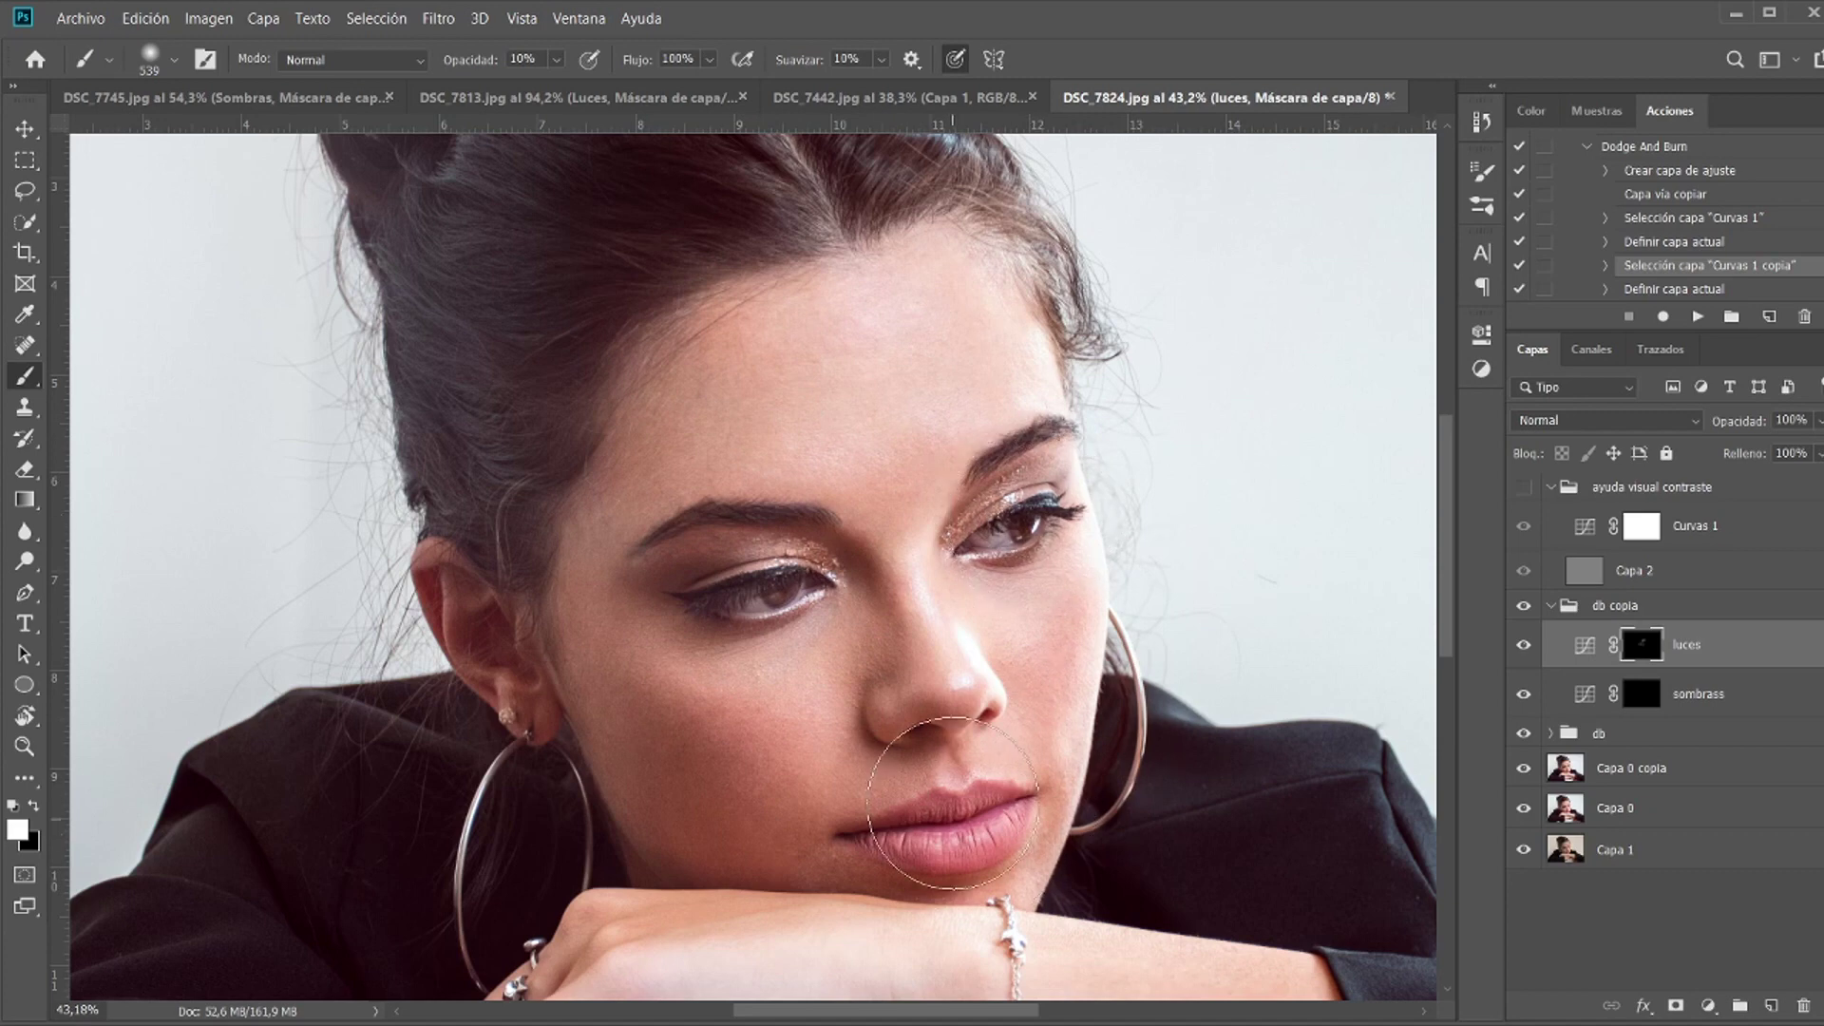
Step: Darken the cheek, jaw and temple on the db copia group's sombrass mask with the 539 px brush at 10% opacity
{"action": "left_click", "coordinate": [1631, 701]}
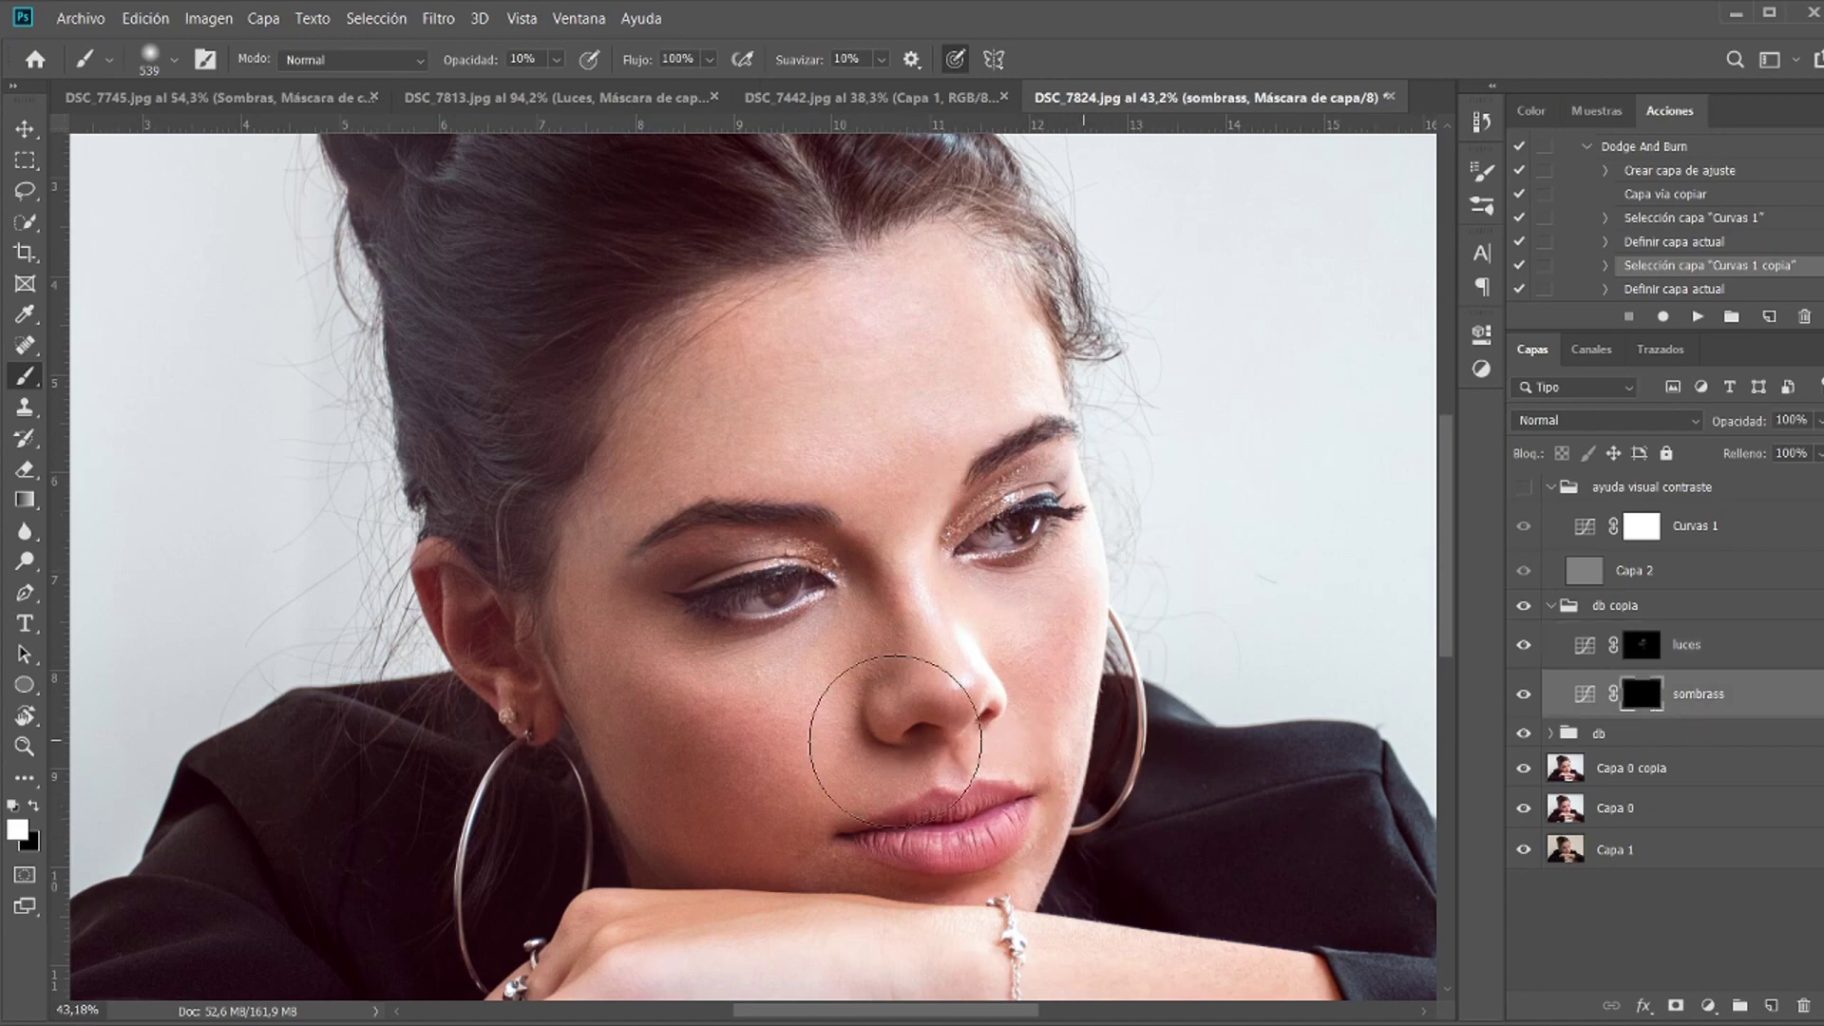
{"action": "left_click_drag", "start_coordinate": [580, 639], "coordinate": [717, 793]}
{"action": "left_click_drag", "start_coordinate": [783, 869], "coordinate": [783, 663]}
{"action": "mouse_move", "coordinate": [583, 539]}
{"action": "left_mouse_down"}
{"action": "mouse_move", "coordinate": [558, 525]}
{"action": "mouse_move", "coordinate": [587, 566]}
{"action": "mouse_move", "coordinate": [582, 521]}
{"action": "mouse_move", "coordinate": [611, 552]}
{"action": "mouse_move", "coordinate": [582, 539]}
{"action": "mouse_move", "coordinate": [611, 529]}
{"action": "left_mouse_up"}
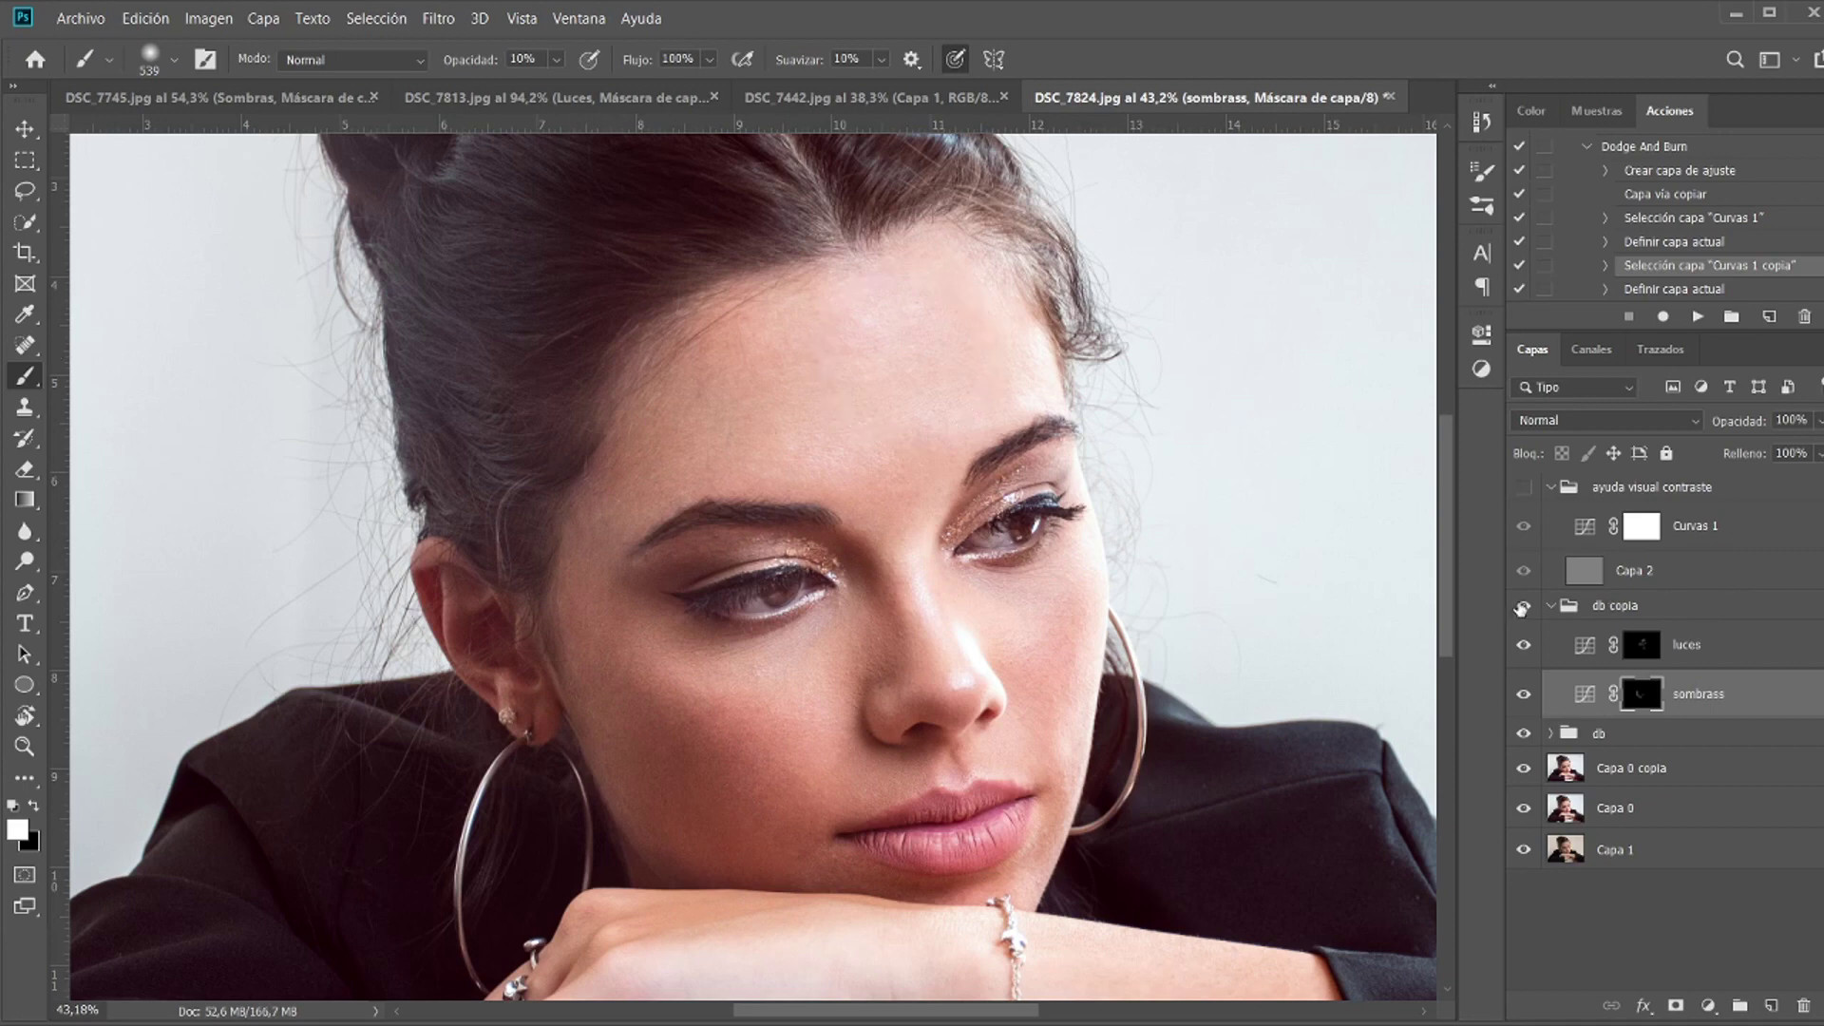
Step: Compare the portrait with the db copia group hidden and shown, and view the whole image
{"action": "left_click", "coordinate": [1521, 609]}
{"action": "left_click", "coordinate": [1521, 609]}
{"action": "left_click", "coordinate": [1521, 609]}
{"action": "left_click", "coordinate": [1521, 609]}
{"action": "scroll", "coordinate": [956, 568], "scroll_direction": "down", "scroll_amount": 2}
{"action": "scroll", "coordinate": [956, 568], "scroll_direction": "down", "scroll_amount": 1}
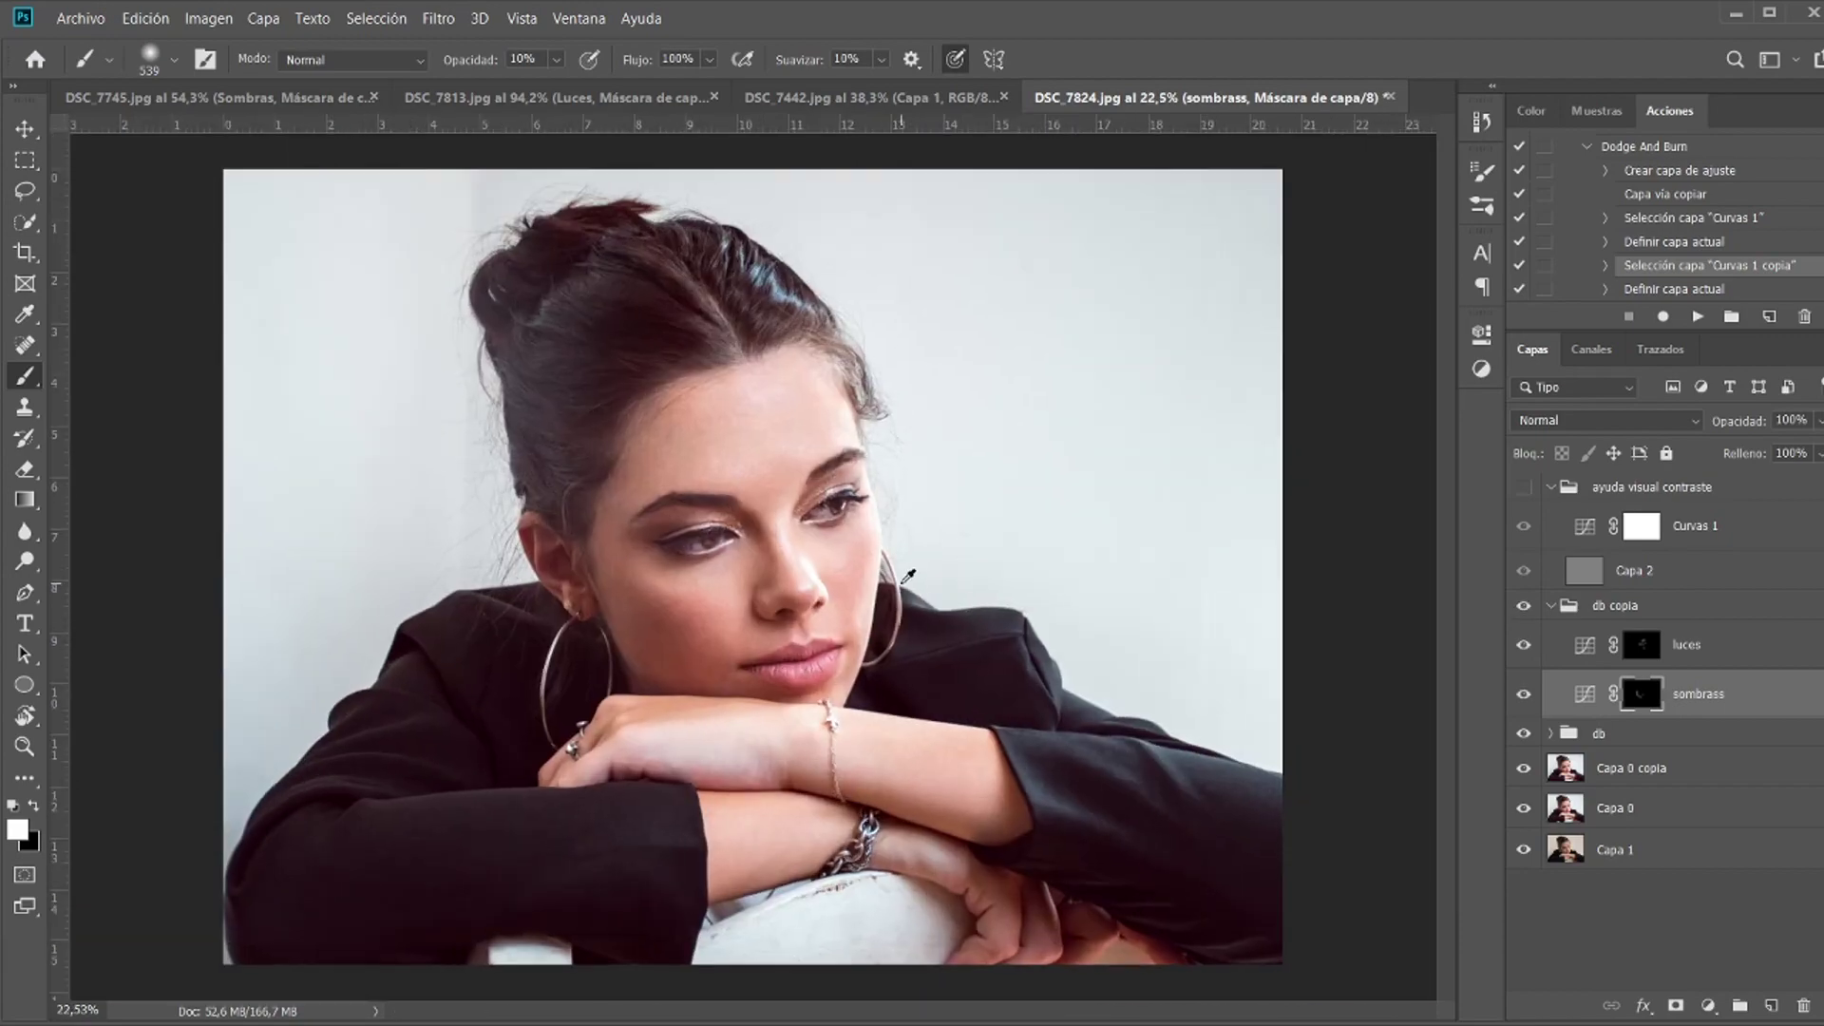
Step: Examine the contoured face from the whole portrait down to a close-up of the eyes, nose and forehead skin
{"action": "key", "text": "z"}
{"action": "left_click_drag", "start_coordinate": [804, 493], "coordinate": [857, 511]}
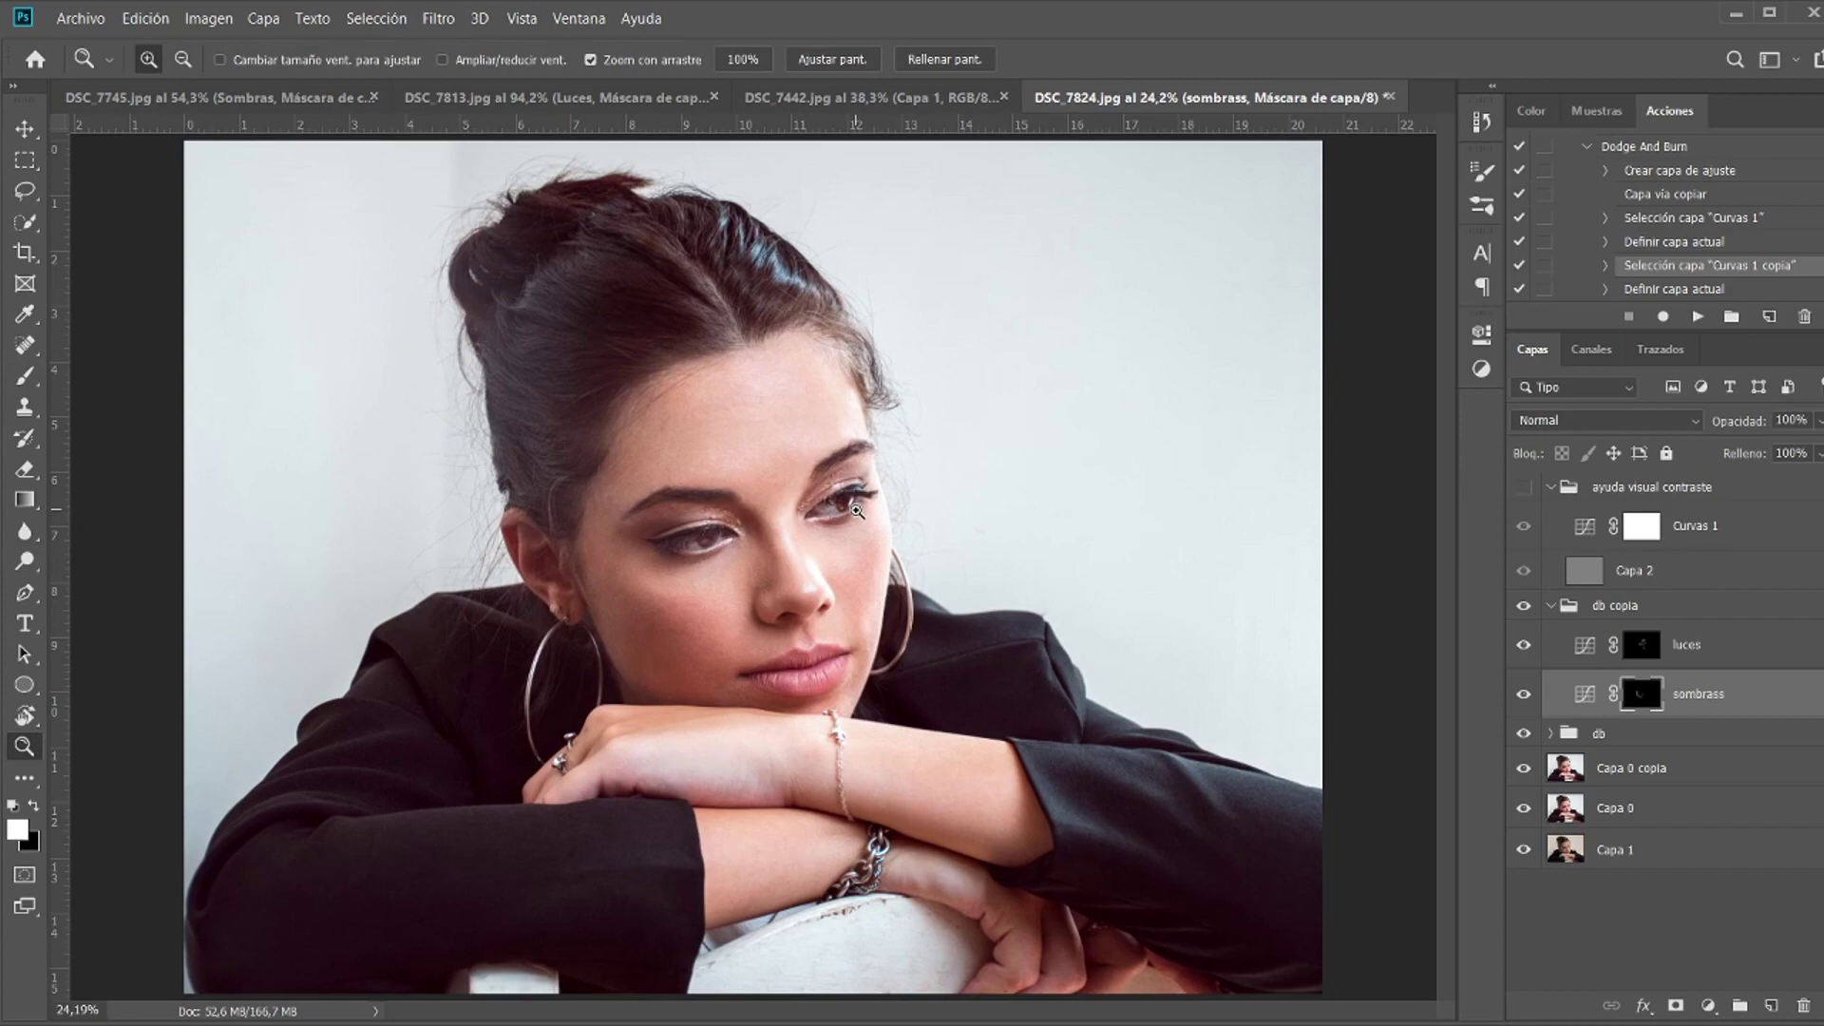
{"action": "left_click_drag", "start_coordinate": [727, 774], "coordinate": [904, 752]}
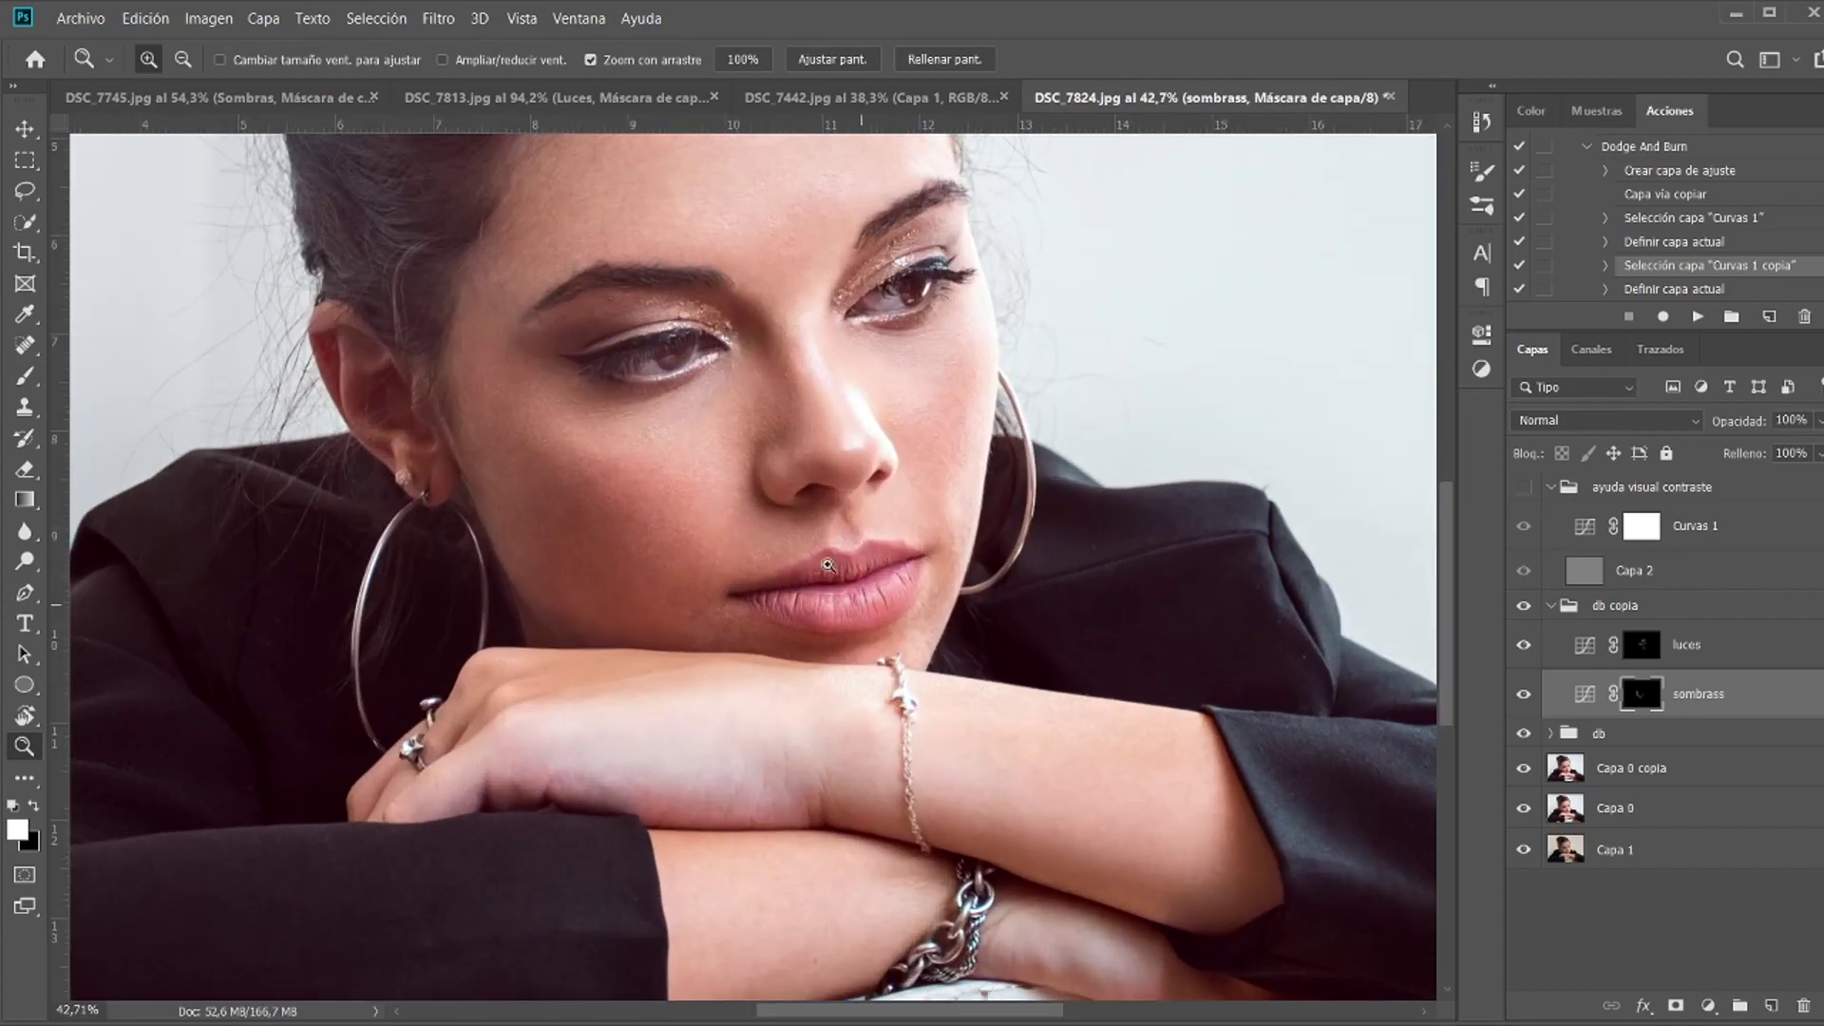
{"action": "scroll", "coordinate": [828, 564], "scroll_direction": "up", "scroll_amount": 3}
{"action": "scroll", "coordinate": [829, 494], "scroll_direction": "up", "scroll_amount": 1}
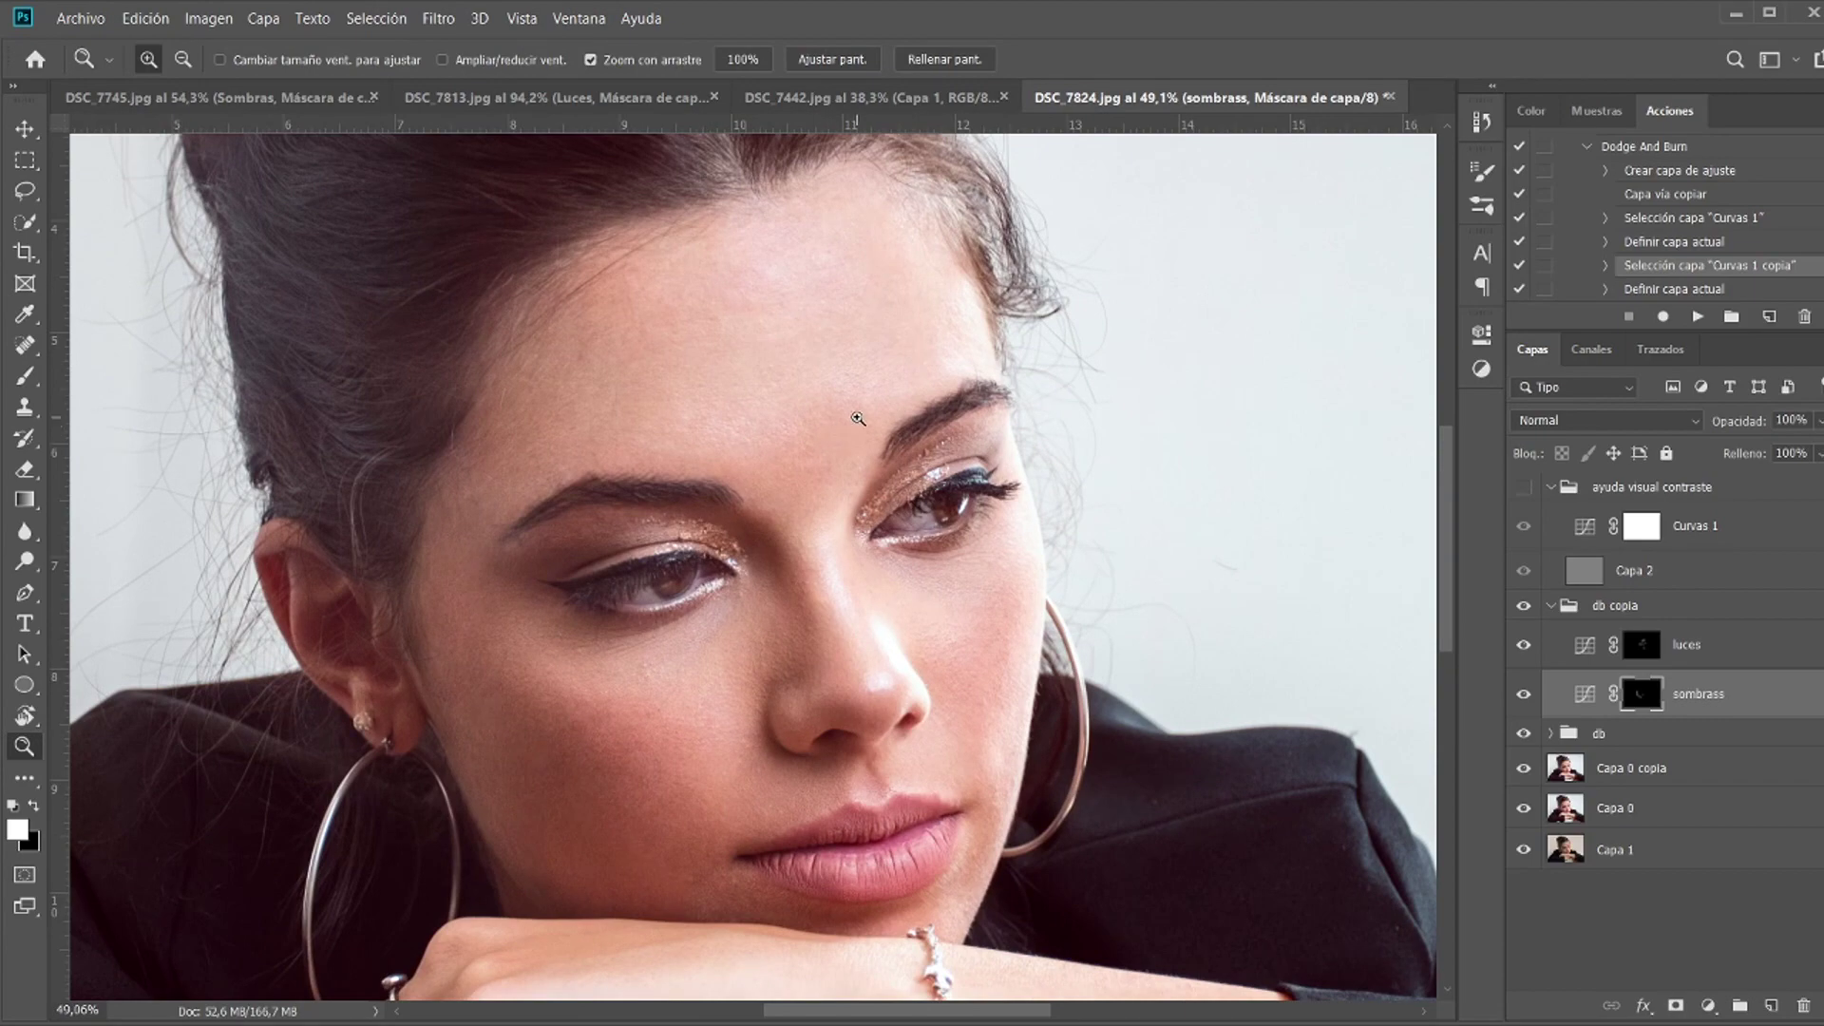
{"action": "scroll", "coordinate": [635, 589], "scroll_direction": "up", "scroll_amount": 1}
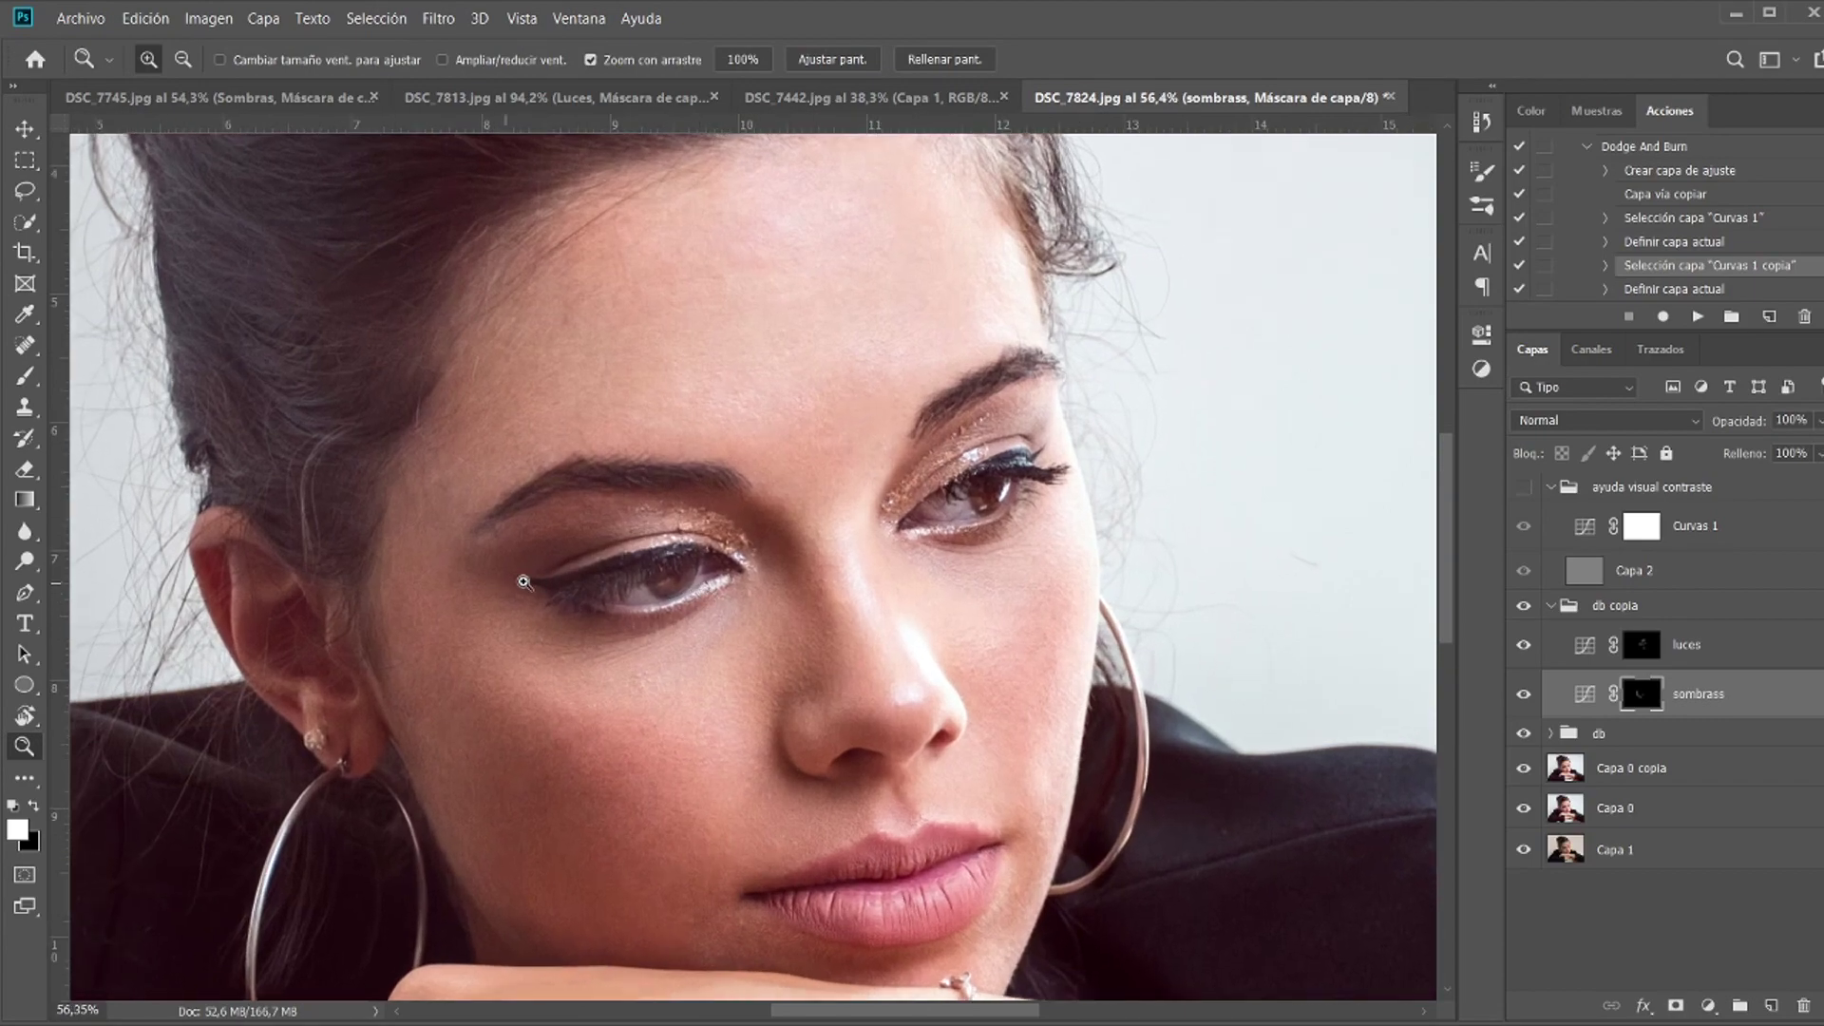
{"action": "scroll", "coordinate": [687, 564], "scroll_direction": "up", "scroll_amount": 4}
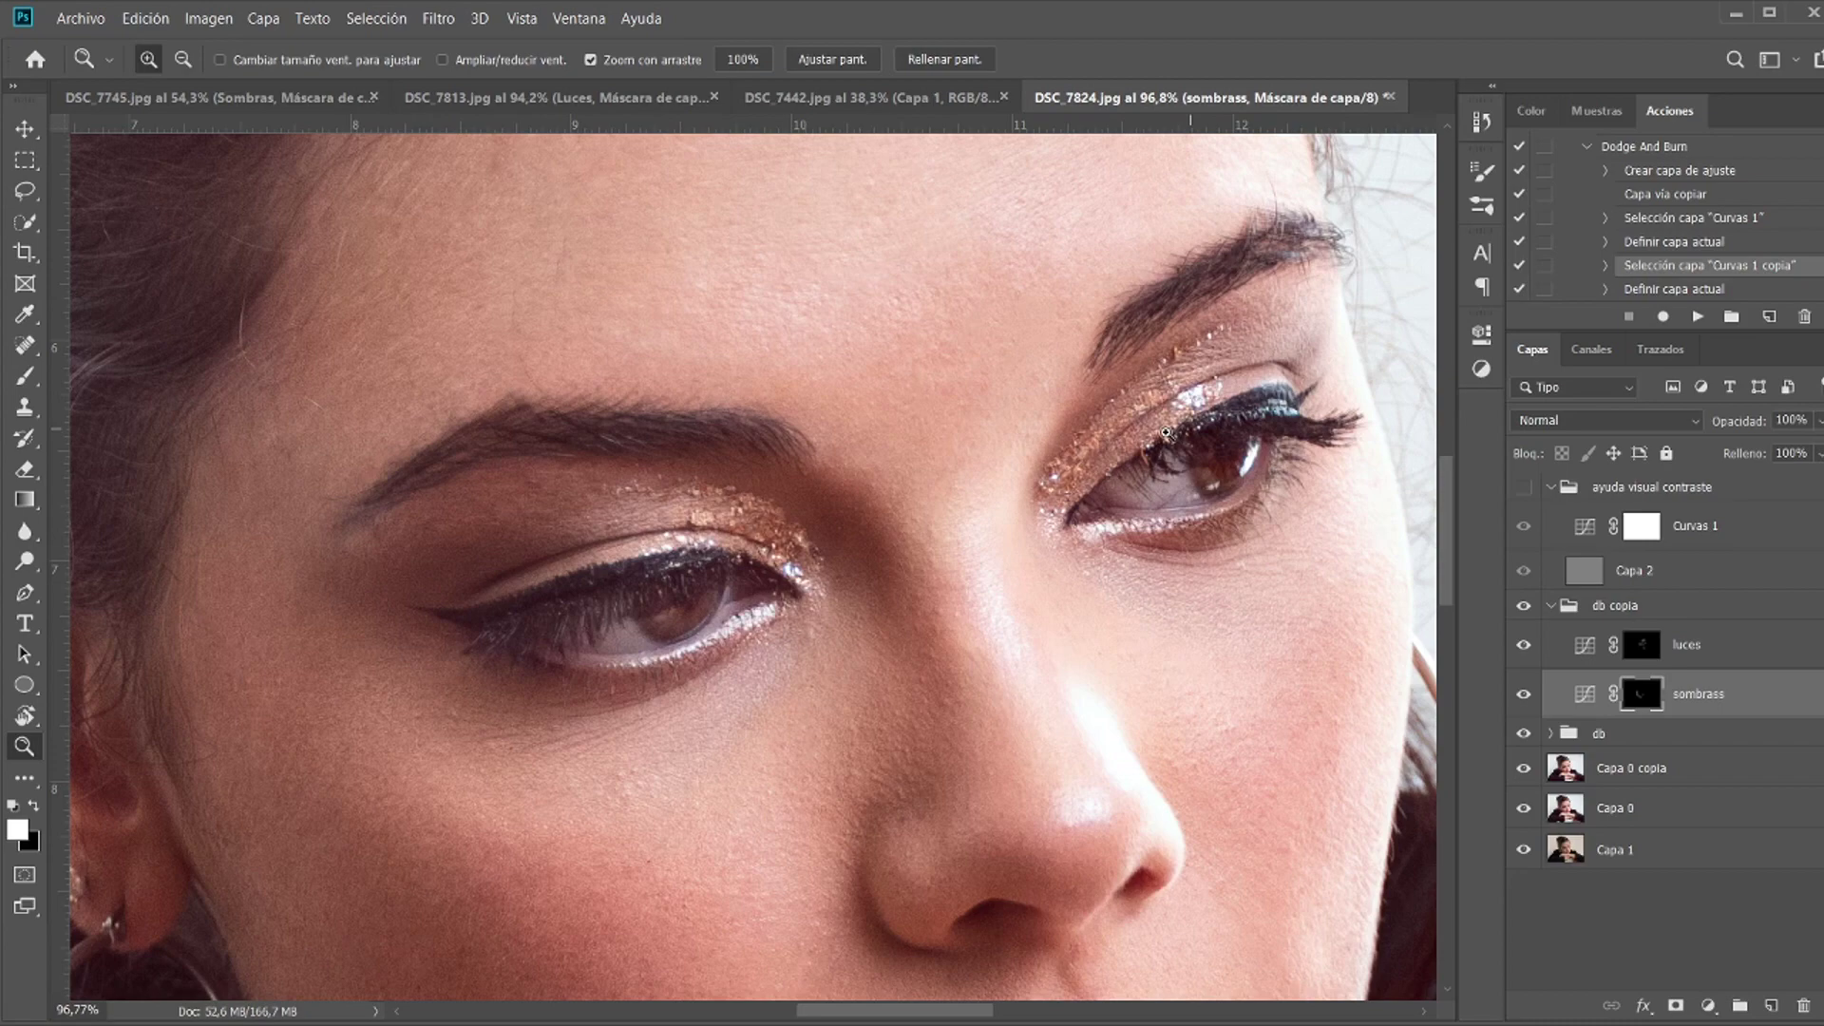
{"action": "scroll", "coordinate": [1092, 456], "scroll_direction": "down", "scroll_amount": 4}
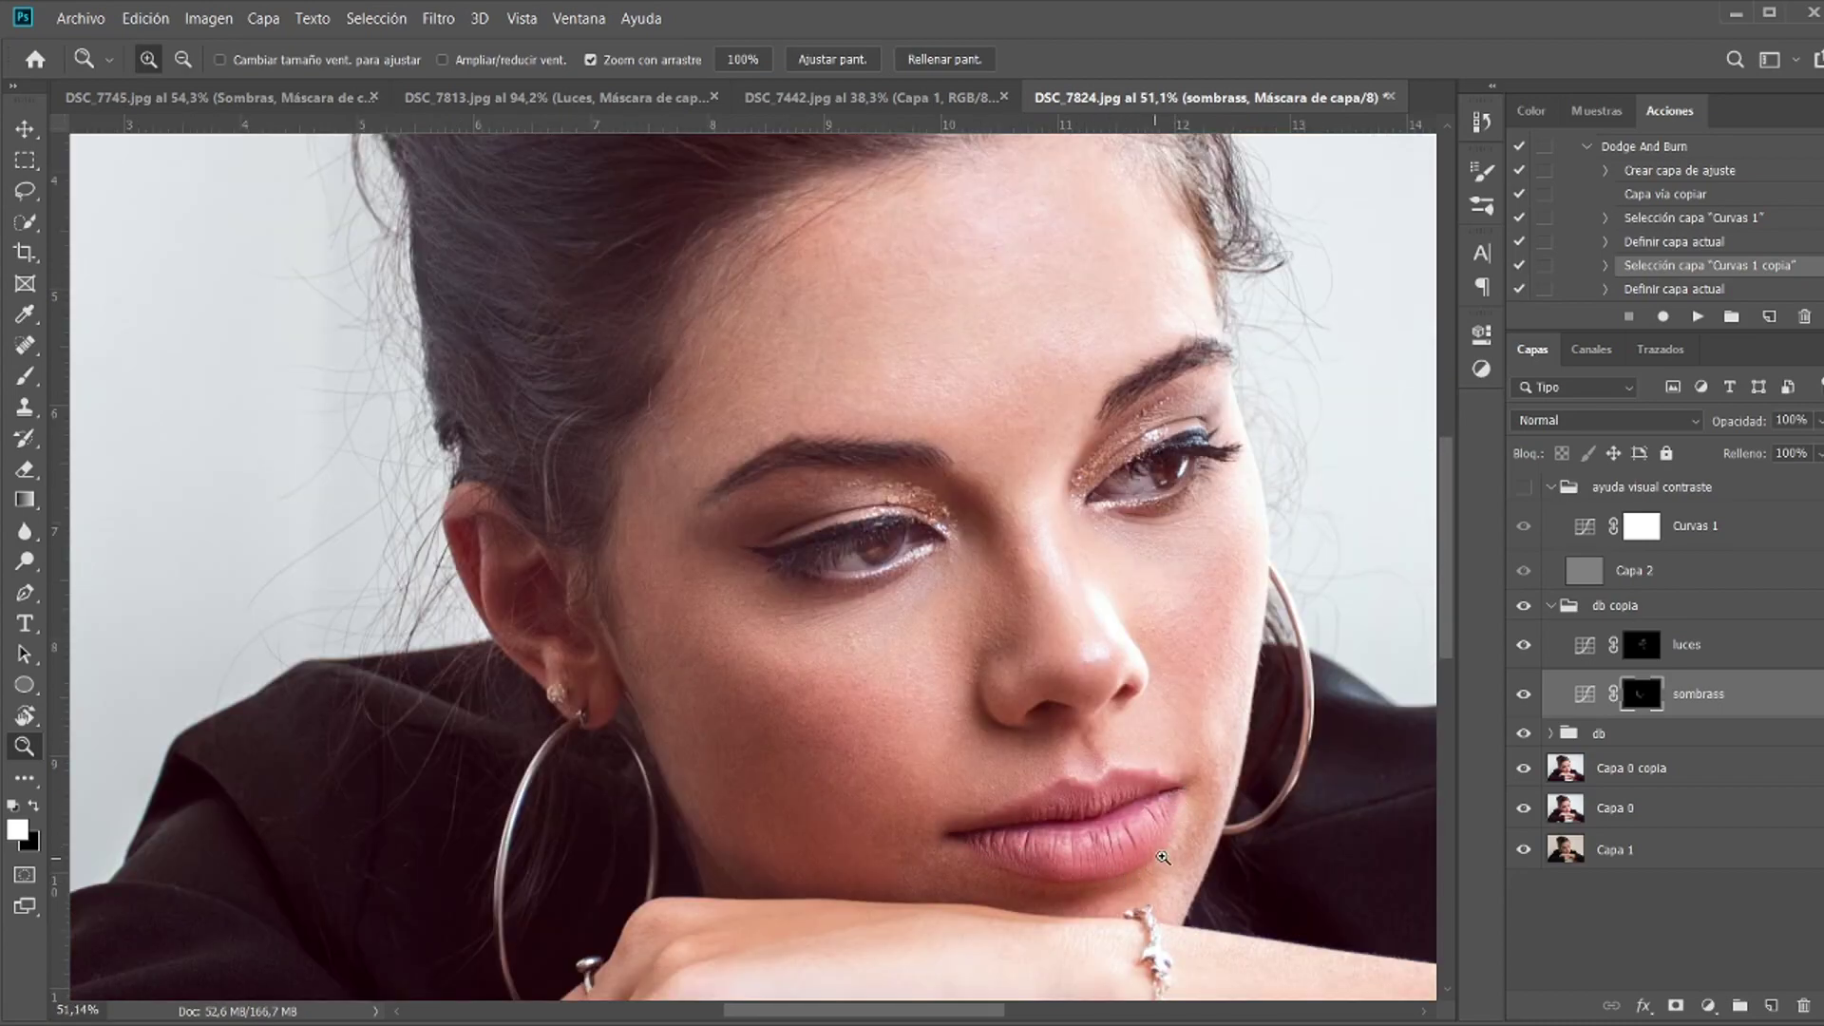
{"action": "scroll", "coordinate": [998, 855], "scroll_direction": "down", "scroll_amount": 2}
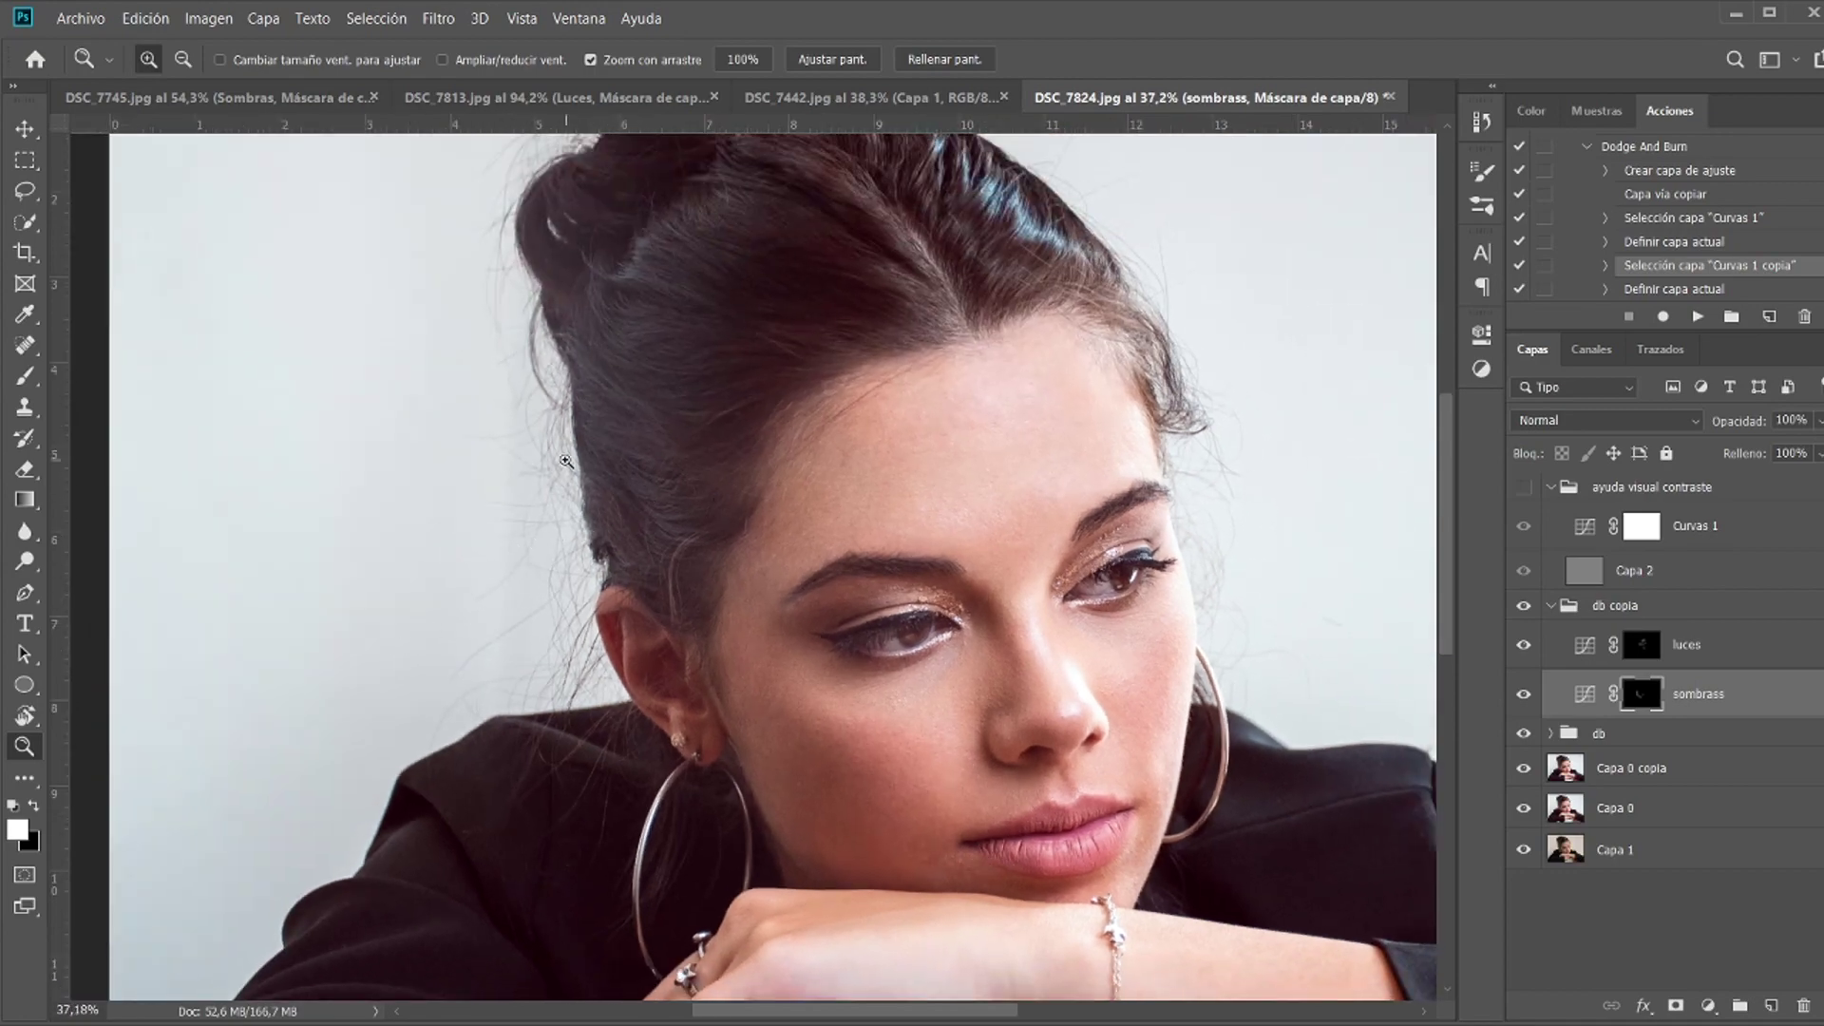
{"action": "scroll", "coordinate": [1307, 415], "scroll_direction": "down", "scroll_amount": 2}
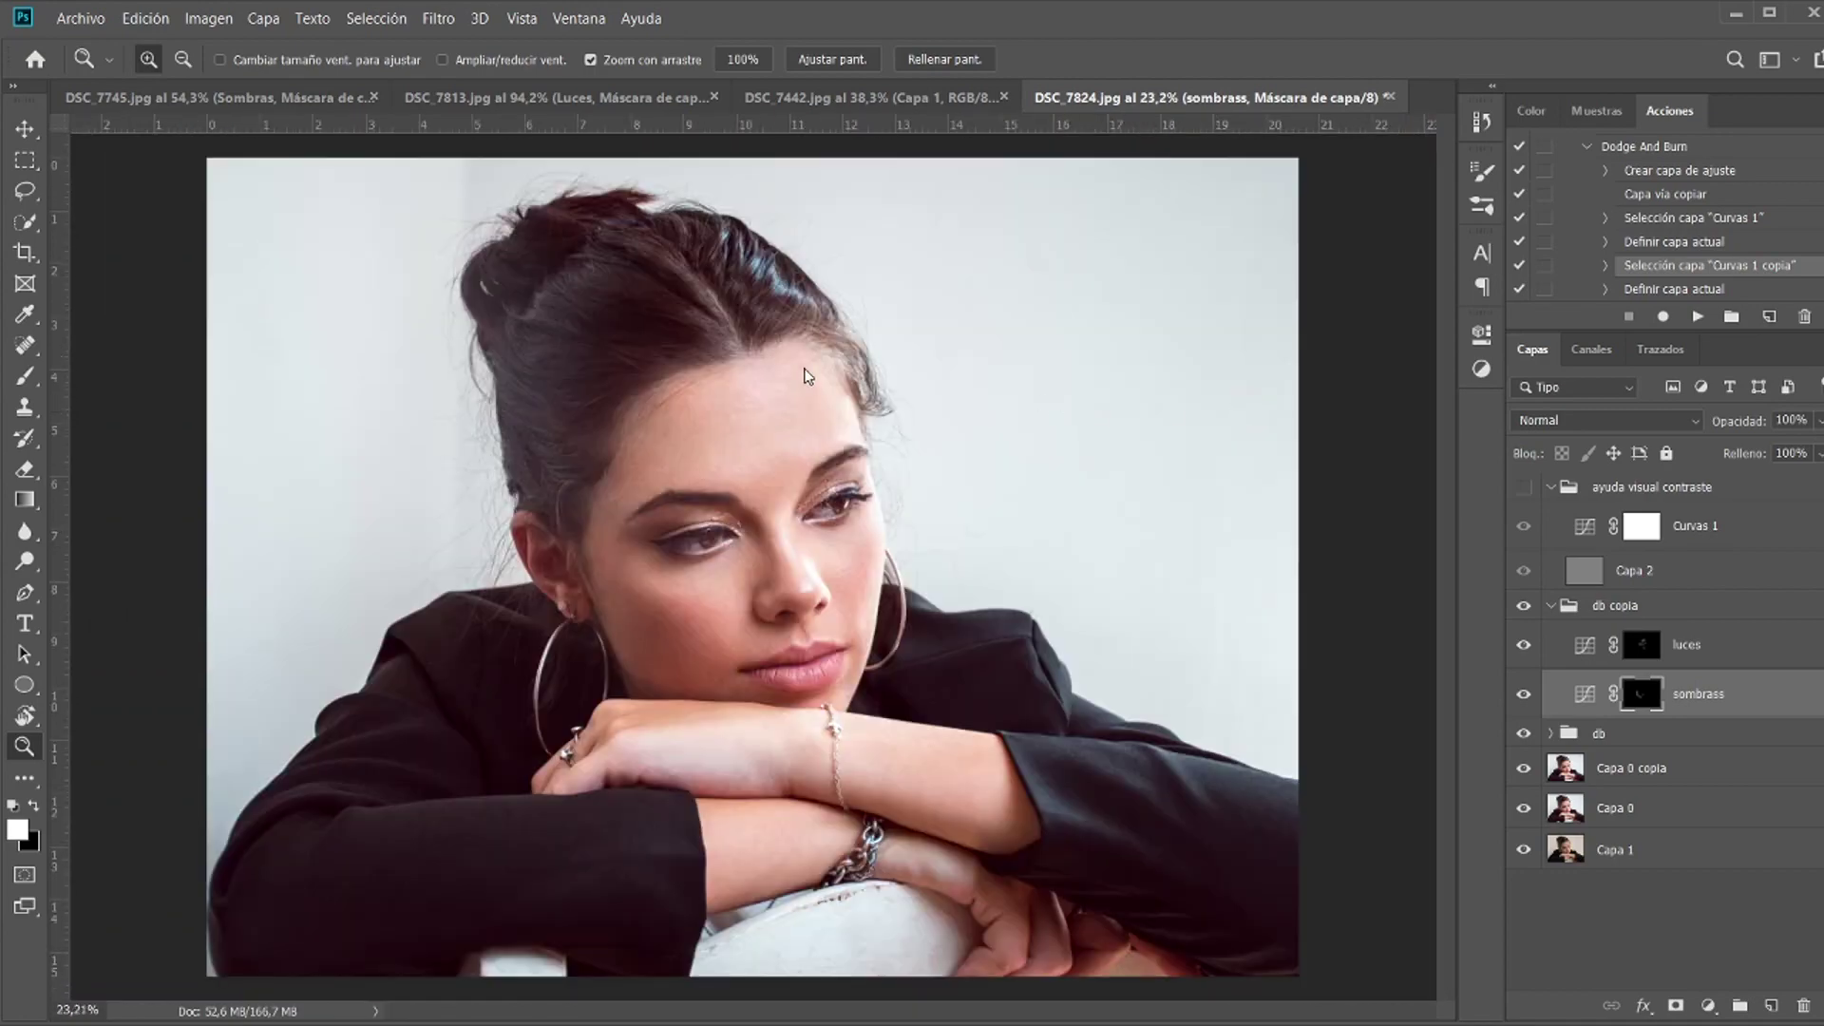
{"action": "left_click_drag", "start_coordinate": [805, 371], "coordinate": [805, 368]}
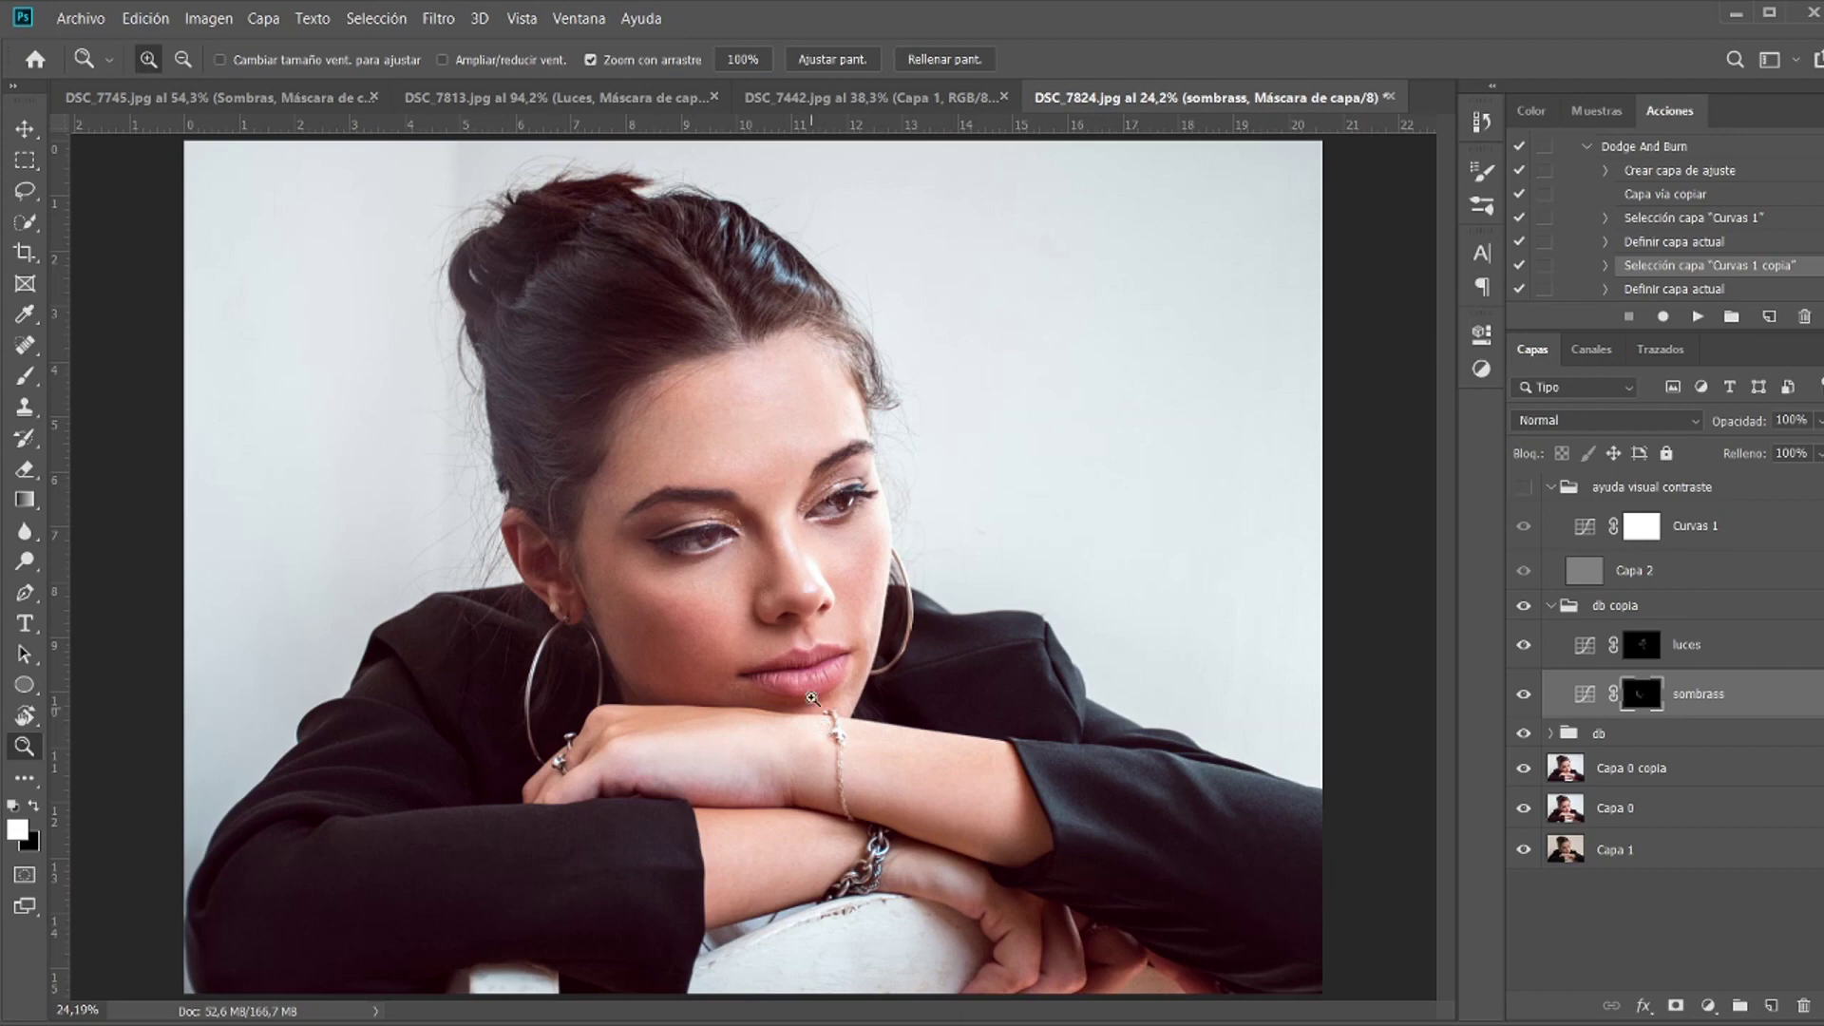
{"action": "left_click_drag", "start_coordinate": [815, 715], "coordinate": [829, 612]}
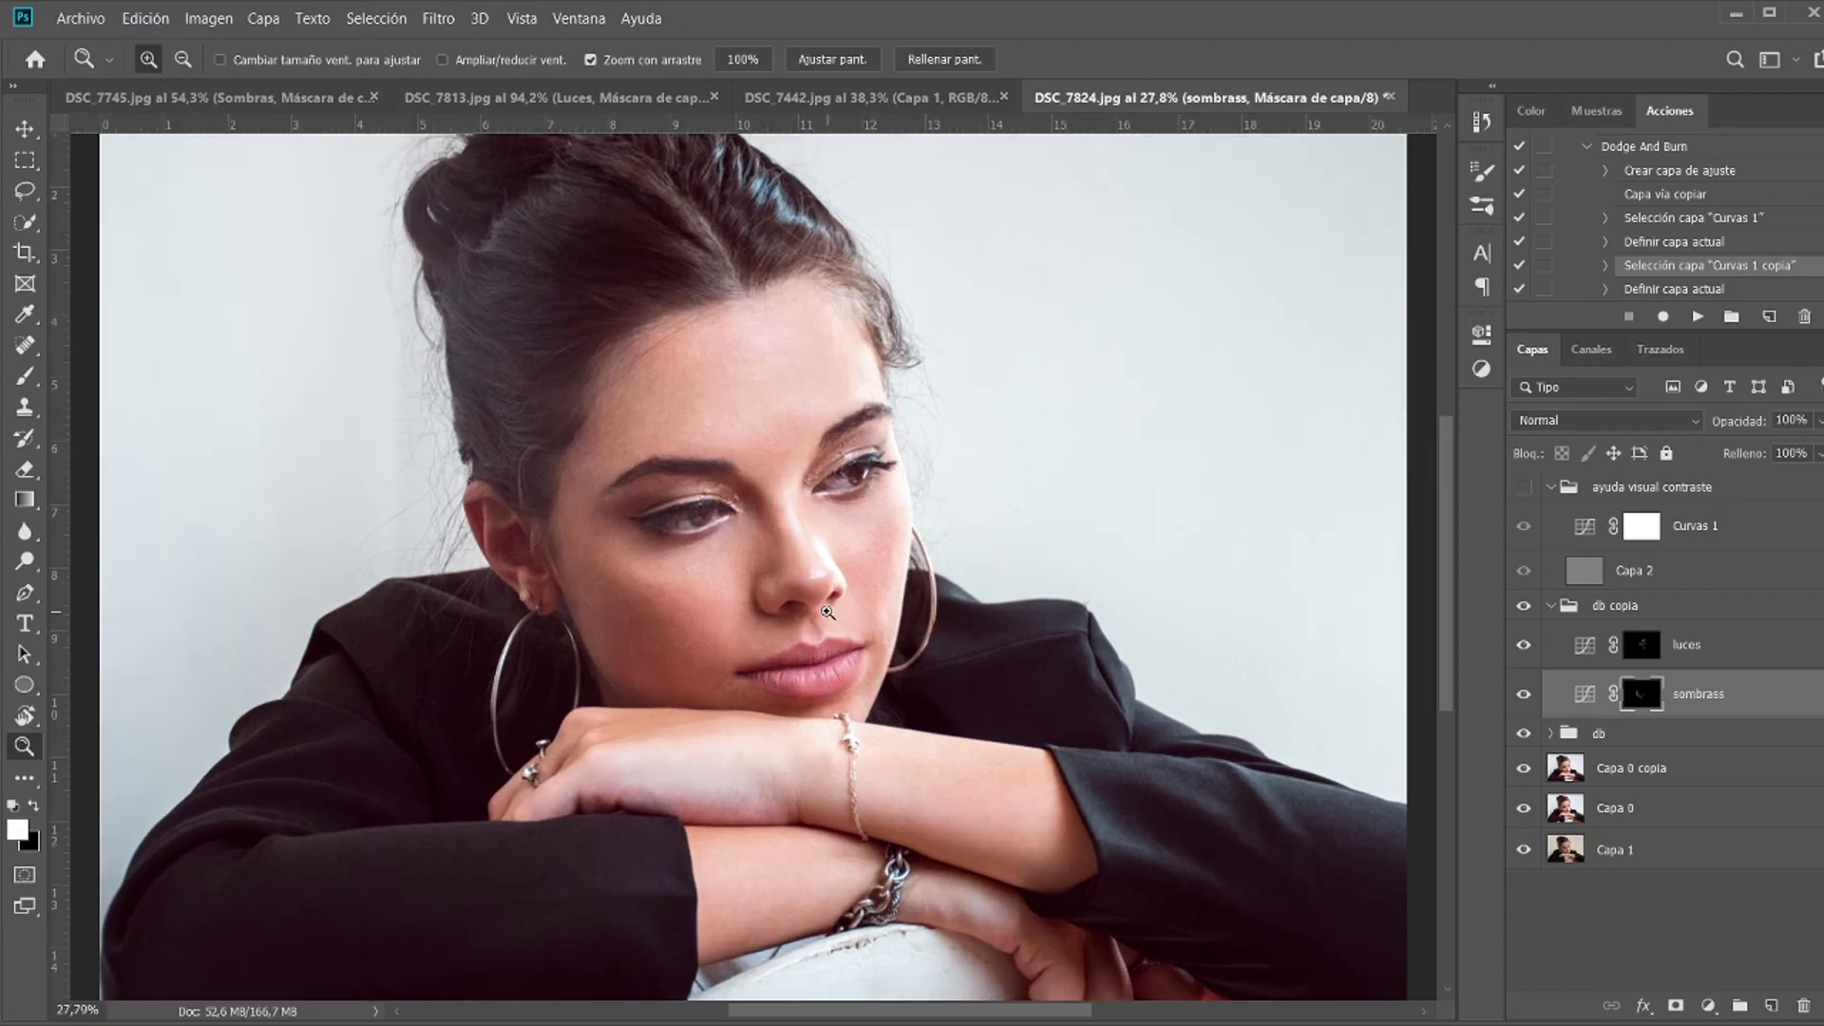
{"action": "left_click_drag", "start_coordinate": [774, 500], "coordinate": [740, 466]}
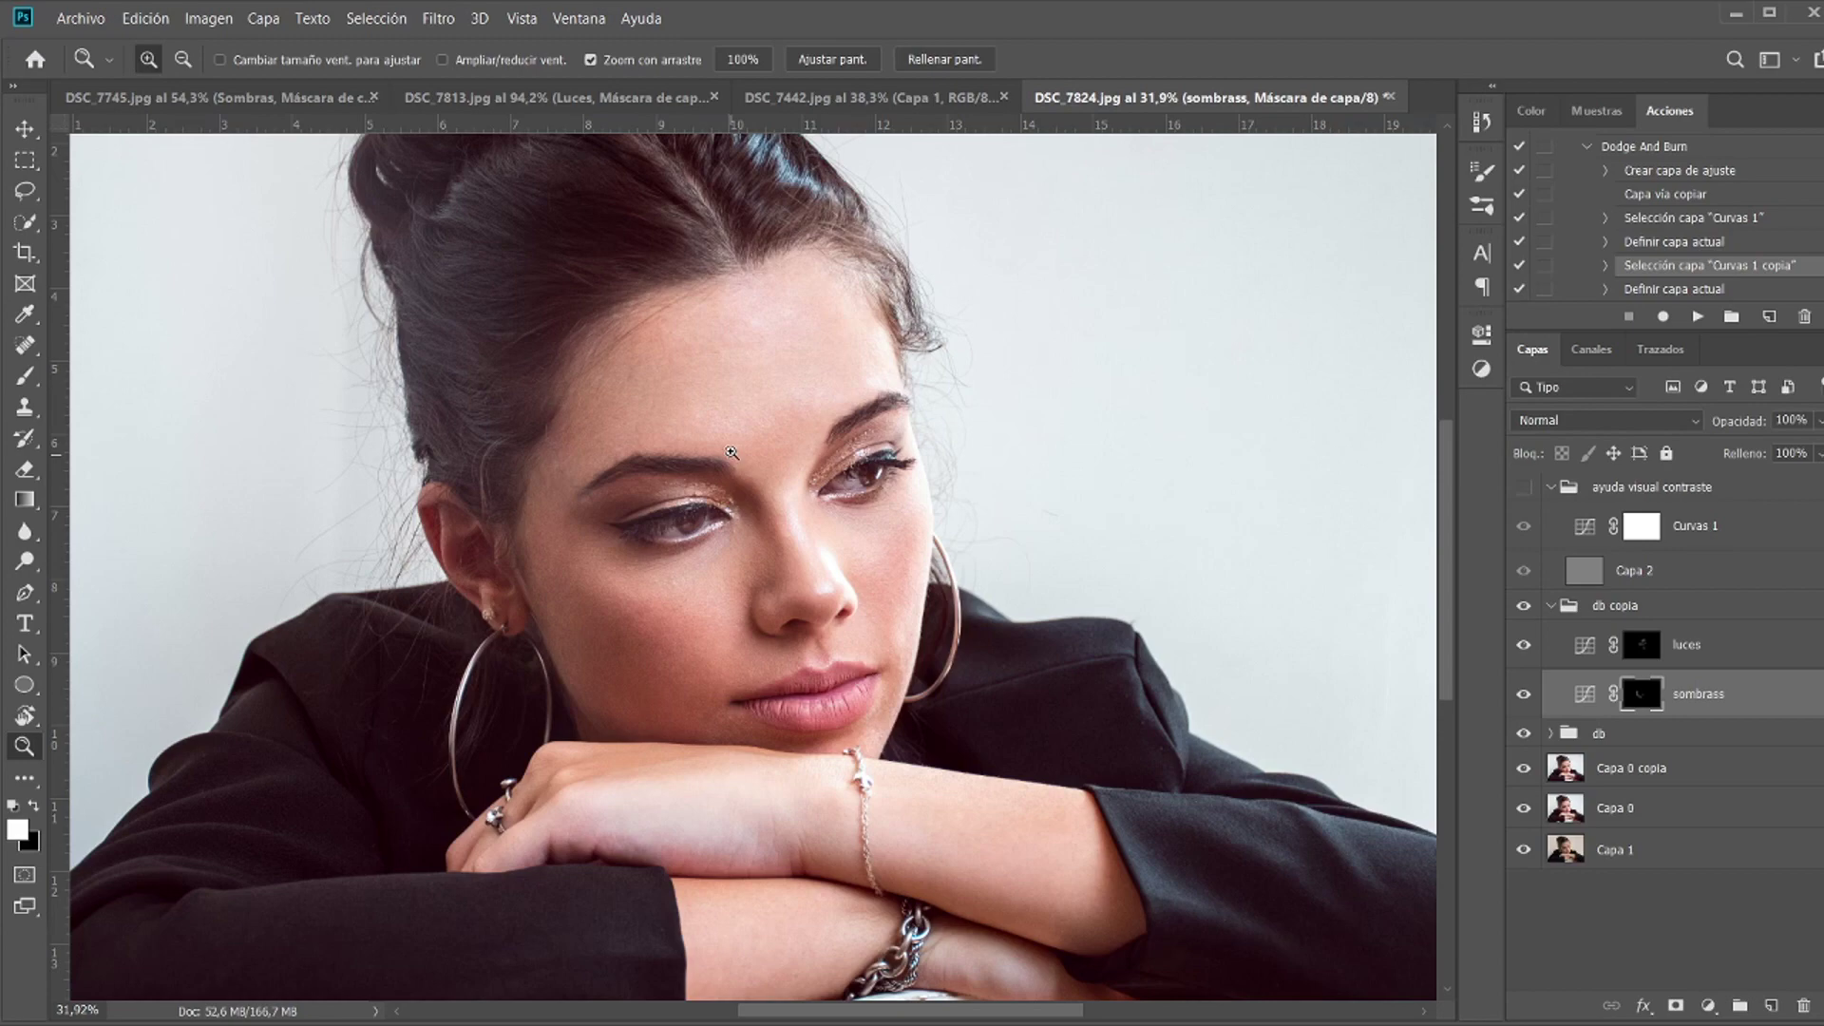
Step: Switch to DSC_7745.jpg and compare the face with the Dodge And Burn group hidden and shown
{"action": "key", "text": "ctrl+Tab"}
{"action": "left_click_drag", "start_coordinate": [921, 532], "coordinate": [914, 481]}
{"action": "scroll", "coordinate": [912, 481], "scroll_direction": "down", "scroll_amount": 2}
{"action": "scroll", "coordinate": [731, 409], "scroll_direction": "up", "scroll_amount": 8}
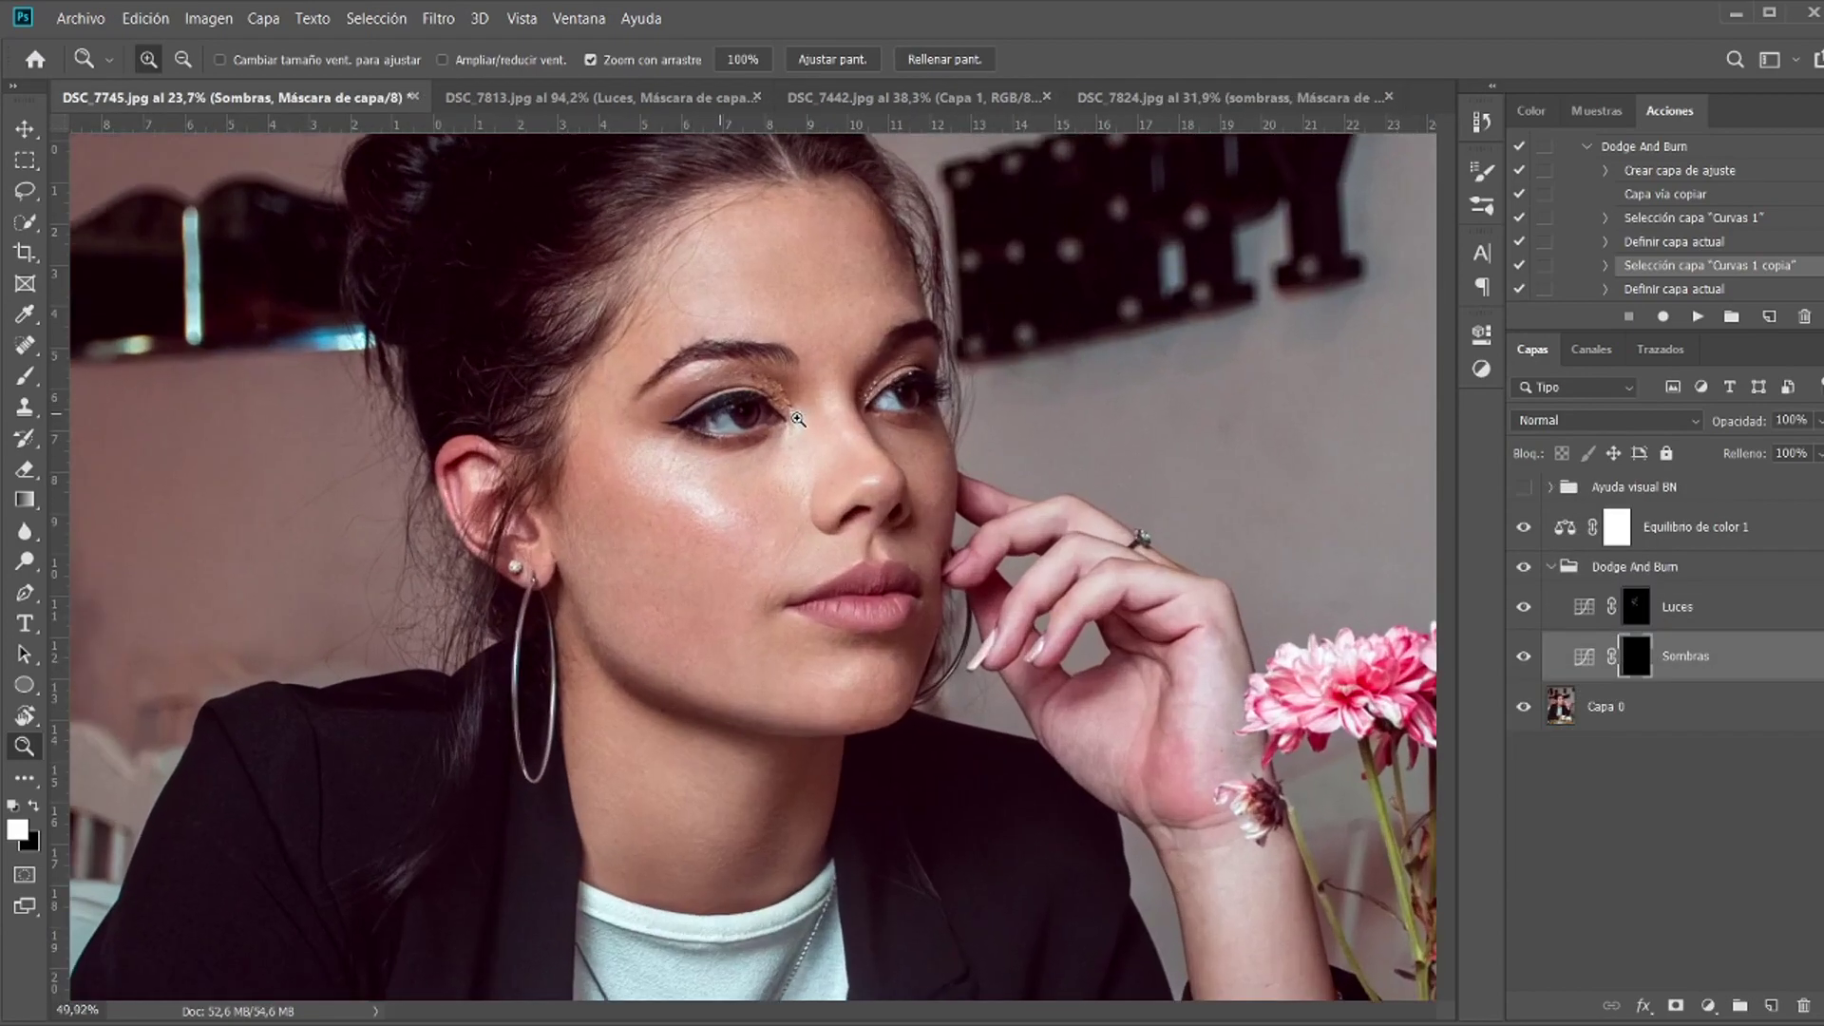
{"action": "left_click", "coordinate": [1524, 567]}
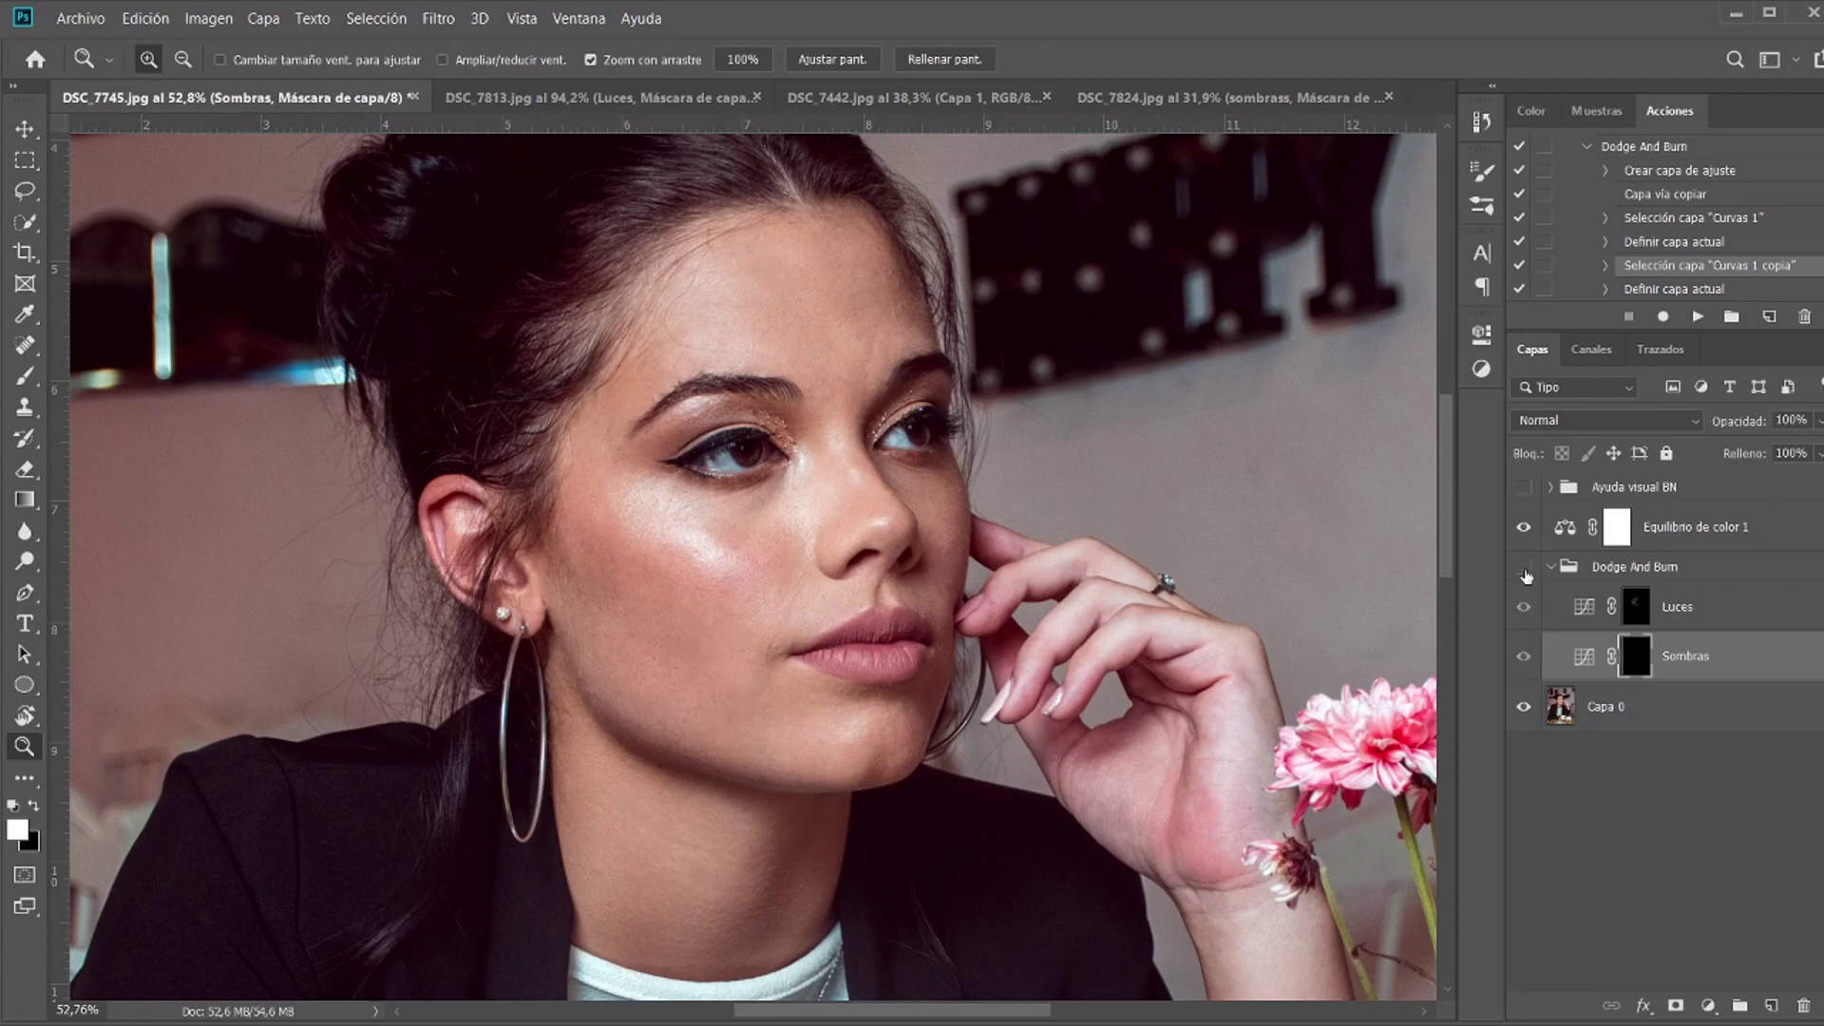
{"action": "left_click", "coordinate": [1523, 568]}
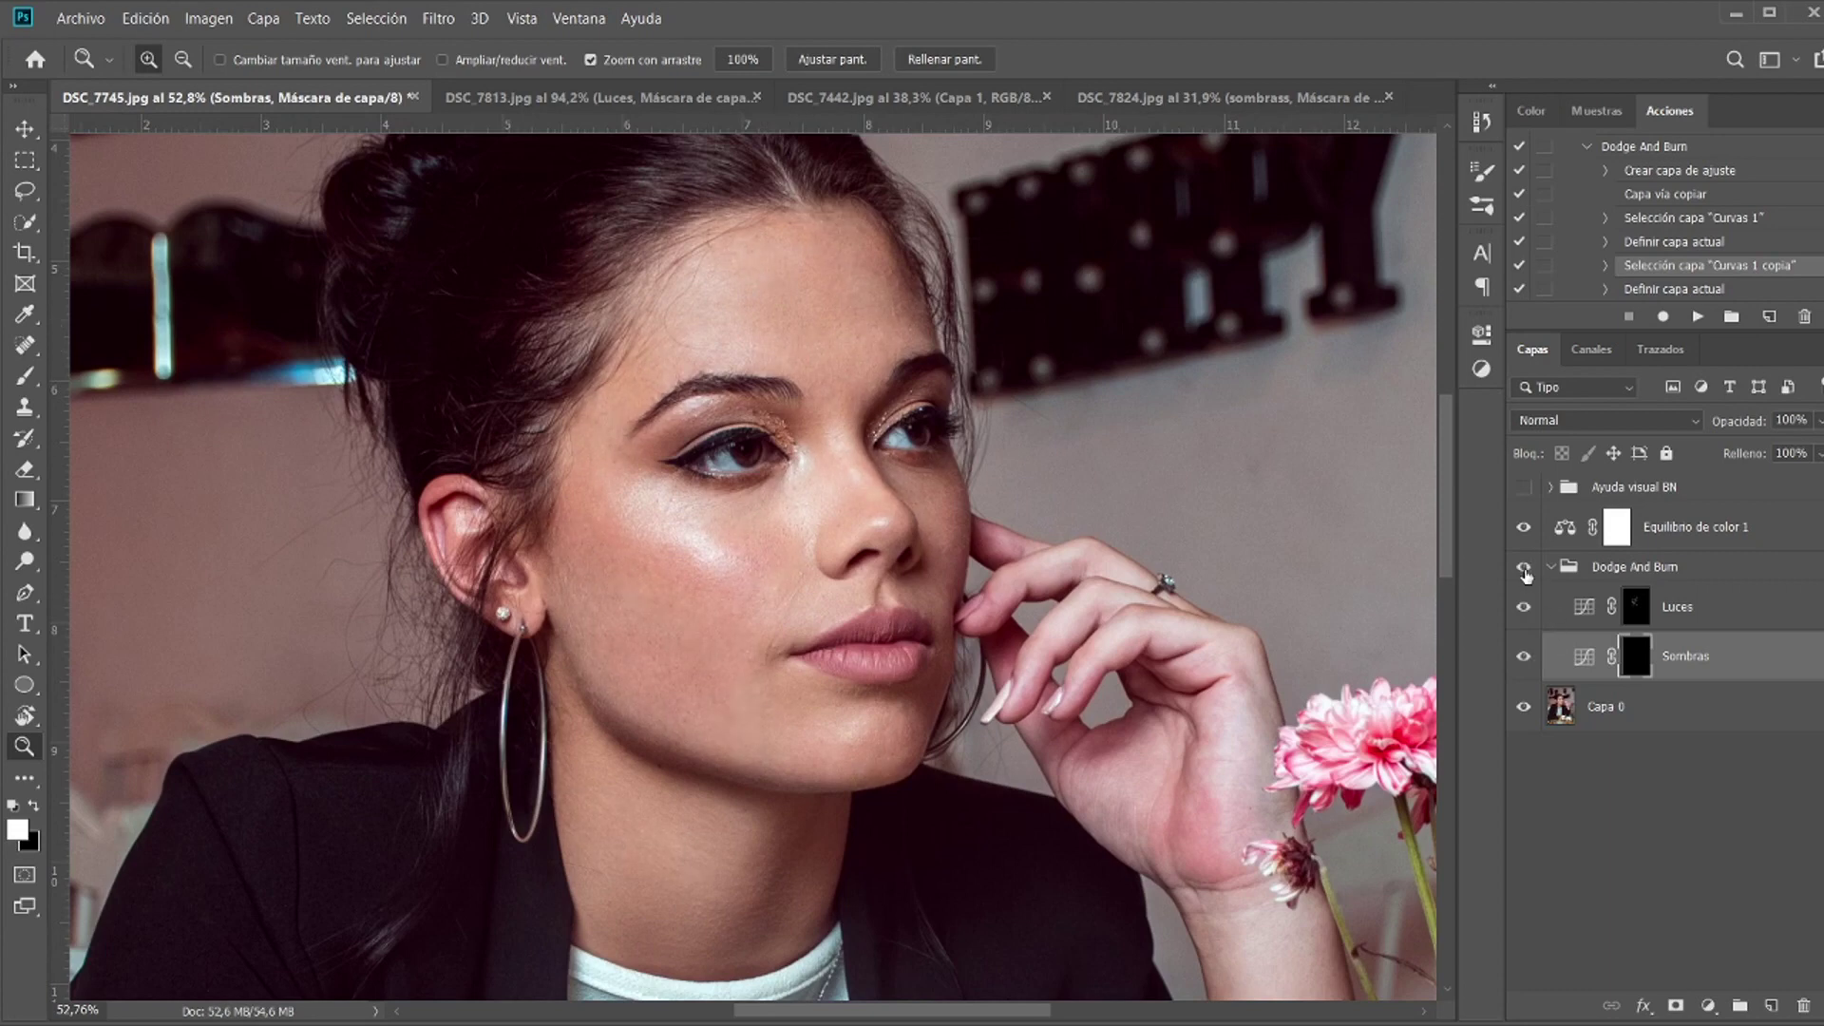
{"action": "left_click", "coordinate": [1524, 568]}
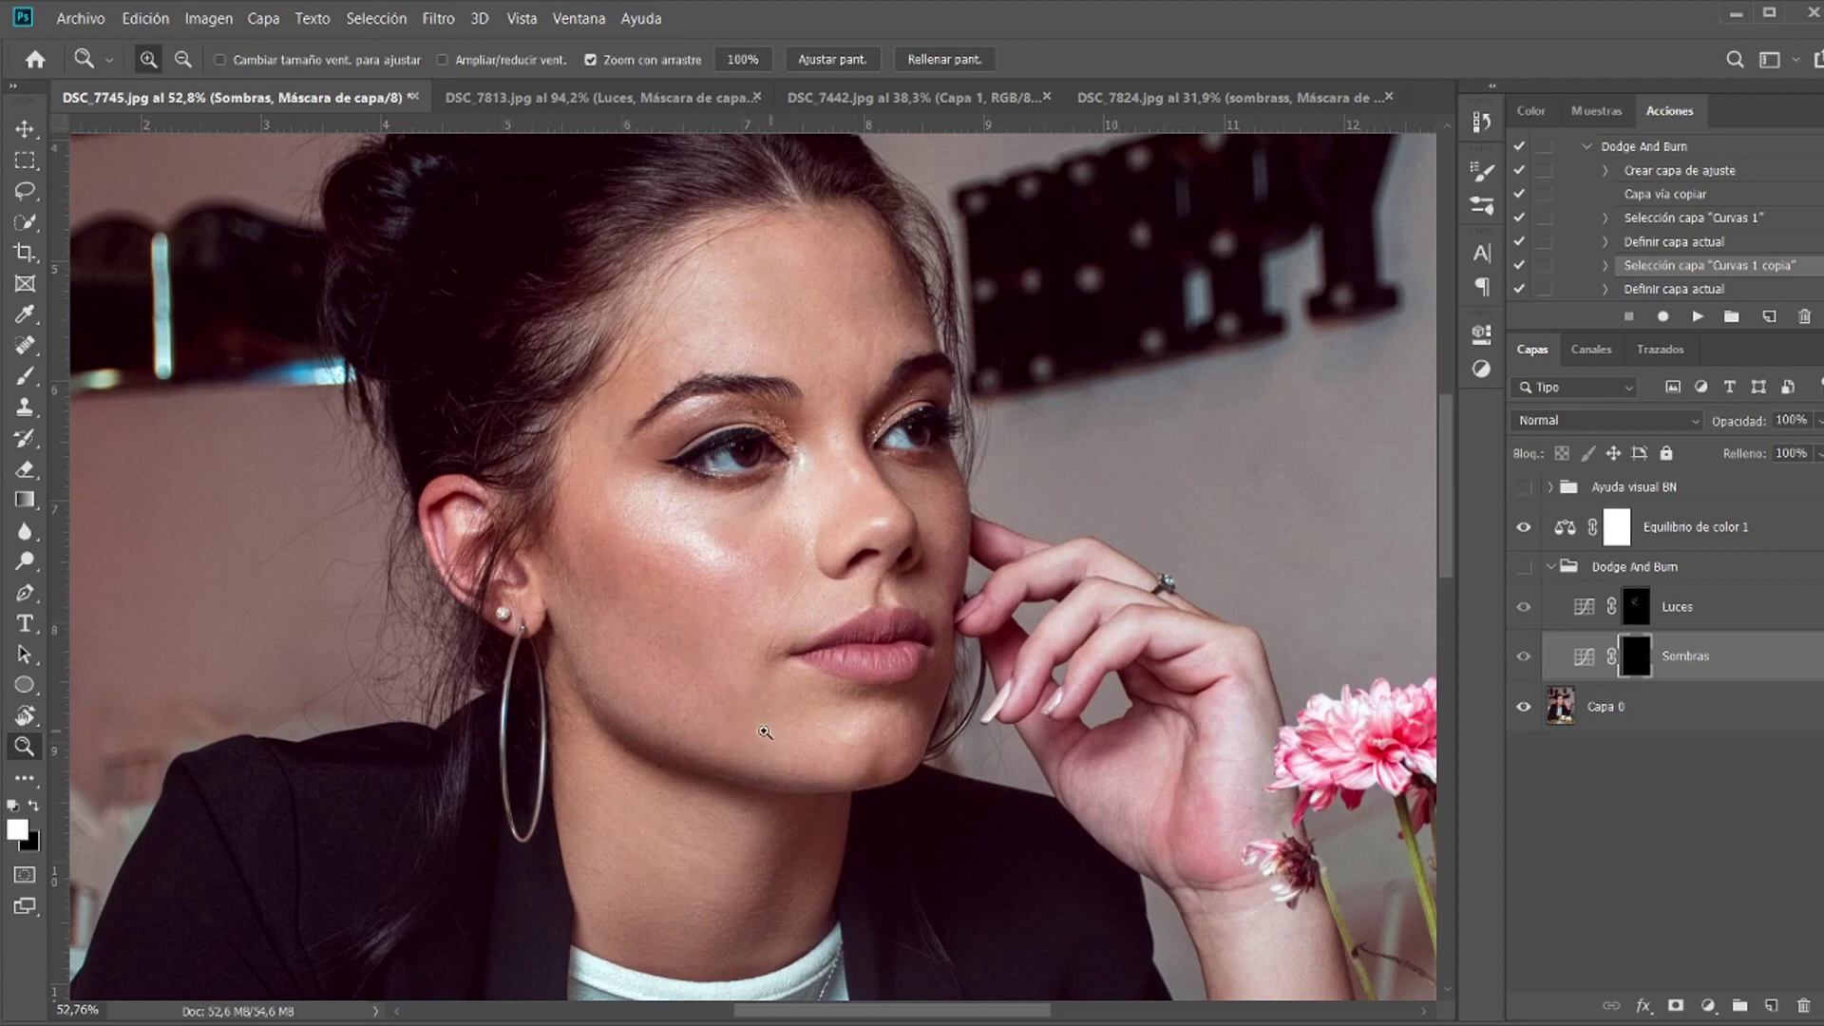
{"action": "left_click", "coordinate": [1524, 567]}
{"action": "left_click", "coordinate": [1524, 569]}
{"action": "left_click", "coordinate": [1525, 569]}
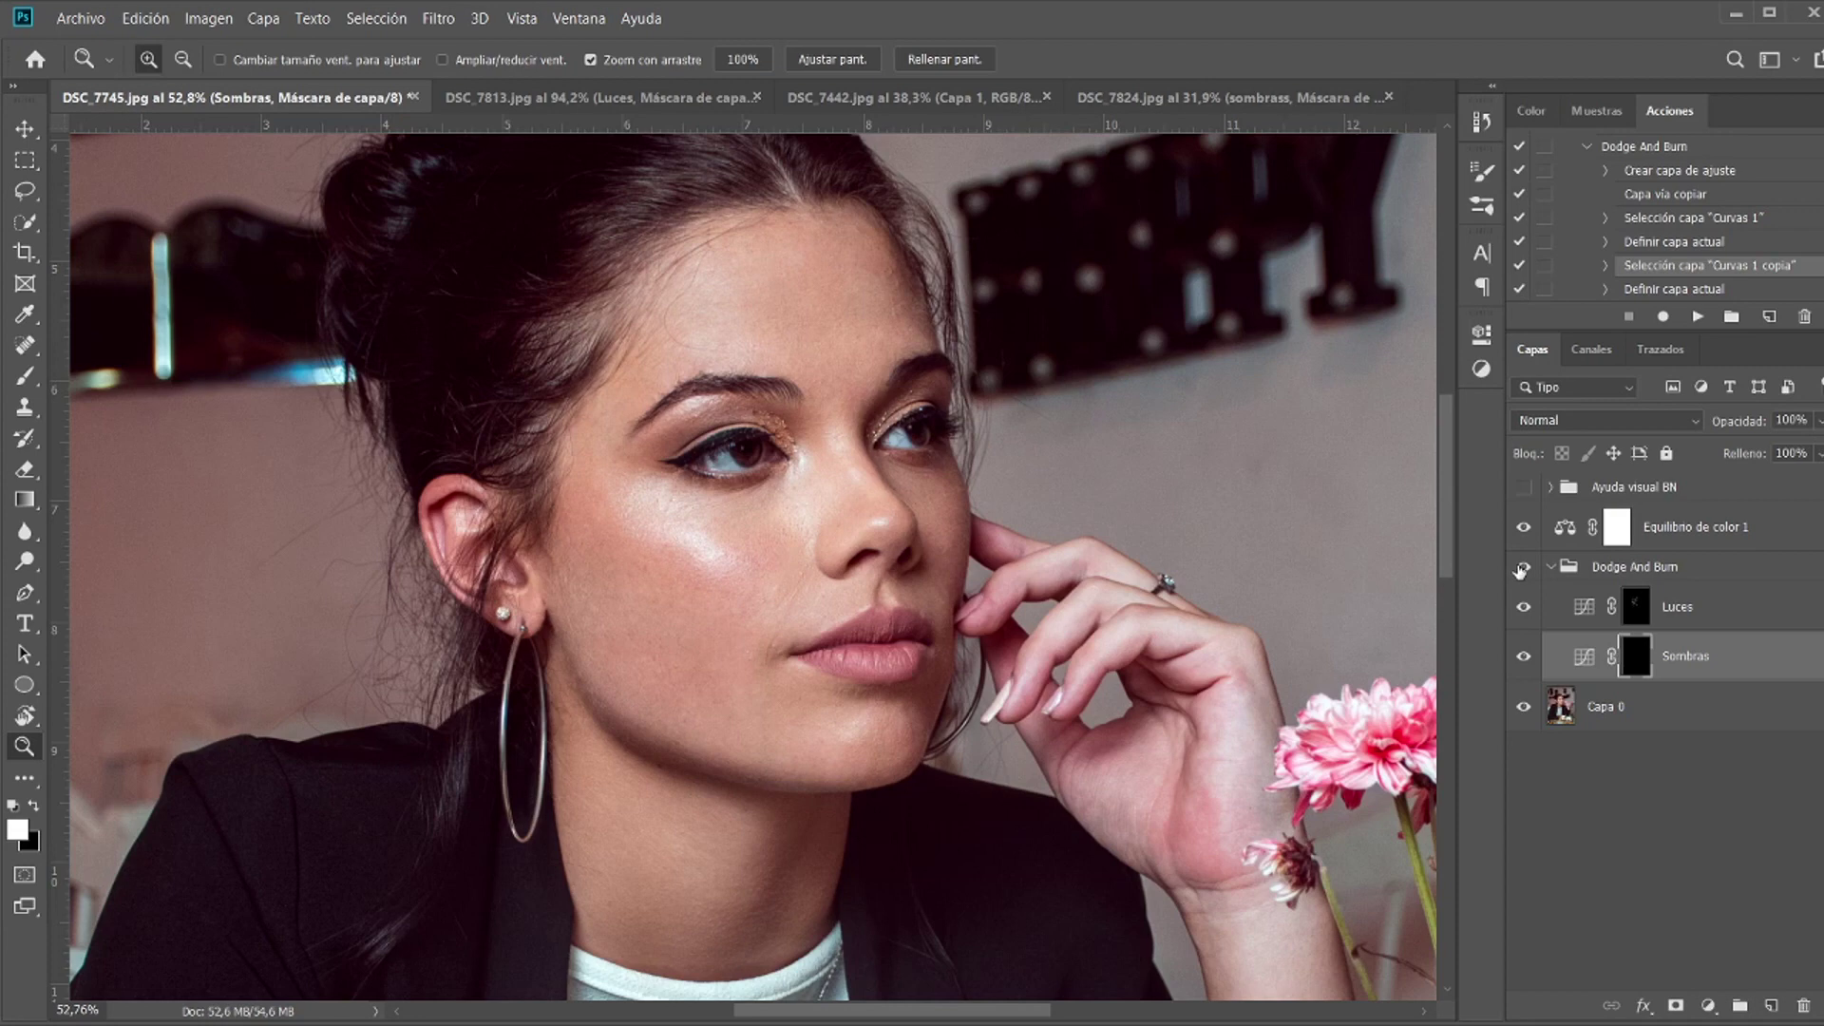
{"action": "left_click", "coordinate": [1526, 572]}
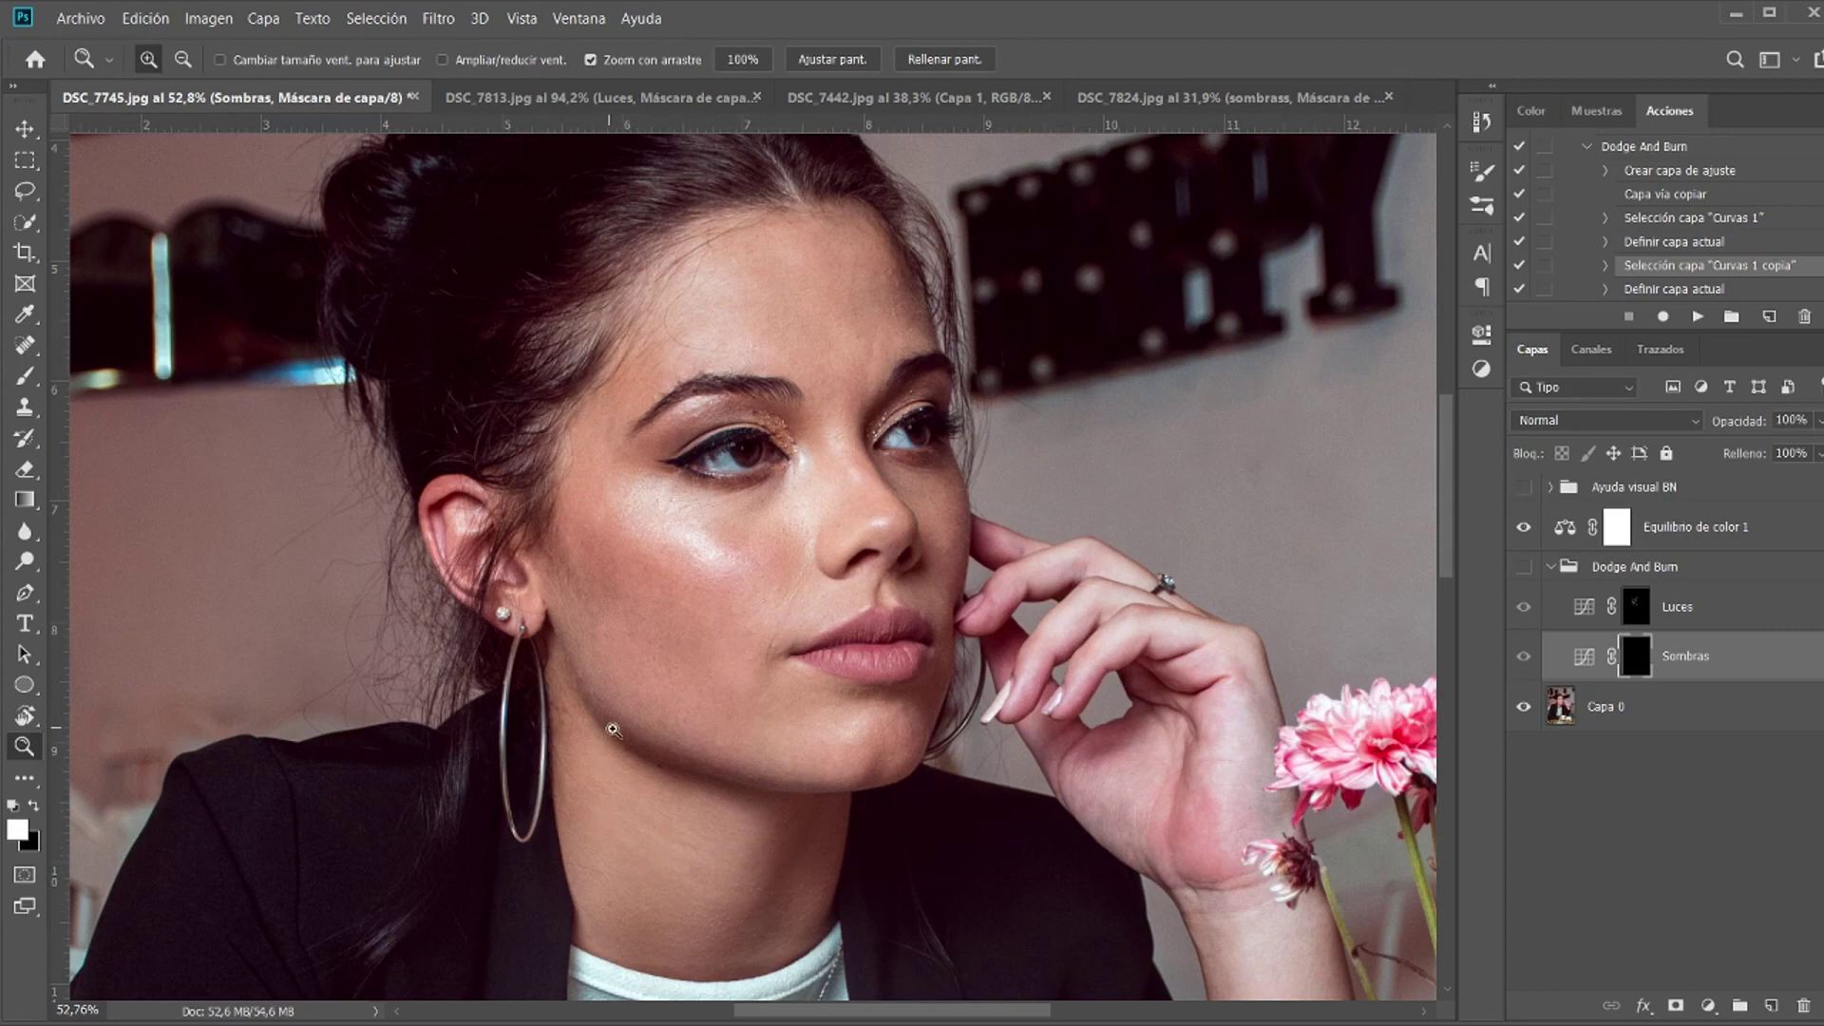
{"action": "left_click", "coordinate": [1524, 566]}
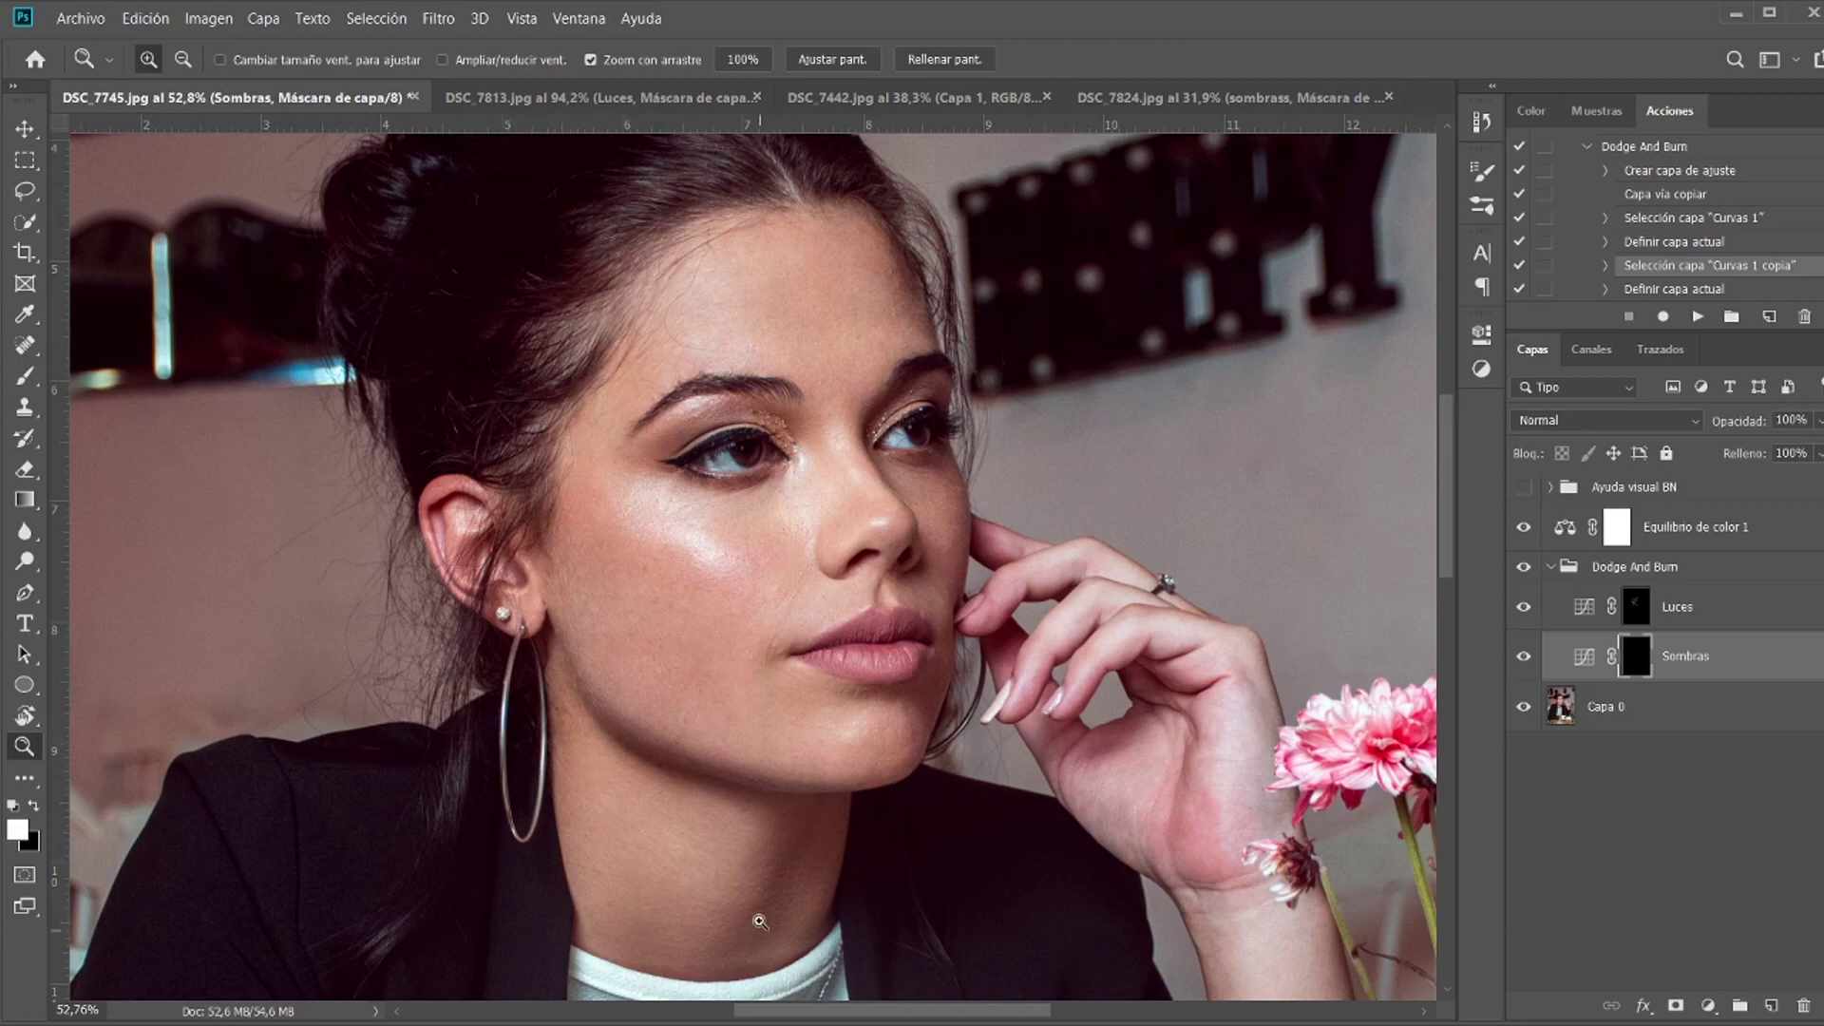
Step: Switch to DSC_7813.jpg and compare the portrait with the Dodge And Burn group hidden and shown
{"action": "left_click", "coordinate": [595, 98]}
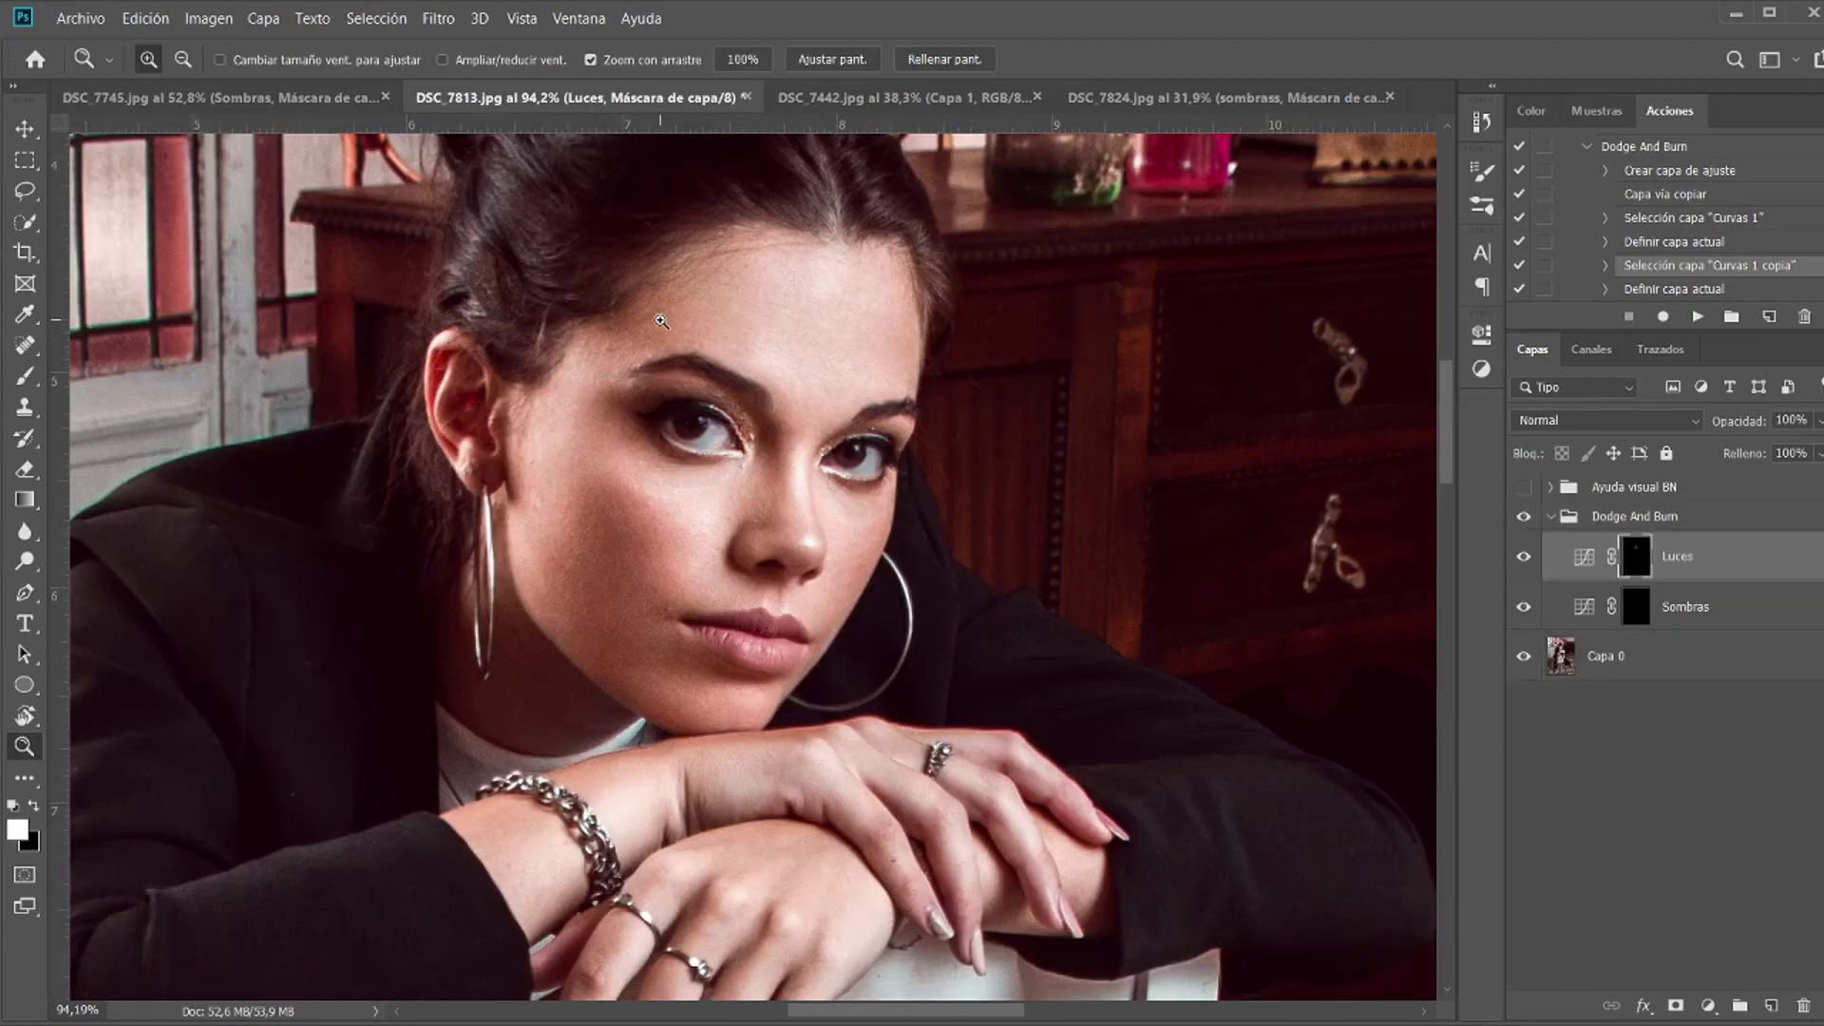
{"action": "scroll", "coordinate": [1262, 422], "scroll_direction": "down", "scroll_amount": 1}
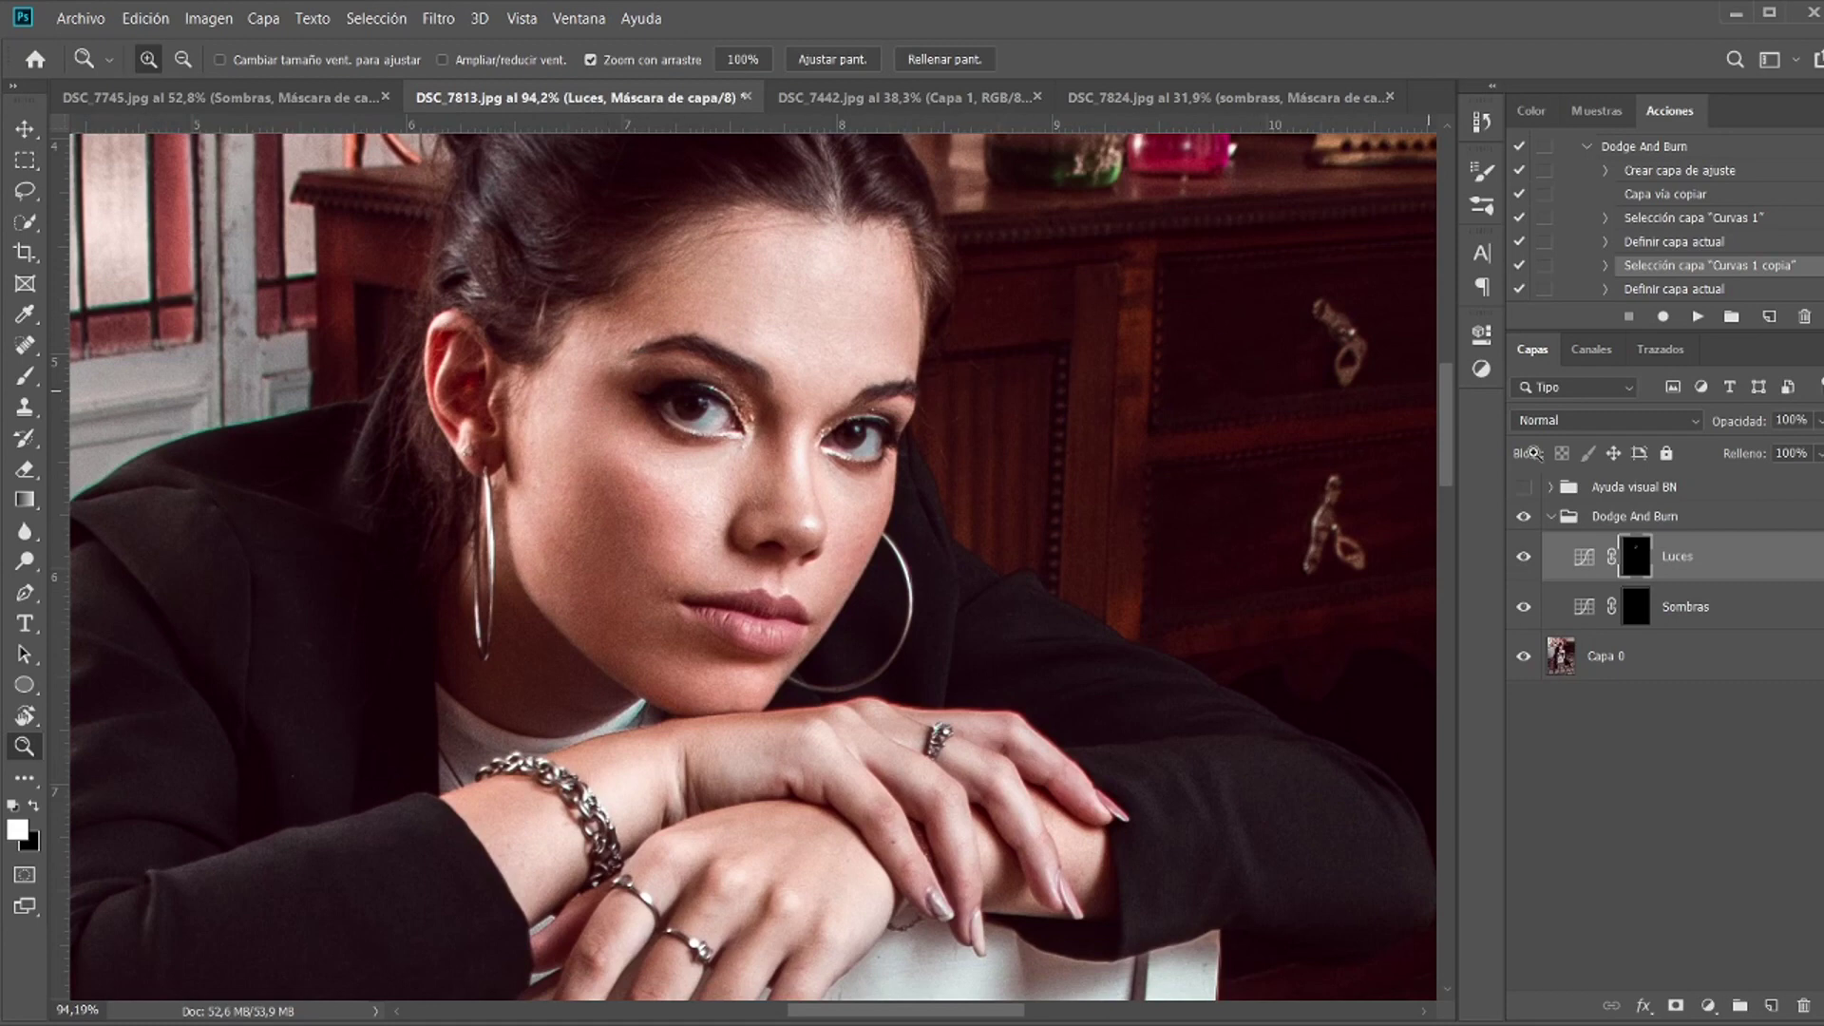
{"action": "left_click", "coordinate": [1523, 519]}
{"action": "left_click", "coordinate": [1522, 519]}
{"action": "left_click", "coordinate": [1524, 516]}
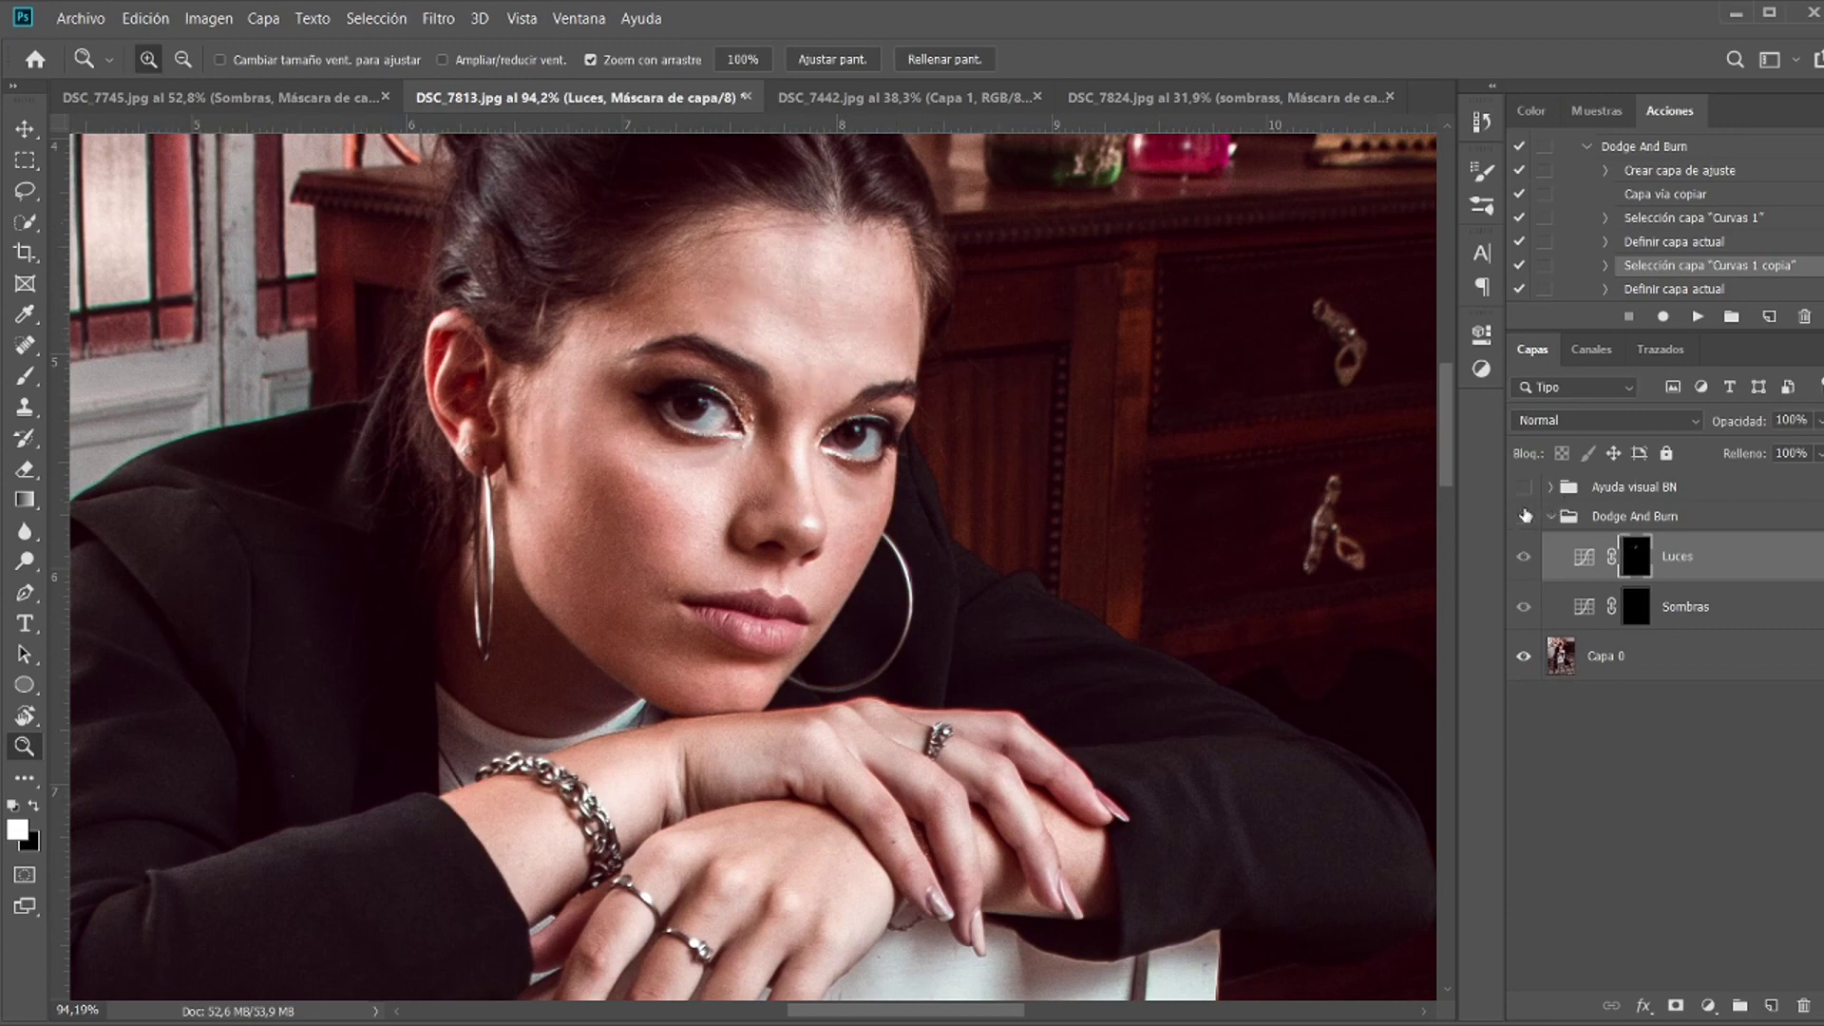
{"action": "left_click", "coordinate": [1525, 516]}
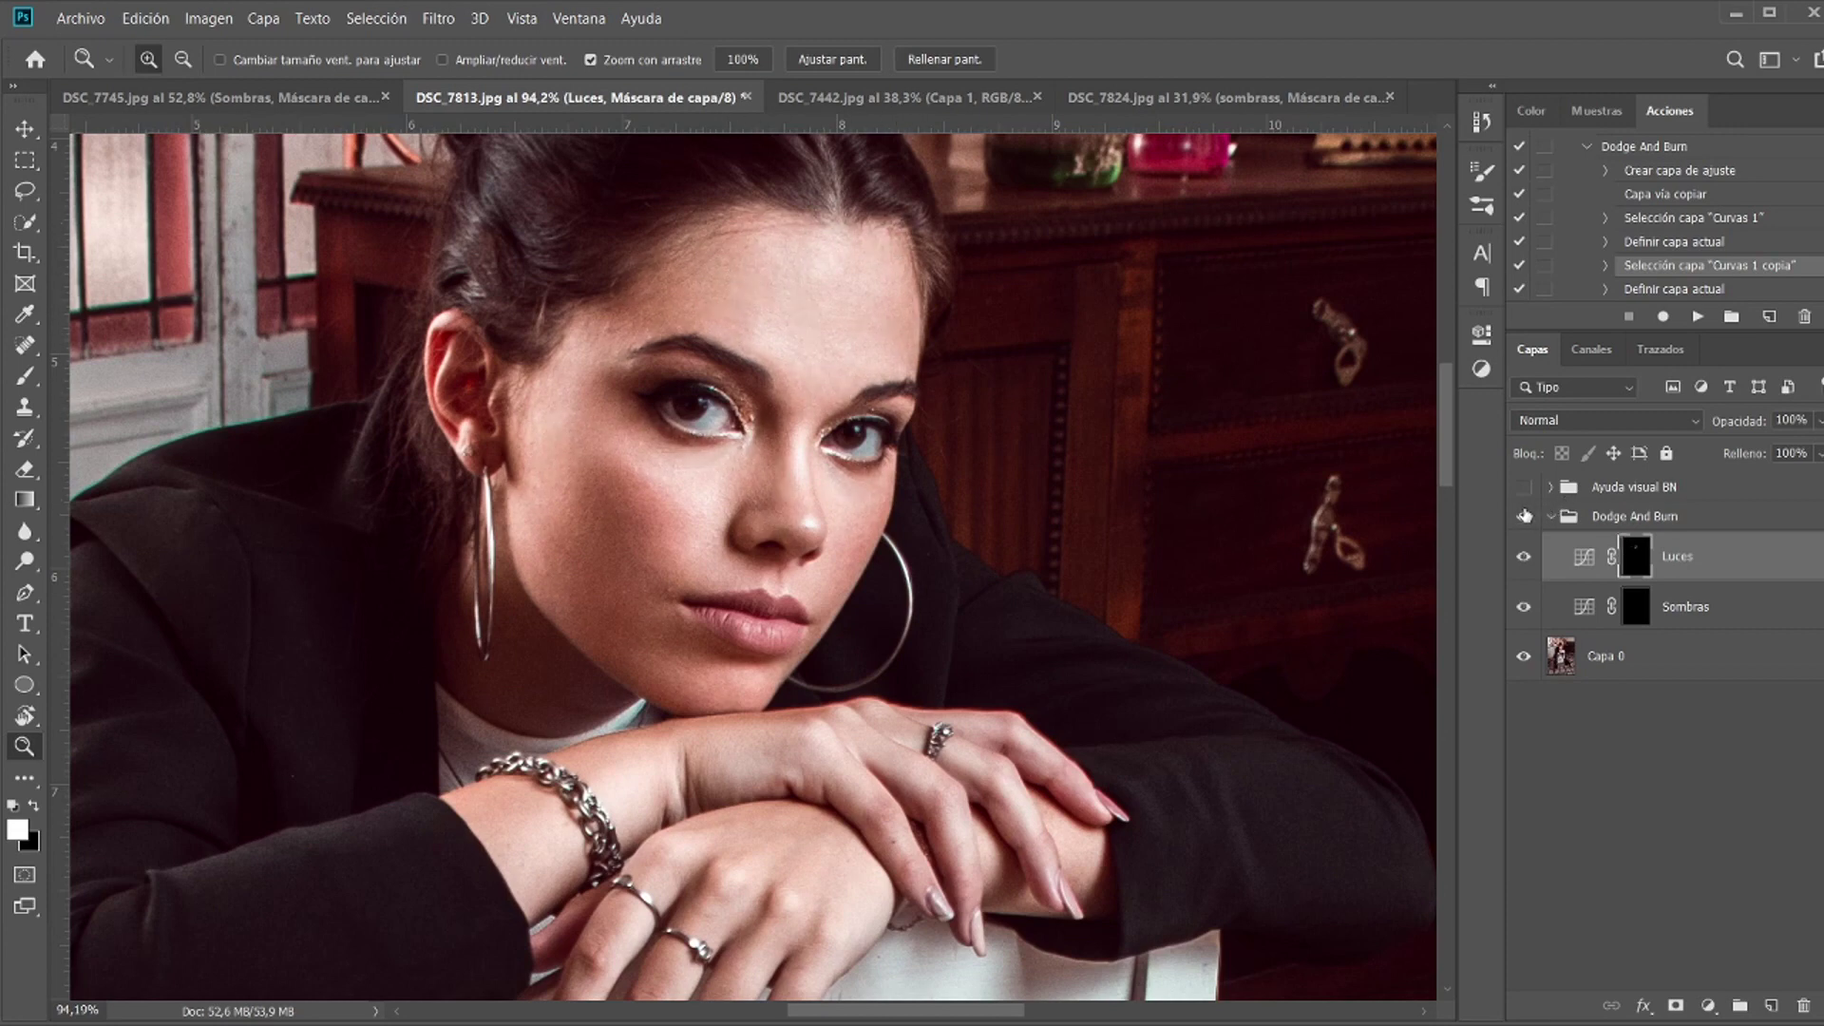
{"action": "left_click", "coordinate": [1525, 516]}
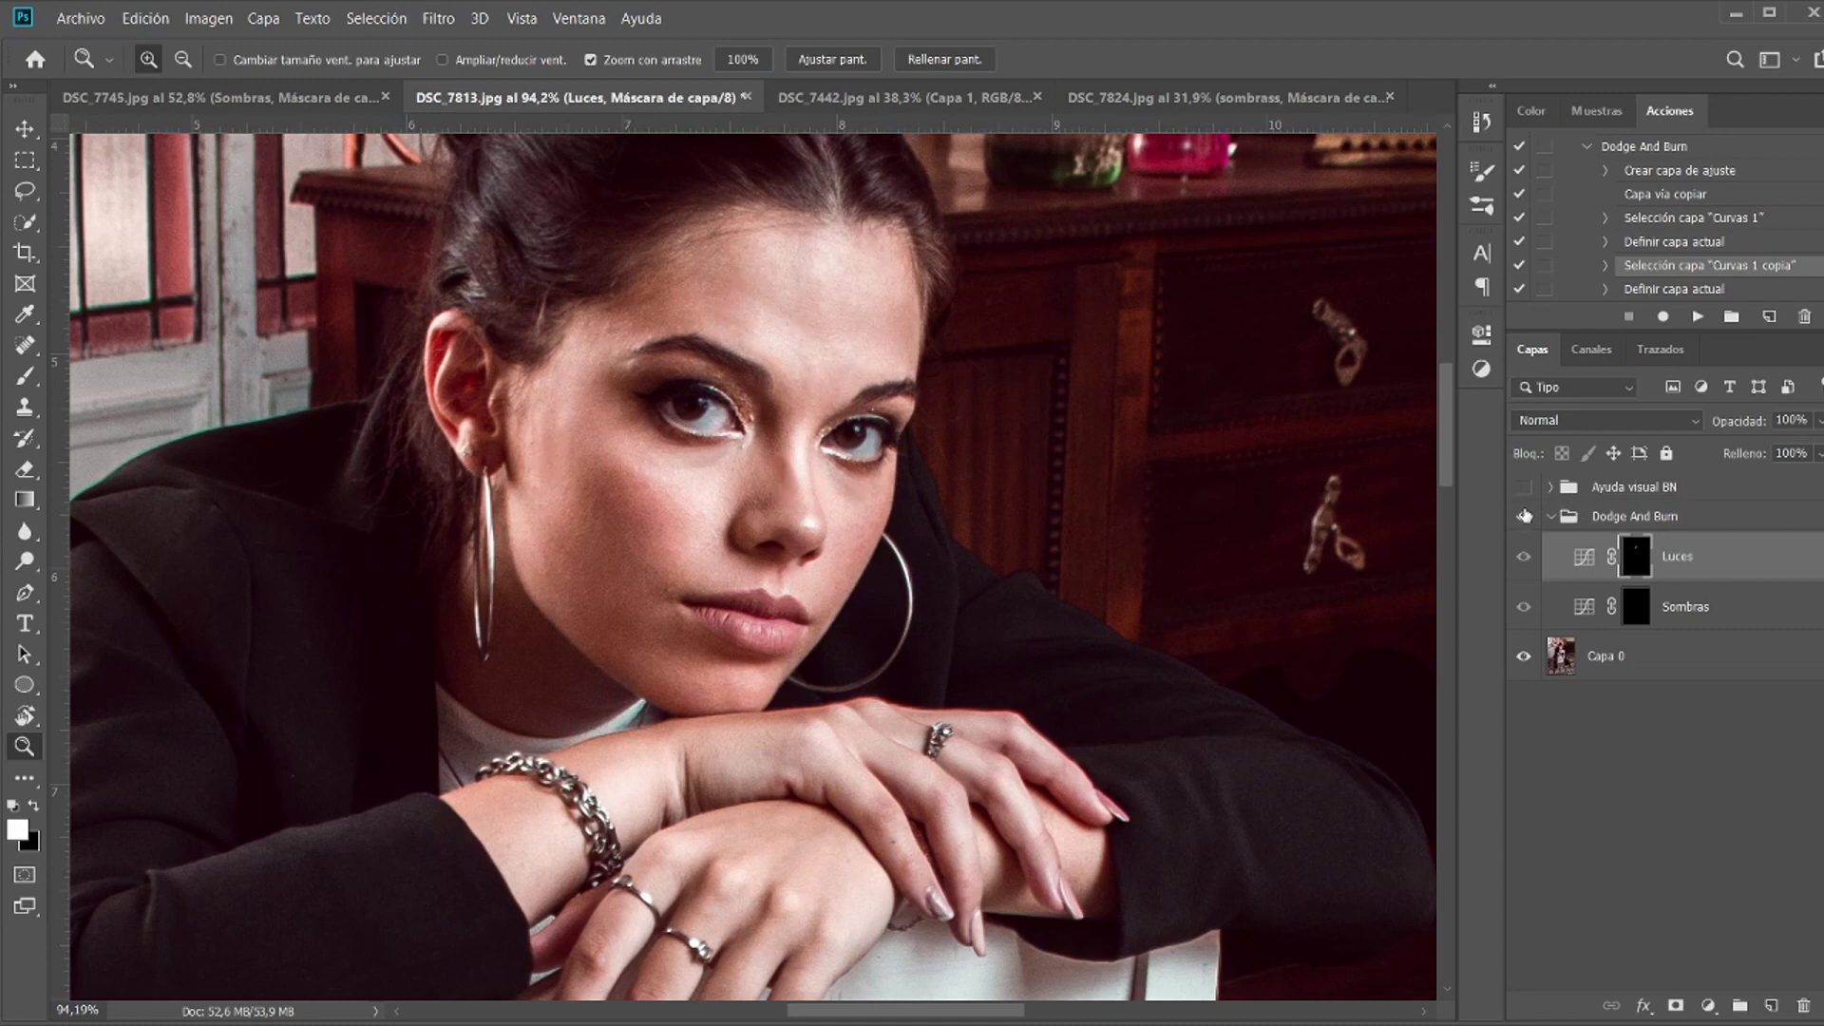
{"action": "left_click", "coordinate": [1525, 515]}
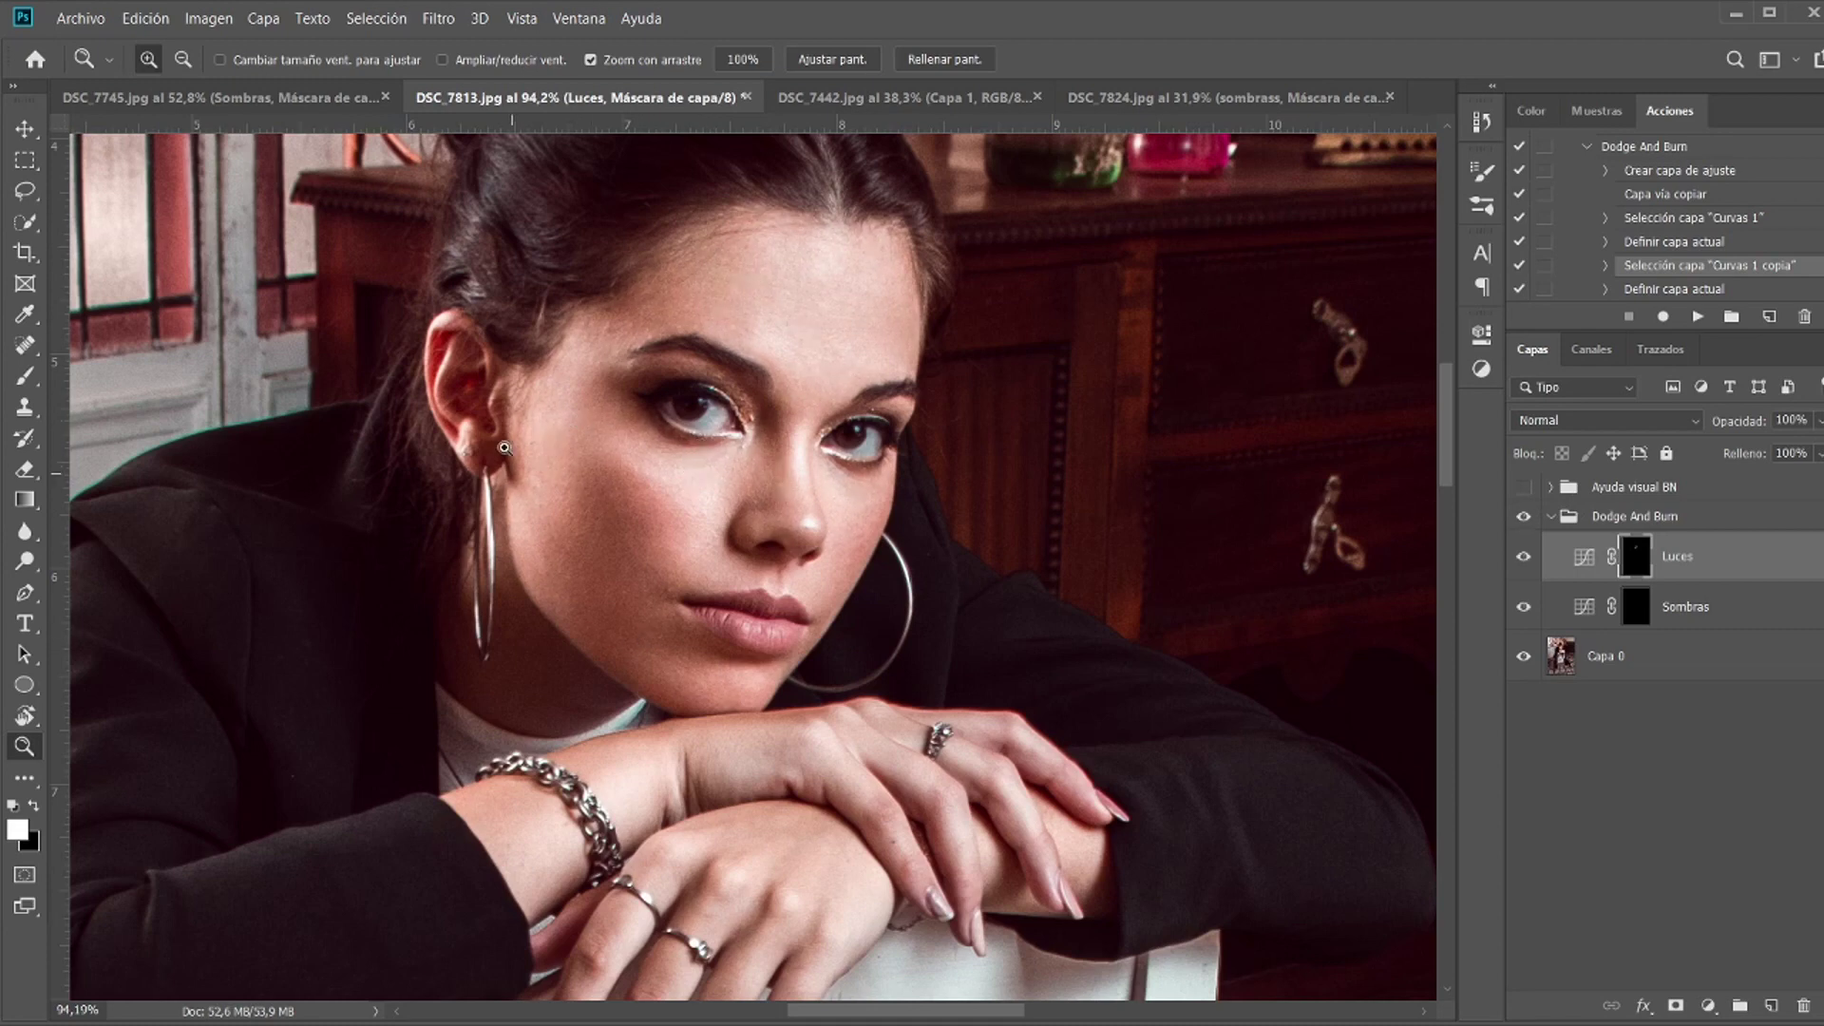
{"action": "left_click", "coordinate": [1525, 516]}
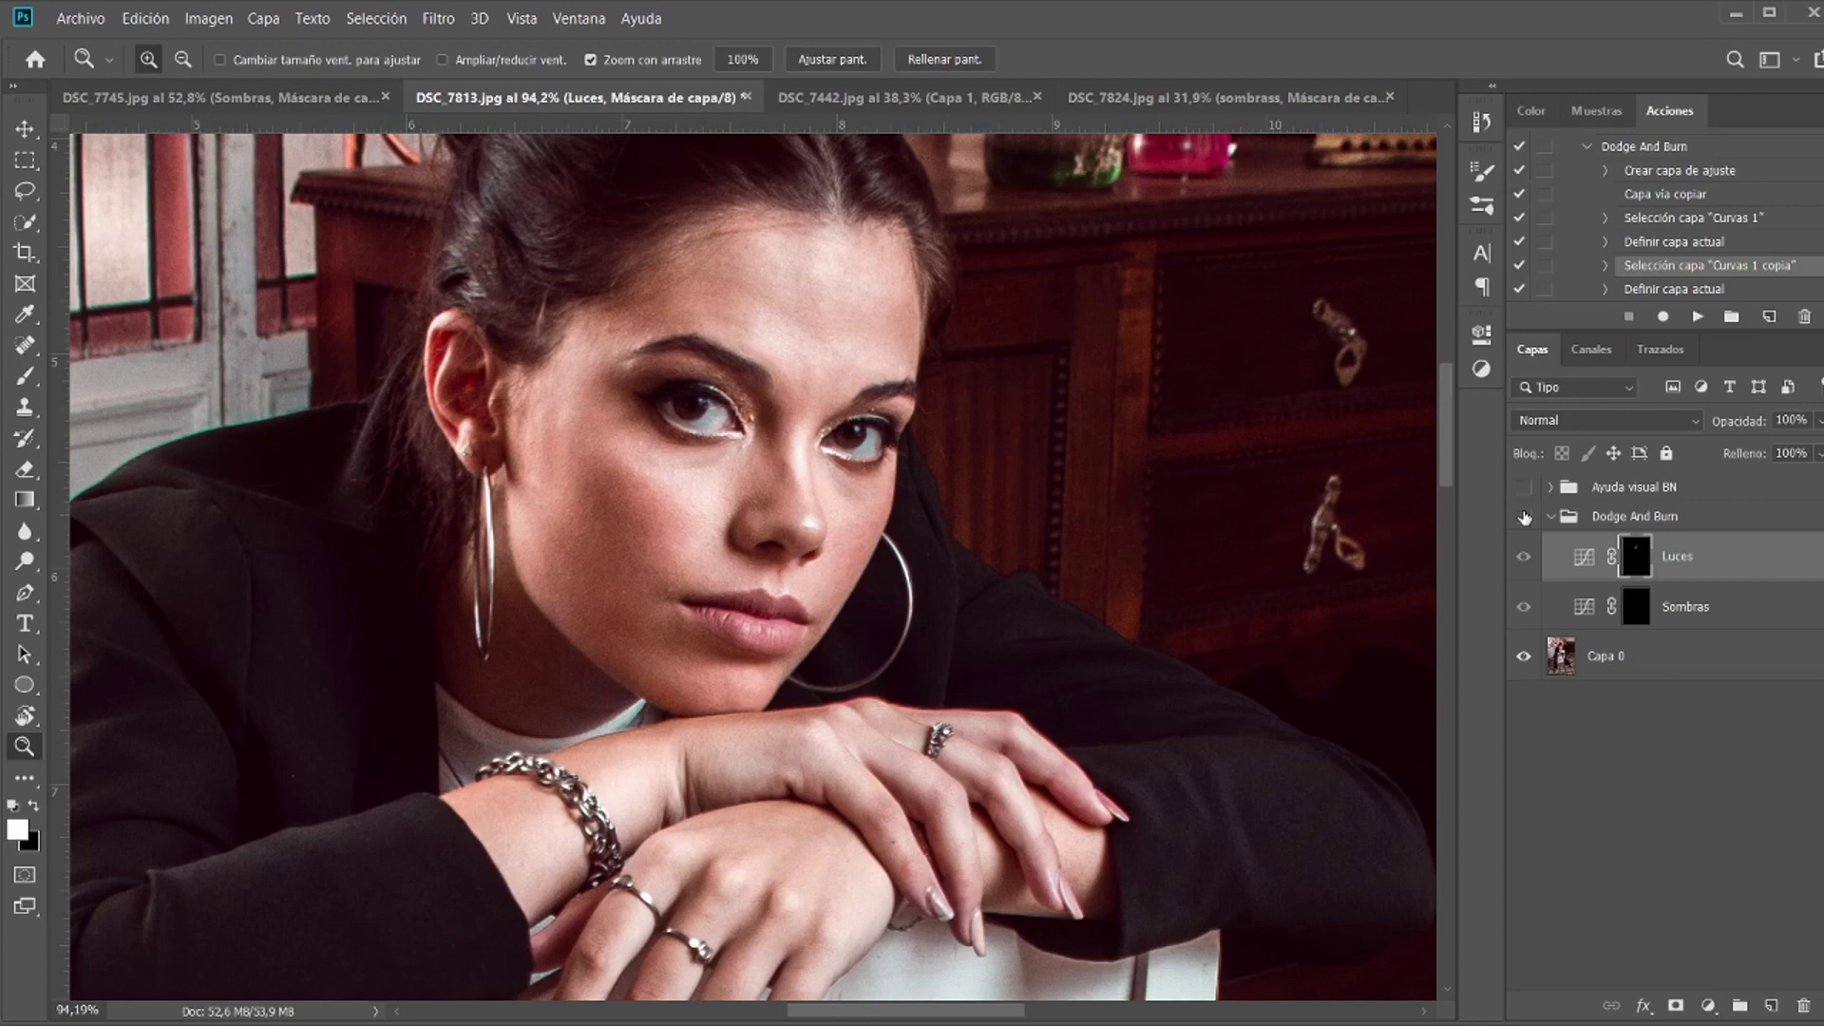
{"action": "left_click", "coordinate": [1525, 516]}
{"action": "left_click", "coordinate": [1524, 515]}
{"action": "left_click", "coordinate": [1524, 516]}
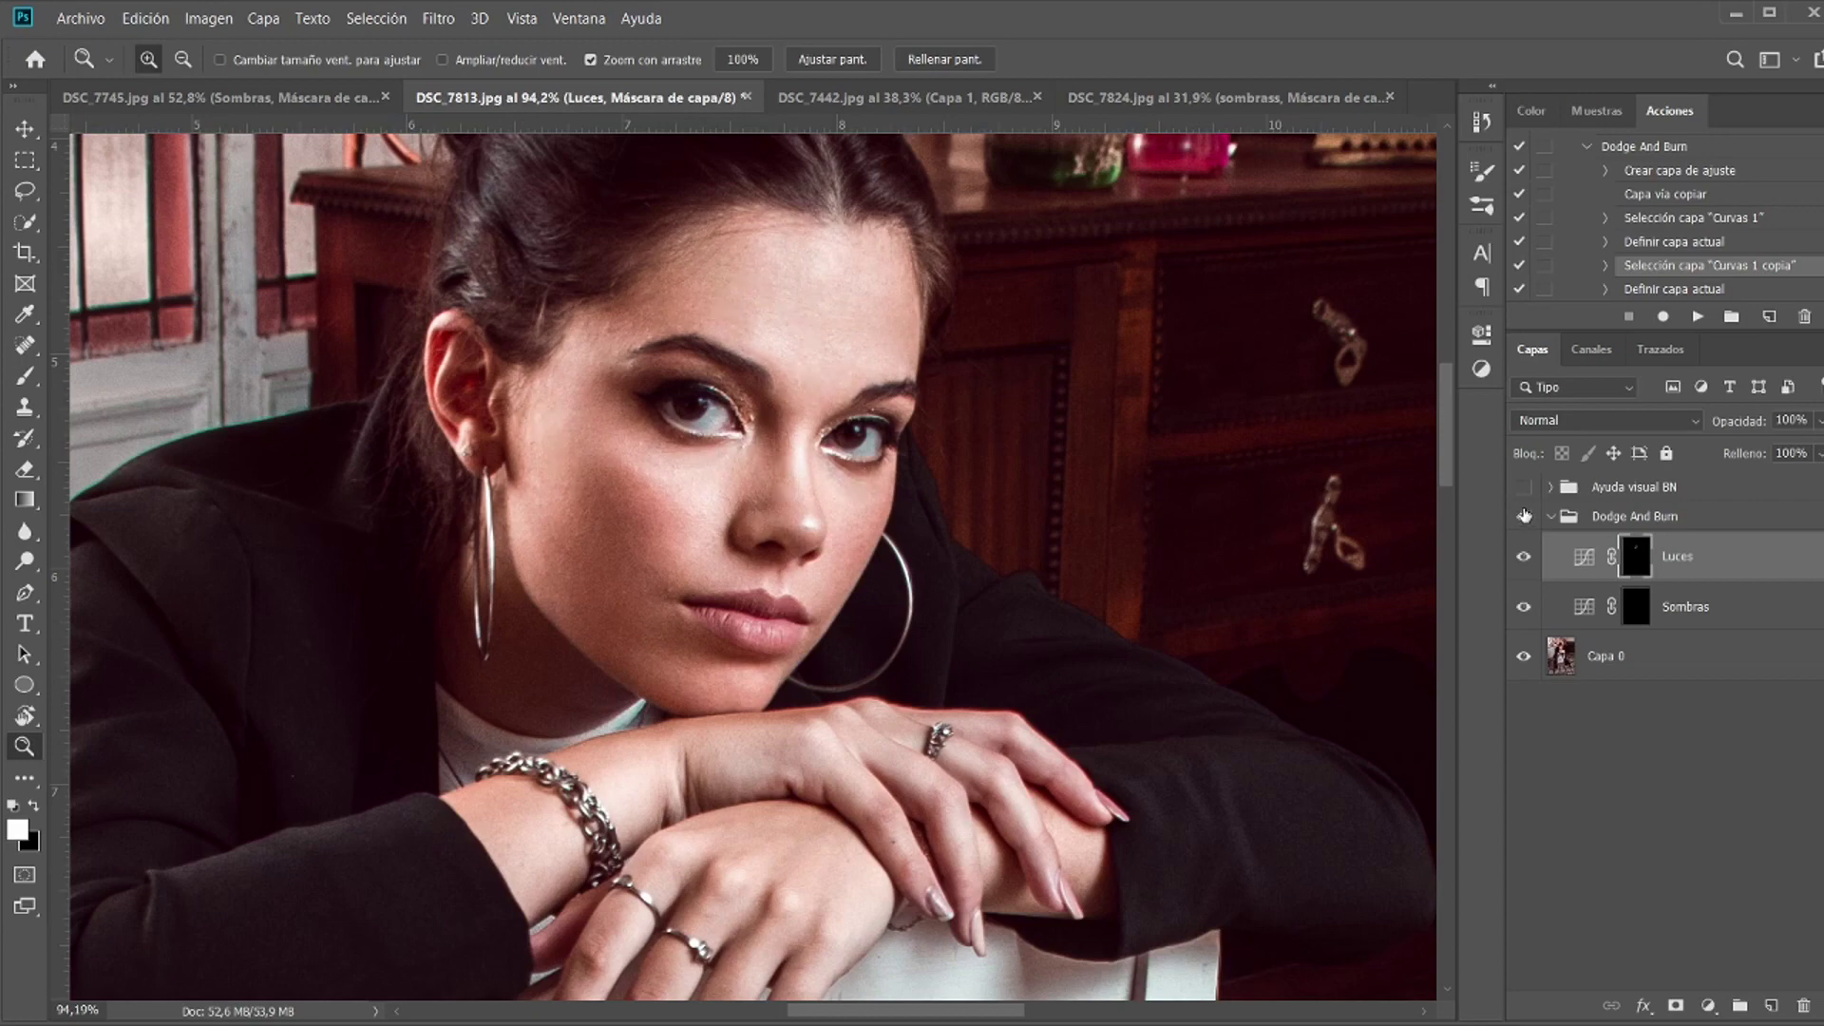
Step: Switch to DSC_7442.jpg and compare the face with the retouched Capa 0 layer shown and hidden
{"action": "left_click", "coordinate": [937, 99]}
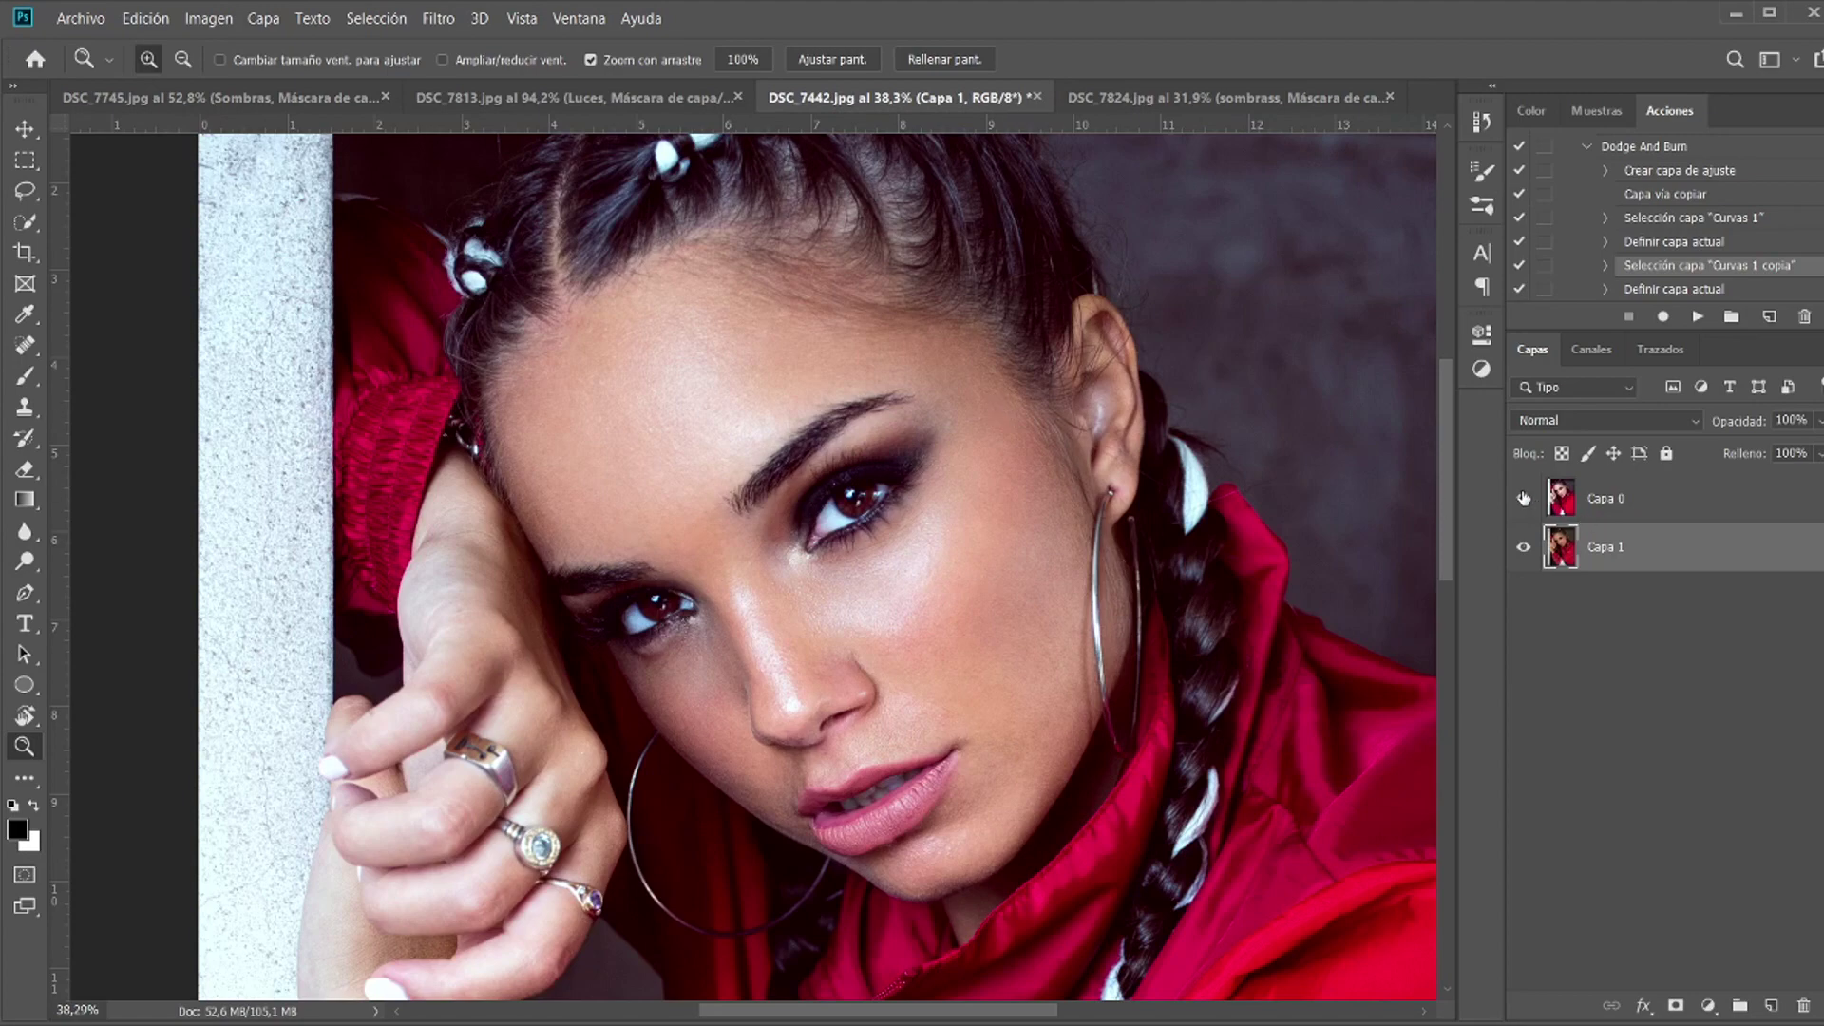
{"action": "scroll", "coordinate": [1210, 527], "scroll_direction": "down", "scroll_amount": 1}
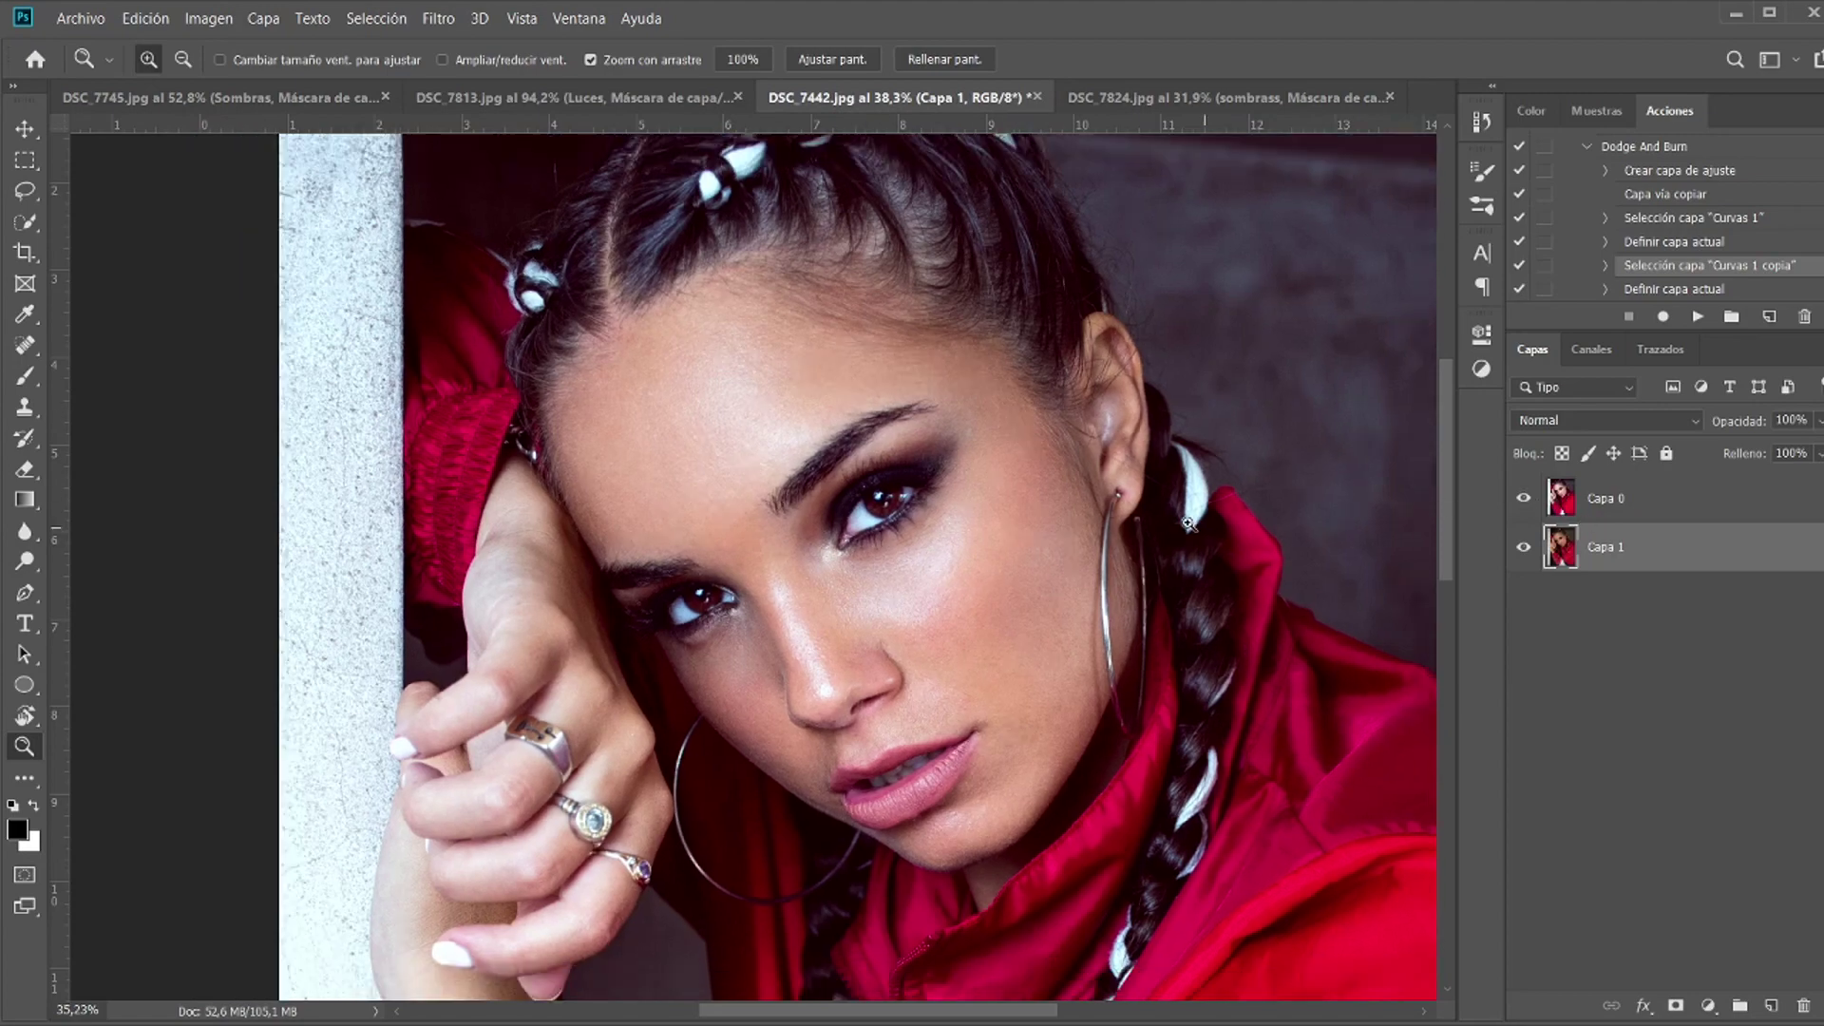
{"action": "left_click", "coordinate": [1531, 498]}
{"action": "left_click", "coordinate": [1532, 498]}
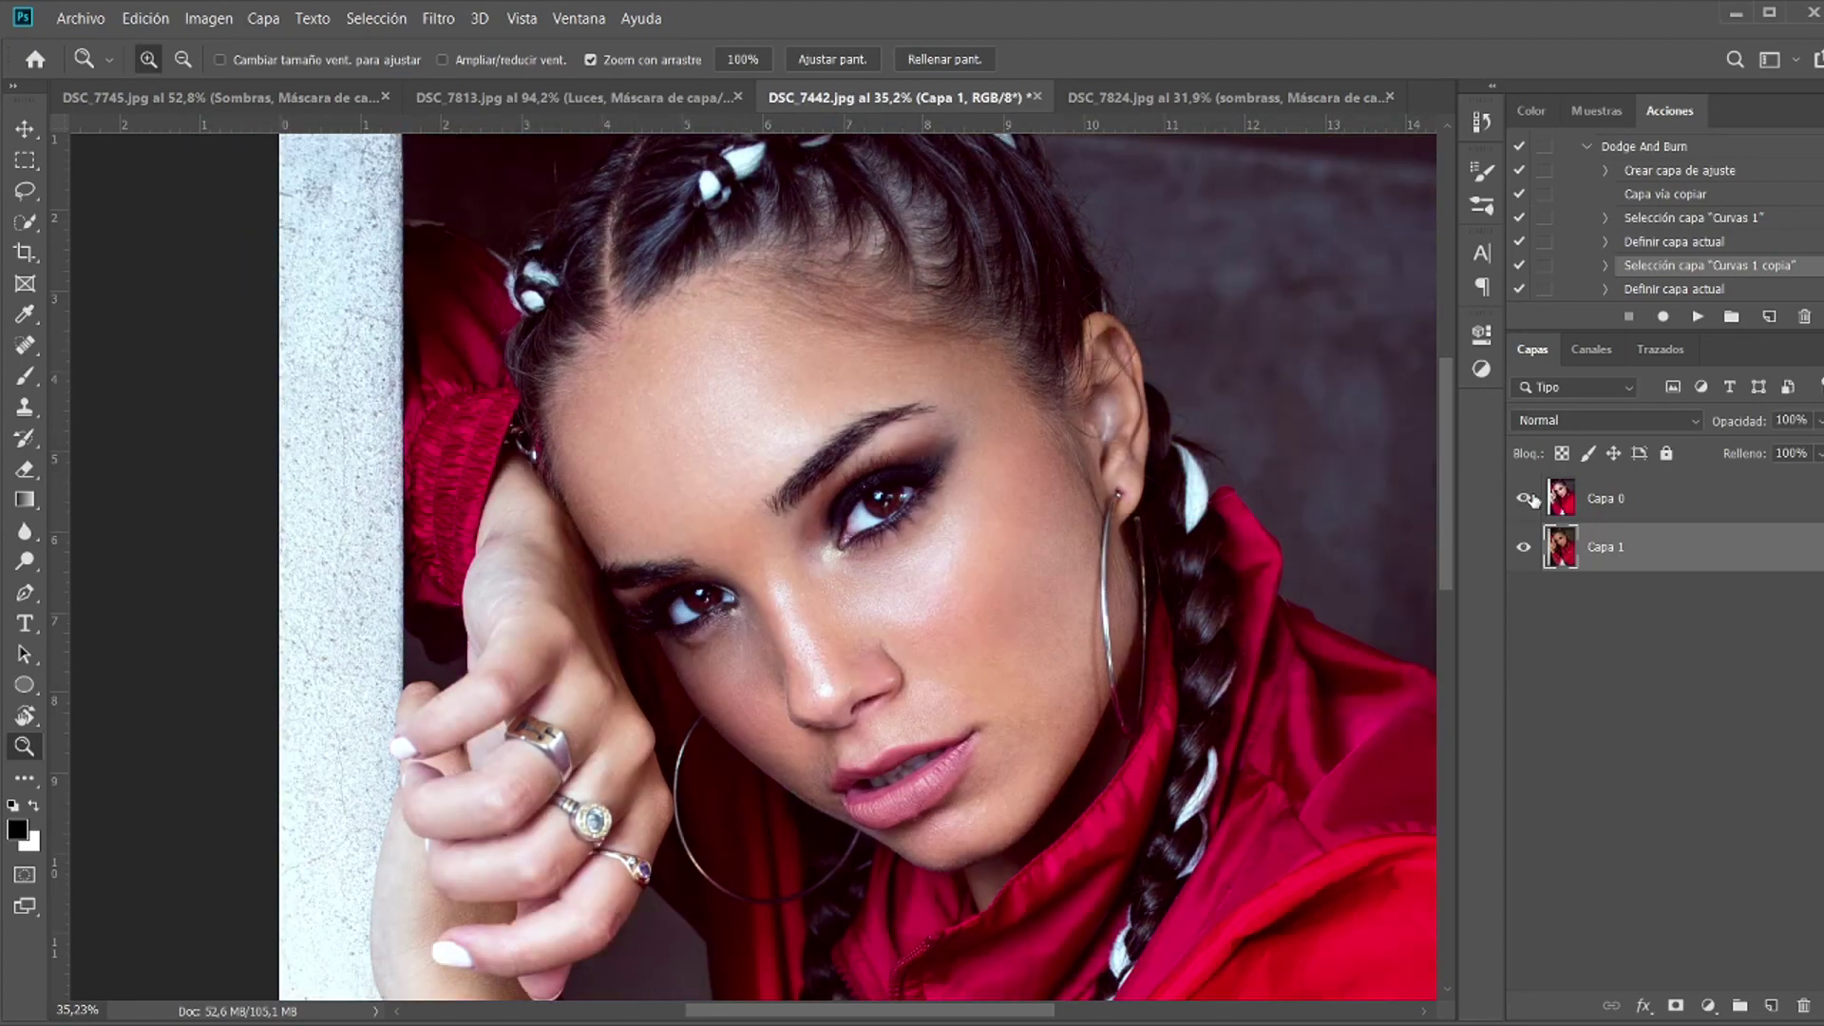
{"action": "left_click", "coordinate": [1531, 499]}
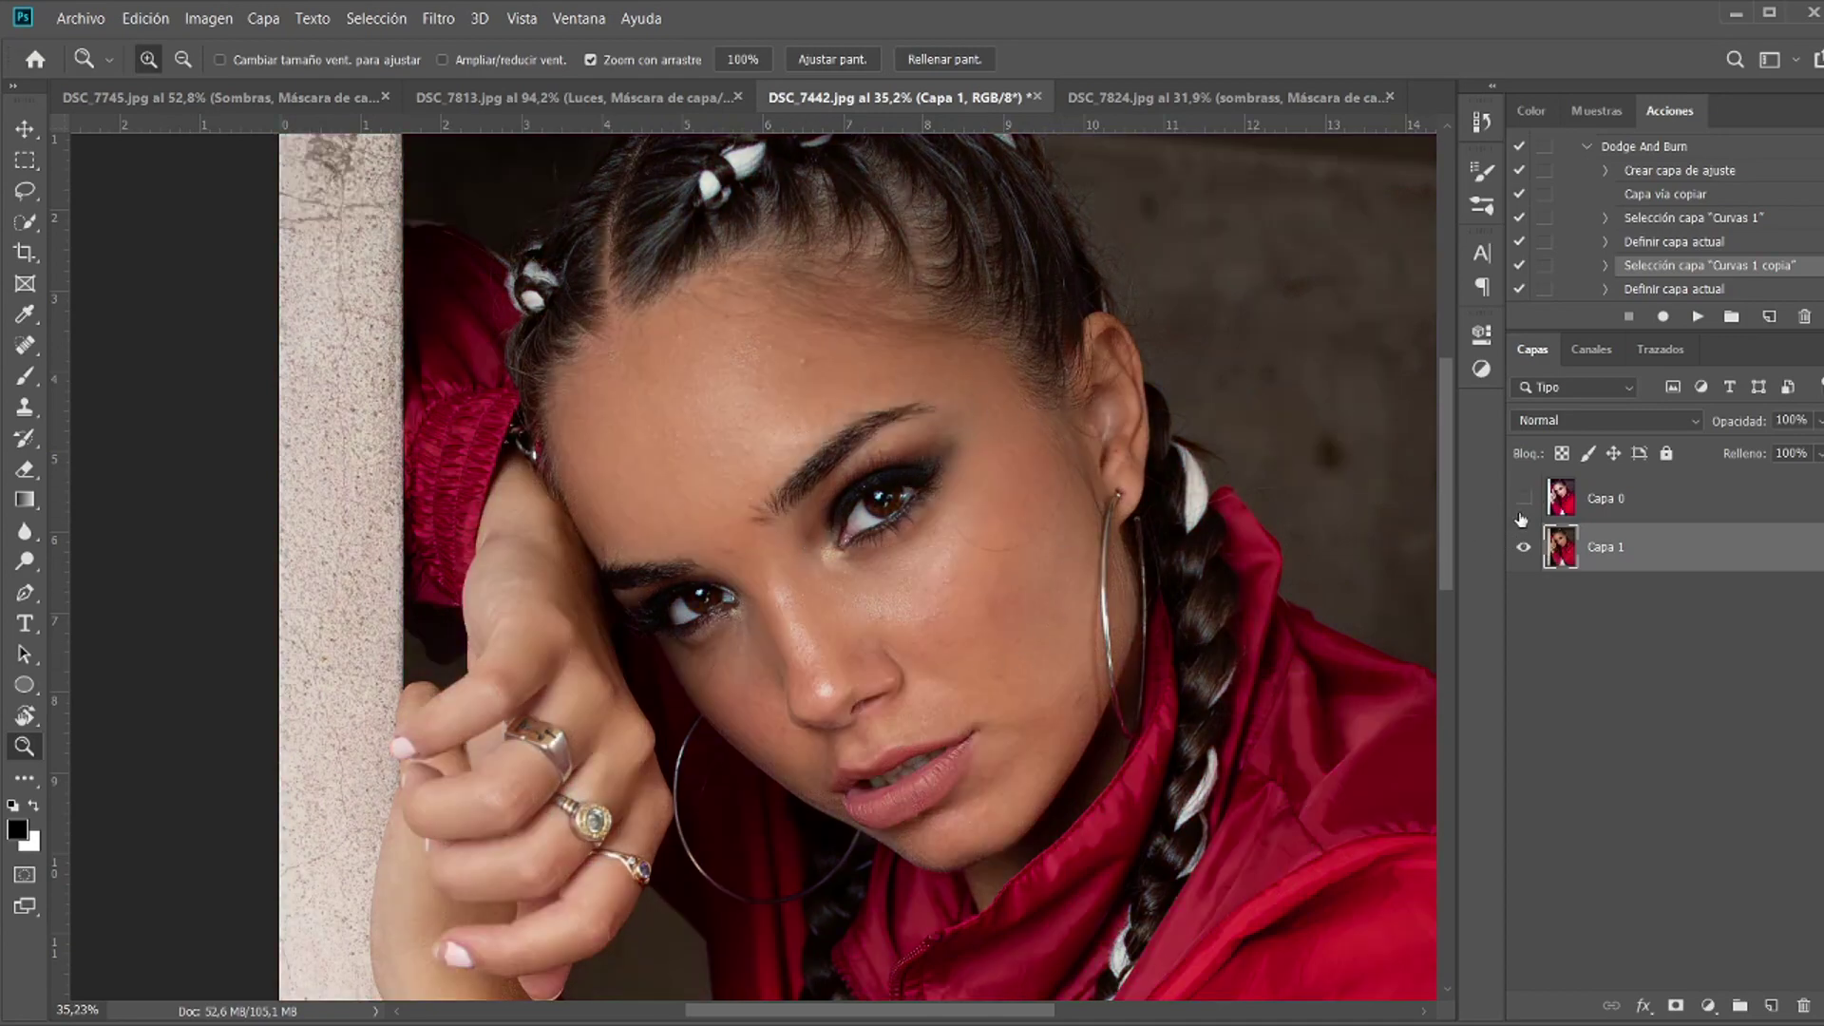
{"action": "left_click", "coordinate": [1525, 499]}
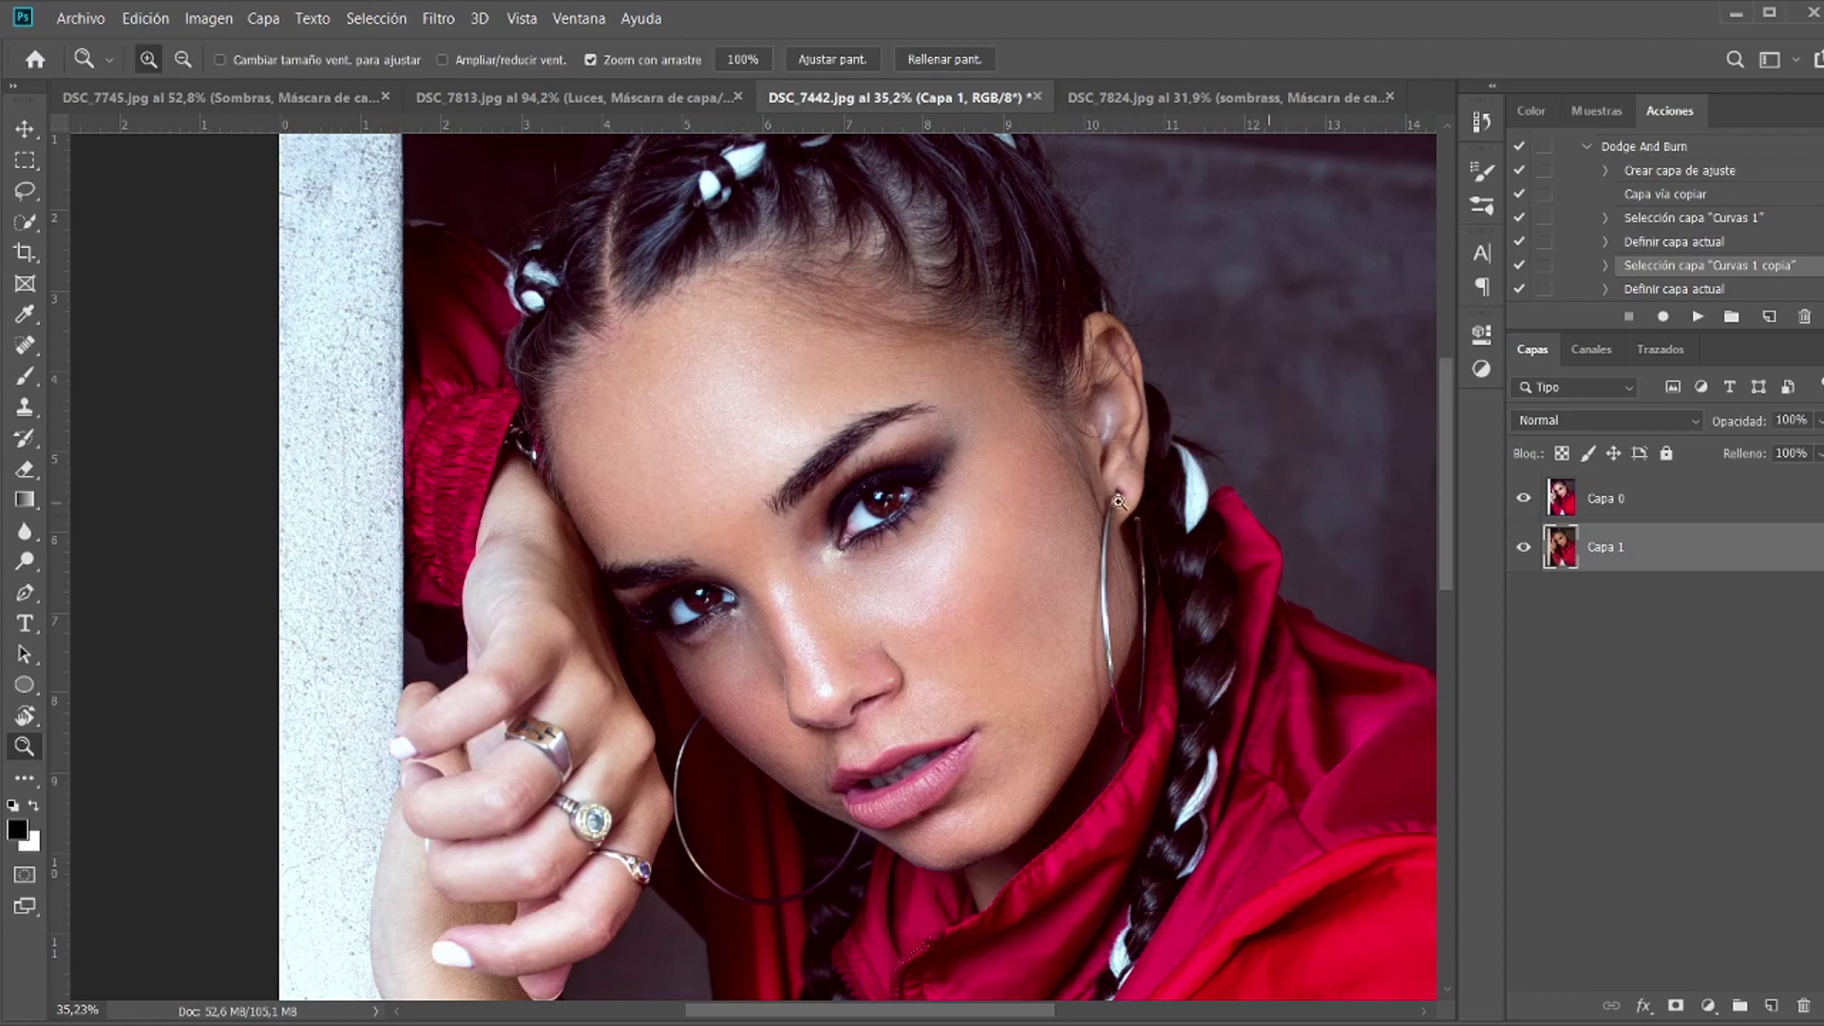
{"action": "left_click_drag", "start_coordinate": [892, 554], "coordinate": [918, 550]}
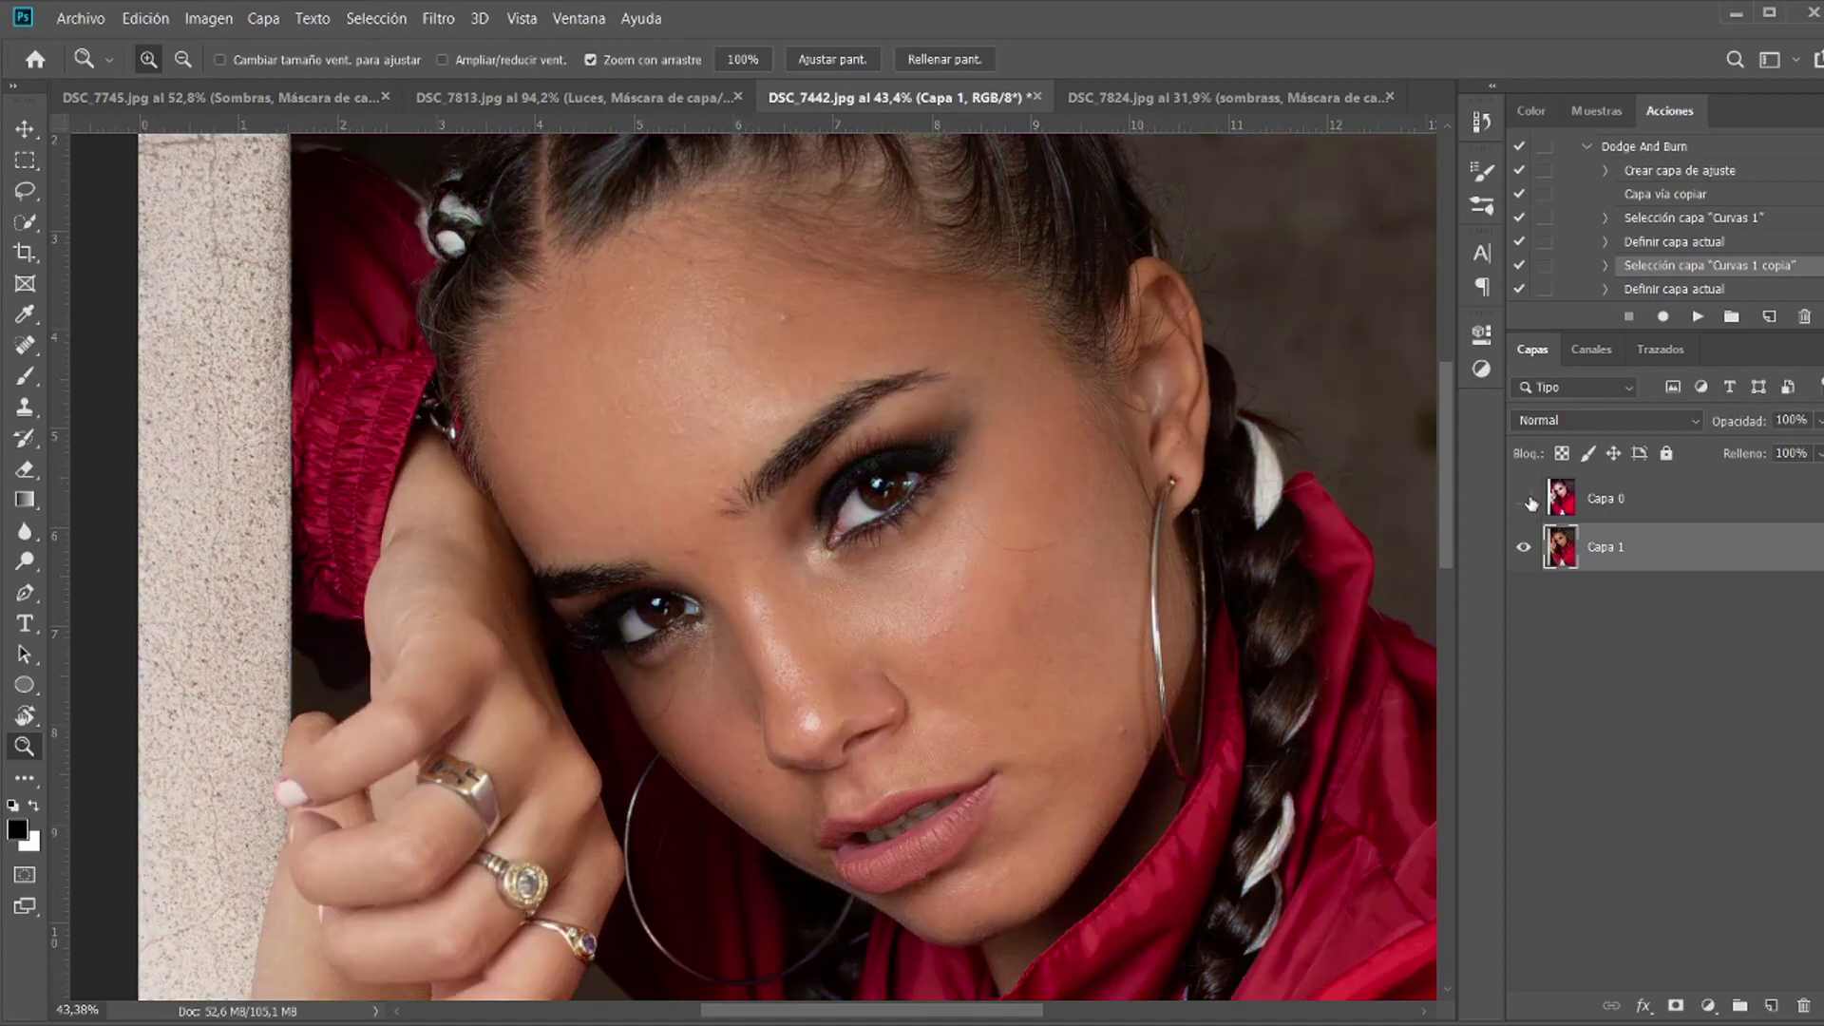
{"action": "left_click", "coordinate": [1525, 499]}
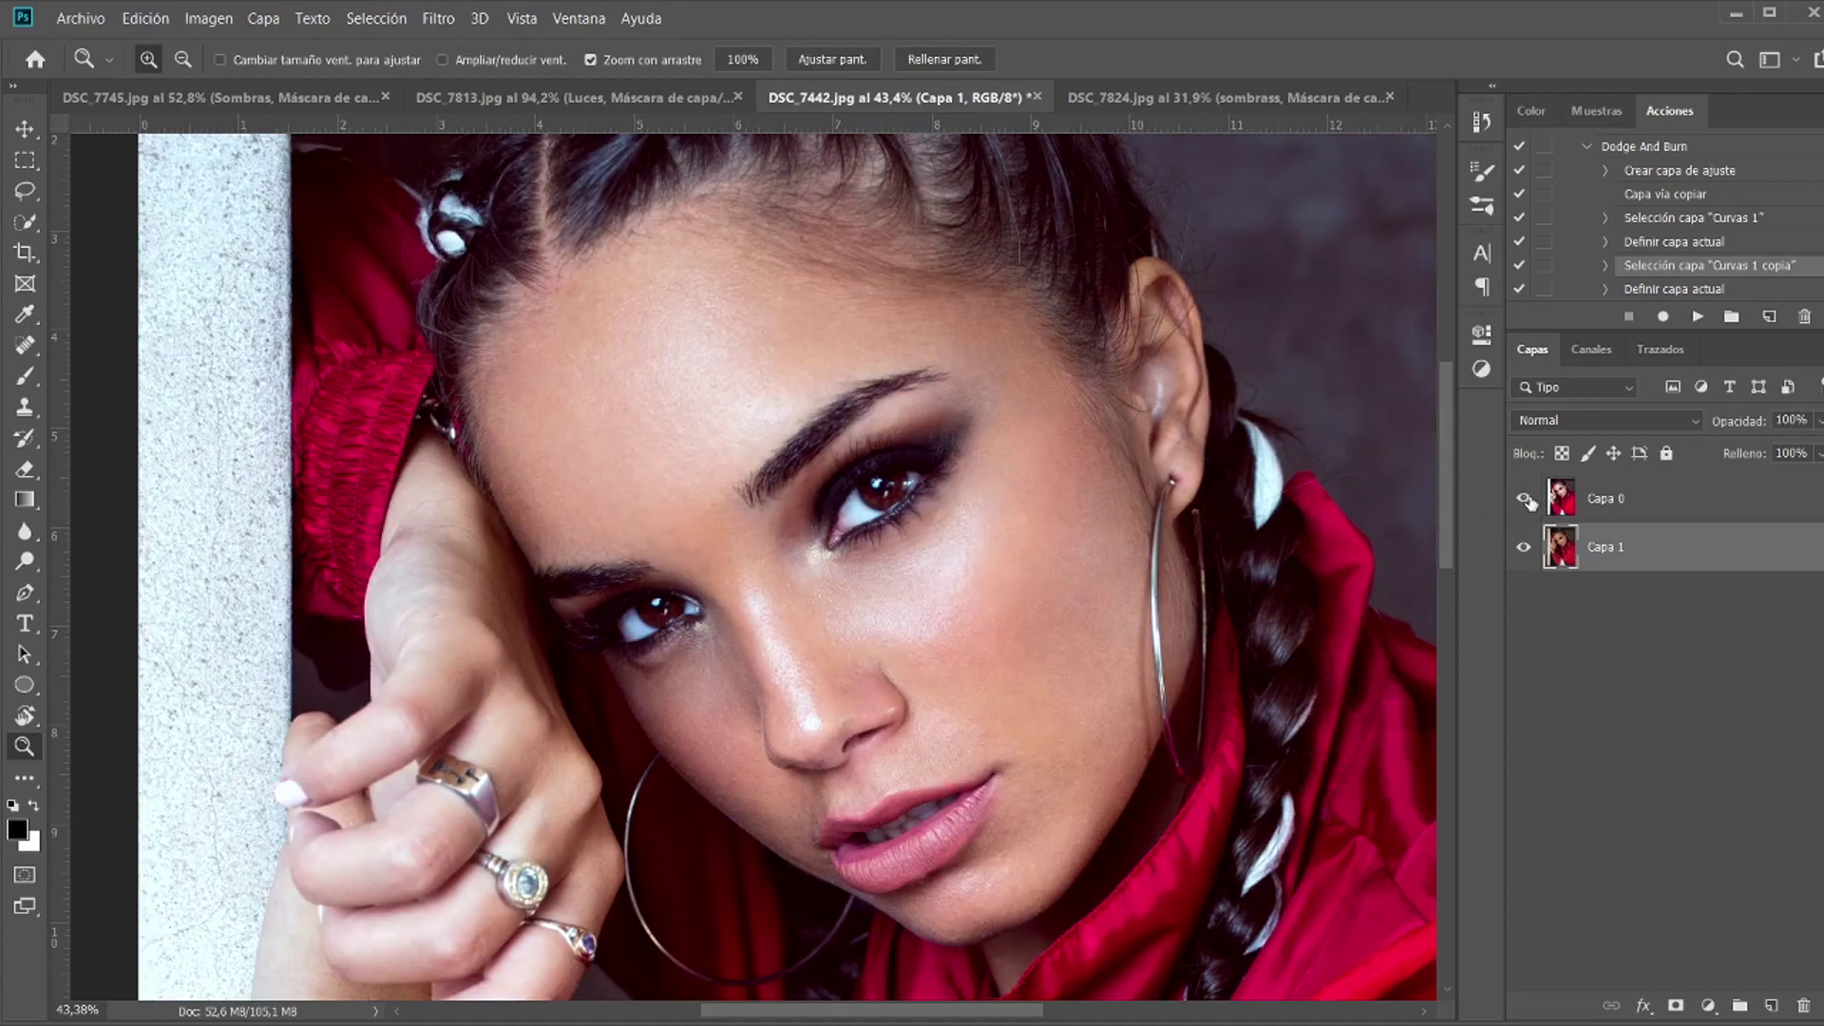
{"action": "left_click", "coordinate": [1526, 499]}
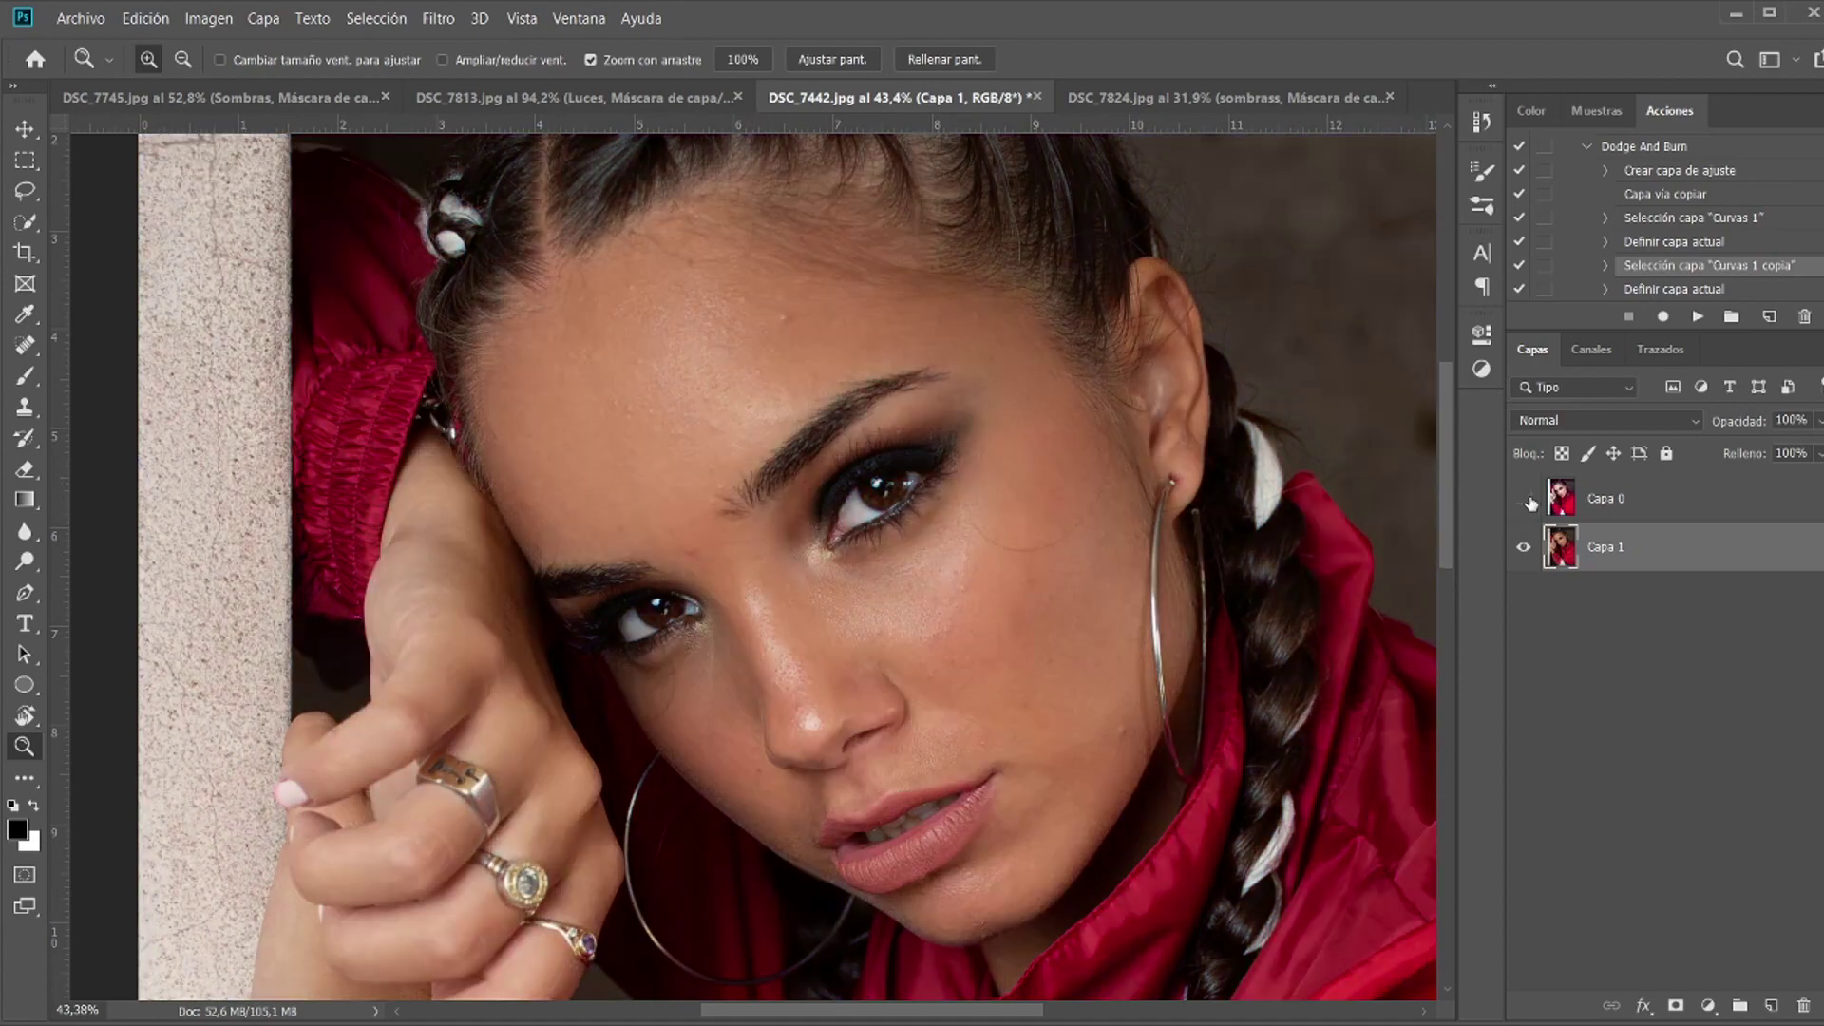
{"action": "left_click", "coordinate": [1527, 500]}
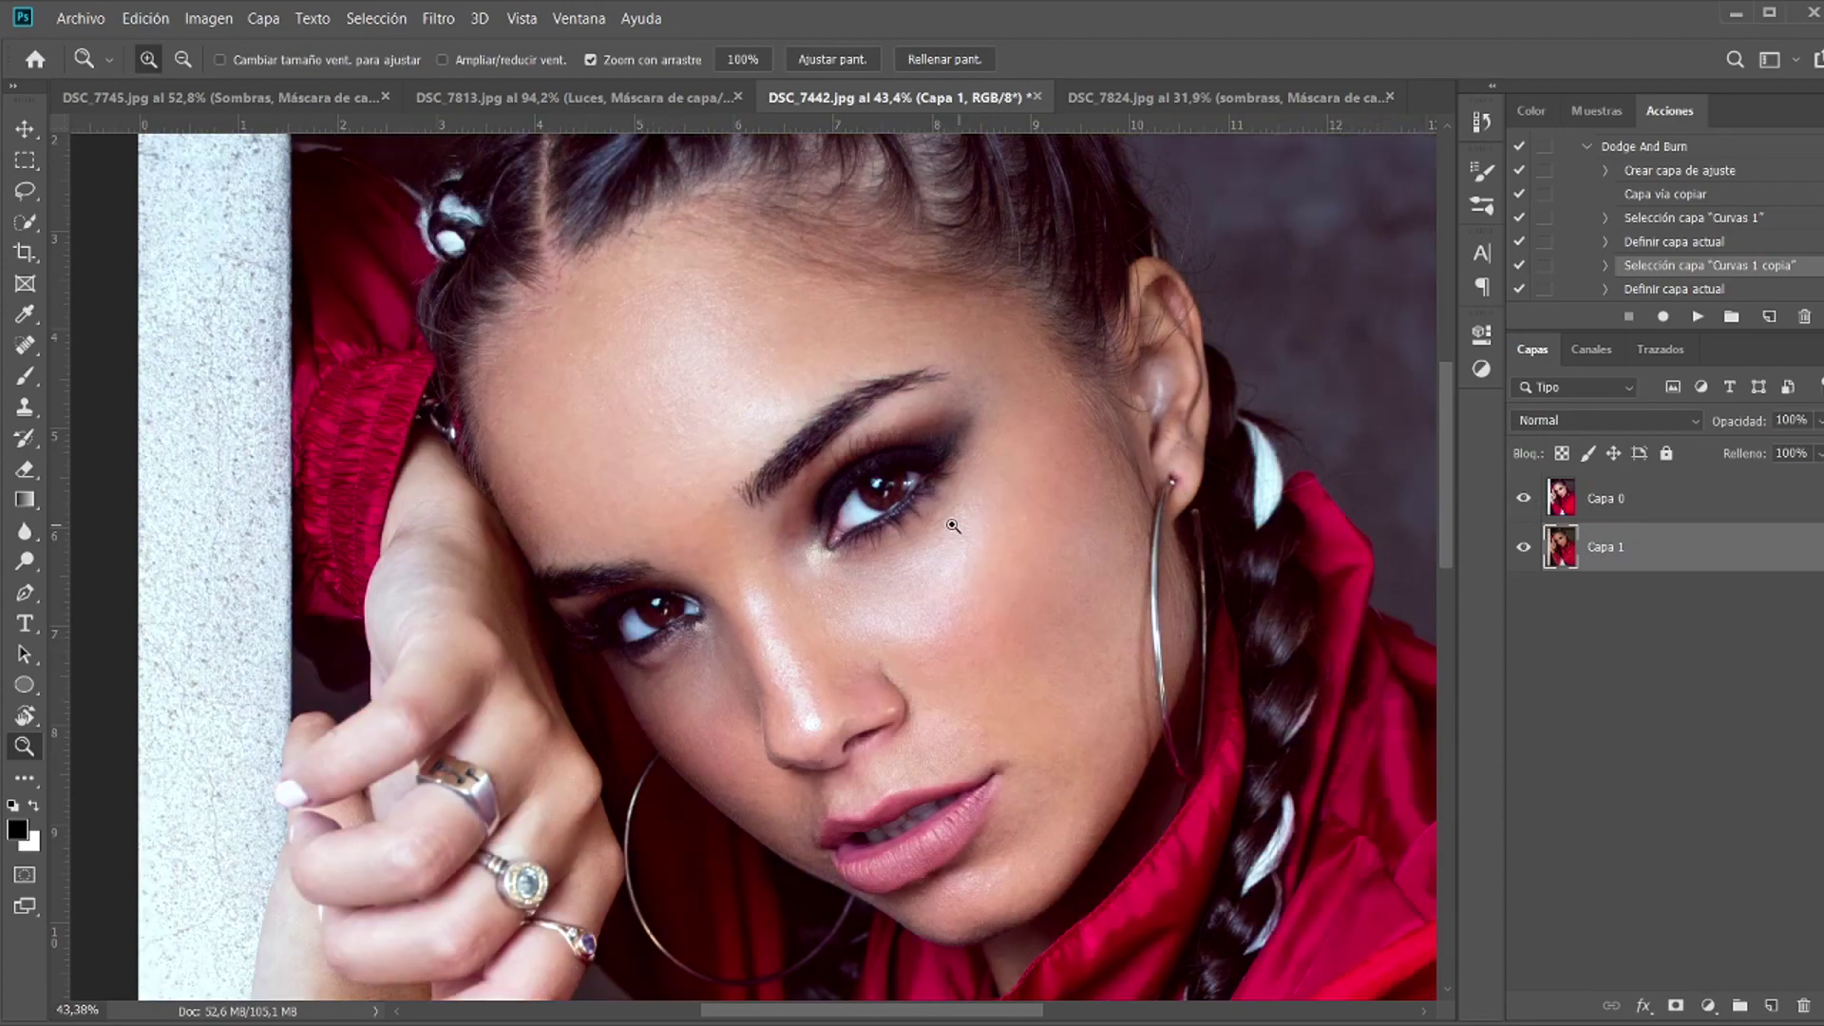
{"action": "left_click", "coordinate": [1523, 498]}
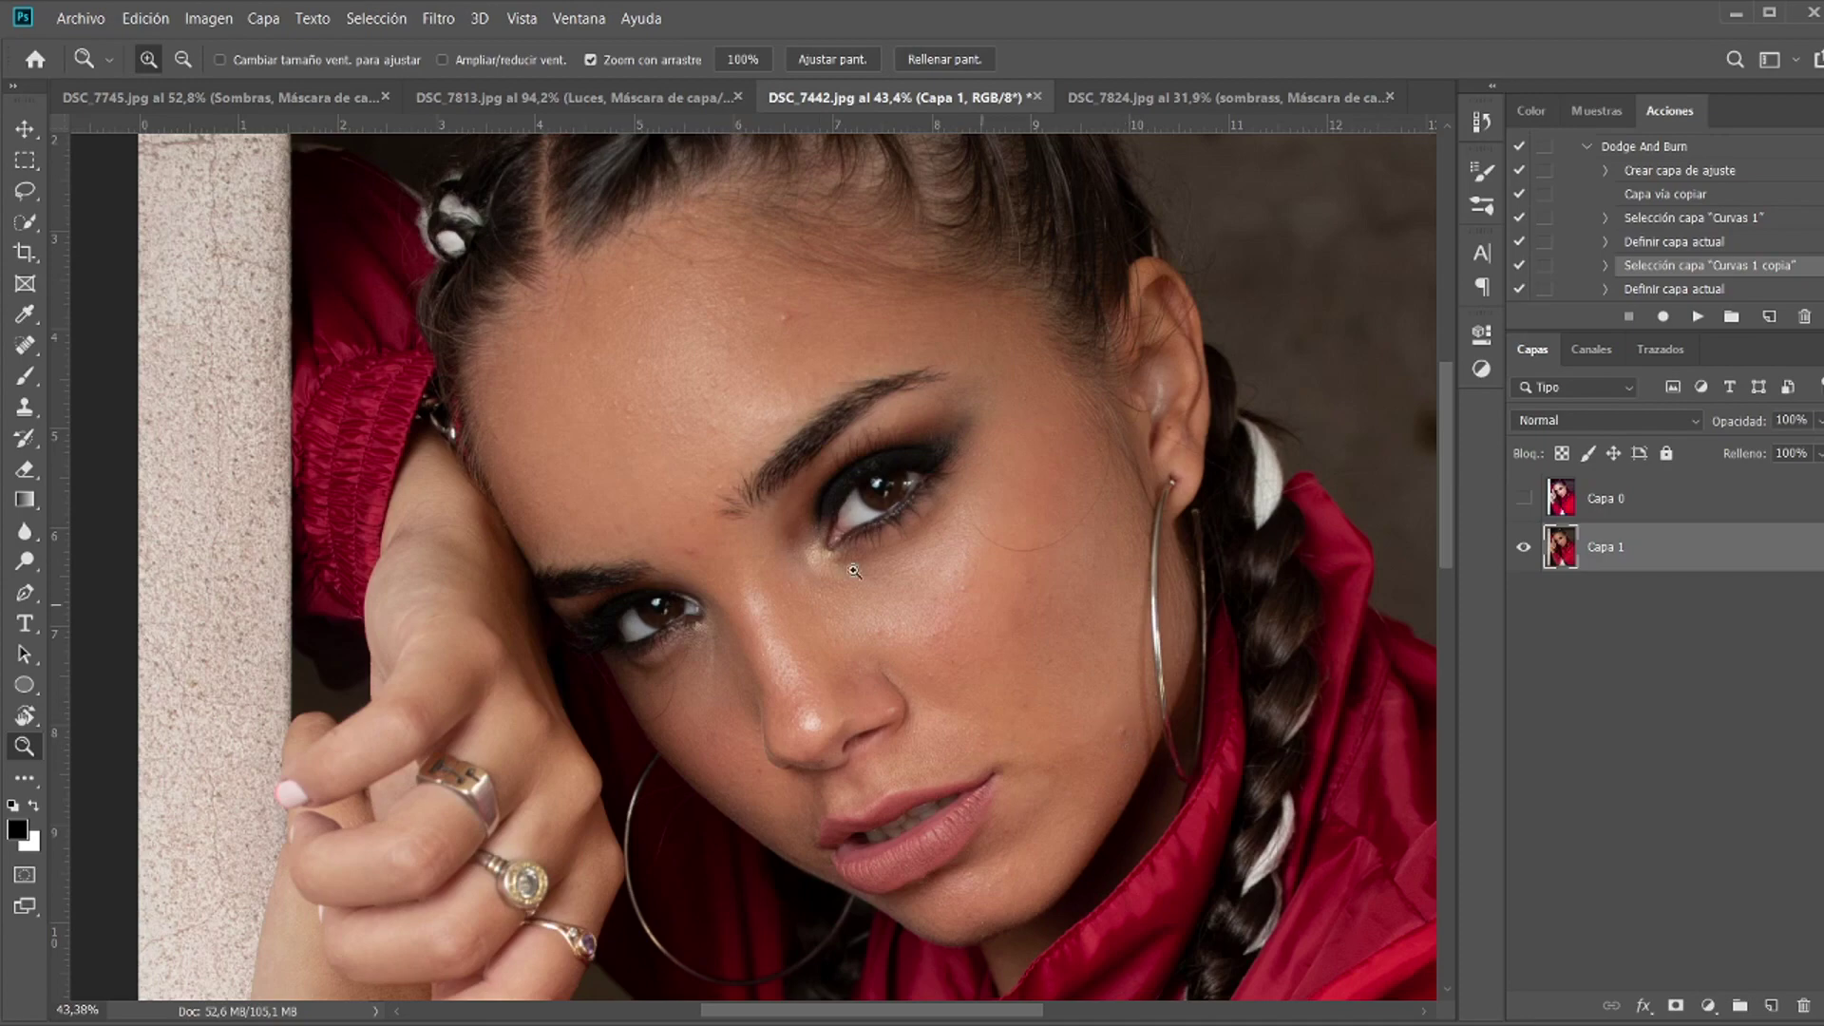
Step: Compare the hand, rings and fingernails up close with Capa 0 shown and hidden
{"action": "scroll", "coordinate": [611, 696], "scroll_direction": "down", "scroll_amount": 5}
{"action": "scroll", "coordinate": [311, 863], "scroll_direction": "down", "scroll_amount": 2}
{"action": "left_click_drag", "start_coordinate": [320, 855], "coordinate": [366, 771]}
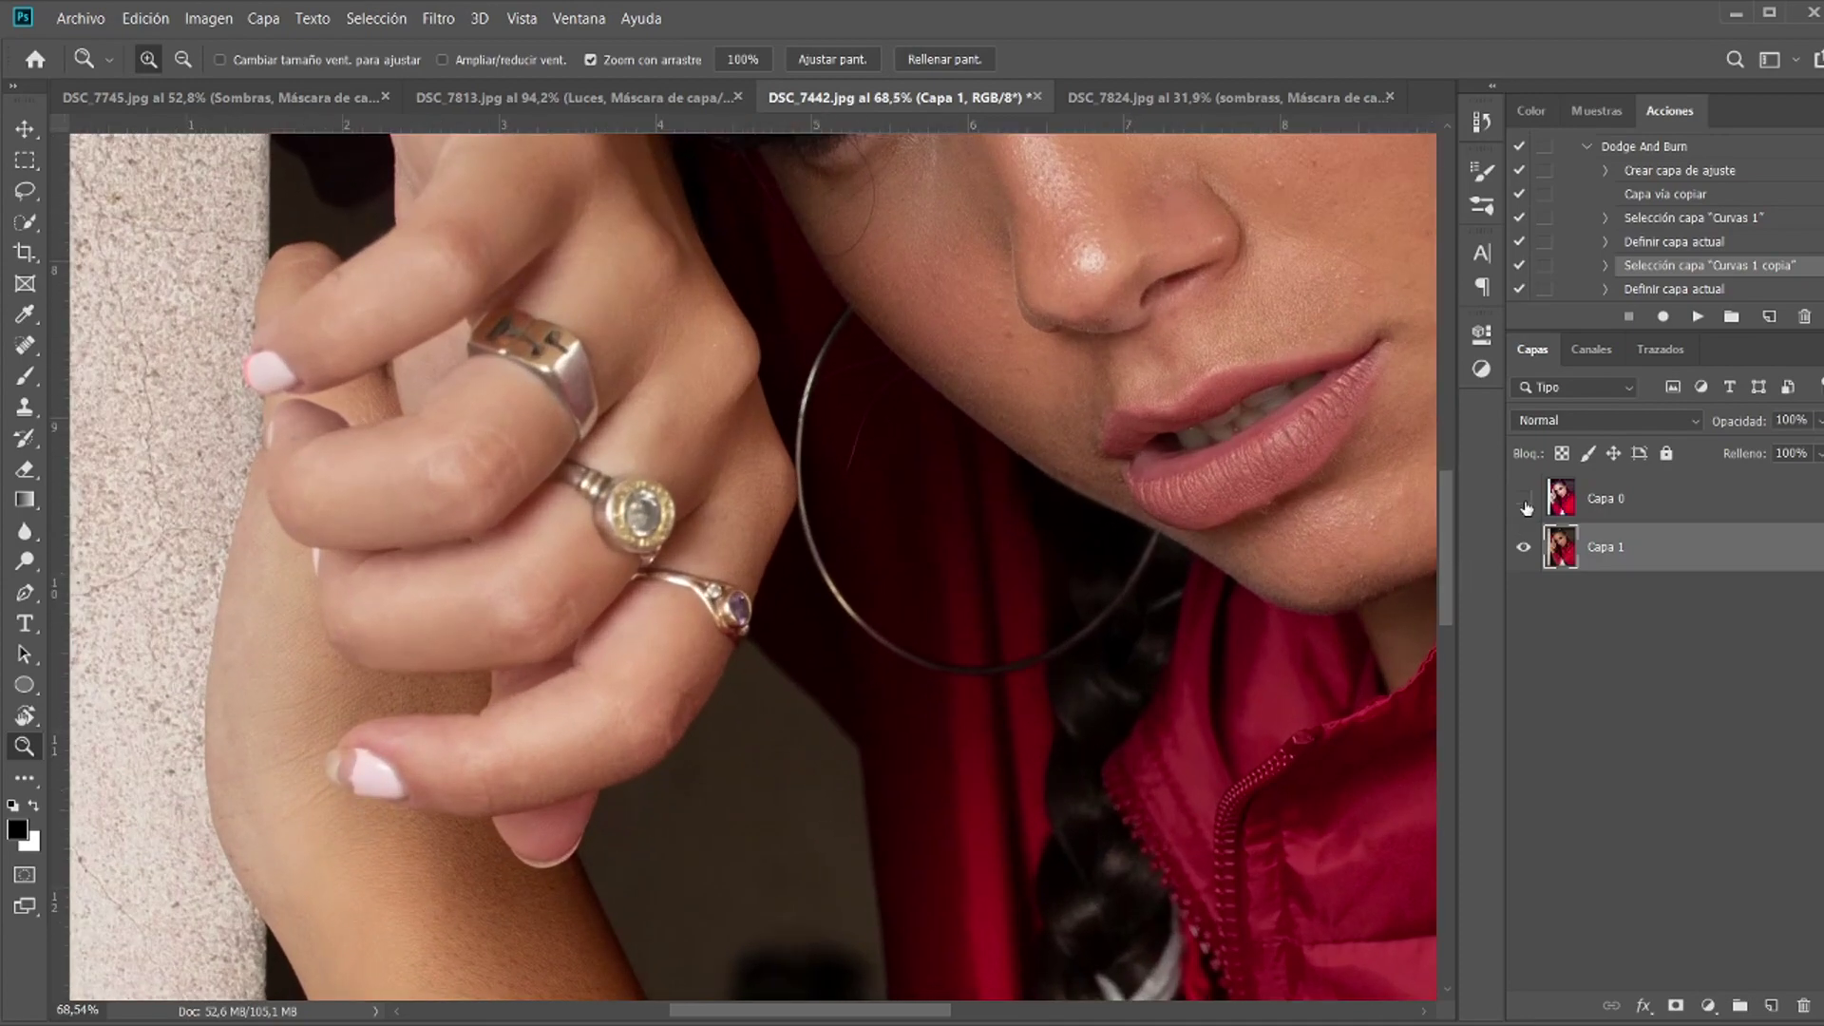
{"action": "left_click", "coordinate": [1525, 499]}
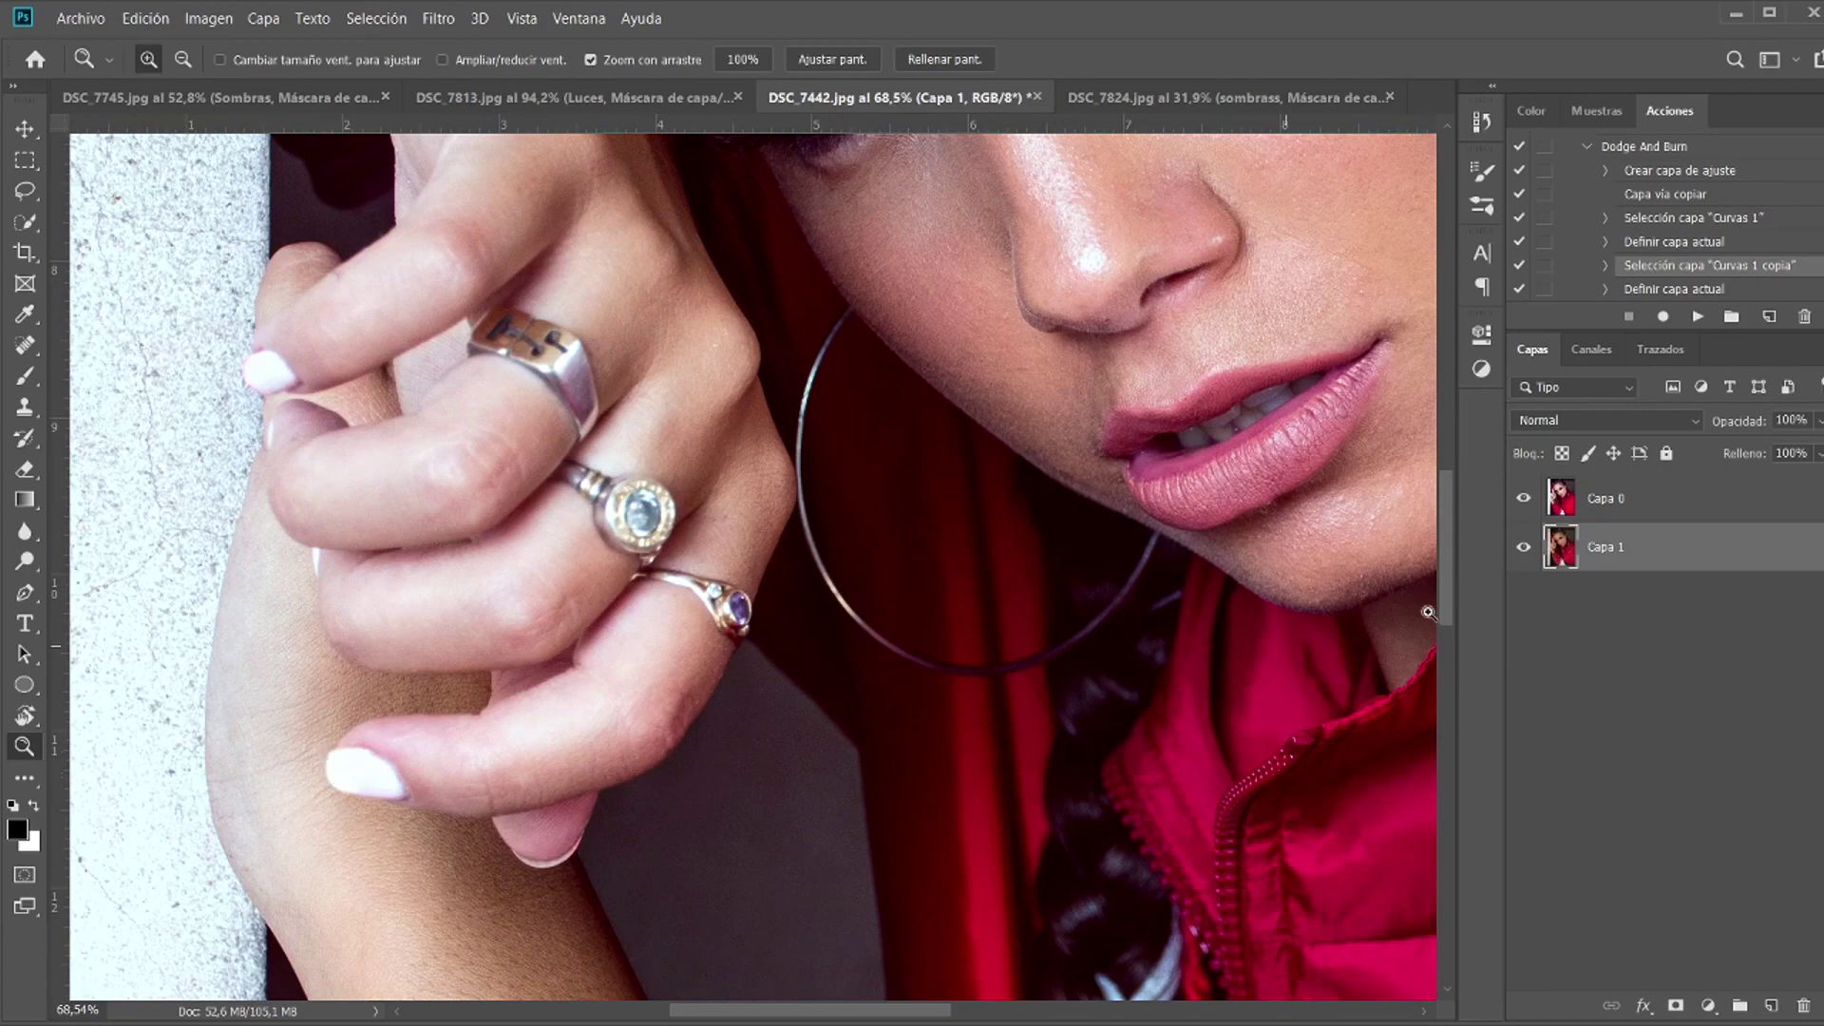
{"action": "left_click", "coordinate": [1525, 502]}
Step: Compare the wider DSC_7442.jpg portrait with Capa 0 shown and hidden, leaving the layer visible
{"action": "key", "text": "ctrl+0"}
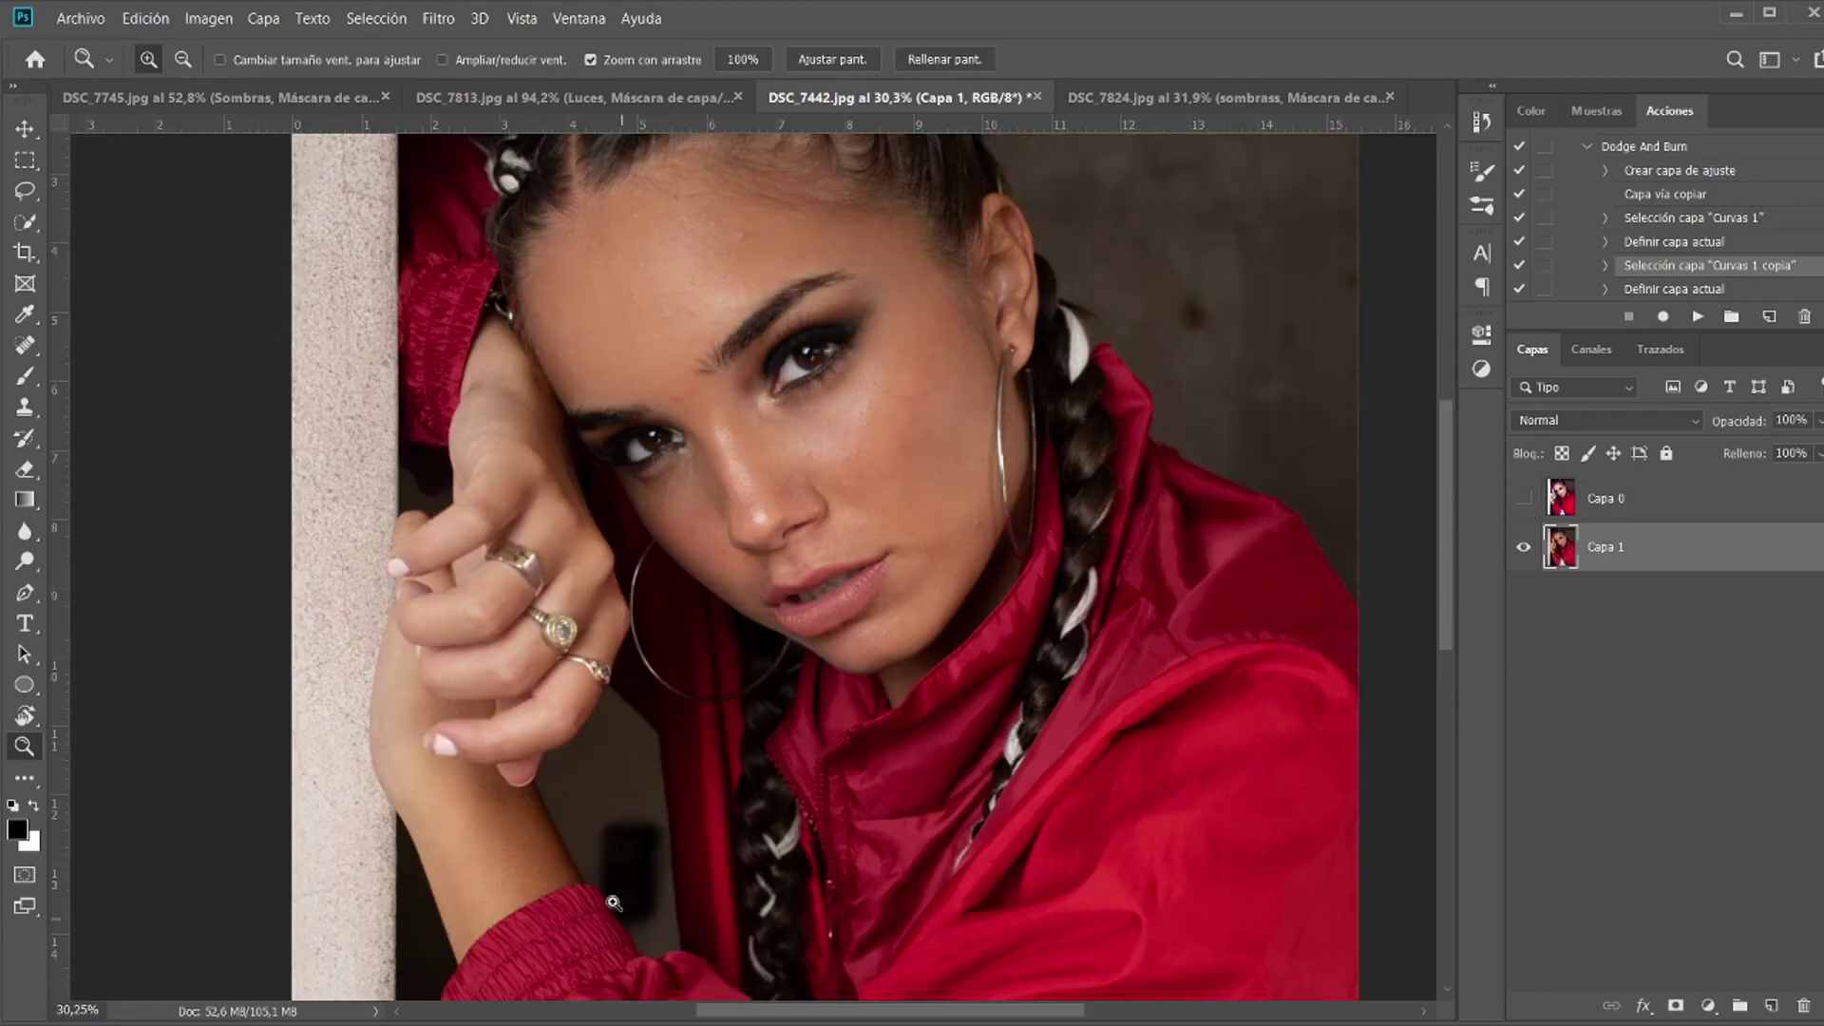
{"action": "left_click", "coordinate": [1523, 500]}
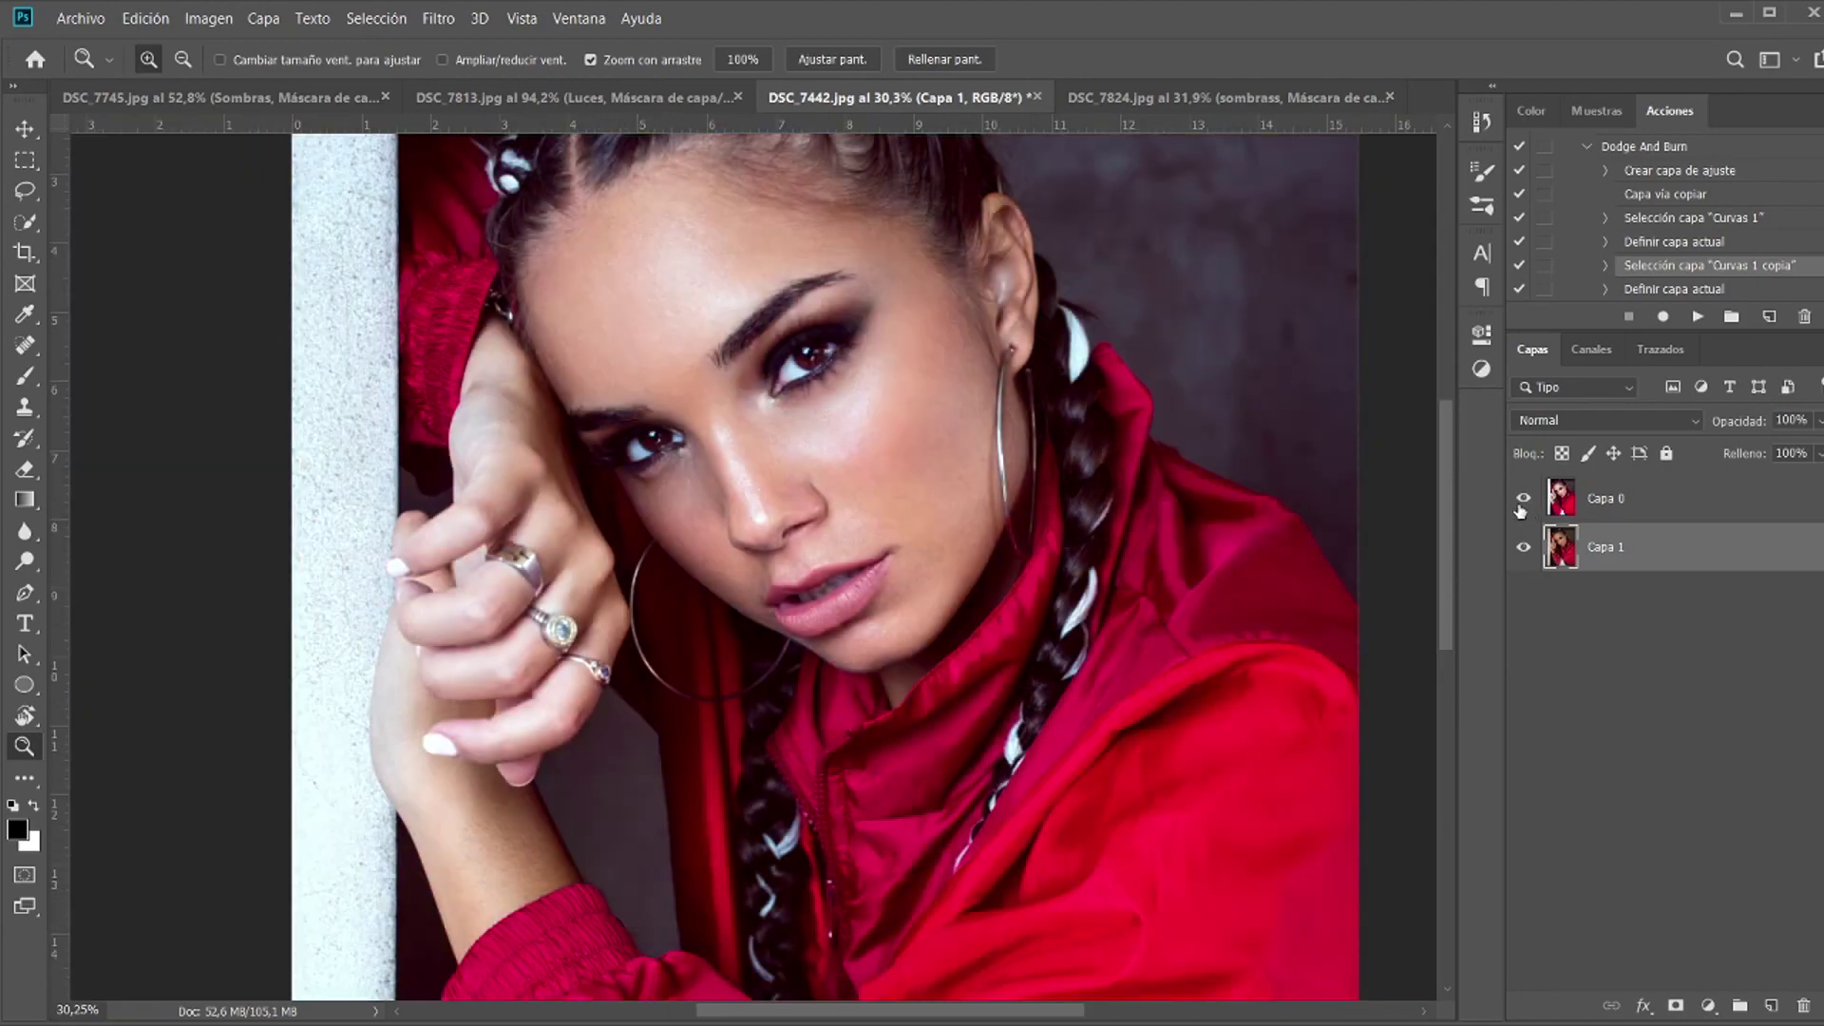
{"action": "left_click", "coordinate": [1521, 503]}
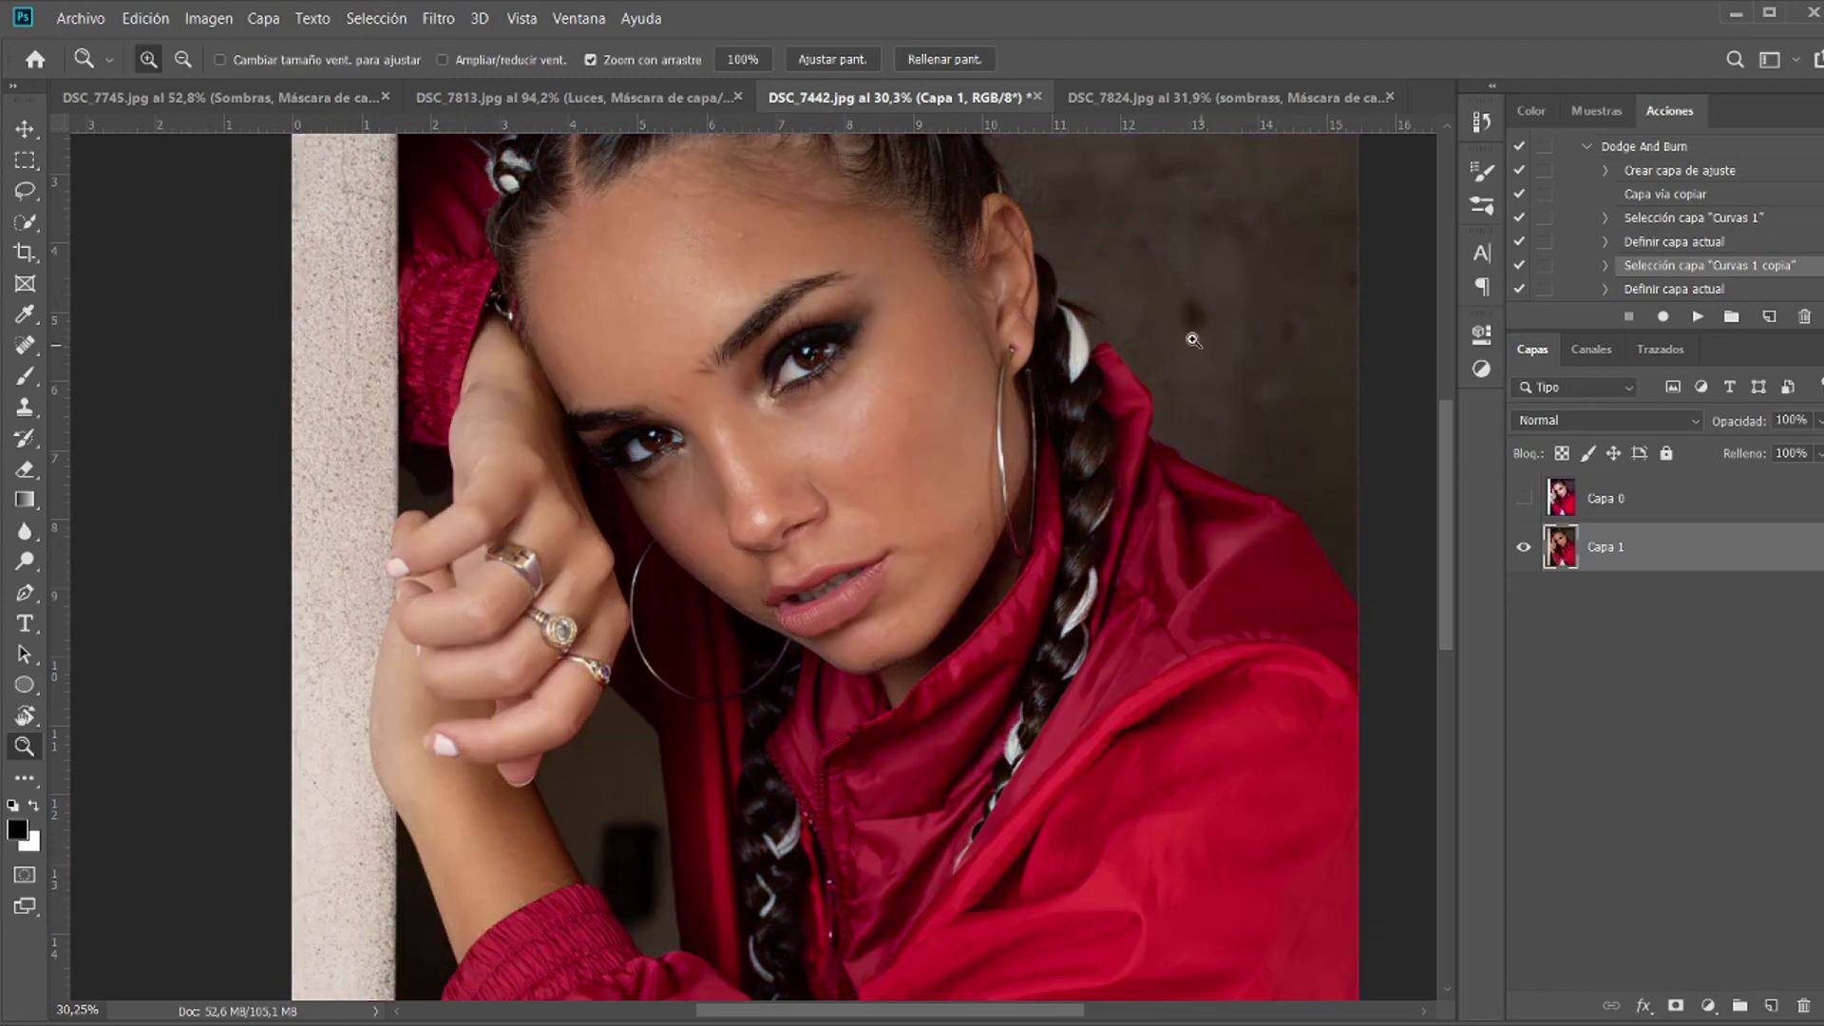
{"action": "left_click", "coordinate": [1522, 498]}
{"action": "scroll", "coordinate": [966, 536], "scroll_direction": "up", "scroll_amount": 4}
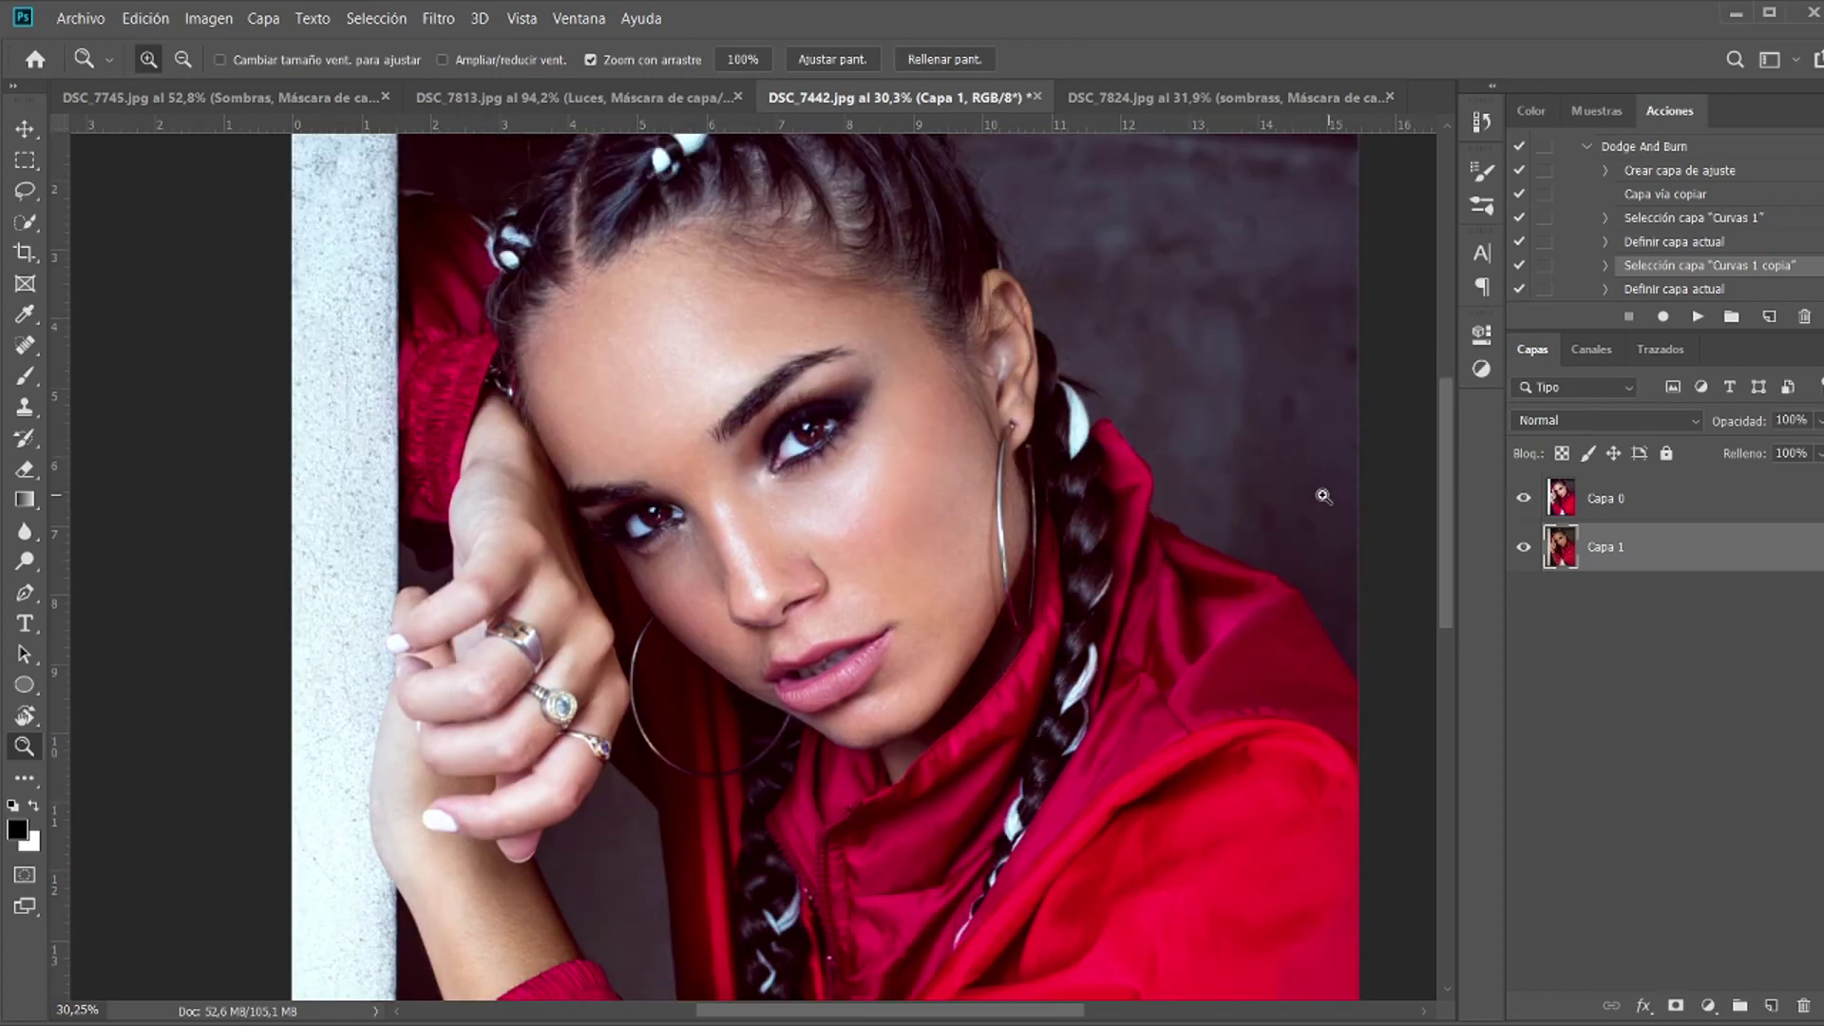
Step: Compare the face and background tones of the DSC_7442.jpg portrait with the retouched Capa 0 layer hidden and shown
{"action": "scroll", "coordinate": [966, 536], "scroll_direction": "up", "scroll_amount": 2}
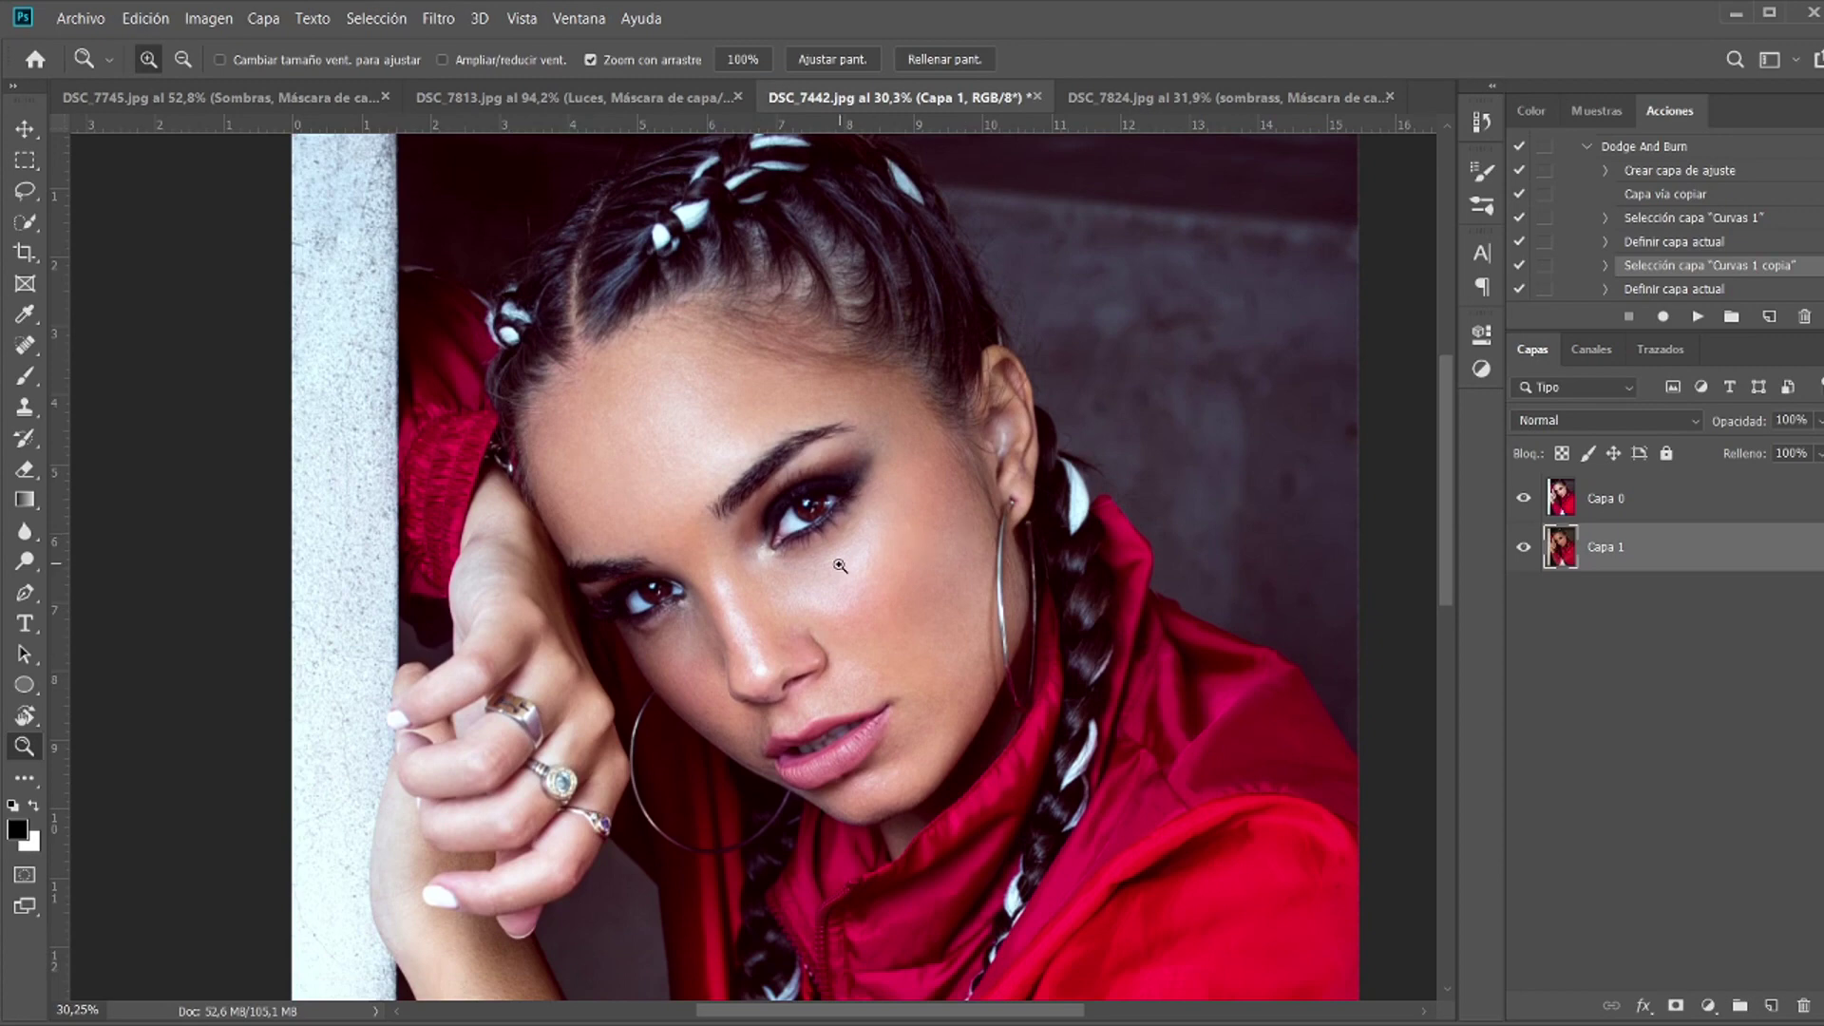
{"action": "left_click_drag", "start_coordinate": [736, 532], "coordinate": [770, 522]}
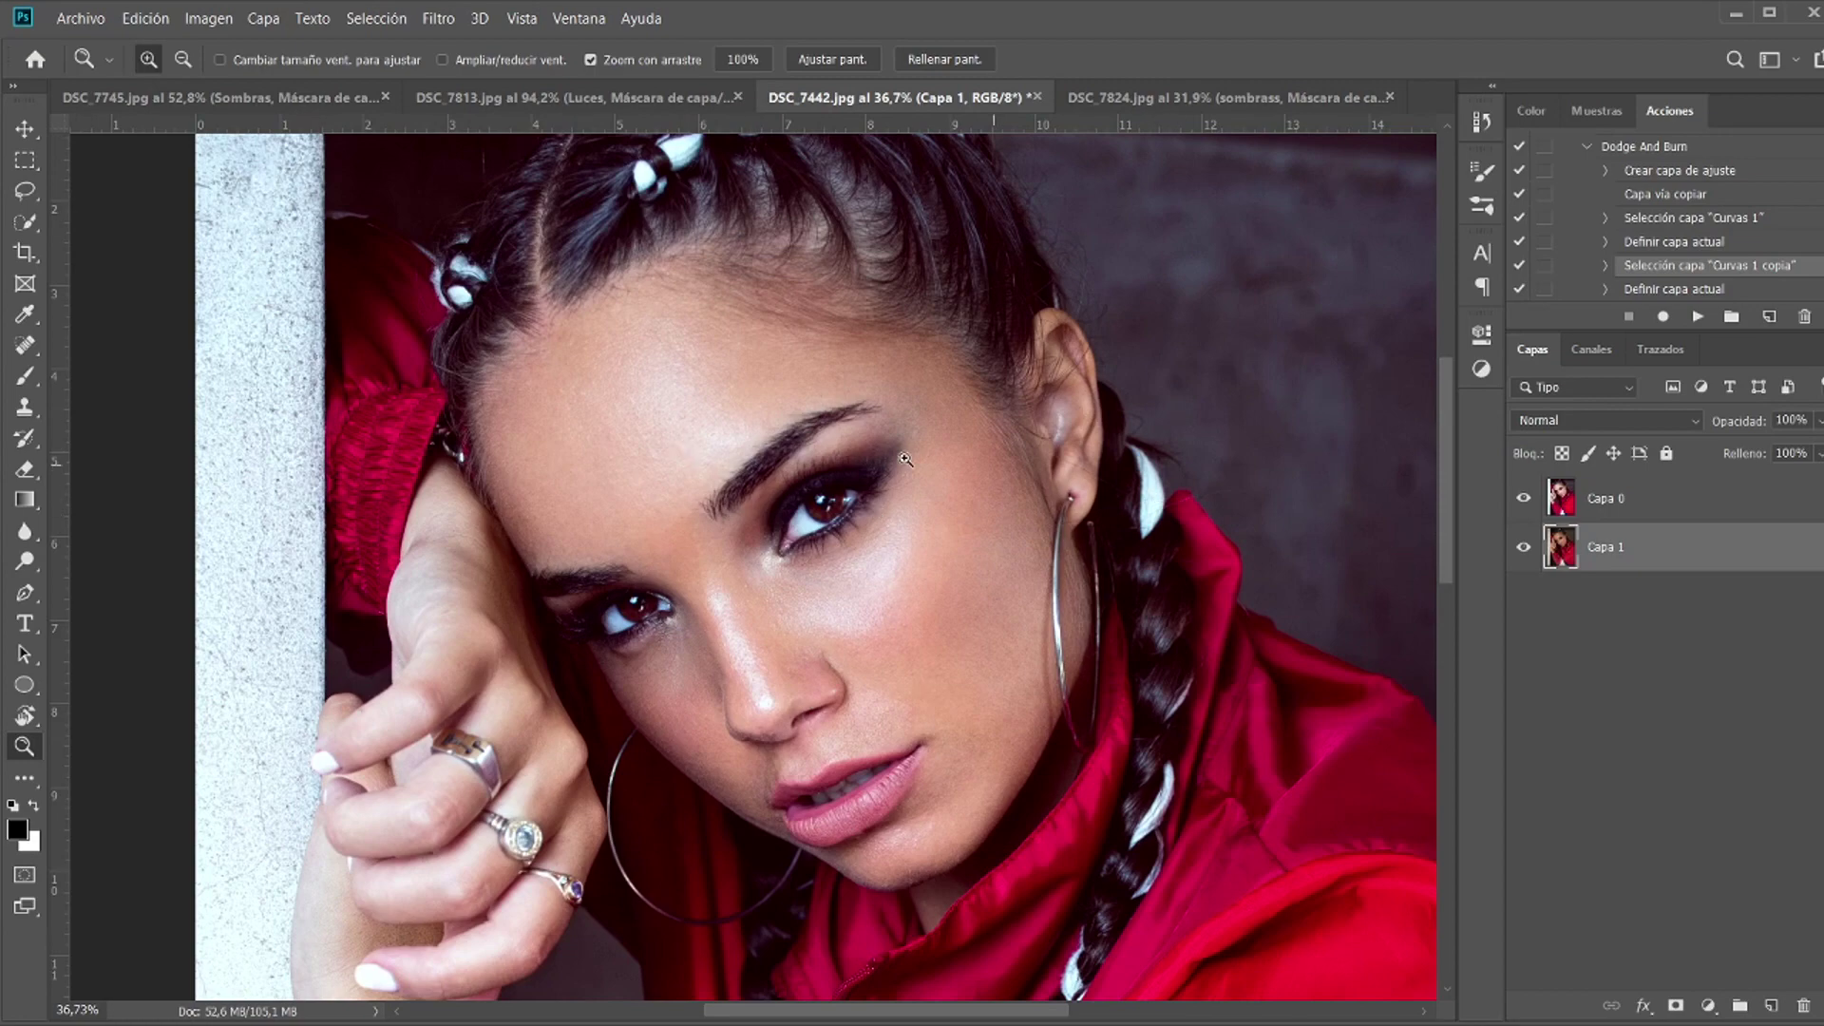
{"action": "left_click_drag", "start_coordinate": [915, 427], "coordinate": [889, 429]}
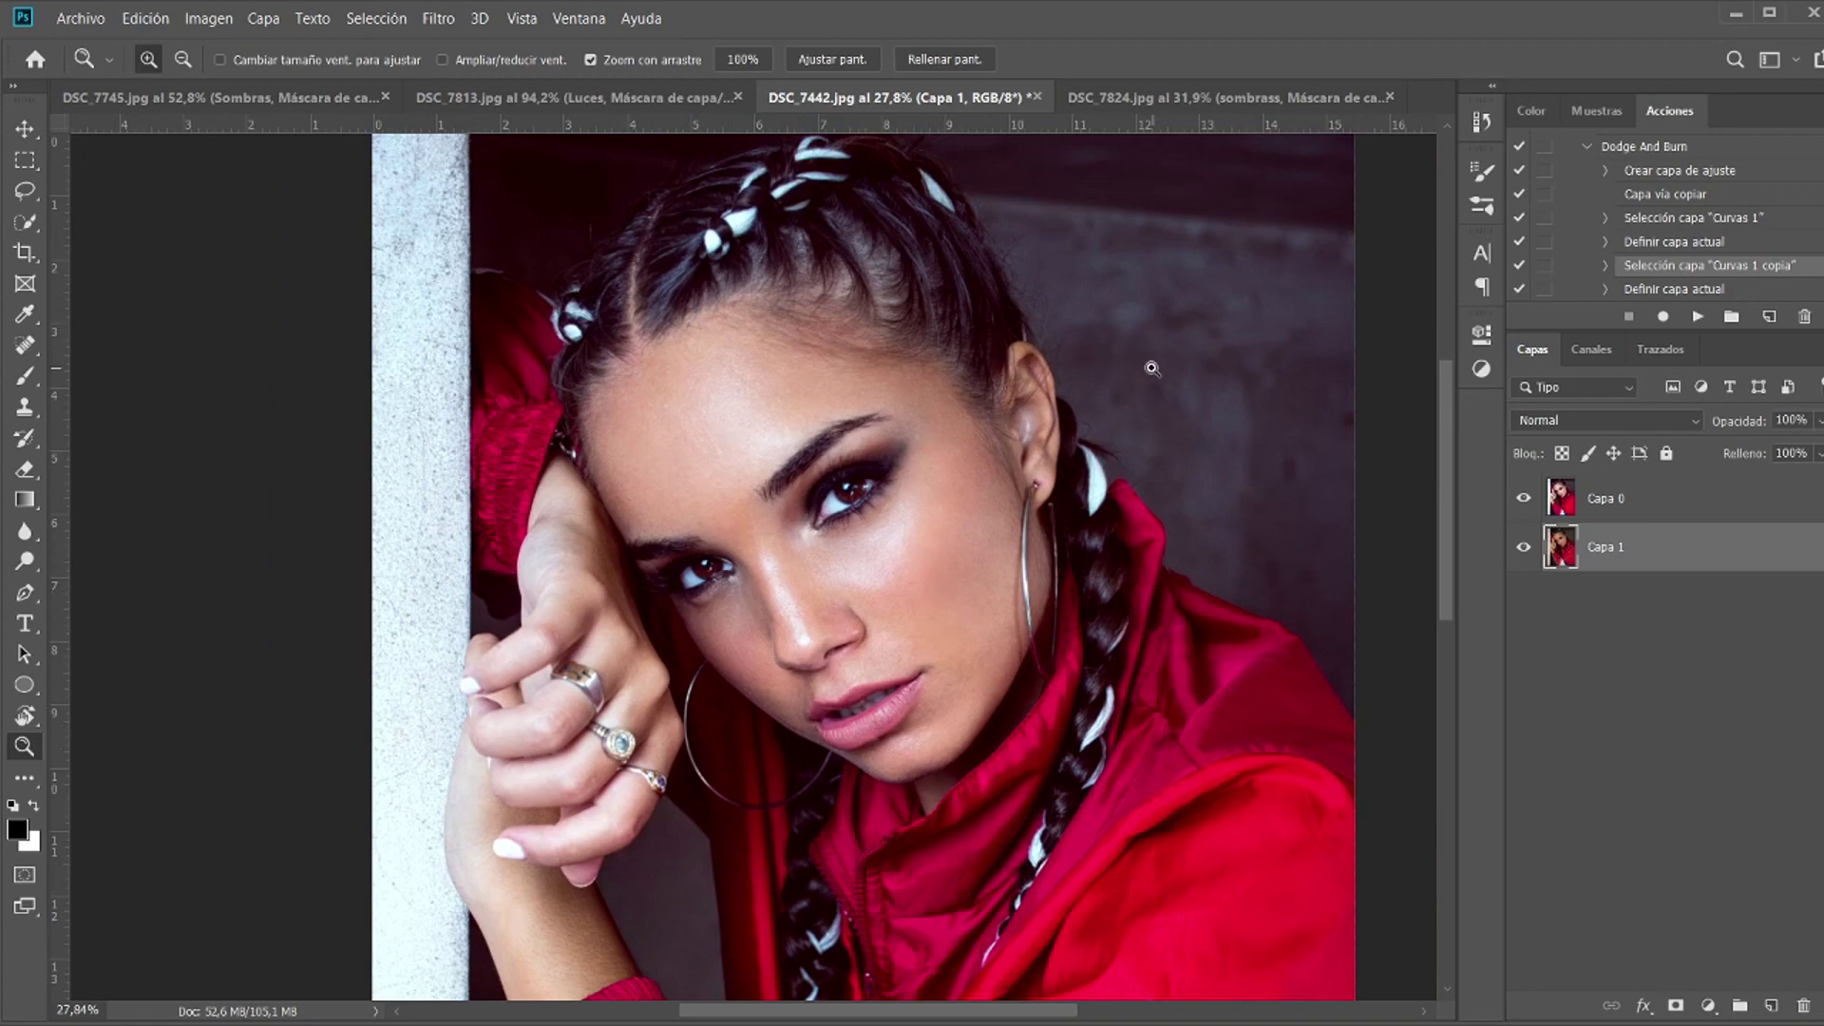
{"action": "left_click_drag", "start_coordinate": [1128, 401], "coordinate": [1178, 404]}
{"action": "left_click", "coordinate": [1524, 501]}
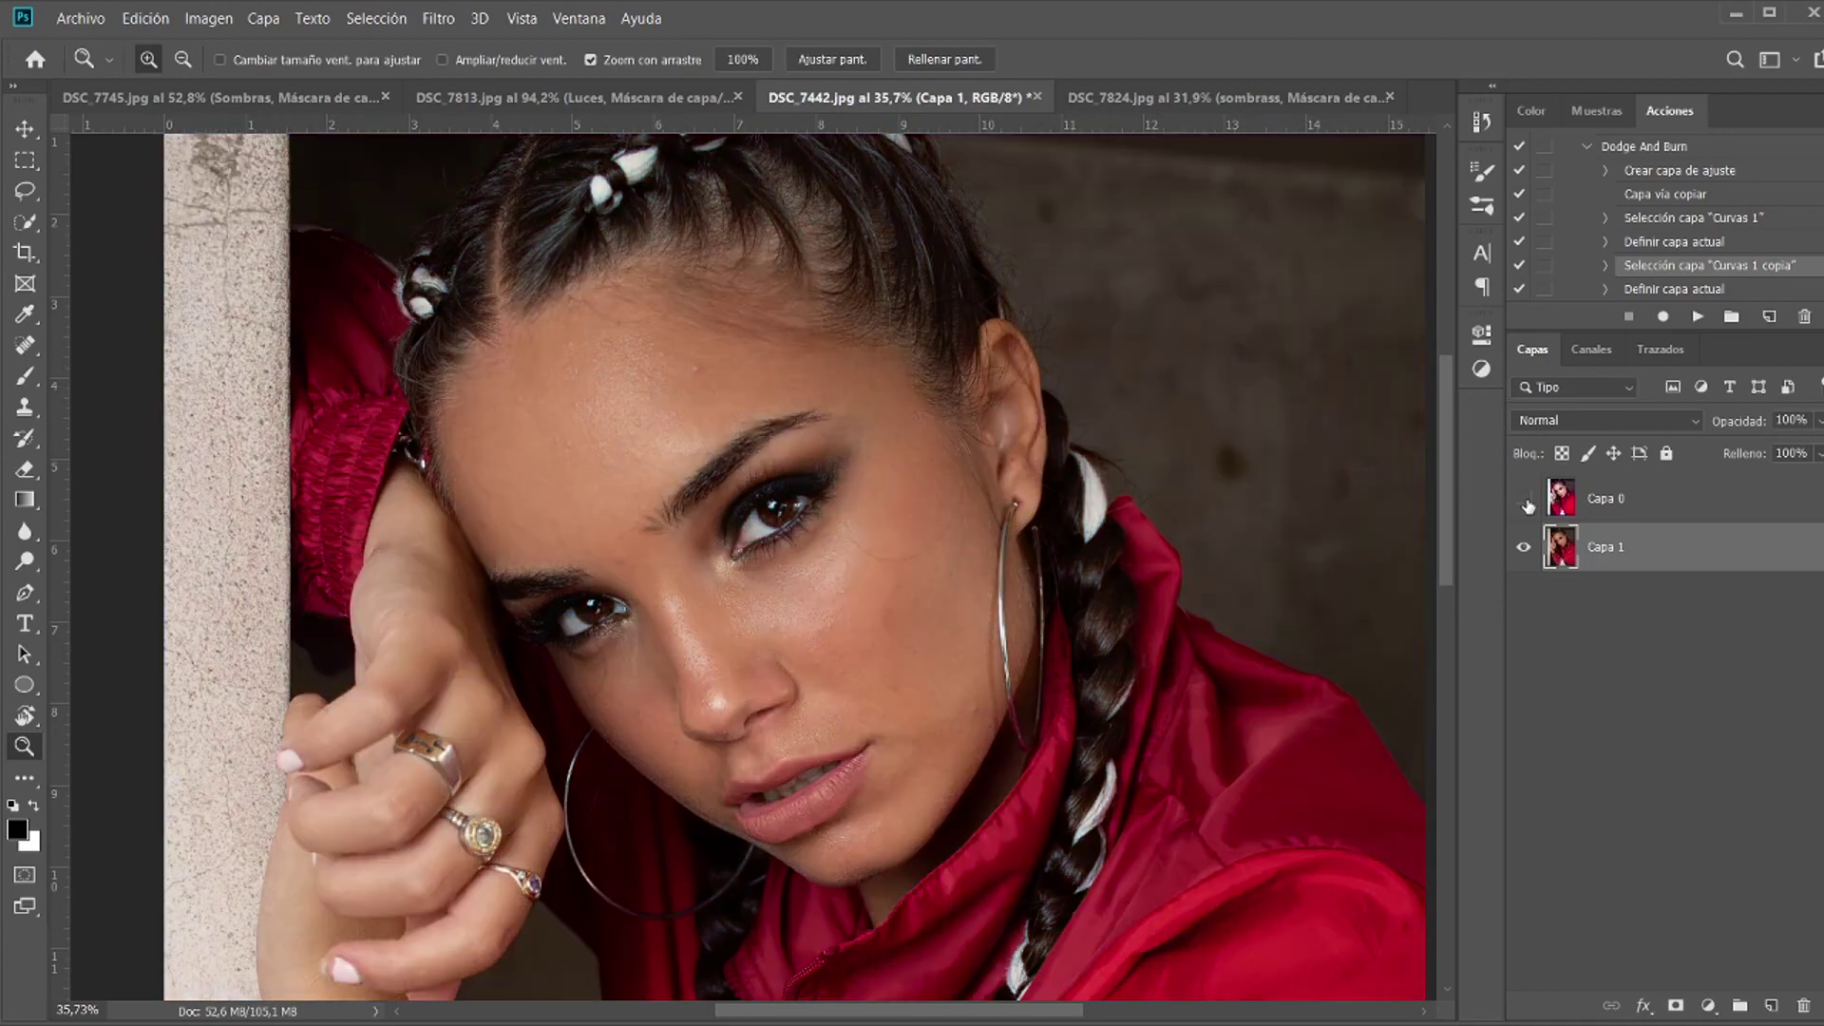
{"action": "left_click", "coordinate": [1524, 500]}
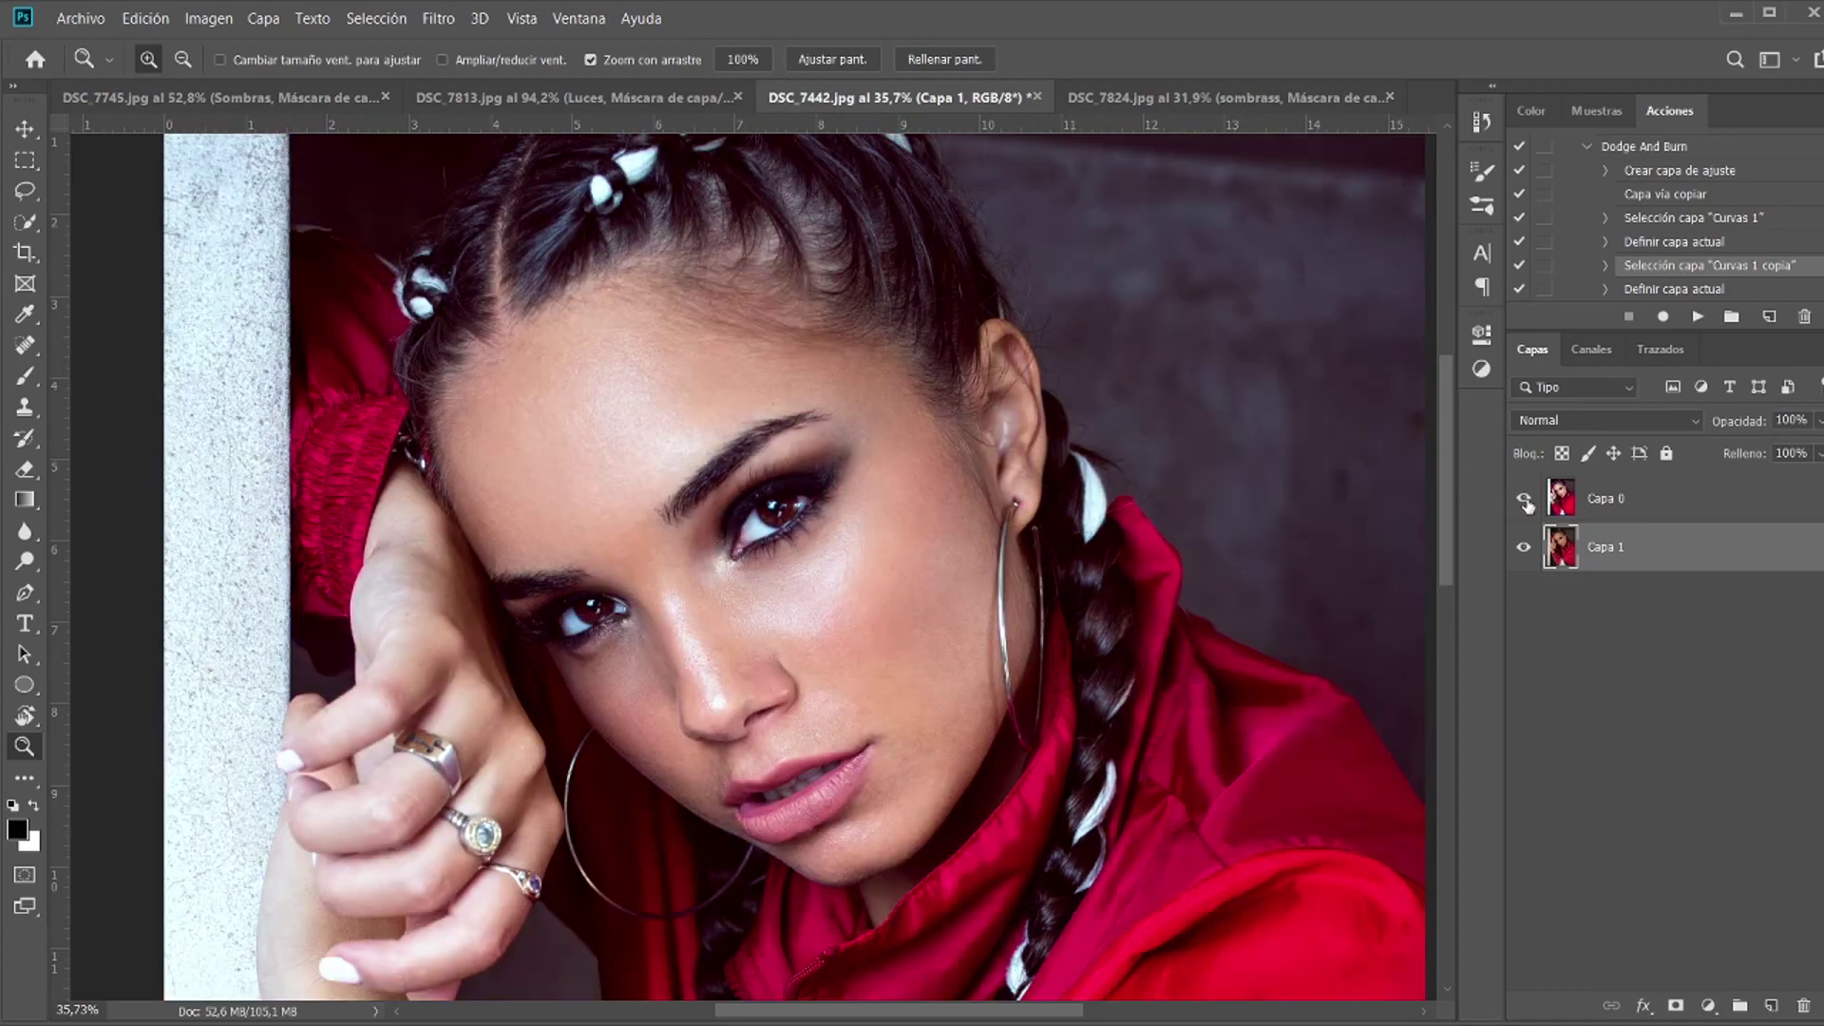
Step: Compare the stained wall beside the model and the braided hair with Capa 0 hidden and shown
{"action": "left_click", "coordinate": [1525, 501]}
{"action": "scroll", "coordinate": [1180, 493], "scroll_direction": "up", "scroll_amount": 3}
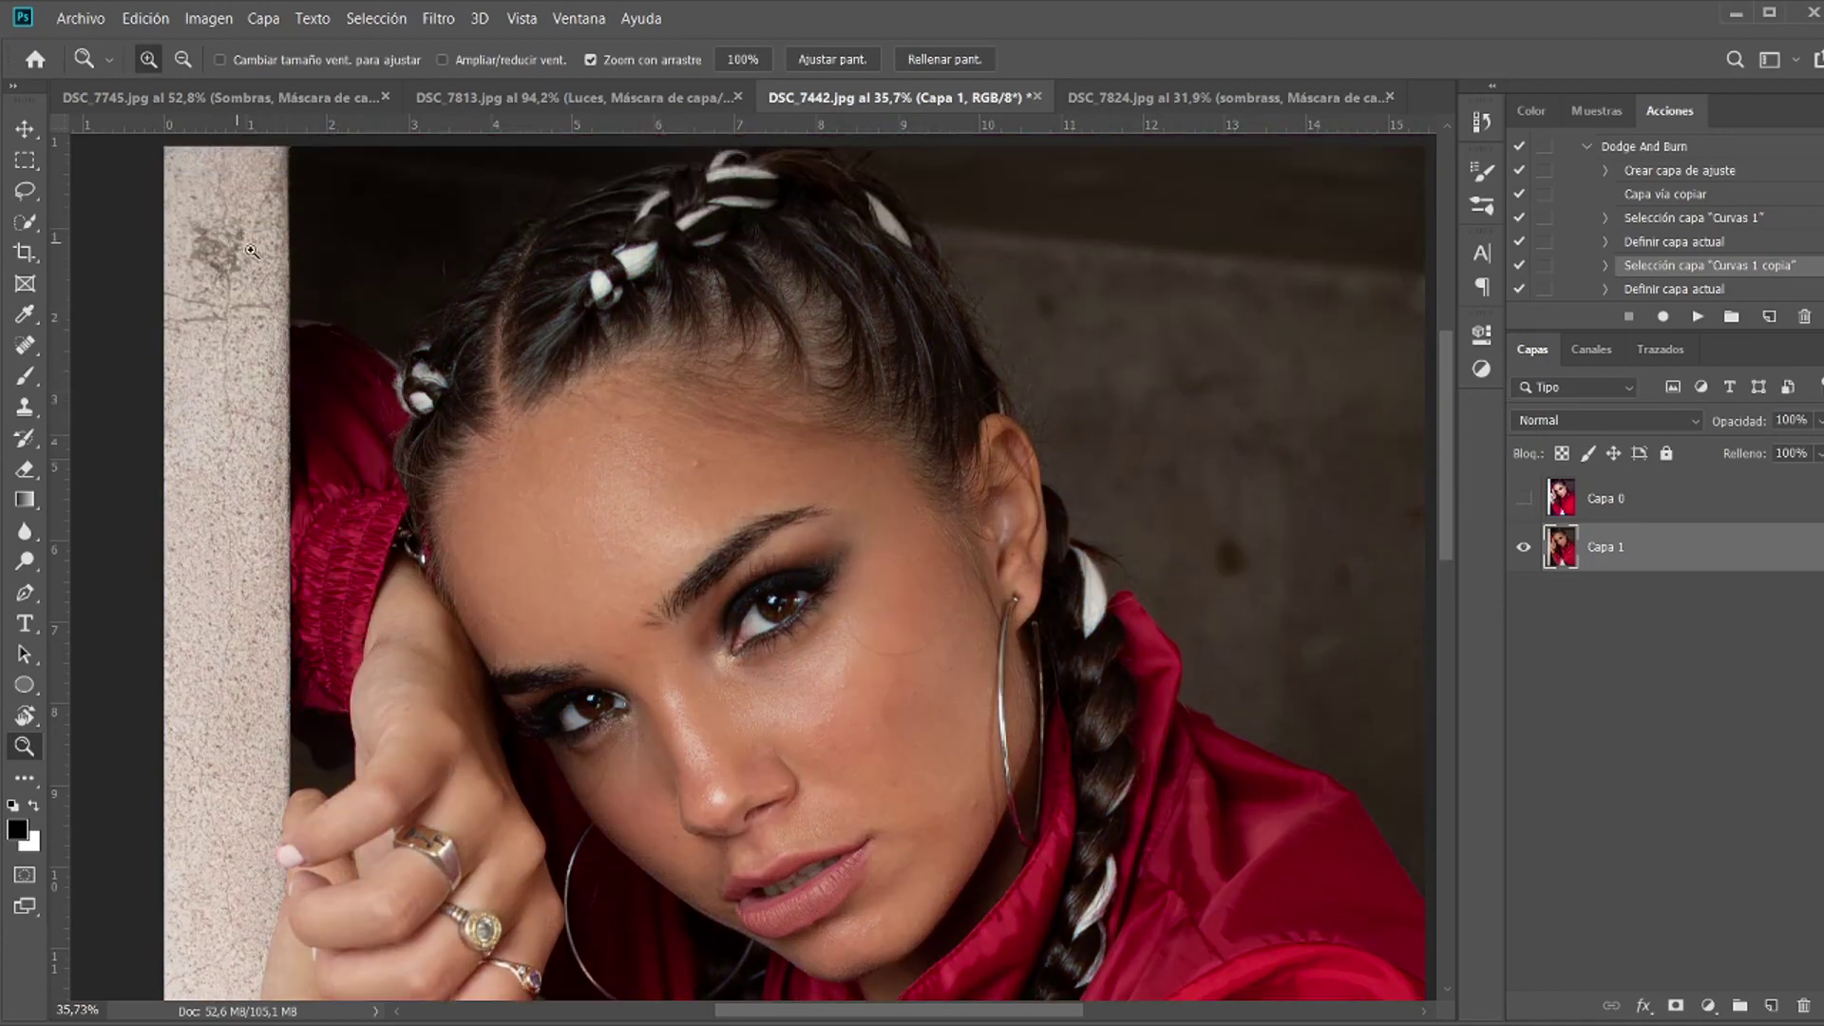
{"action": "left_click", "coordinate": [1525, 501]}
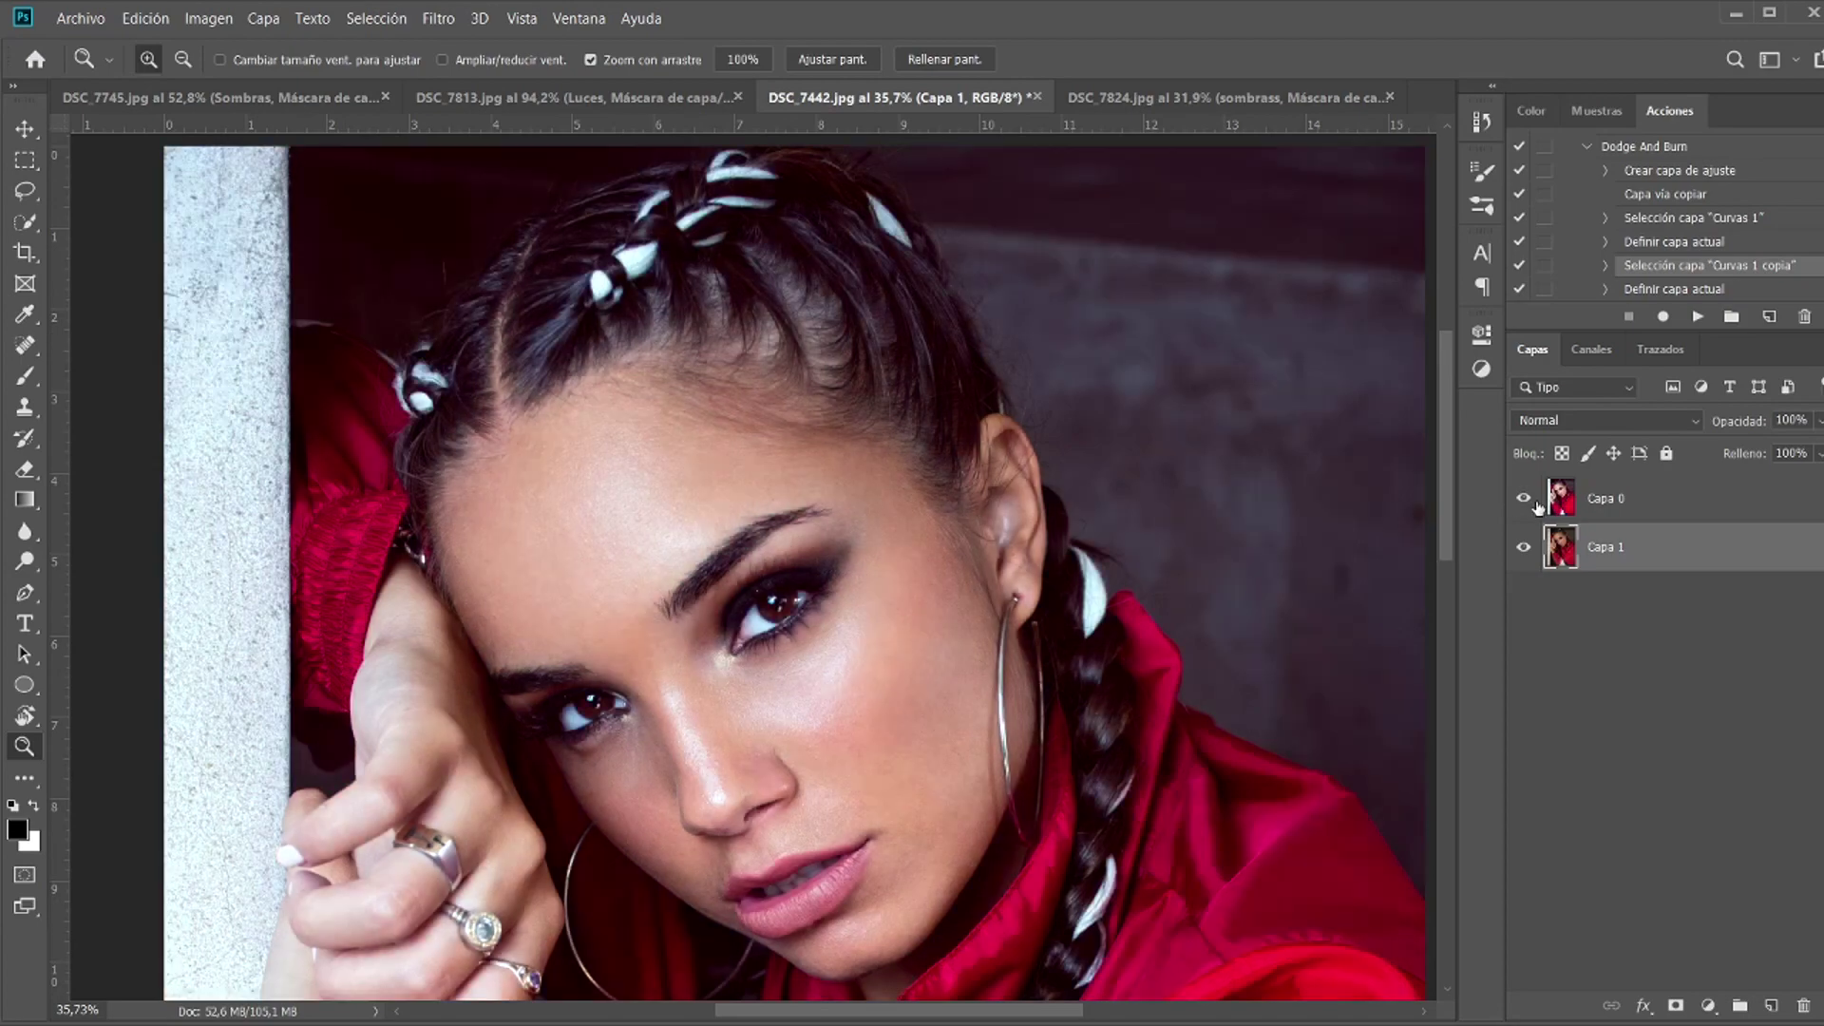
{"action": "left_click", "coordinate": [1524, 500]}
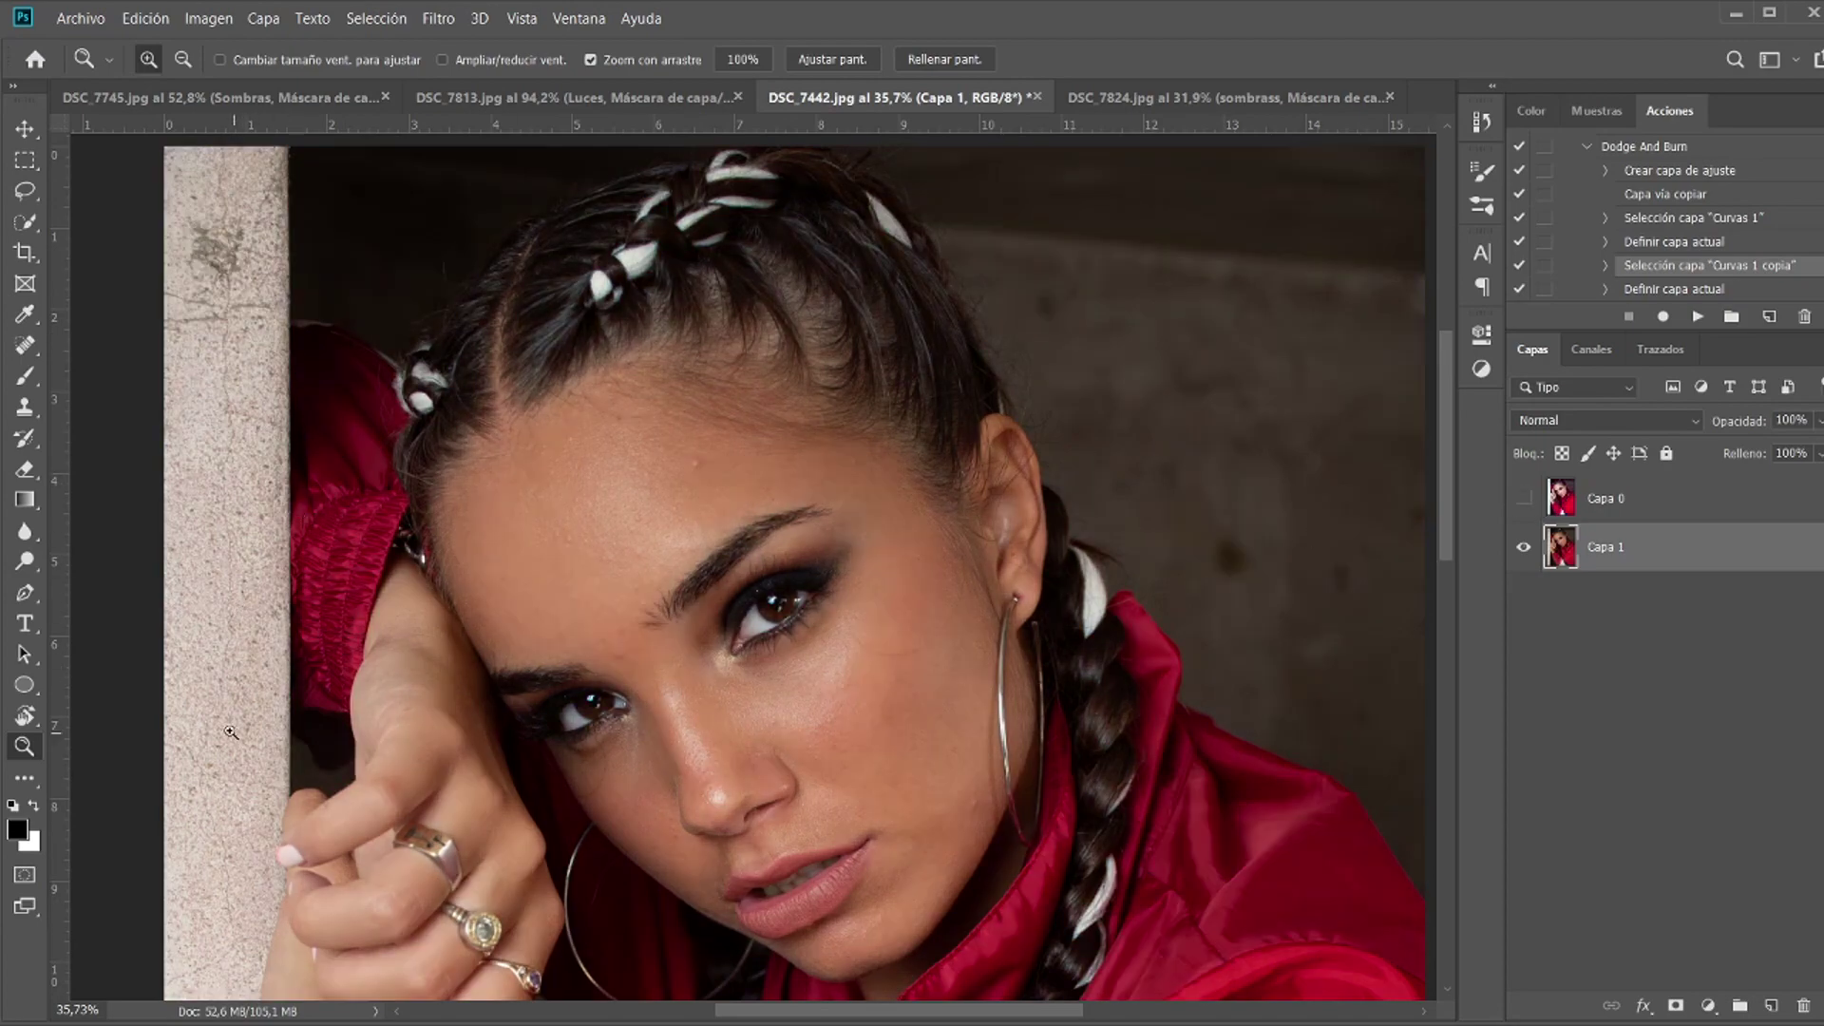
{"action": "left_click", "coordinate": [1523, 498]}
{"action": "left_click_drag", "start_coordinate": [883, 464], "coordinate": [761, 203]}
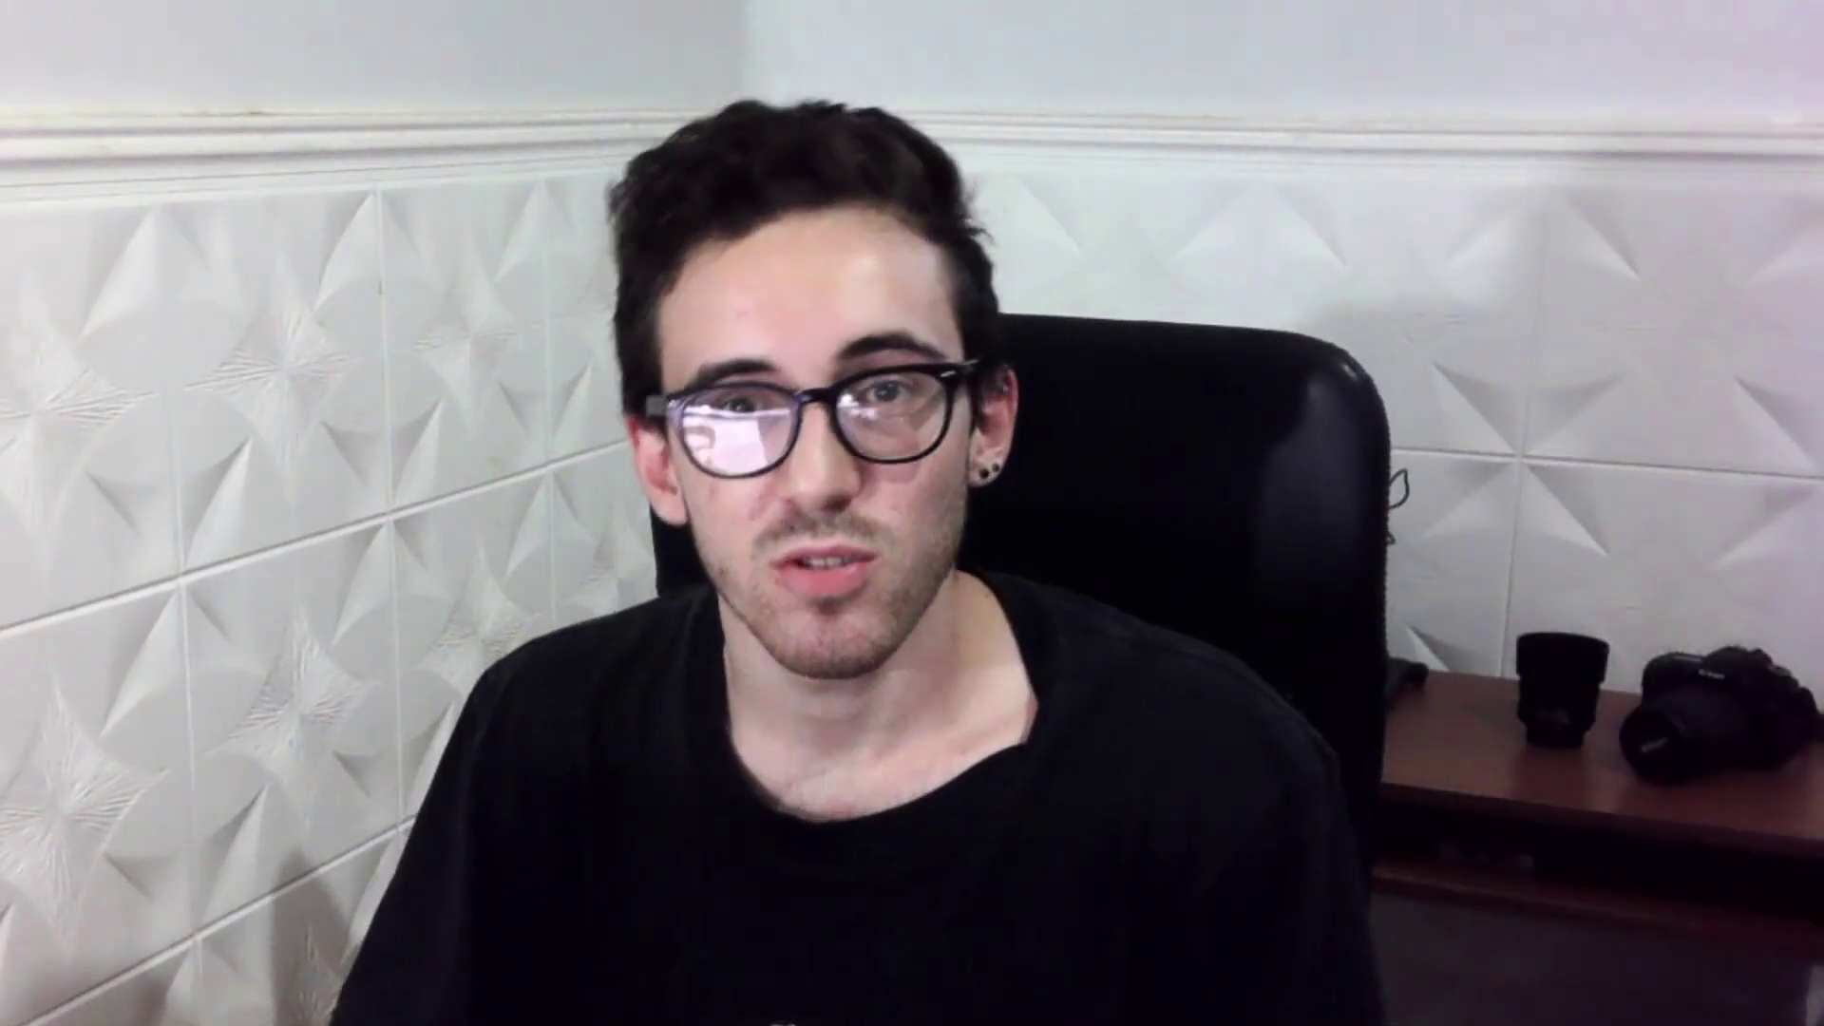